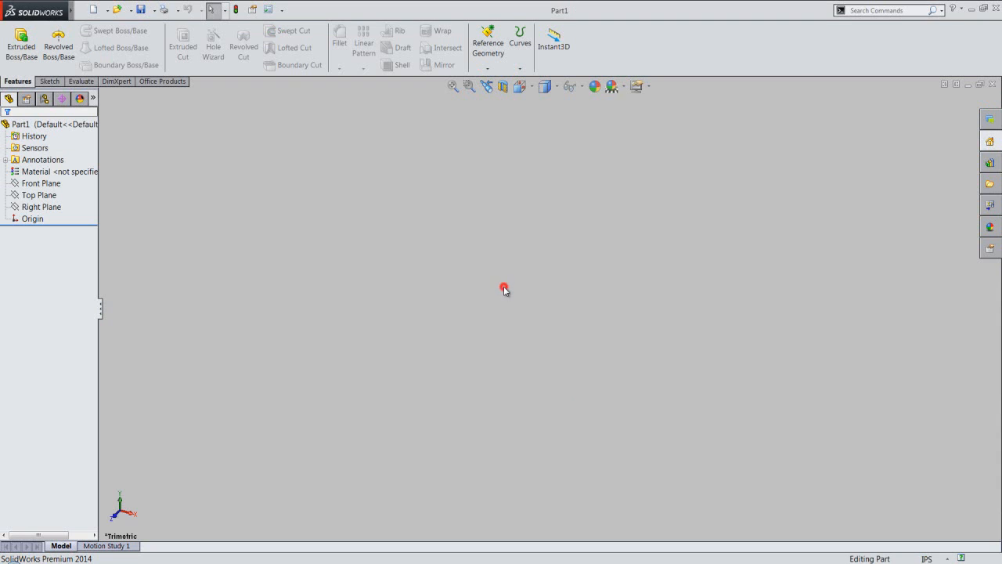
Configure the document's IPS units to show five decimal places (.12345) for both length and angle
left_click(947, 559)
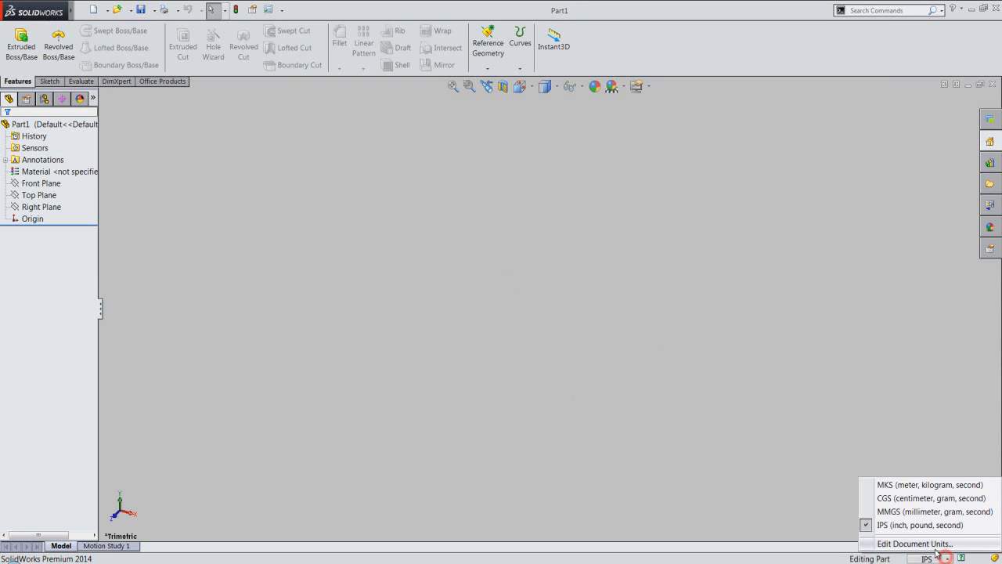
left_click(931, 542)
left_click(575, 296)
left_click(580, 296)
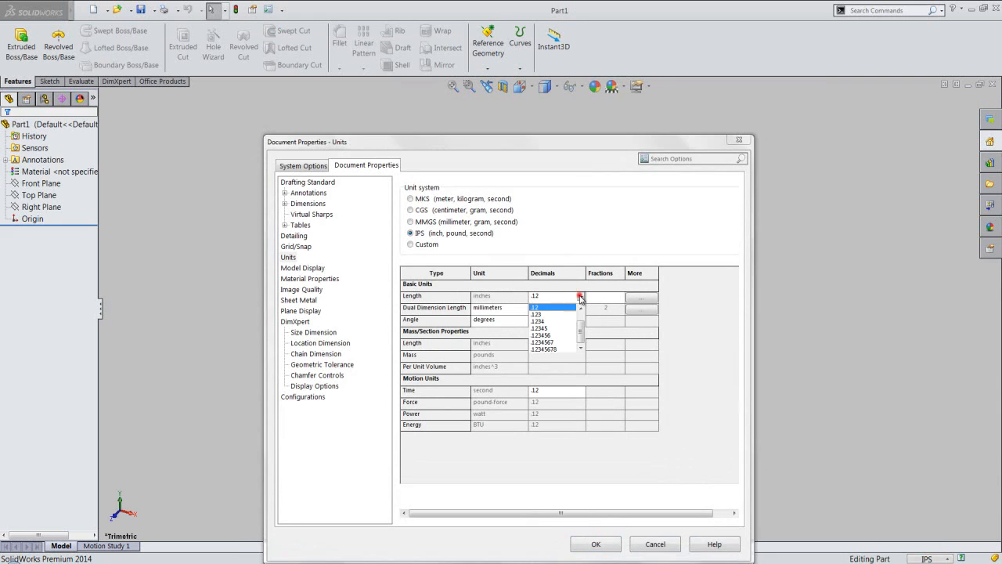
left_click(544, 328)
left_click(559, 320)
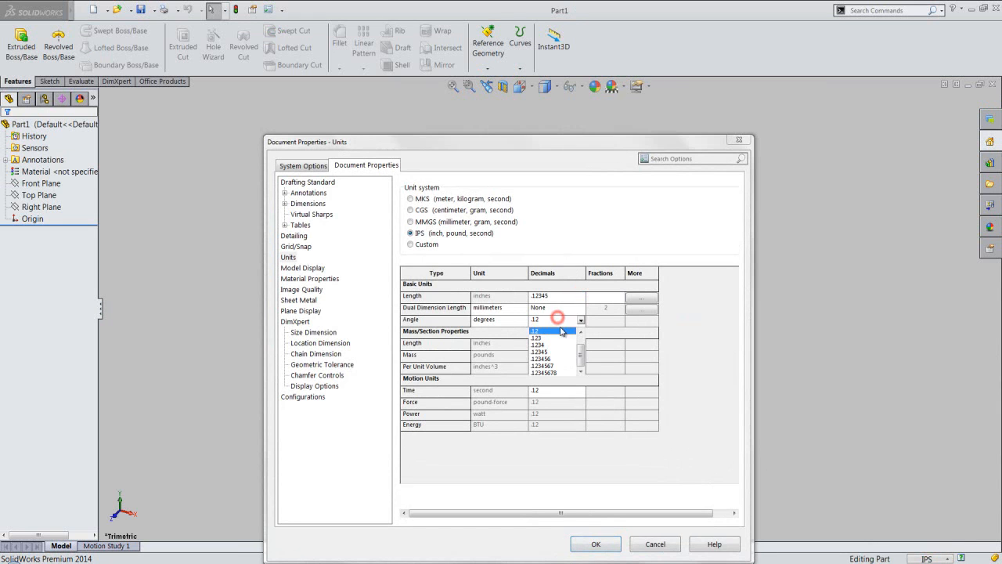
left_click(546, 353)
left_click(604, 296)
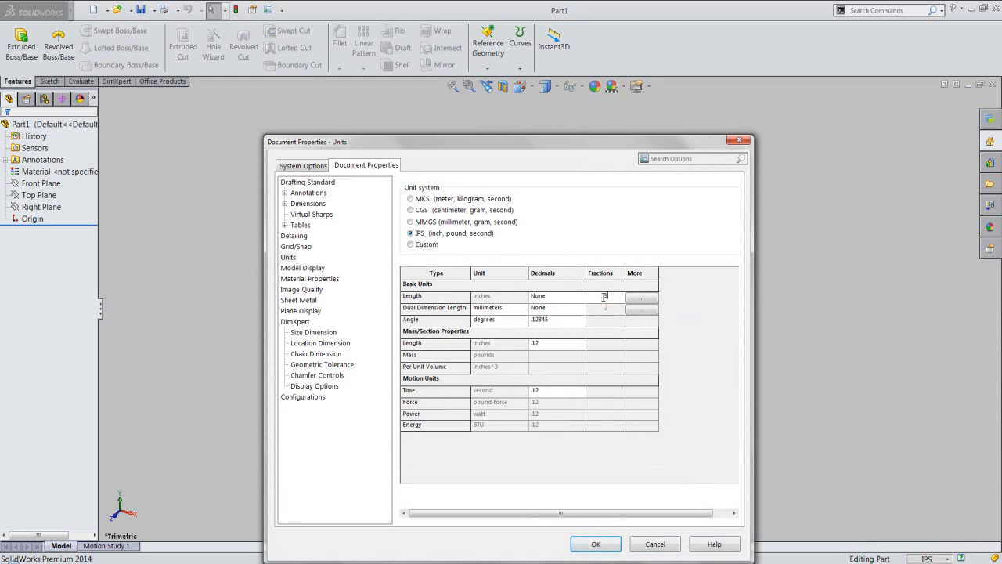
type("3")
left_click(596, 544)
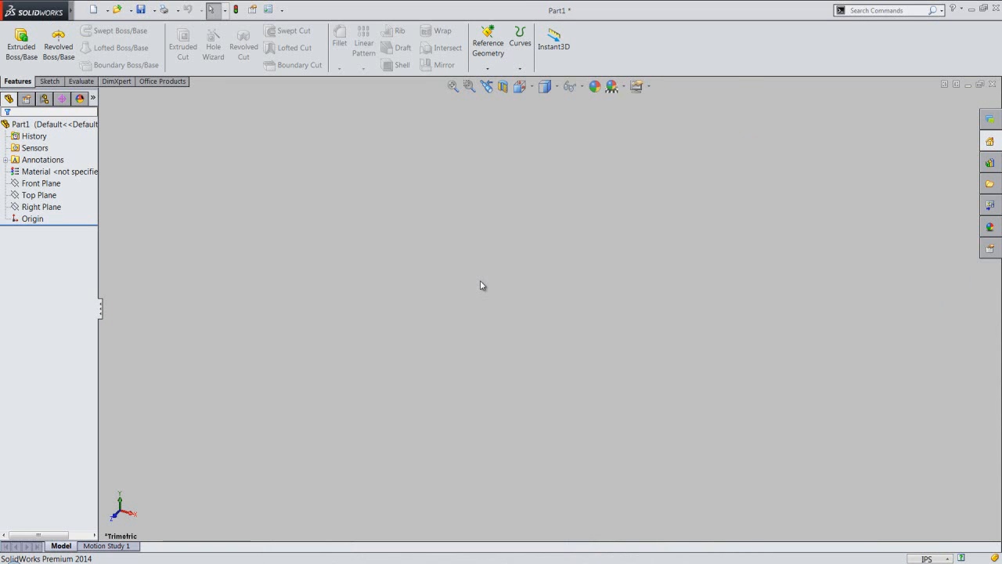
Open the equations manager and add a global variable named diaMajor with the value 7/16
left_click(501, 289)
mouse_move(71, 10)
left_click(124, 10)
left_click(124, 11)
left_click(166, 15)
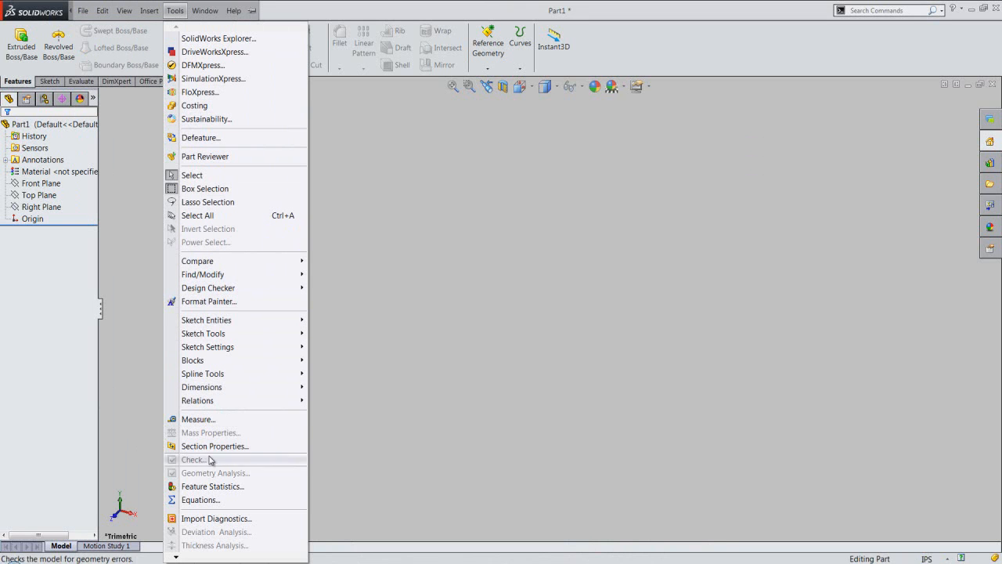
left_click(229, 502)
left_click_drag(488, 14, 446, 196)
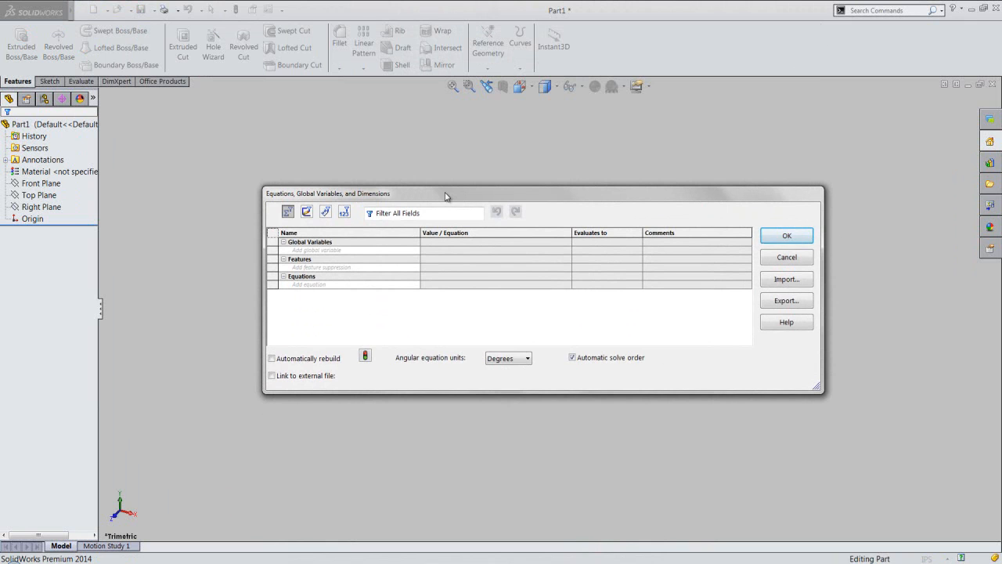
left_click(301, 250)
type("diaMajor")
key("Tab")
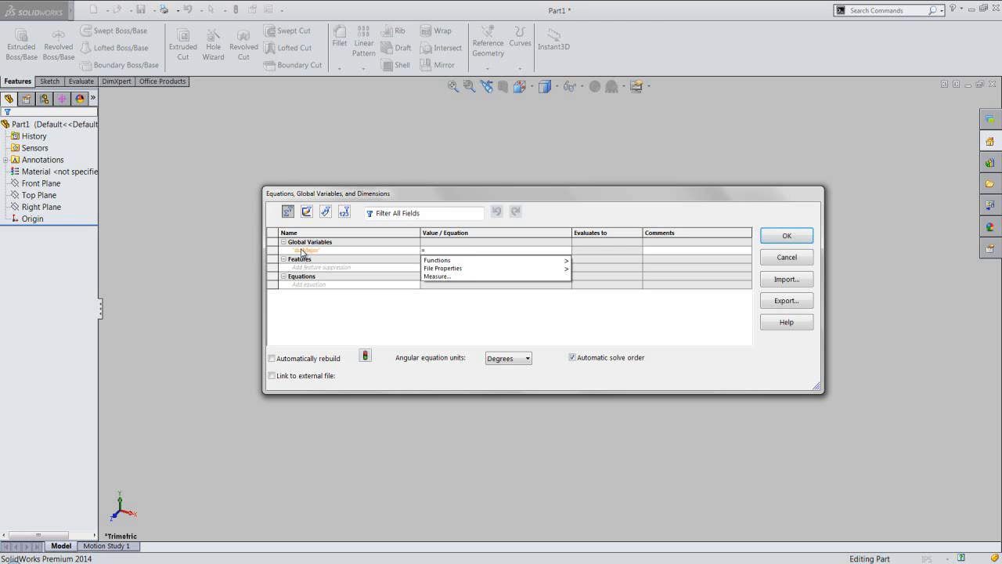
type("7/16")
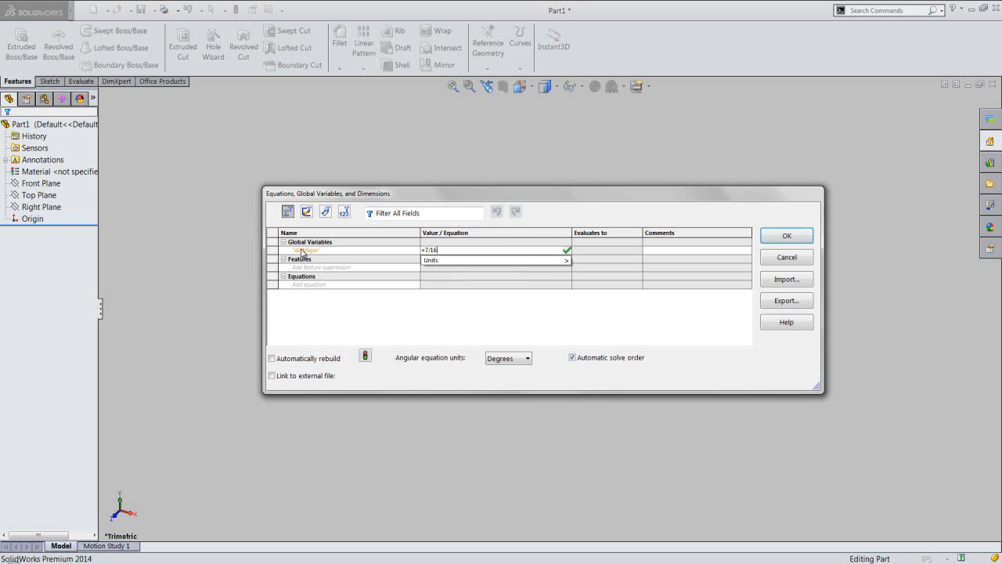
left_click(567, 250)
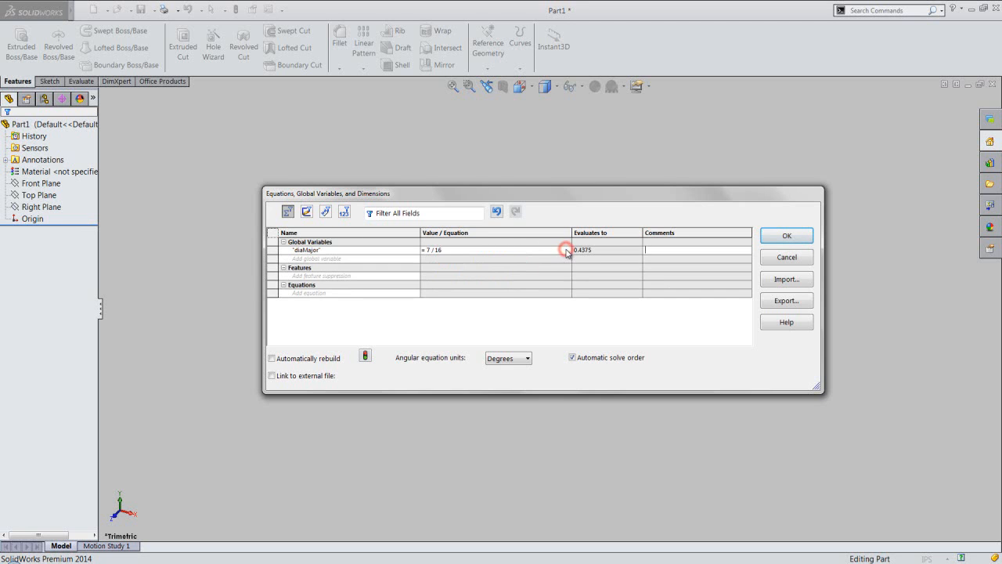
Add a global variable named oal with the value 5.5
left_click(299, 261)
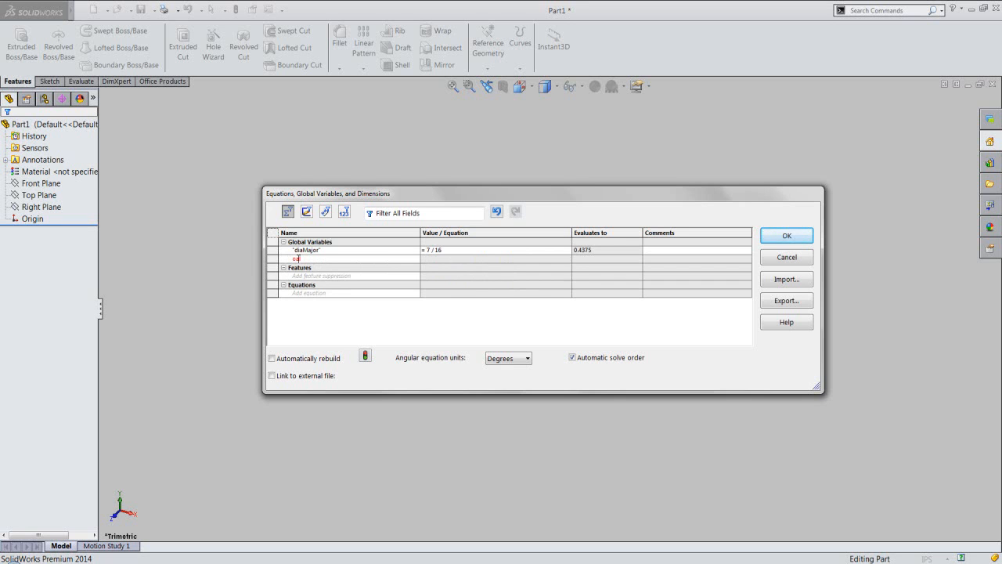
key("Tab")
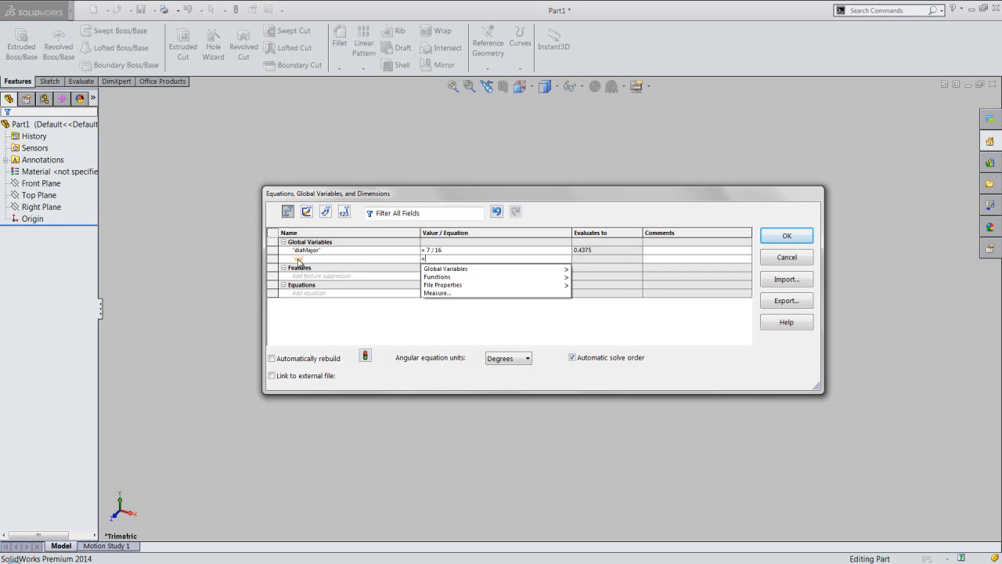
type("5.5")
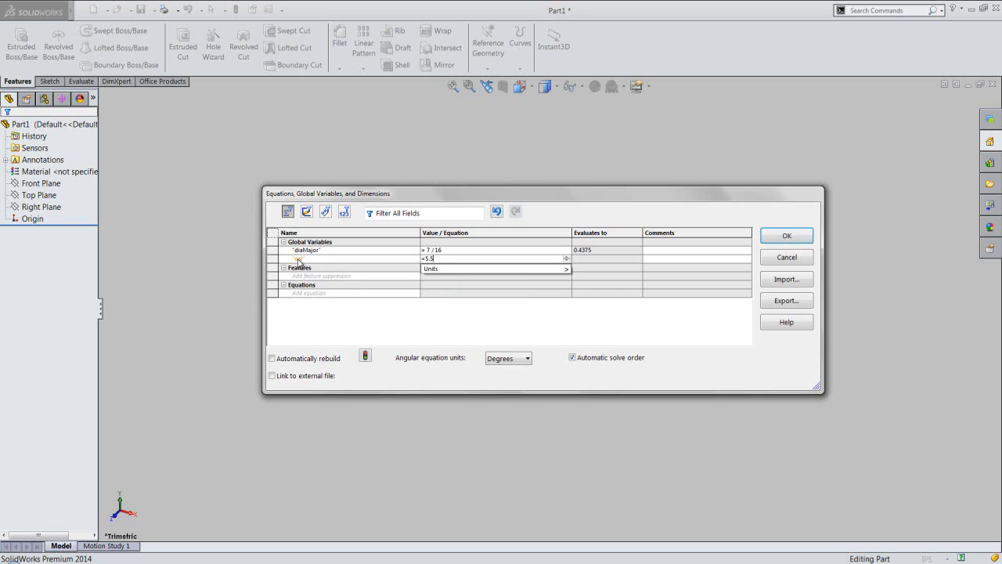
key("Tab")
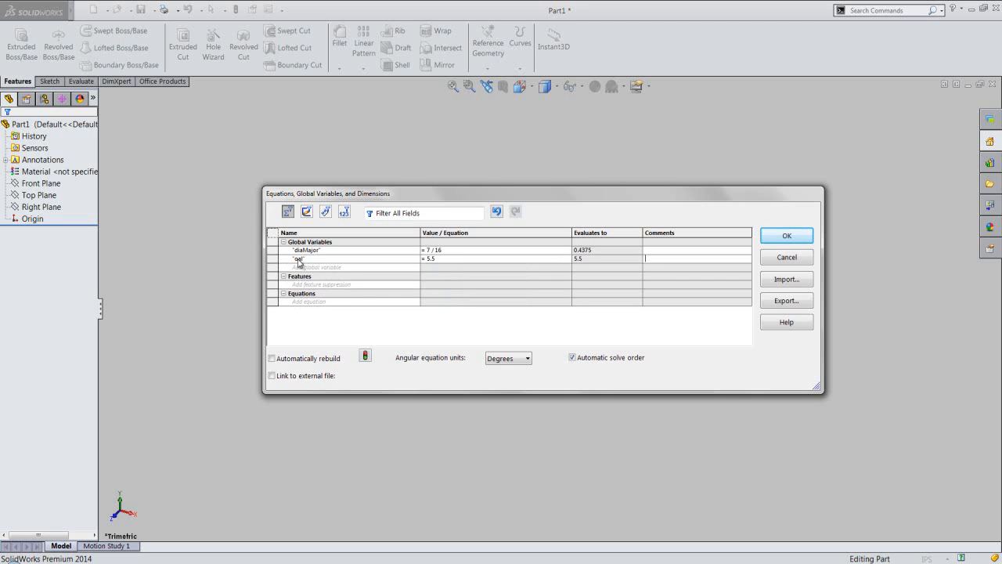
Add a global variable named fluteLen with the value 4.0625 and accept the equations
left_click(310, 266)
key("Tab")
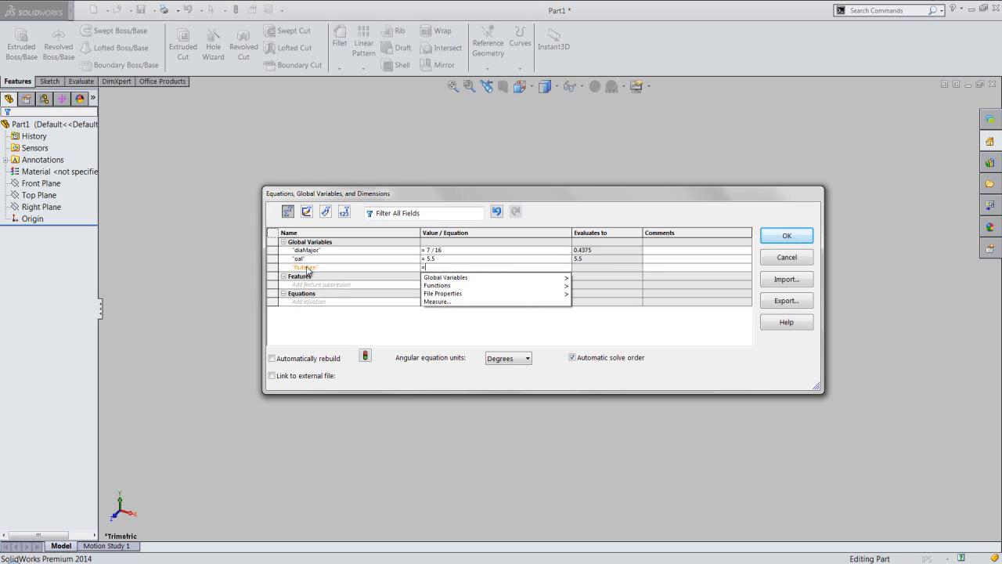
type("4.0625")
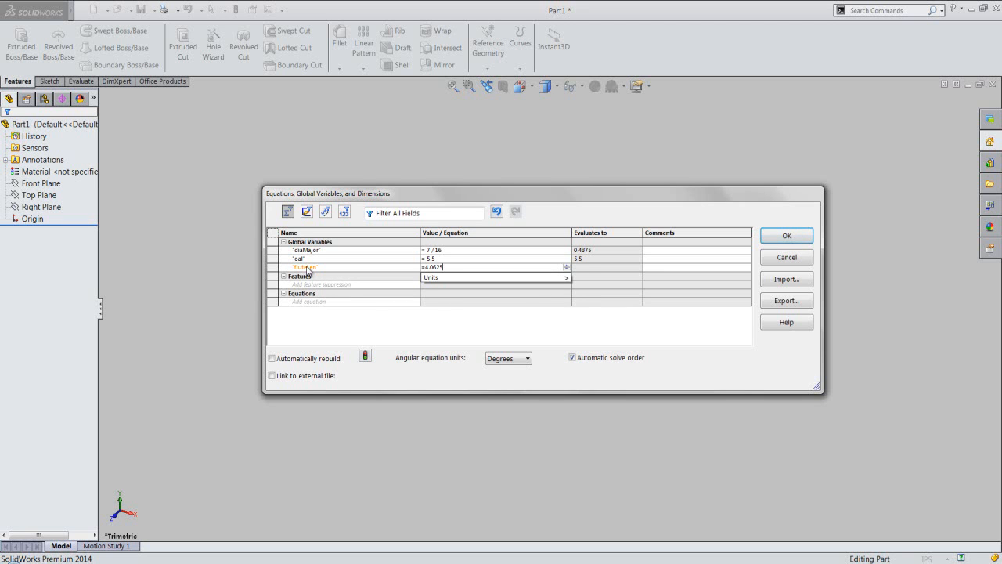
key("Tab")
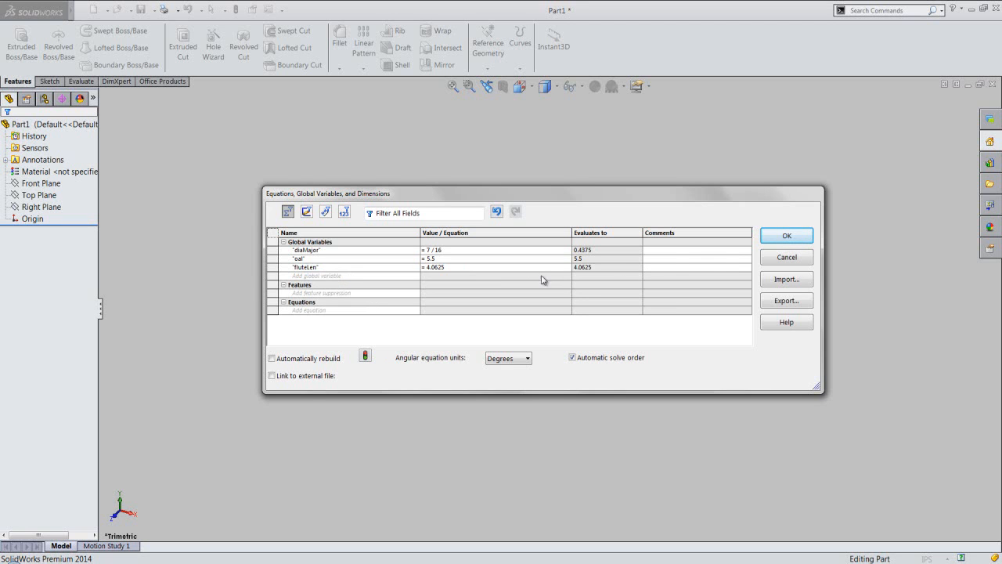
left_click(786, 235)
left_click(778, 237)
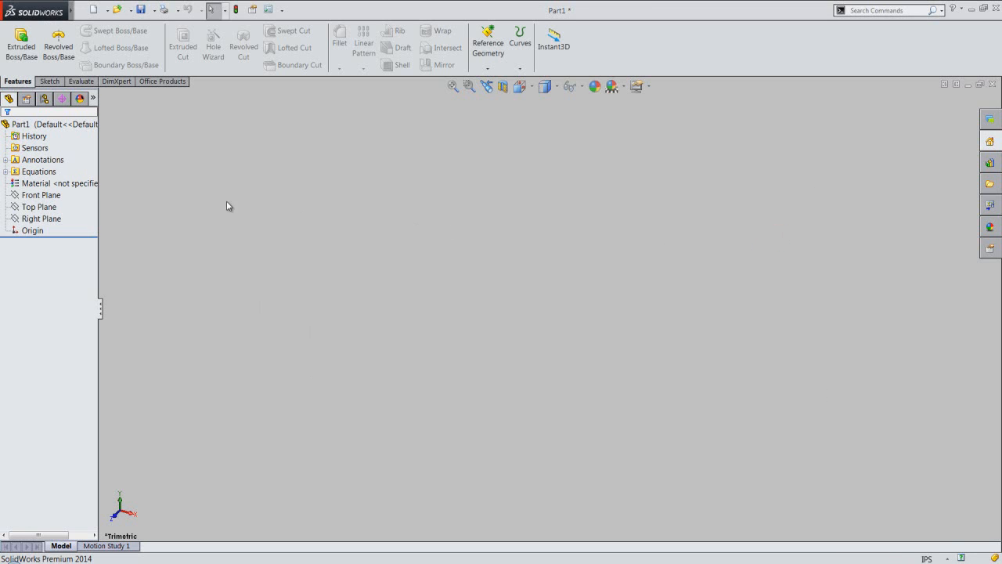
Start a sketch on the Front Plane and draw a circle centred on the origin with a radius of about 1.74 in
left_click(47, 195)
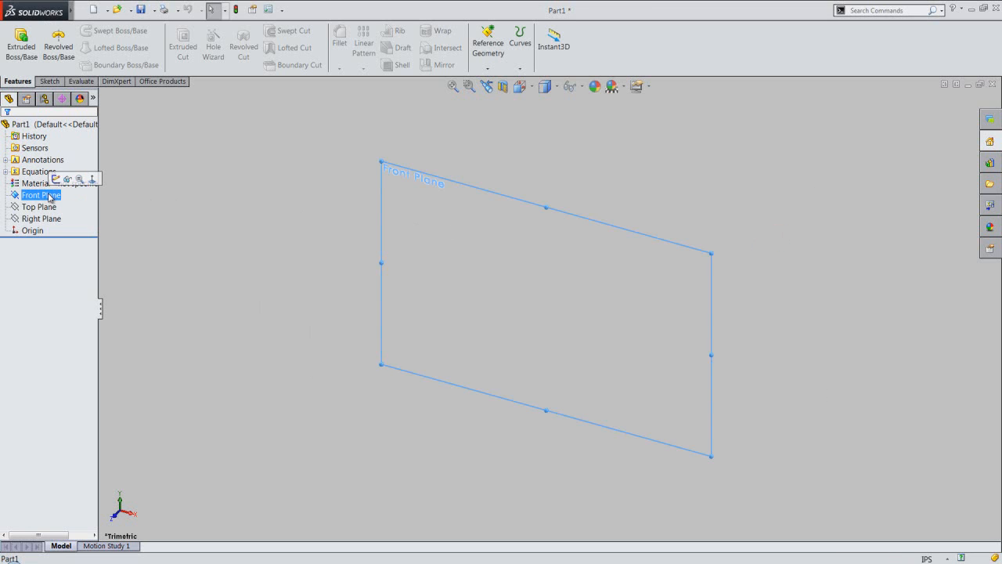
left_click(56, 180)
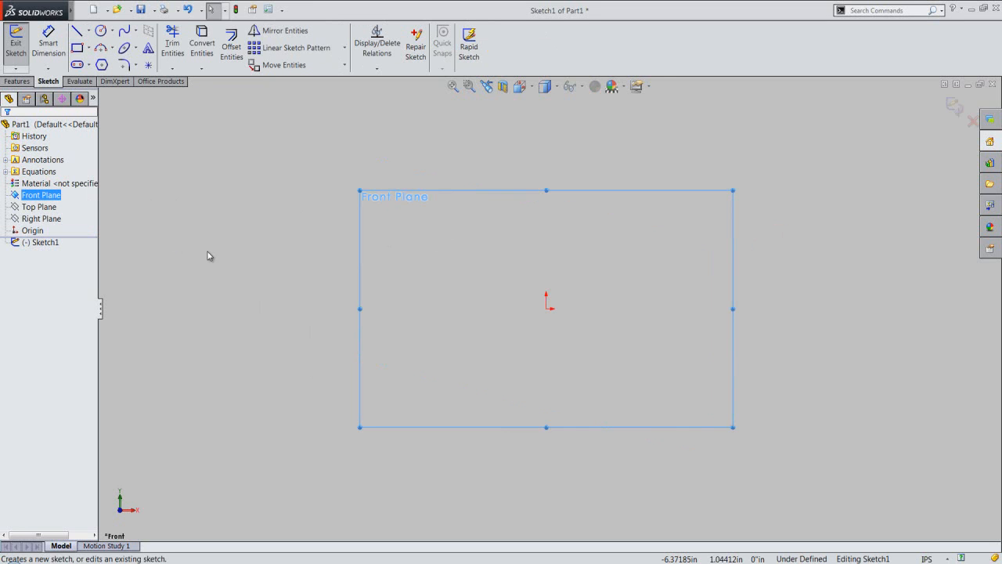
left_click(101, 32)
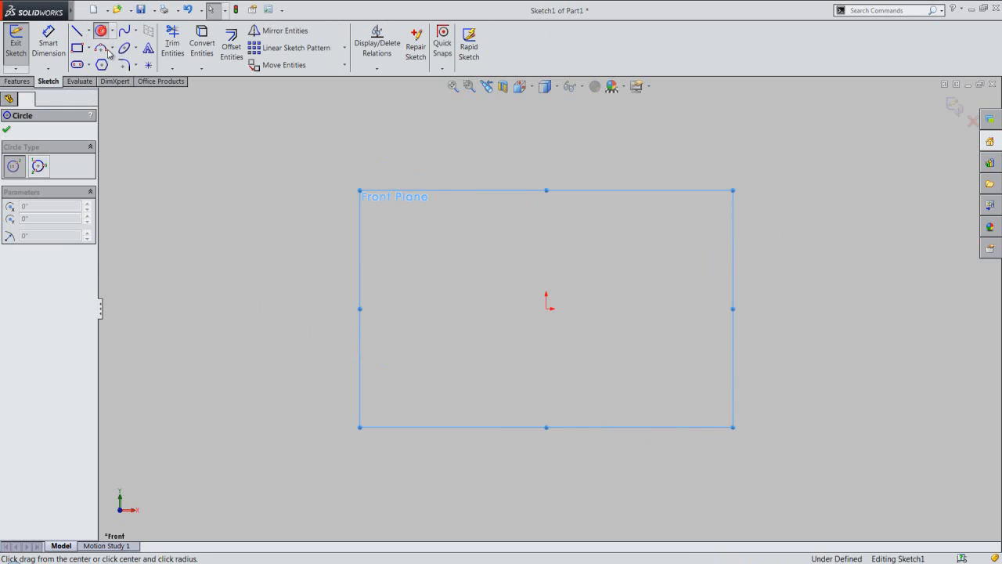
left_click(546, 309)
left_click(603, 389)
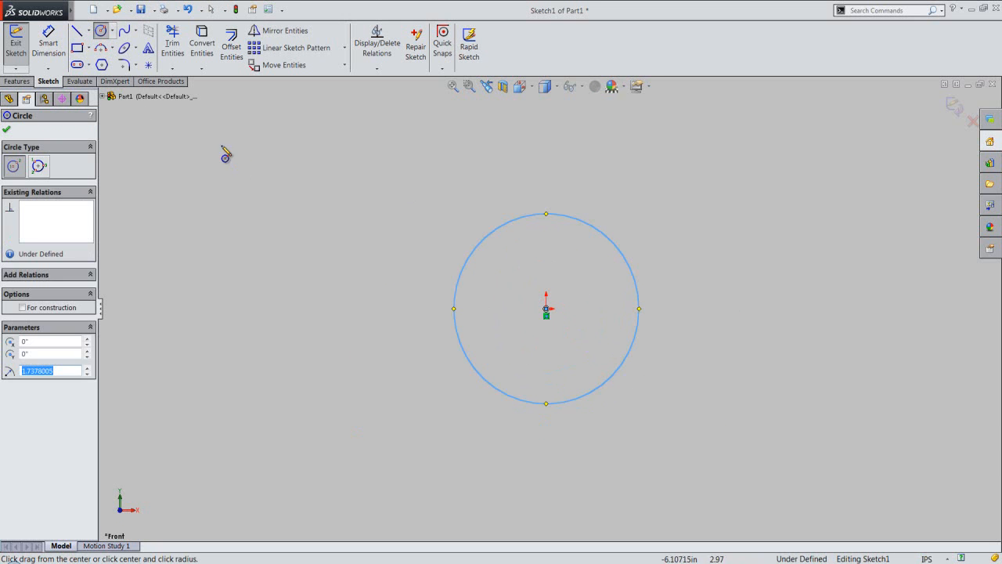
Dimension the circle's diameter, link it to the global variable diaMajor, and finish the sketch
left_click(48, 37)
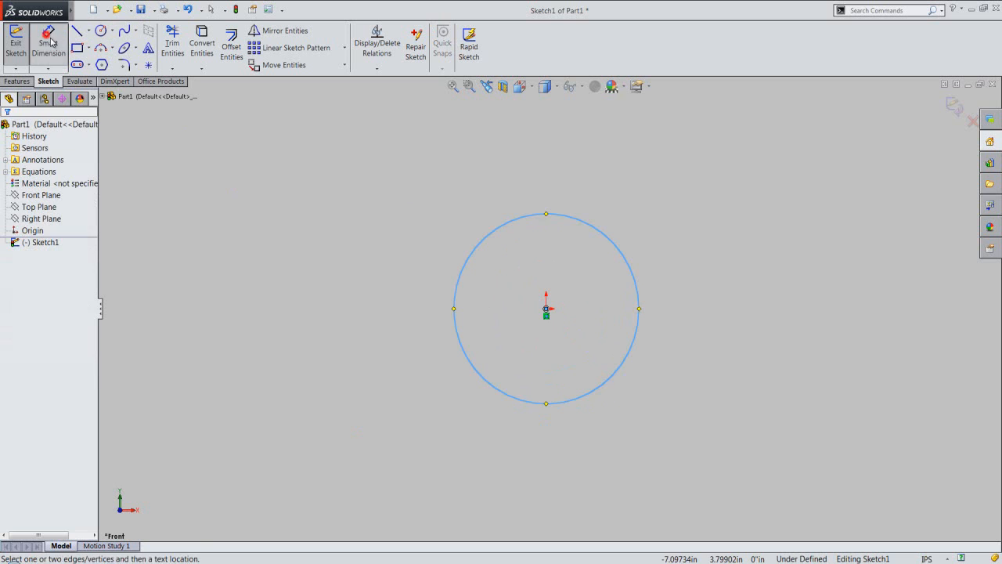
left_click(609, 236)
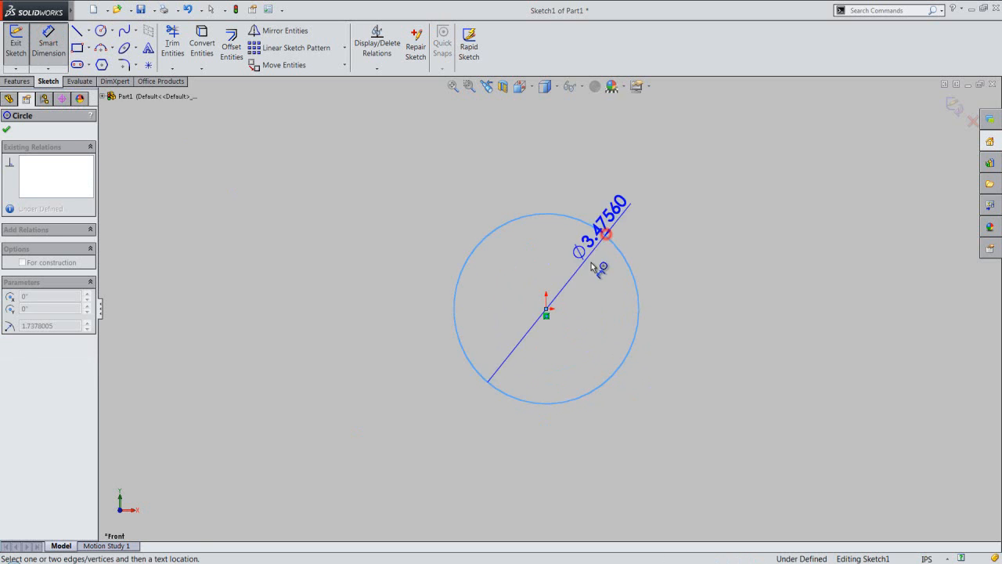
left_click(589, 308)
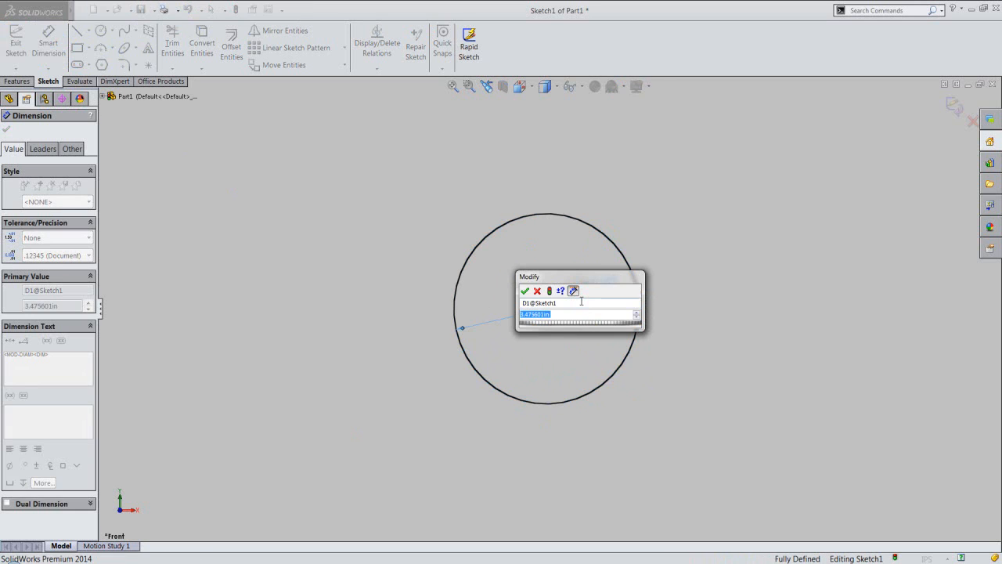
type("=")
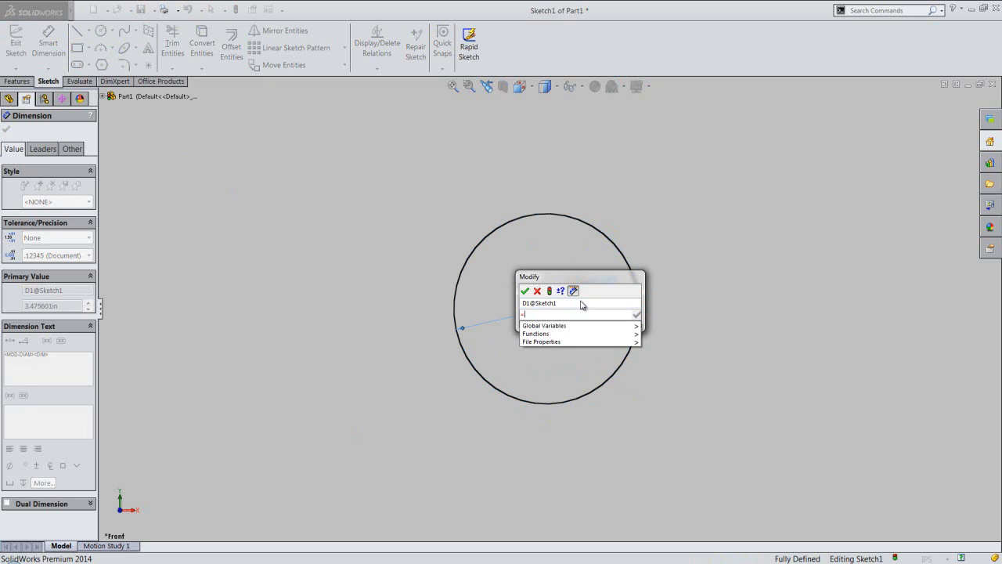
mouse_move(626, 325)
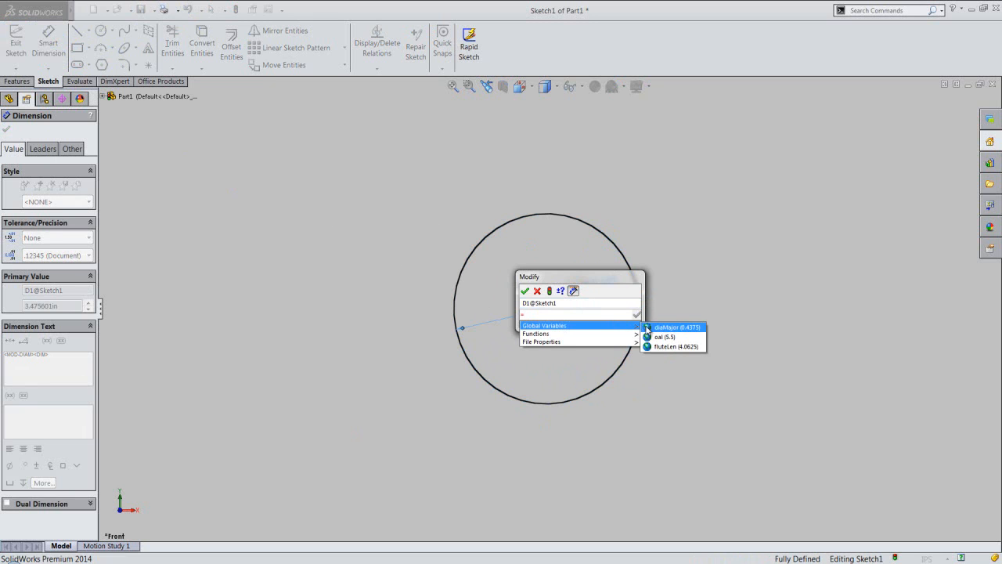
left_click(659, 327)
left_click(636, 314)
left_click(524, 291)
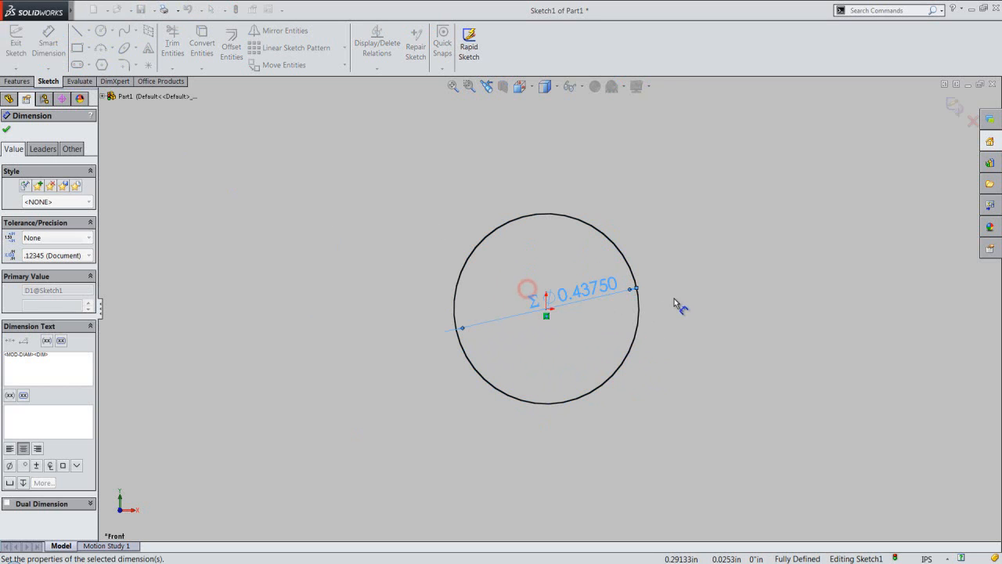
left_click(675, 302)
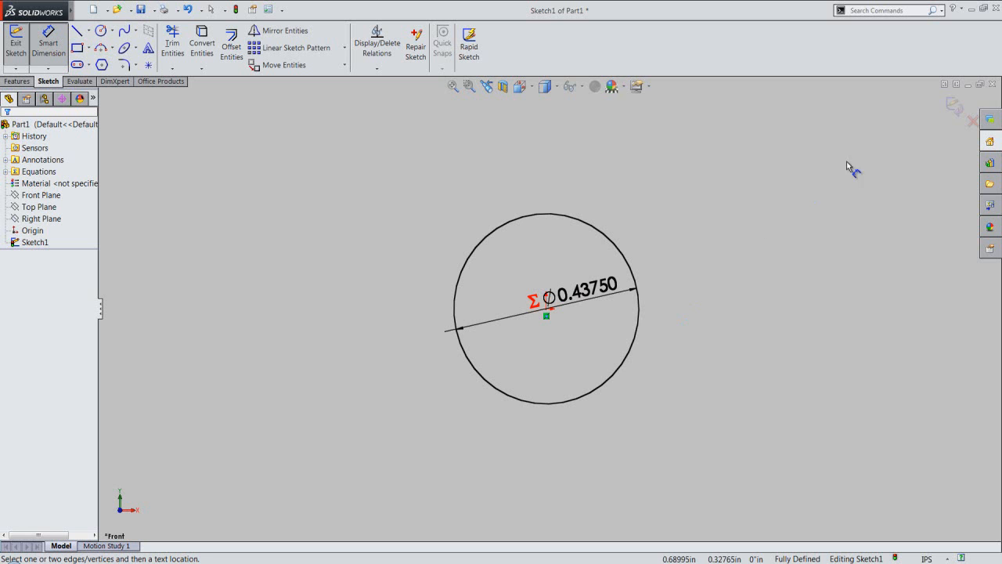
left_click(953, 106)
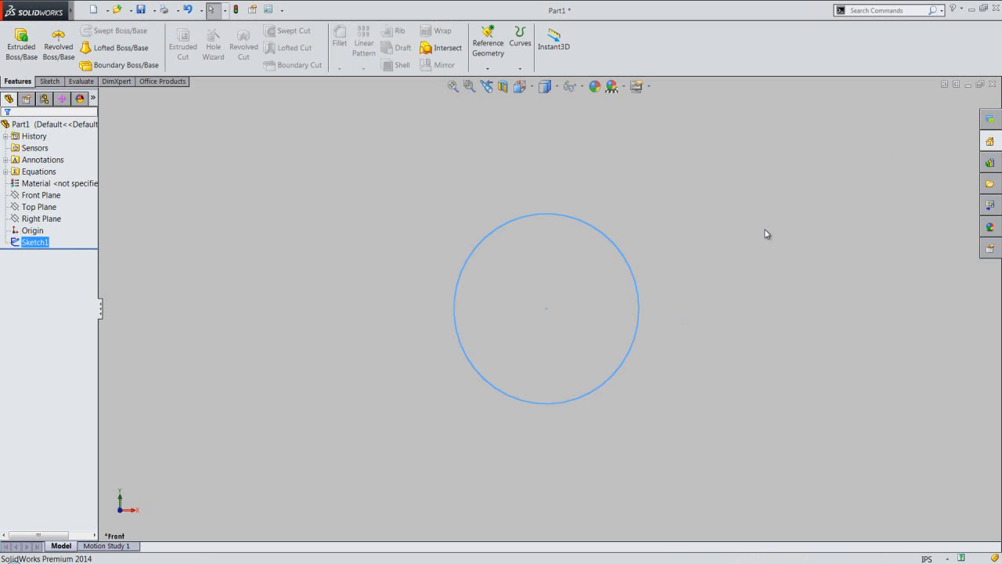
Extrude the circle sketch with a blind depth linked to the global variable oal
left_click(520, 86)
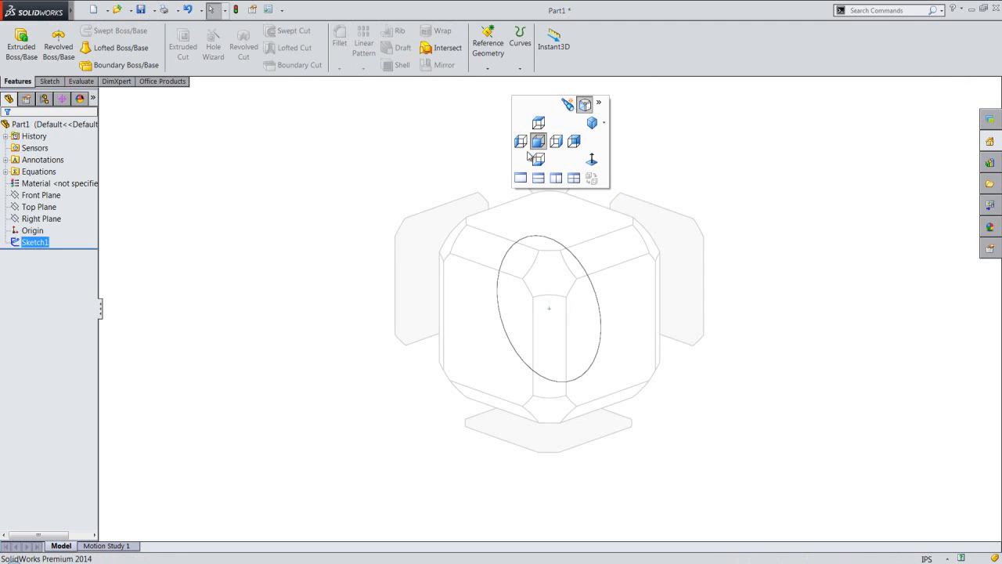
left_click(547, 259)
left_click(389, 272)
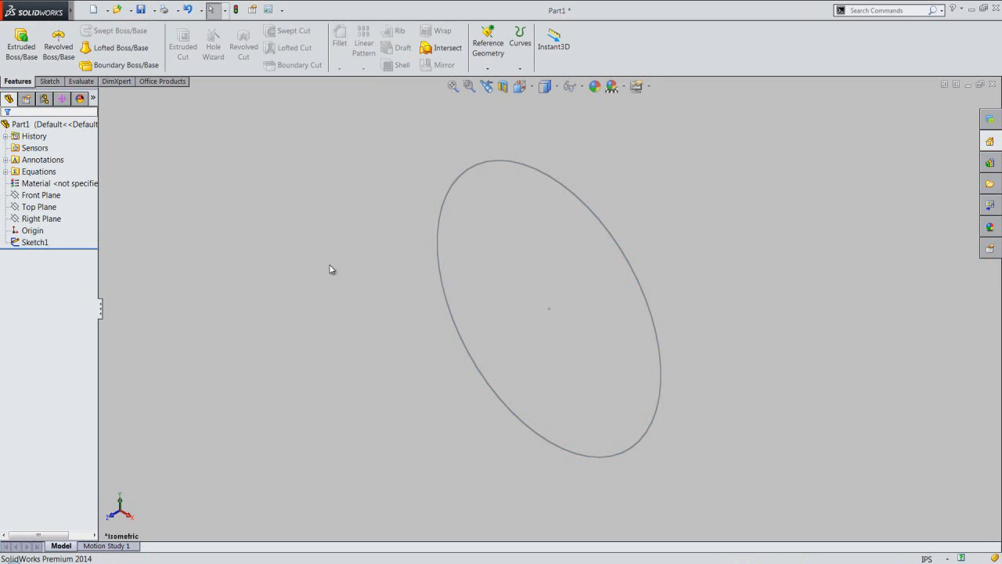
left_click(22, 67)
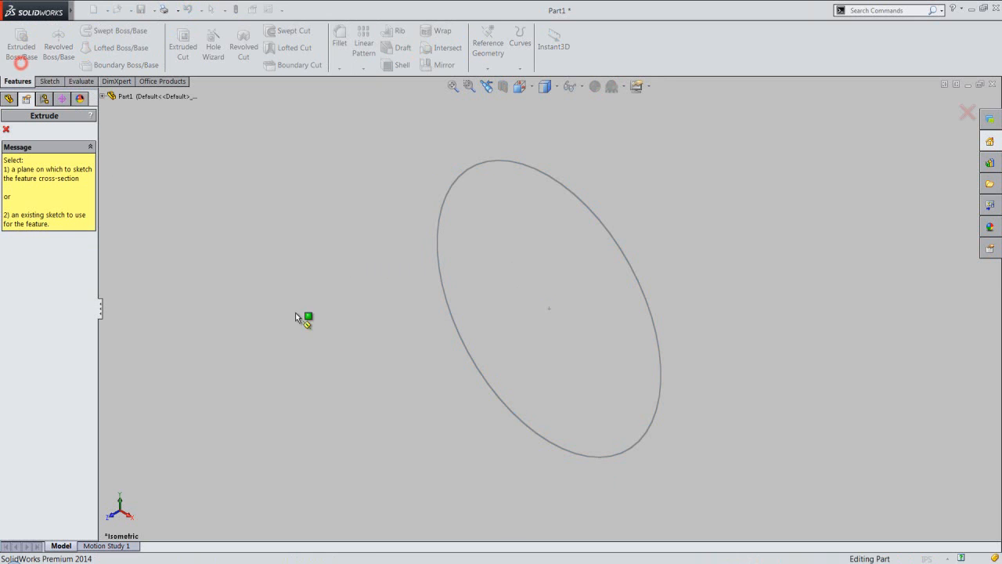
left_click(453, 327)
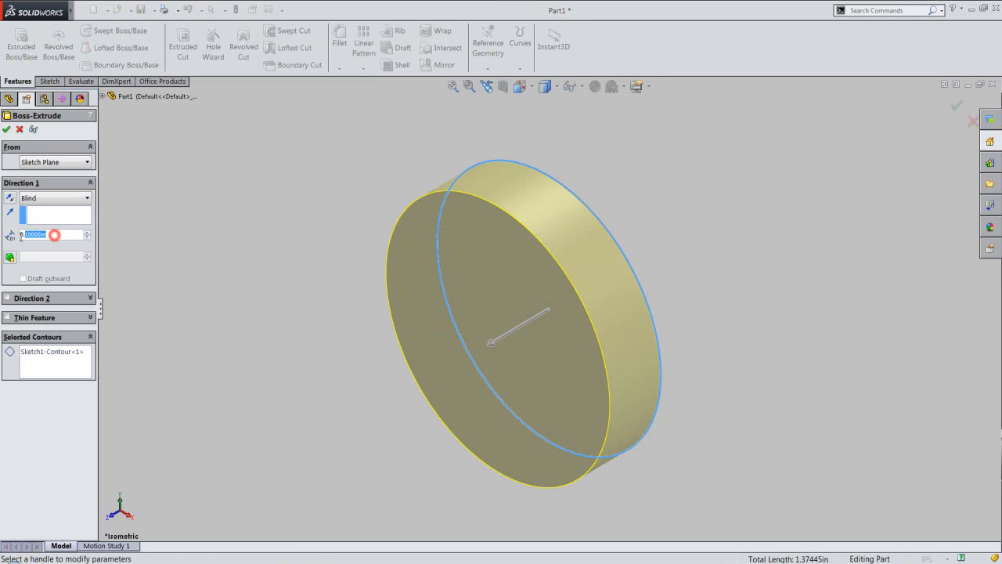
type("=")
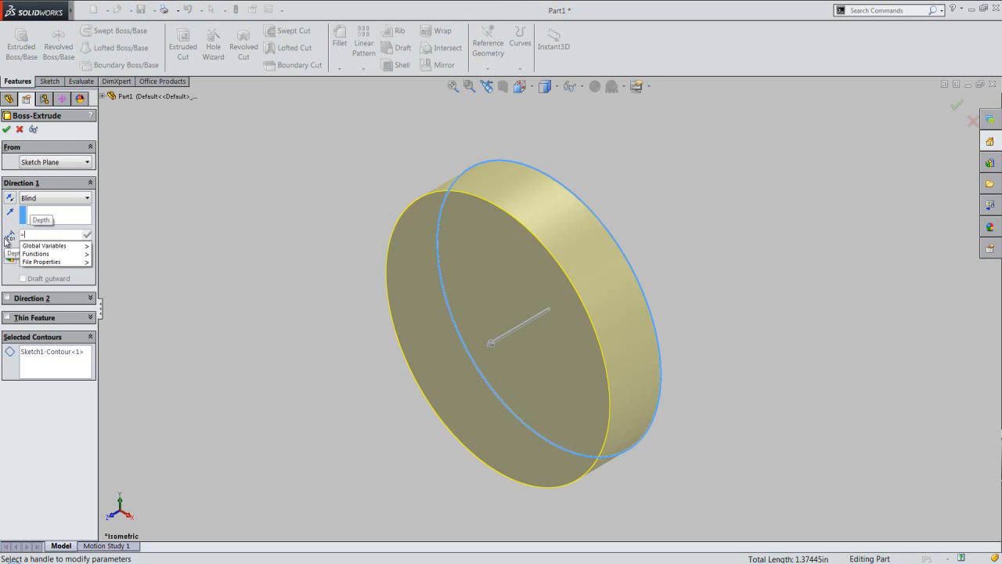
mouse_move(80, 246)
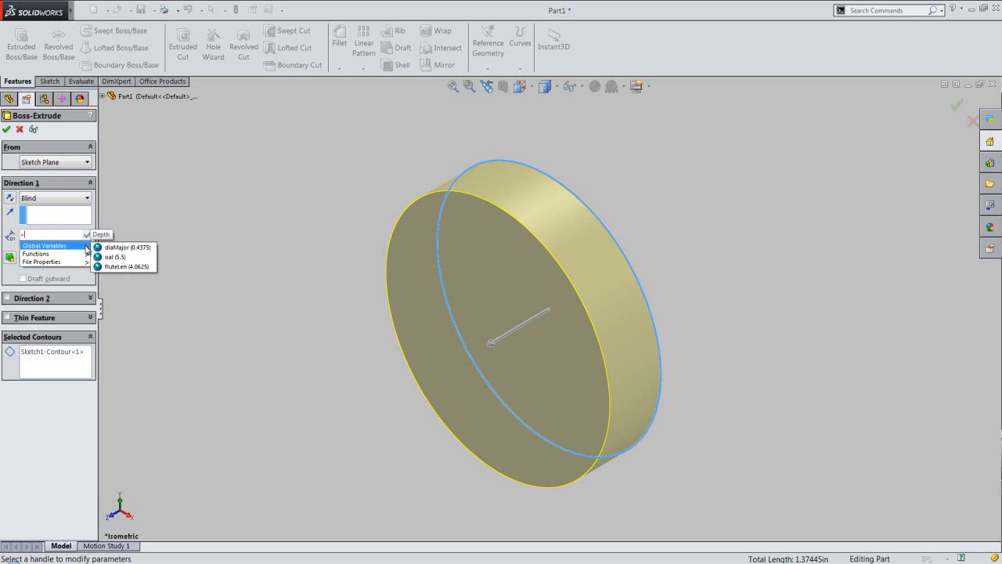
left_click(131, 257)
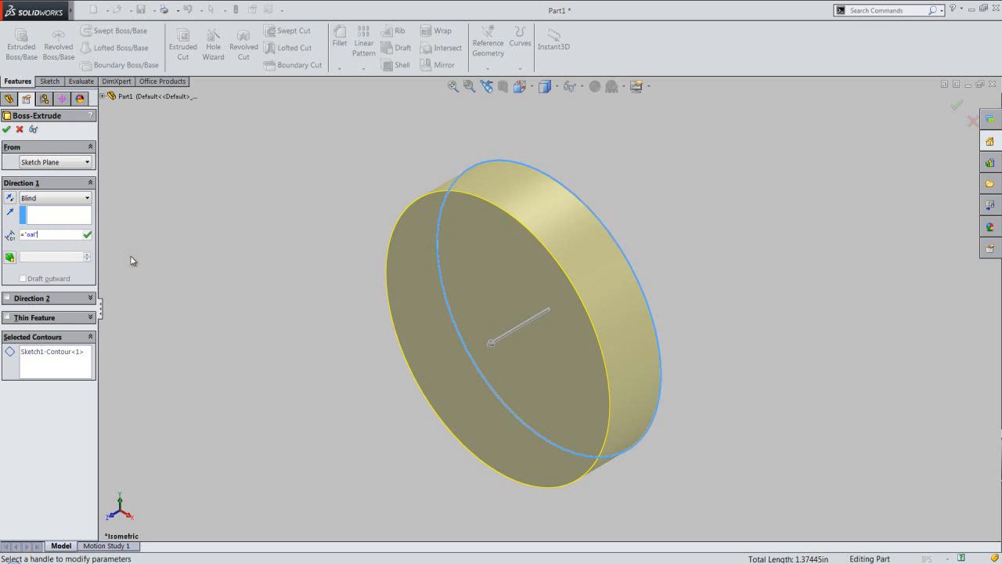
left_click(86, 234)
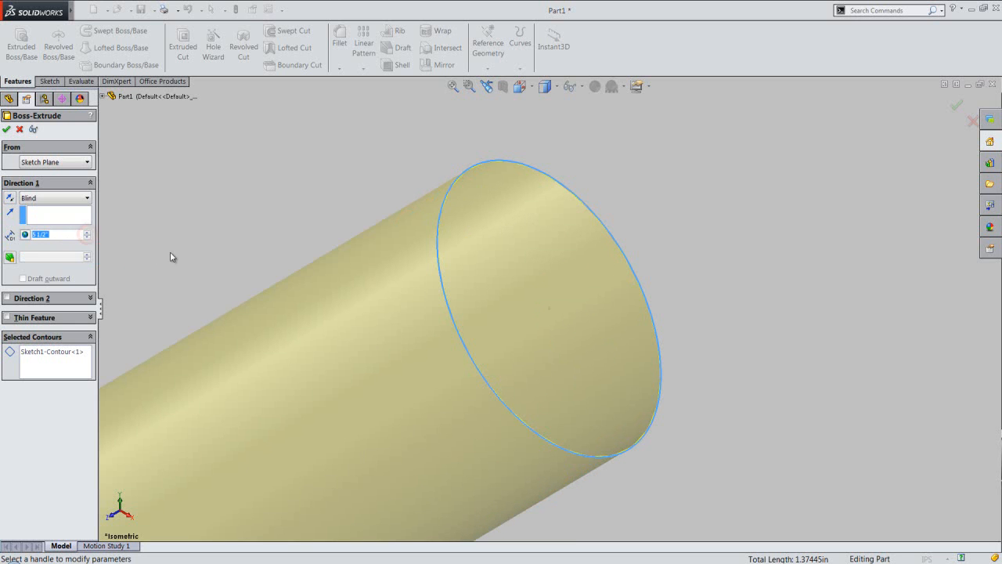
left_click(5, 130)
left_click(212, 205)
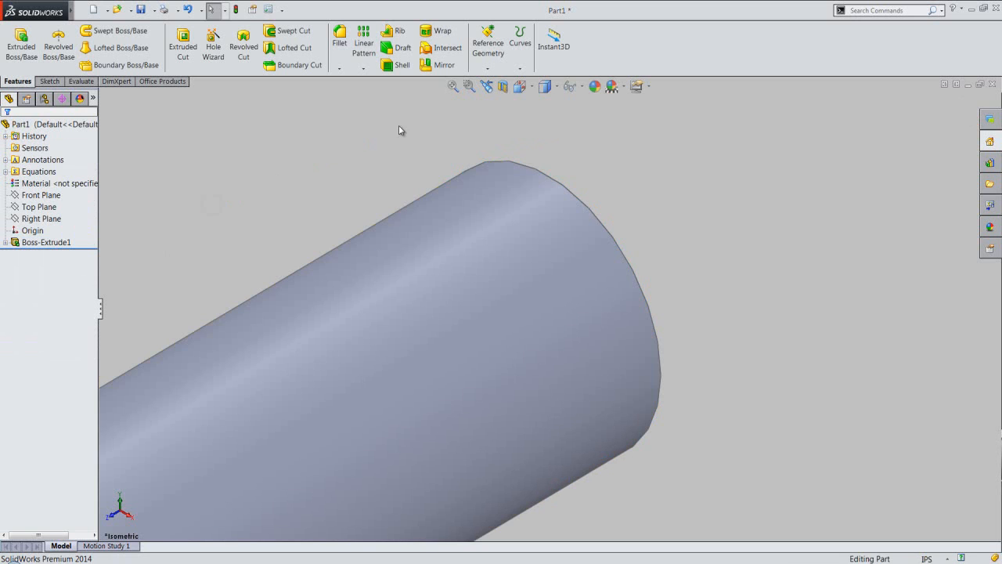
Apply the custom color appearance from the user appearances folder to the extruded cylinder
left_click(453, 86)
left_click(397, 200)
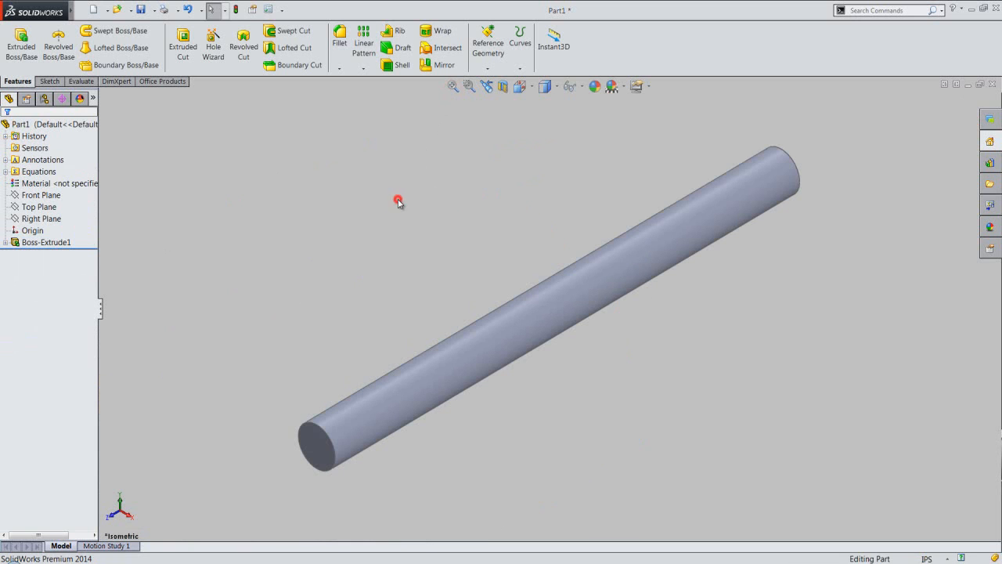
left_click(402, 224)
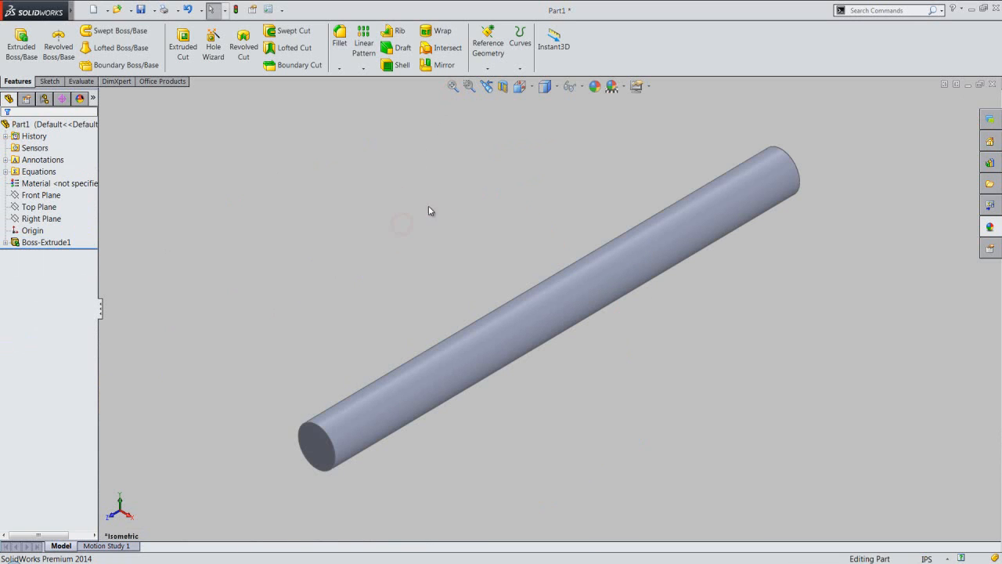
left_click(991, 229)
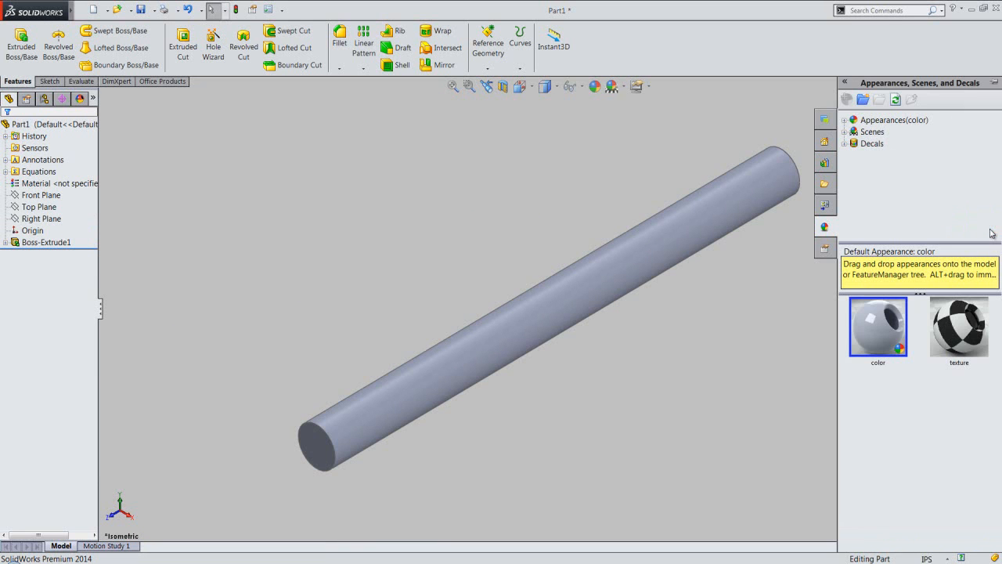
left_click(845, 120)
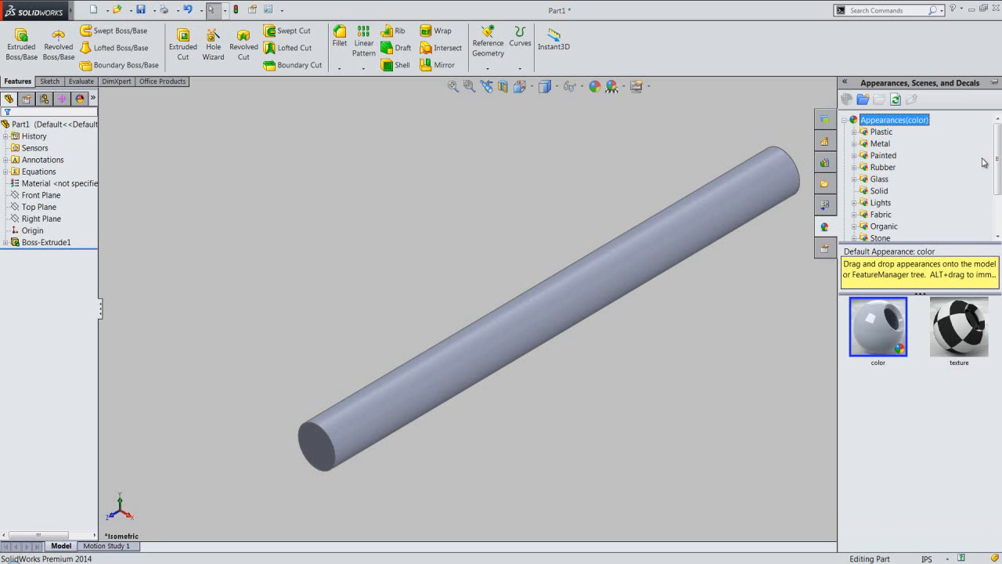
left_click_drag(998, 172, 1000, 199)
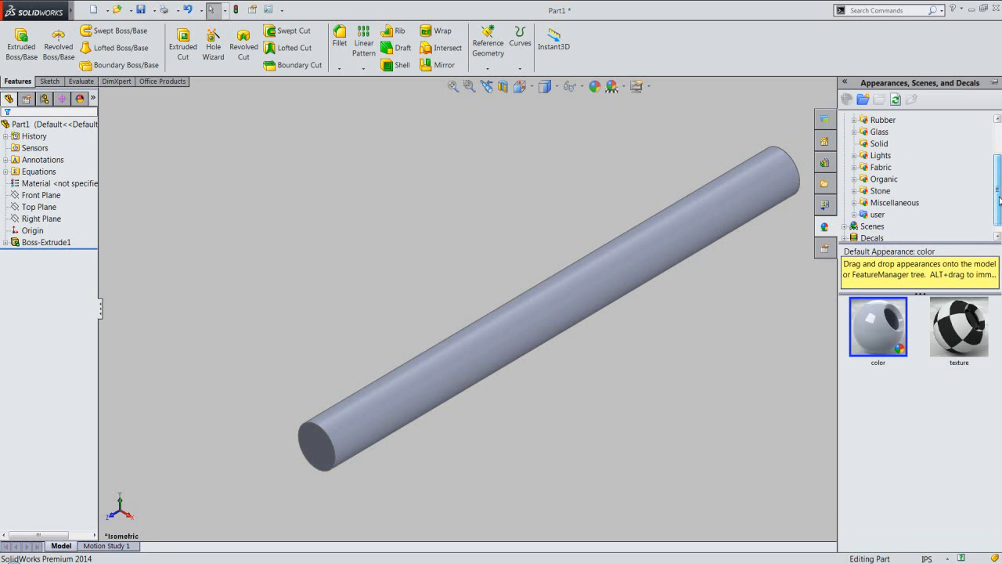
left_click(877, 215)
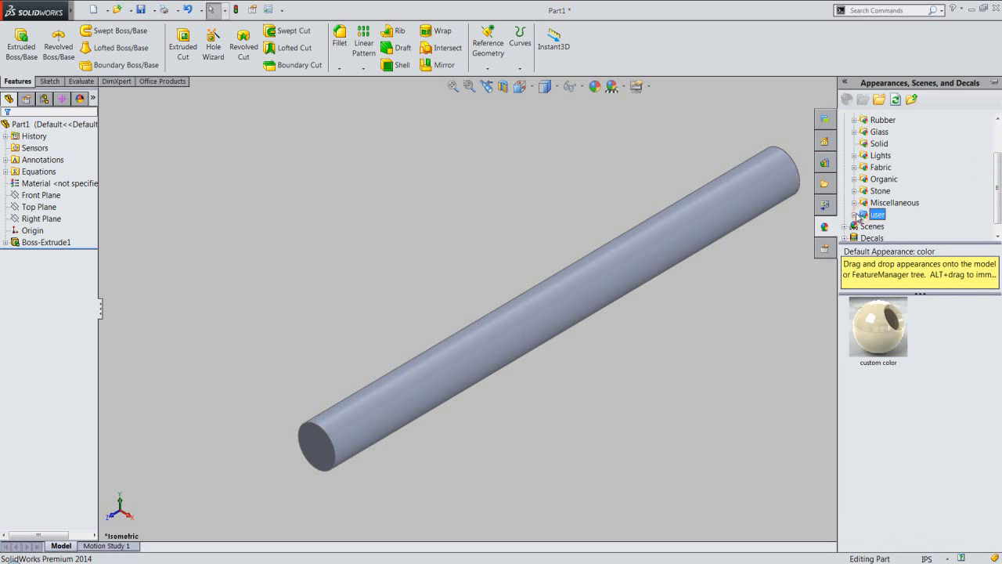
left_click(887, 327)
double_click(887, 327)
left_click(109, 178)
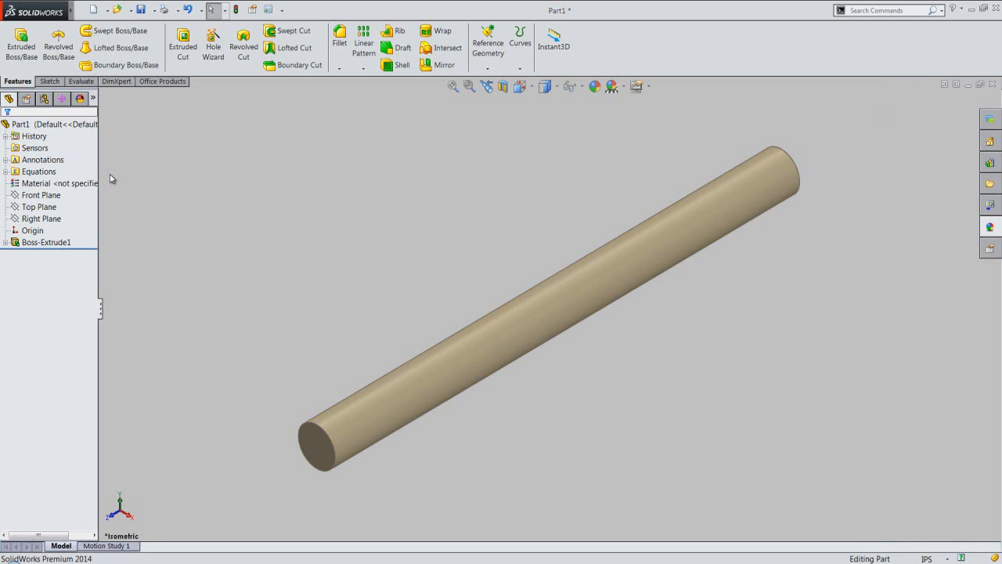
left_click(117, 194)
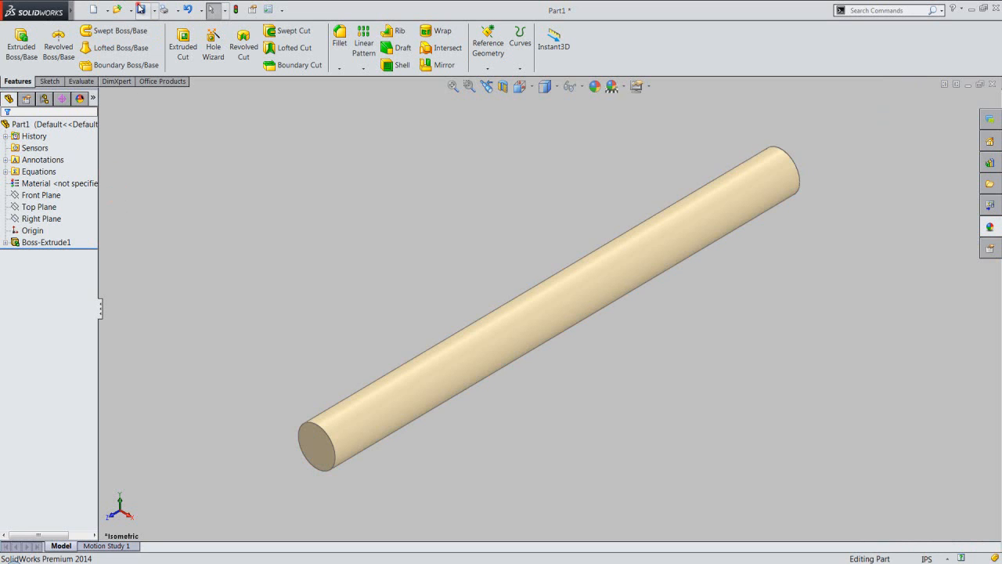
Save the part as TwistDrill in the current folder
left_click(139, 6)
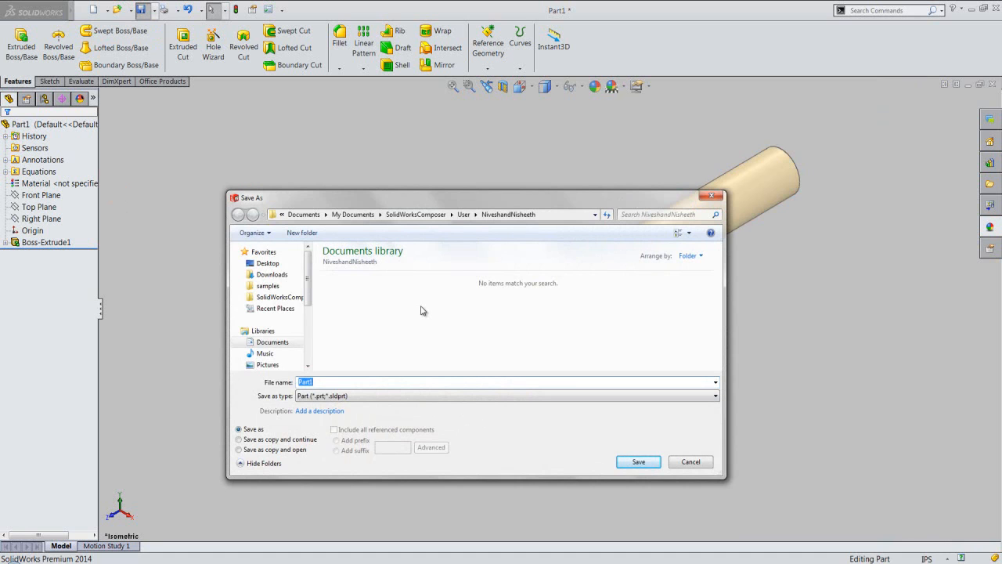
type("TwistDrill")
left_click(648, 462)
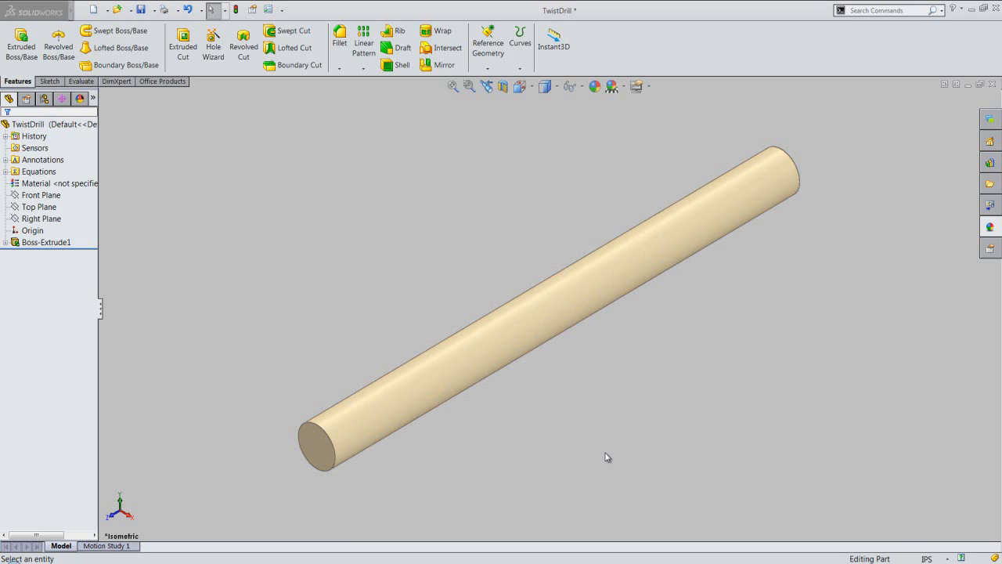
left_click(605, 452)
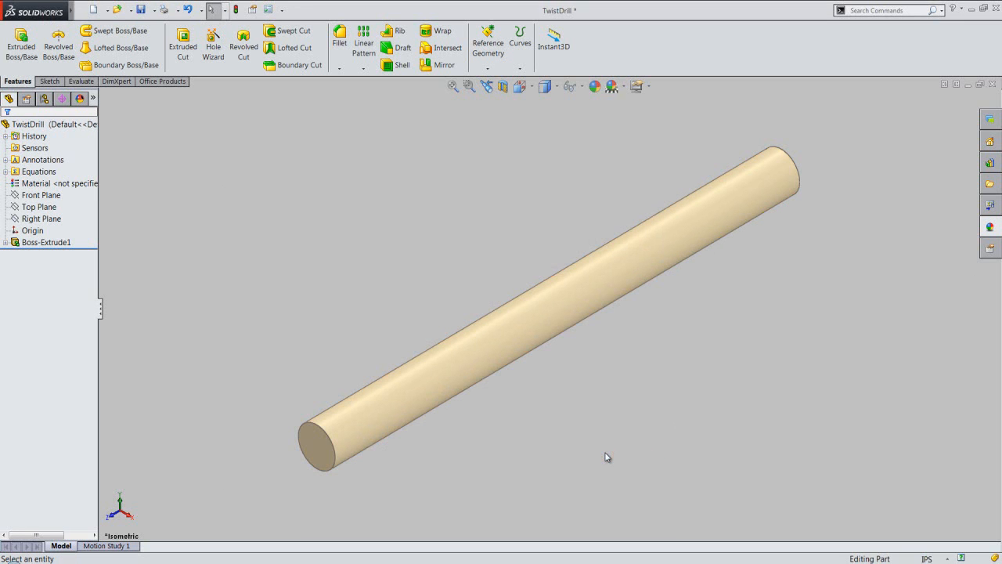
Create a reference plane offset 0.1 in from the cylinder's end face on the Front Plane, flipped towards the inside of the body
left_click(488, 68)
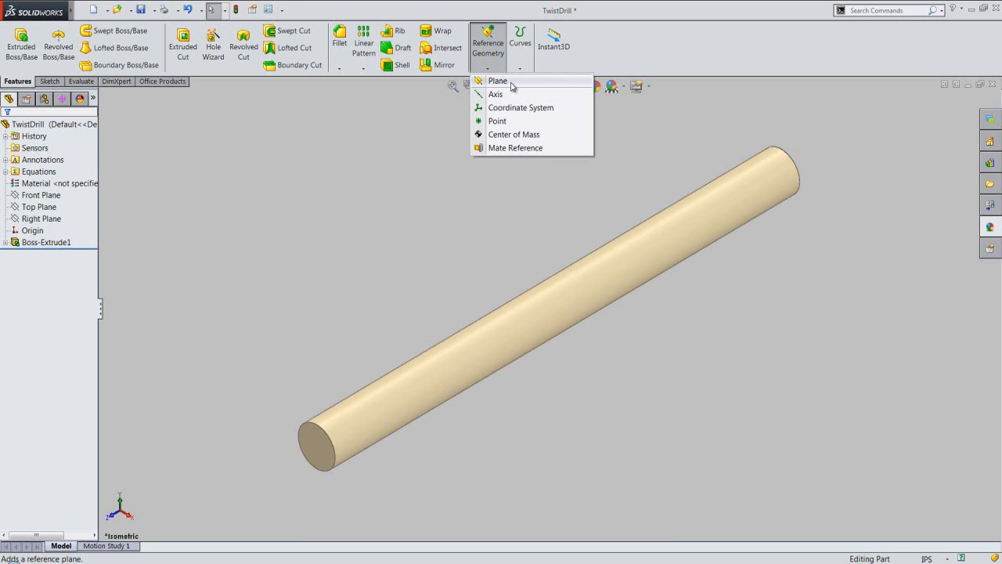
left_click(512, 82)
middle_click_drag(539, 206, 477, 255)
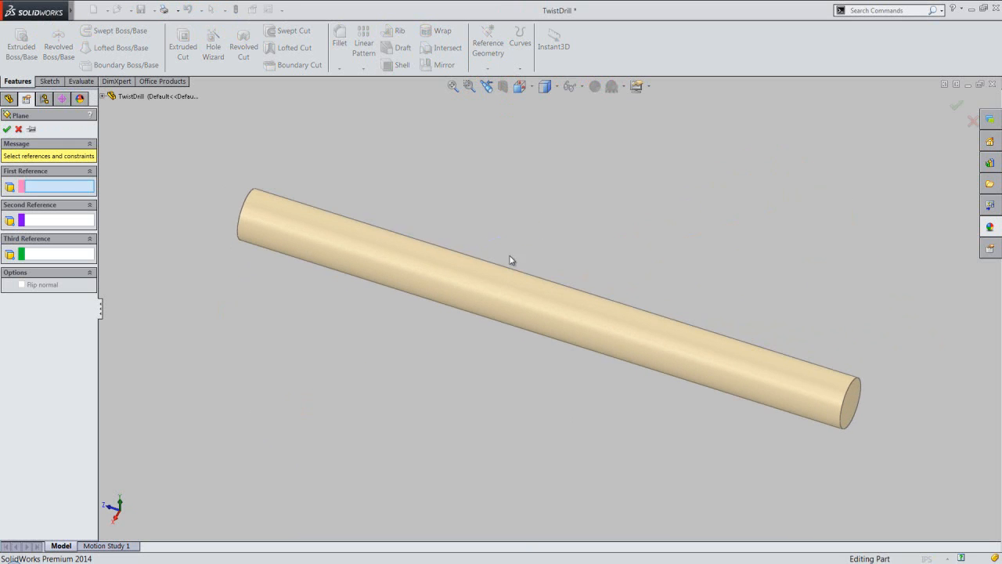
left_click(852, 405)
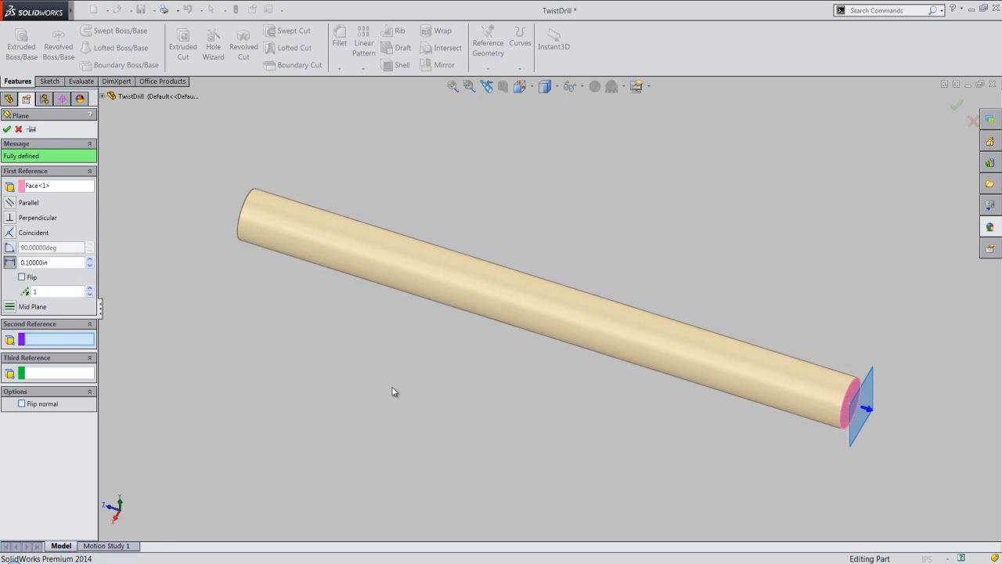
left_click(22, 277)
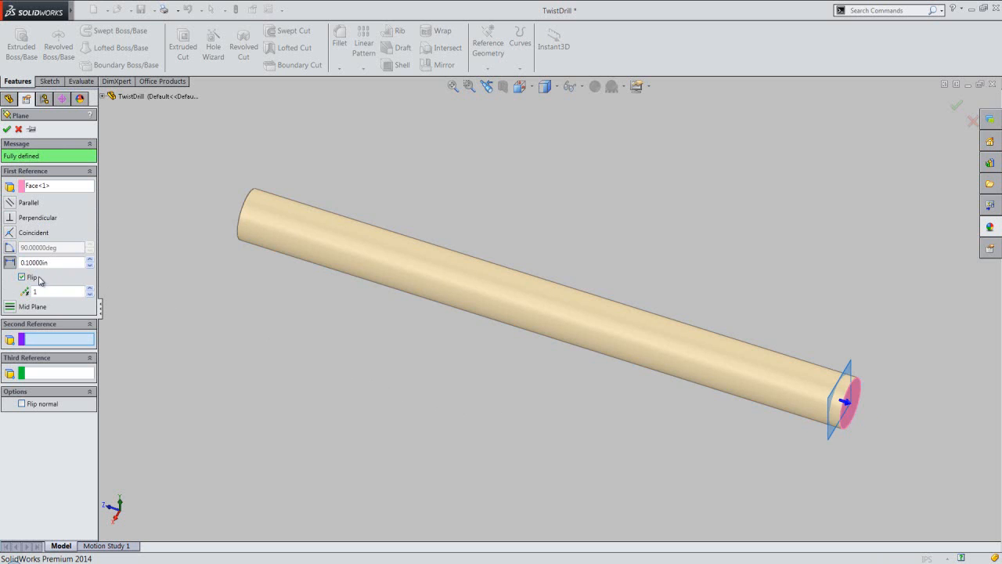
left_click(8, 130)
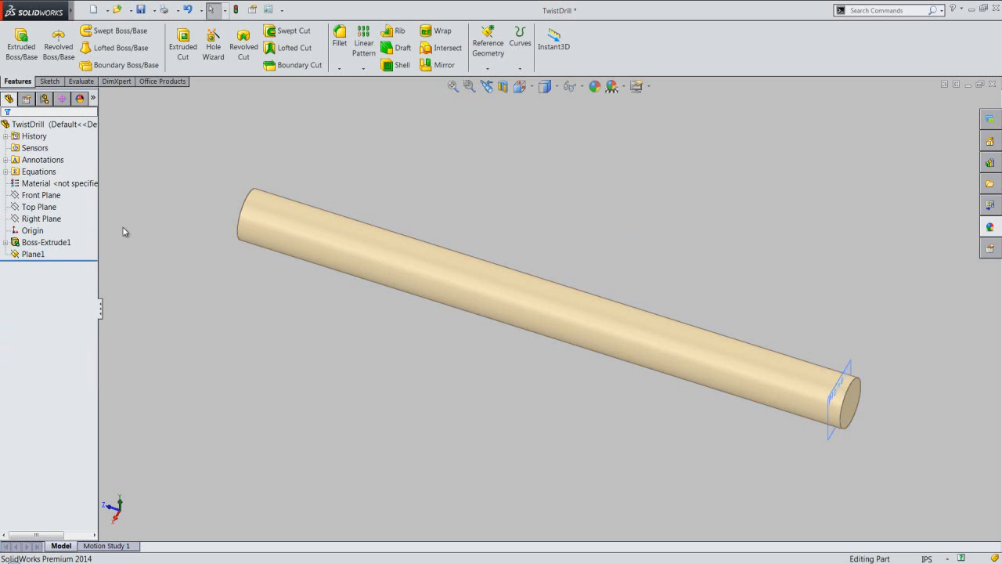
Open the equations manager and add a new equation for the offset dimension of the reference plane
left_click(34, 255)
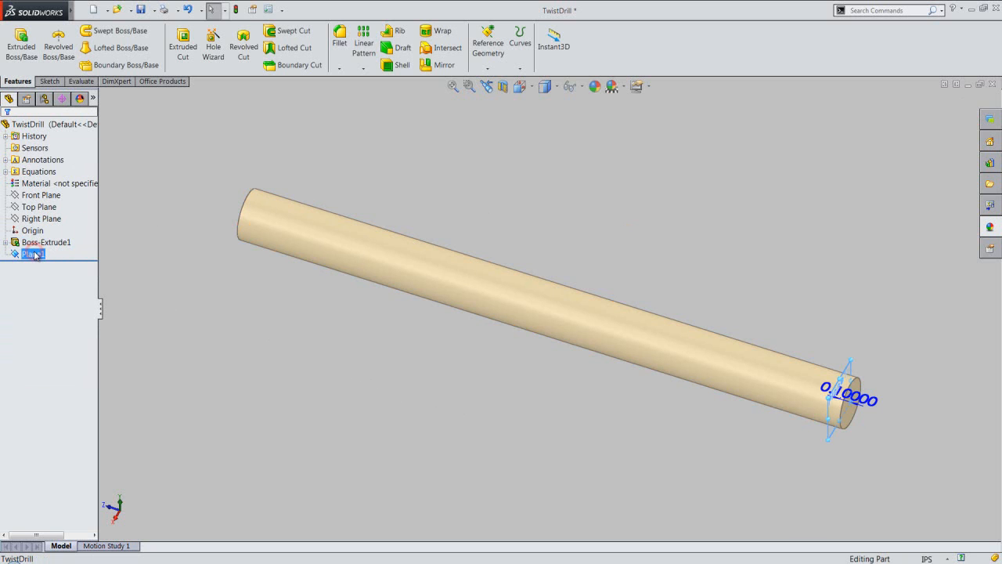
mouse_move(71, 16)
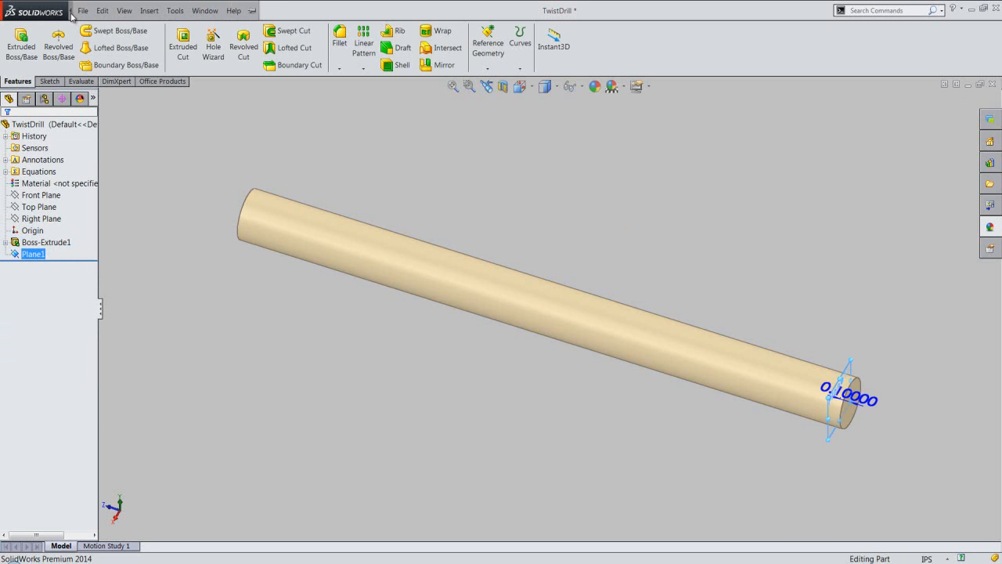
left_click(101, 11)
mouse_move(175, 11)
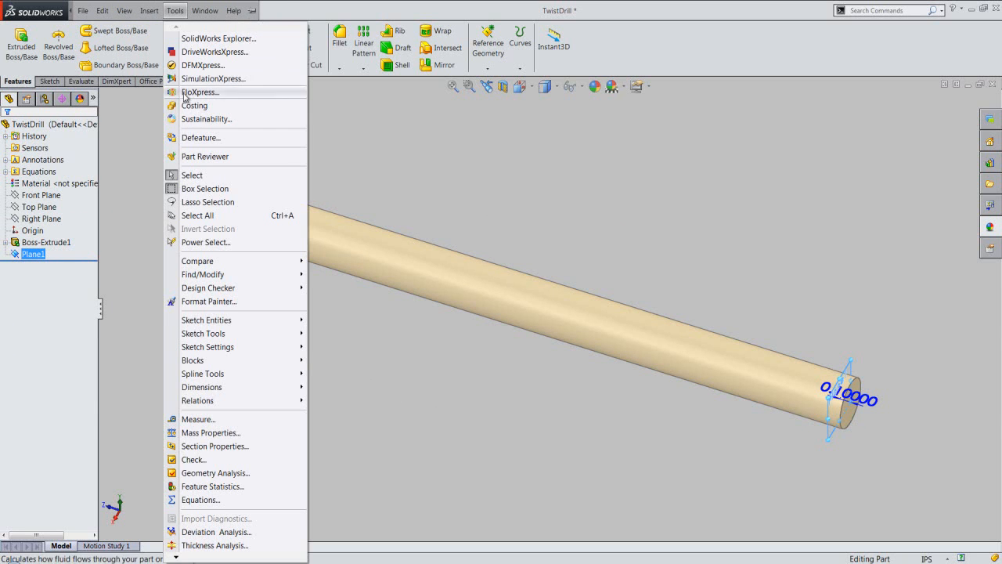
left_click(227, 500)
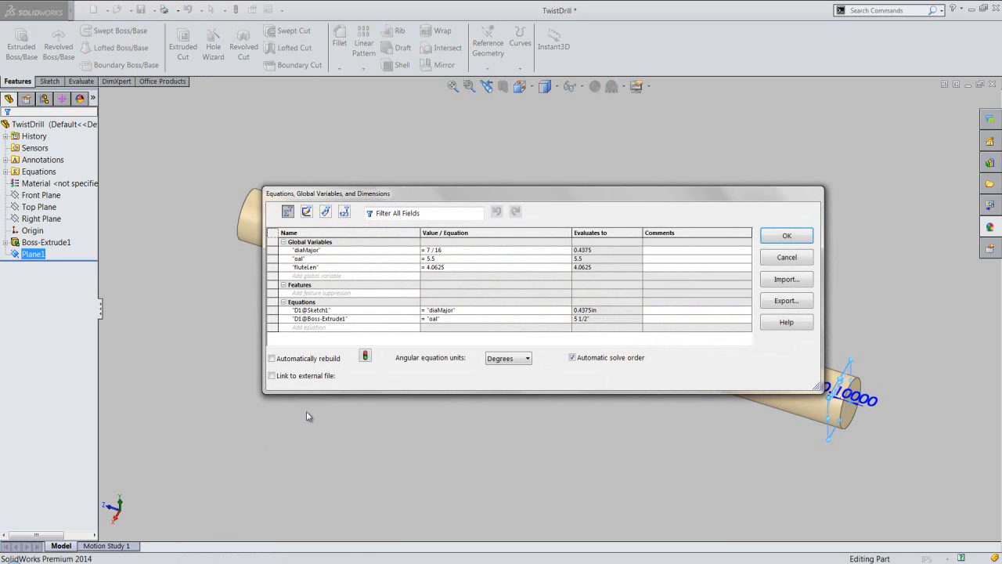
left_click_drag(551, 194, 416, 171)
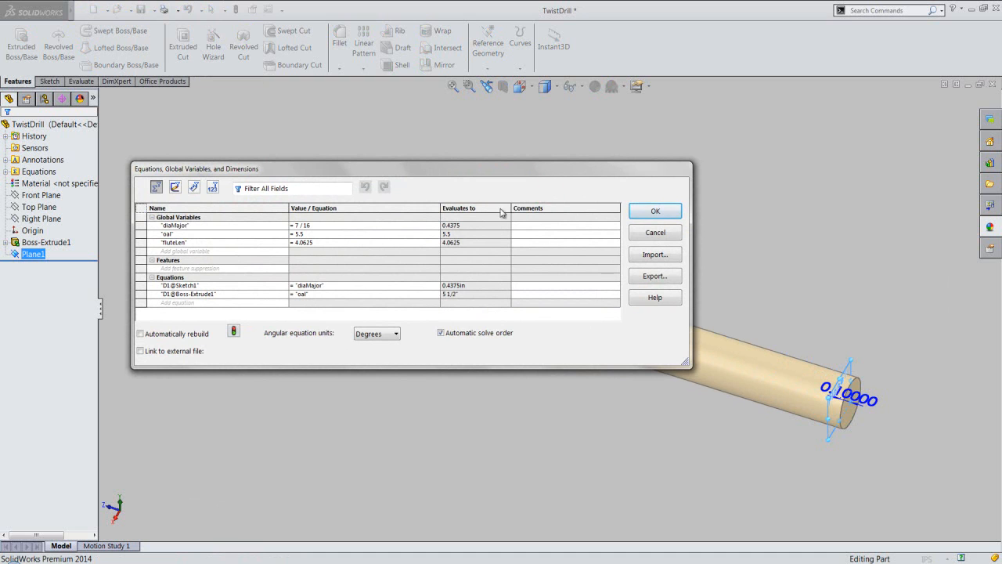
left_click(179, 304)
left_click(865, 401)
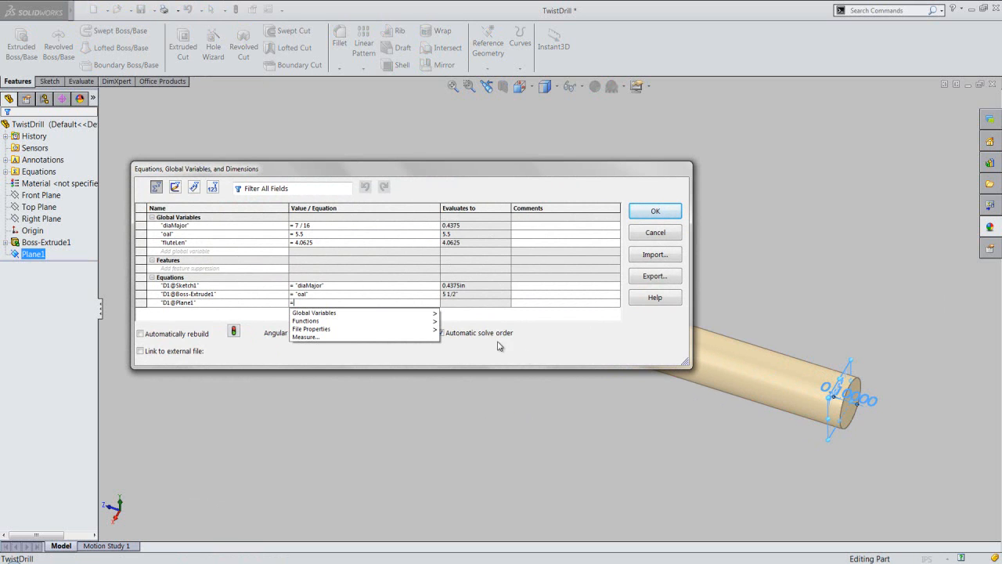
Set the plane's offset equation to "oal" - "fluteLen" + "diaMajor" * 1.25 and apply it to the model
mouse_move(443, 318)
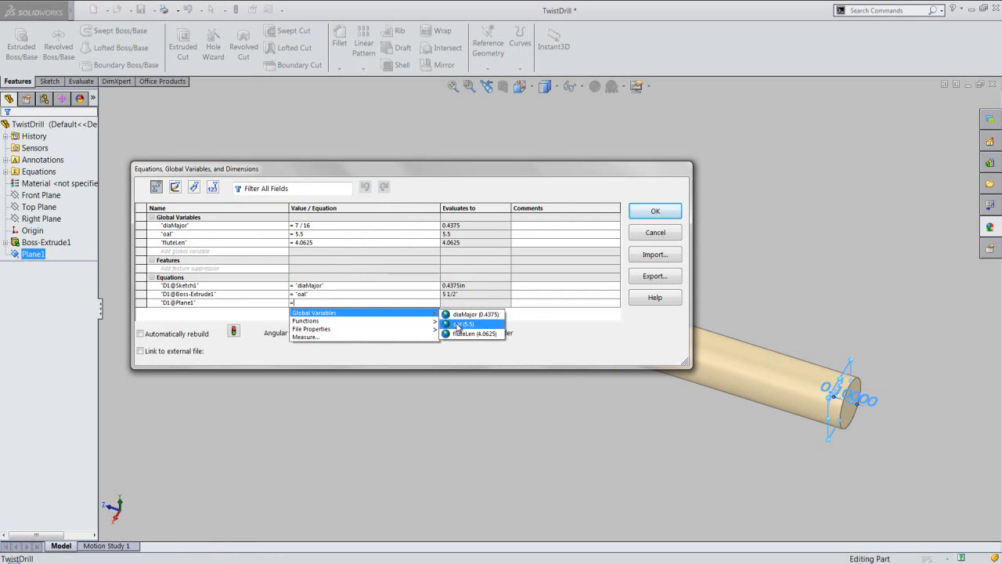
left_click(458, 323)
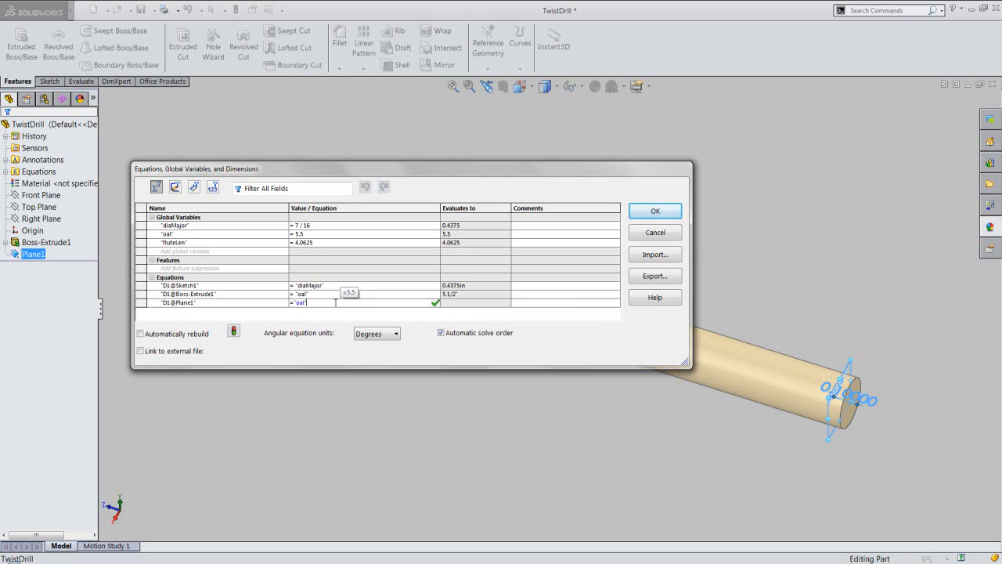
type("-")
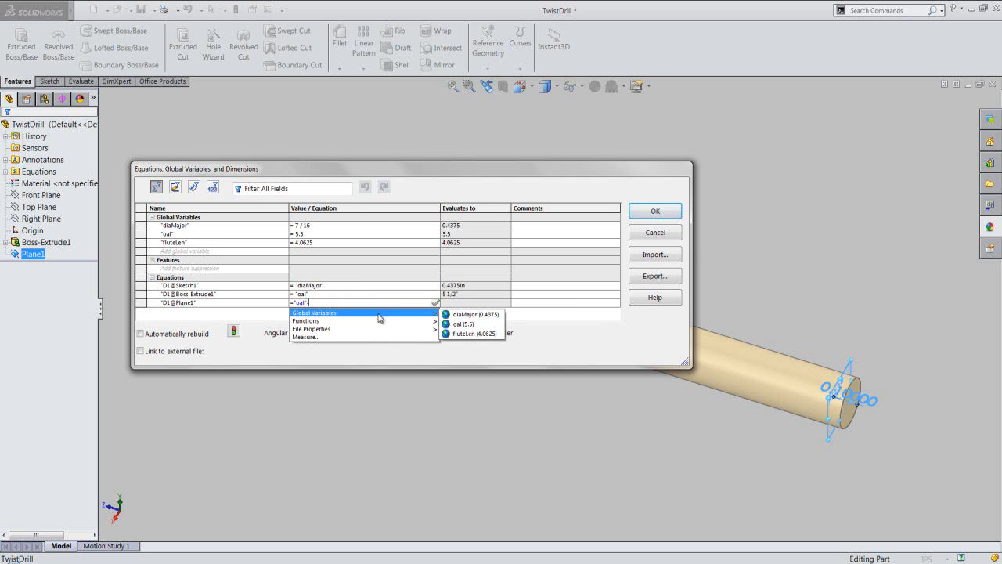
mouse_move(432, 321)
left_click(465, 334)
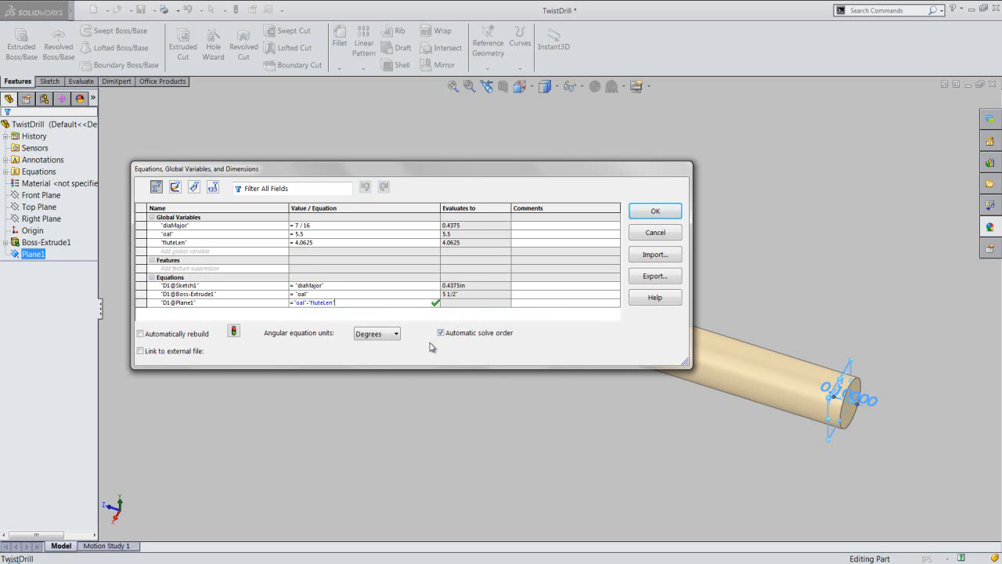
type("-")
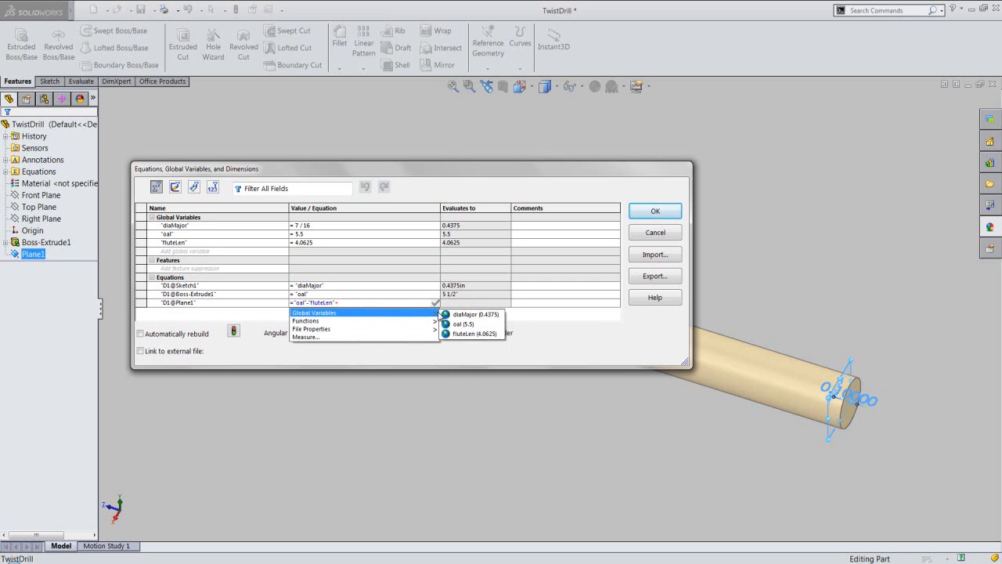
left_click(460, 314)
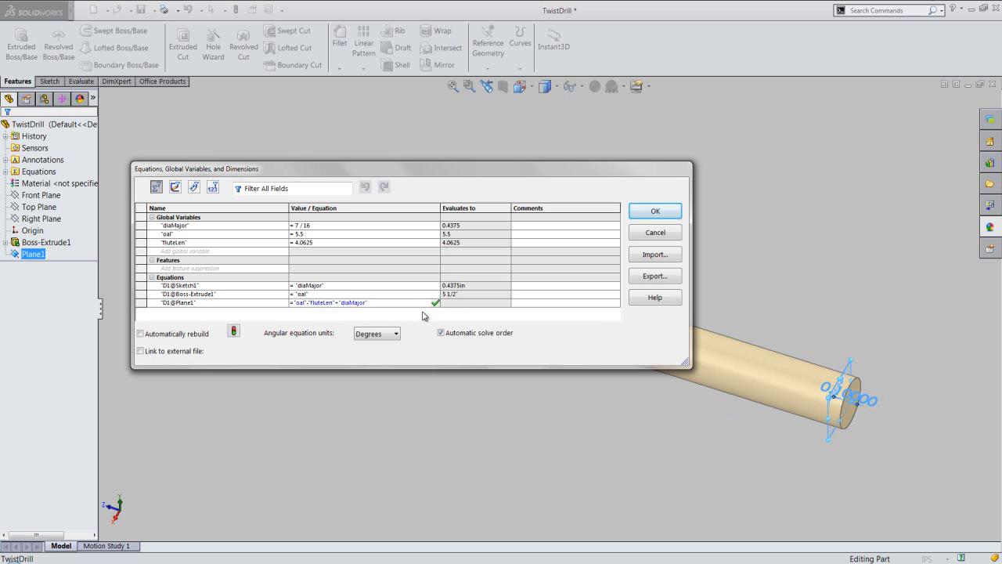
type("*1.")
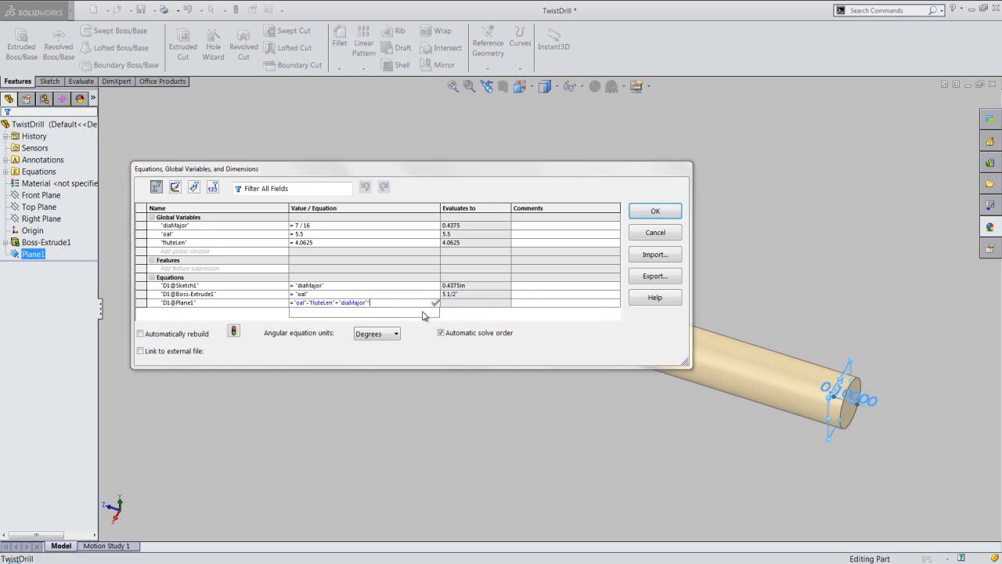
type("25")
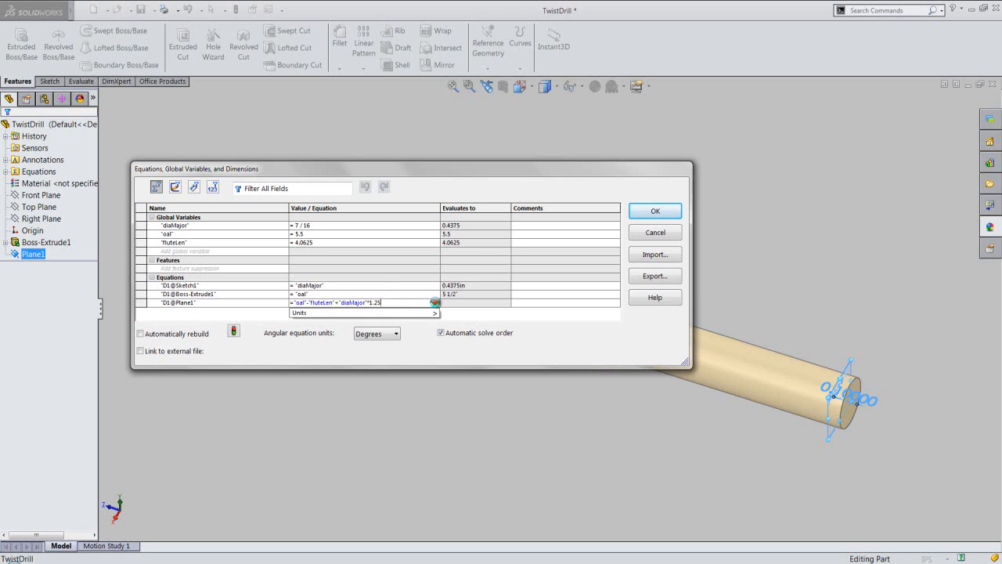
left_click(435, 303)
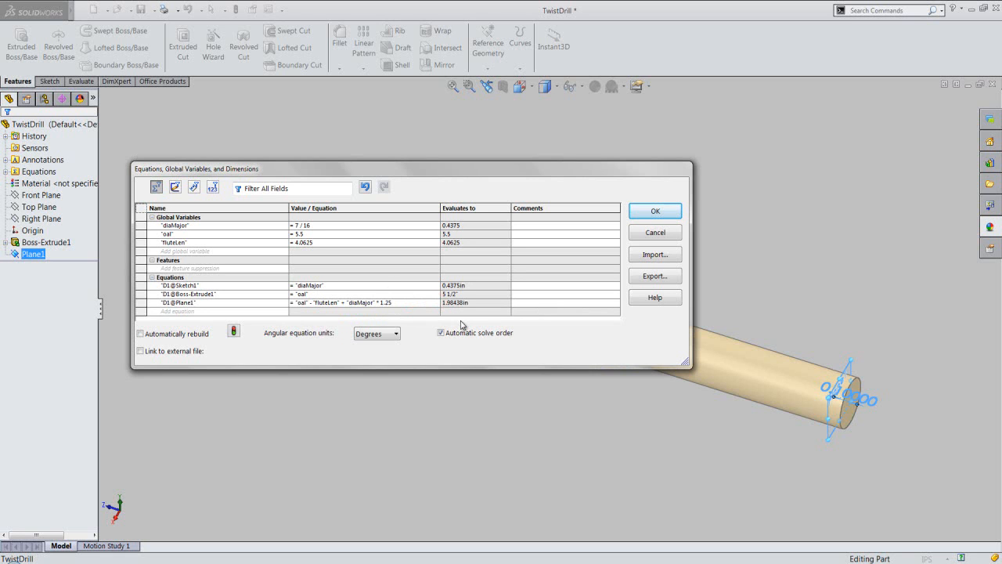
left_click(654, 212)
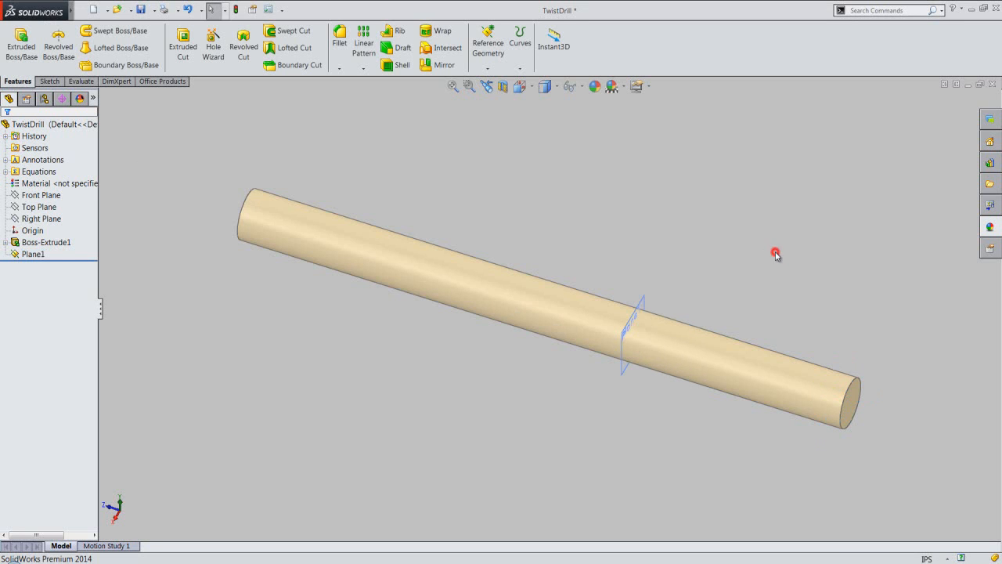
Orient the model to the isometric view and save the part
left_click(517, 87)
left_click(555, 268)
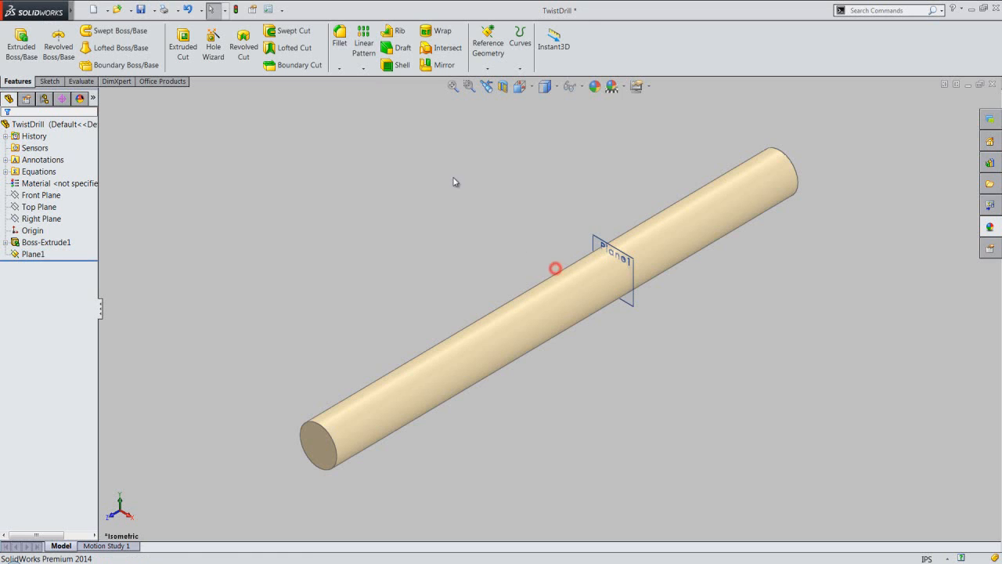
left_click(143, 11)
Rename the offset reference plane as Plane1[shankEnd] in its feature properties and save the part
left_click(31, 254)
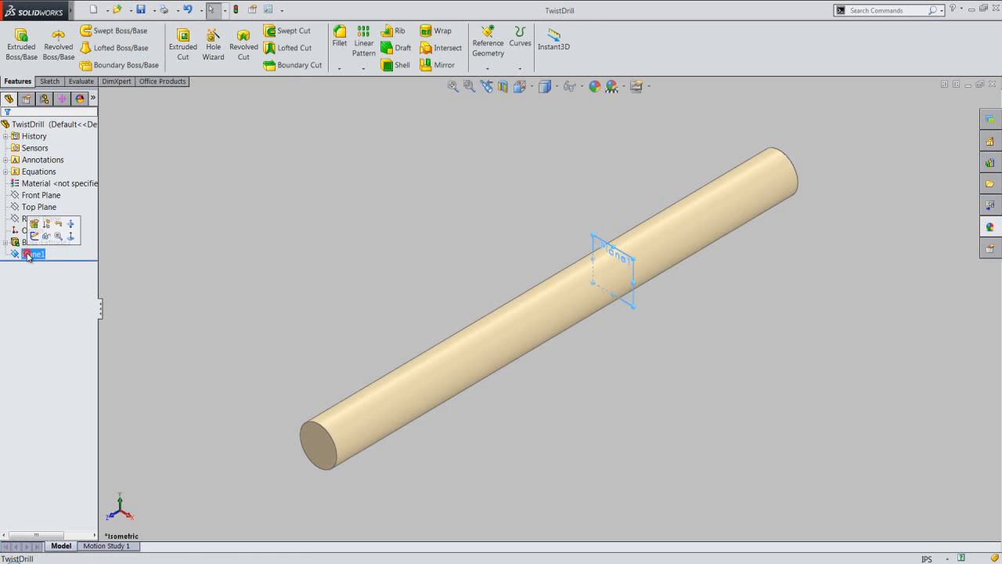
right_click(29, 255)
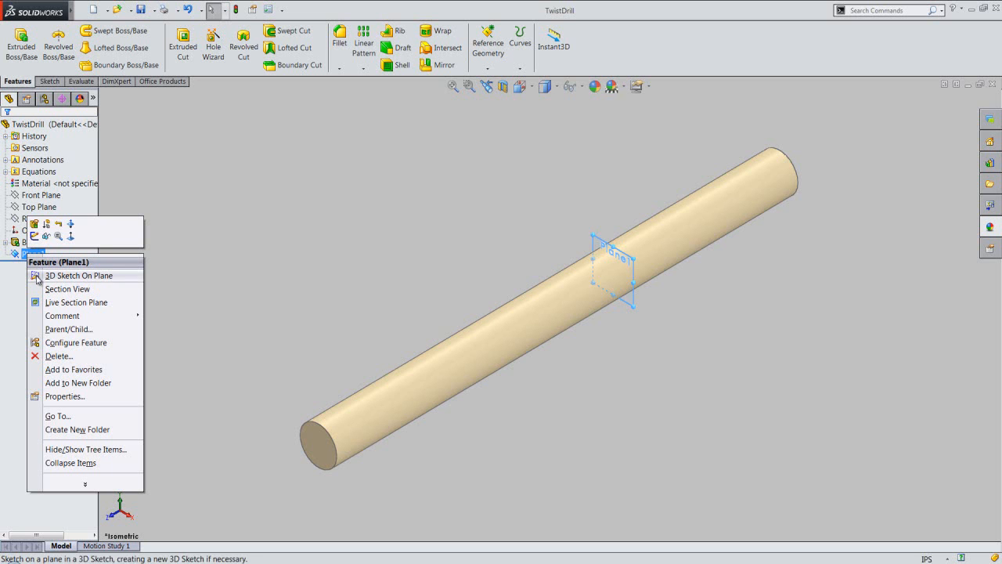
left_click(83, 396)
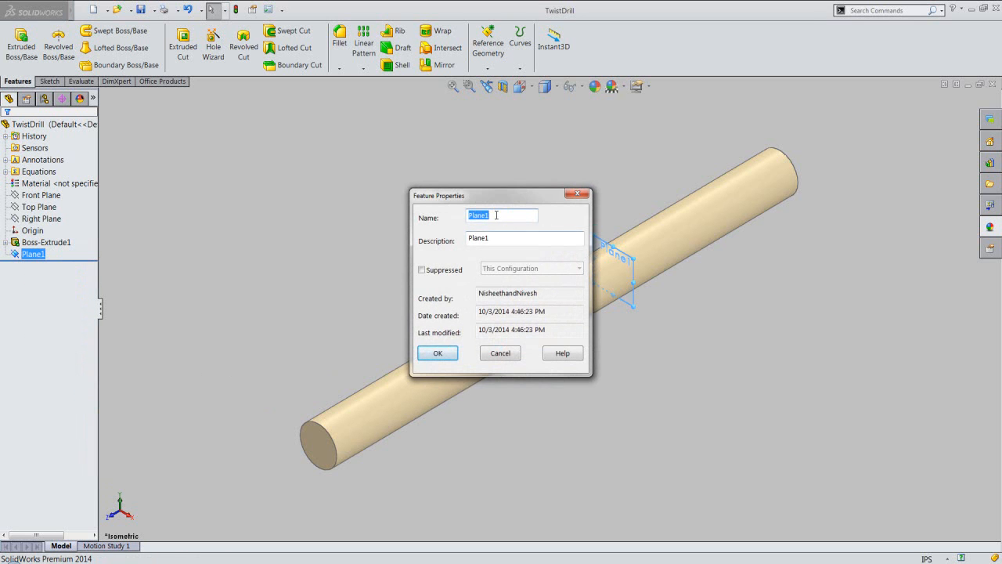
left_click(496, 214)
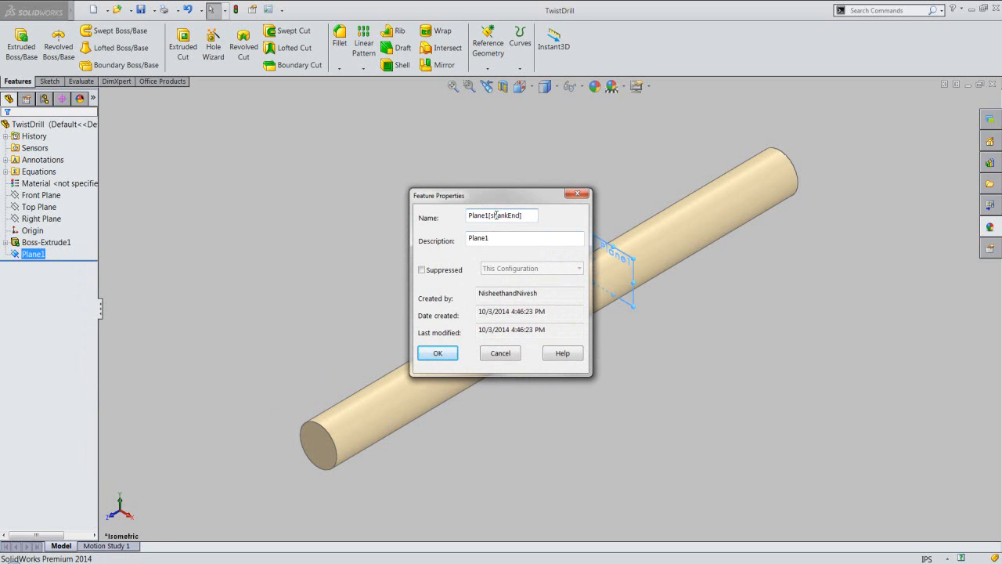
left_click(437, 353)
left_click(266, 293)
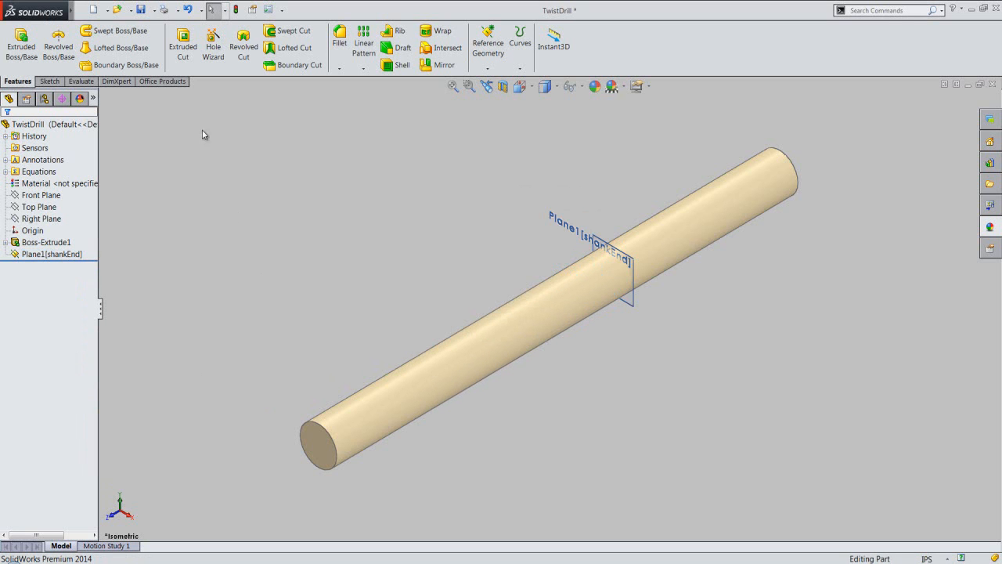
left_click(140, 9)
left_click(237, 148)
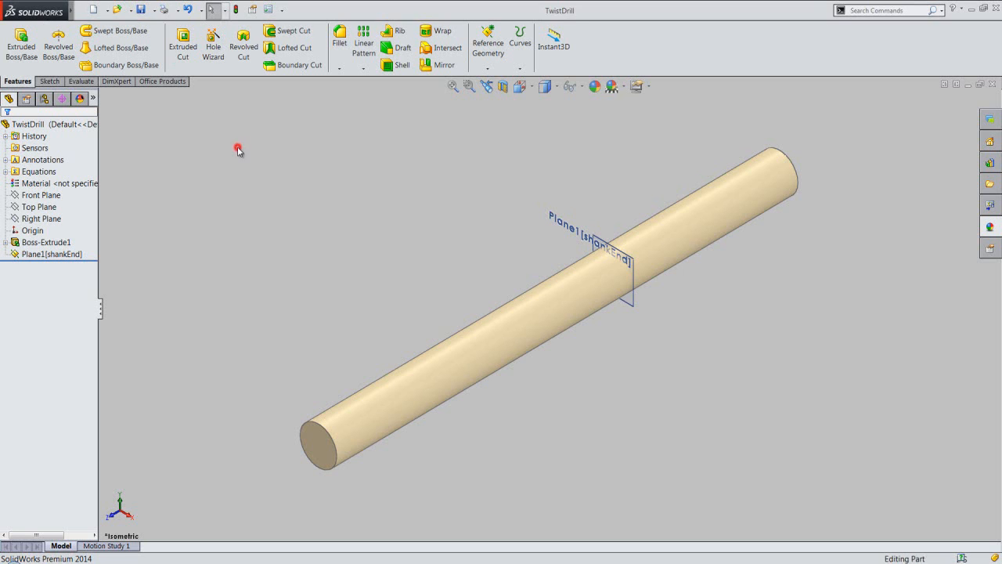
Create a reference axis through the center of the cylinder from its cylindrical face
left_click(488, 68)
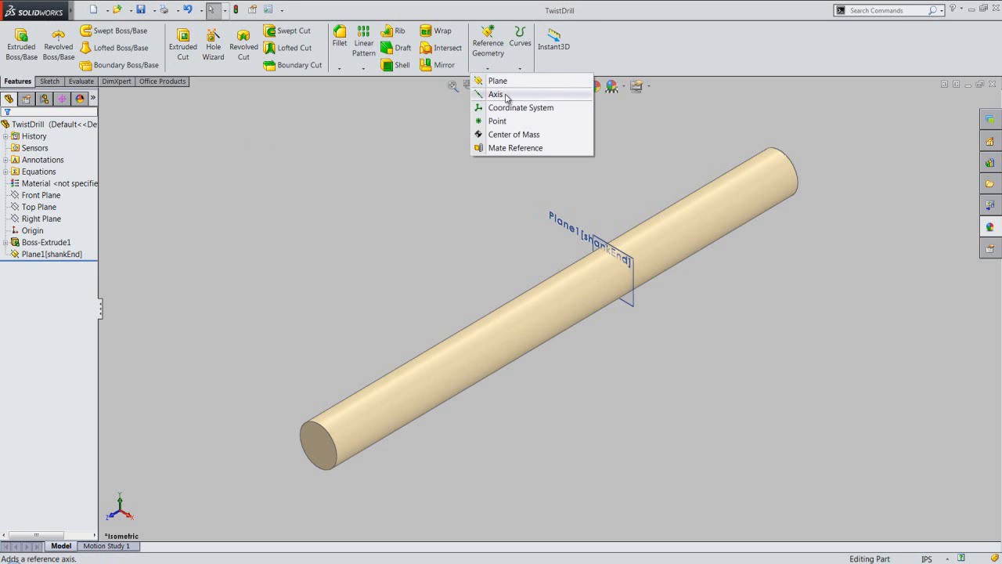
left_click(495, 94)
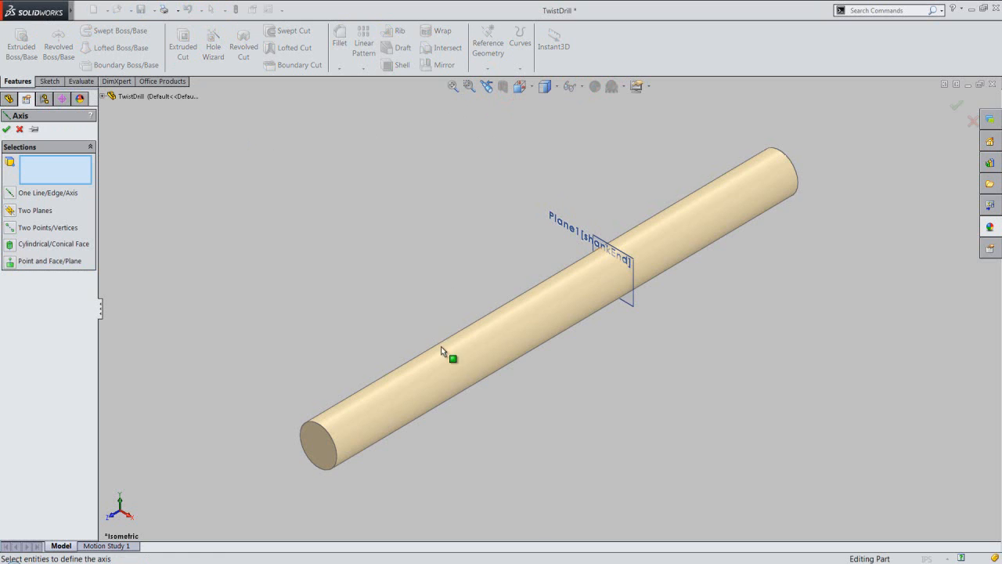
left_click(440, 373)
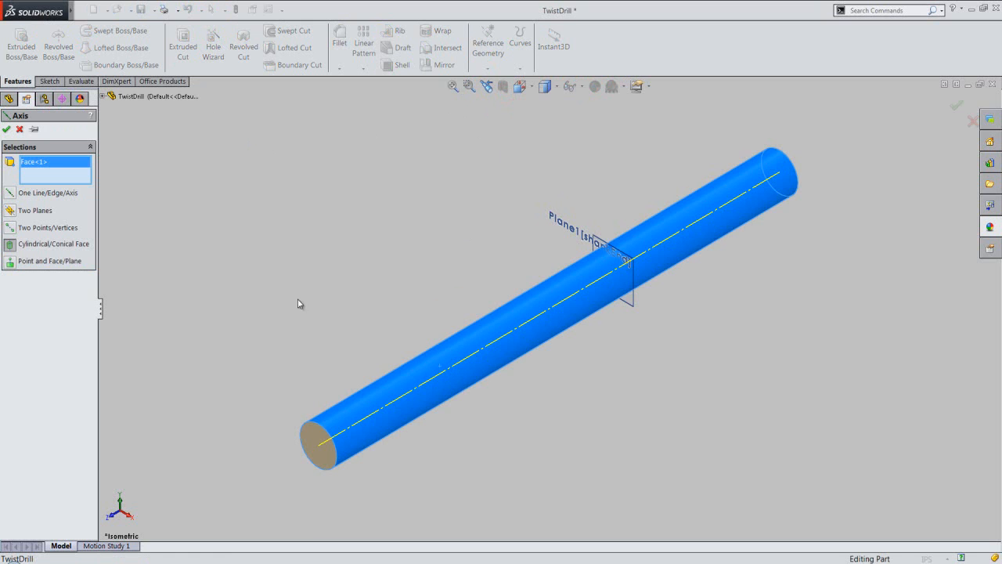
left_click(7, 129)
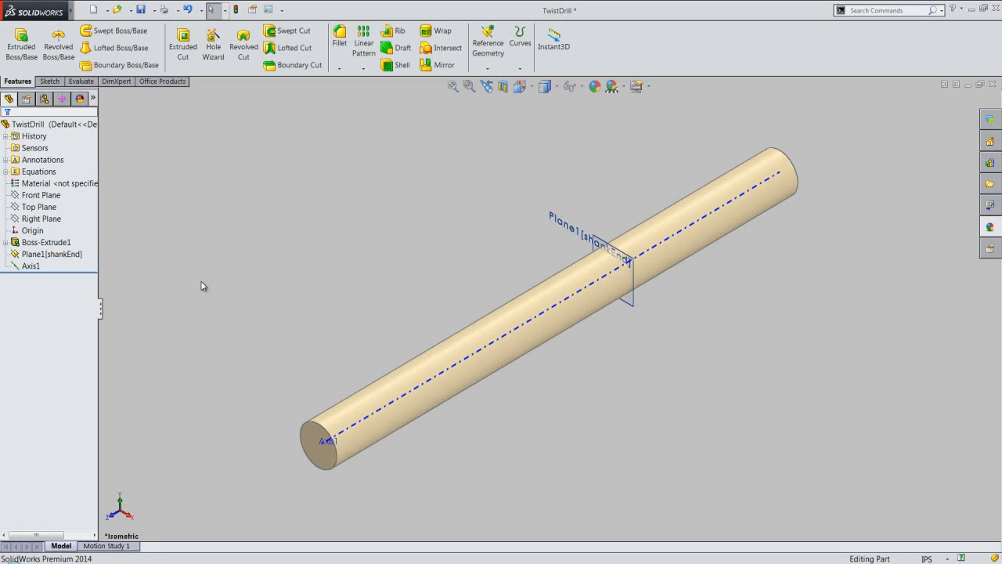
Rename the cylinder's central reference axis as majorAxis in its feature properties and save the part
left_click(30, 267)
left_click(30, 266)
right_click(30, 267)
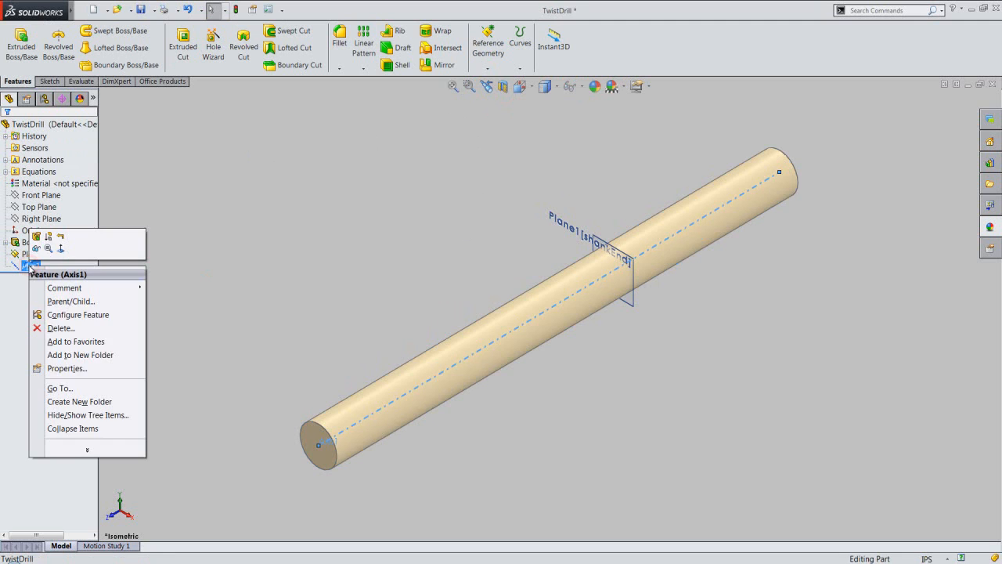
left_click(68, 365)
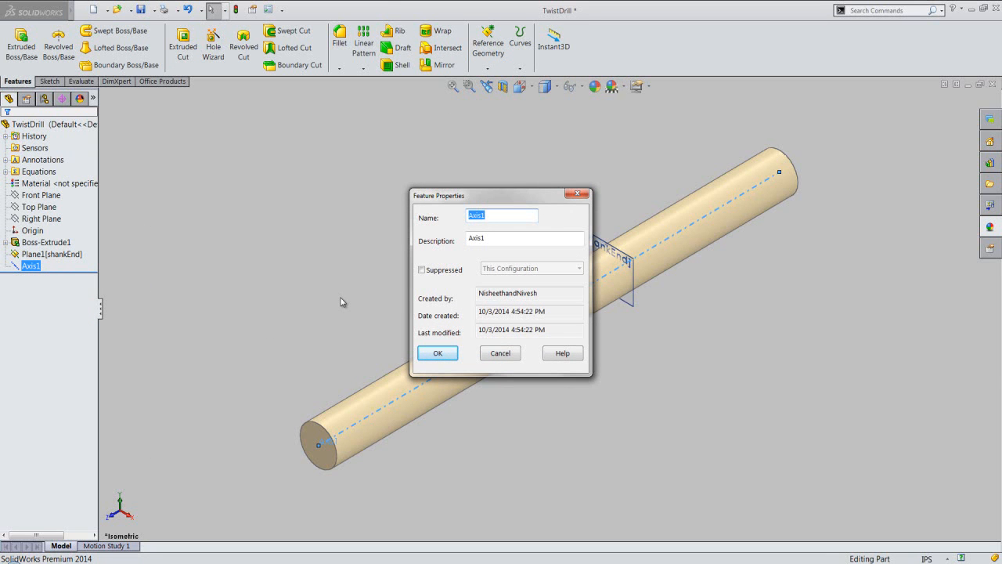
type("major")
key("Return")
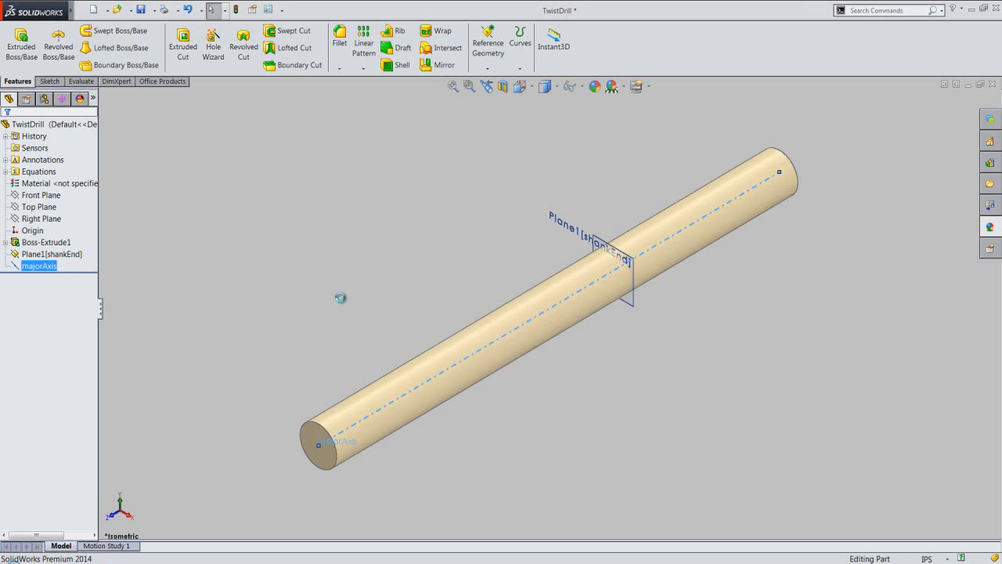
left_click(341, 298)
key("ctrl+s")
left_click(347, 342)
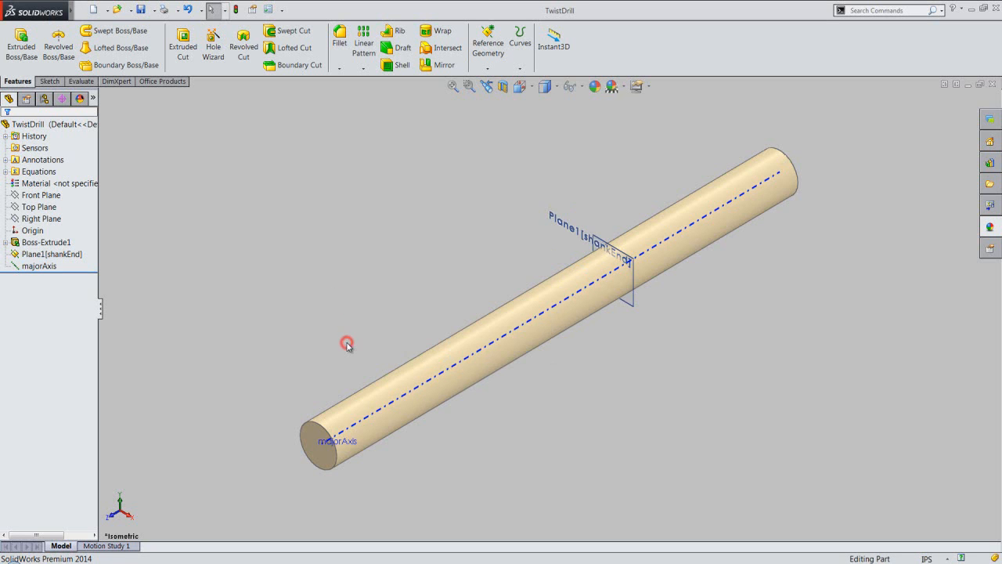
Create a reference axis at the intersection of Plane1[shankEnd] and the Top Plane
left_click(488, 68)
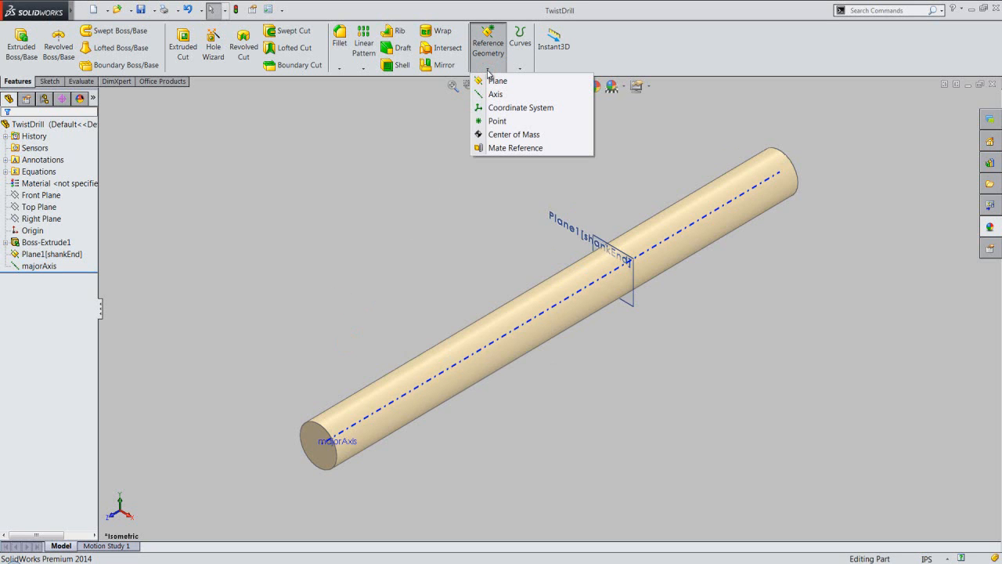
left_click(496, 94)
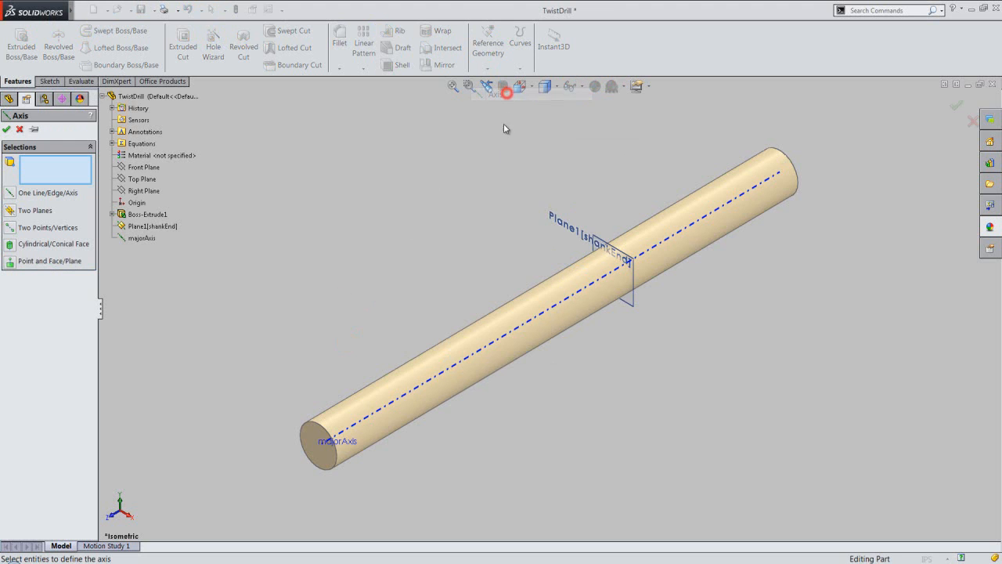
scroll(559, 249, "down", 3)
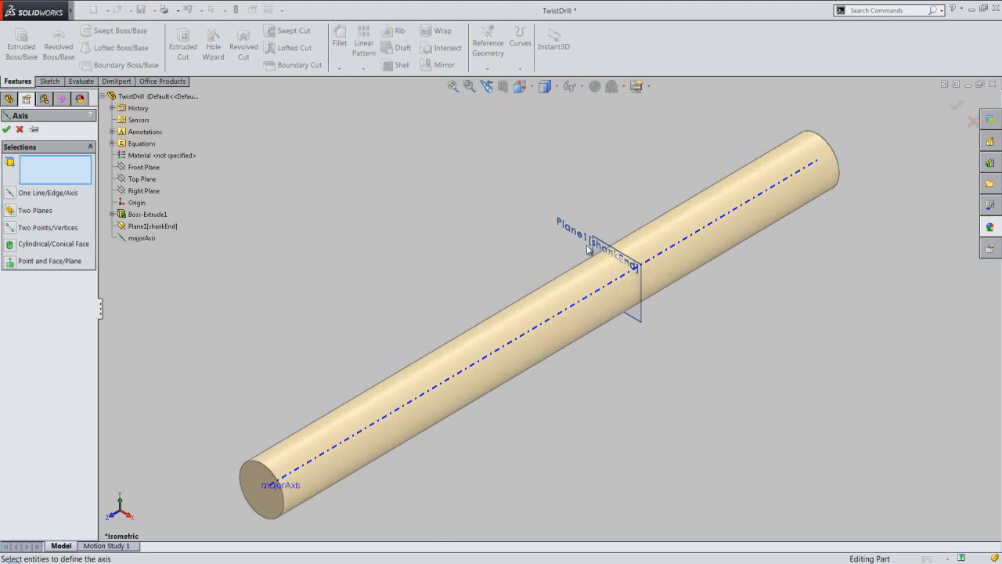
left_click(604, 249)
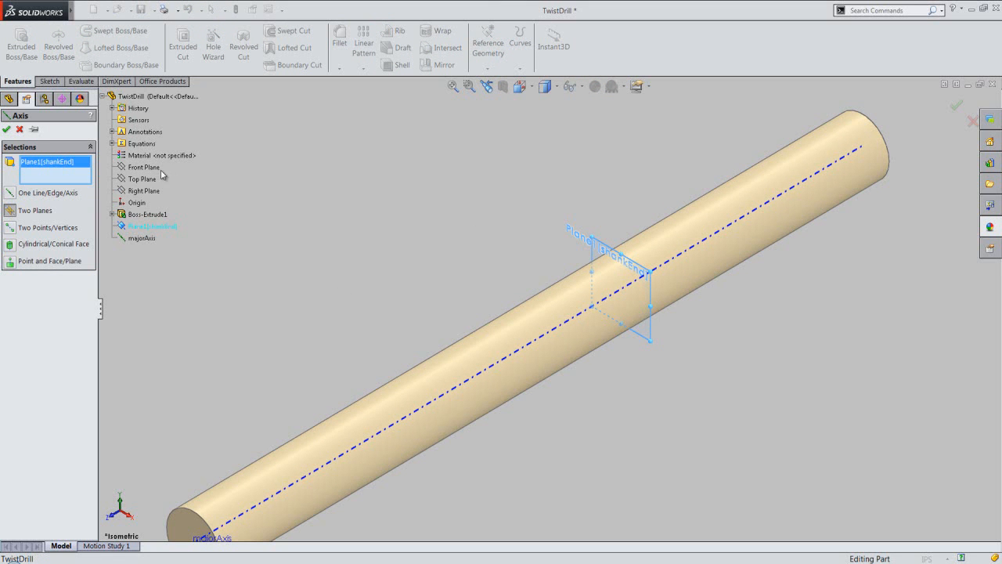
left_click(146, 181)
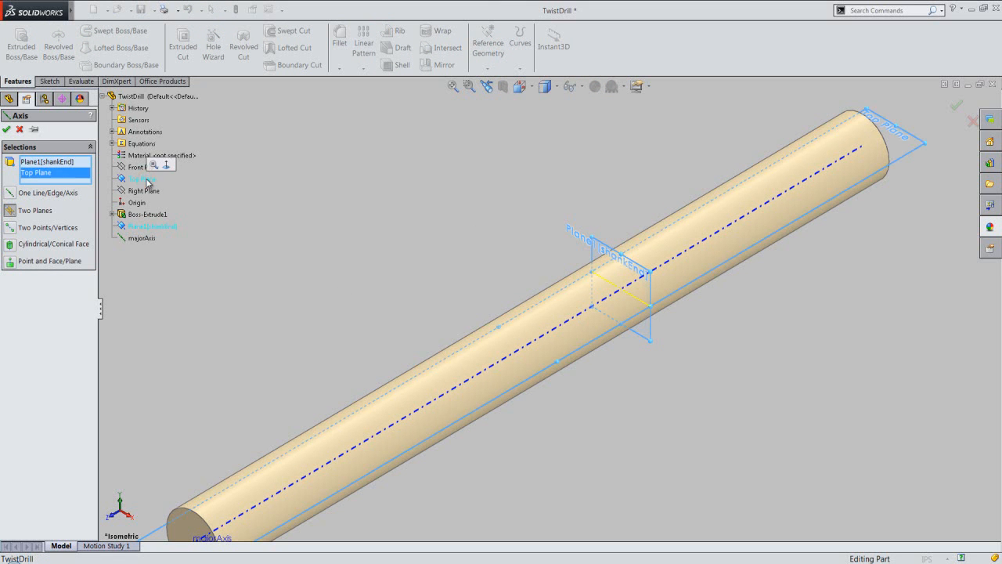
left_click(7, 130)
left_click(410, 239)
scroll(411, 241, "up", 1)
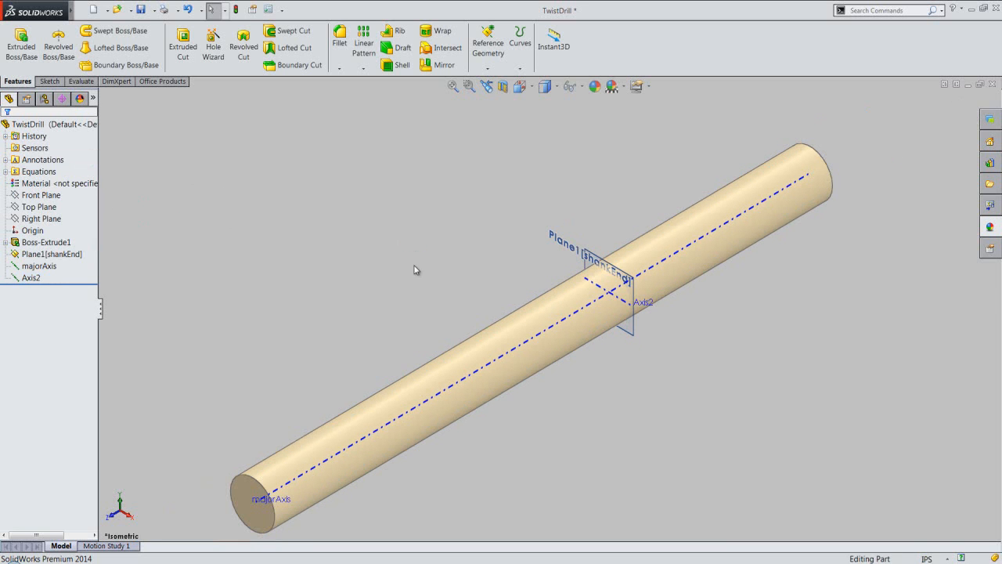
Lengthen both ends of the new transverse axis slightly beyond the edges of Plane1[shankEnd]
left_click(594, 284)
left_click_drag(586, 277, 572, 271)
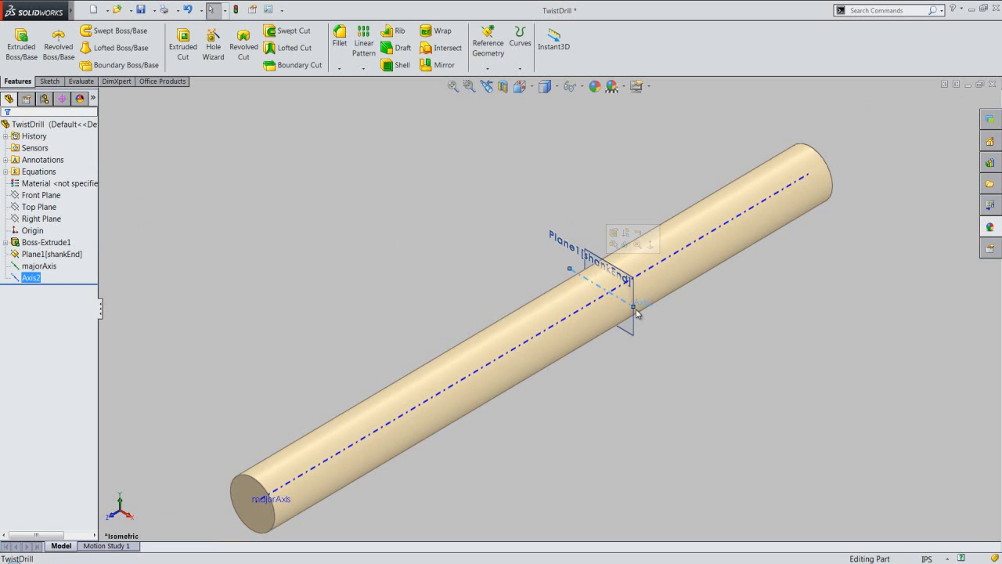
left_click_drag(634, 309, 647, 315)
left_click(679, 340)
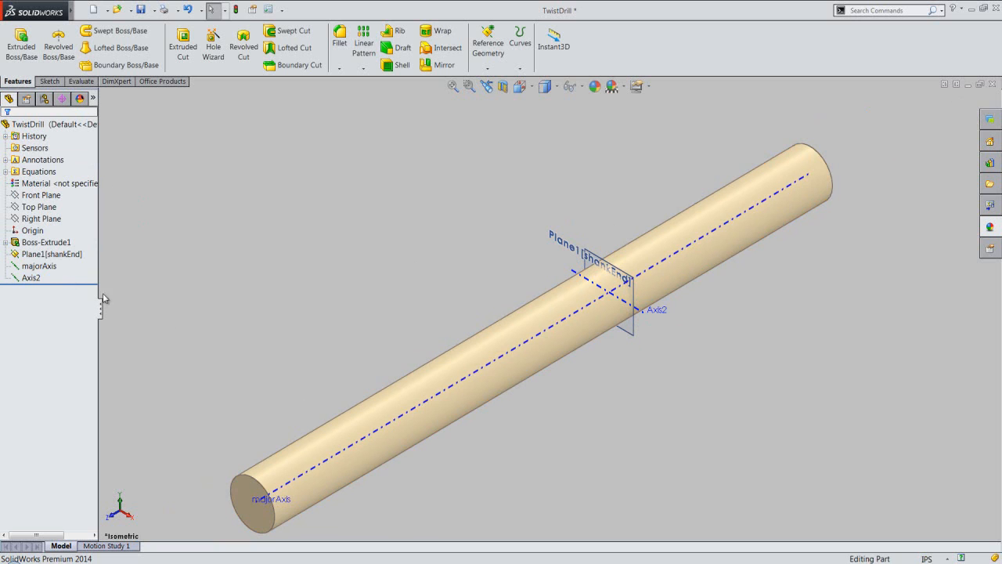
Rename the transverse axis as IntersectionHelixOriginAxis in its feature properties and save the part
right_click(33, 277)
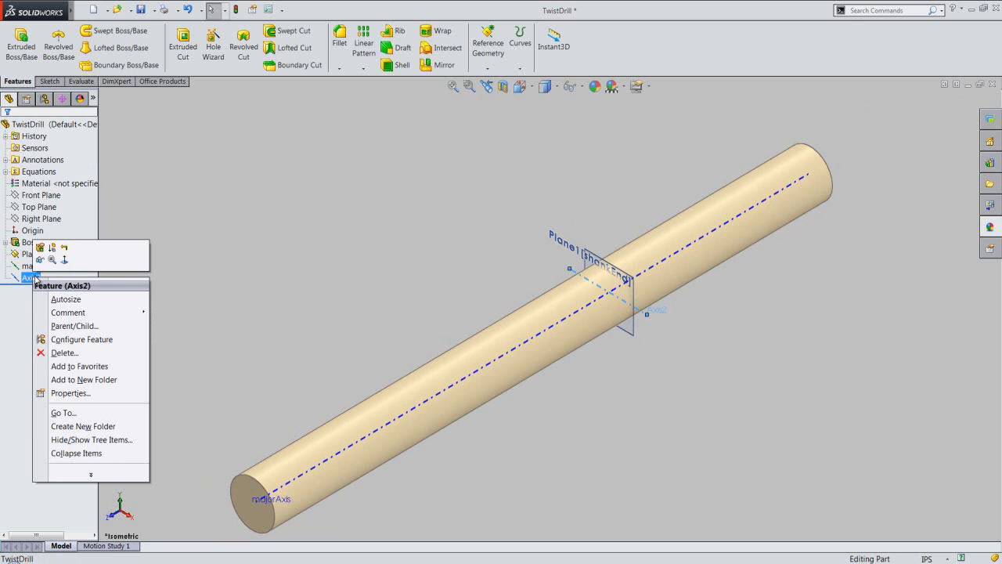
left_click(78, 393)
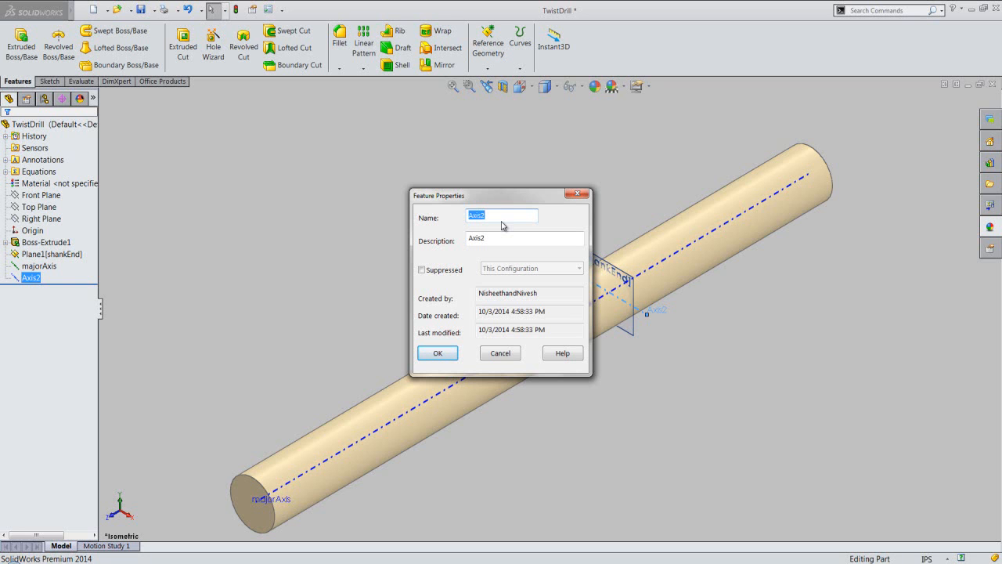
type("tionHelixOrigi")
type("n Axis")
left_click(520, 214)
key("Delete")
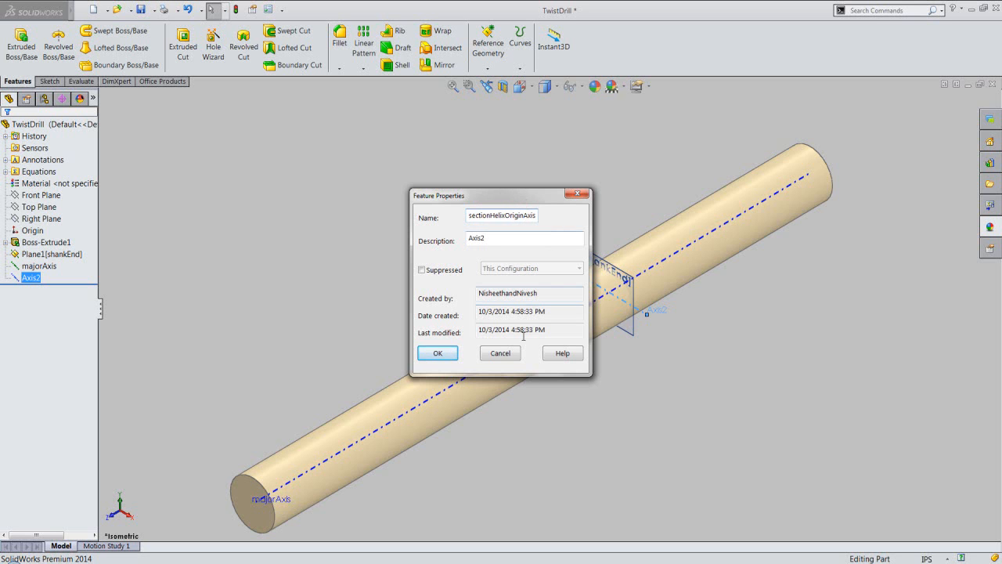
left_click(443, 353)
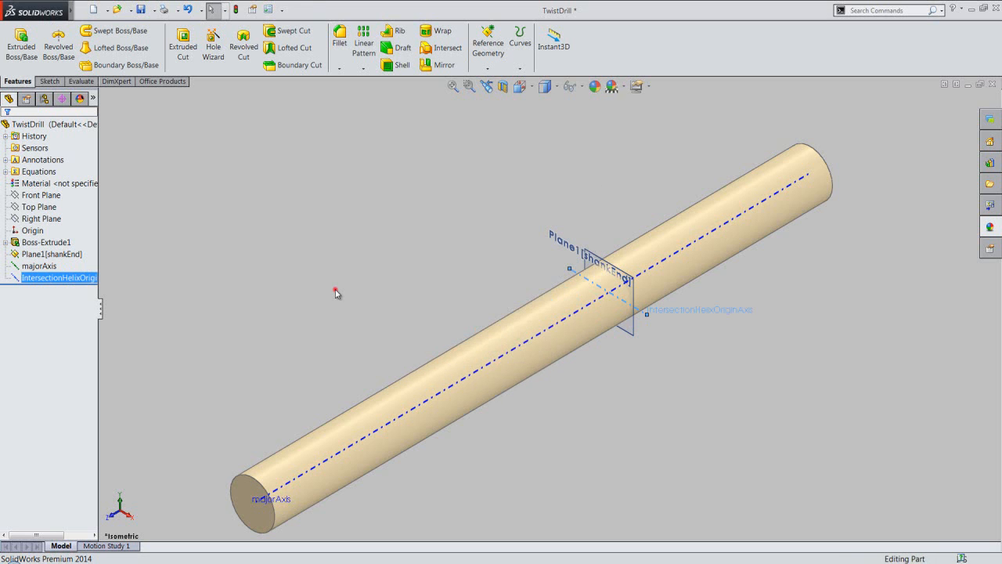
left_click(335, 289)
left_click(141, 9)
Widen the feature tree so that the full feature names fit
left_click_drag(98, 250, 134, 250)
left_click(194, 263)
left_click(350, 244)
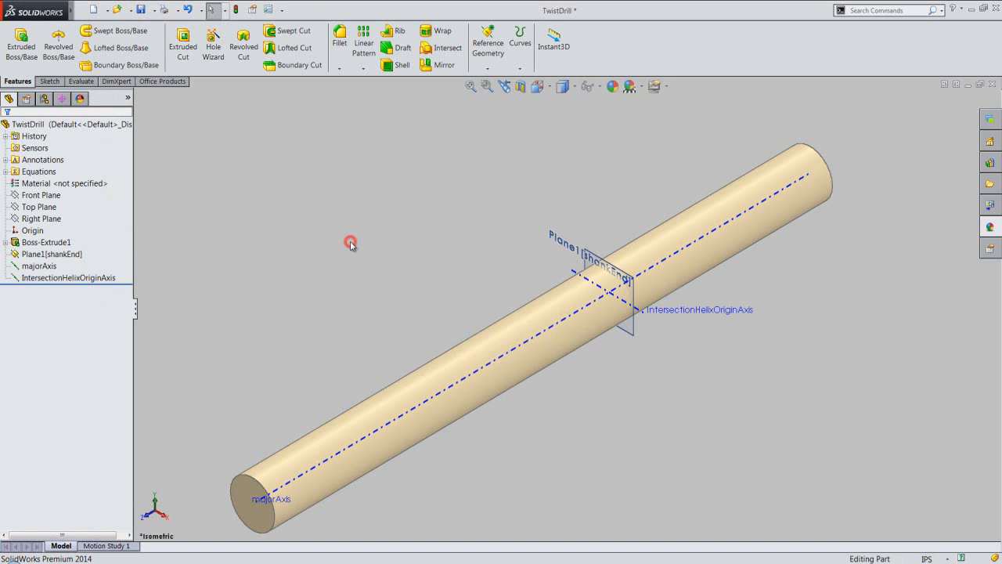
Add a global variable named helixAngle with the value 30deg to the part's equations
left_click(103, 10)
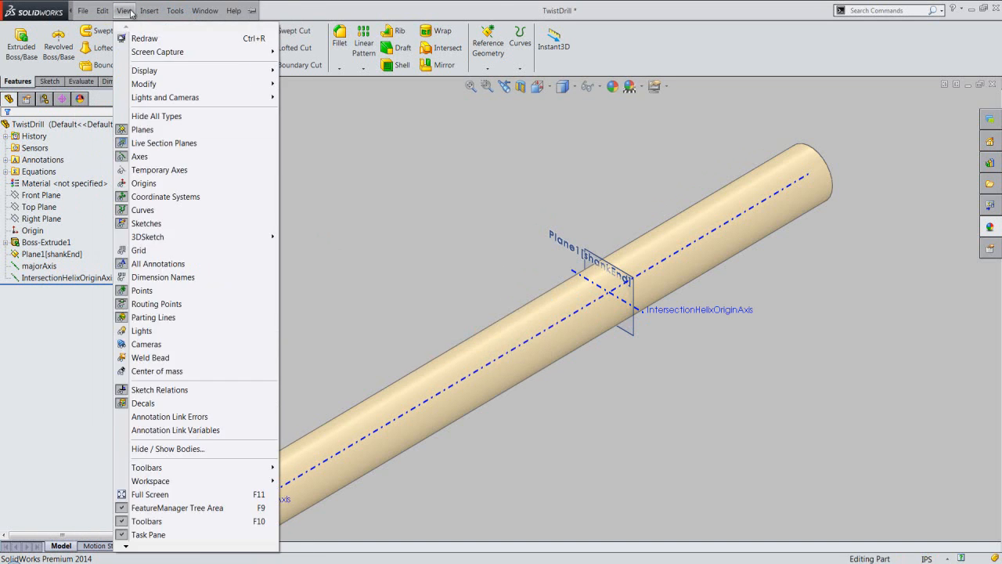
mouse_move(176, 11)
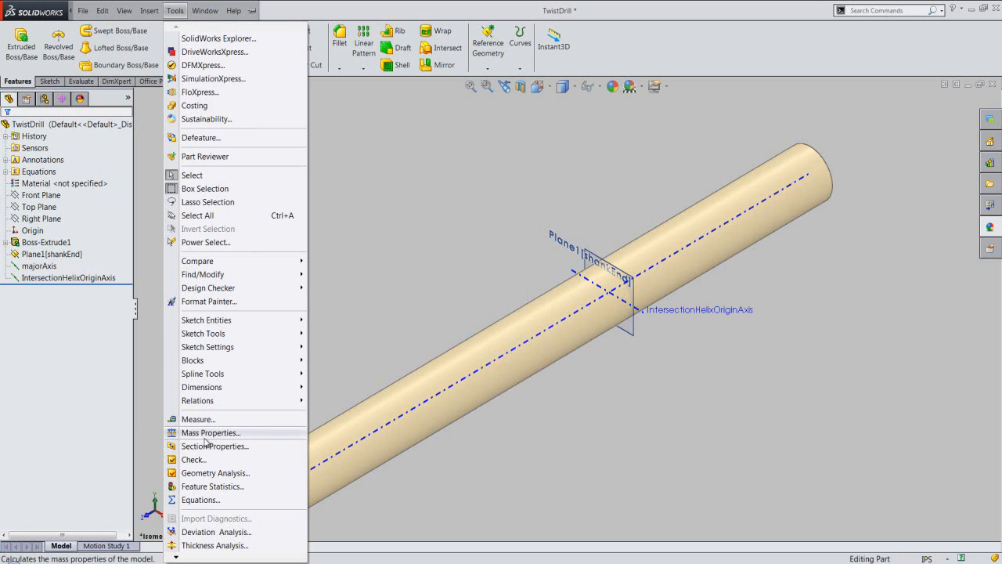
left_click(198, 499)
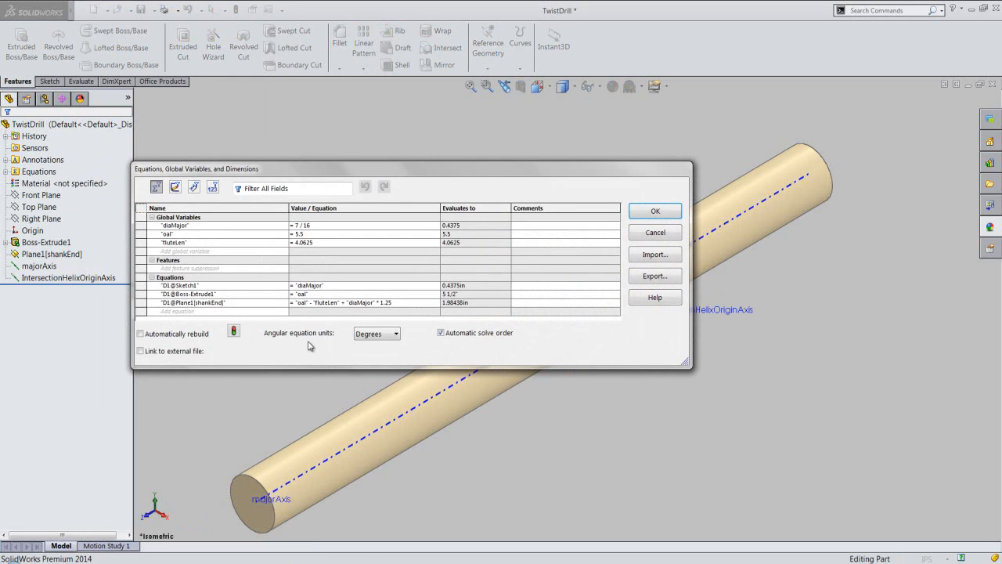
left_click(203, 251)
key("Tab")
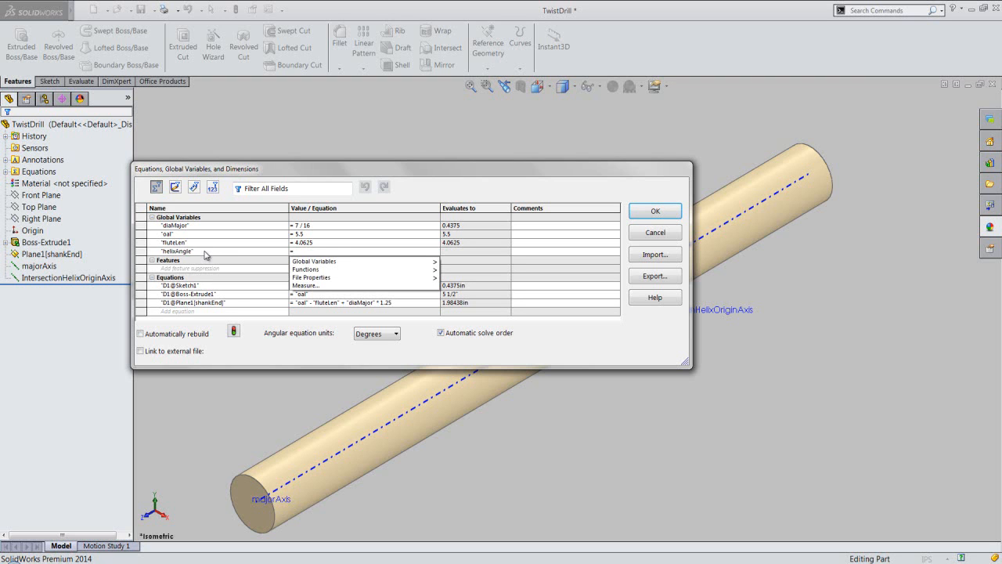
type("30")
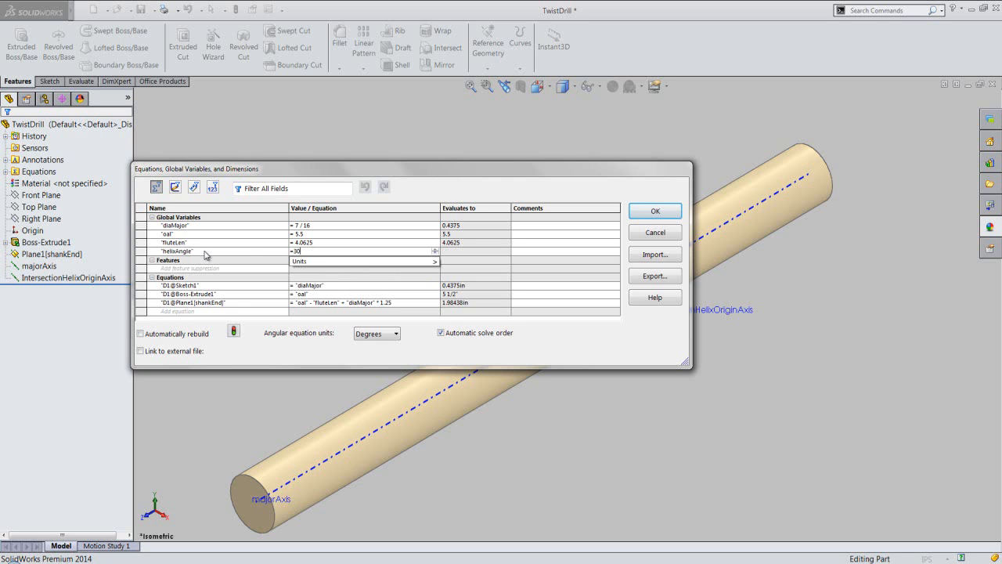
mouse_move(434, 263)
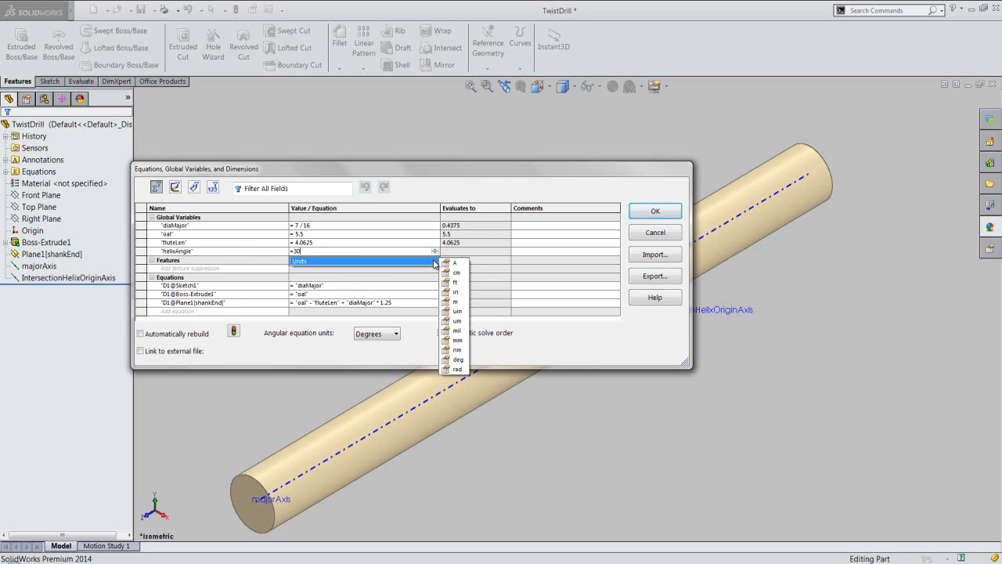
left_click(455, 360)
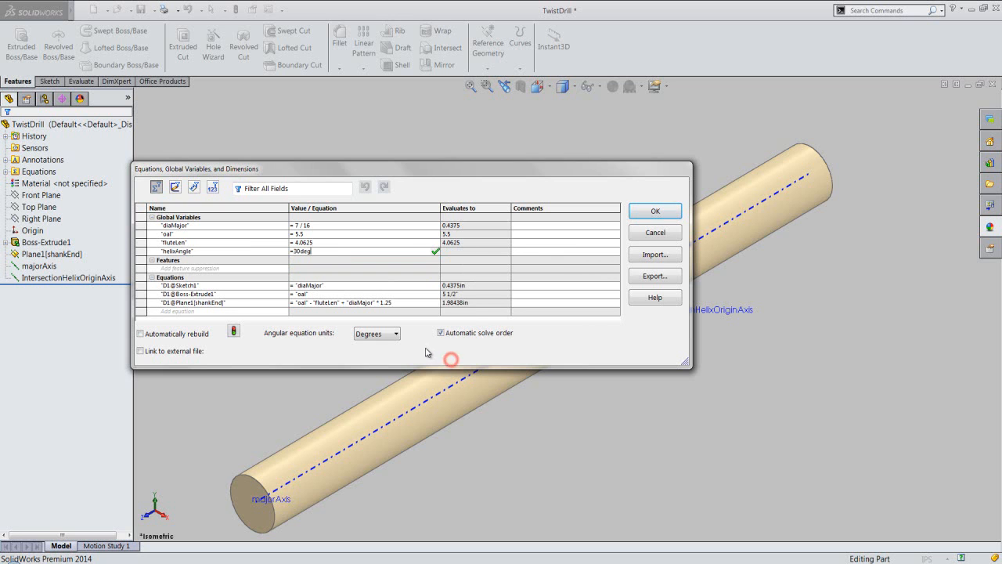
left_click(436, 252)
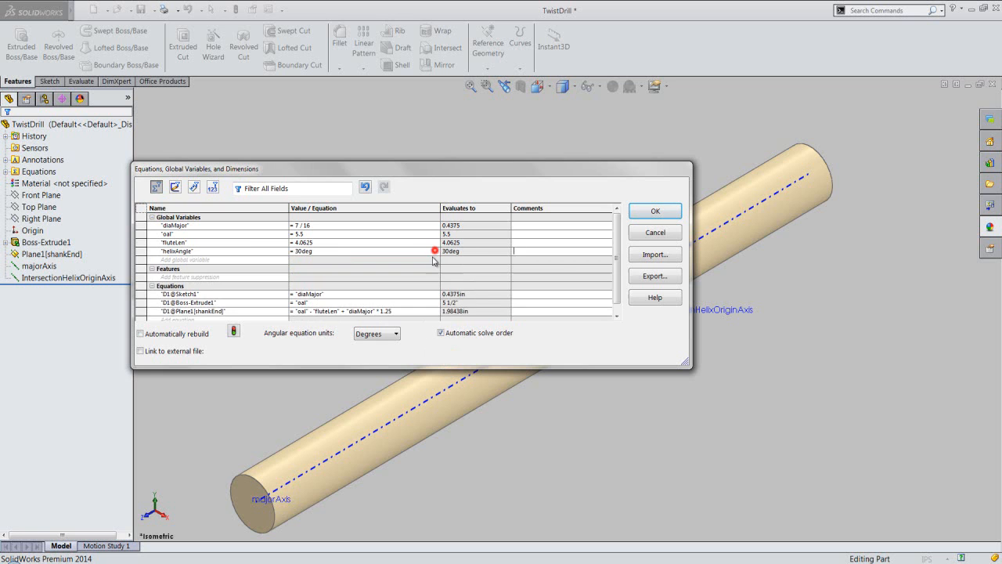
left_click(652, 212)
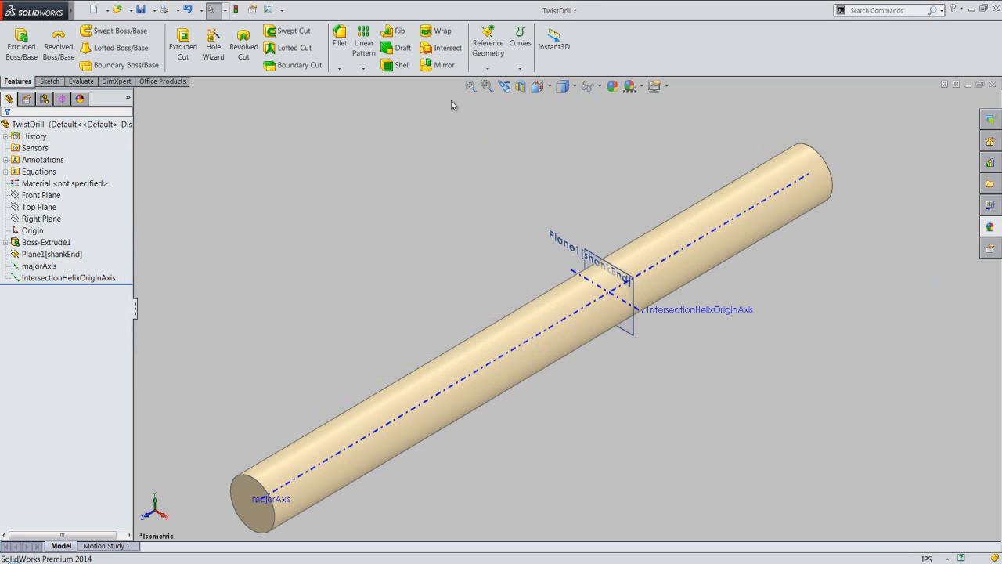
Create a reference plane coincident with IntersectionHelixOriginAxis and at a 90-degree angle to the Top Plane
left_click(487, 68)
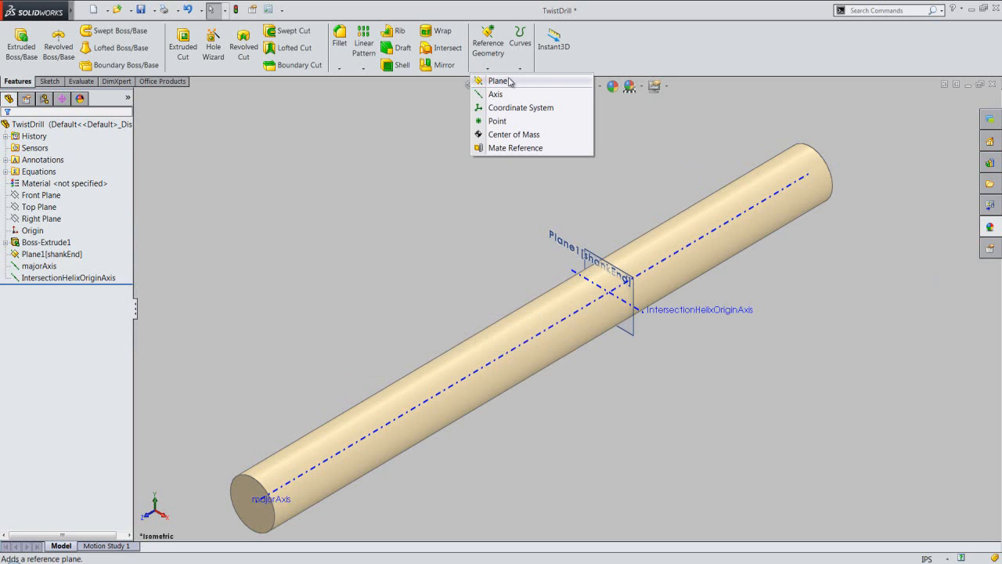
left_click(515, 83)
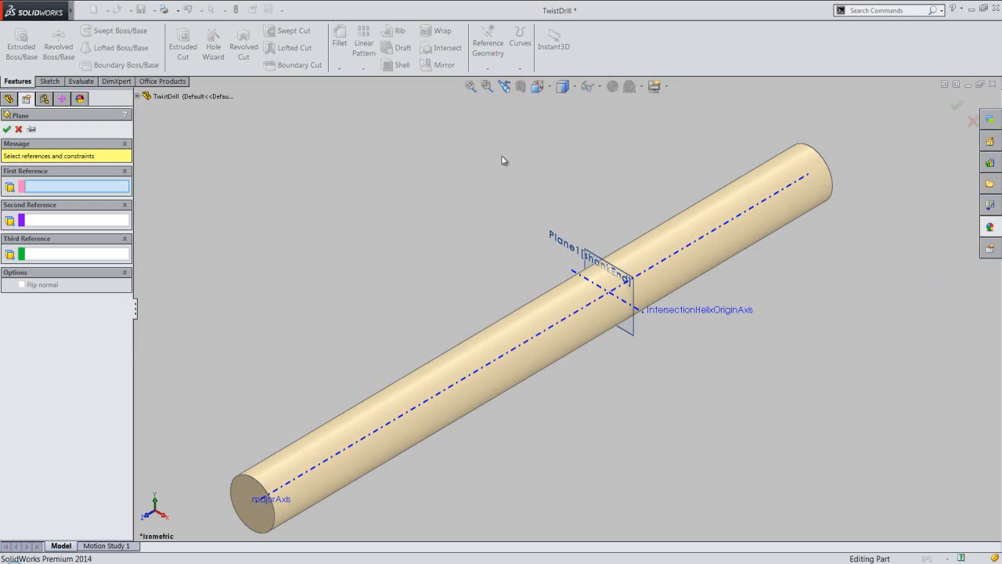
left_click(574, 274)
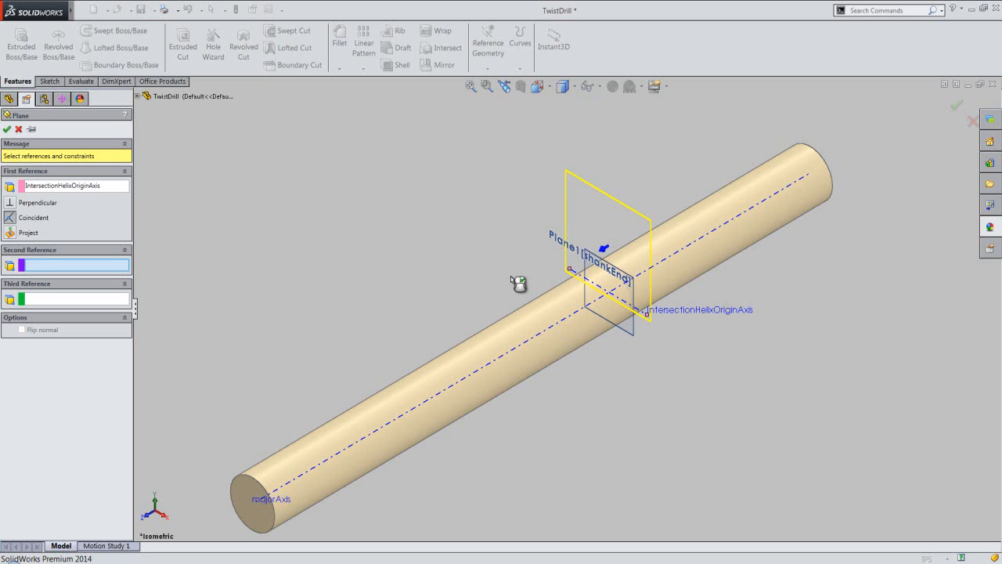
left_click(138, 96)
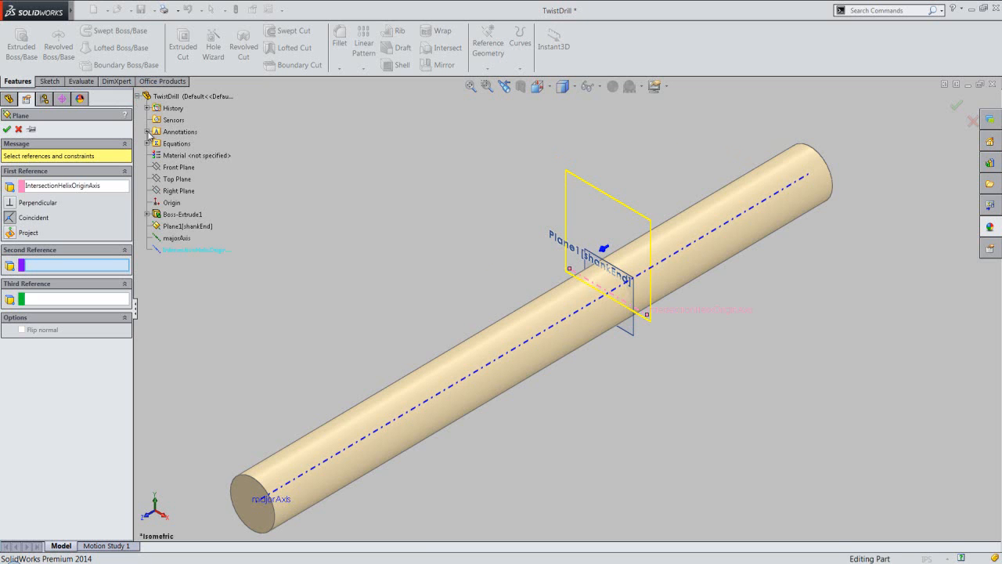
left_click(189, 185)
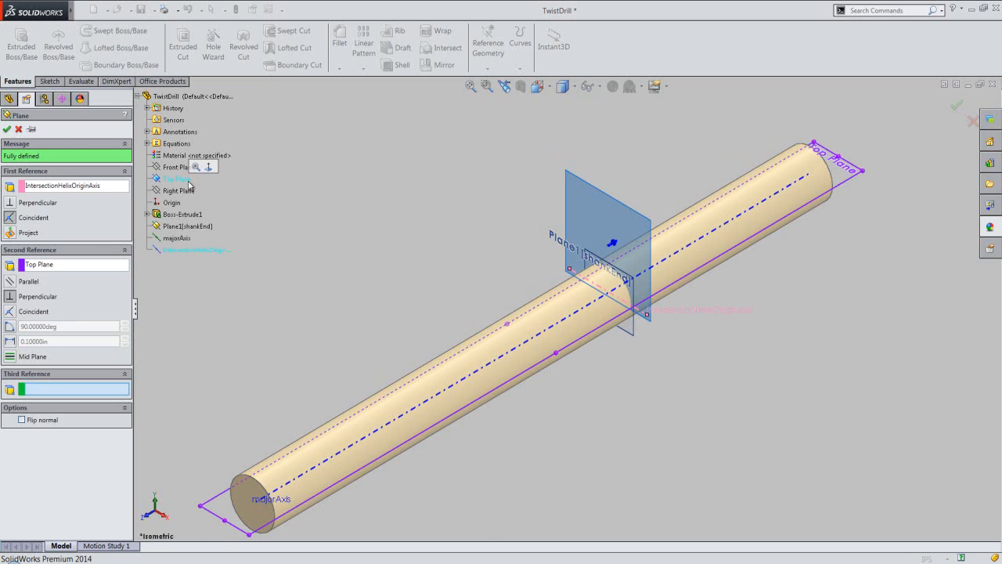
left_click(9, 328)
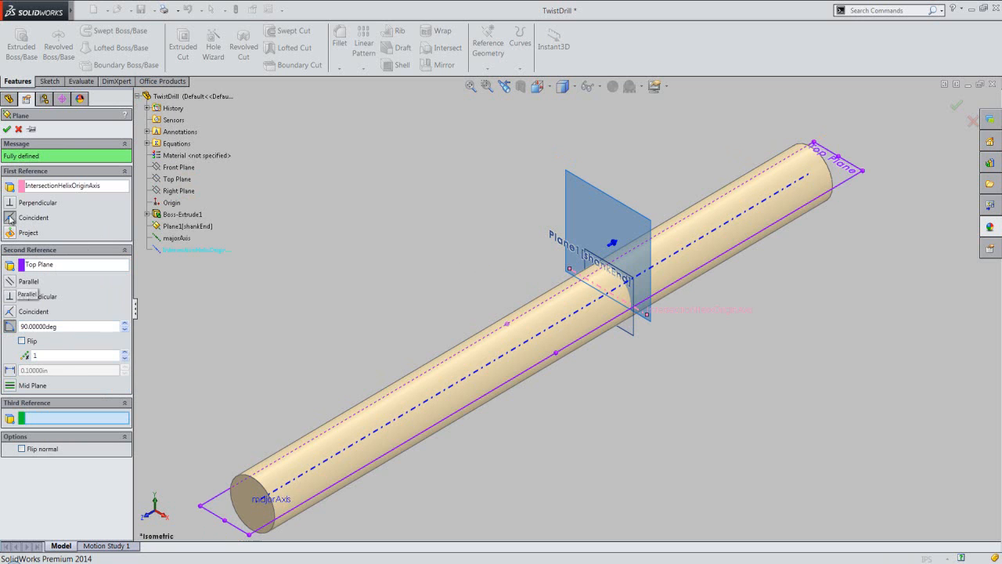
left_click(7, 128)
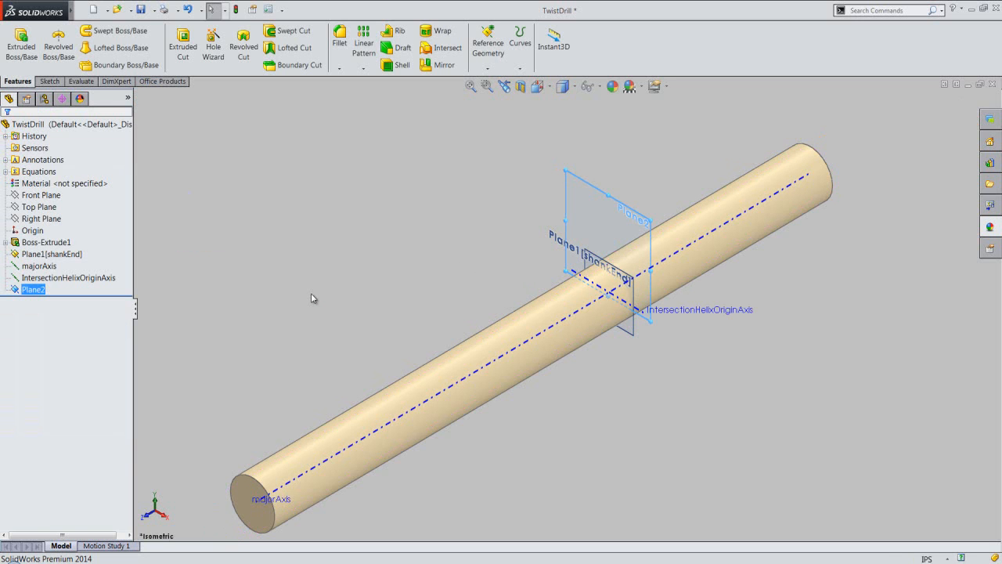
left_click(310, 294)
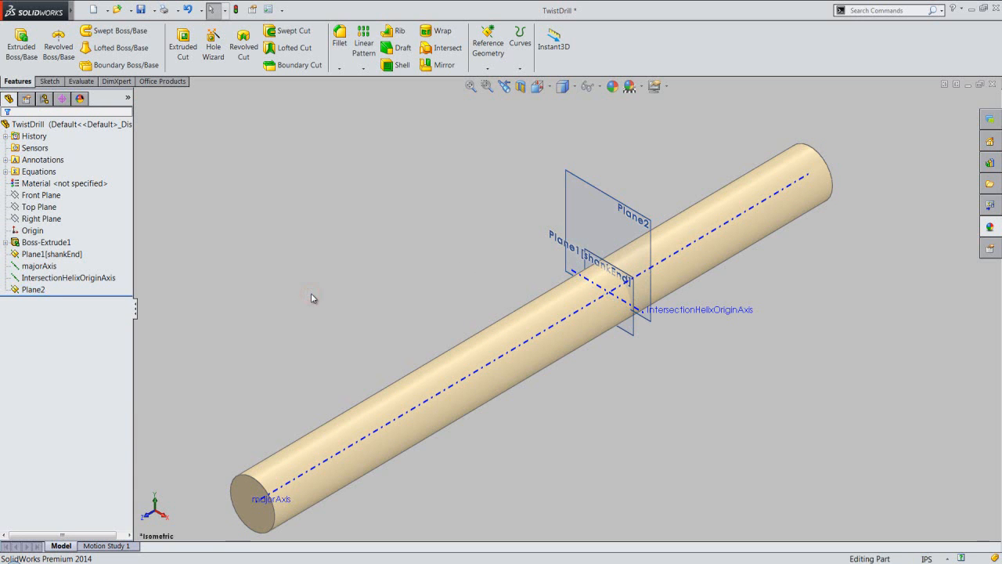
Add an equation that drives Plane2's angle dimension with 90 - helixAngle
left_click(32, 290)
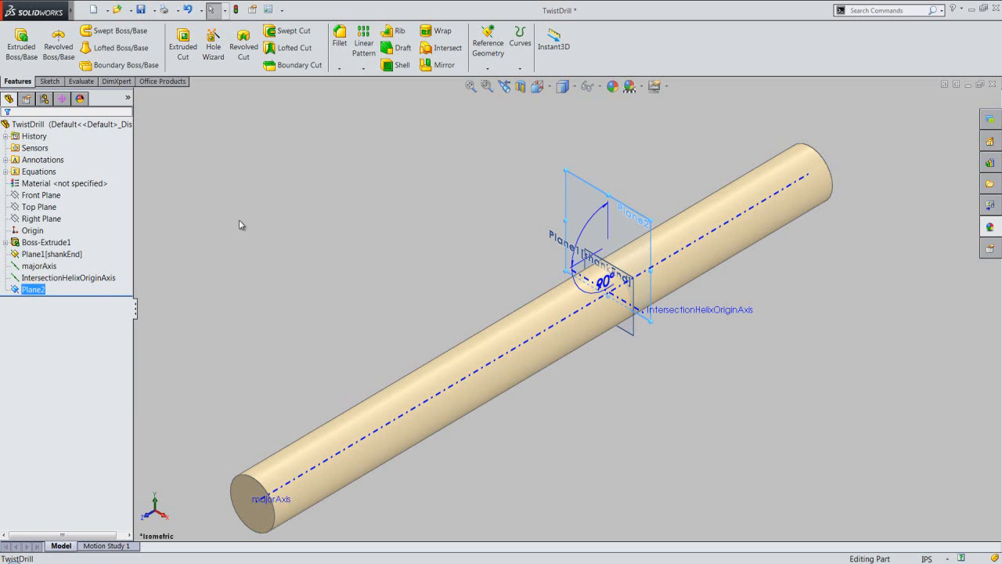
left_click(101, 10)
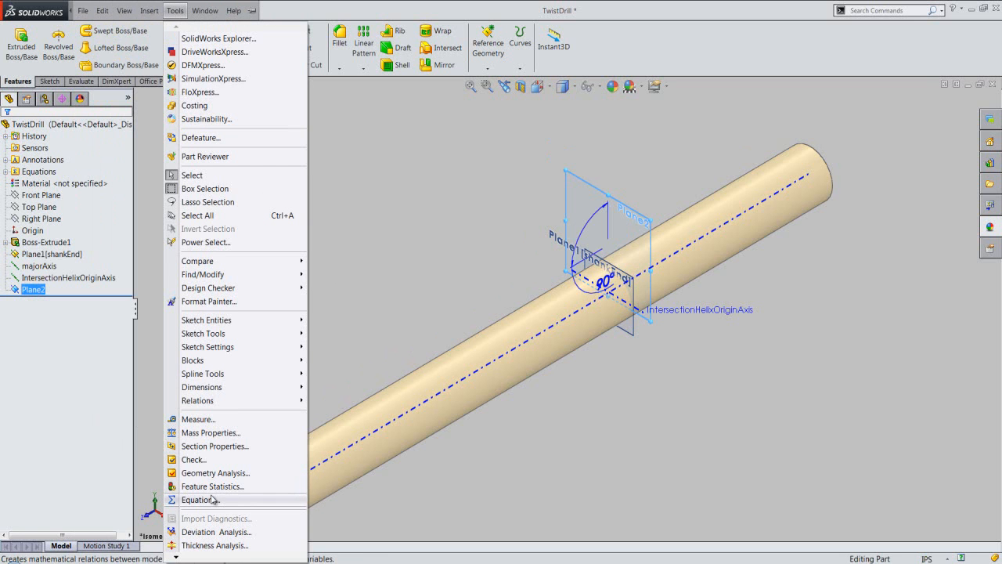
left_click(218, 502)
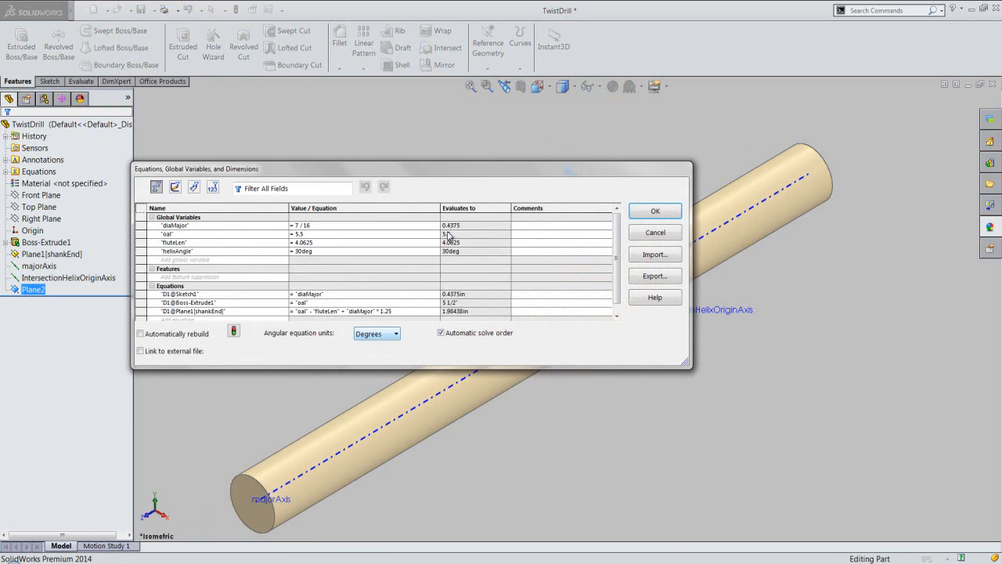
left_click_drag(519, 174, 613, 347)
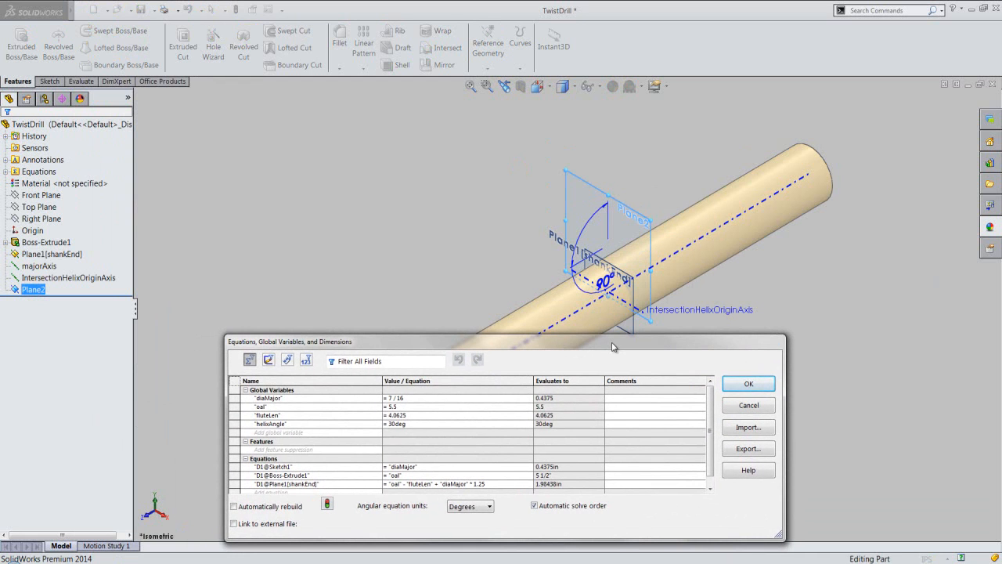
left_click_drag(710, 416, 711, 449)
left_click(279, 485)
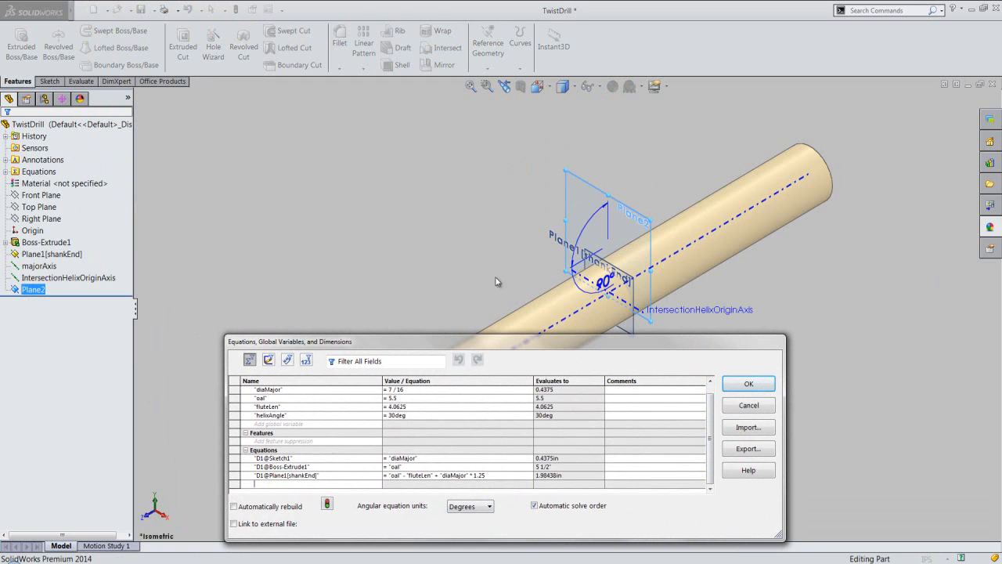
left_click(603, 282)
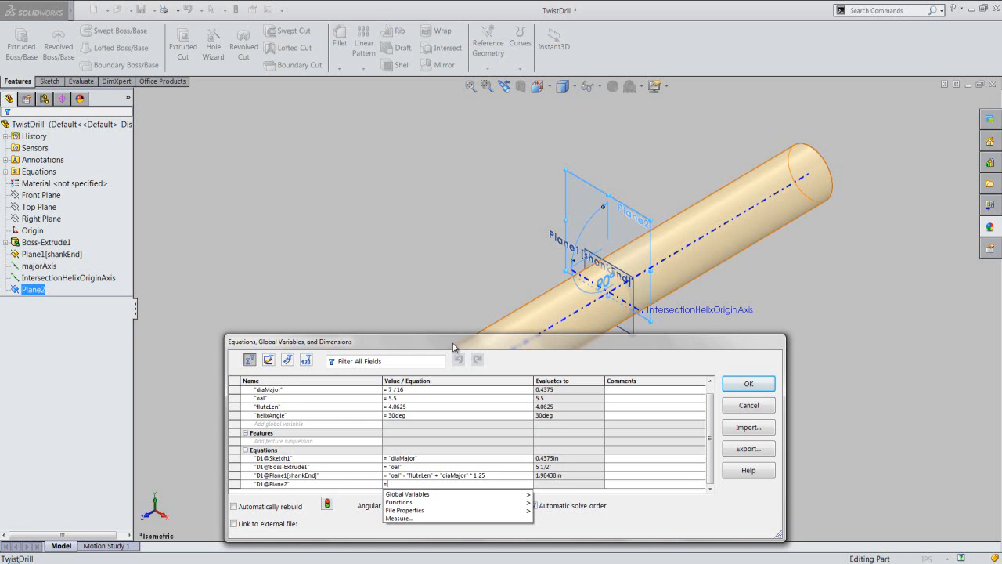
type("90-")
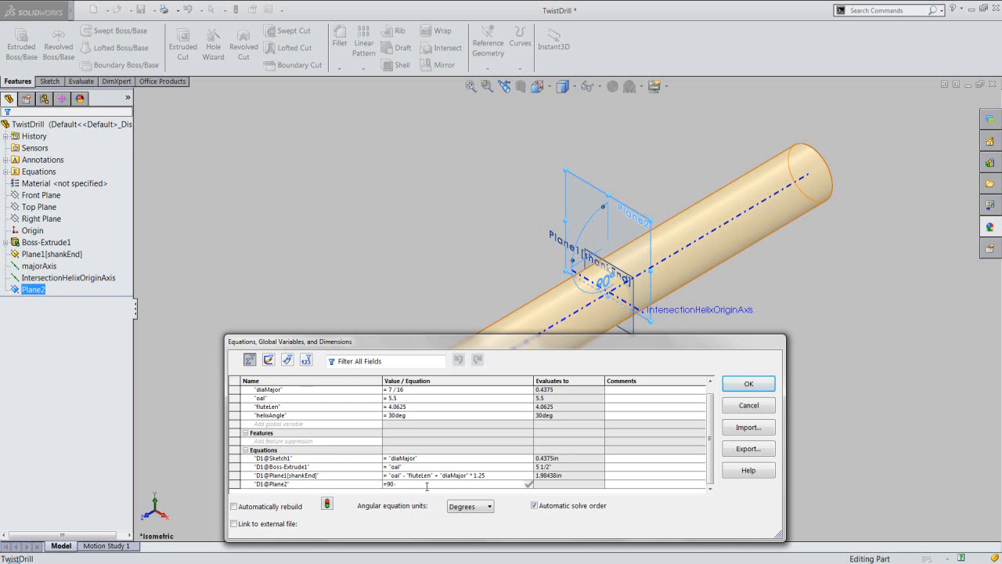
type("helixAngle")
left_click(528, 485)
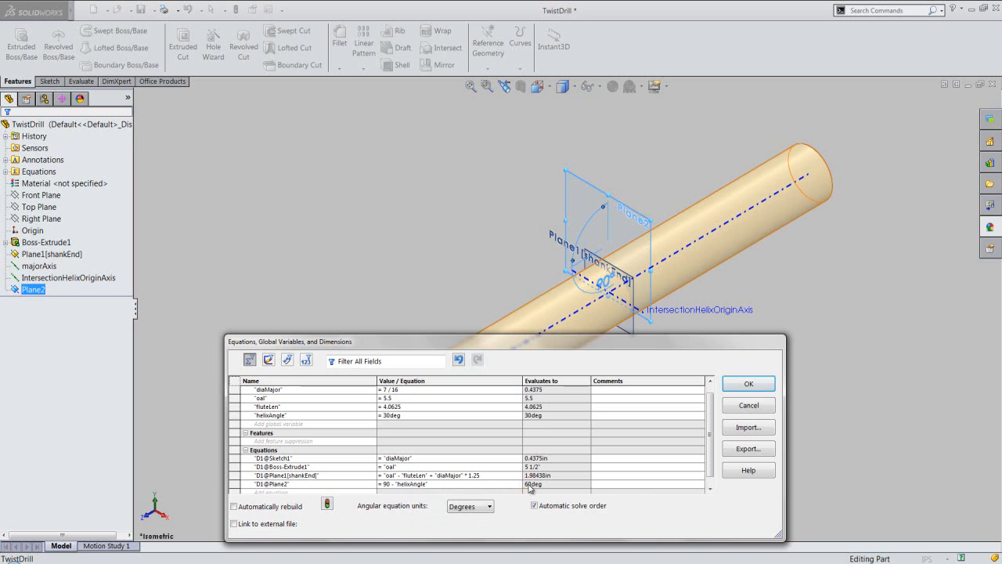
left_click(742, 382)
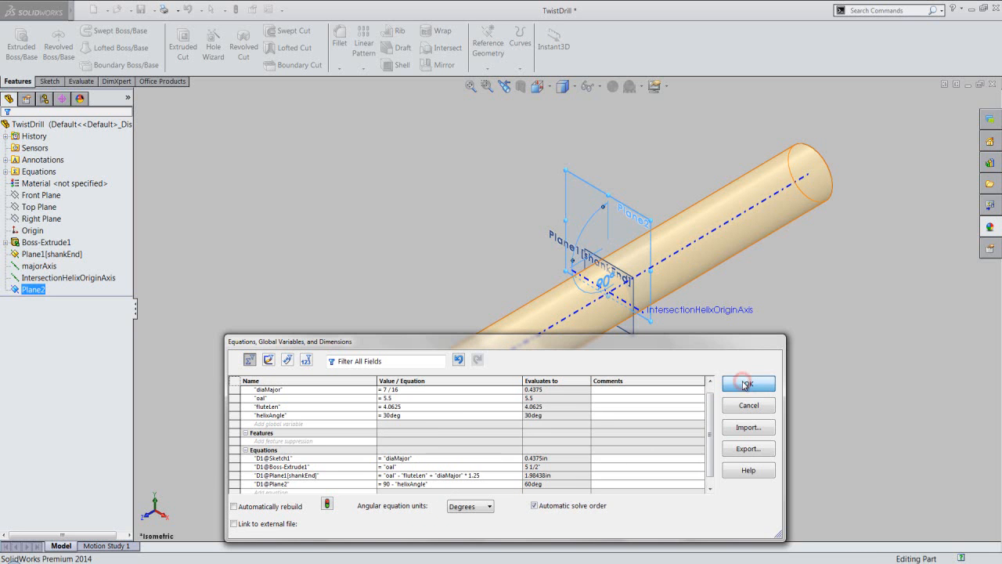
Inspect the tilted Plane2 from the side, restore the isometric view and save the part
middle_click_drag(743, 385, 638, 367)
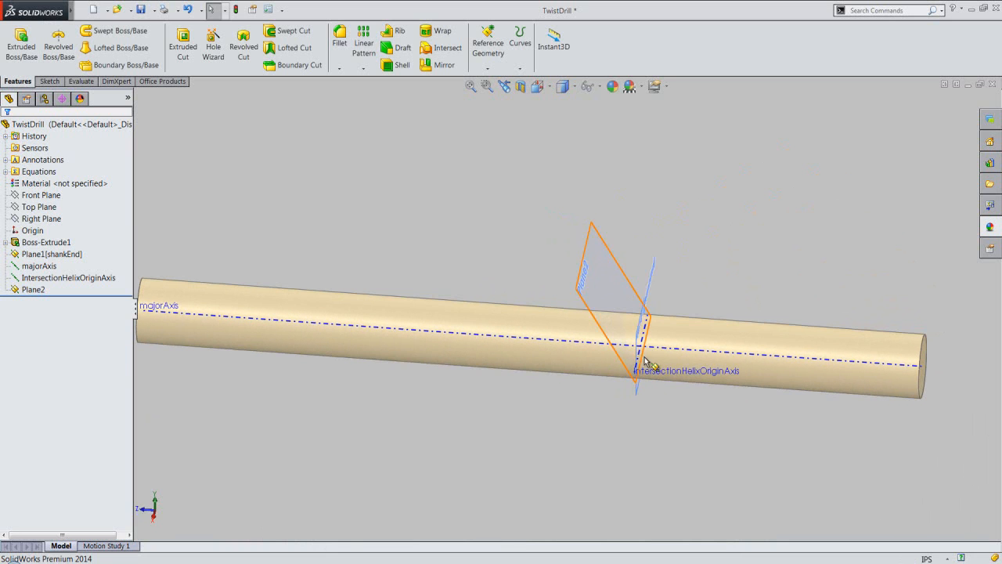
left_click(503, 88)
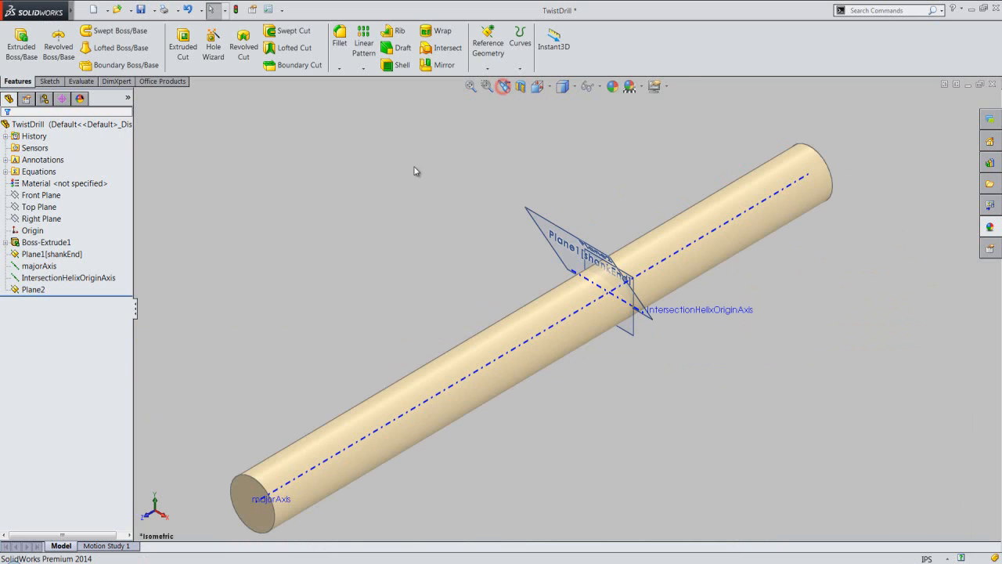
left_click(140, 11)
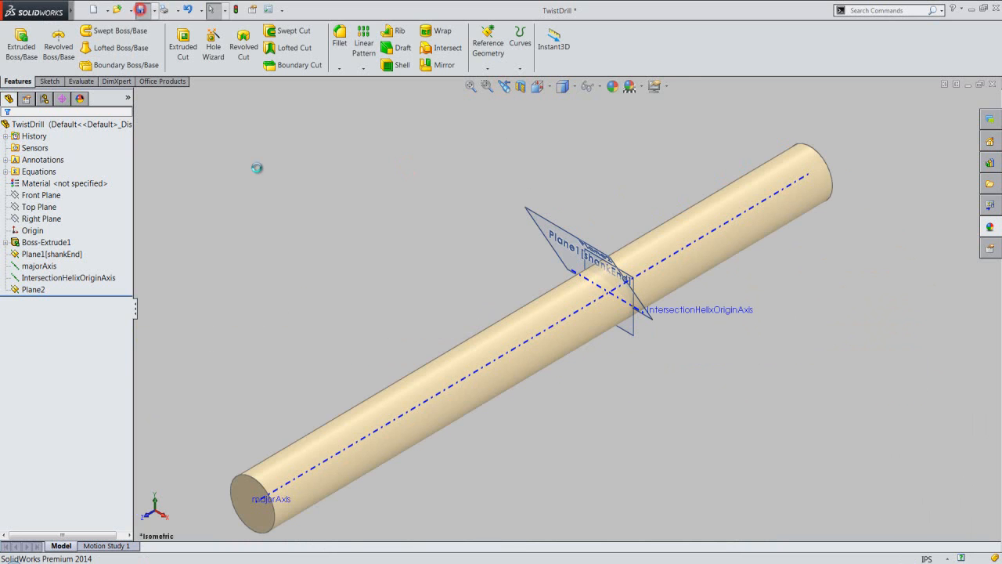
left_click(264, 179)
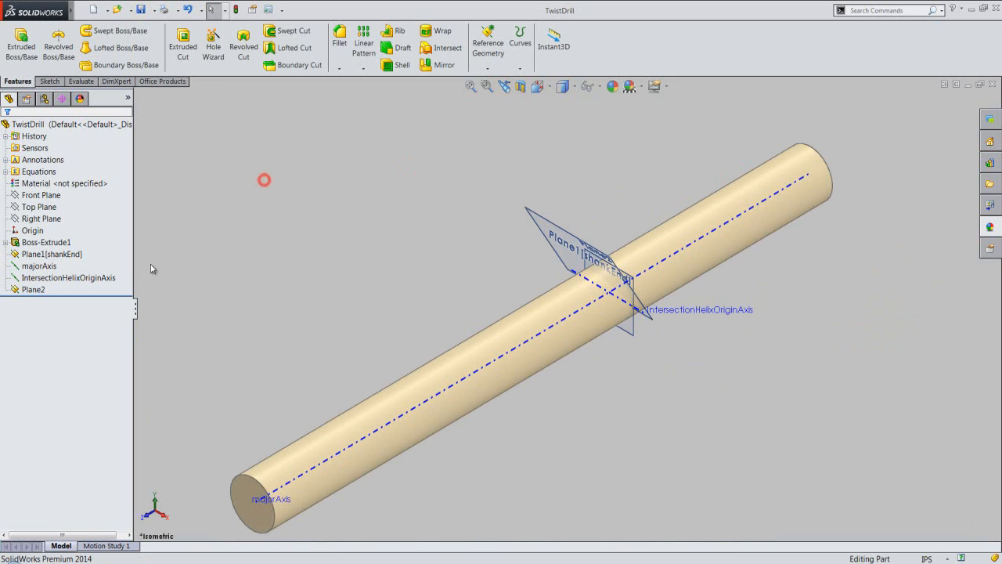
Rename Plane2 as helixOriginPlane in its feature properties
left_click(42, 290)
right_click(41, 290)
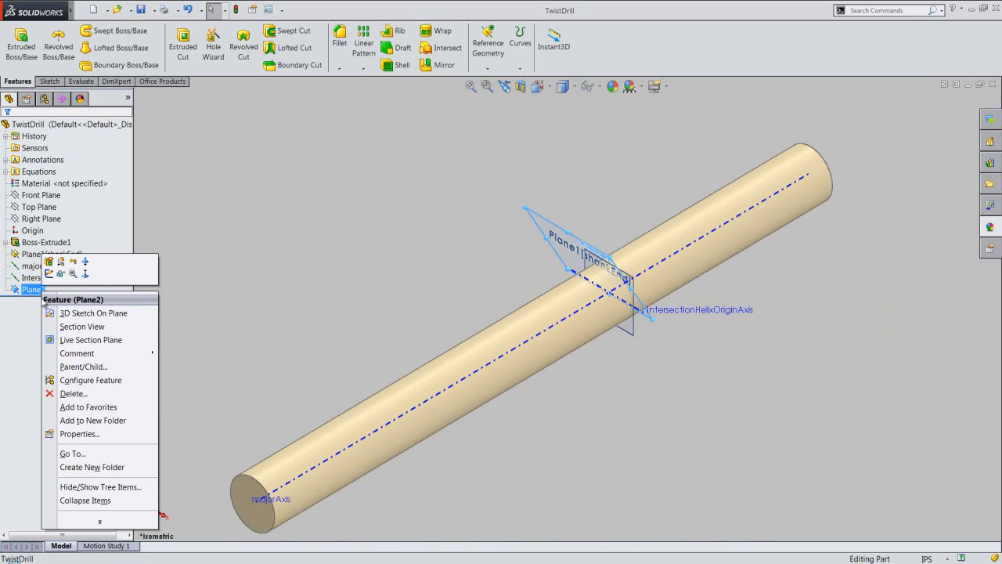
left_click(90, 434)
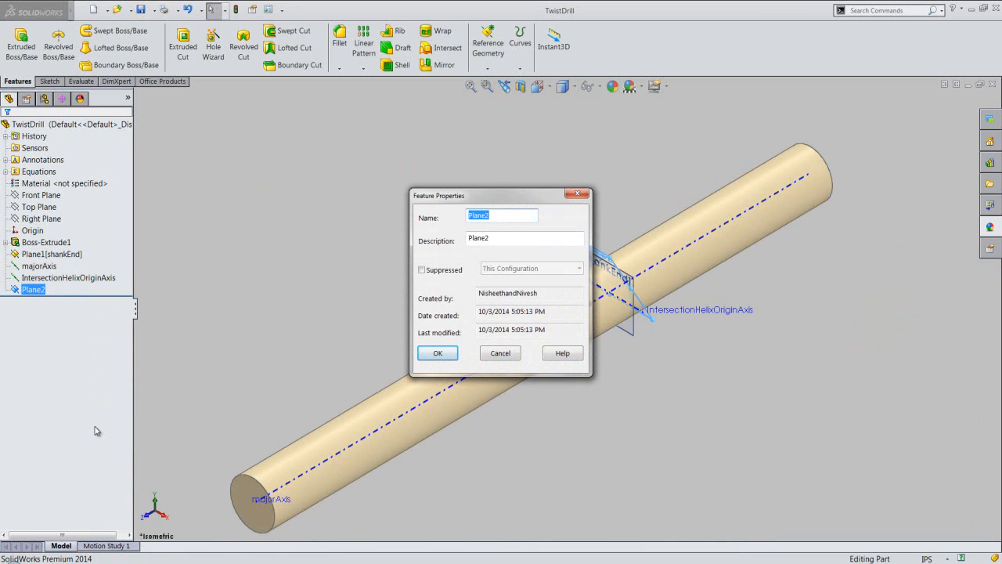
type("helixOrigin")
left_click(438, 353)
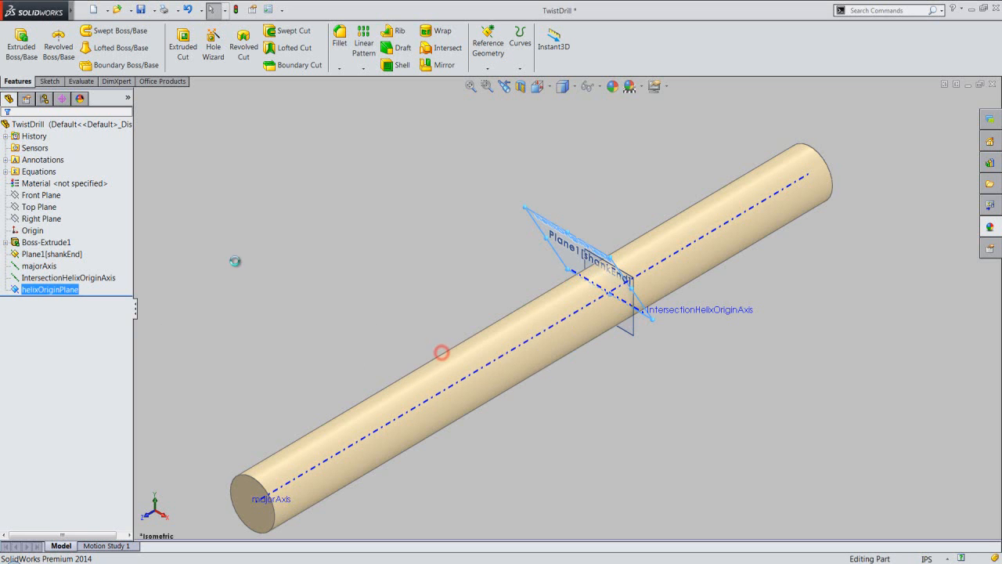
left_click(235, 264)
left_click(258, 274)
Hide majorAxis, IntersectionHelixOriginAxis and Plane1[shankEnd], and save the part
left_click(53, 267)
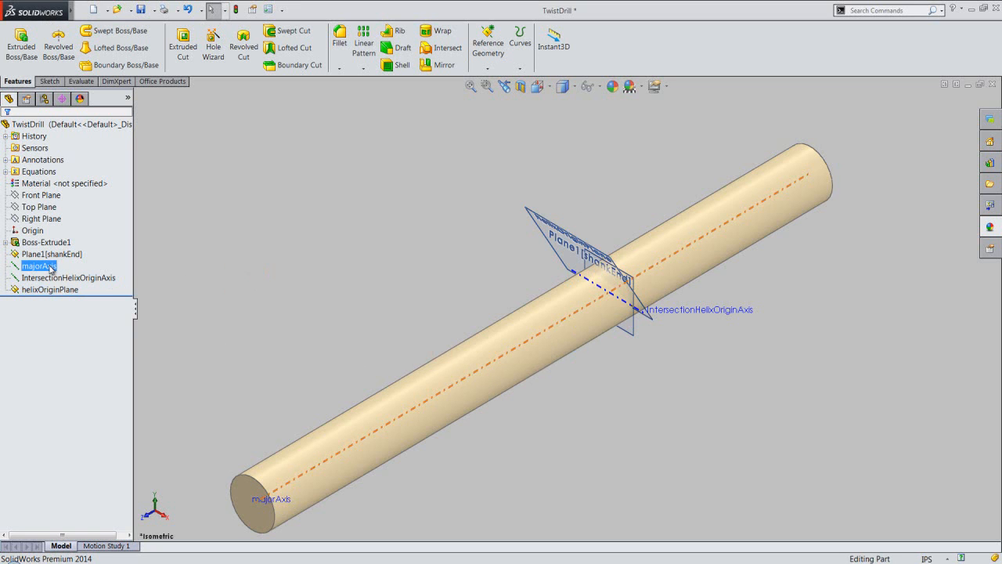
left_click(56, 249)
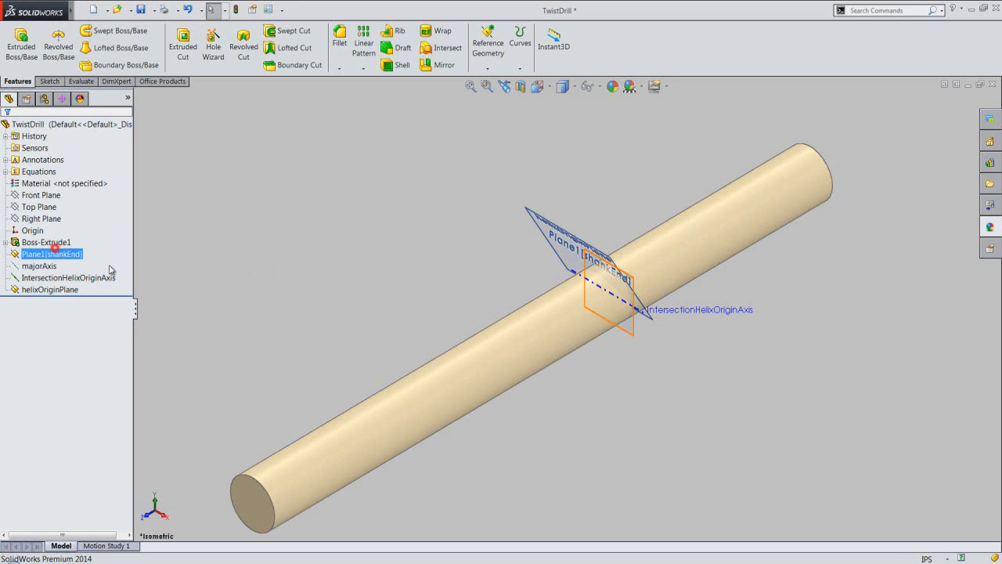
left_click(205, 310)
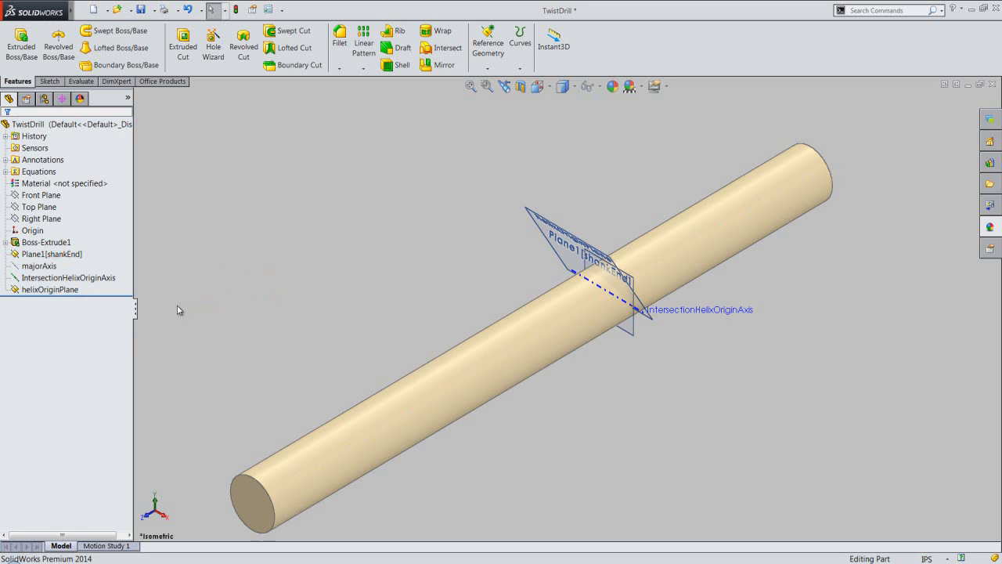
left_click(97, 279)
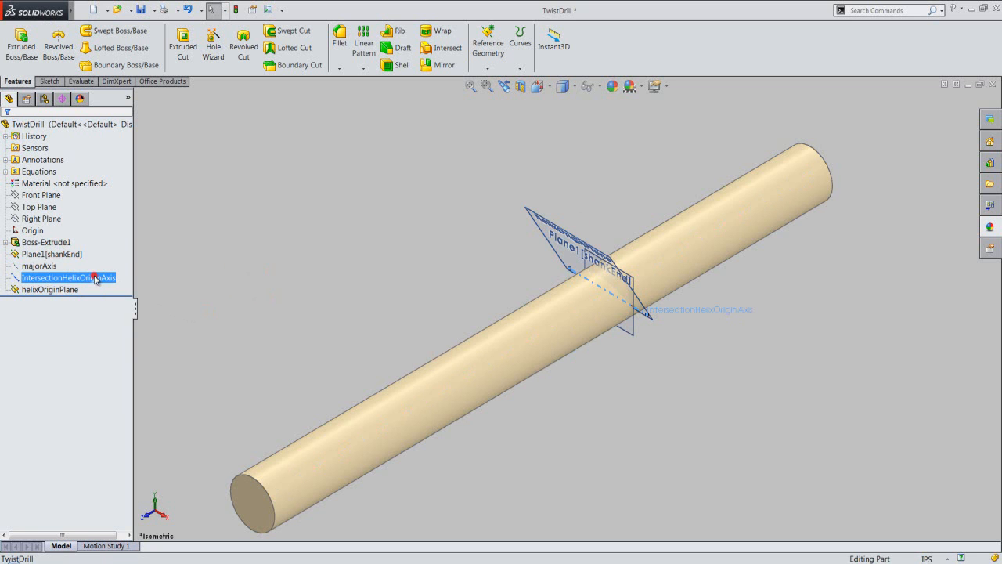
left_click(100, 257)
left_click(207, 340)
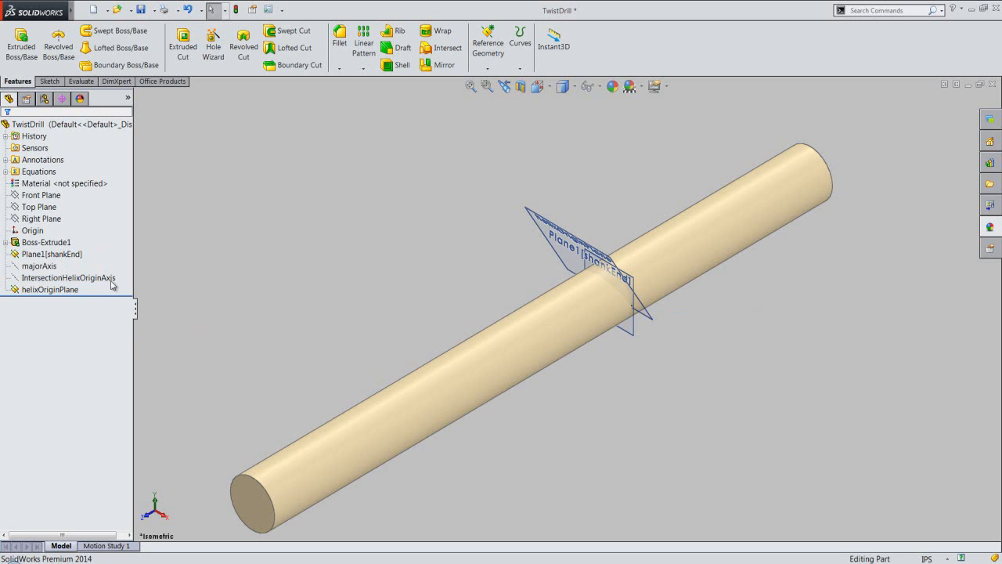
left_click(65, 253)
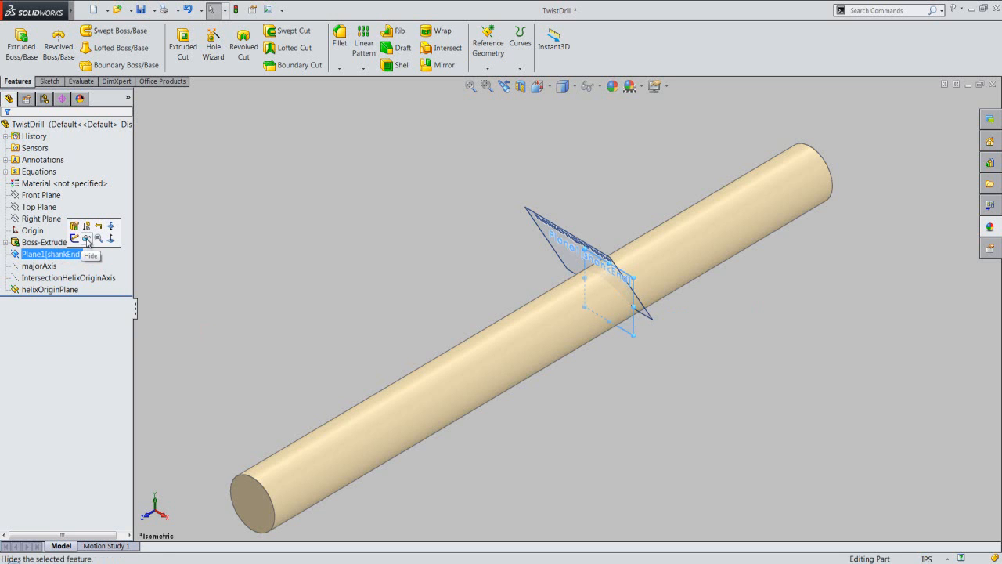
left_click(85, 238)
left_click(222, 331)
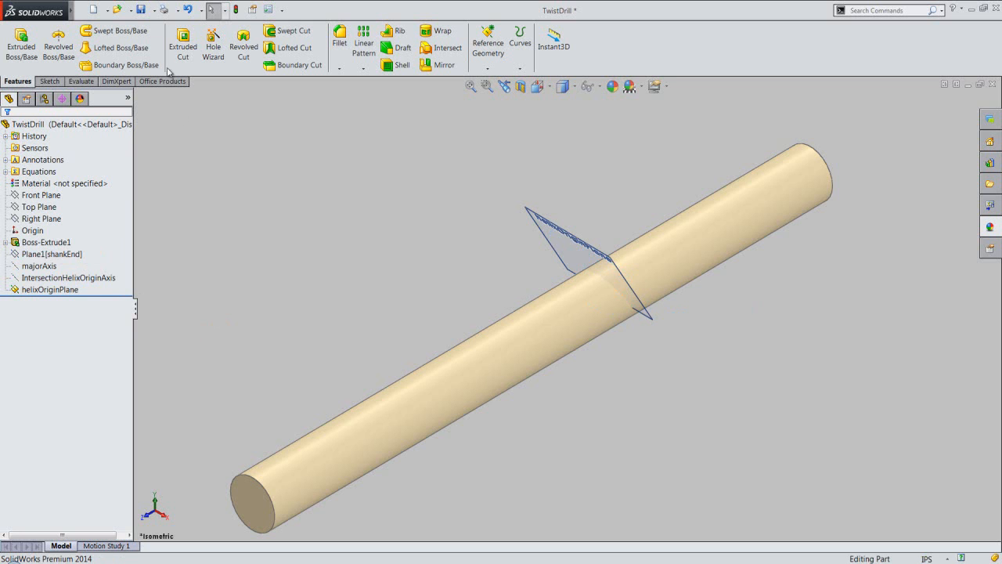
left_click(142, 10)
Add a global variable named web with the value diaMajor * 0.25 to the part's equations
mouse_move(72, 13)
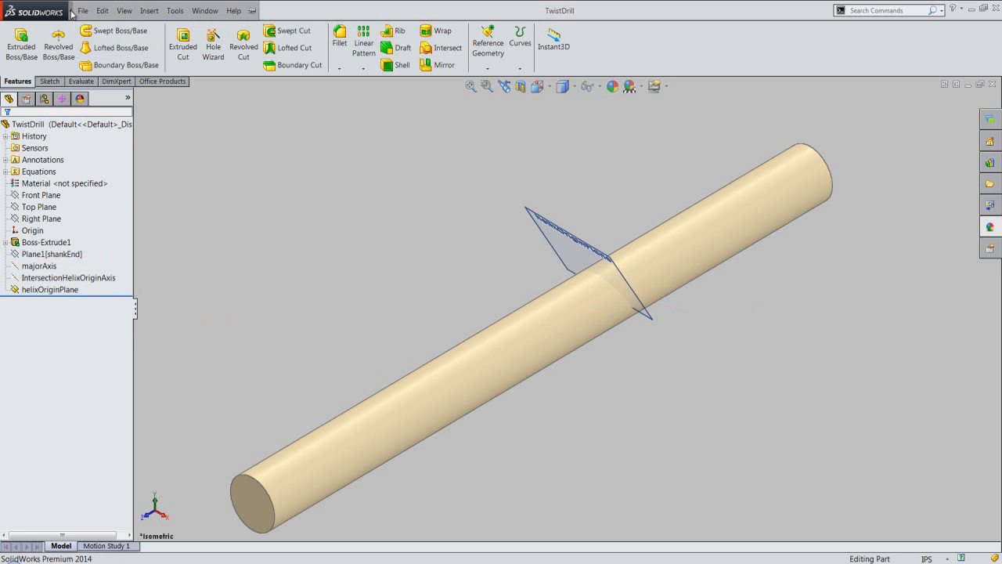
mouse_move(174, 11)
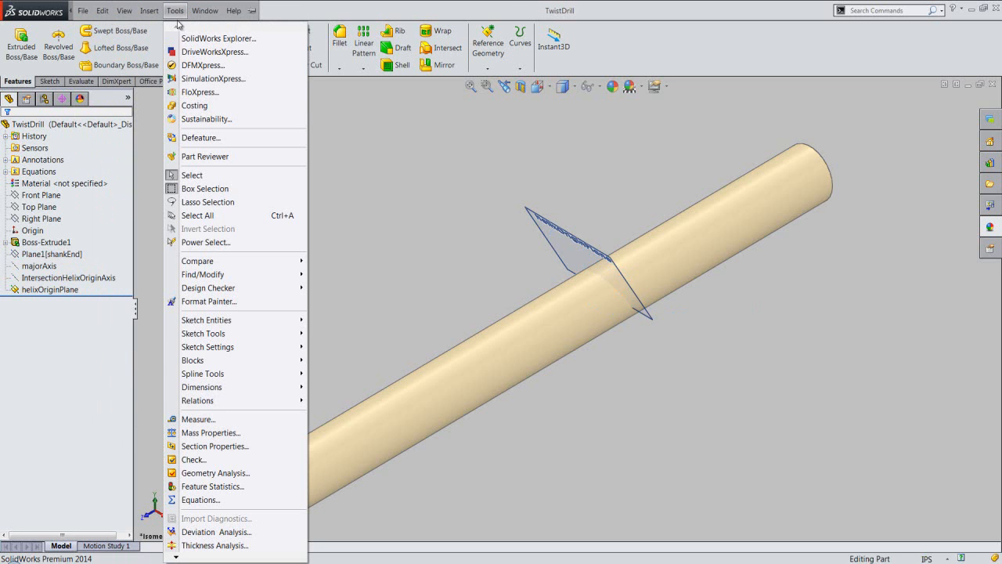
left_click(216, 499)
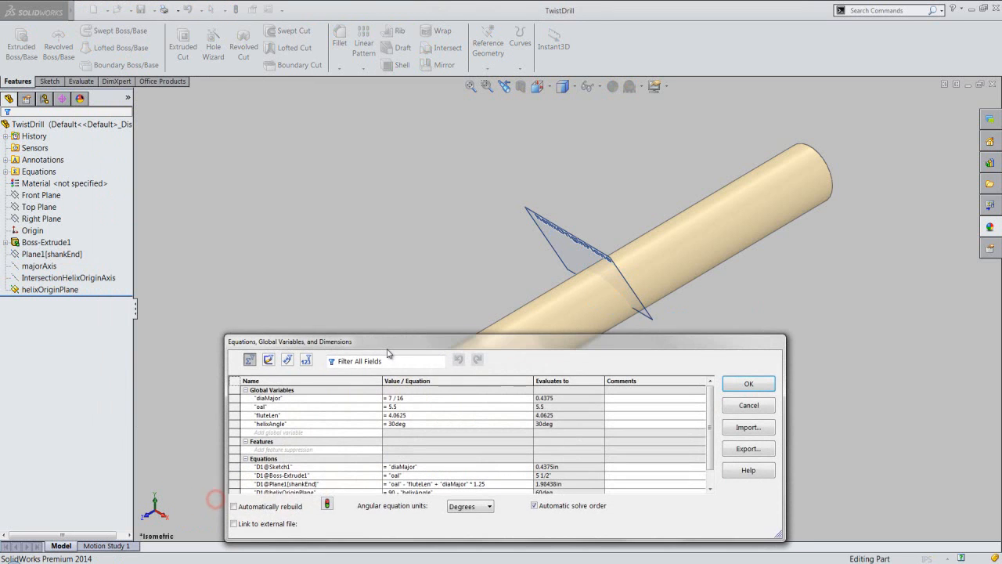
left_click_drag(419, 345, 437, 185)
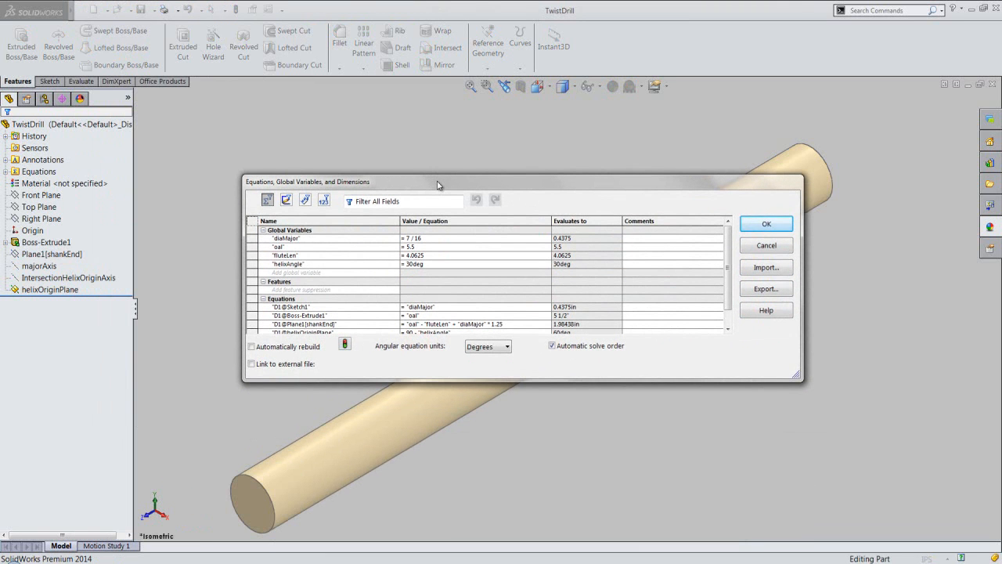
left_click(310, 273)
key("Tab")
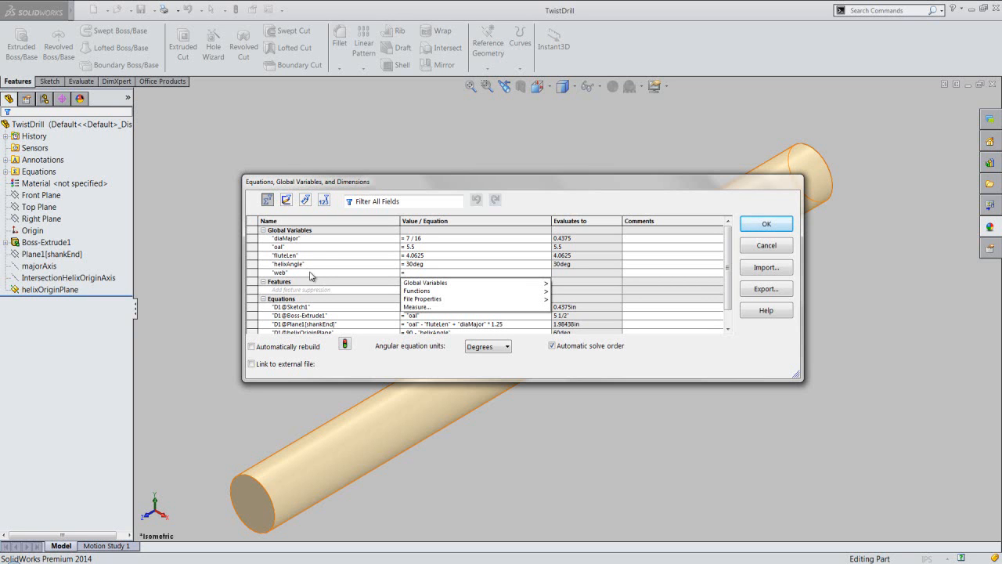
mouse_move(499, 282)
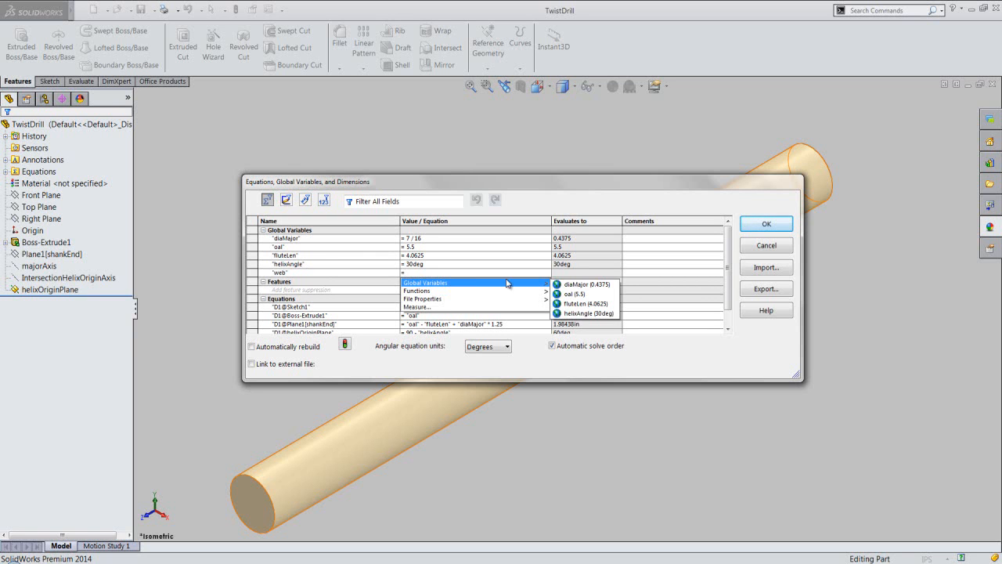
left_click(573, 285)
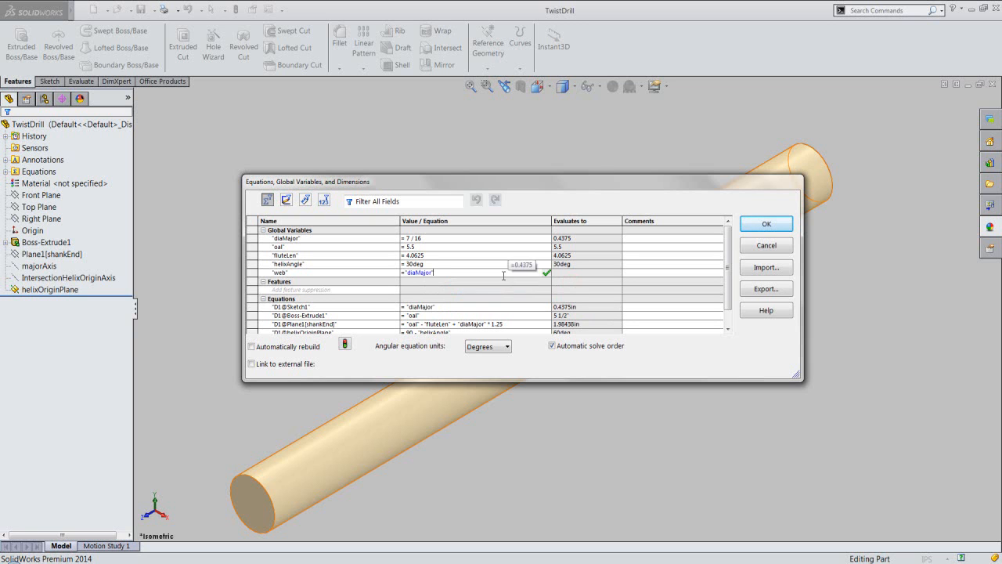
type("* 0.25")
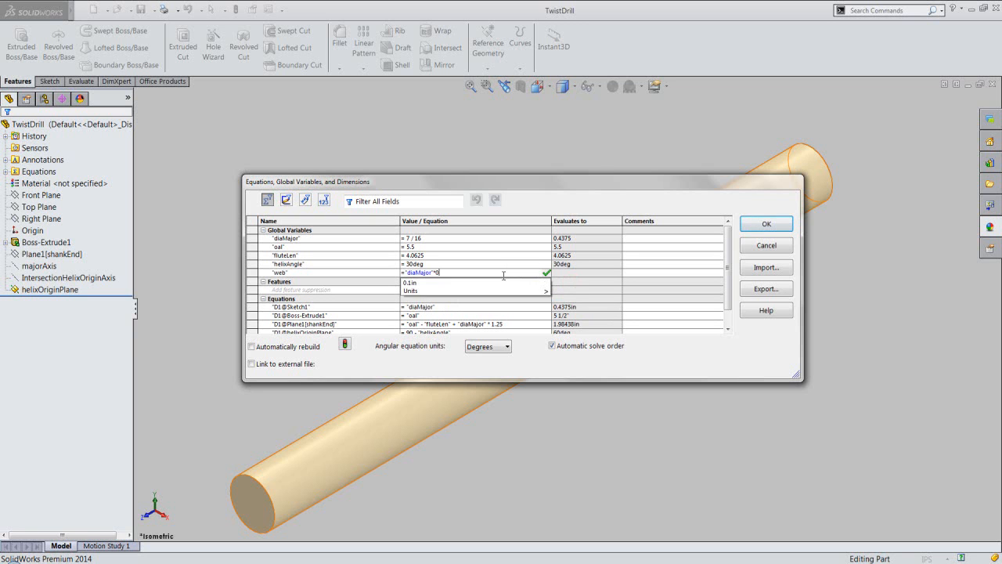
key("Tab")
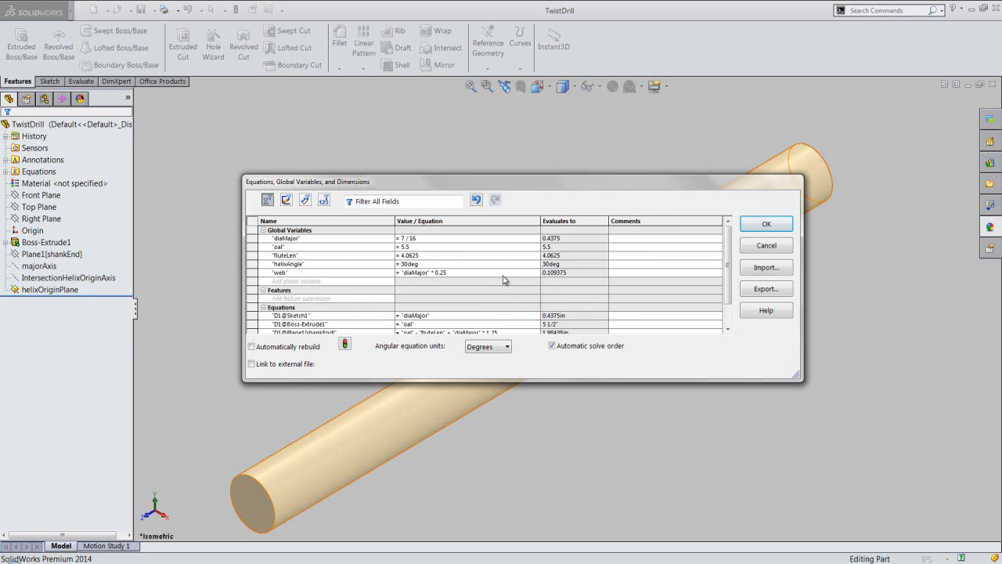
Add a global variable named diaCutter with the equation diaMajor - web, accept the equations and save the part
left_click(300, 281)
type("diaCutter\"")
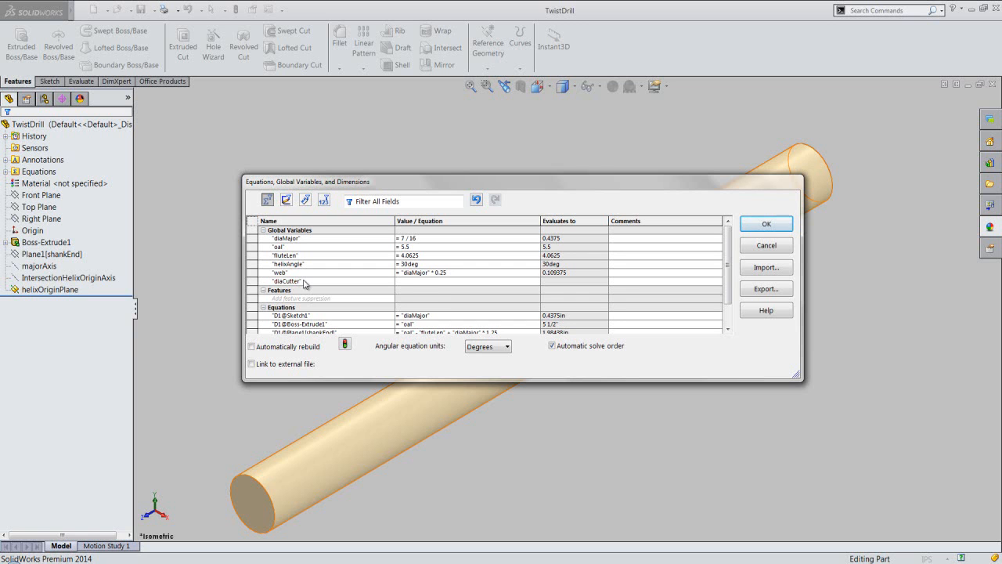
key("Tab")
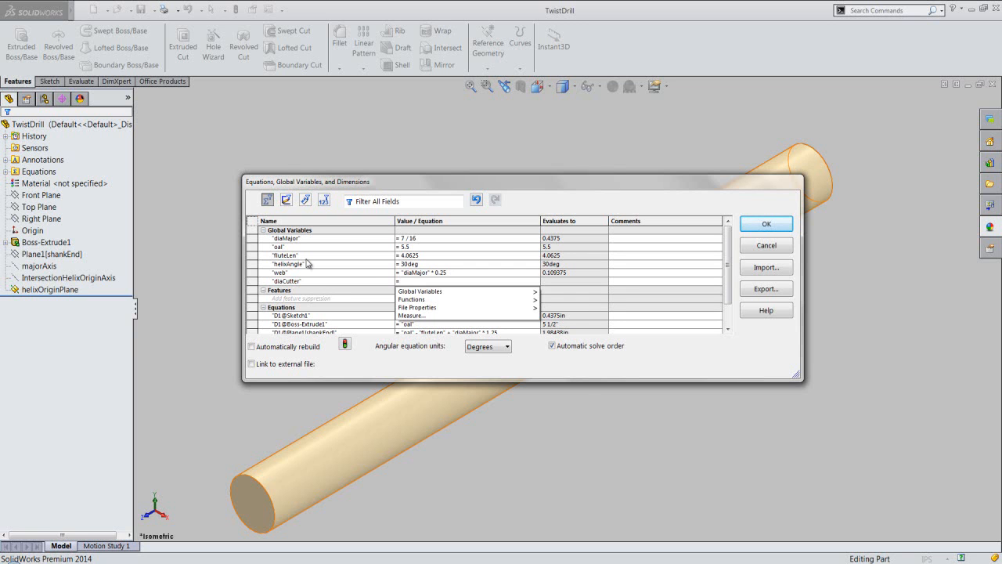
left_click(552, 294)
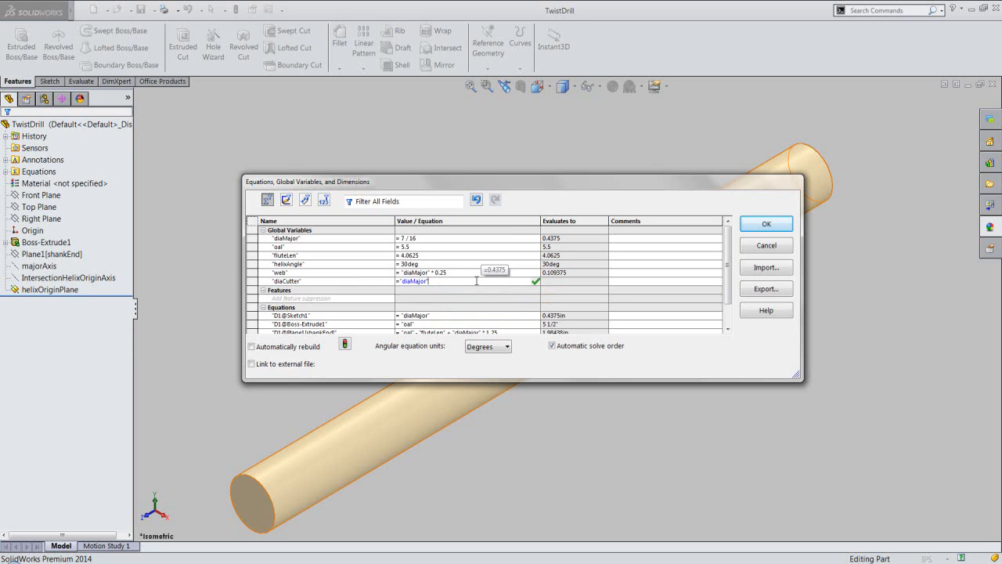
type("-")
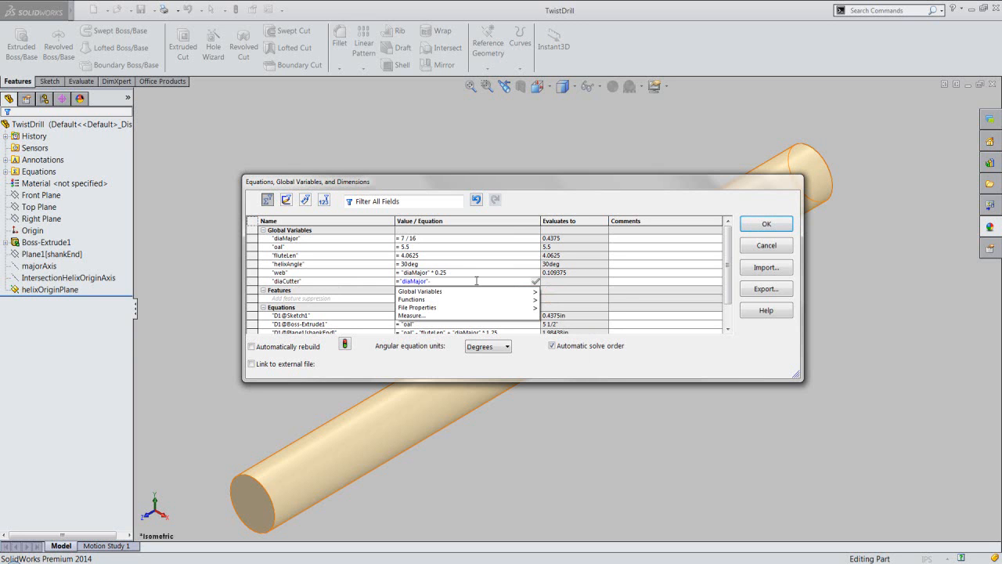
mouse_move(525, 292)
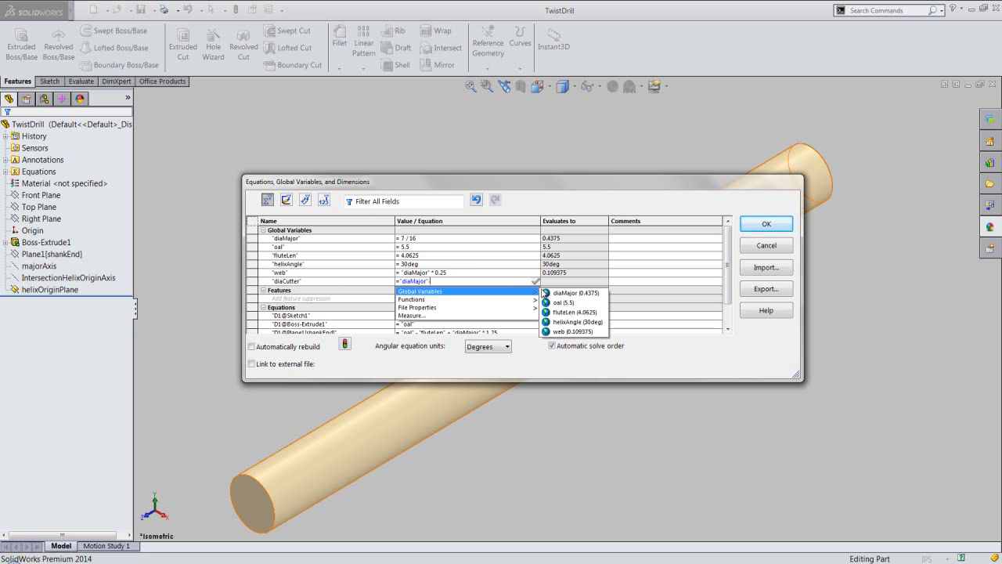
left_click(569, 335)
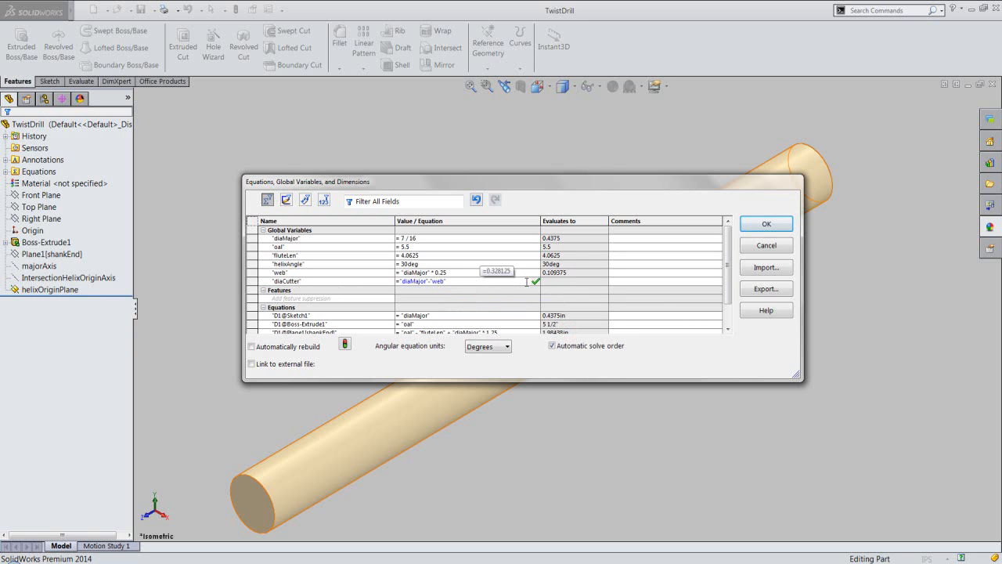
left_click(537, 281)
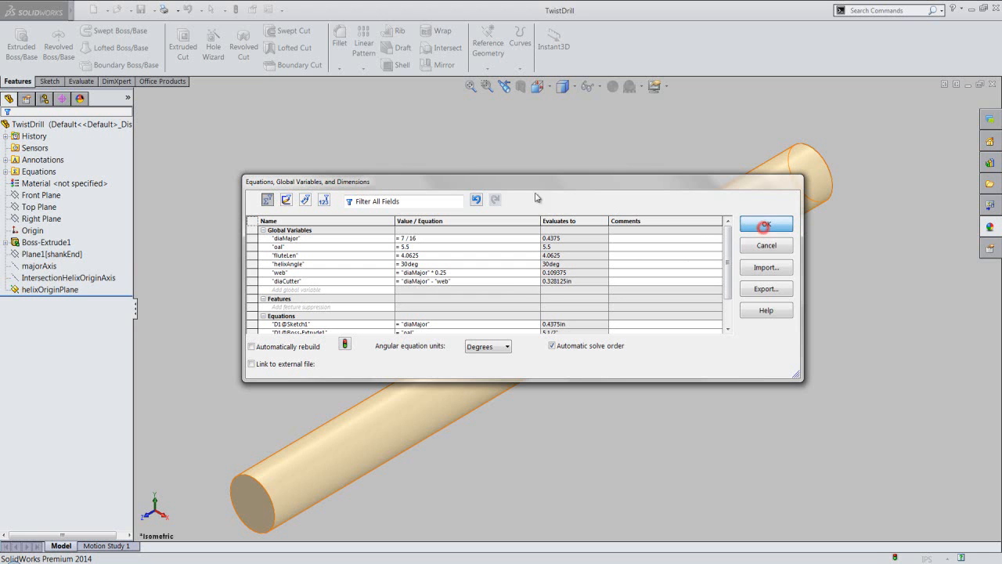
key("Return")
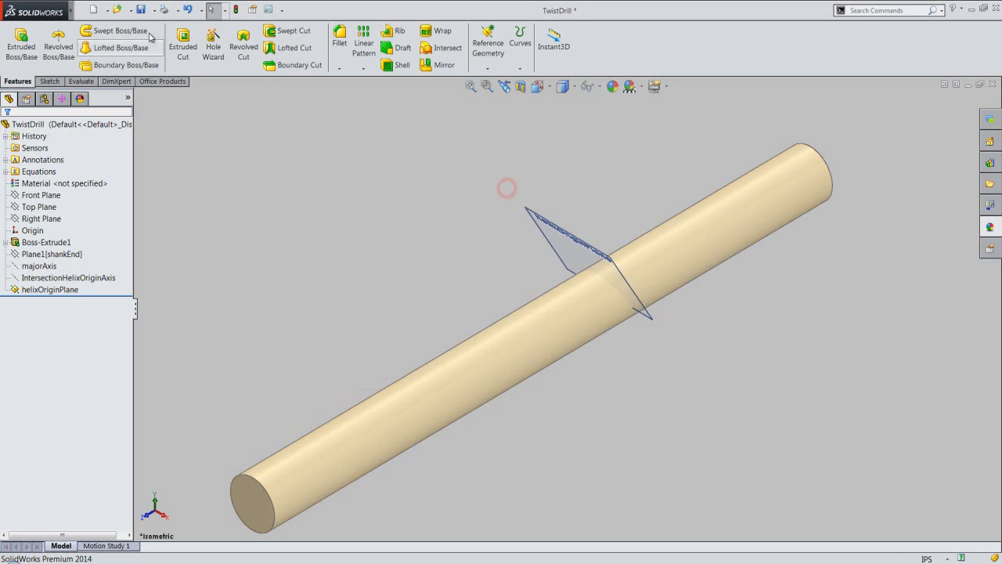
left_click(141, 9)
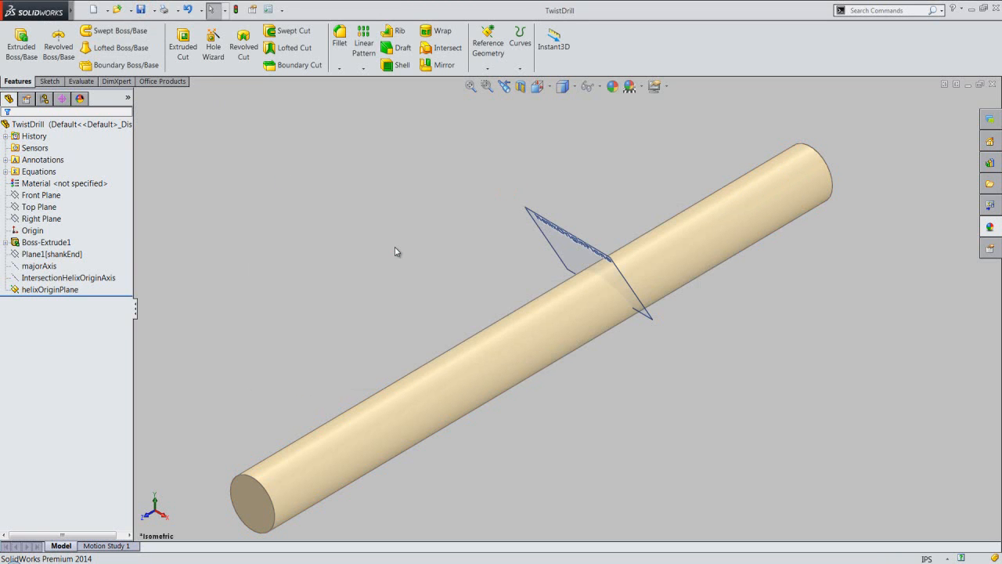
Start a new sketch on helixOriginPlane and orient the view normal to the plane
left_click(550, 244)
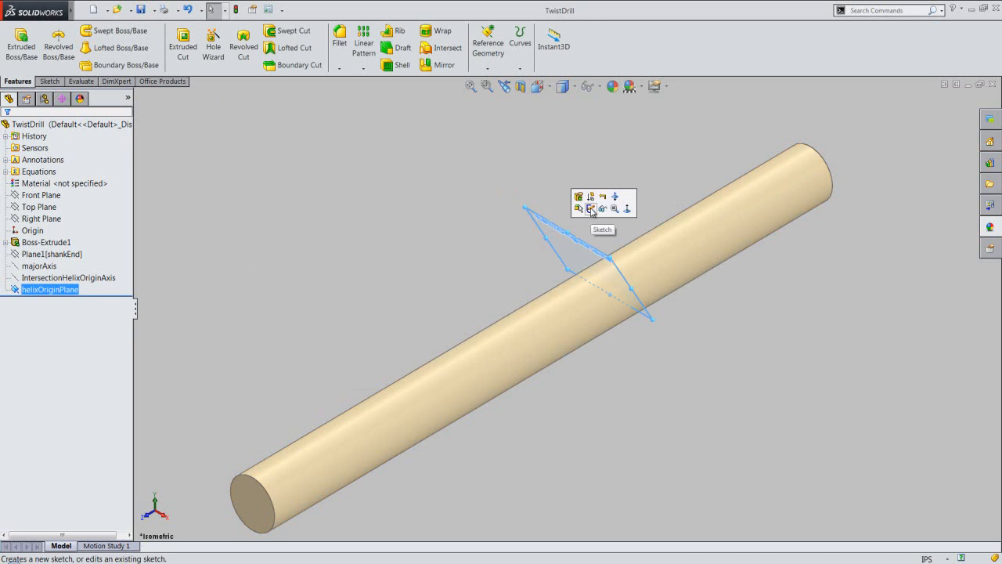
left_click(591, 209)
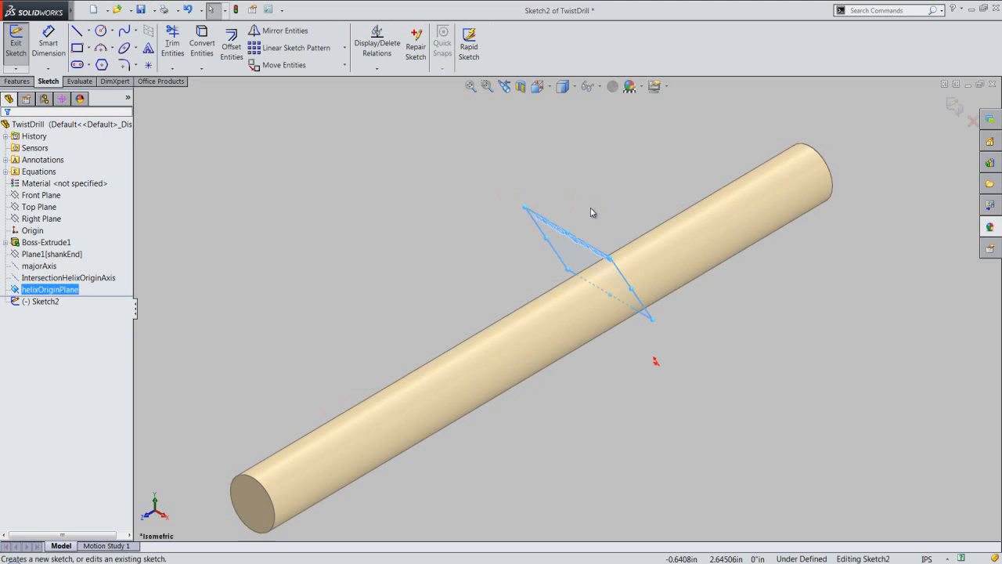
left_click(542, 86)
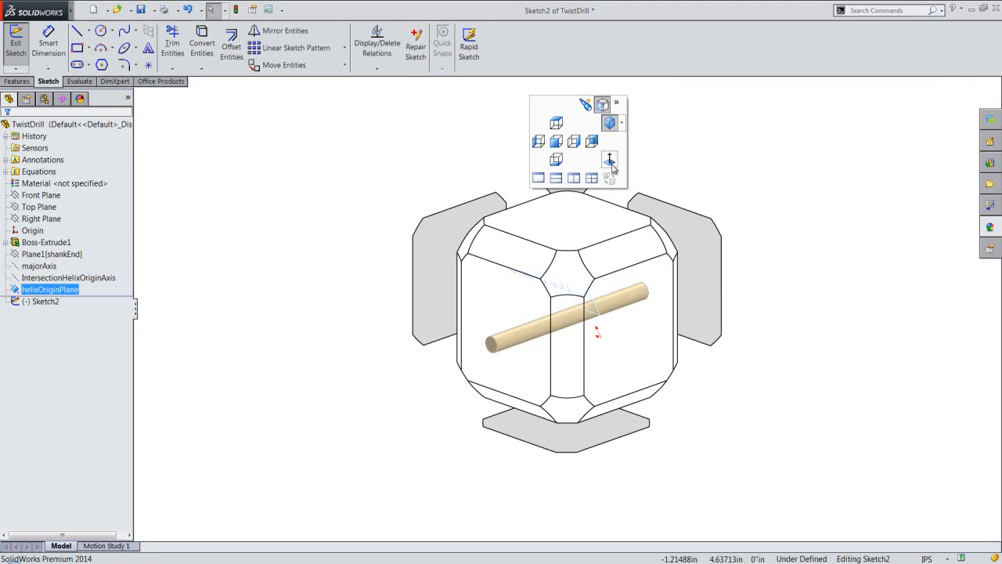
left_click(613, 164)
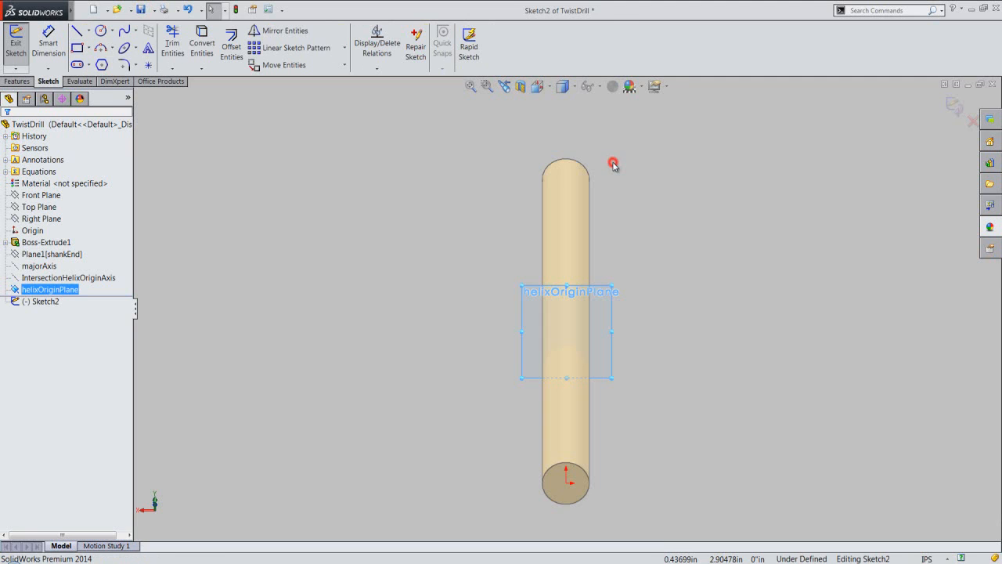
Apply a section view of the rod at helixOriginPlane with zero offset and save the part
left_click(521, 86)
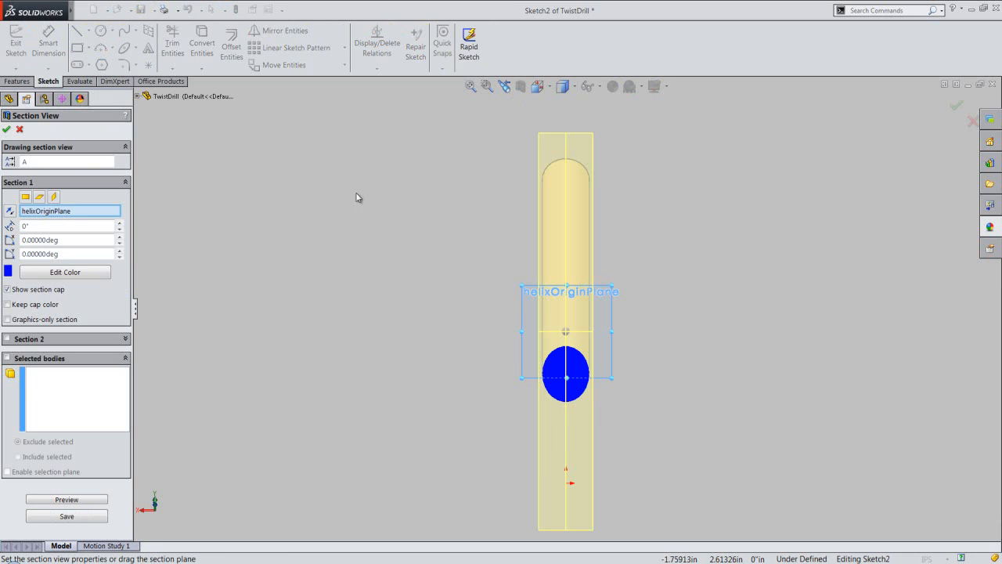
left_click(7, 128)
left_click(450, 381)
scroll(587, 384, "down", 2)
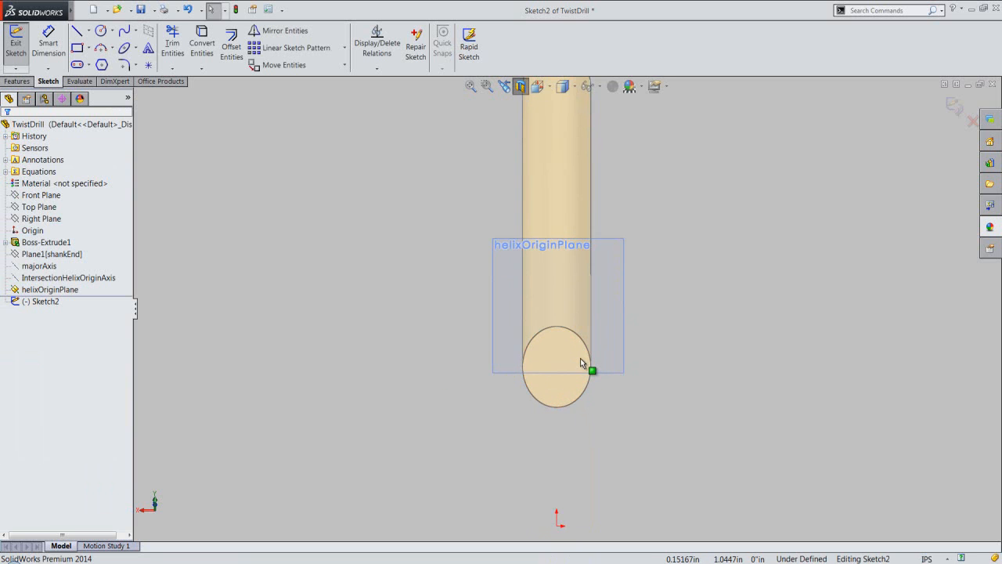
scroll(581, 363, "down", 2)
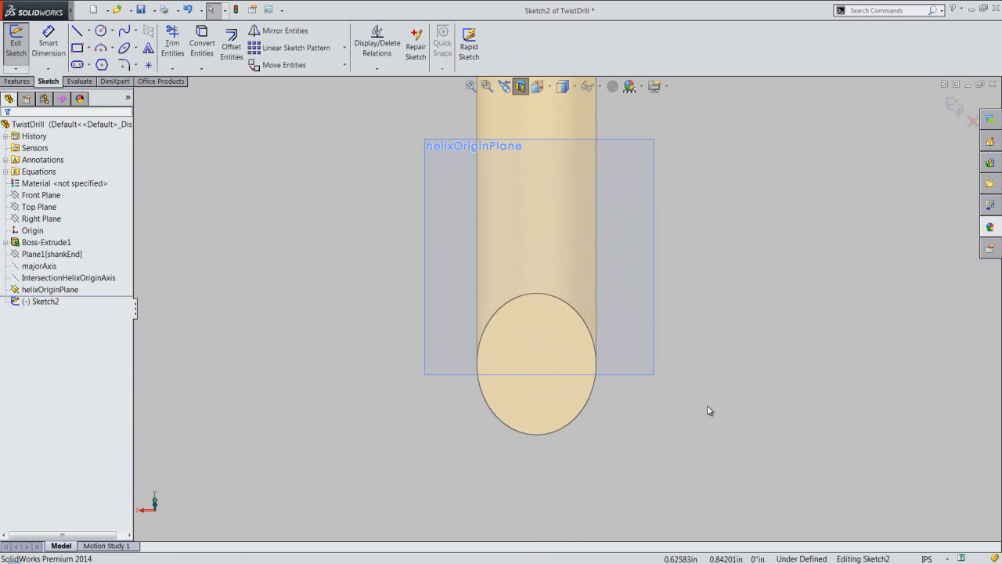
key("ctrl+s")
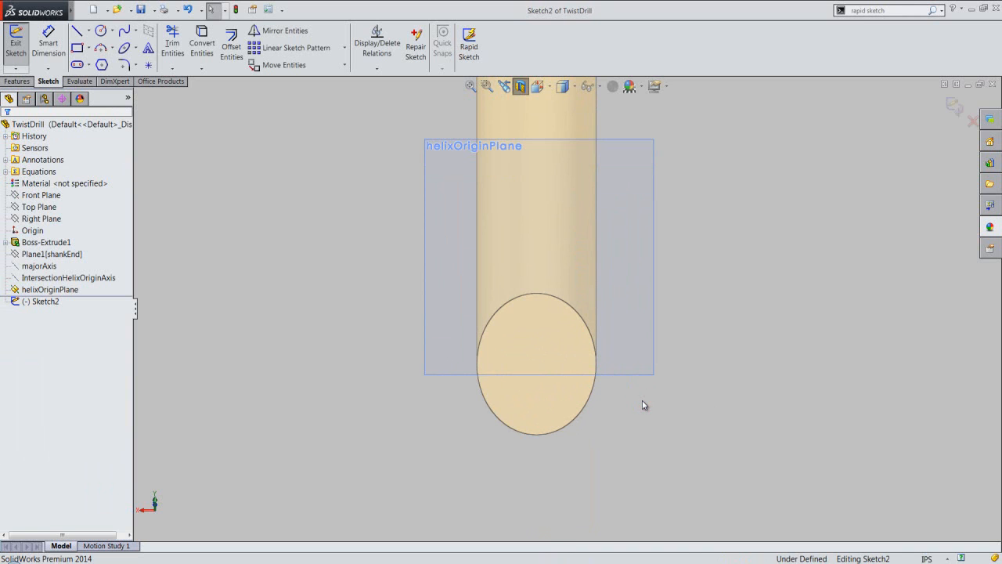
Create an intersection curve of the whole part with the sketch plane and convert the ellipse to construction geometry
left_click(201, 69)
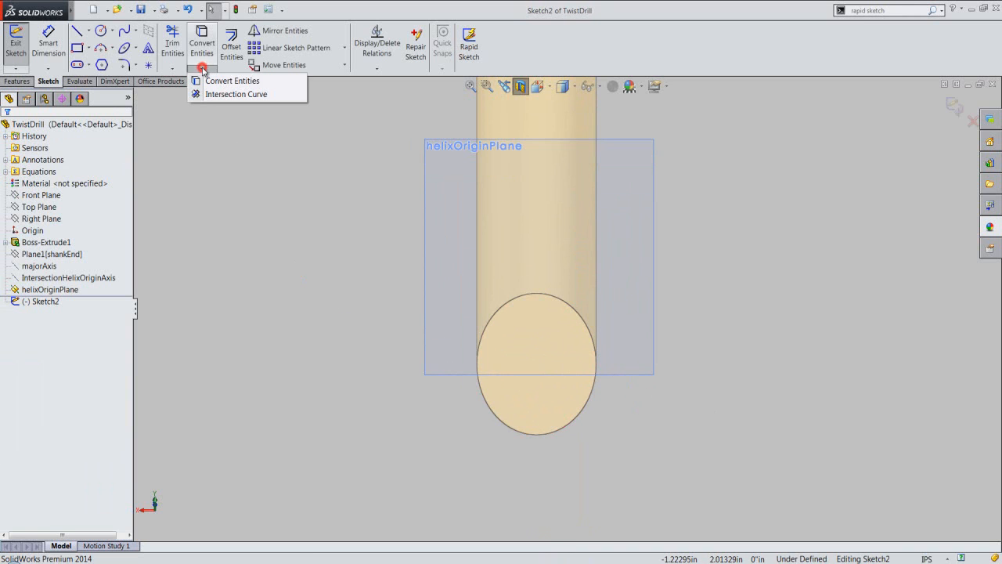
left_click(211, 95)
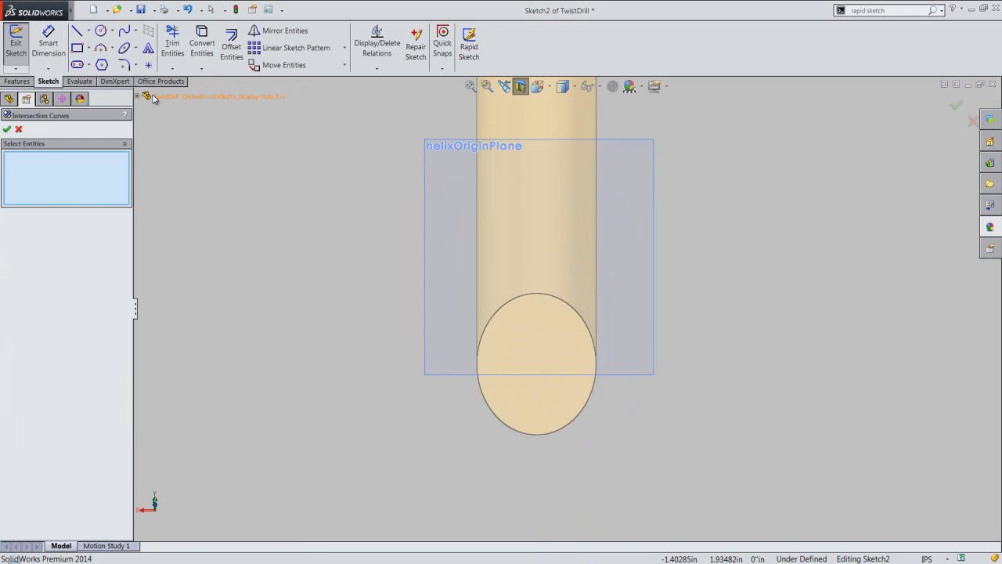
left_click(181, 97)
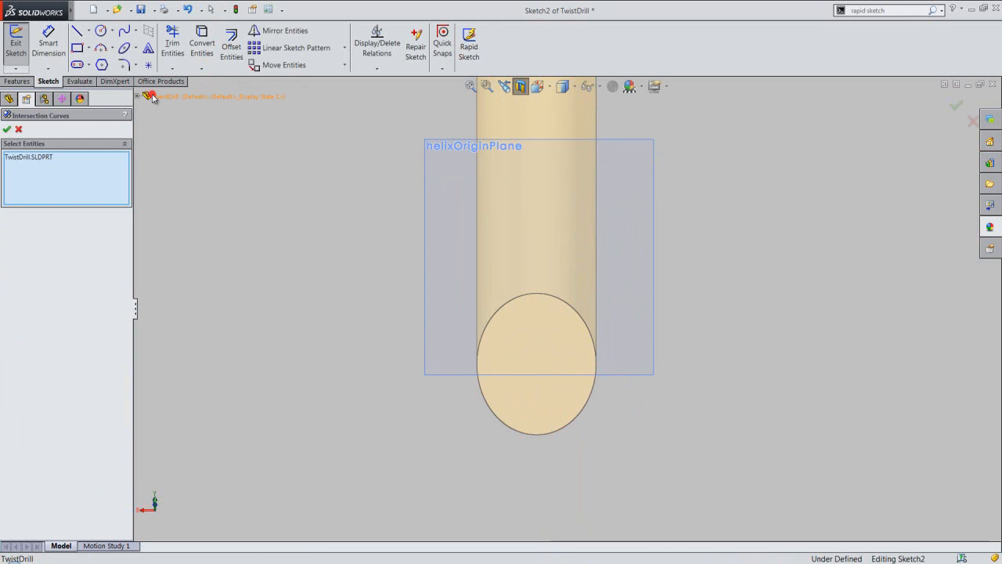
left_click(7, 130)
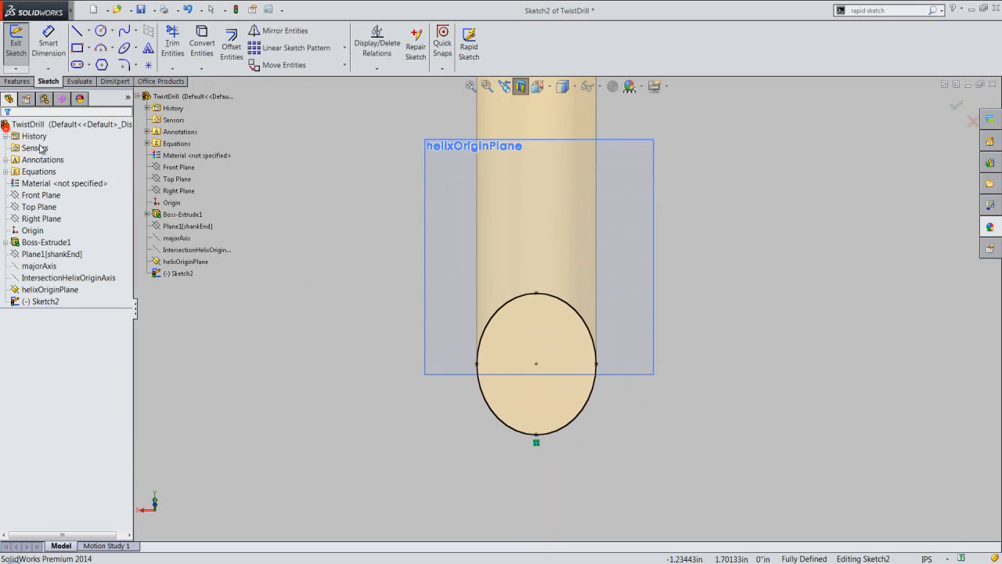
left_click(510, 302)
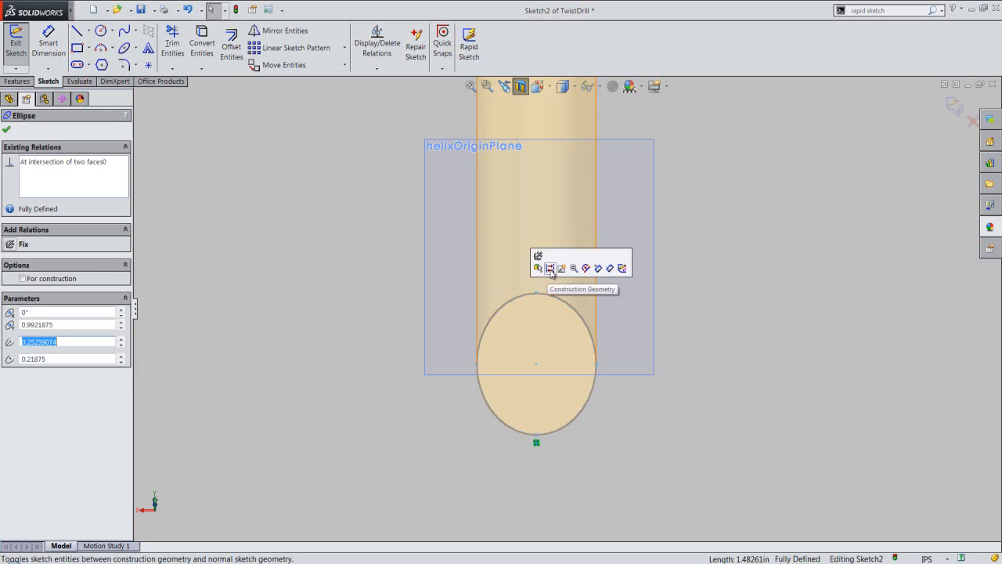
left_click(704, 306)
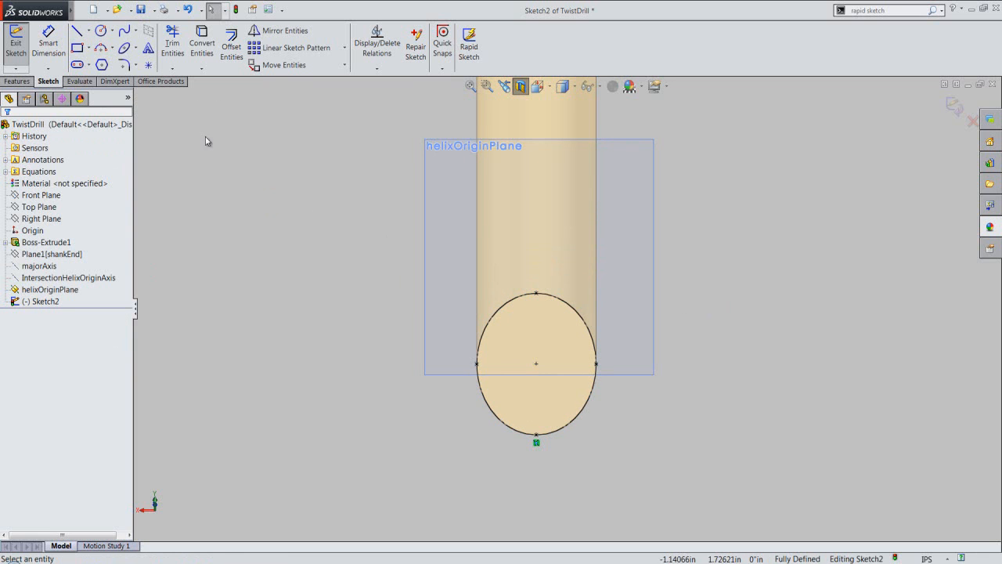
Draw a horizontal centerline across the ellipse between its left and right quadrant points
left_click(89, 31)
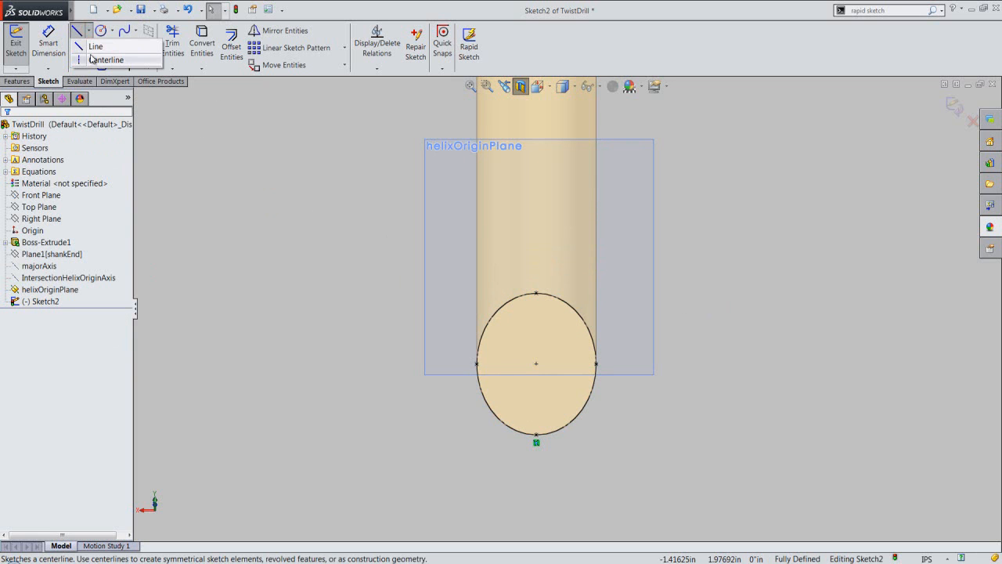
left_click(92, 60)
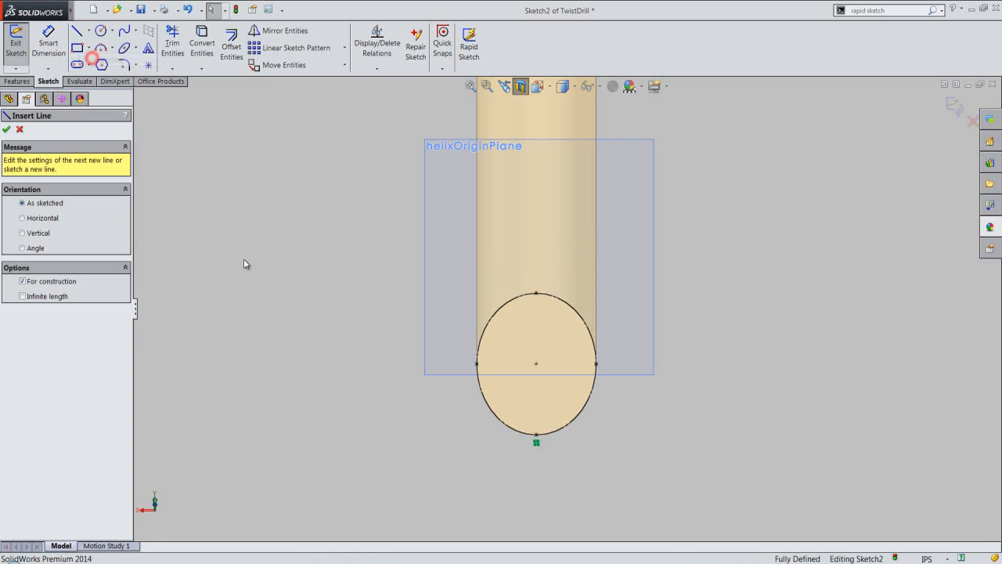
left_click(477, 364)
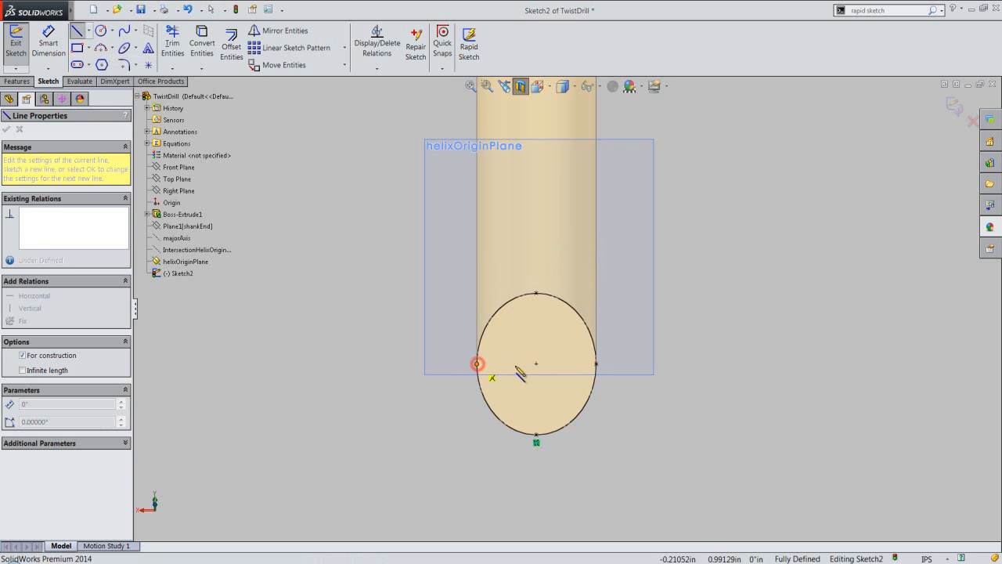
left_click(597, 364)
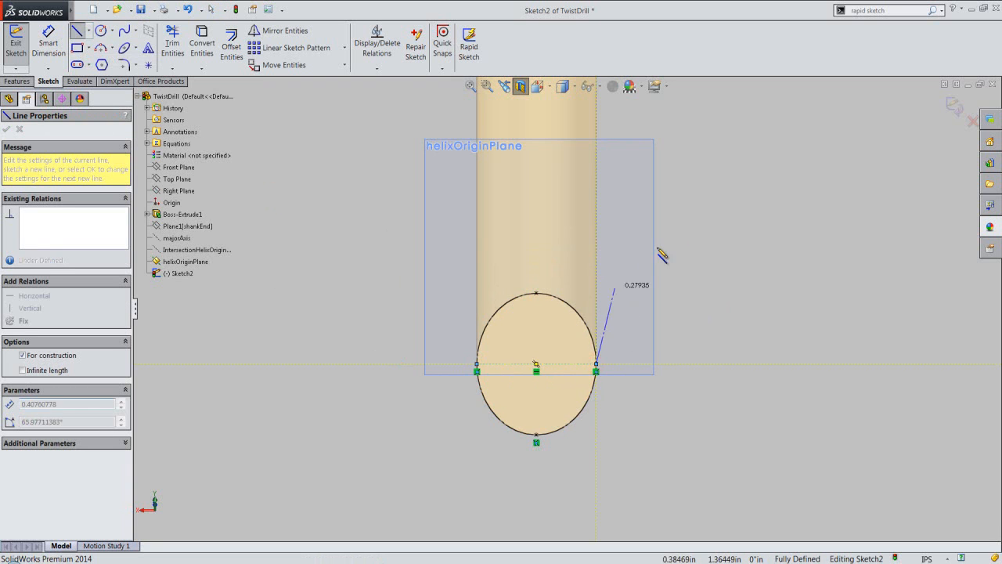
double_click(687, 226)
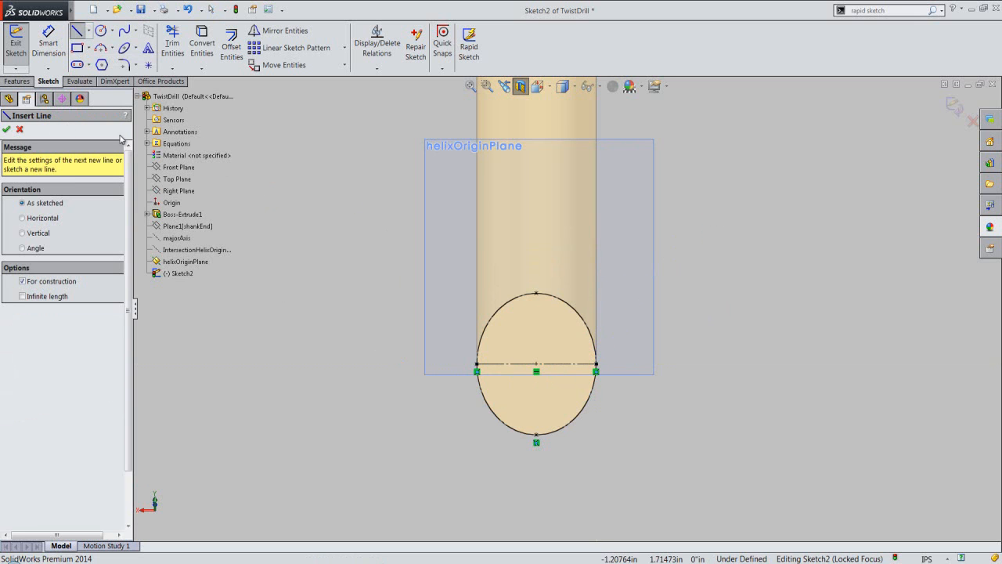
left_click(7, 130)
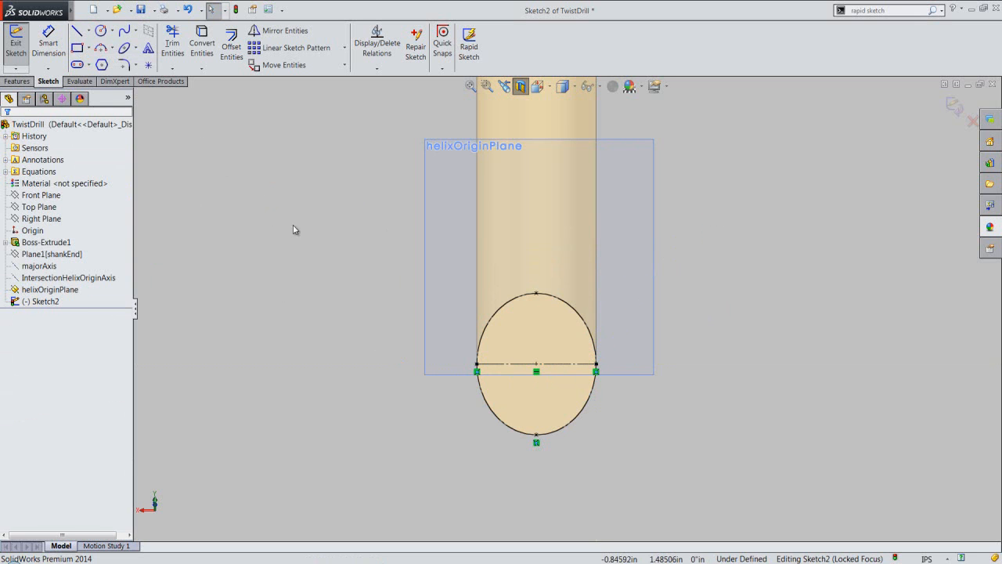
Hide helixOriginPlane and sketch a circle of about 0.08 in radius centred on the centerline, right of the ellipse's centre
left_click(48, 289)
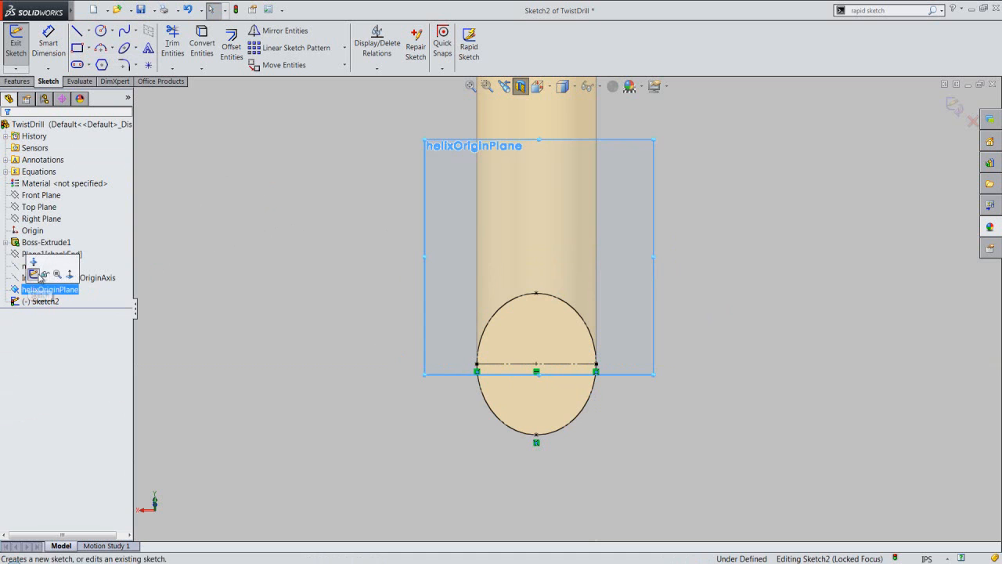
left_click(197, 291)
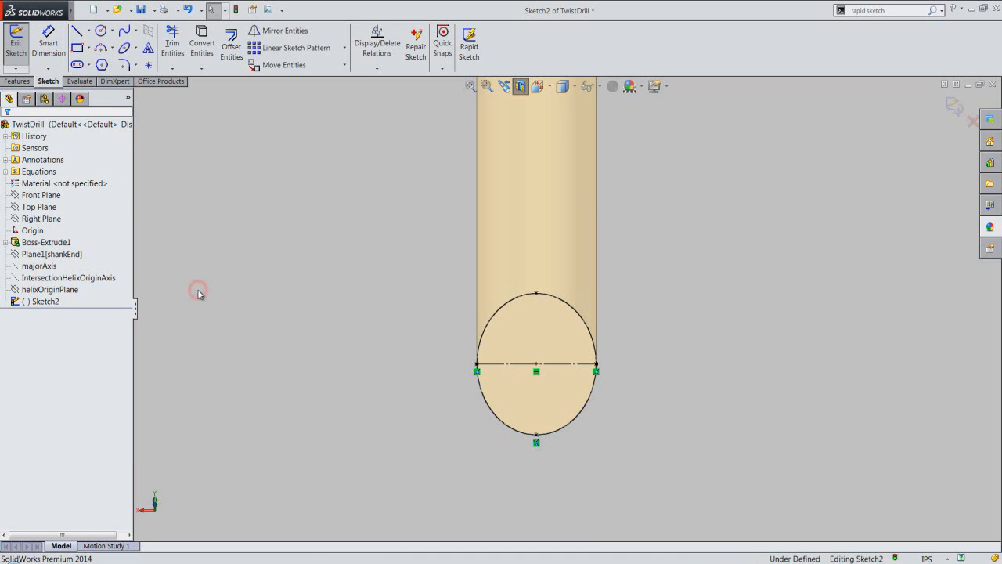
left_click(101, 32)
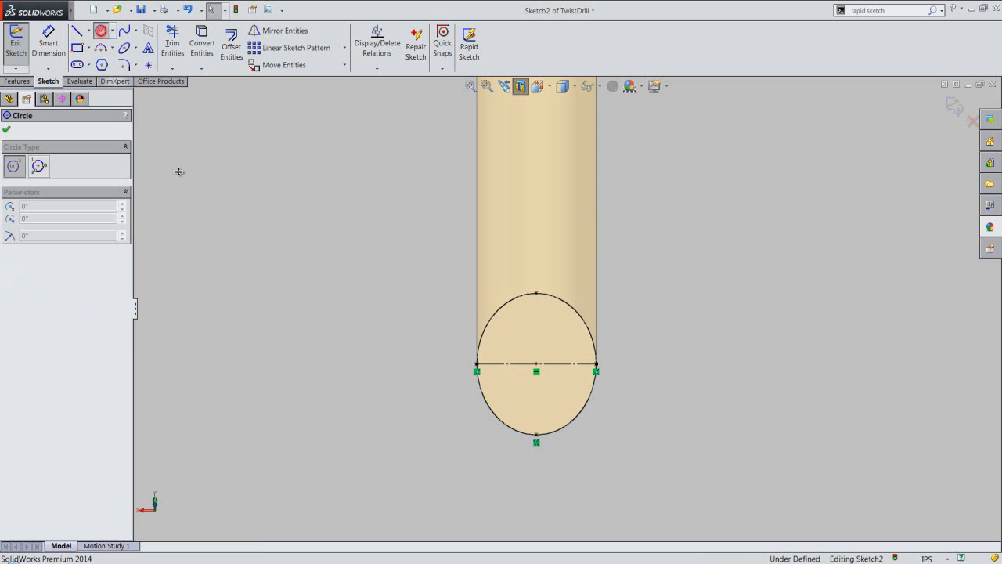
left_click(564, 363)
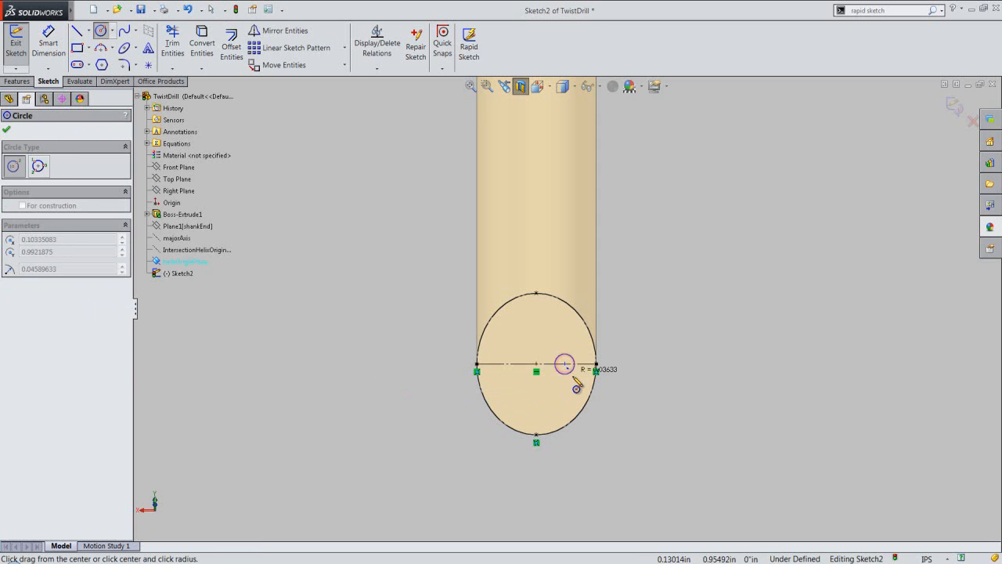
left_click(581, 382)
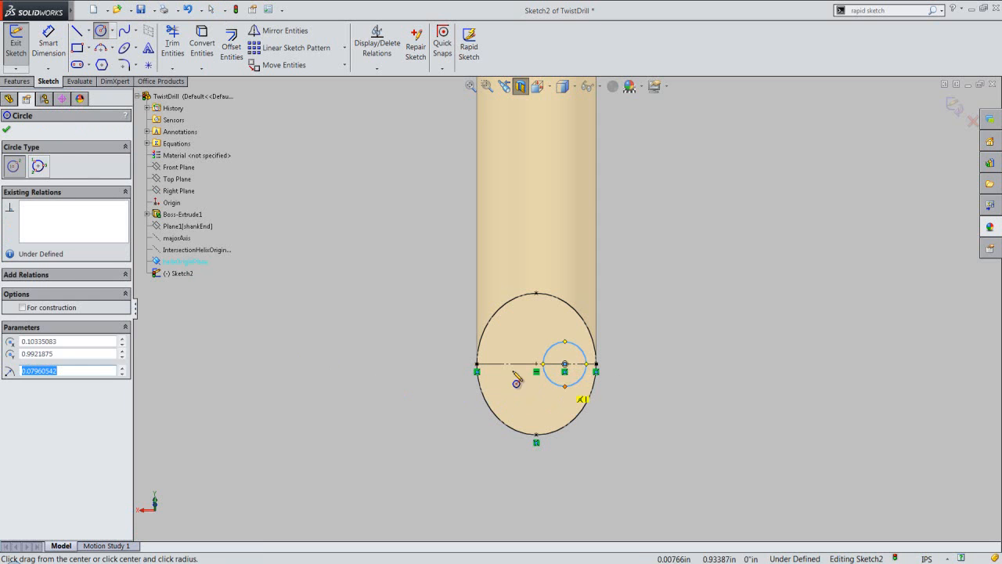
left_click(7, 130)
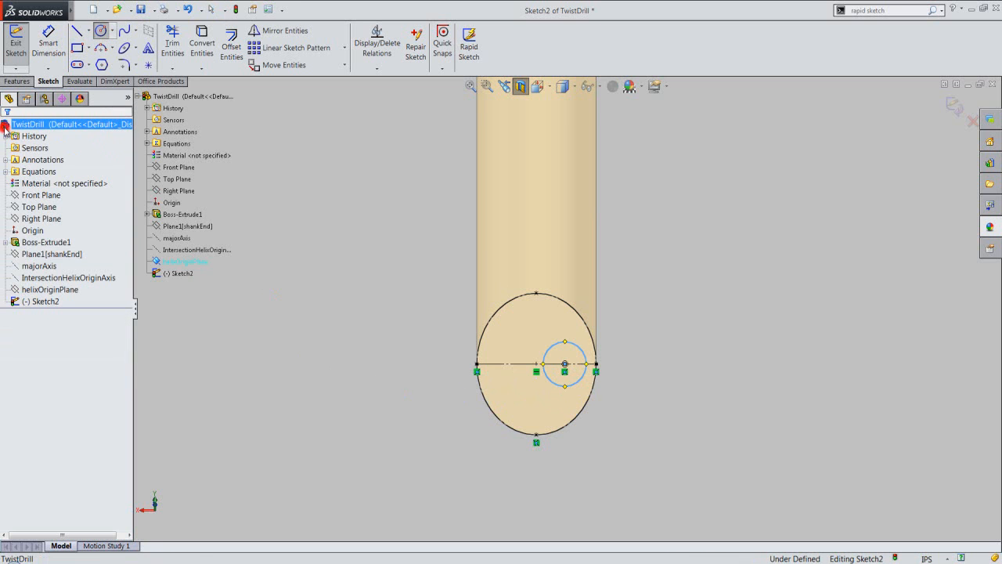
Dimension the small circle's diameter and link it to the global variable diaCutter
left_click(49, 44)
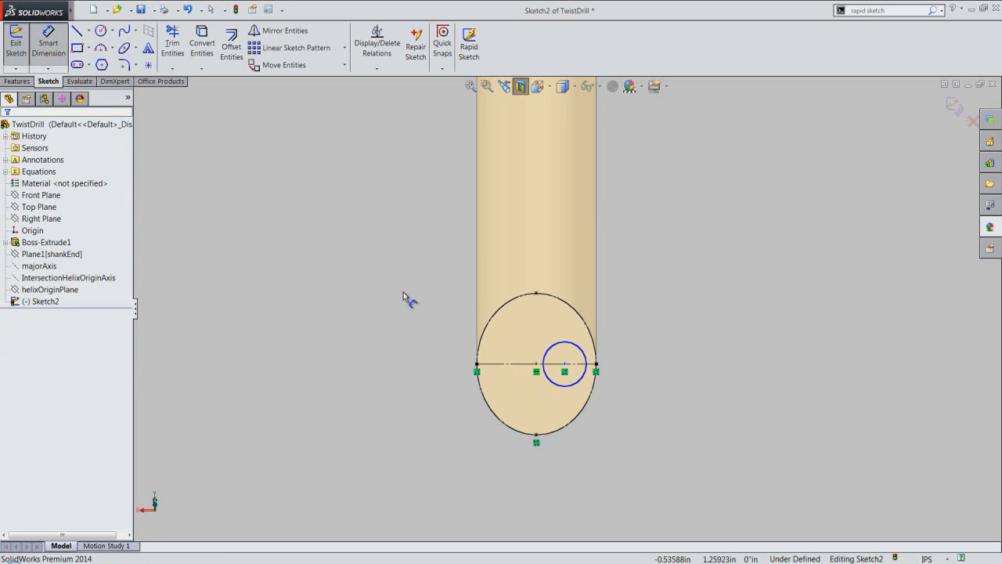
left_click(576, 349)
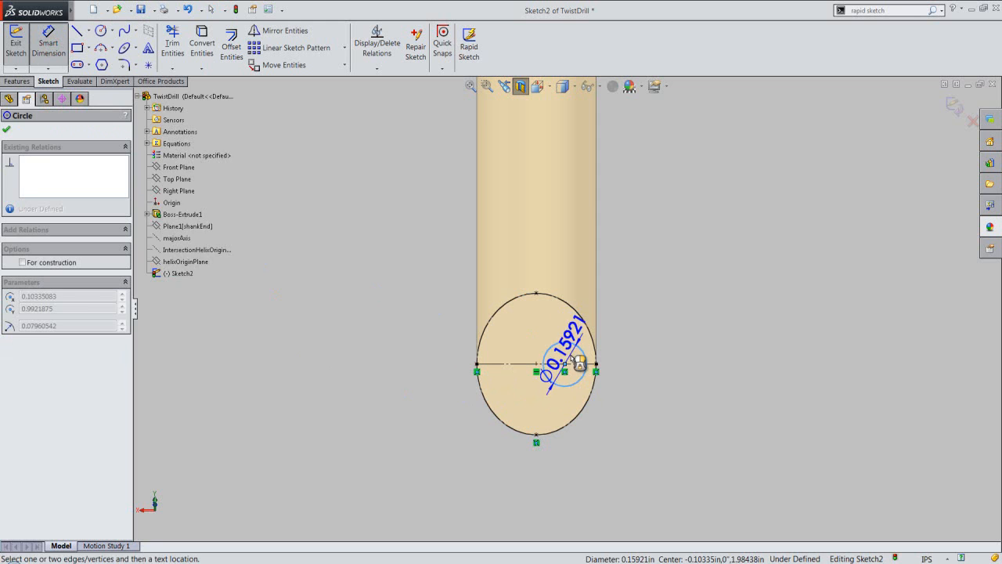
left_click(571, 355)
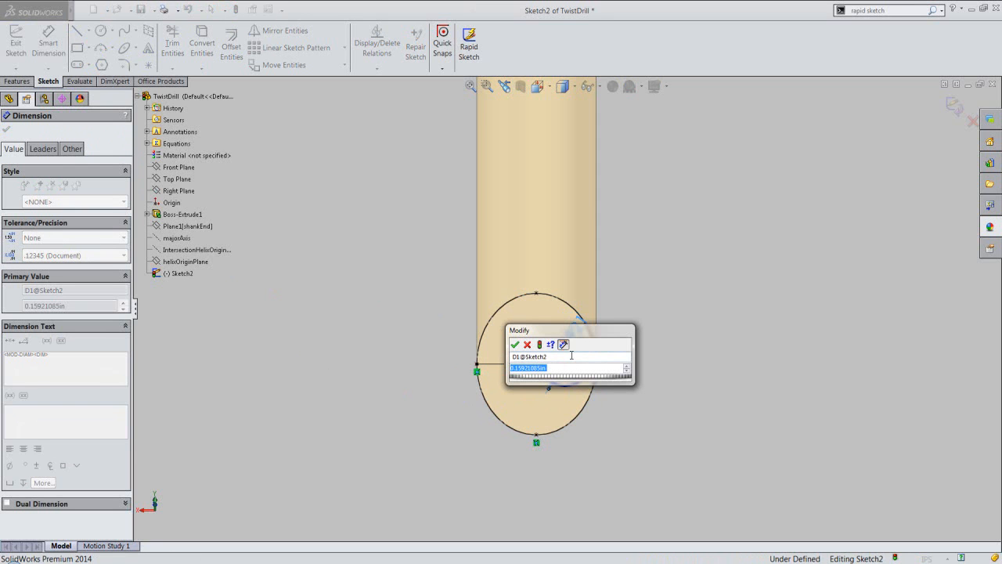
type("=")
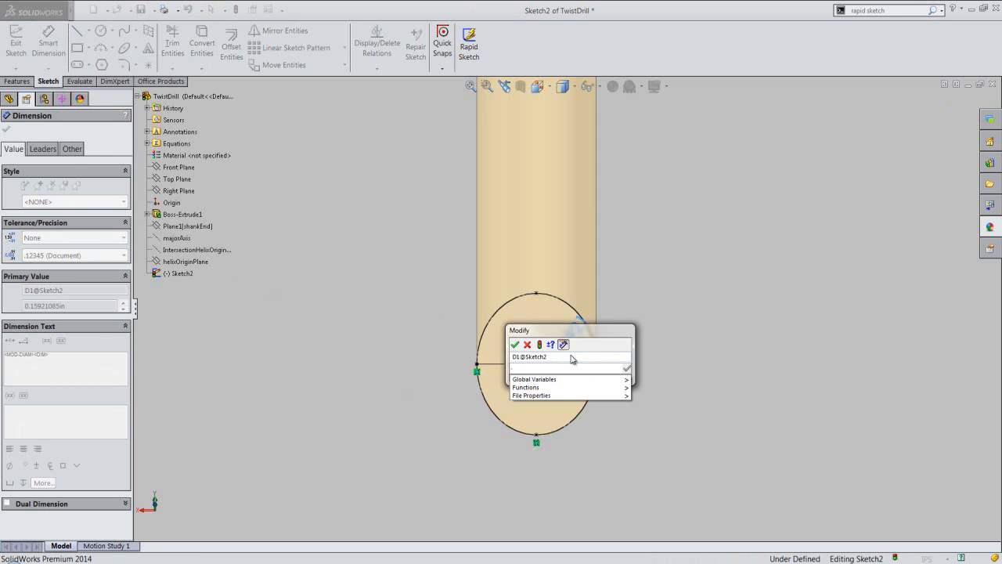
type("=")
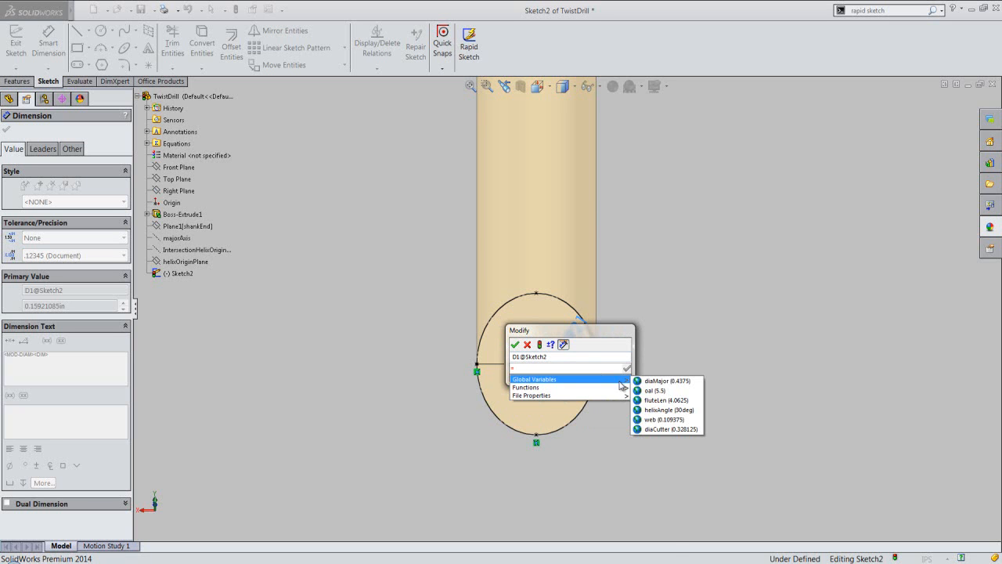
mouse_move(622, 387)
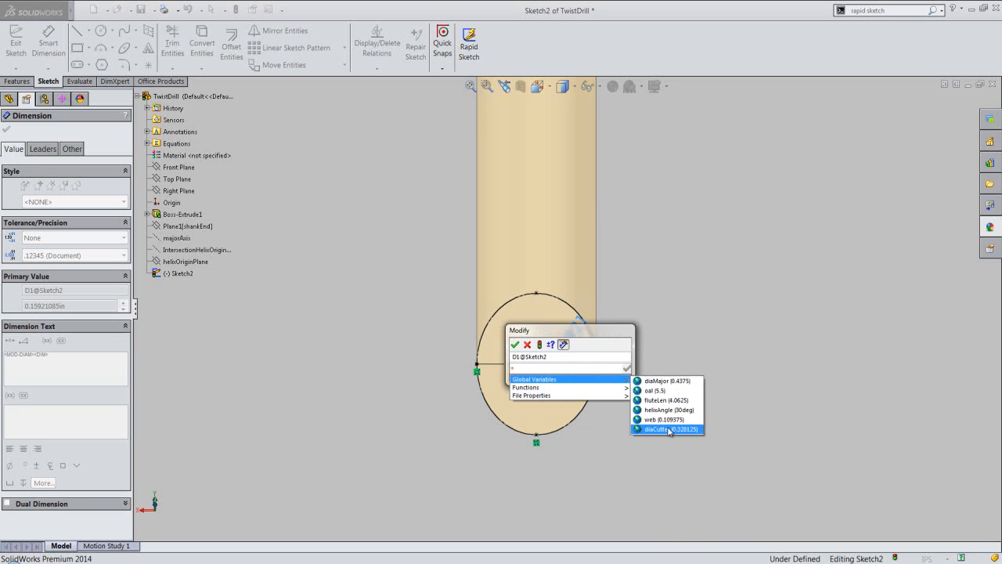
left_click(670, 428)
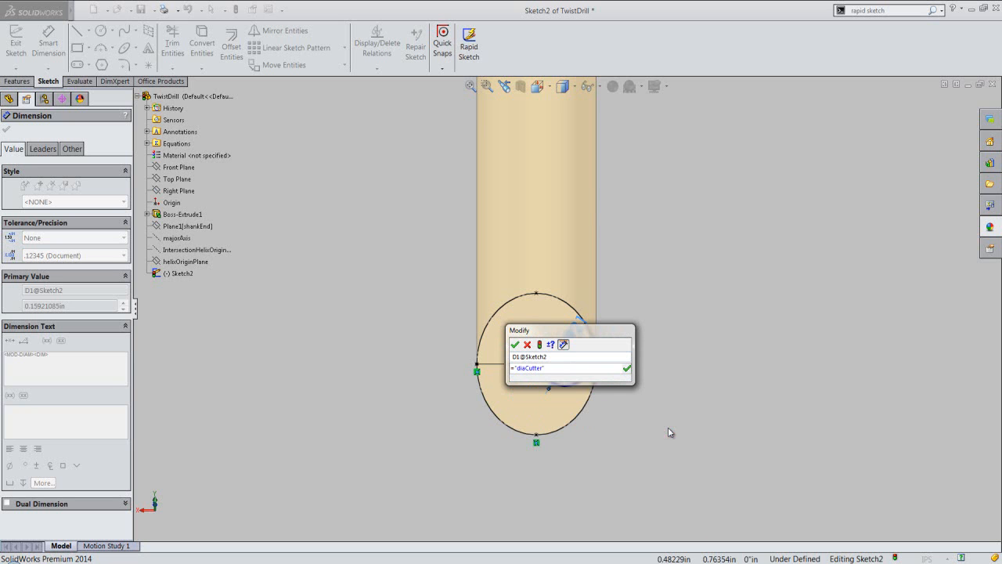
left_click(626, 368)
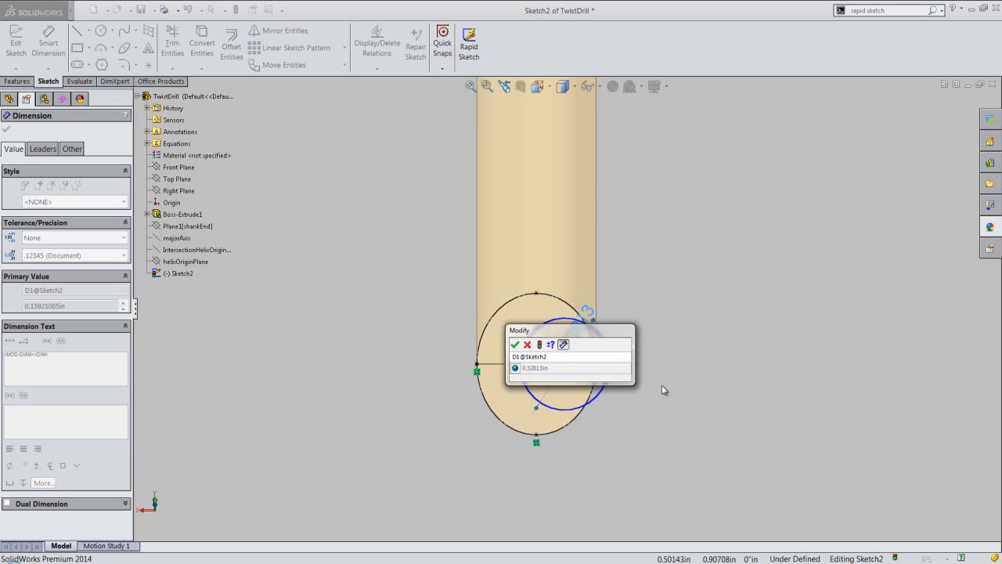
key("Return")
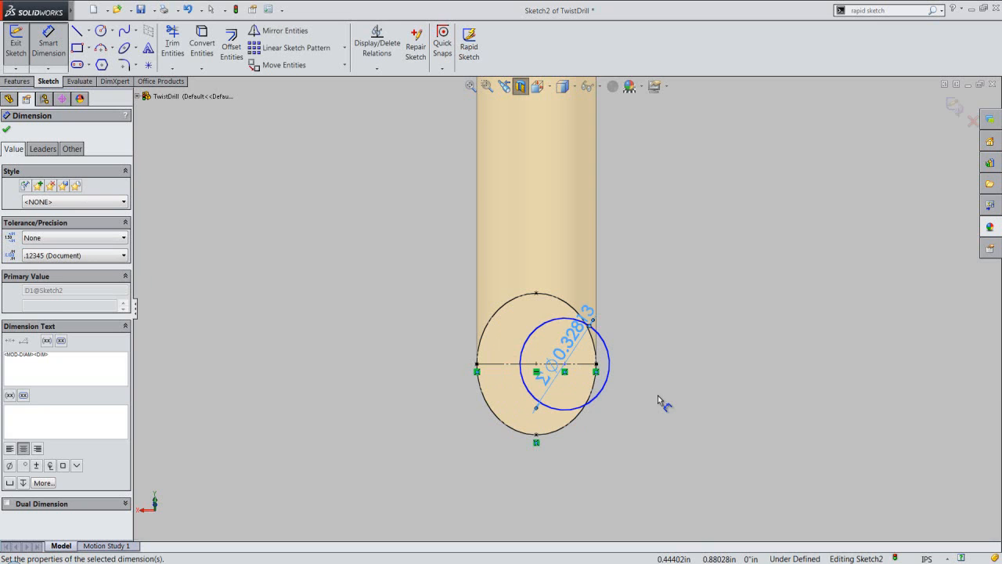
left_click(412, 353)
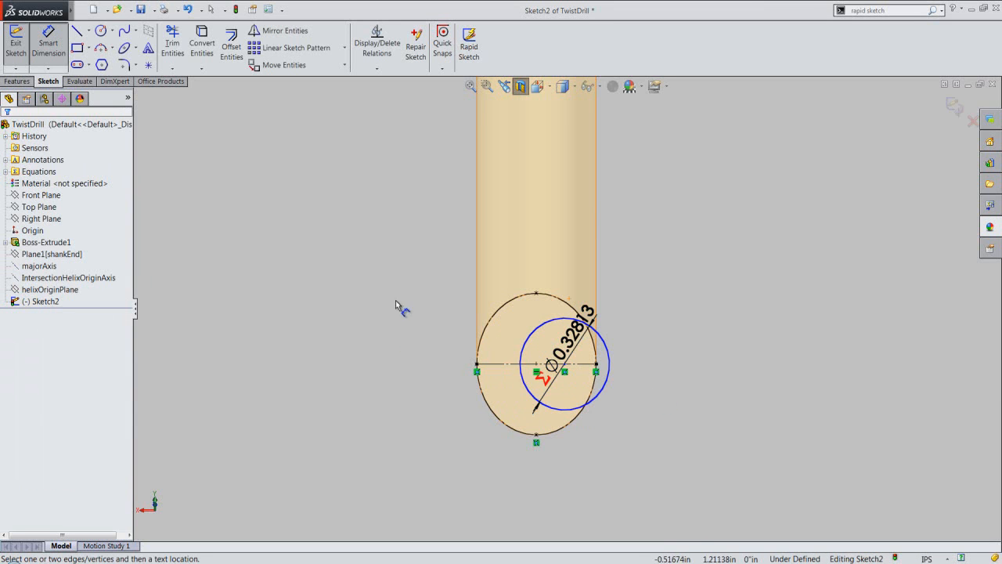
Dimension the horizontal distance from the ellipse's centre to the cutter circle's centre as "diaMajor"/2
scroll(540, 385, "down", 2)
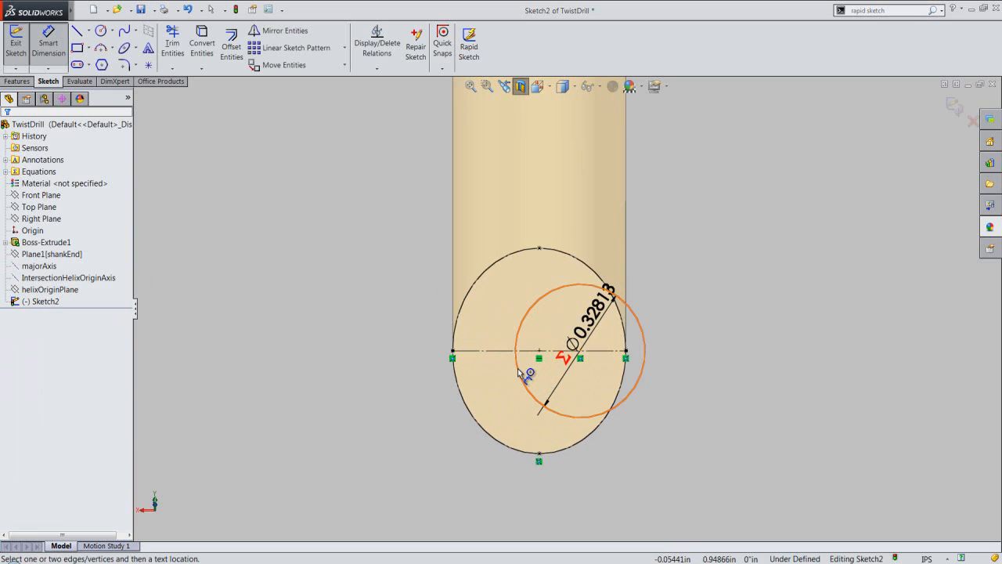
left_click(526, 393)
left_click(539, 351)
left_click(554, 205)
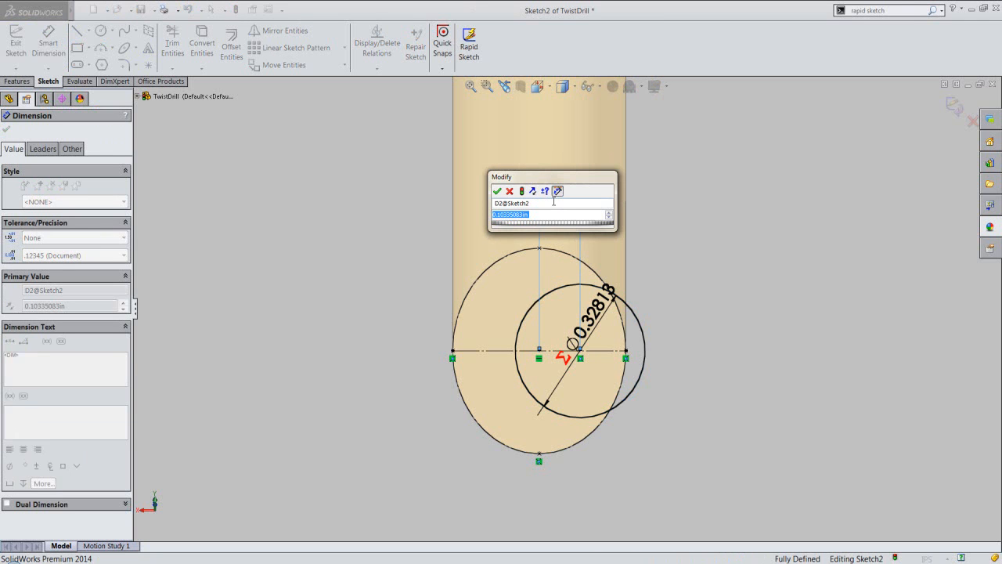
type("=")
mouse_move(570, 228)
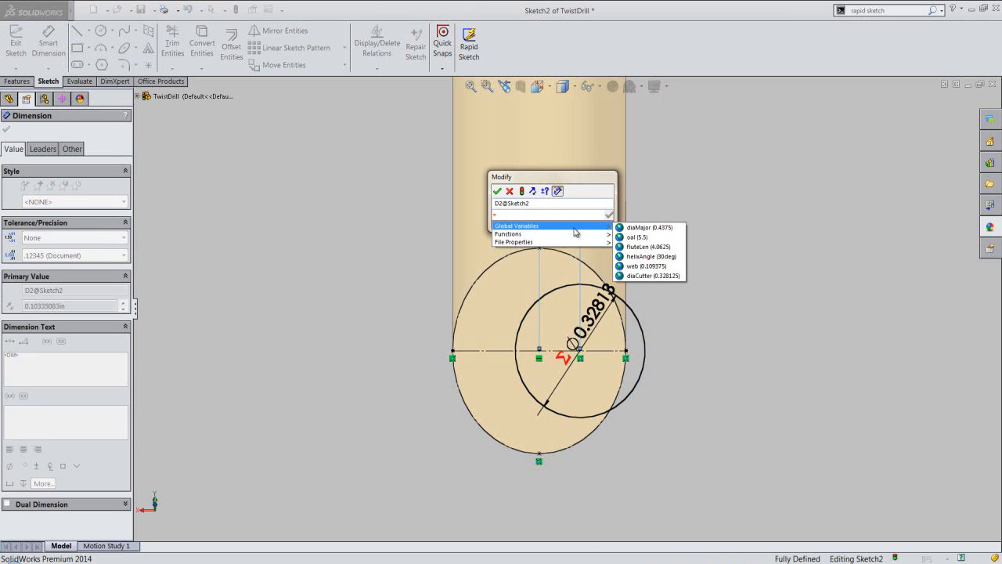
left_click(619, 226)
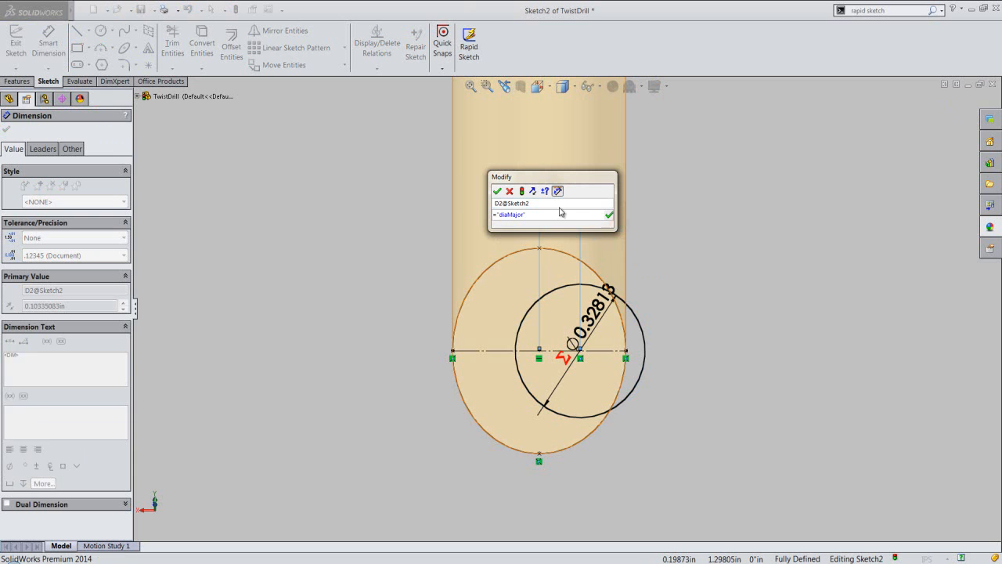
type("/2")
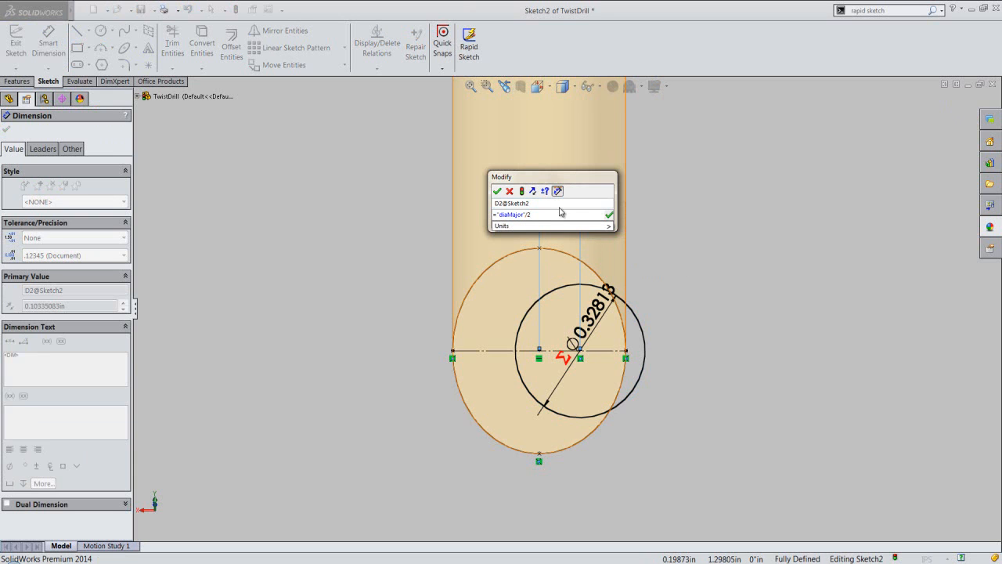
left_click(609, 216)
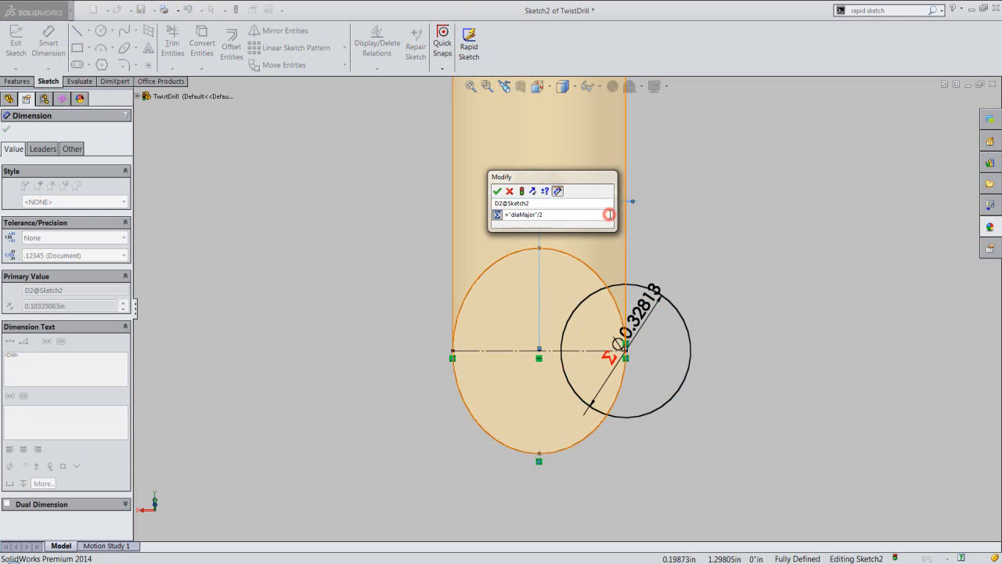
left_click(497, 192)
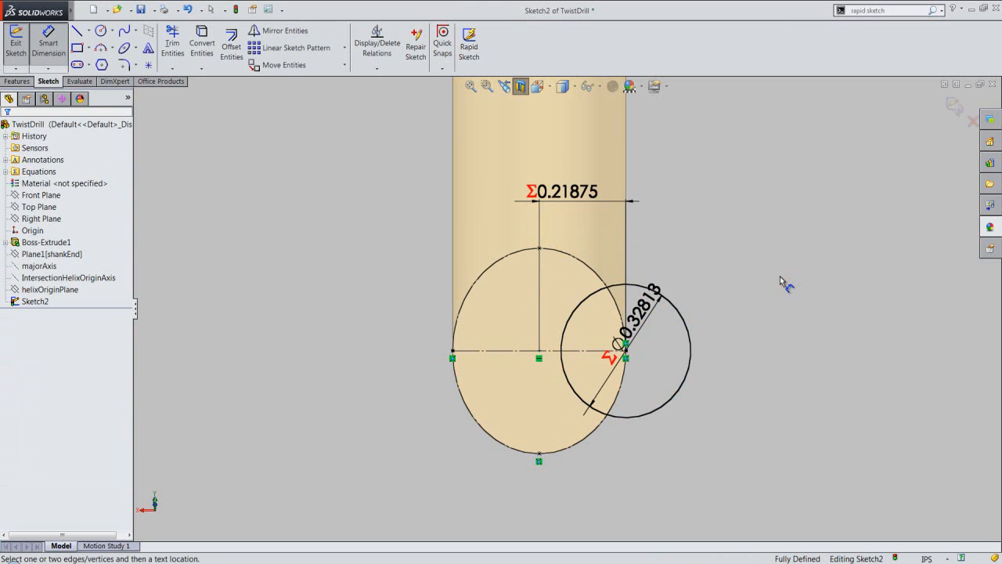
Exit the sketch, turn off the section view, switch to the isometric view and save the part
left_click(953, 107)
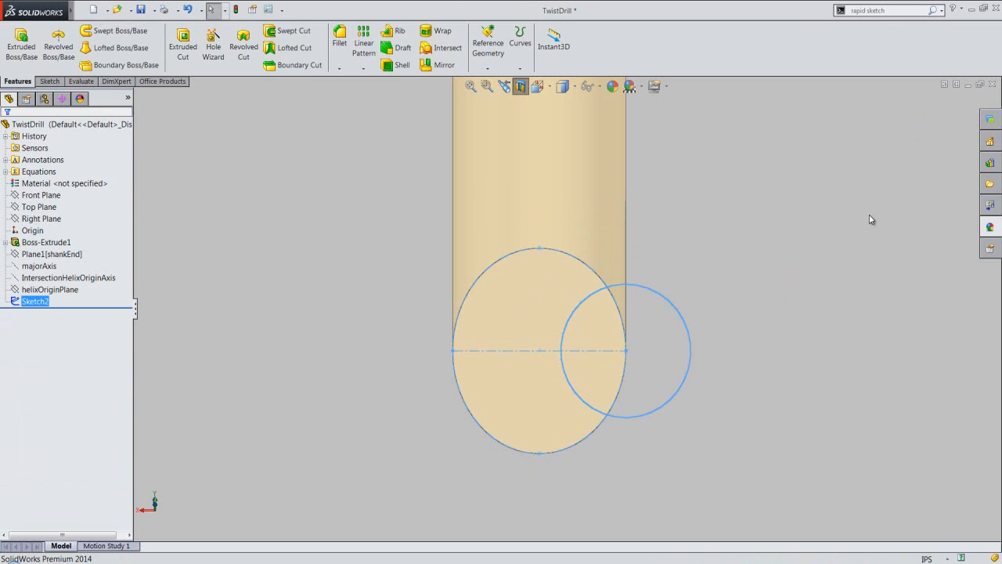
left_click(521, 87)
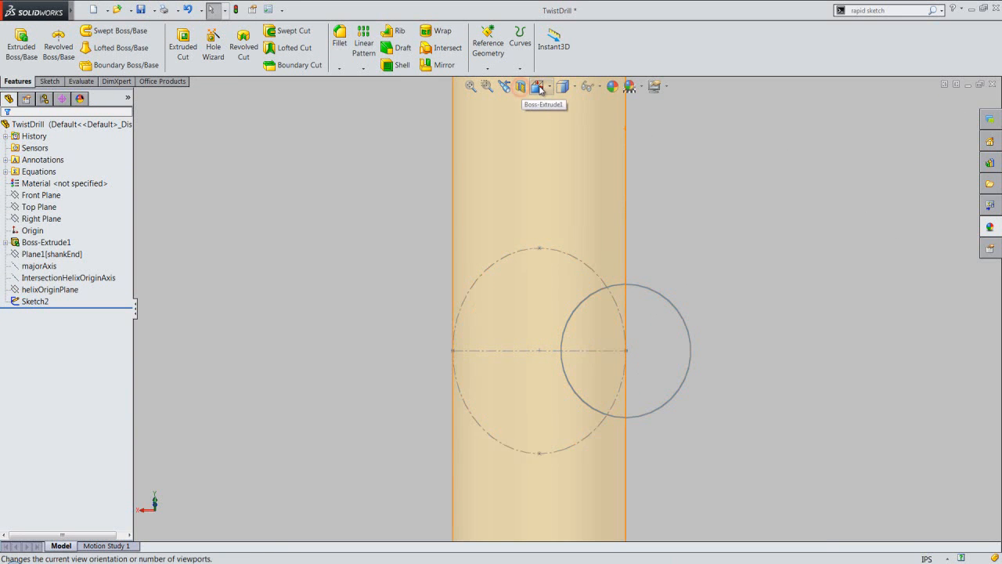
left_click(538, 87)
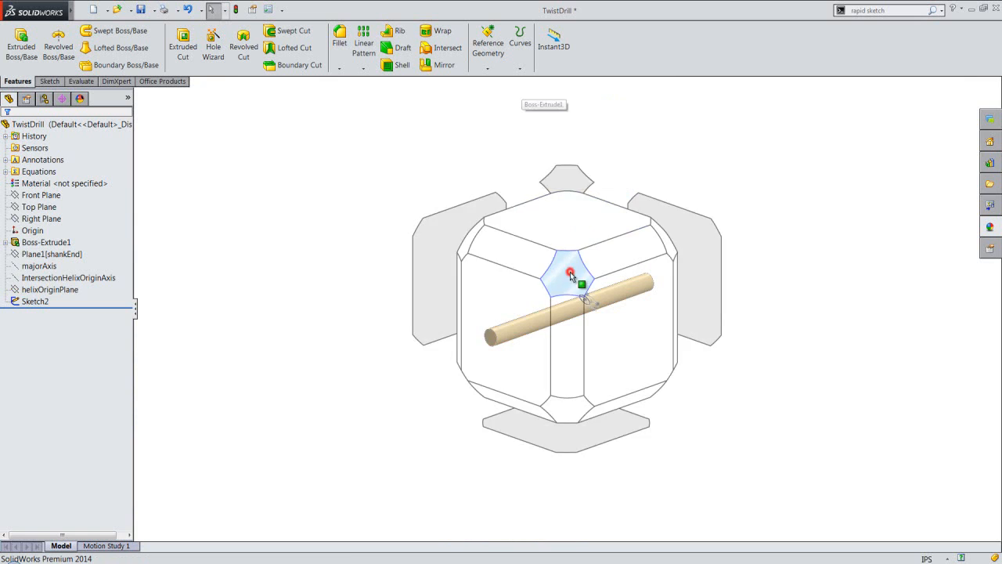
left_click(571, 274)
scroll(575, 278, "down", 2)
key("ctrl+s")
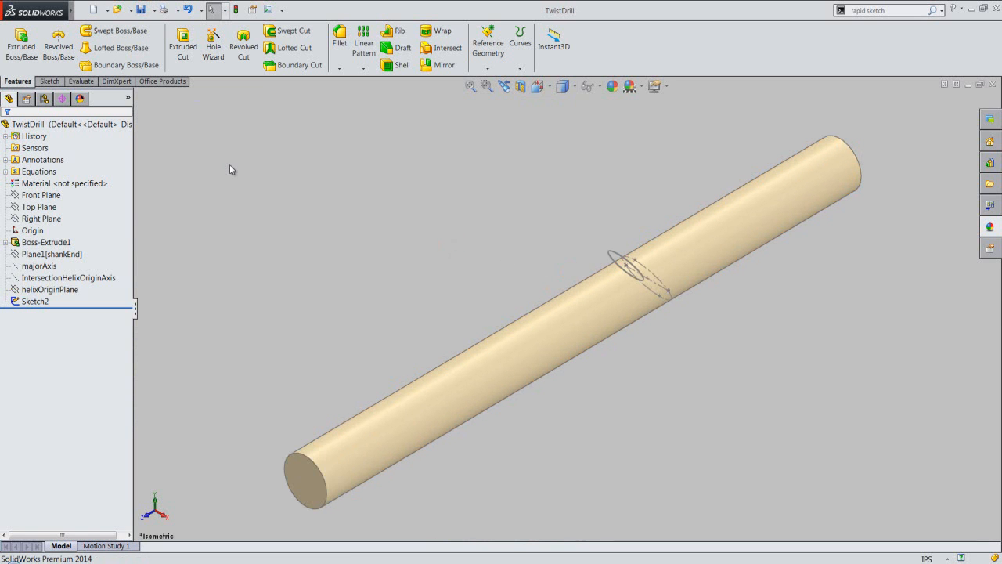
Rename the cutter circle sketch to diaCutter in its feature properties, and rebuild and save the part
left_click(35, 301)
right_click(43, 301)
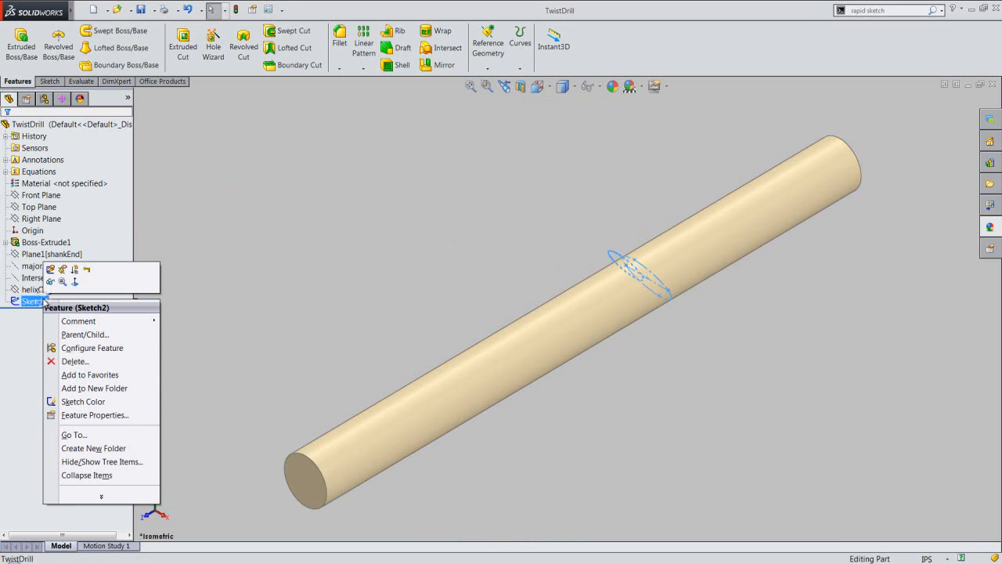
left_click(107, 416)
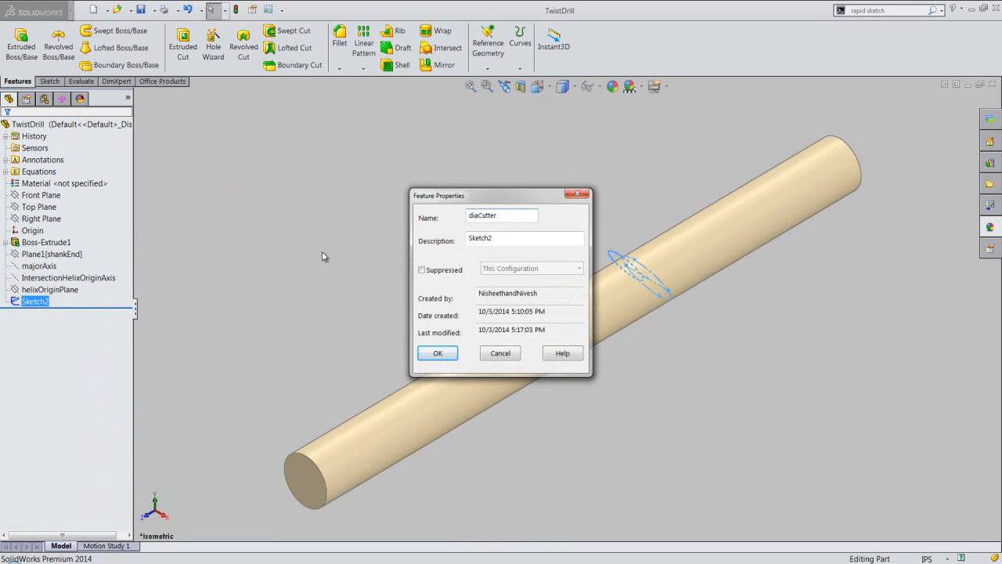
left_click(449, 350)
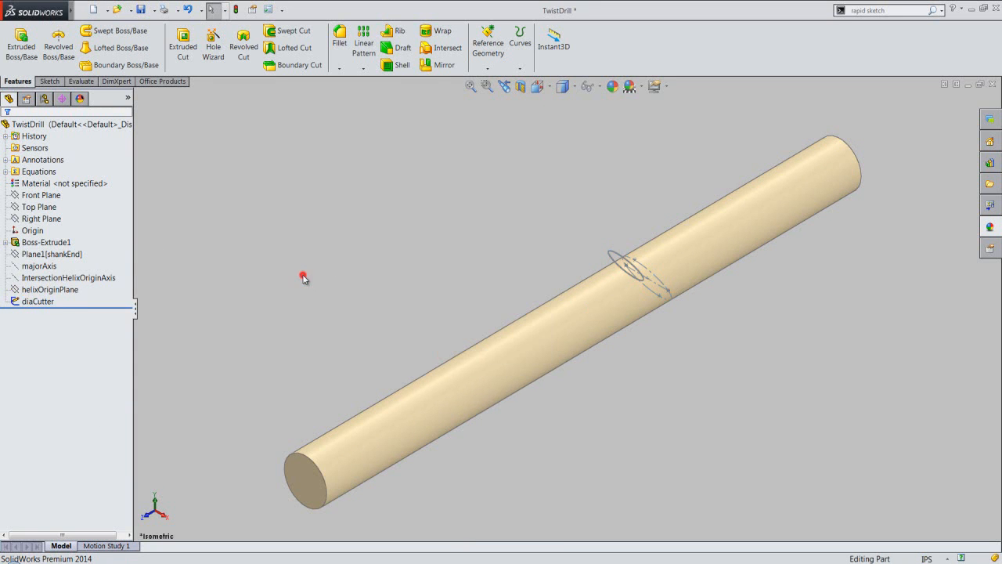
left_click(141, 9)
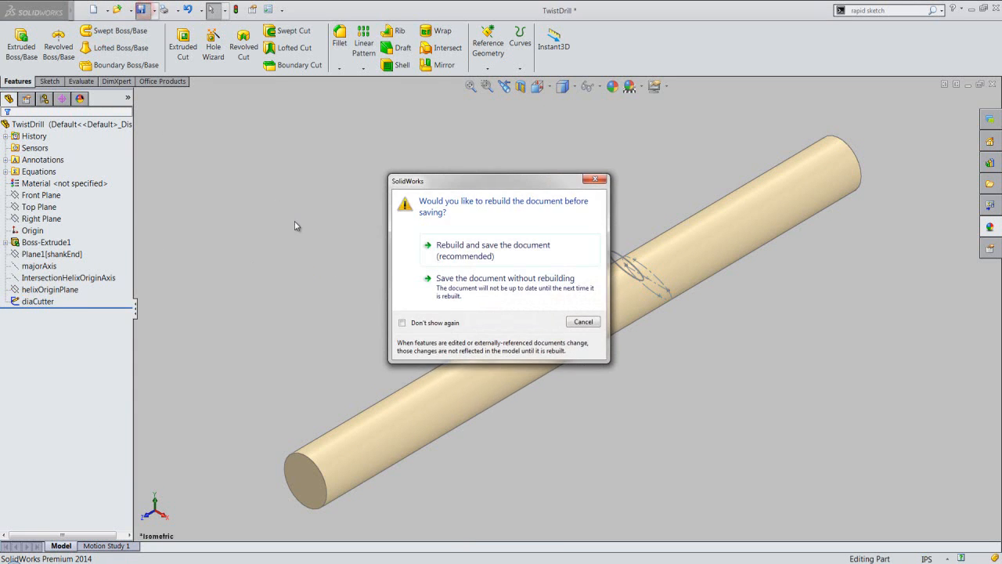
left_click(445, 249)
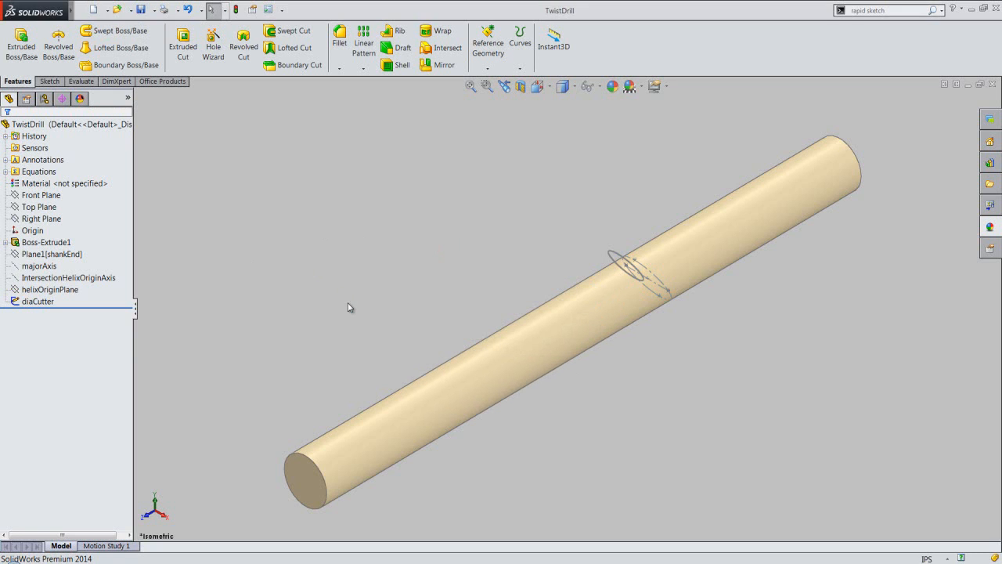
Start a sketch on Plane1[shankEnd] and draw a circle of about 0.154 in radius centred on the origin
left_click(71, 255)
left_click(77, 236)
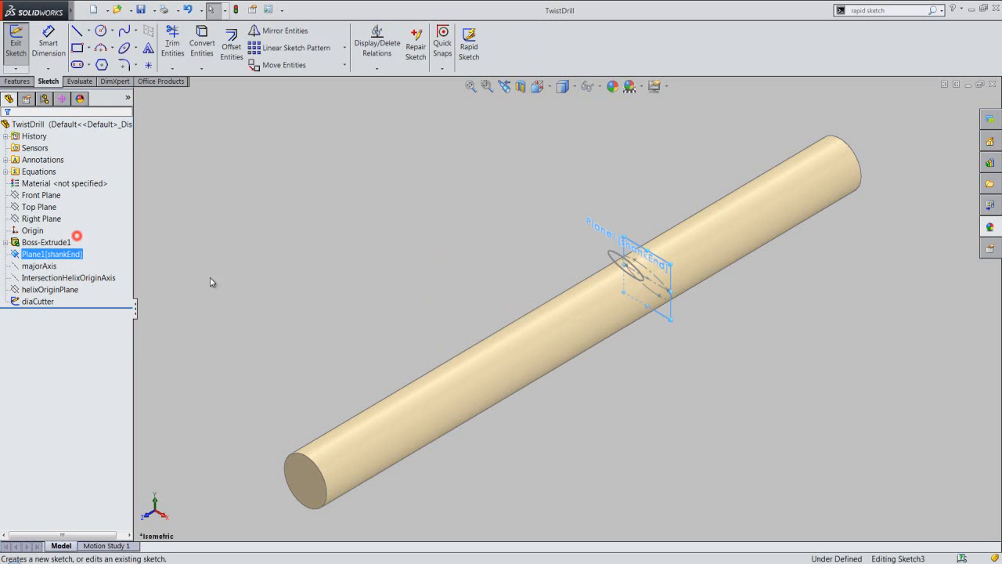
left_click(305, 286)
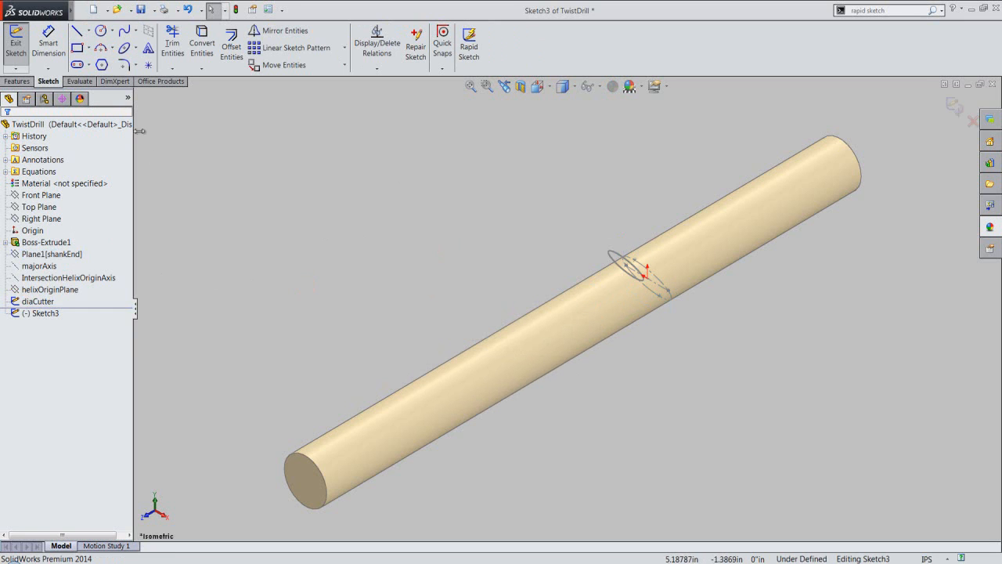
left_click(101, 30)
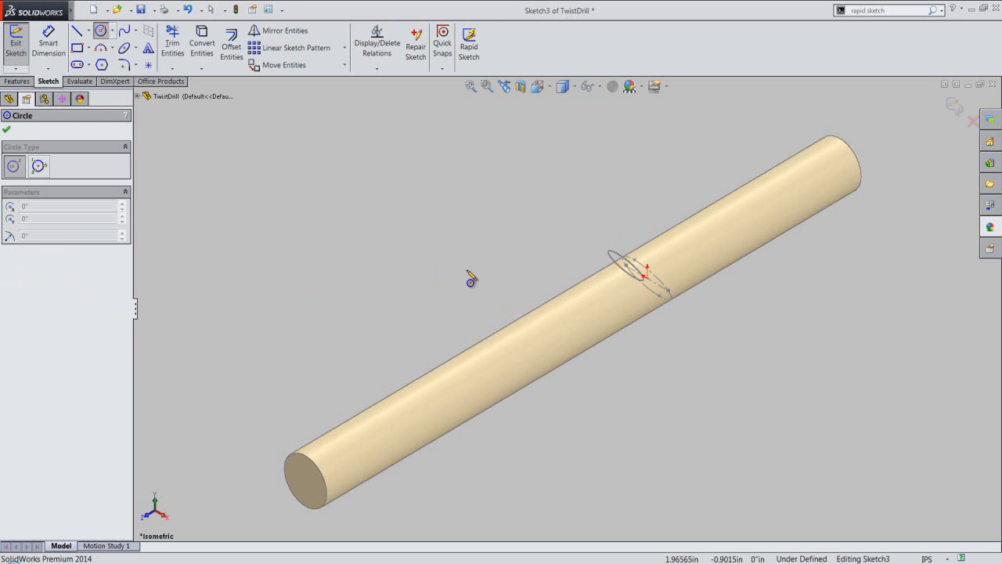
scroll(640, 300, "down", 5)
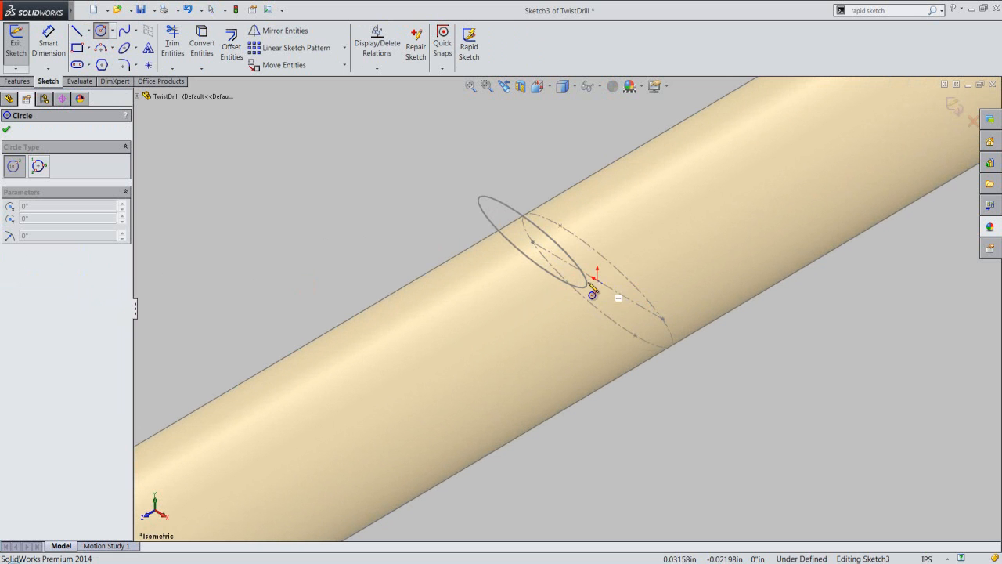
mouse_move(597, 280)
left_mouse_down()
mouse_move(618, 346)
mouse_move(615, 335)
left_mouse_up()
Dimension the diameter of the circle on the shankEnd plane as the global variable "diaMajor"
left_click(49, 43)
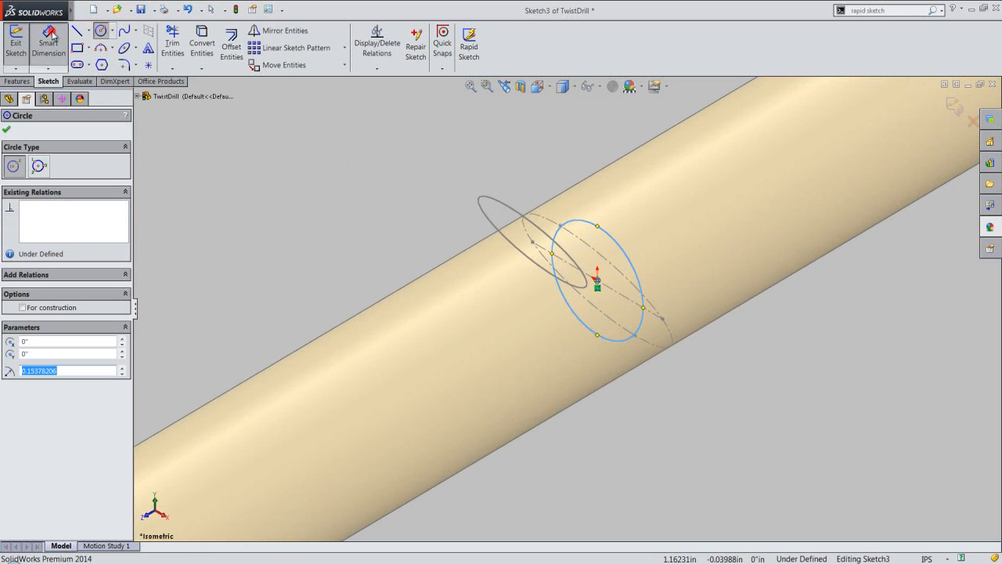
left_click(601, 227)
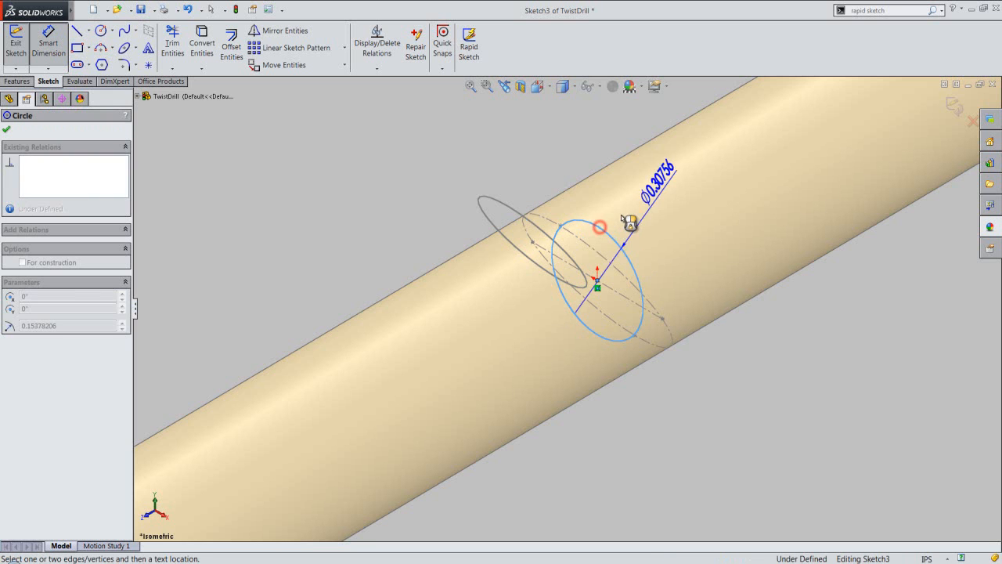
left_click(631, 216)
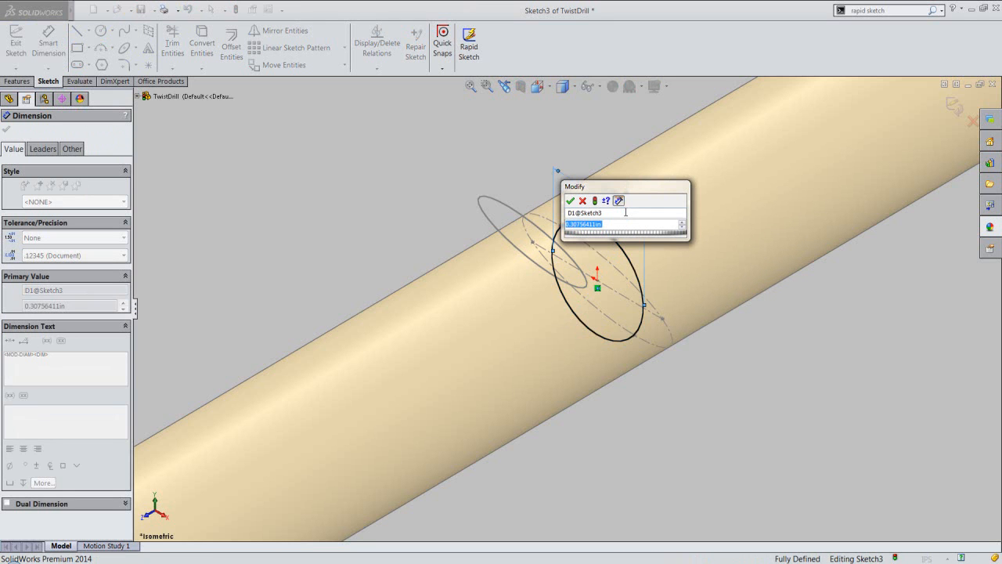
type("=")
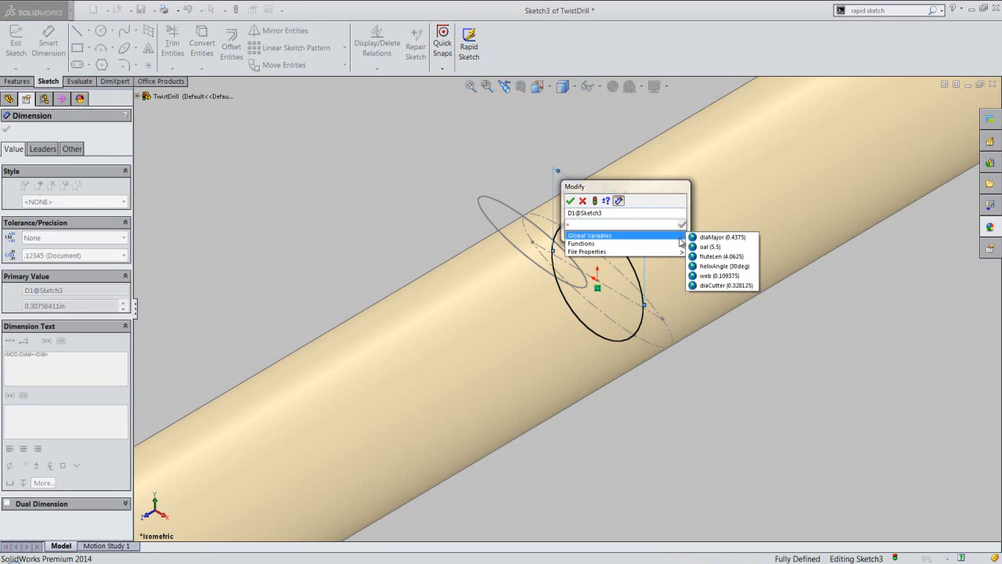
left_click(701, 236)
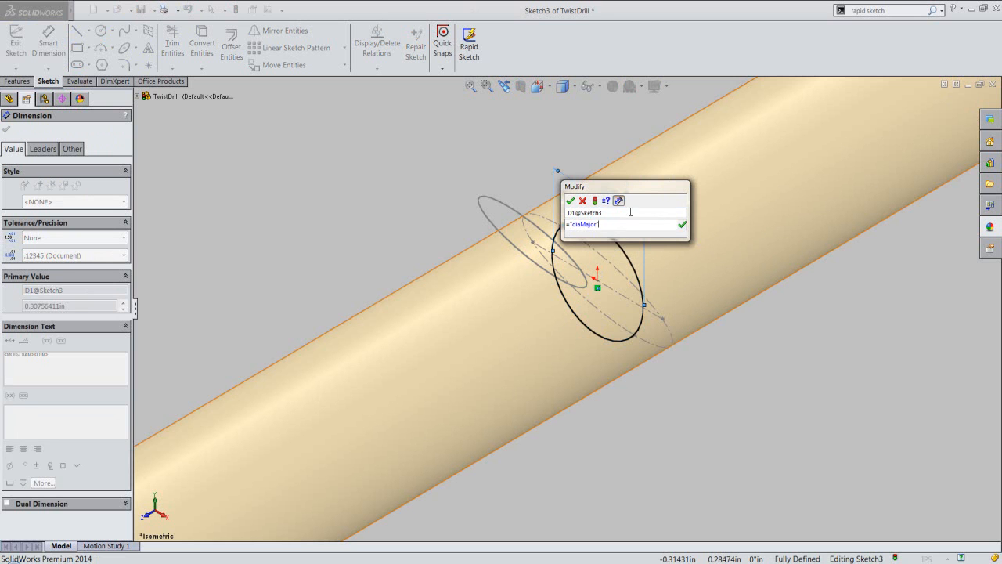
left_click(570, 201)
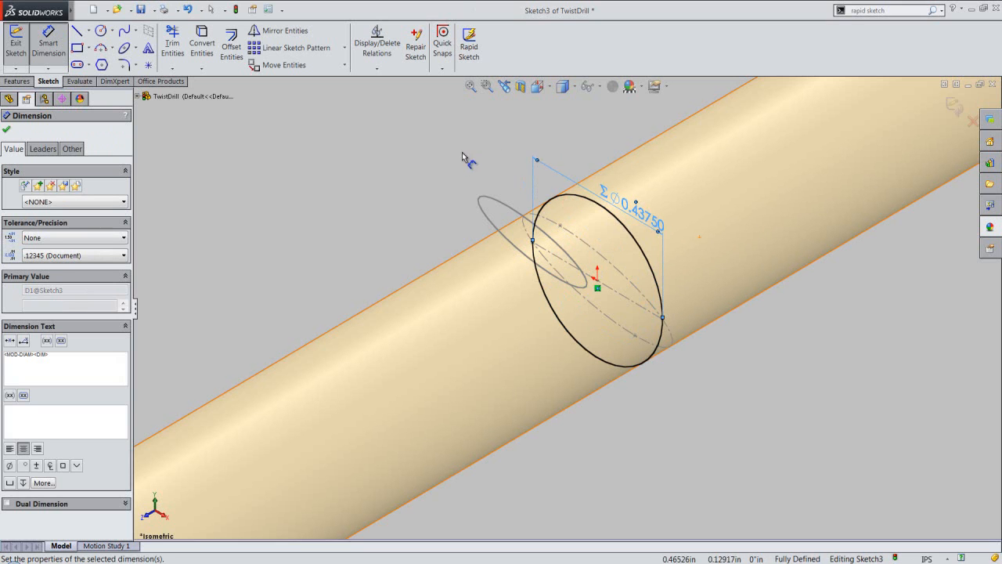
Exit the circle sketch, clear the selection and save the part
left_click(956, 108)
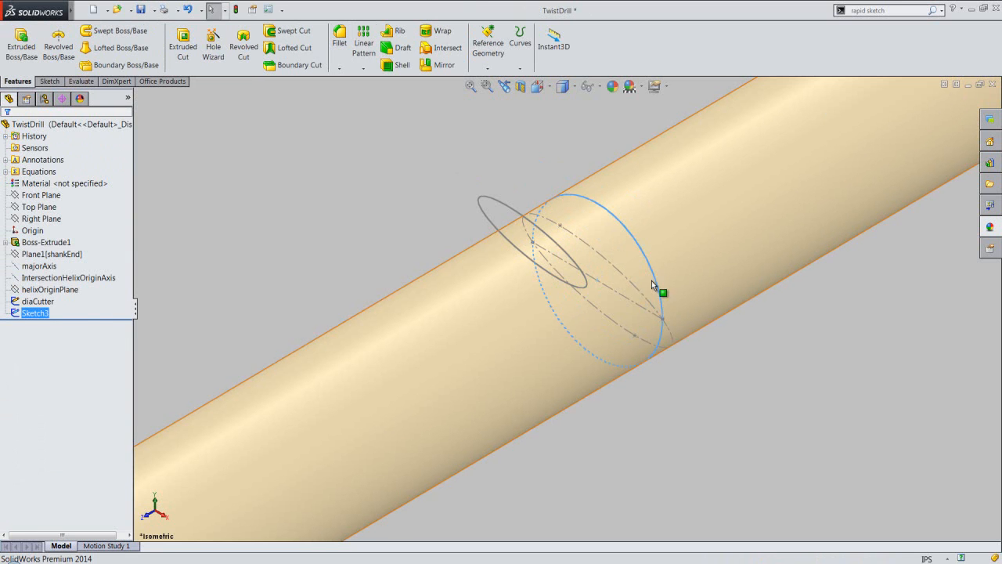
scroll(641, 285, "up", 2)
scroll(641, 285, "up", 3)
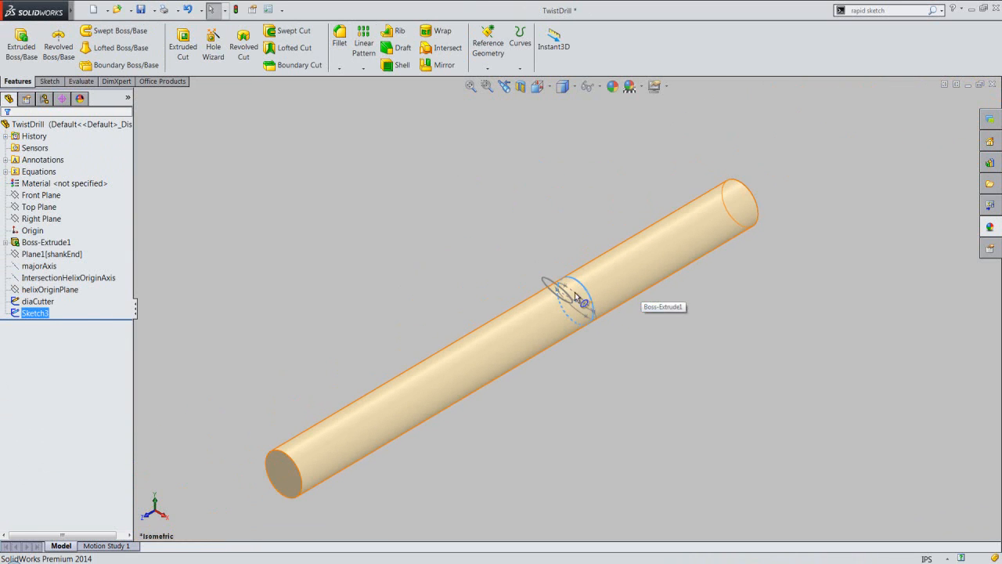
left_click(424, 271)
left_click(141, 9)
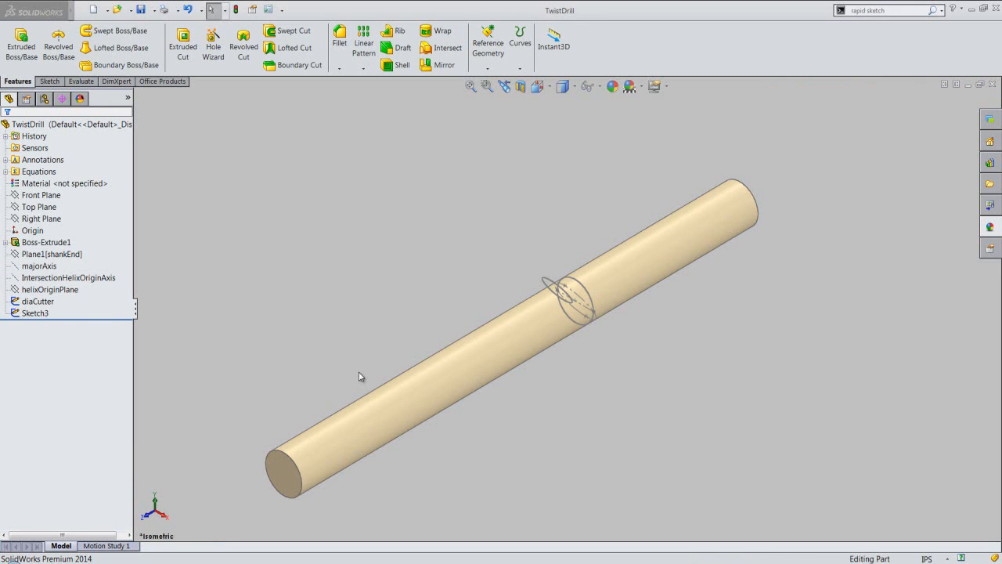
Add a global variable helixPitch with the equation (PI*"diaMajor")/tan("helixAngle")
left_click(359, 374)
left_click(175, 10)
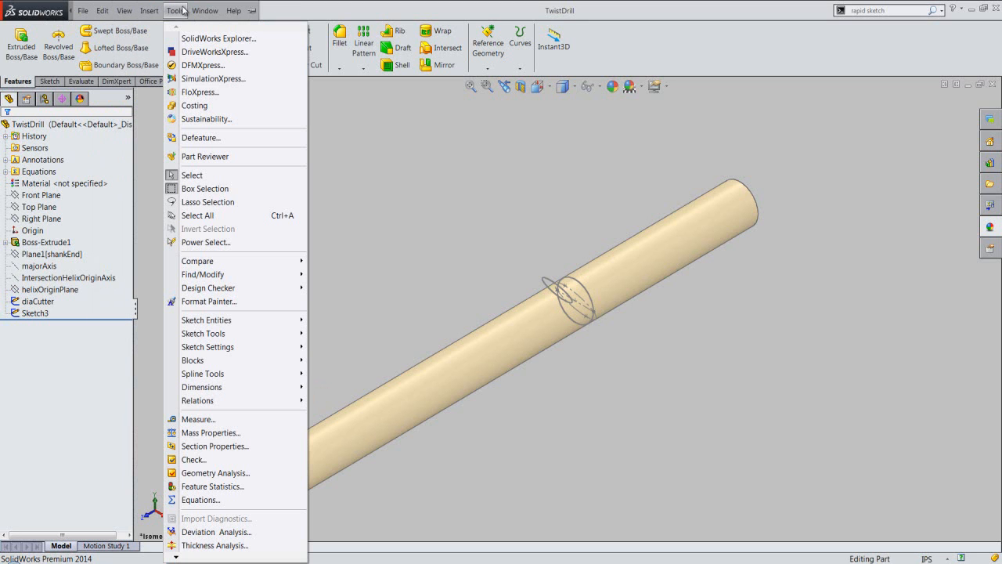
left_click(208, 499)
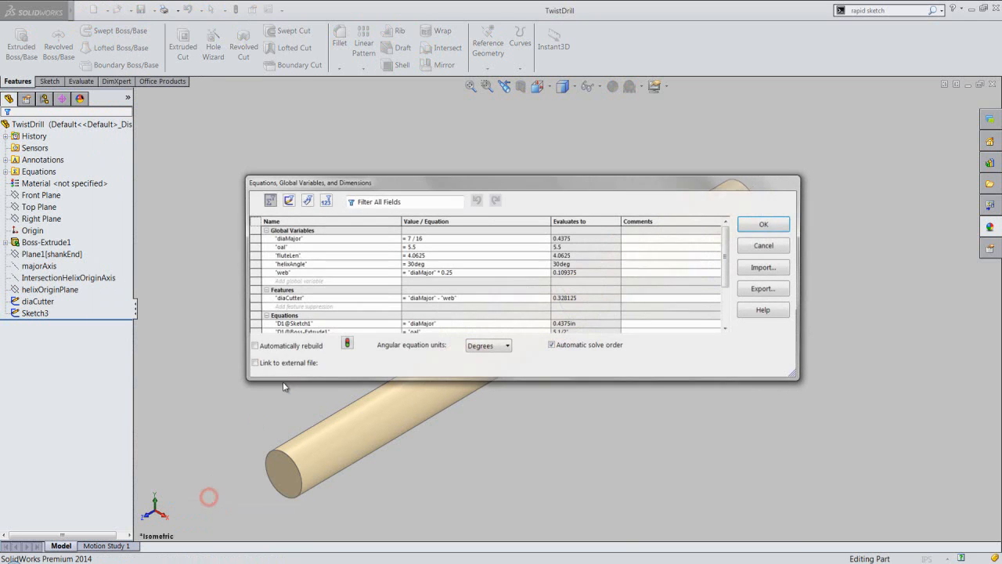
left_click(289, 280)
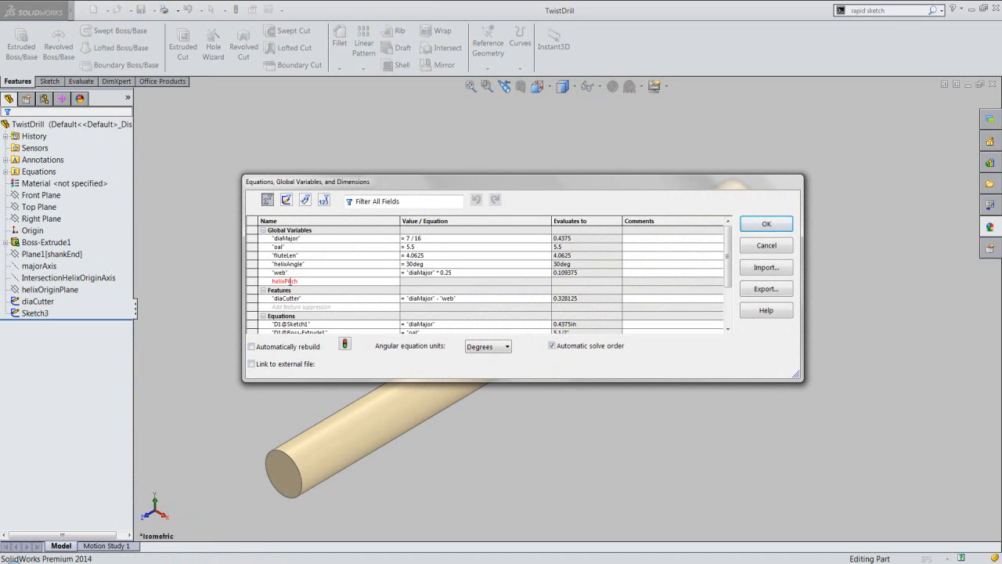
key("Tab")
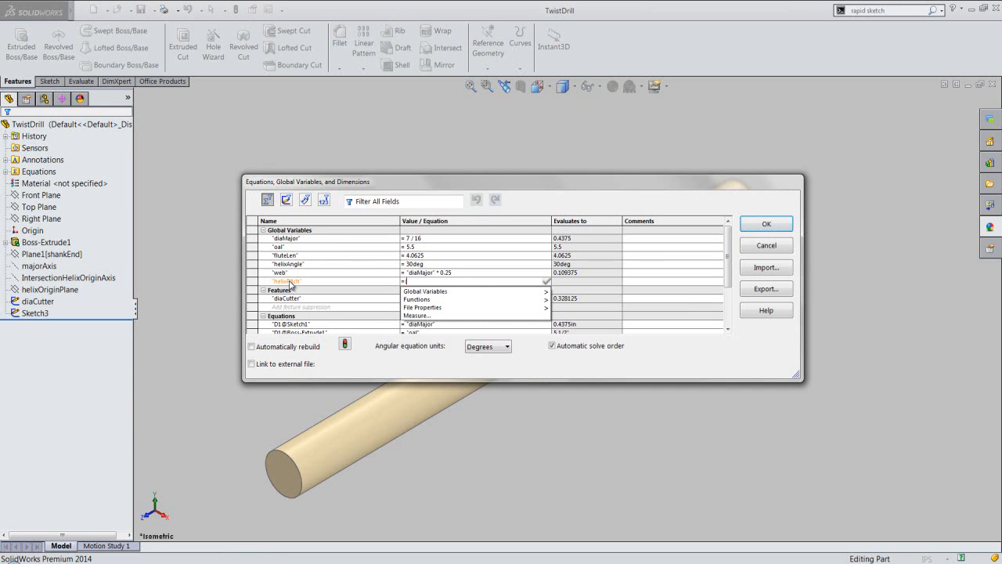
type("(PI*\"diaMajor\")")
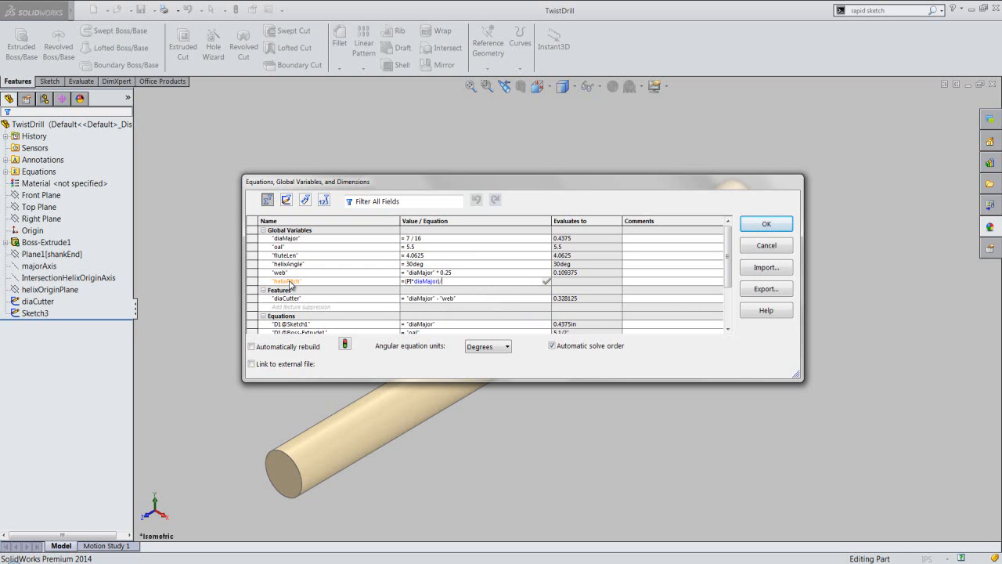
type("/tan(")
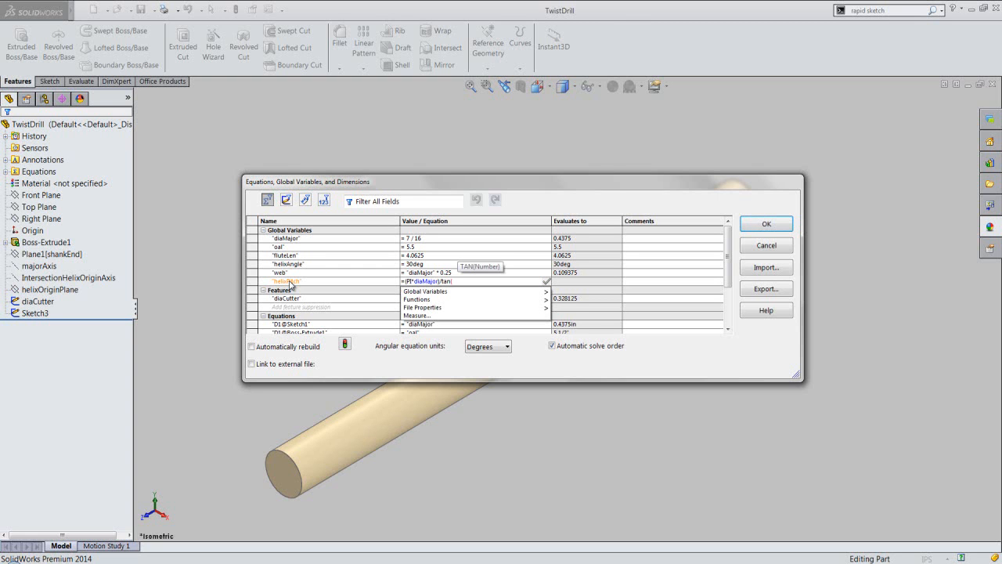
mouse_move(519, 292)
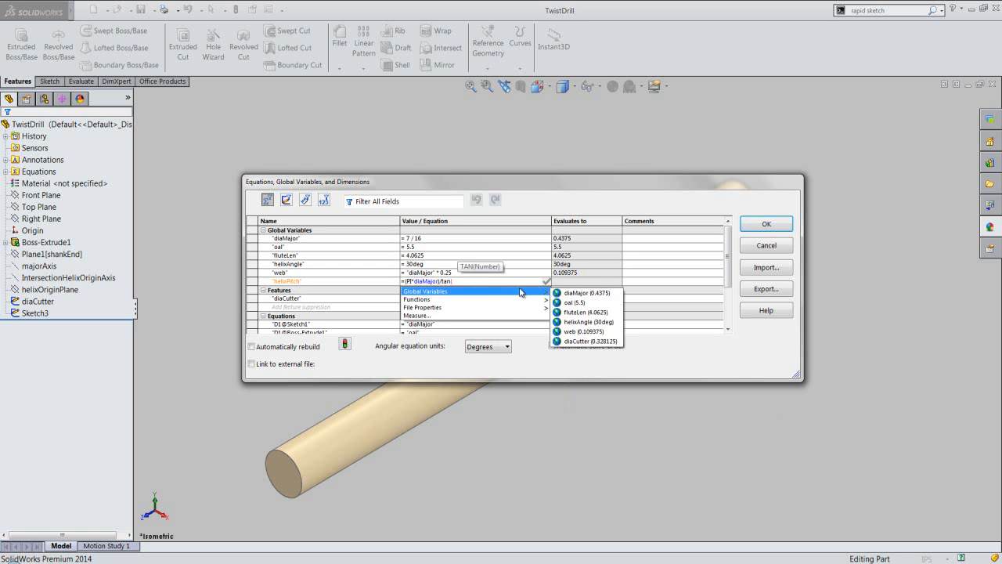
left_click(578, 321)
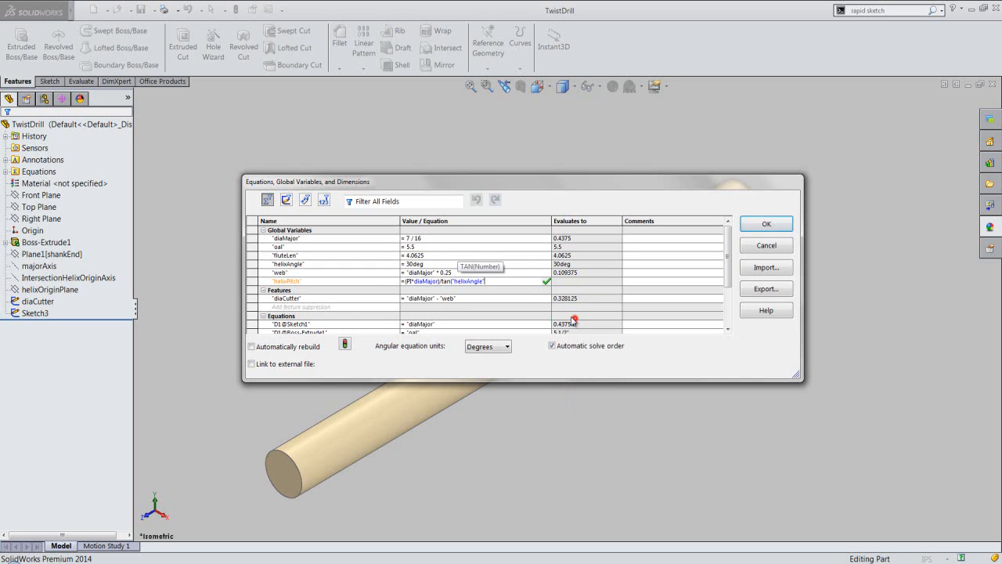
type(")")
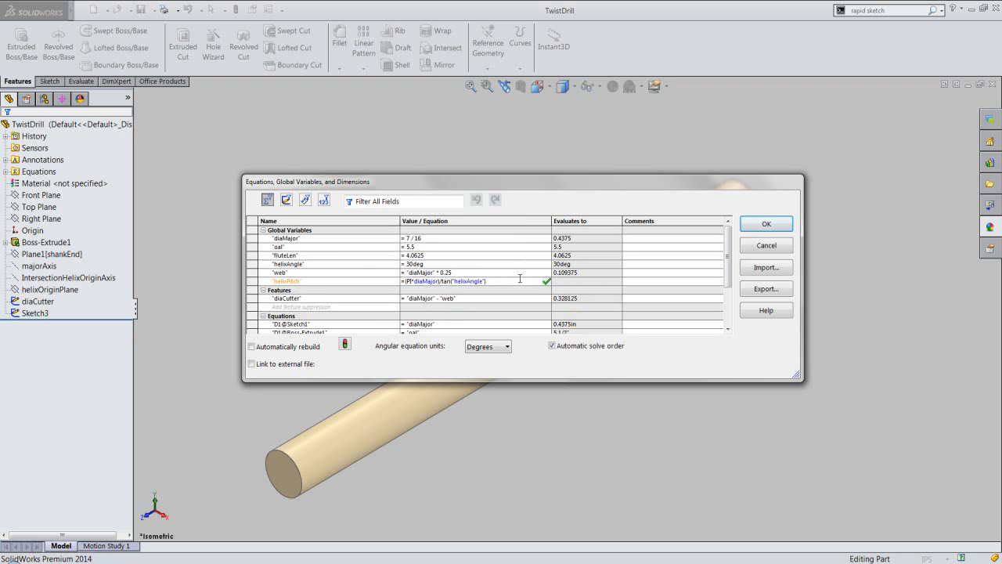
key("Return")
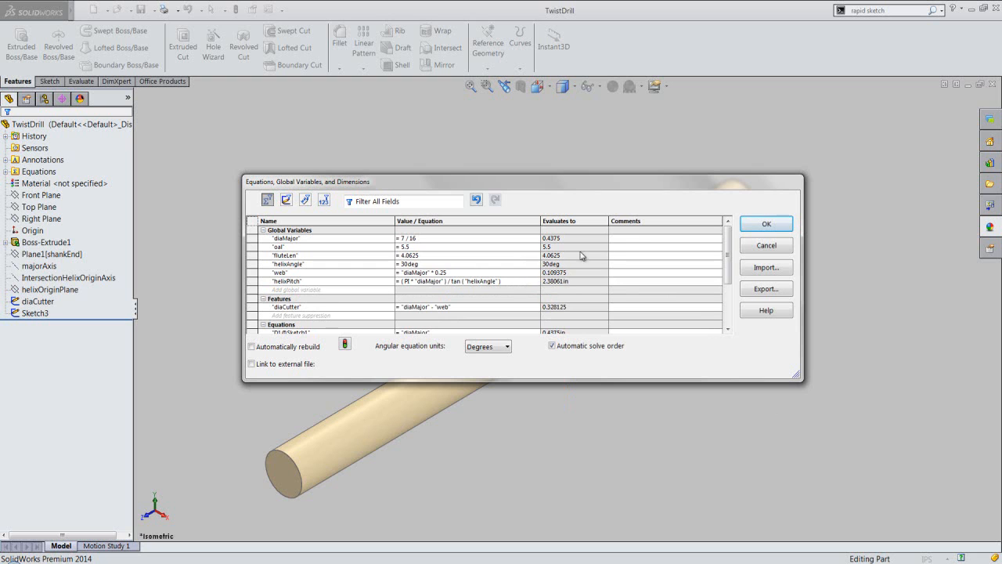
Comment the diaMajor, oal, fluteLen and helixAngle variables with INPUT, accept the equations and save the part
left_click(627, 244)
left_click(629, 256)
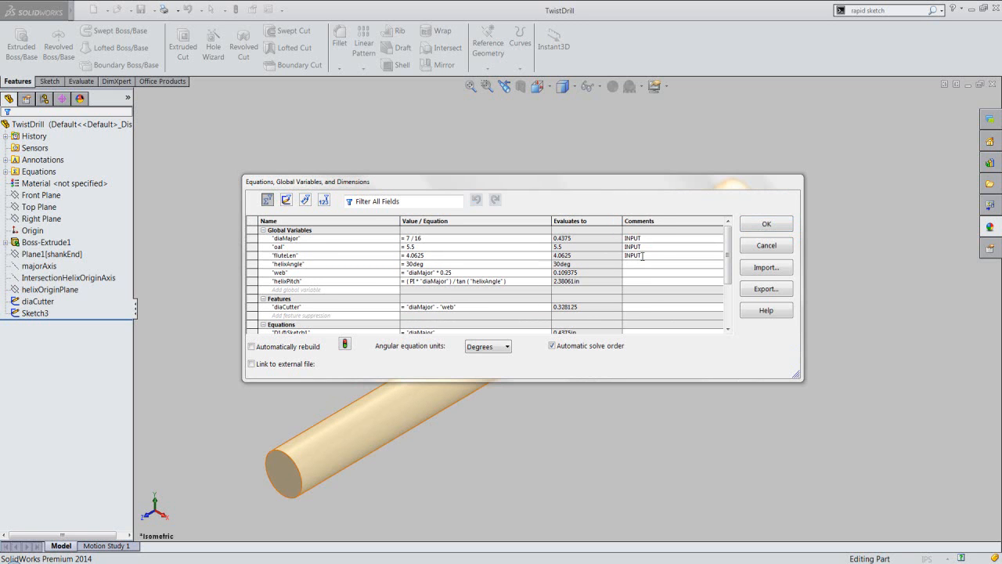
left_click(629, 264)
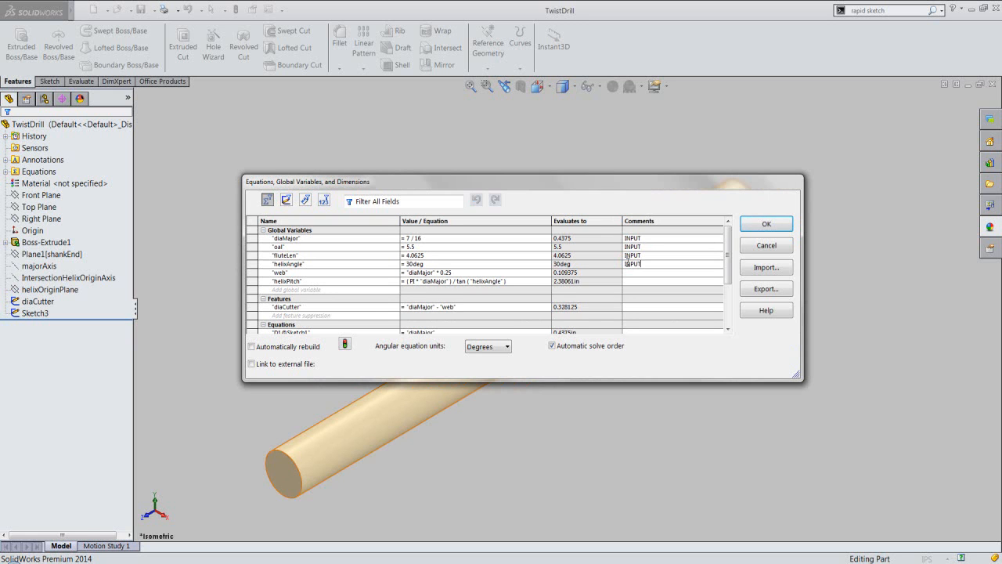
left_click(765, 225)
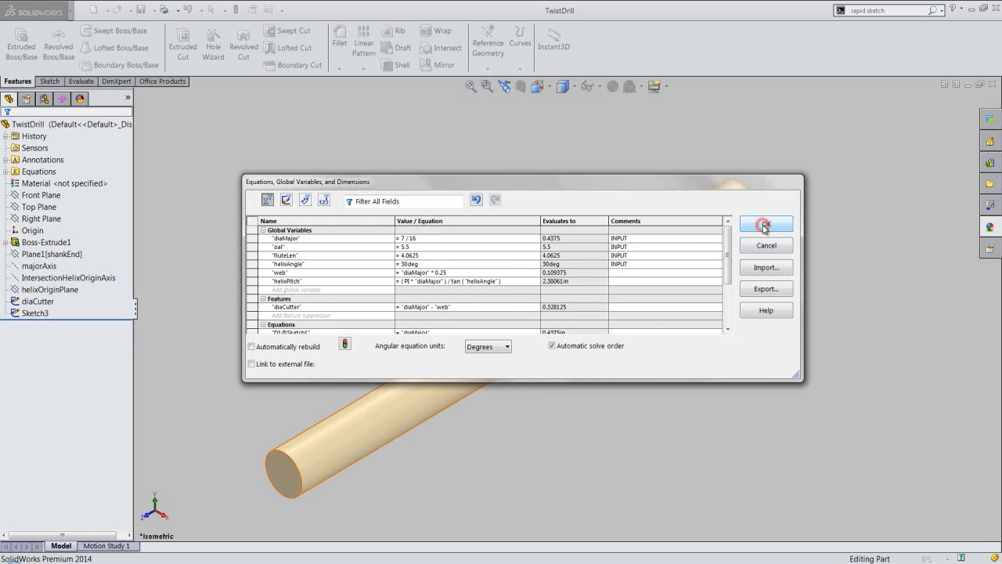
left_click(765, 224)
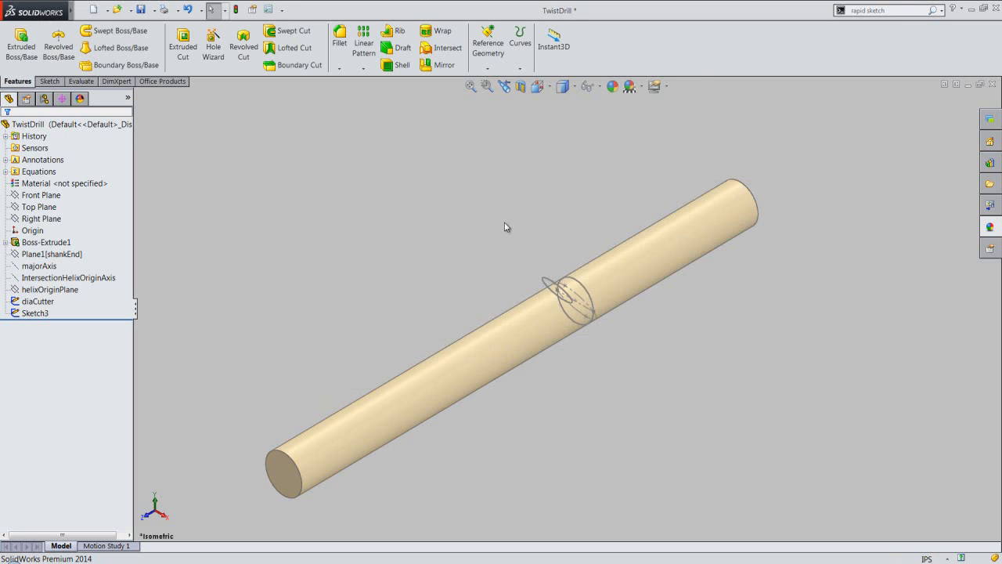
left_click(141, 9)
Start a helix from the diaMajor circle on the shankEnd plane, with reversed direction and defined by Height and Pitch
left_click(521, 68)
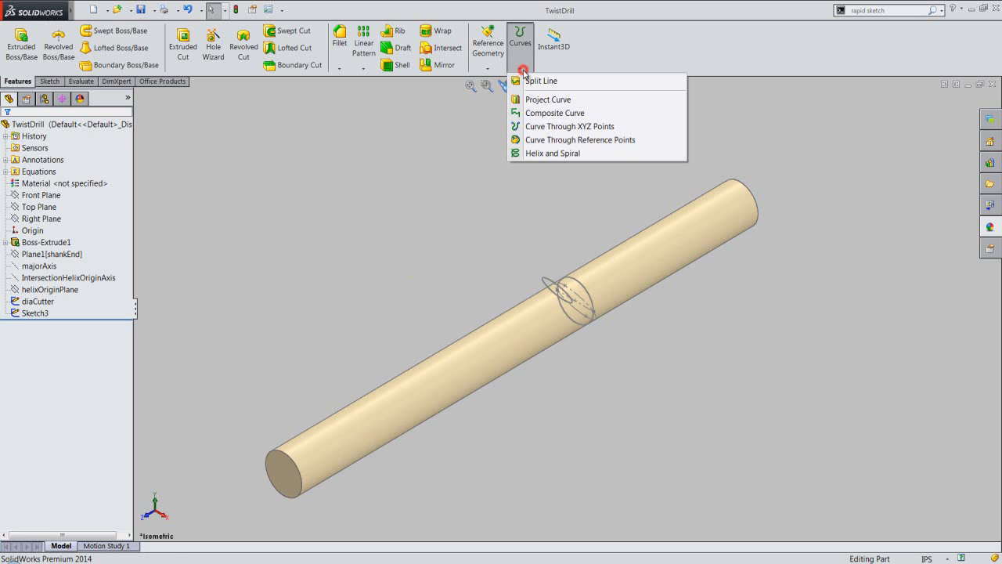
left_click(584, 154)
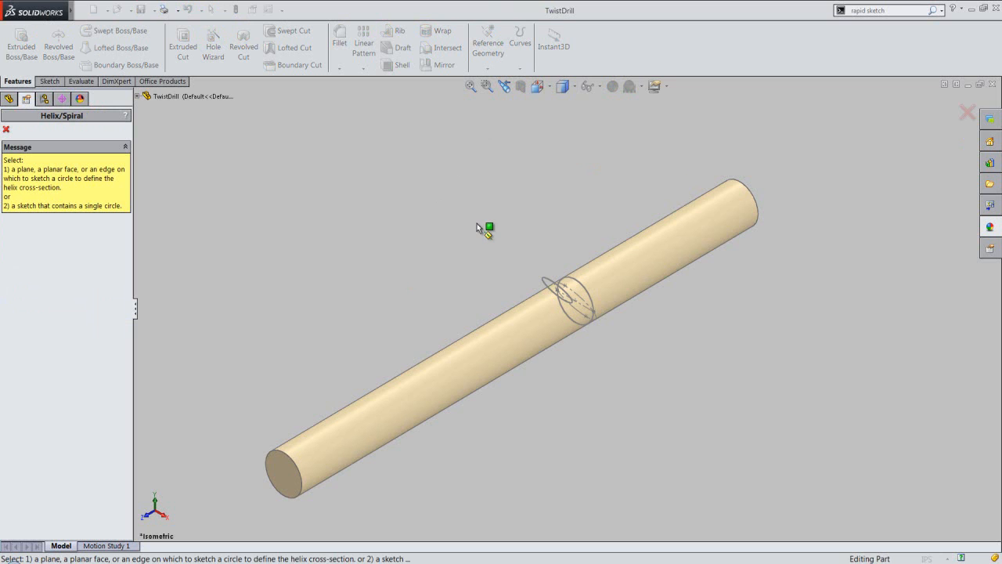
left_click(584, 288)
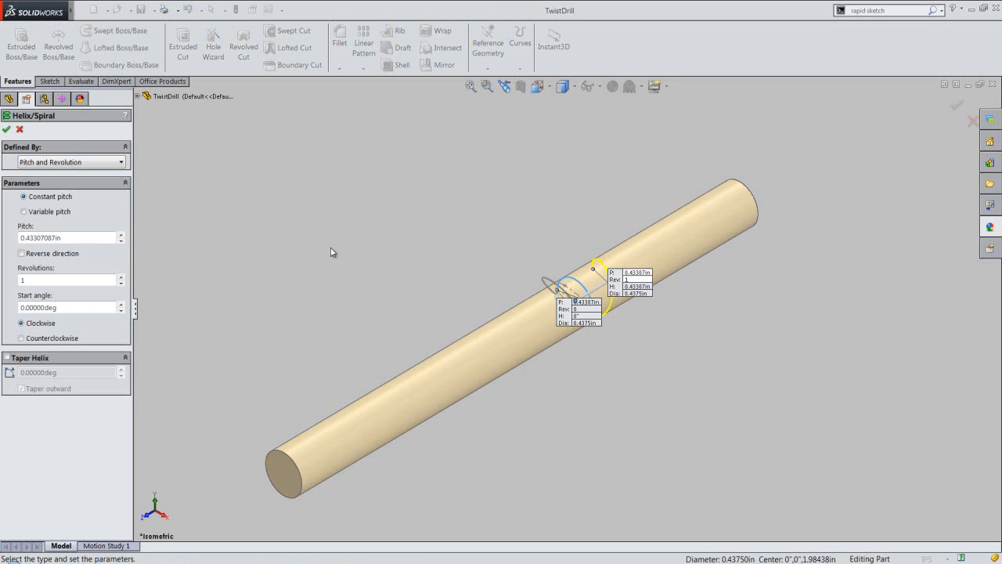
left_click(22, 254)
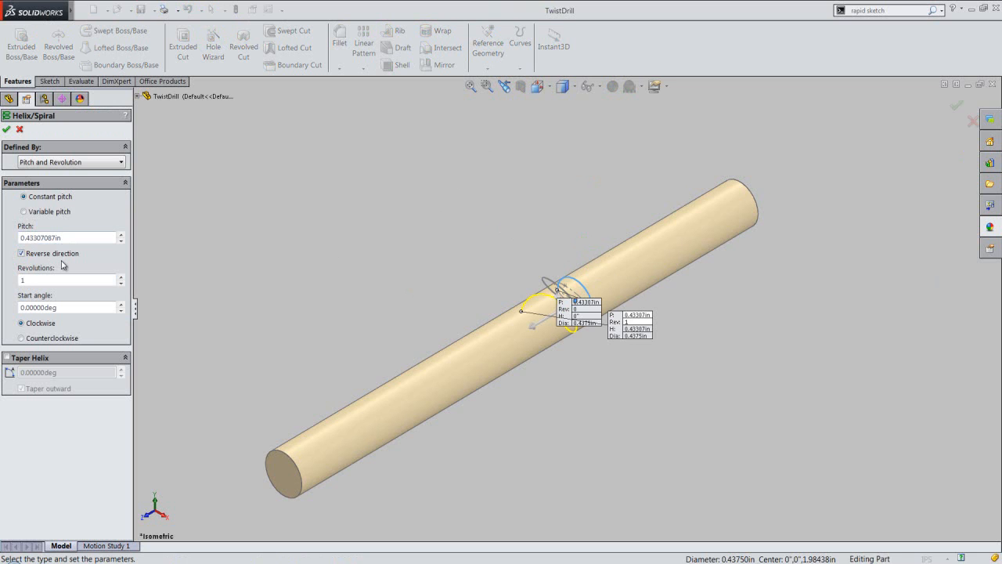
left_click(119, 162)
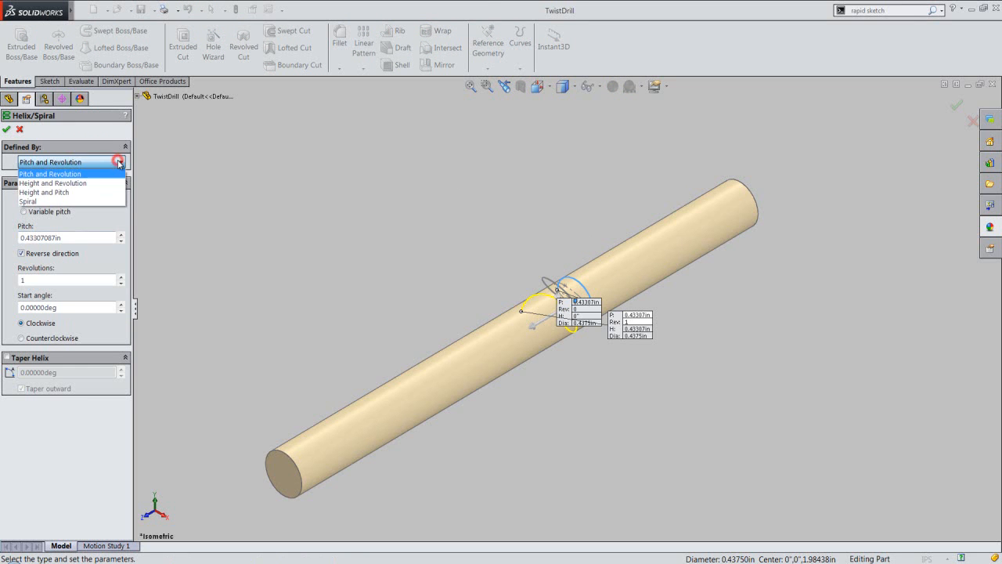
left_click(73, 194)
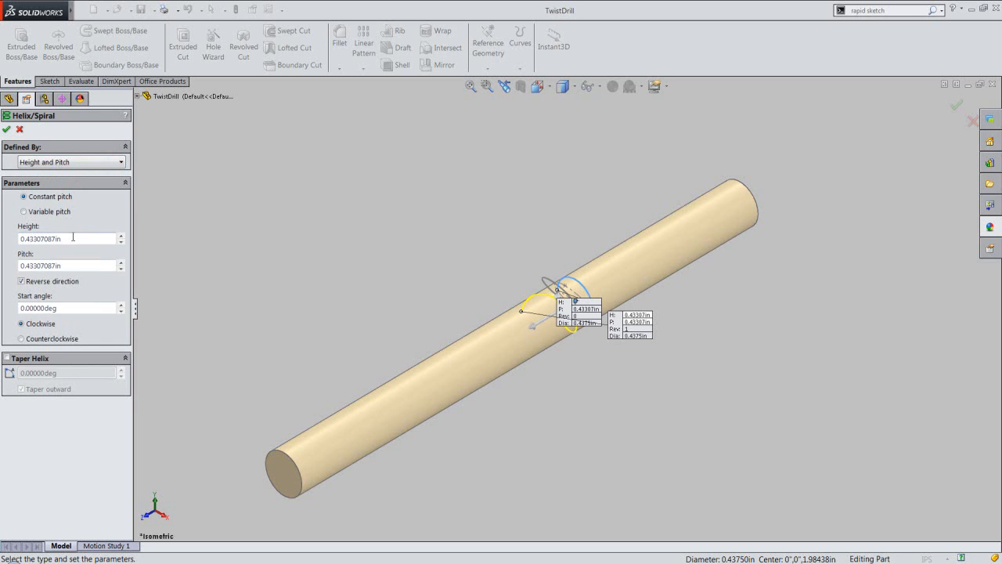
Set the helix height to 4 in, create the helix and save the part
double_click(71, 240)
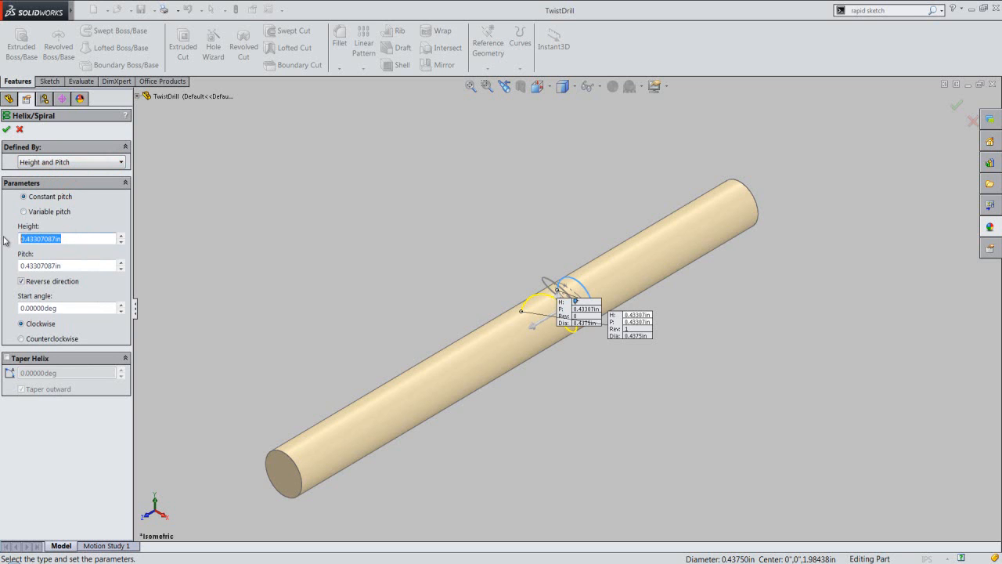
type("4\"")
key("Return")
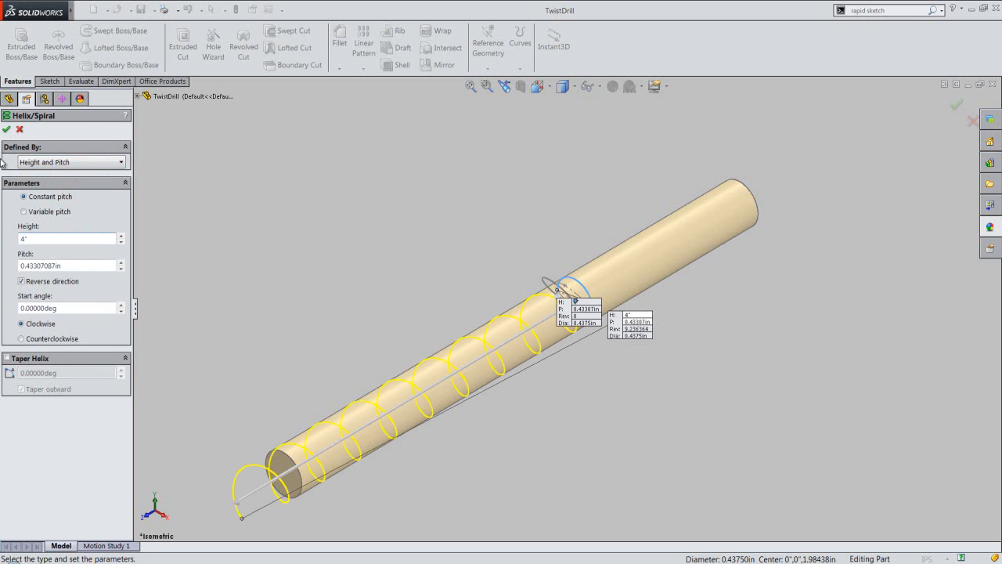
left_click(6, 129)
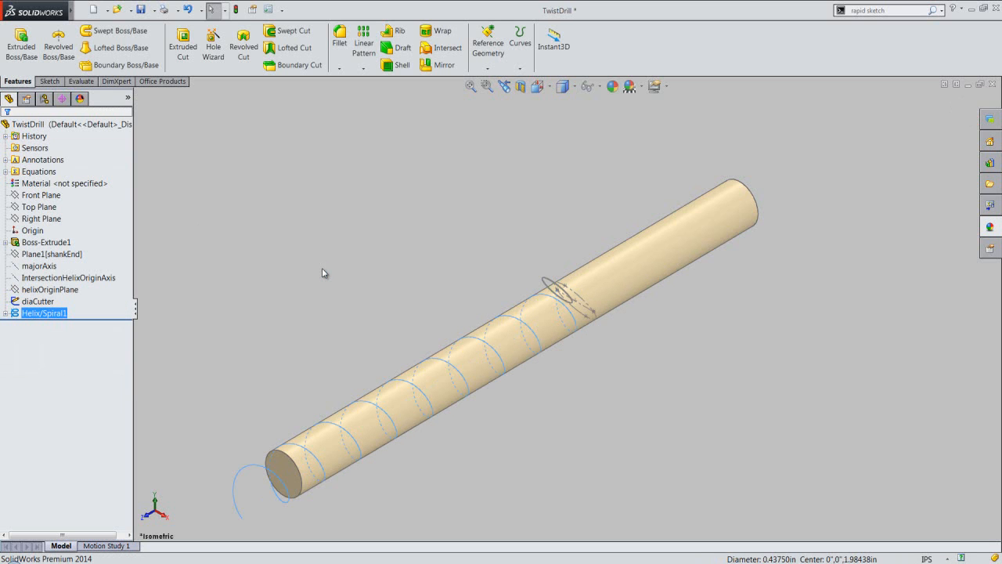
left_click(323, 273)
key("ctrl+s")
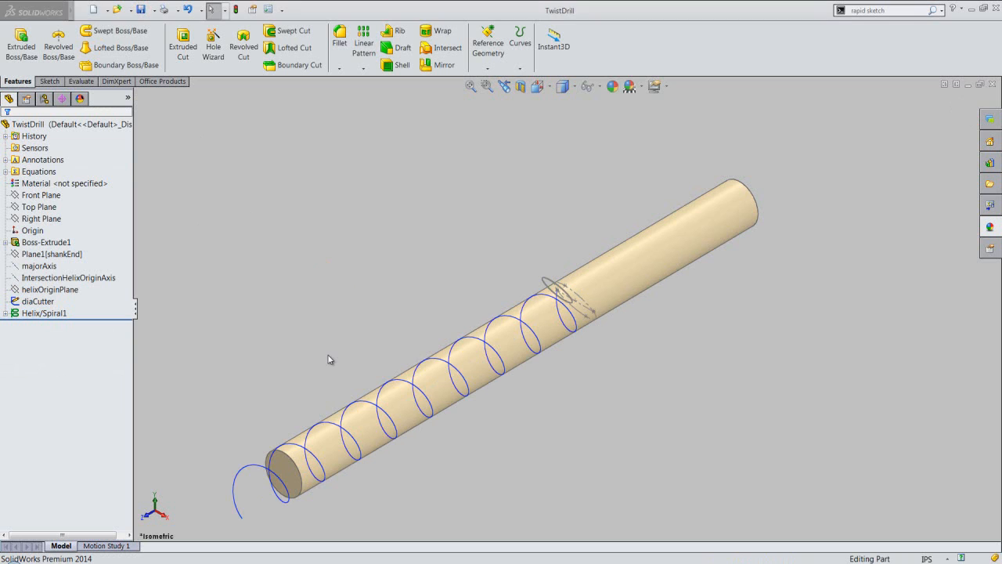
Show the helix dimensions and add an equation setting the helix's pitch to the global variable "helixPitch"
left_click(37, 314)
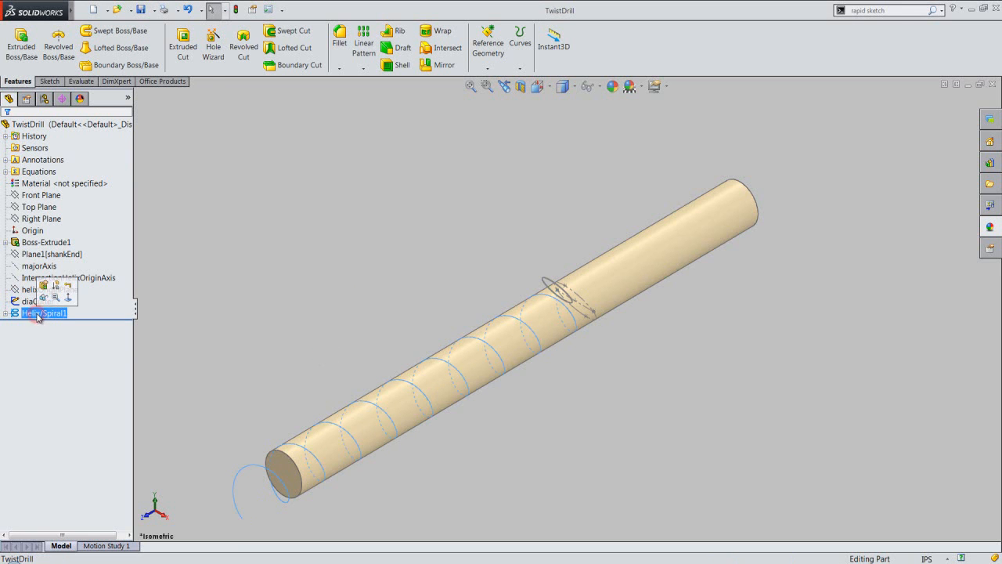
double_click(37, 313)
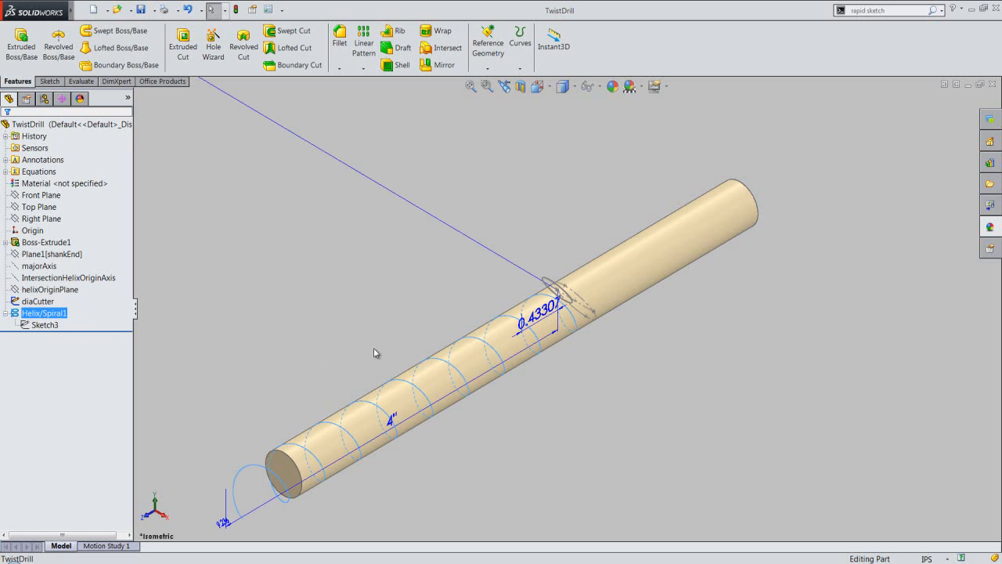
mouse_move(71, 14)
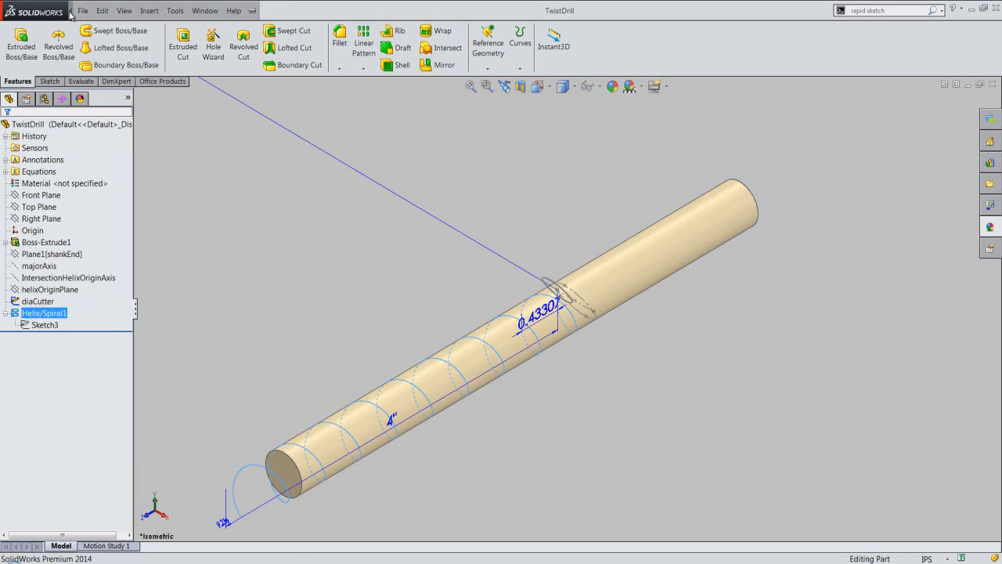
left_click(175, 10)
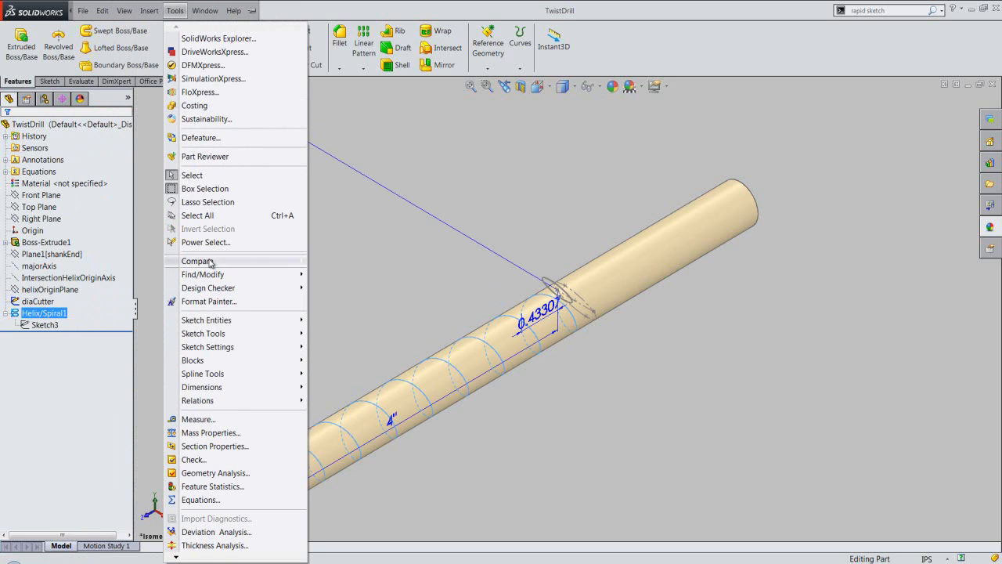
left_click(213, 499)
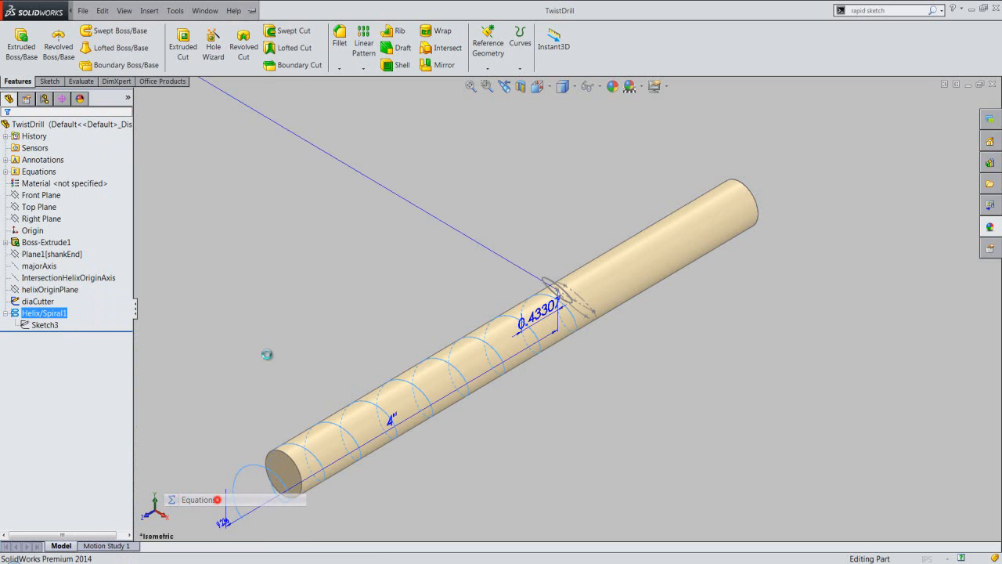
left_click_drag(449, 177, 246, 57)
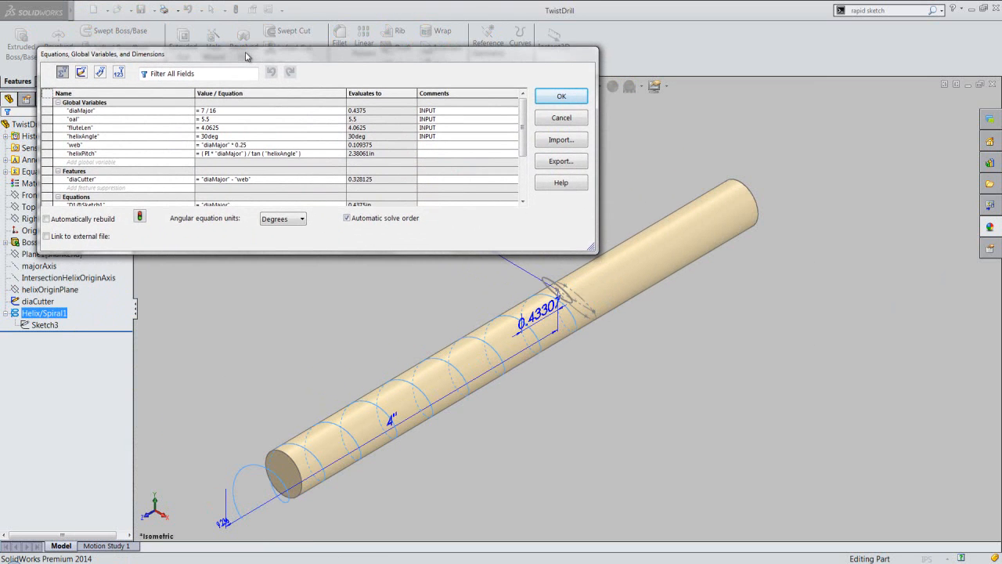
left_click_drag(522, 133, 519, 196)
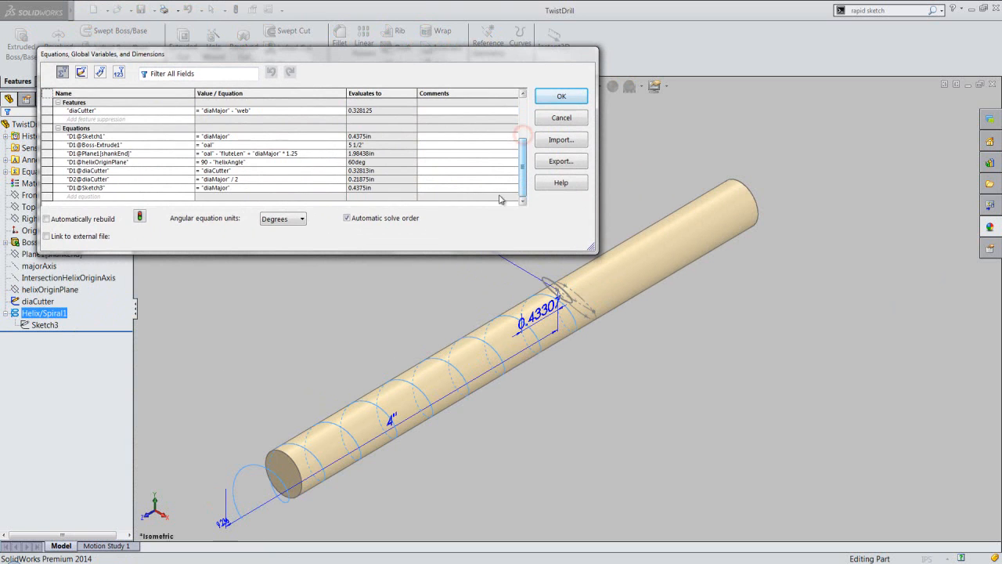
left_click(94, 196)
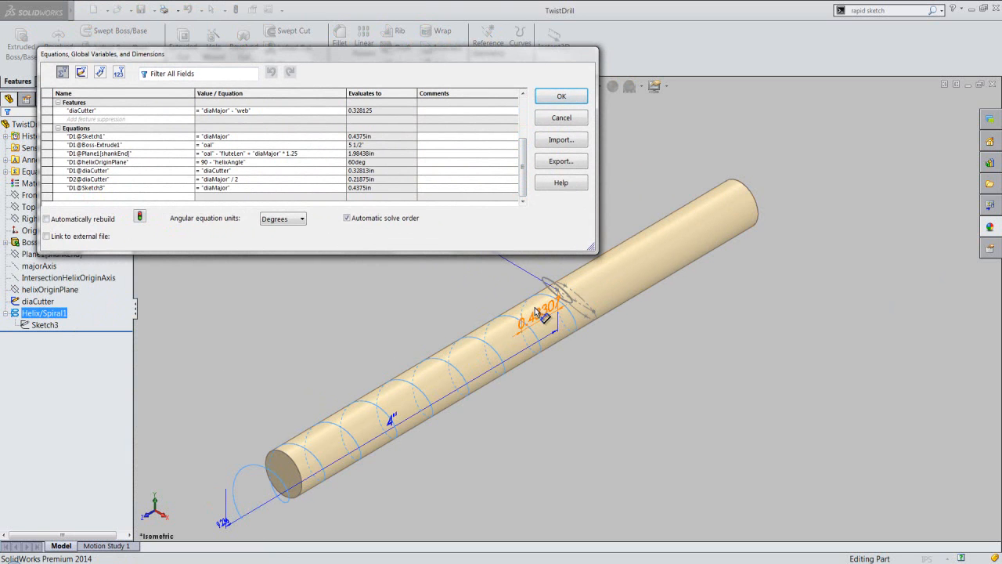
left_click(538, 310)
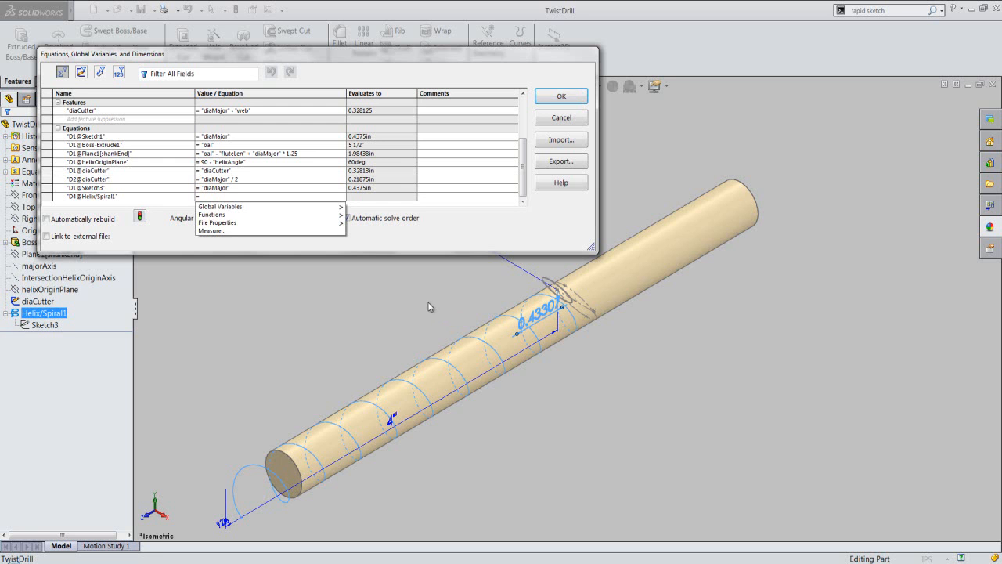
mouse_move(338, 206)
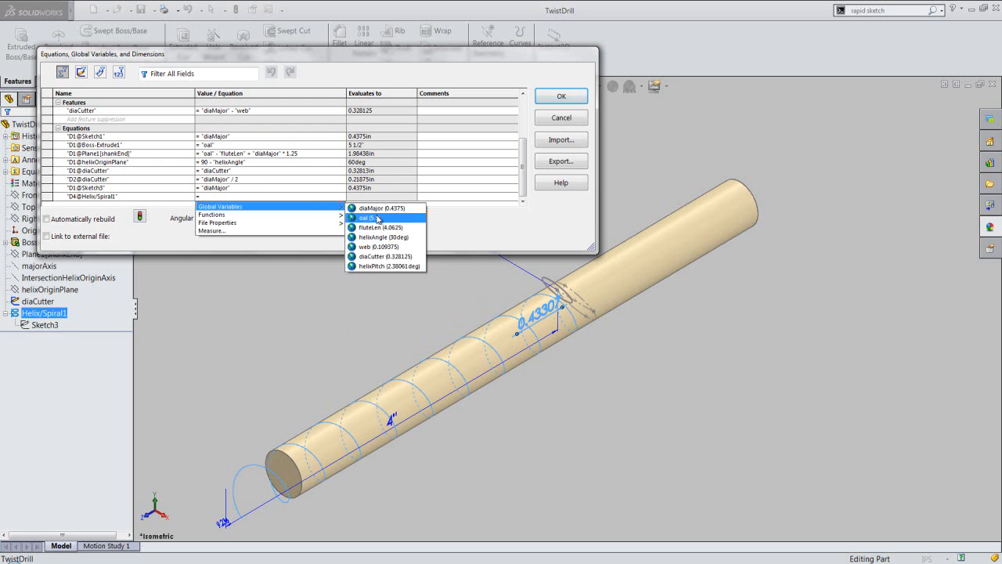
left_click(391, 265)
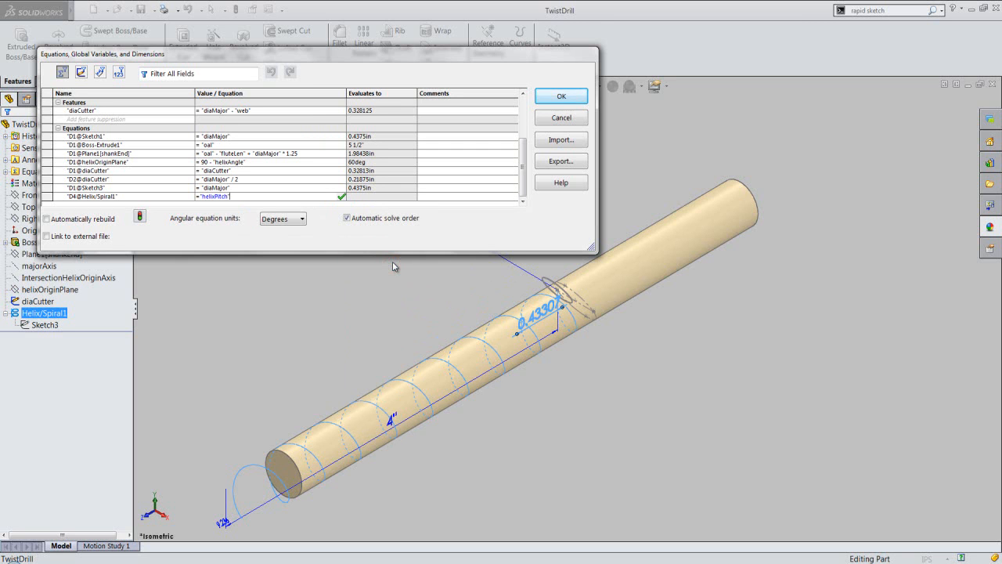
left_click(342, 197)
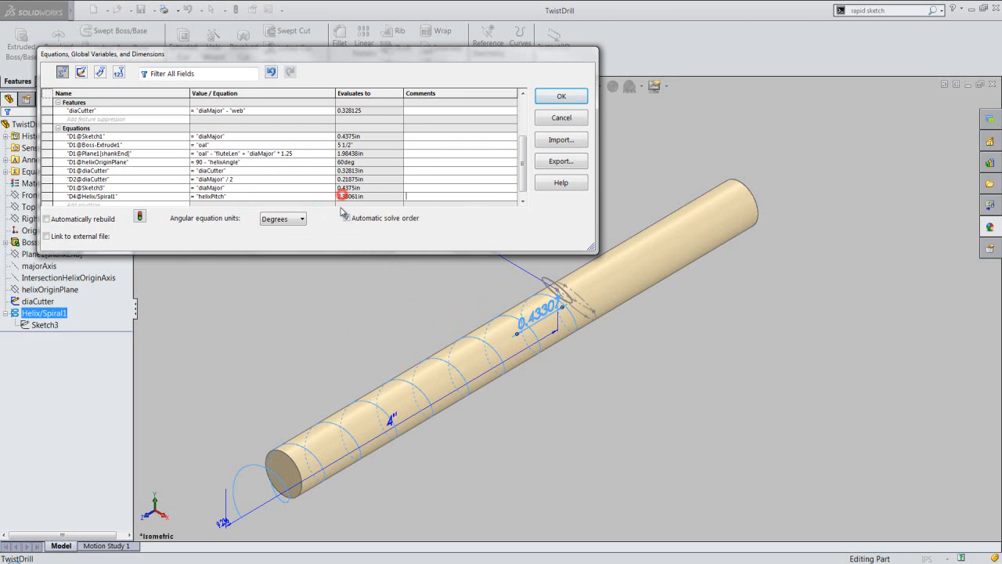
Add an equation setting the helix's height to "fluteLen" + "diaMajor"
scroll(515, 180, "down", 1)
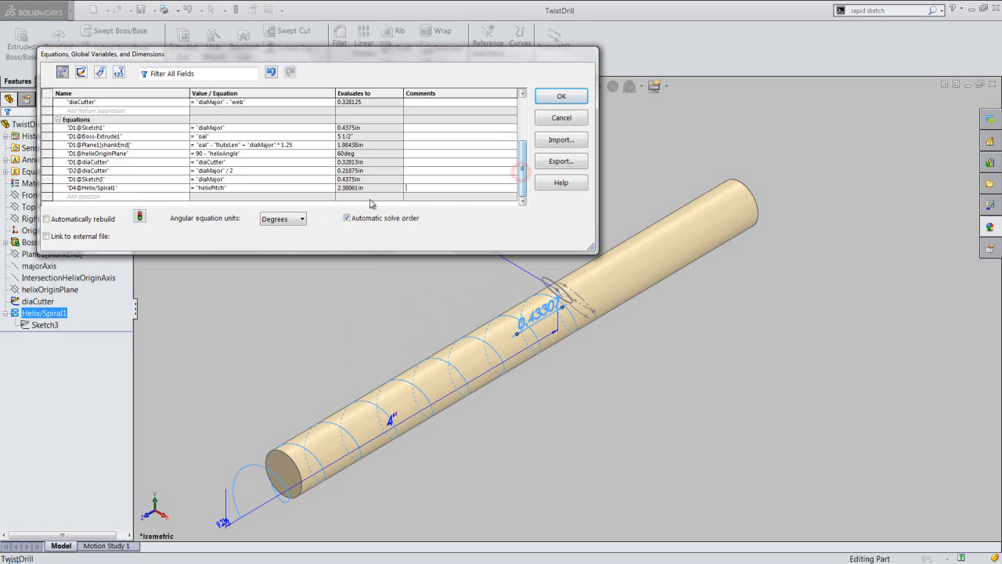
left_click(108, 195)
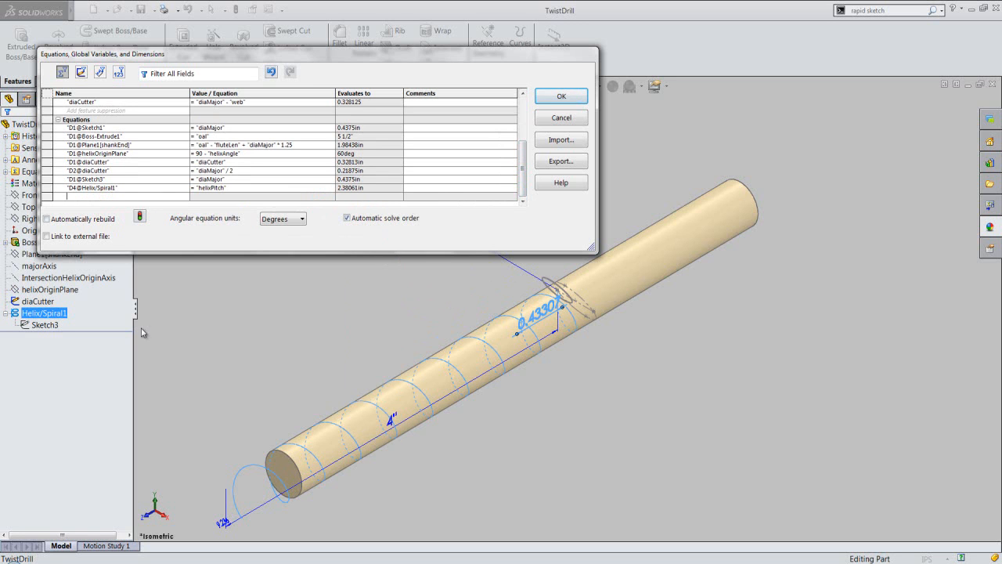
left_click(252, 503)
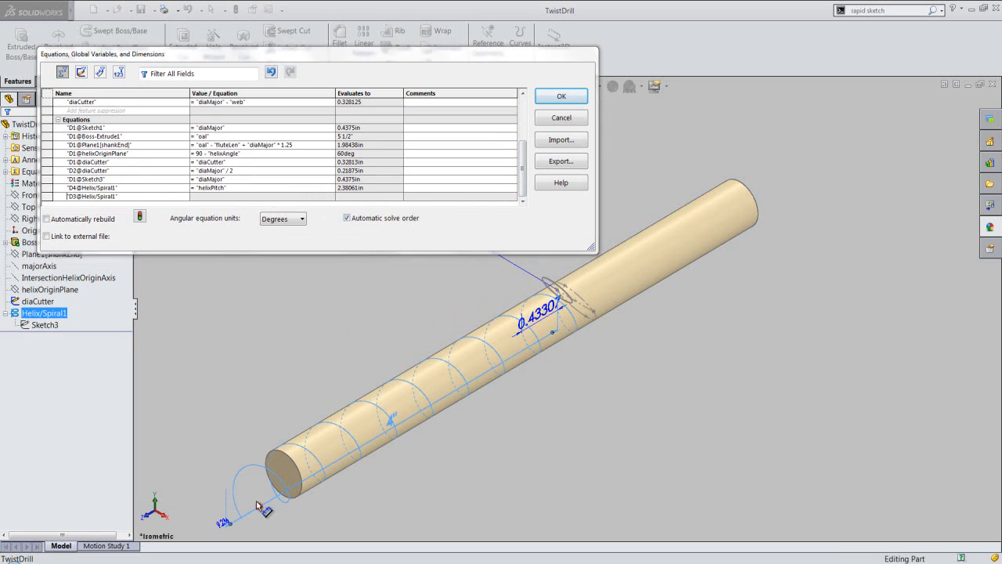
mouse_move(277, 209)
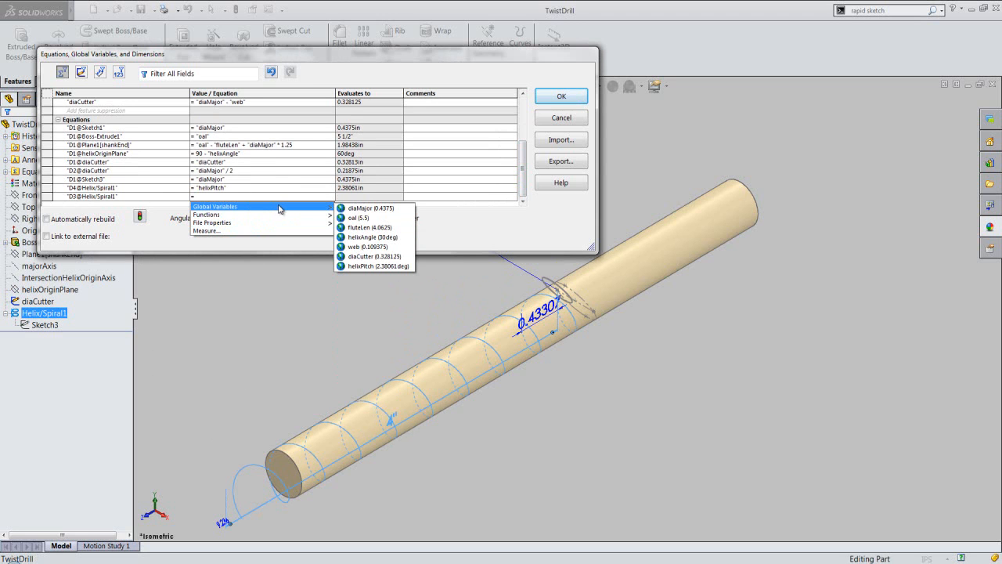
left_click(364, 227)
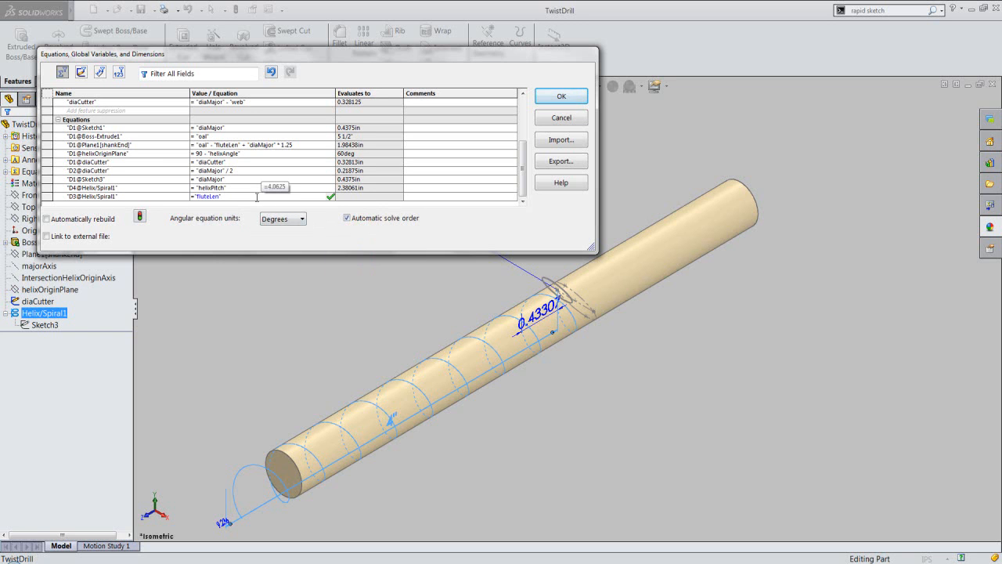
type("+")
mouse_move(288, 208)
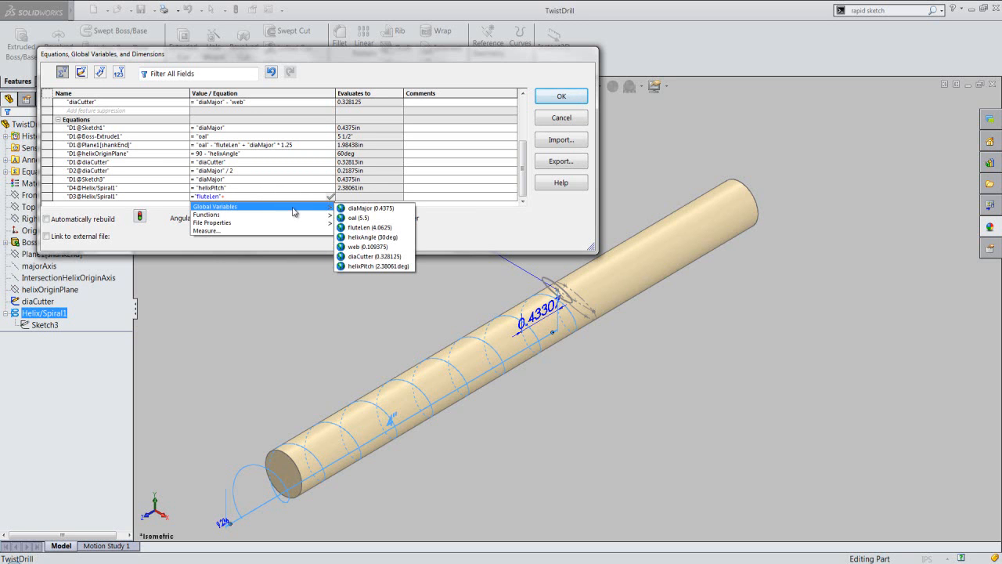
left_click(353, 209)
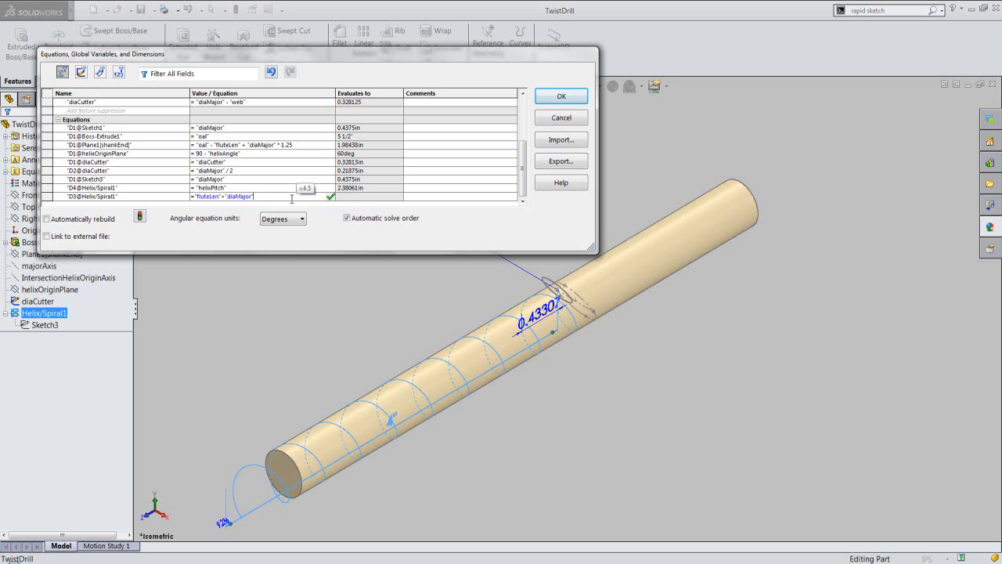
left_click(330, 197)
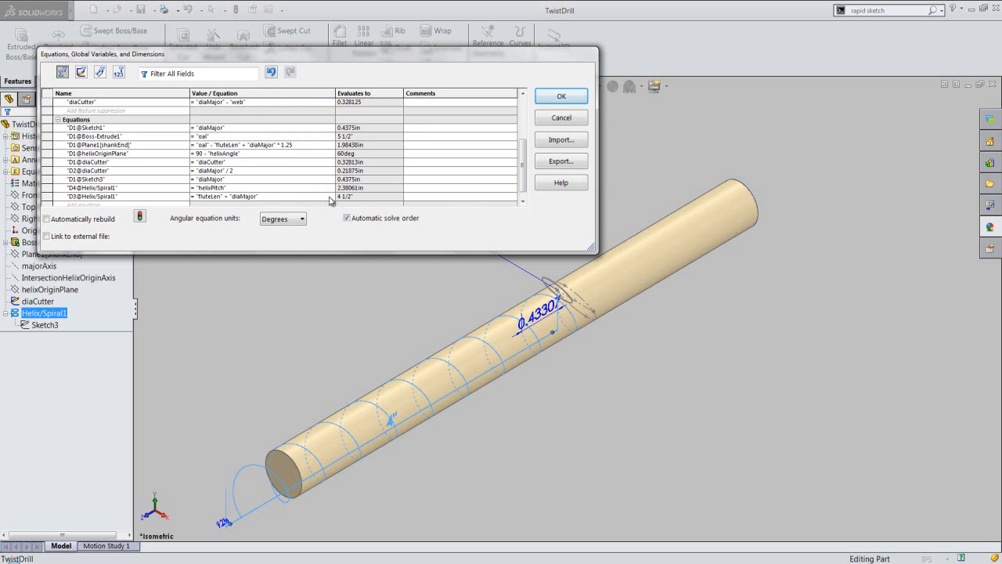
Accept the helix equations, fit the model in view and save the part
left_click(553, 101)
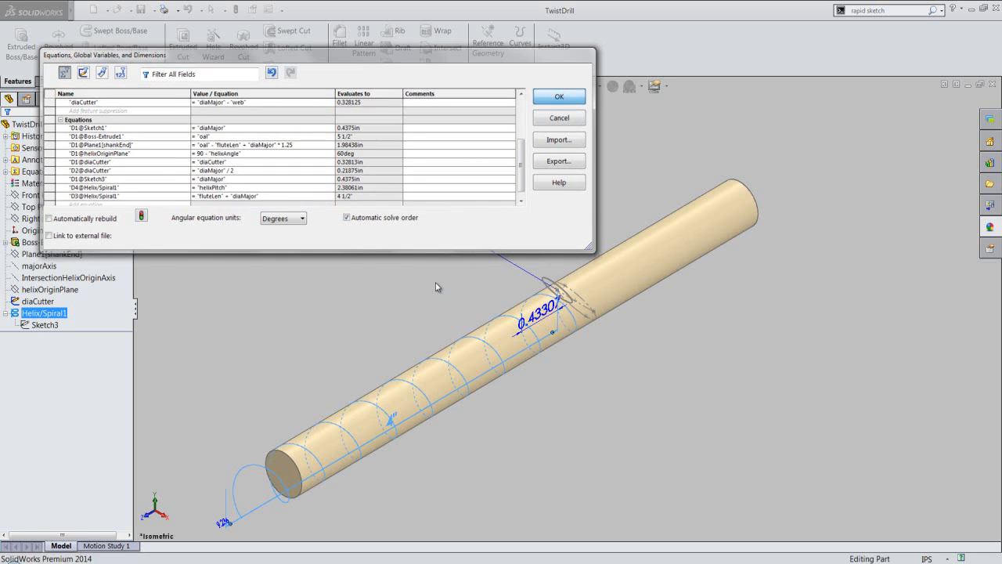
left_click(469, 86)
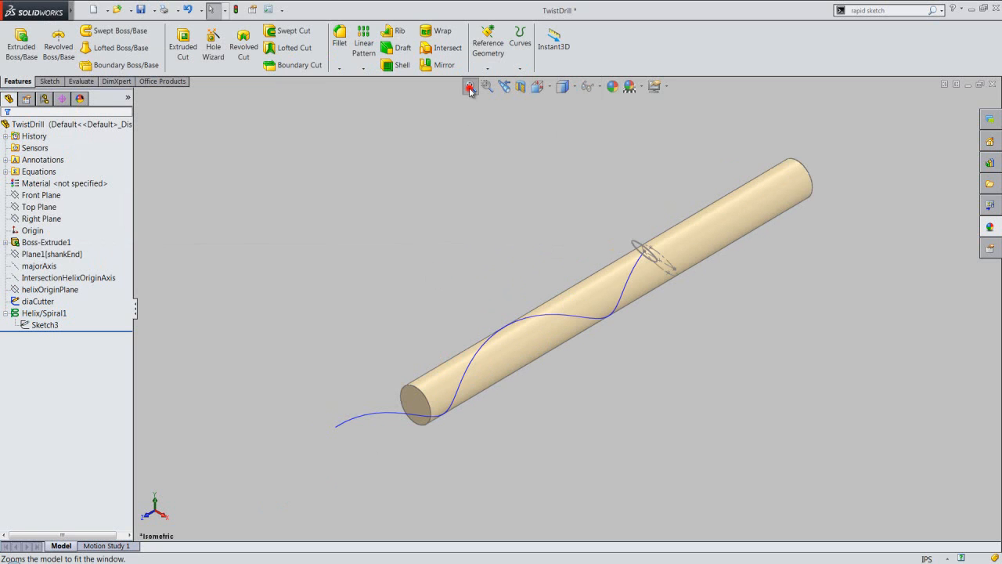
left_click(141, 9)
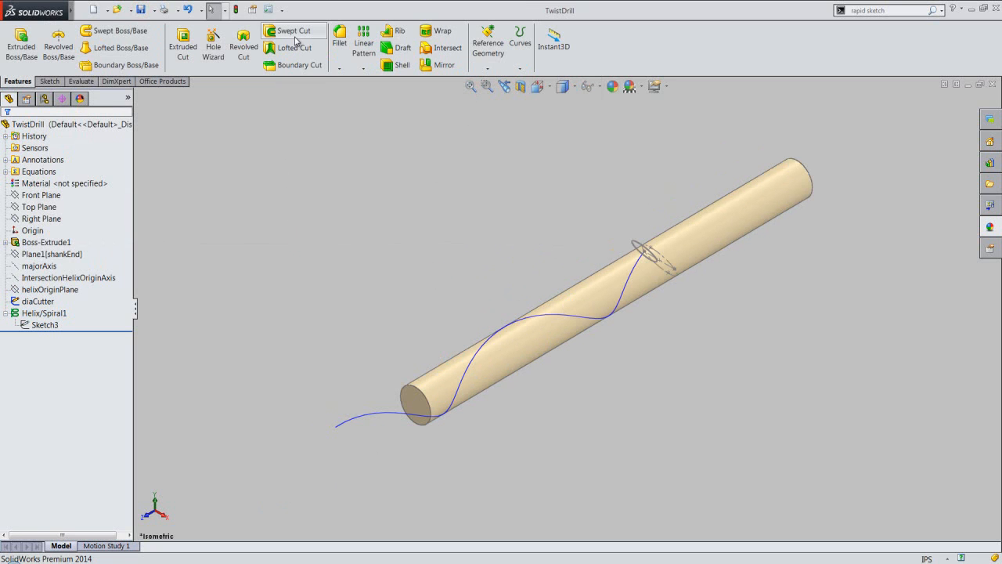
Cut the first flute by sweeping the diaCutter circle along the helix, then save the part in isometric view
left_click(322, 33)
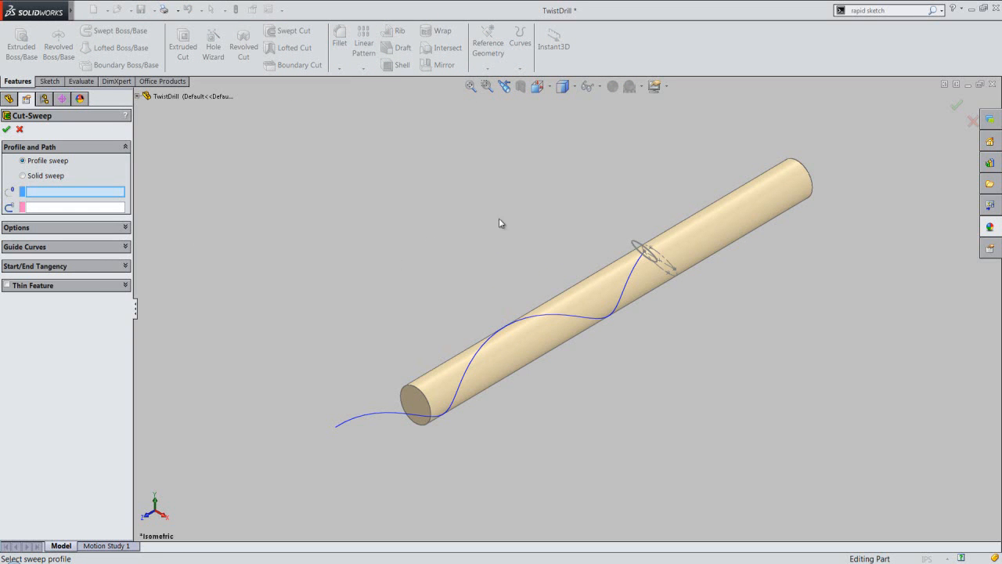
scroll(619, 226, "down", 2)
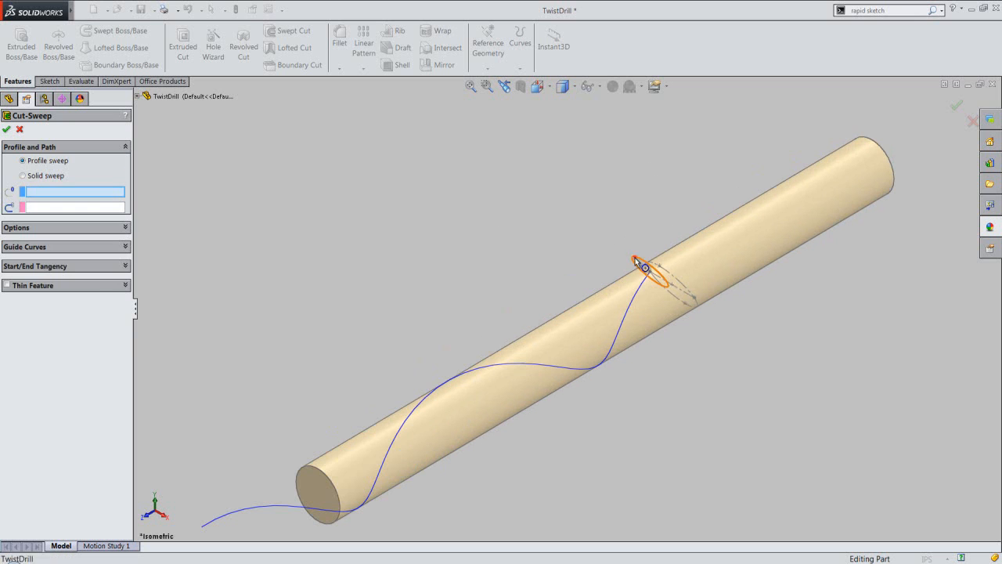
left_click(634, 257)
scroll(577, 228, "up", 1)
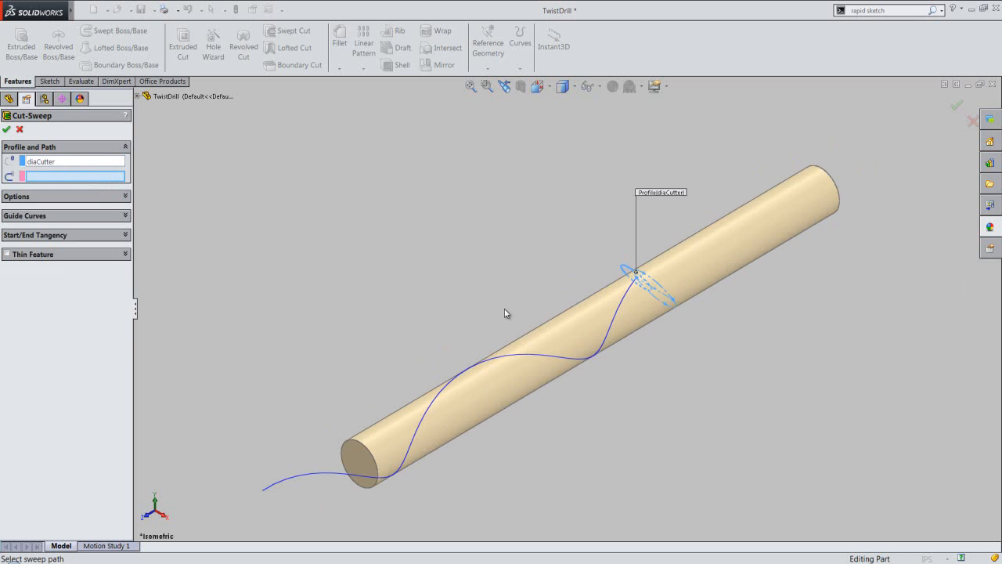
left_click(516, 353)
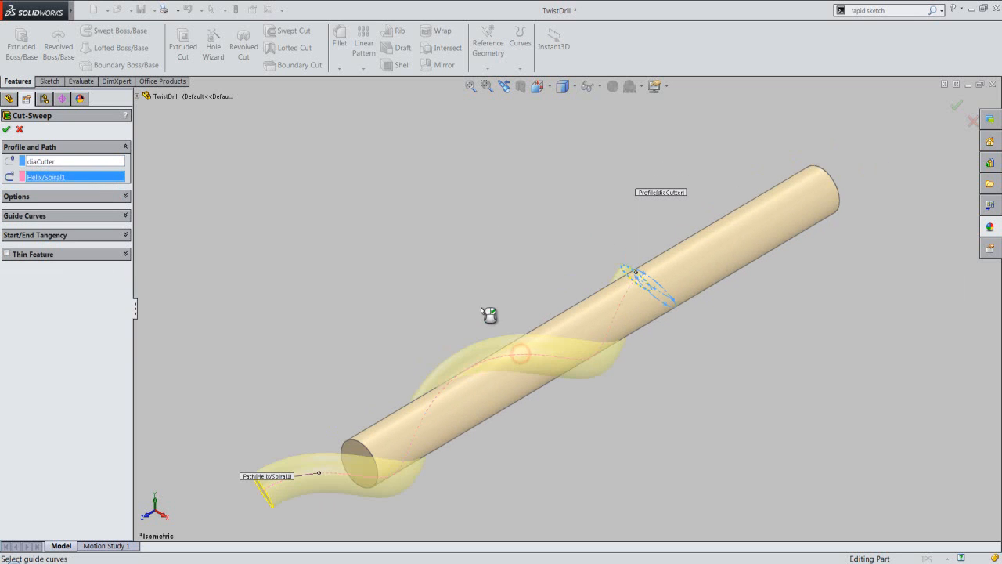
left_click(7, 128)
middle_click_drag(479, 449, 611, 252)
left_click(504, 86)
left_click(322, 198)
left_click(141, 10)
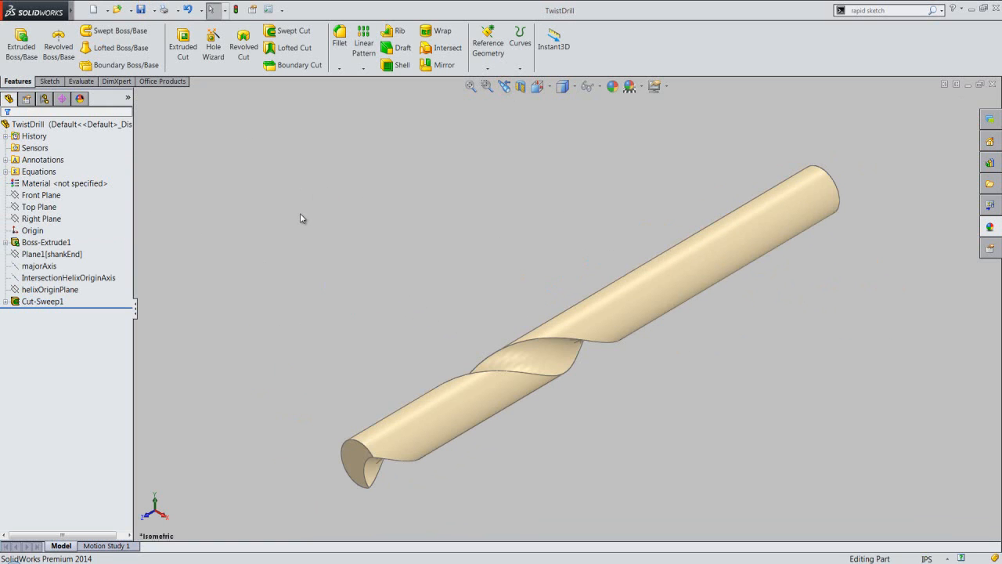
Make the diaCutter sketch inside the flute's swept cut visible
left_click(459, 284)
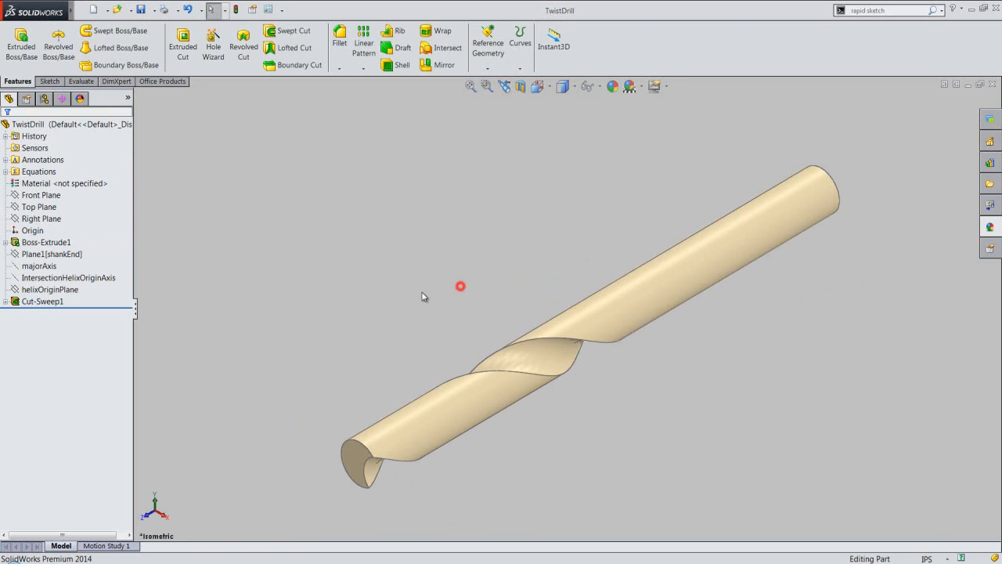
left_click(7, 301)
left_click(25, 313)
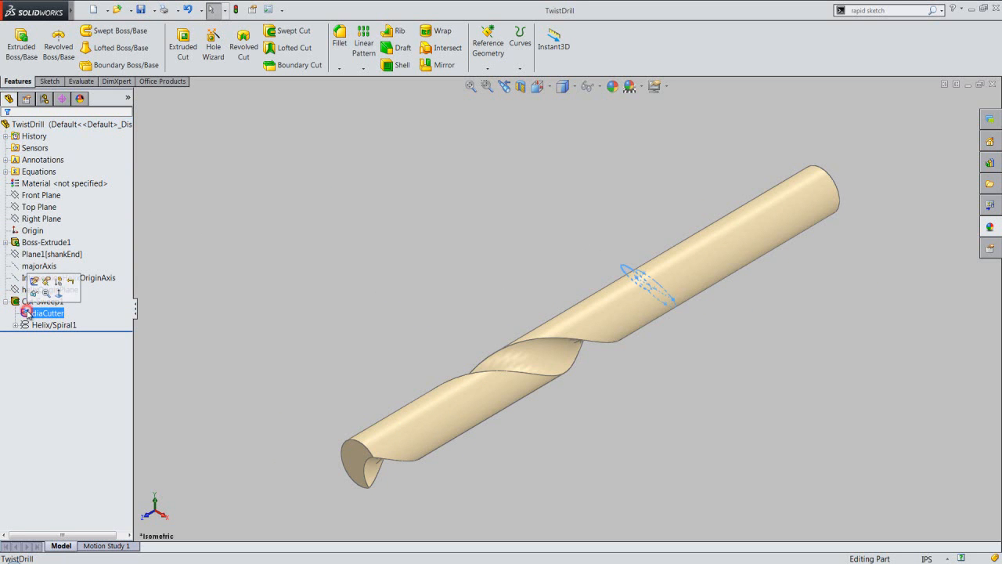
left_click(31, 289)
left_click(257, 287)
Extrude-cut the diaCutter circle Through All, with the direction reversed toward the shank, to run out the flute's end
mouse_move(358, 325)
middle_mouse_down()
mouse_move(412, 342)
mouse_move(487, 315)
mouse_move(468, 294)
mouse_move(478, 293)
middle_mouse_up()
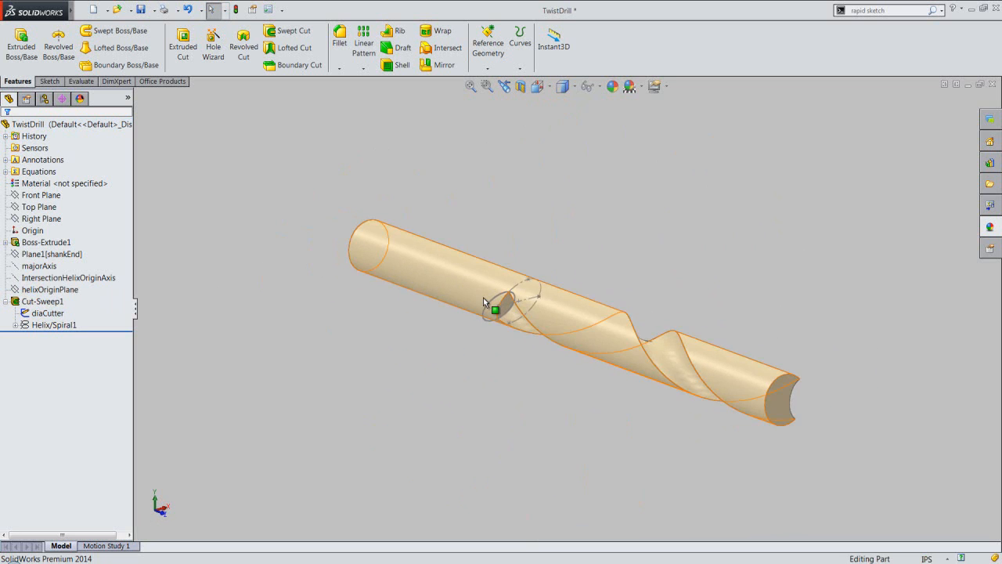
scroll(489, 301, "down", 3)
left_click(397, 363)
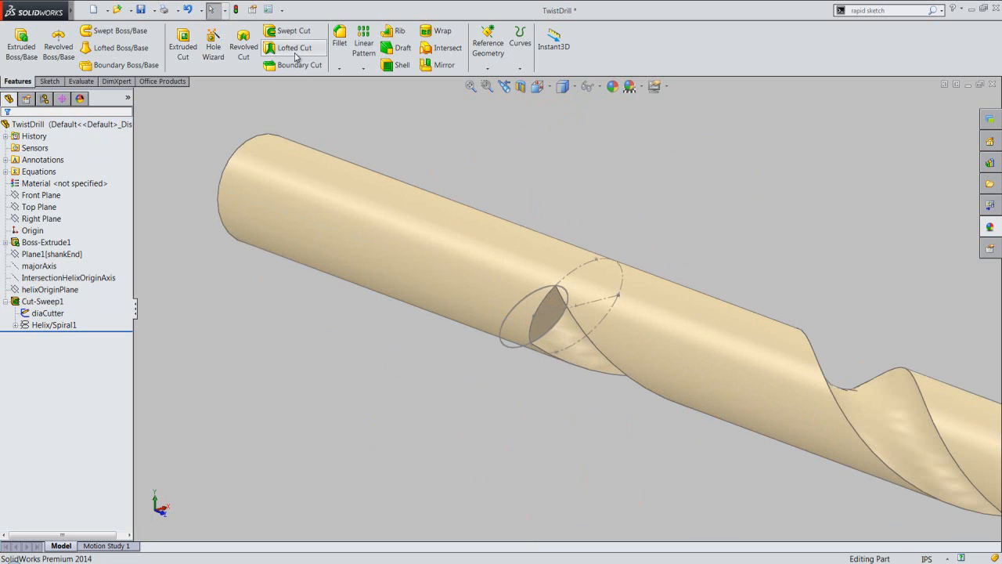
left_click(184, 49)
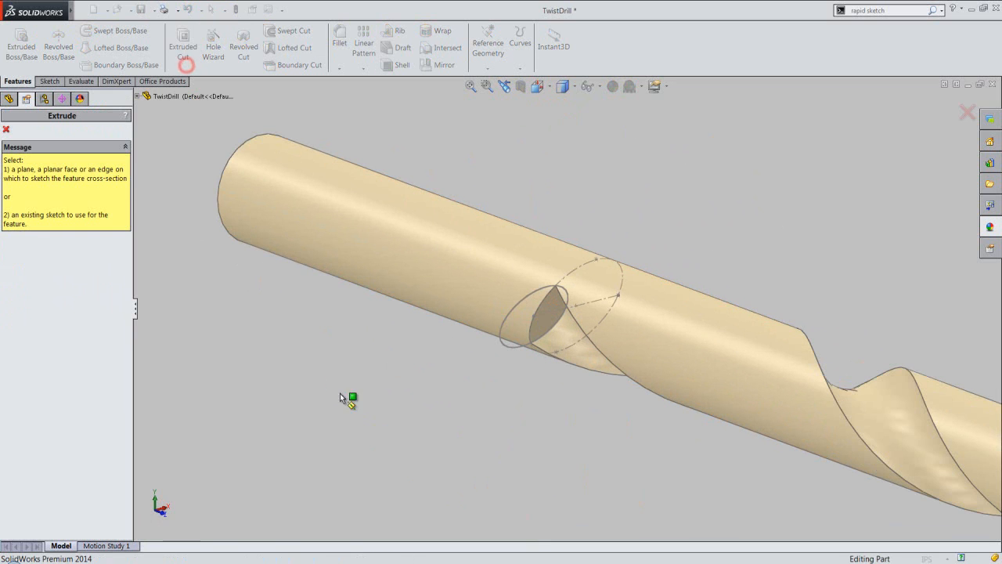
left_click(509, 348)
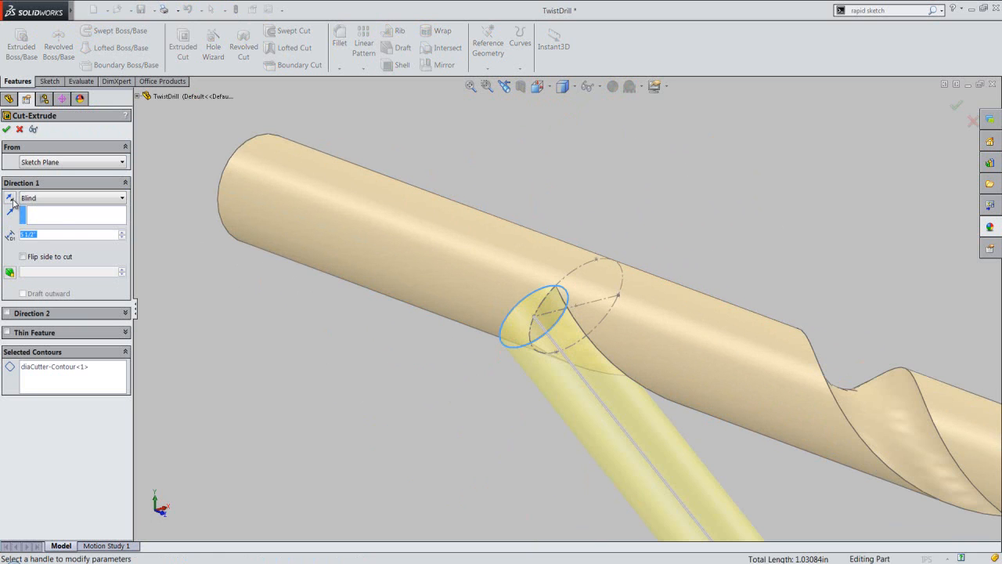
left_click(10, 199)
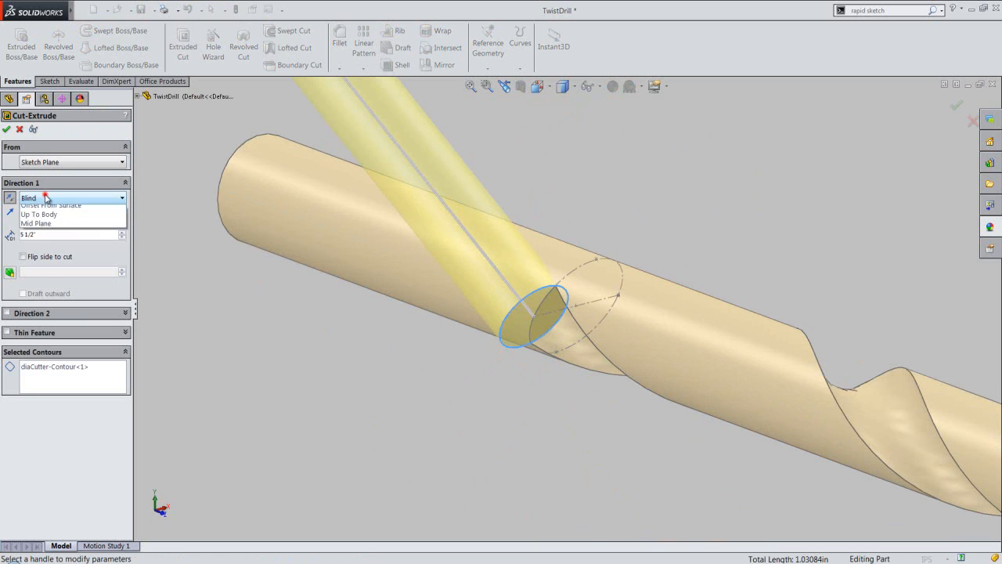
left_click(47, 198)
left_click(50, 219)
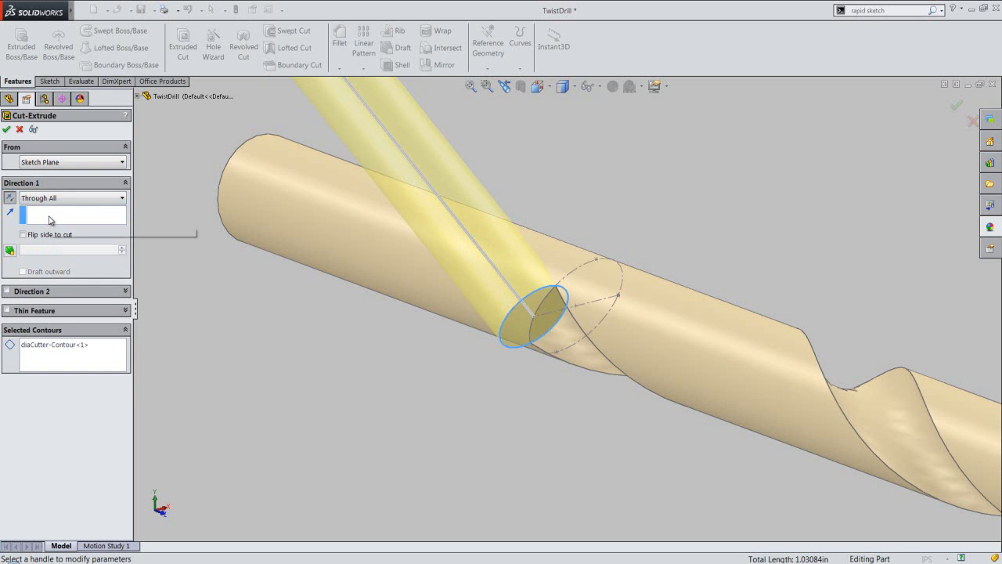
key("Return")
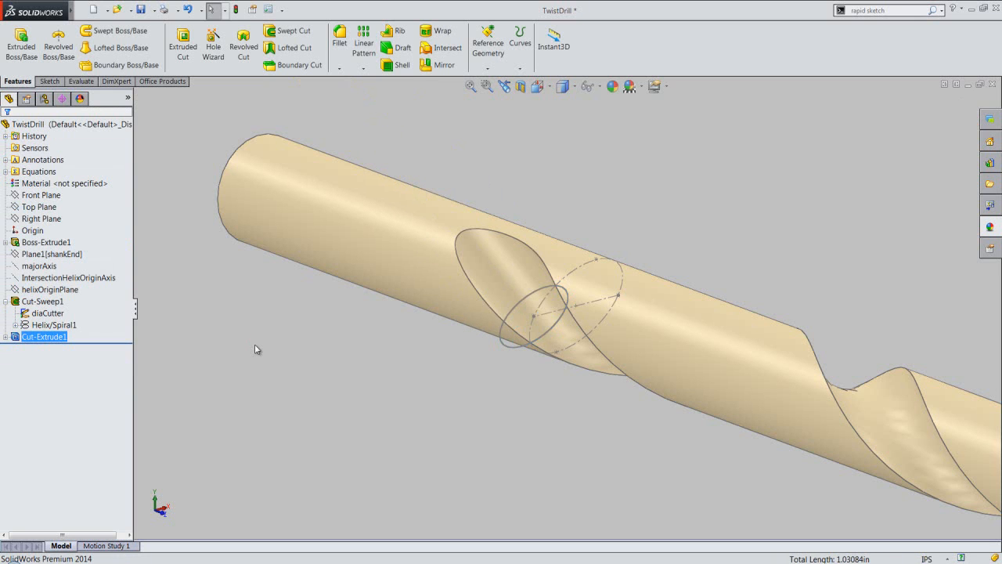
Hide the diaCutter sketch and return the drill to the isometric view
left_click(49, 313)
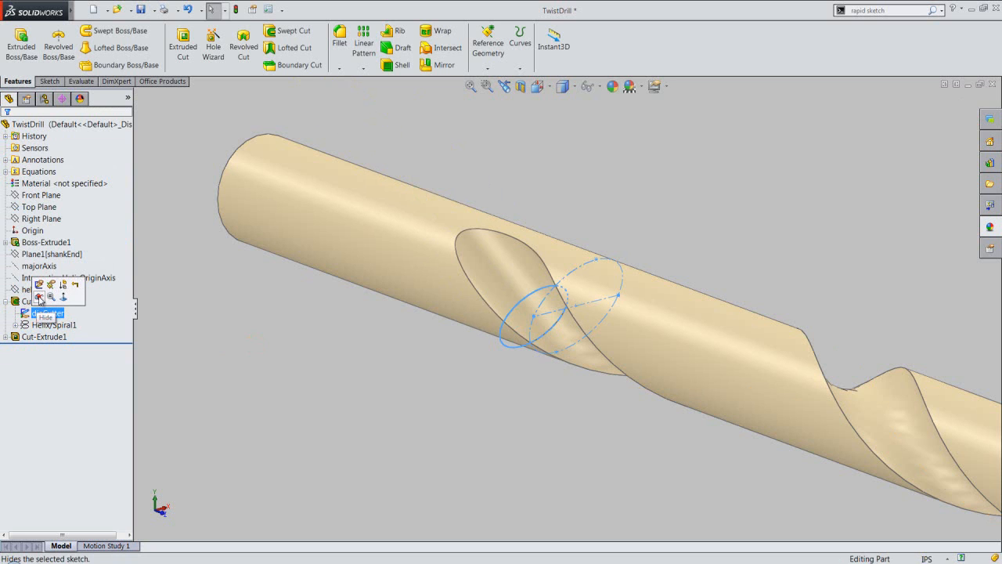
left_click(70, 281)
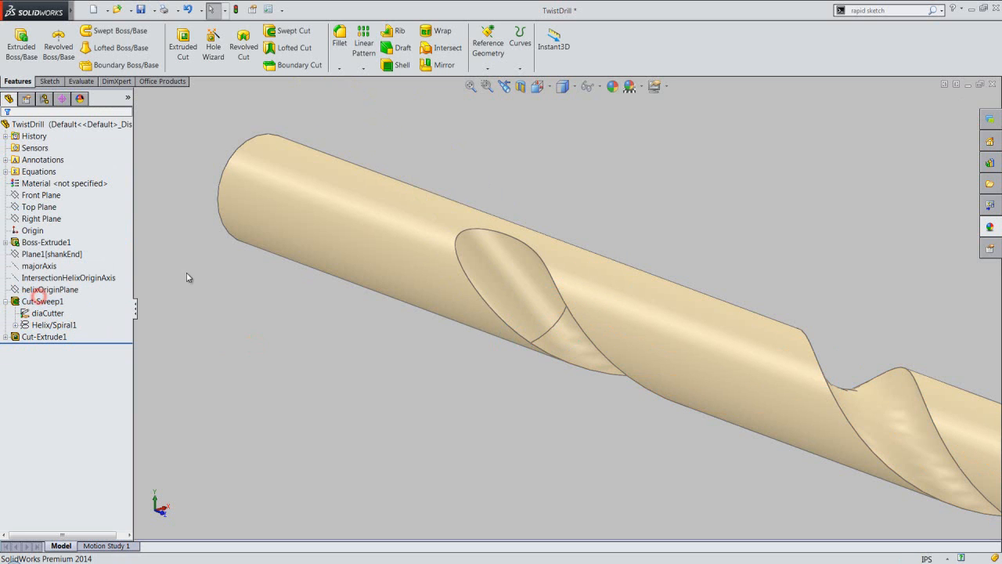
left_click(561, 86)
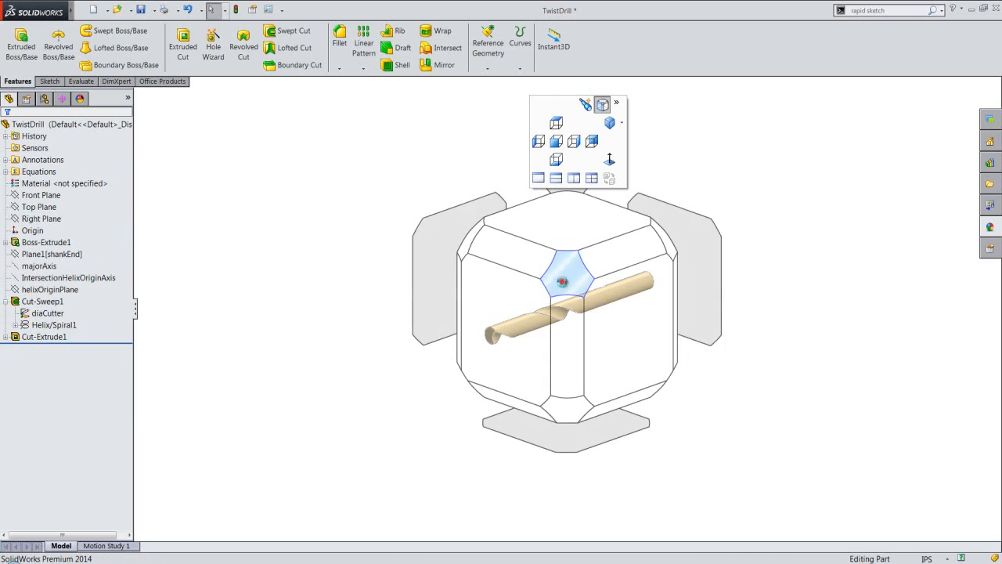
left_click(560, 283)
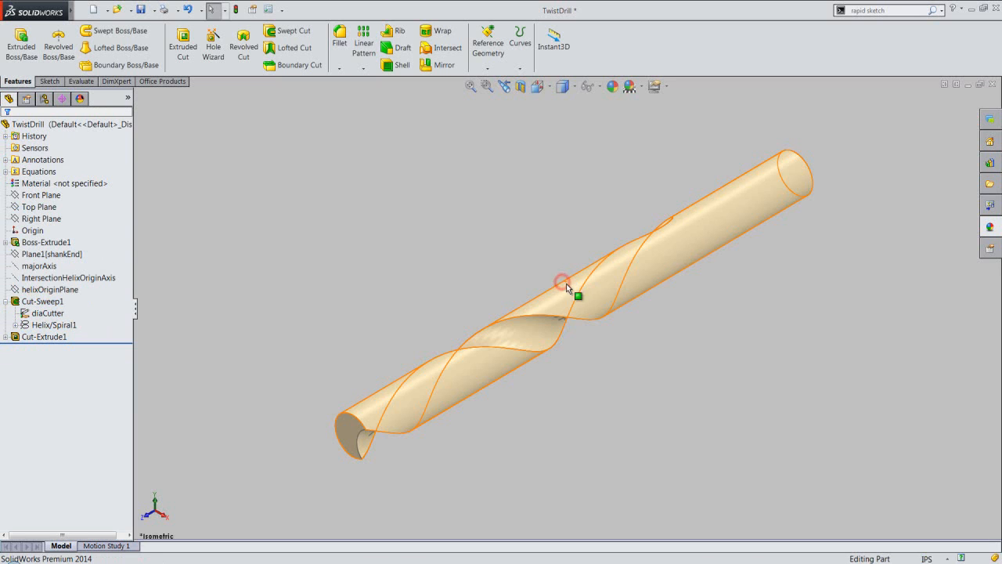
Start a circular pattern, show the temporary axes and choose the drill body's central axis as the pattern axis
left_click(363, 68)
left_click(377, 95)
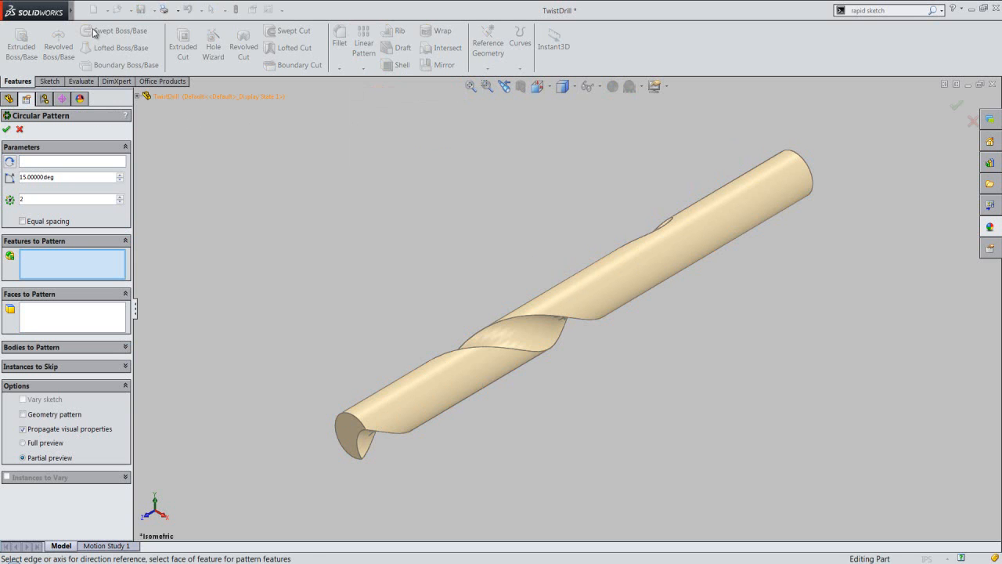
mouse_move(75, 14)
left_click(123, 11)
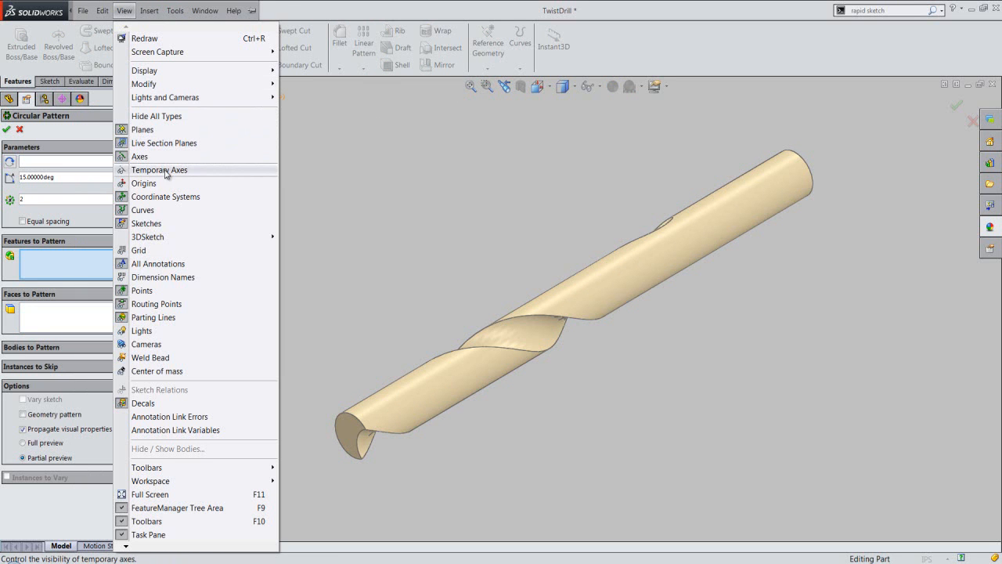
left_click(166, 172)
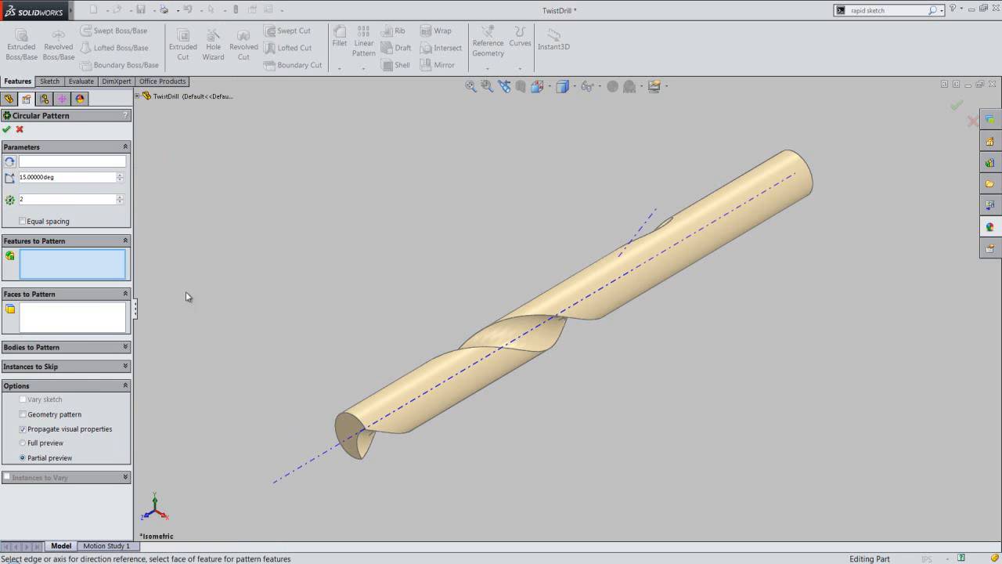
left_click(76, 161)
left_click(293, 469)
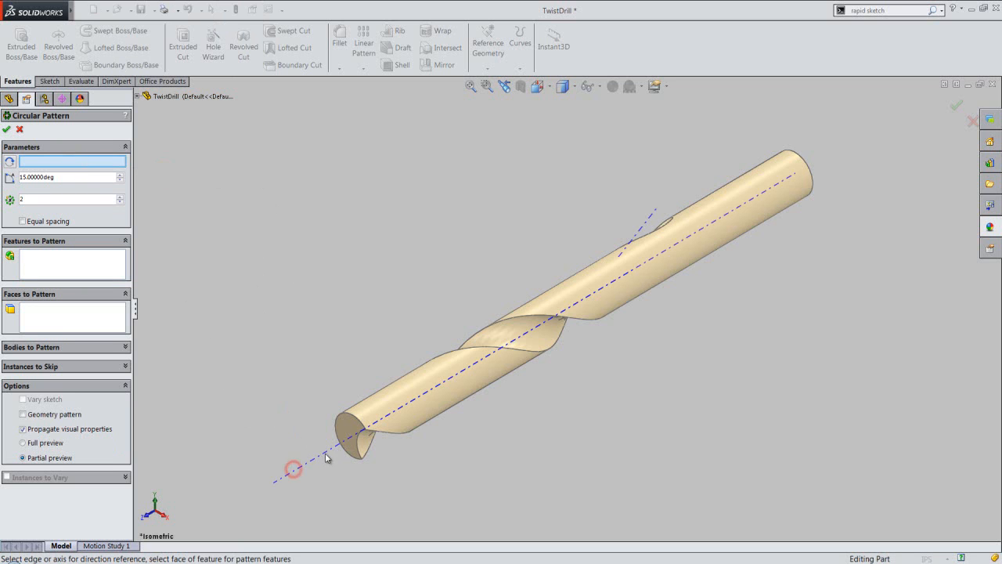
left_click(405, 409)
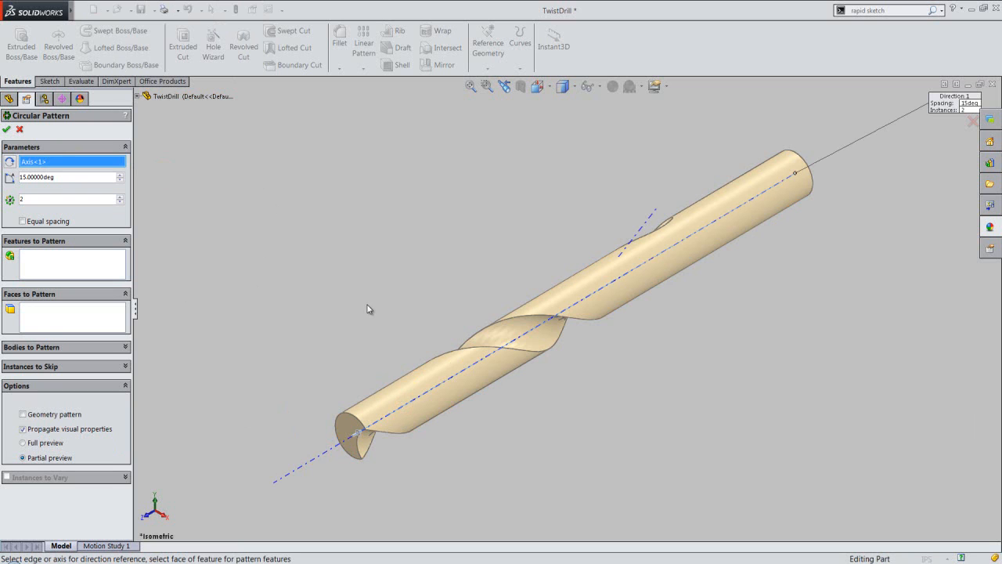
Set the circular pattern's spacing angle to 180 degrees
double_click(60, 177)
type("180")
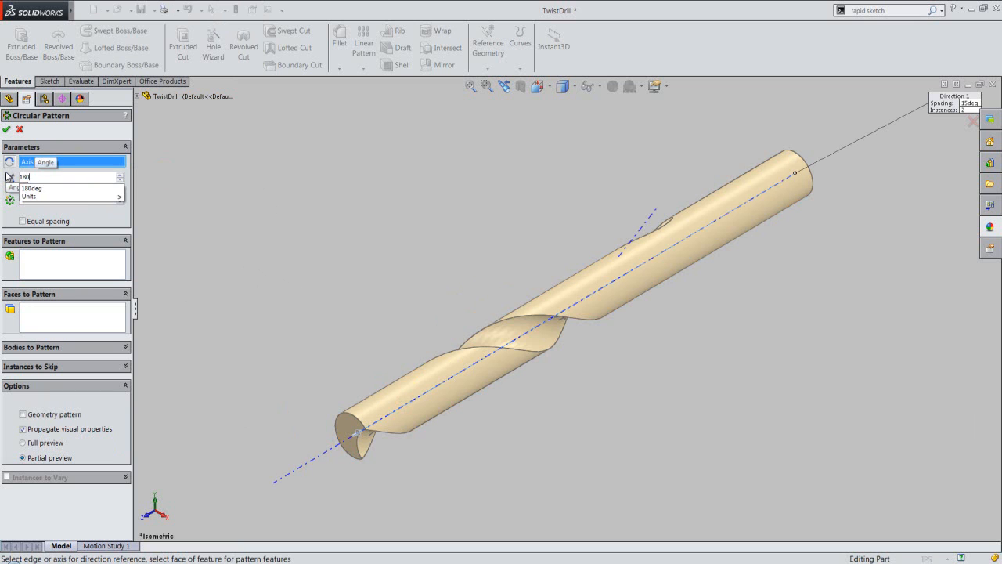
key("Return")
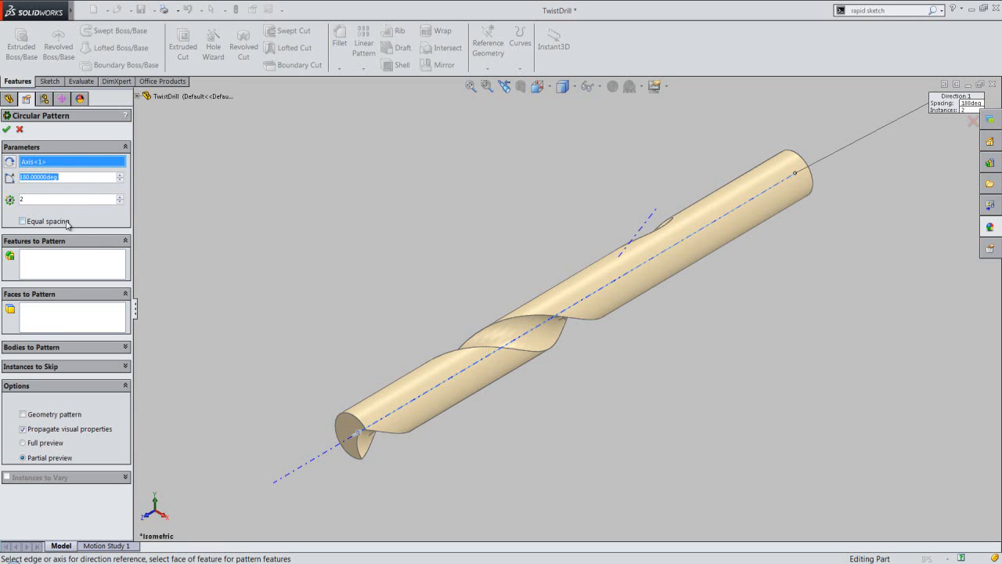
Circular-pattern Cut-Sweep1 and Cut-Extrude1 around the drill's long axis with 2 instances spaced 180 degrees apart
left_click(71, 259)
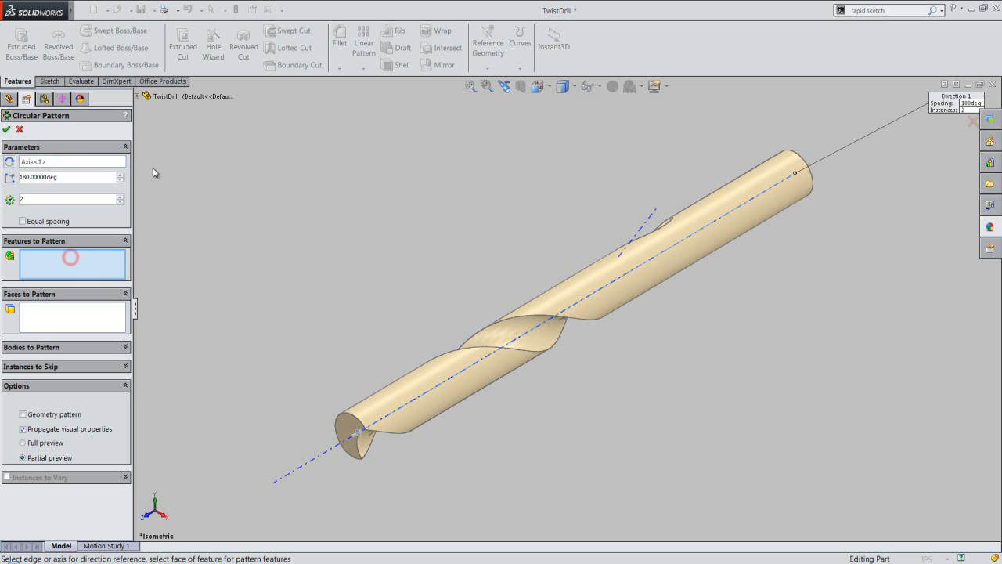
left_click(137, 95)
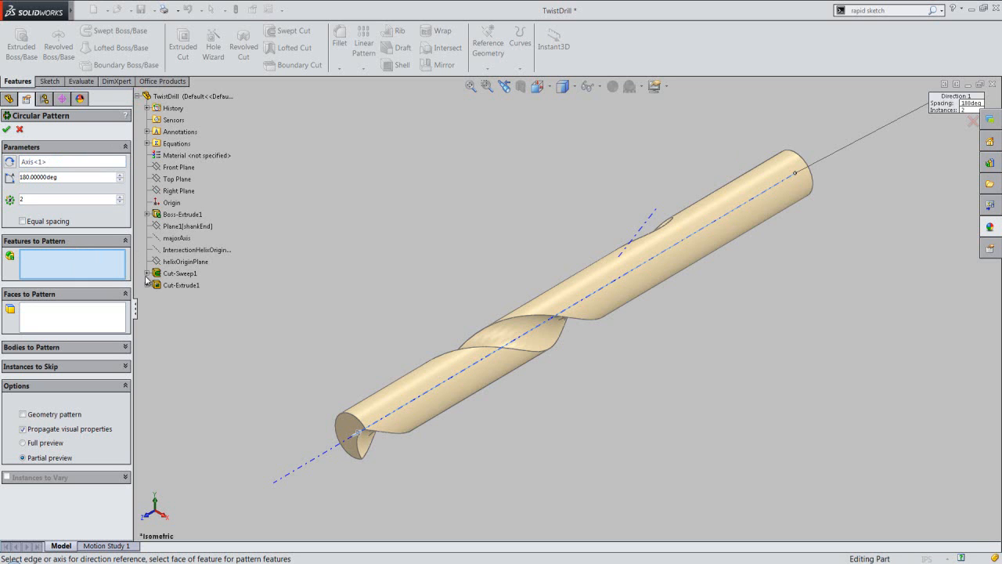
left_click(180, 273)
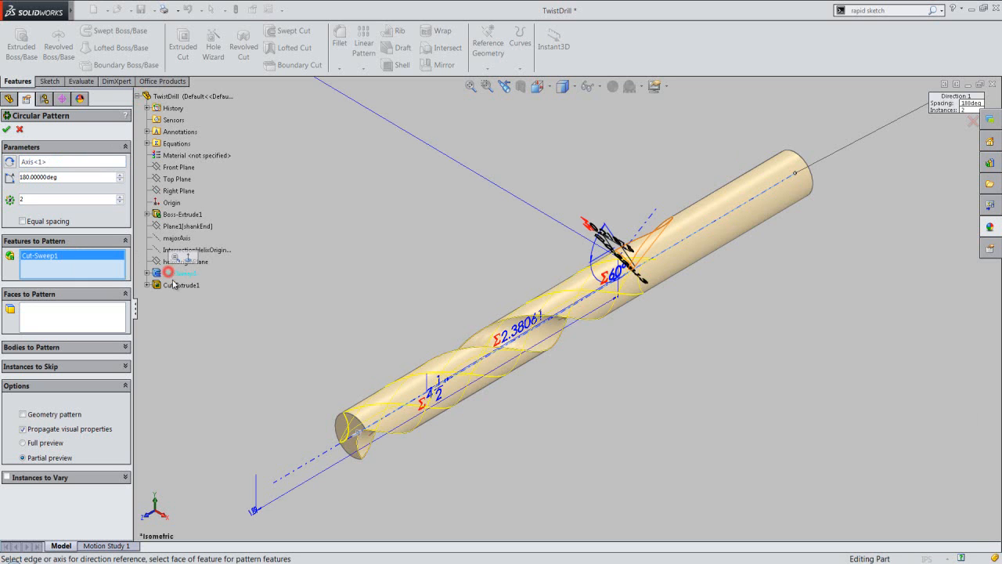
left_click(176, 285)
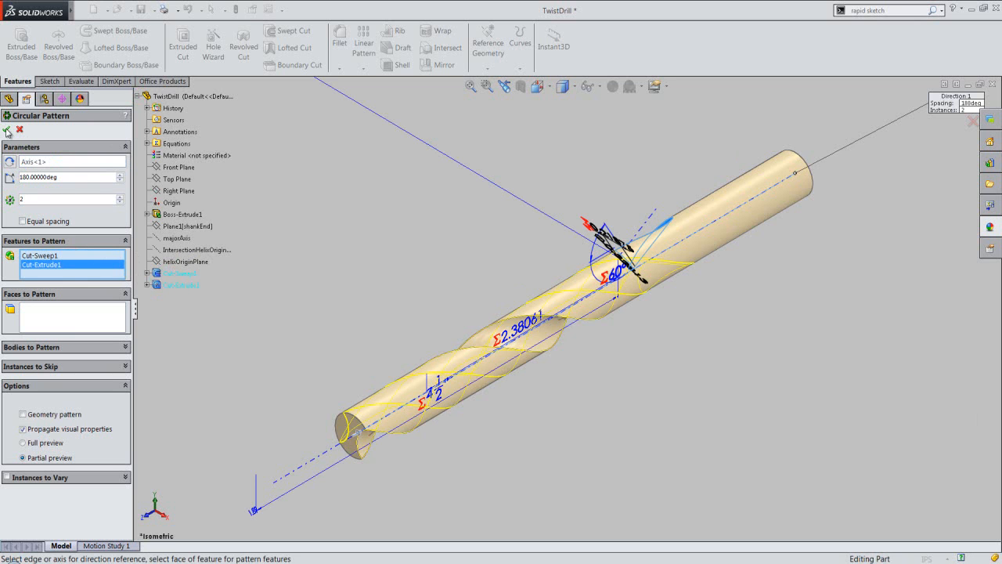
left_click(388, 321)
Hide the temporary axes and save the TwistDrill part
left_click(102, 10)
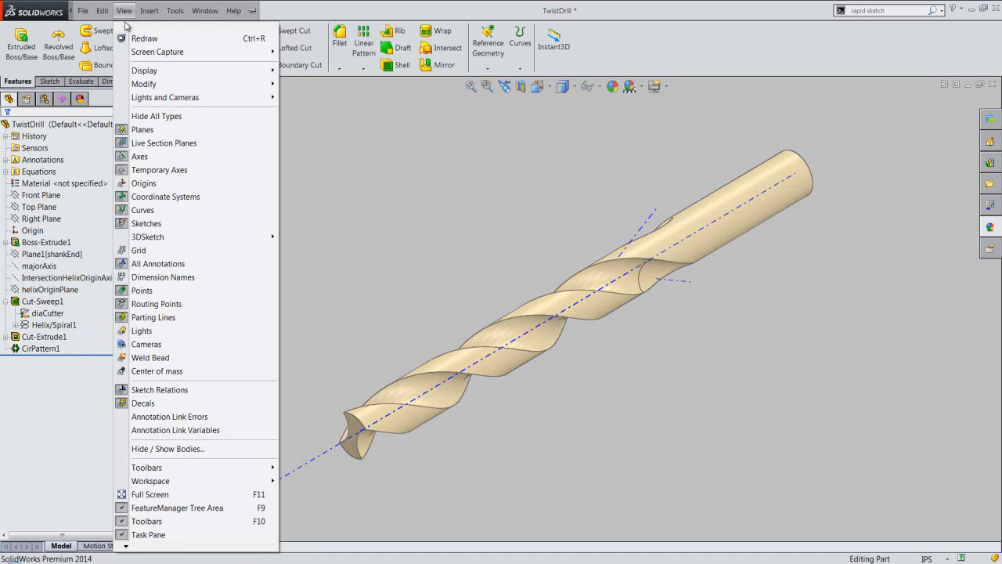
left_click(167, 170)
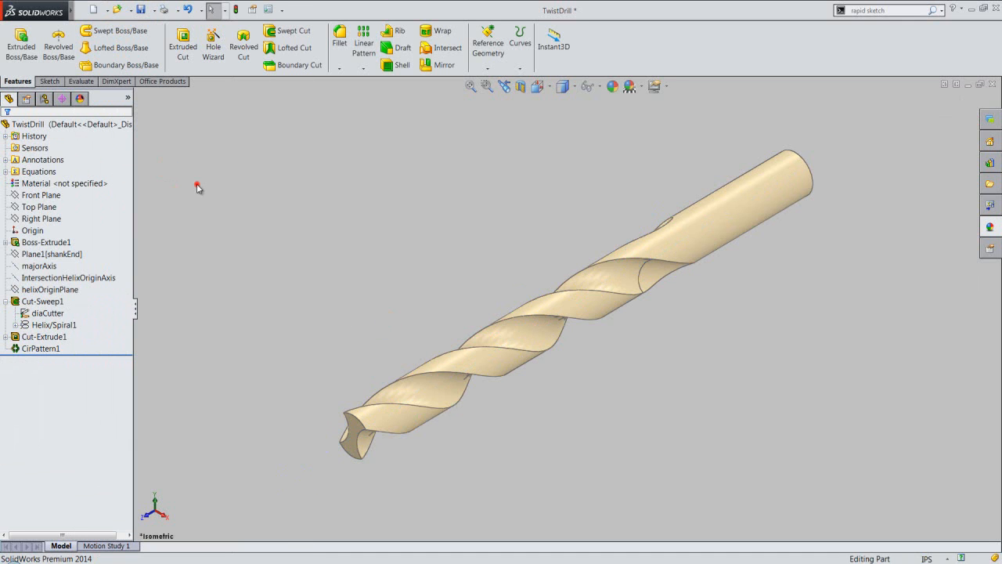
middle_click_drag(509, 381, 631, 307)
left_click(505, 88)
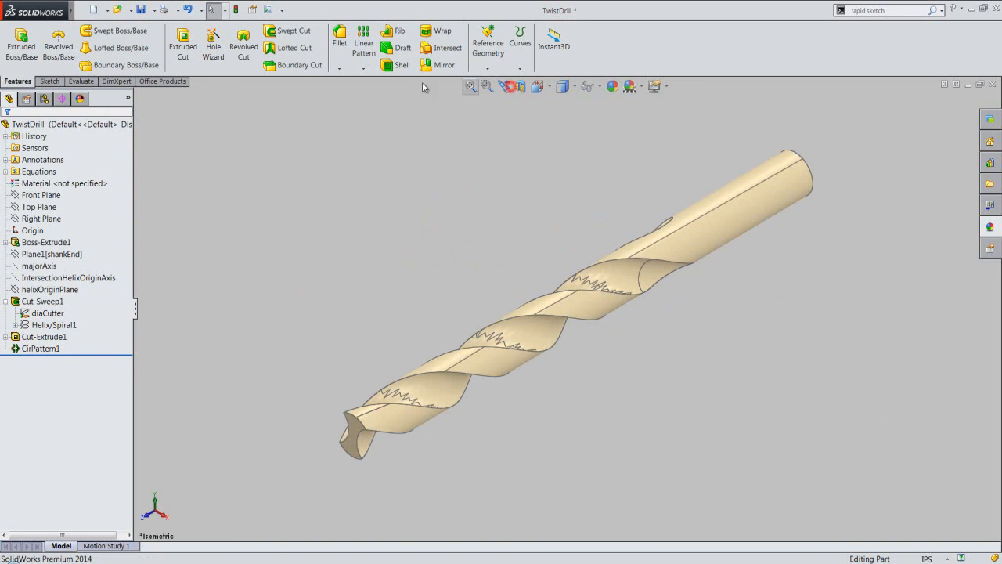
left_click(139, 10)
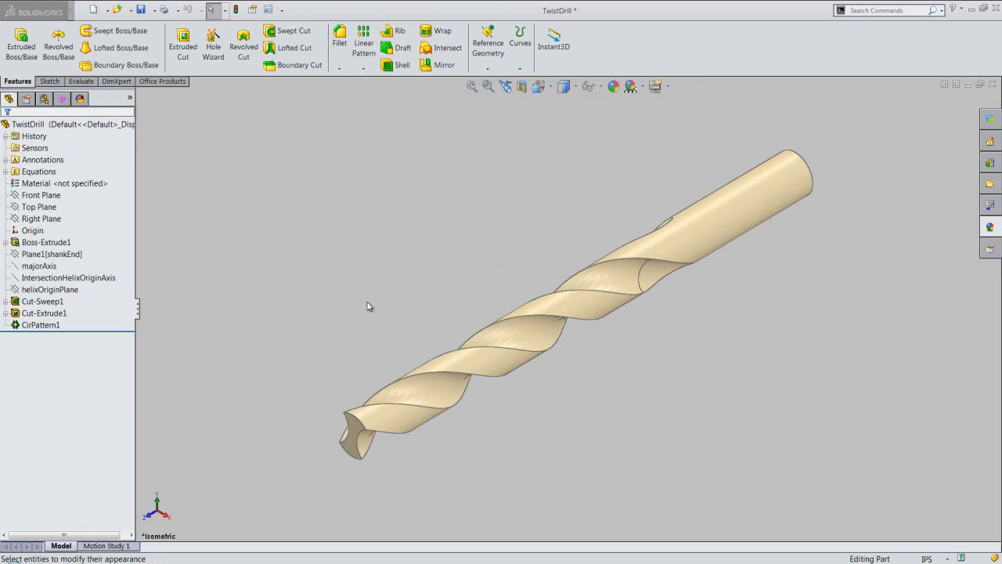
Start a new sketch on the flat end face at the drill's fluted tip
left_click(367, 302)
left_click(354, 424)
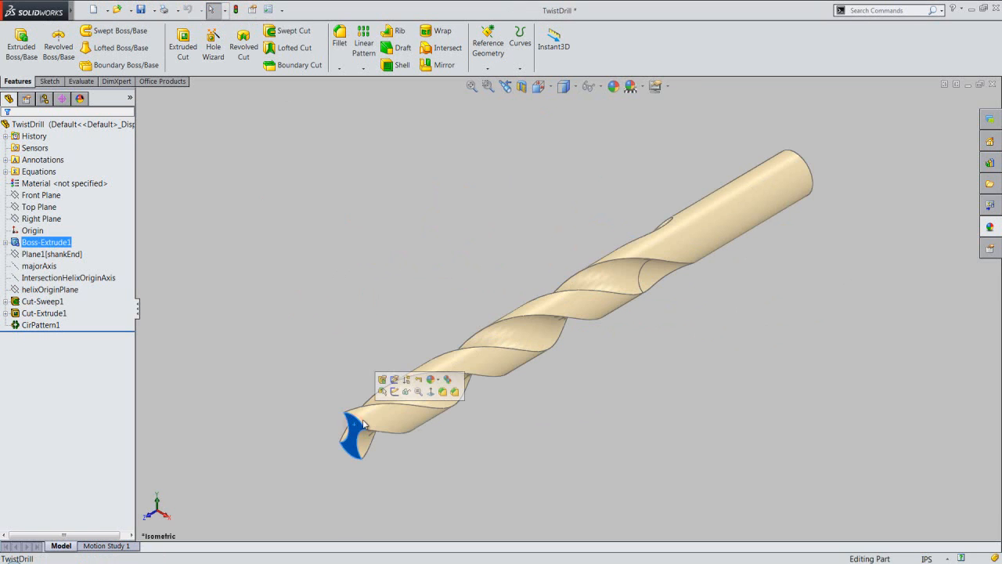
left_click(396, 392)
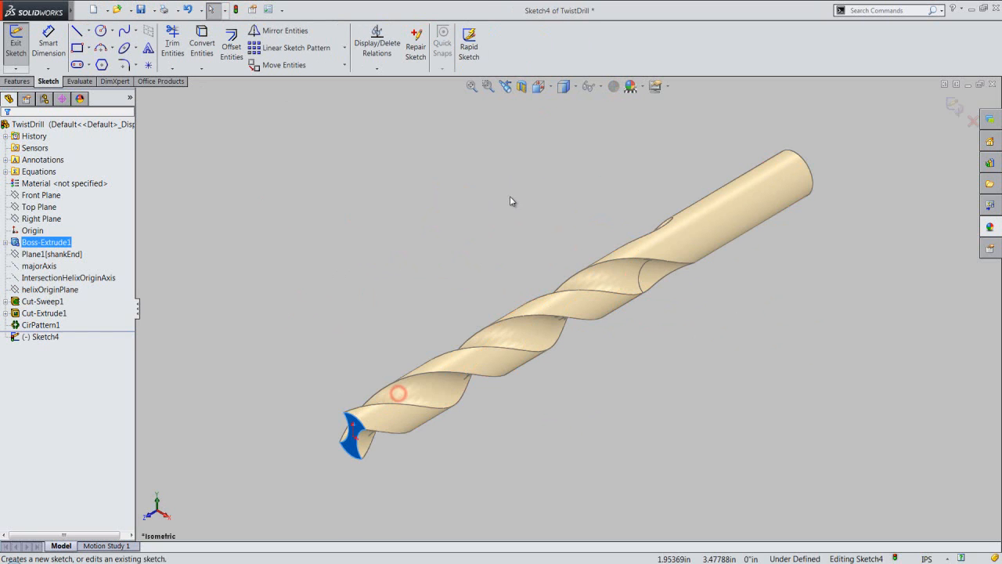
left_click(548, 92)
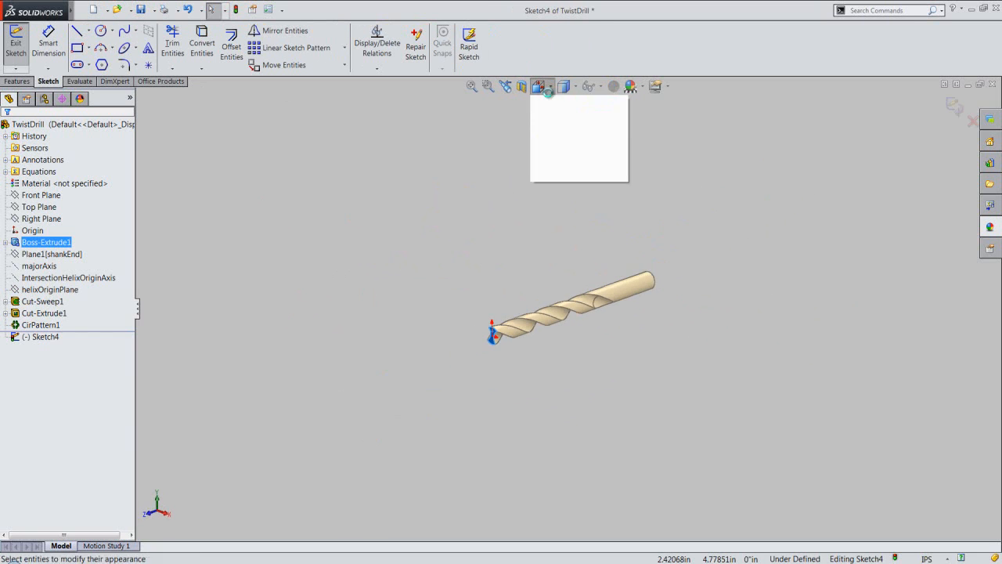
left_click(607, 160)
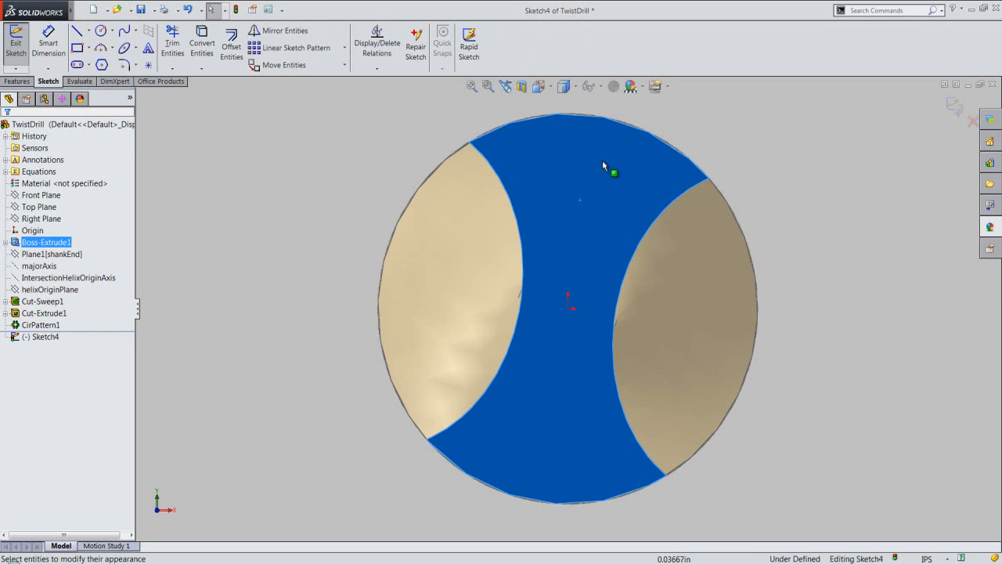
left_click(360, 139)
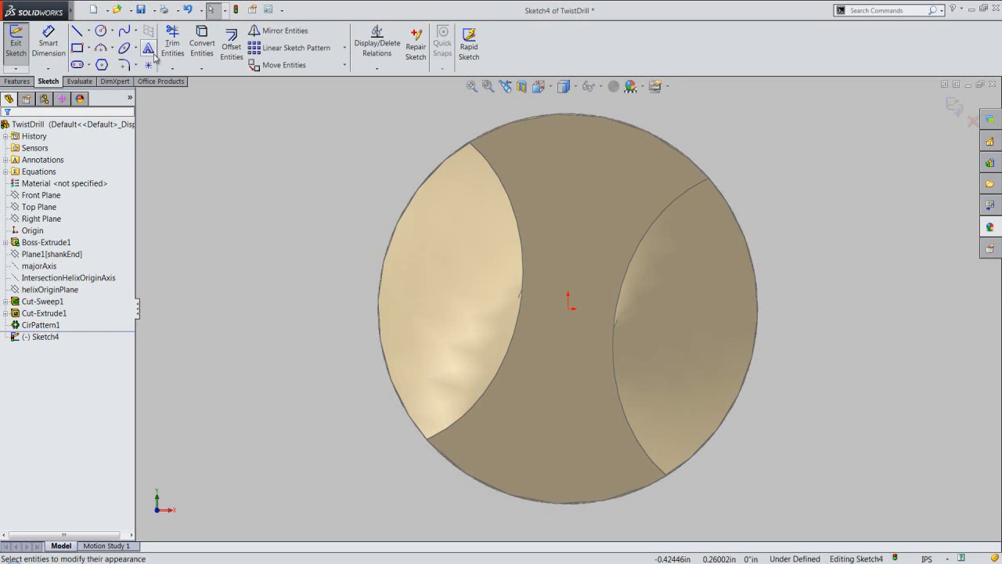
Create intersection curves along the outline of the end face, including both flute edges
left_click(180, 69)
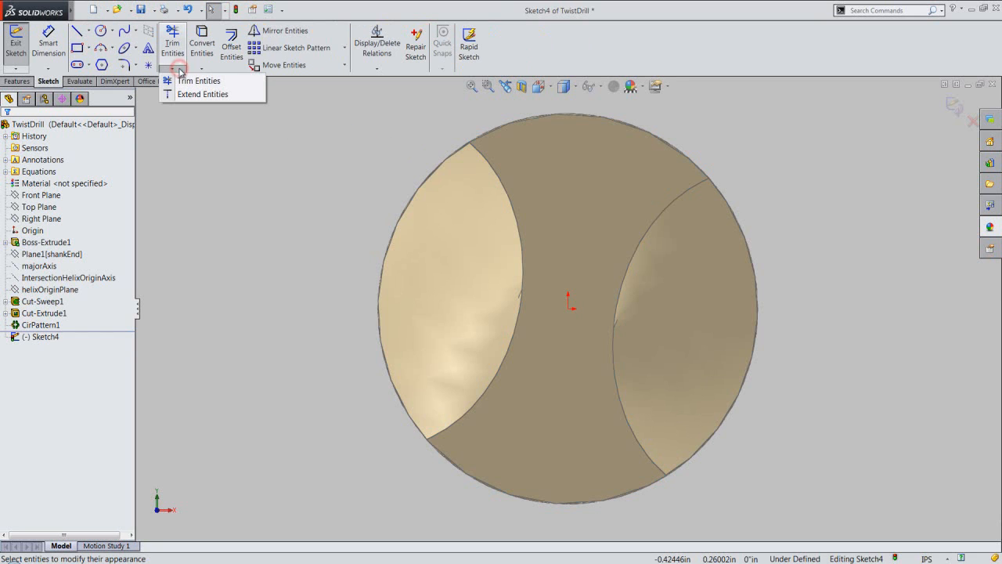
left_click(201, 69)
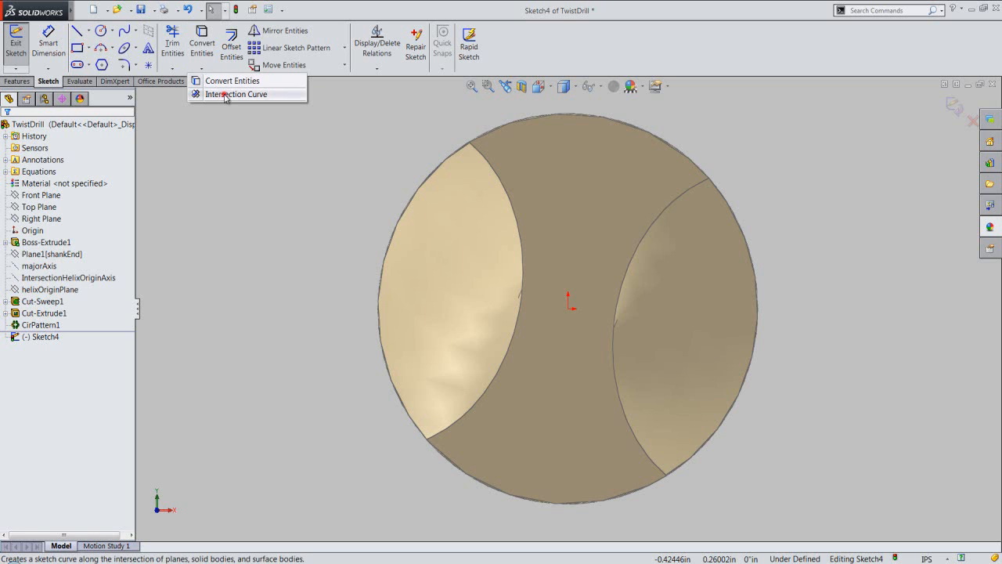
left_click(225, 96)
left_click(194, 95)
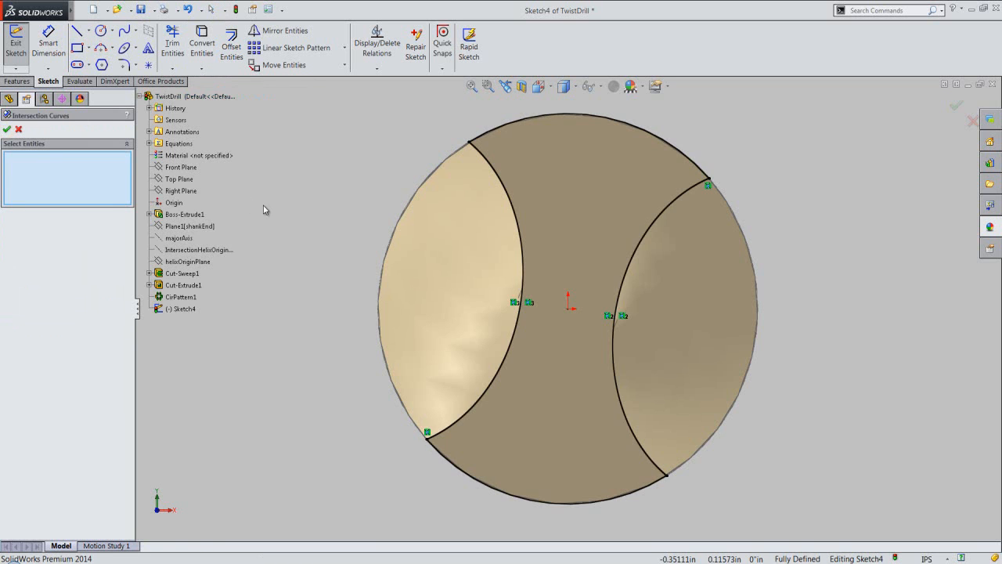
left_click(8, 131)
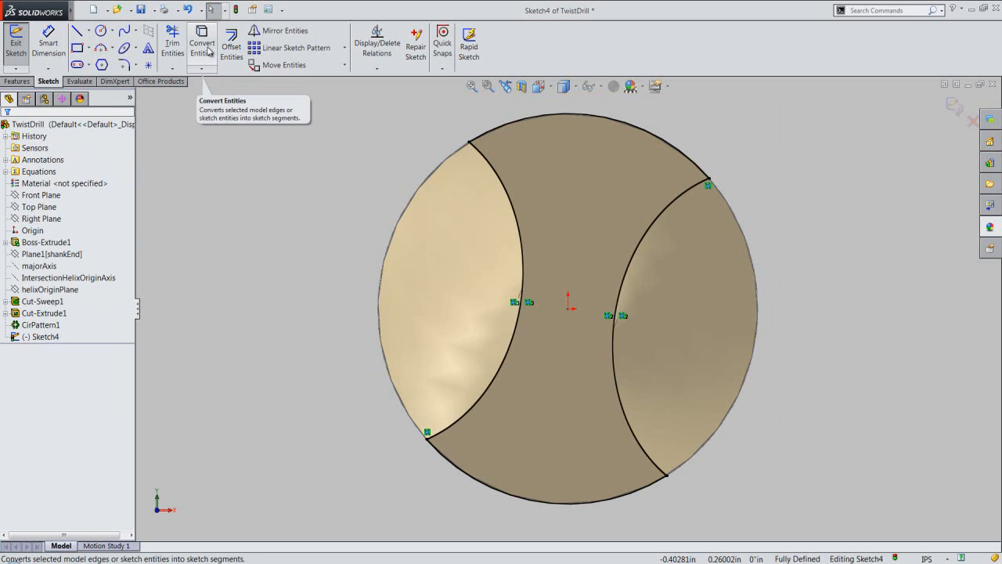
Convert the drill's full outer circular edge into a sketch entity
left_click(209, 52)
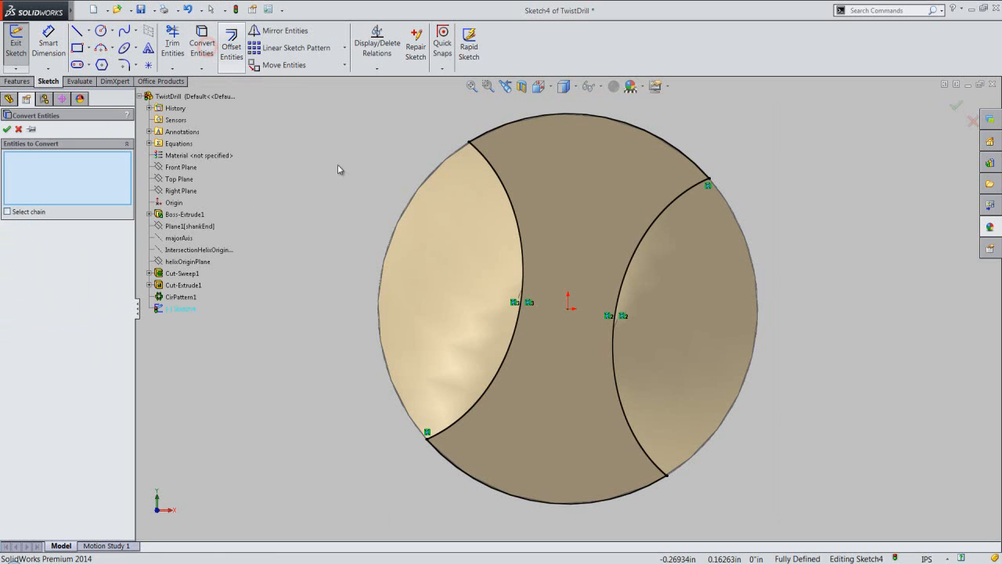
left_click(416, 202)
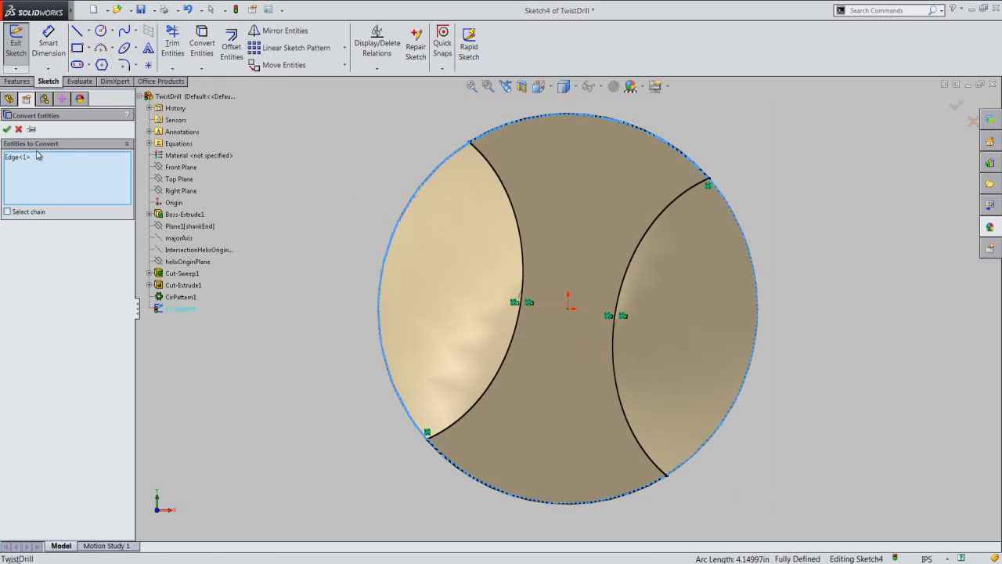
left_click(6, 129)
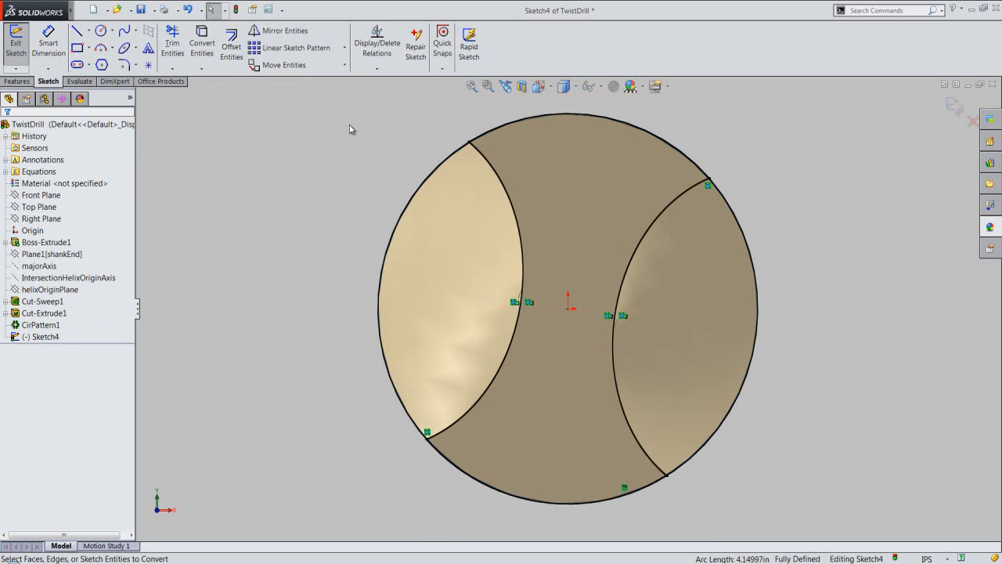
Change all the sketched outline curves and the outer circle to construction geometry
mouse_move(333, 91)
left_mouse_down()
mouse_move(577, 166)
mouse_move(685, 223)
mouse_move(770, 371)
mouse_move(789, 459)
mouse_move(791, 537)
left_mouse_up()
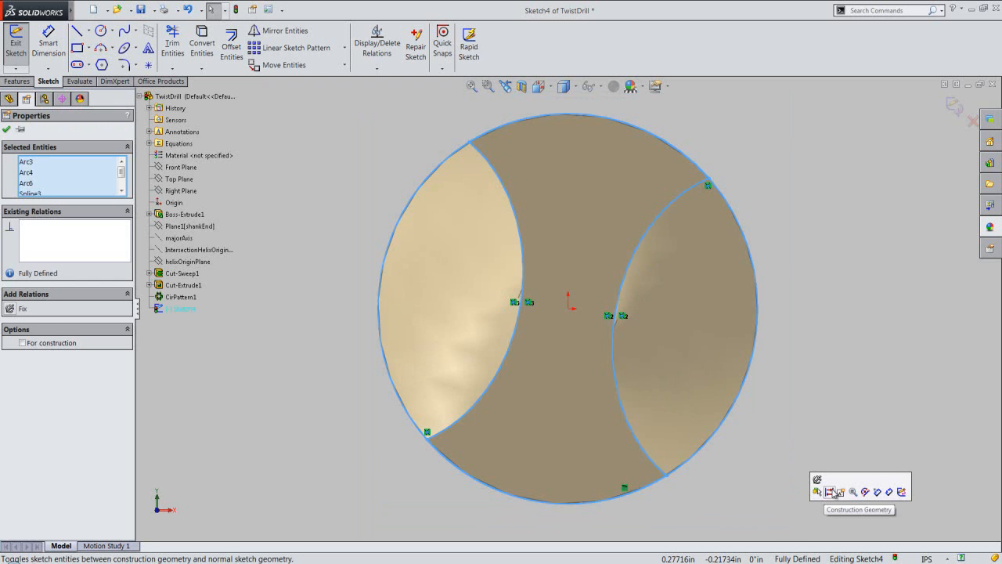
left_click(834, 493)
left_click(856, 430)
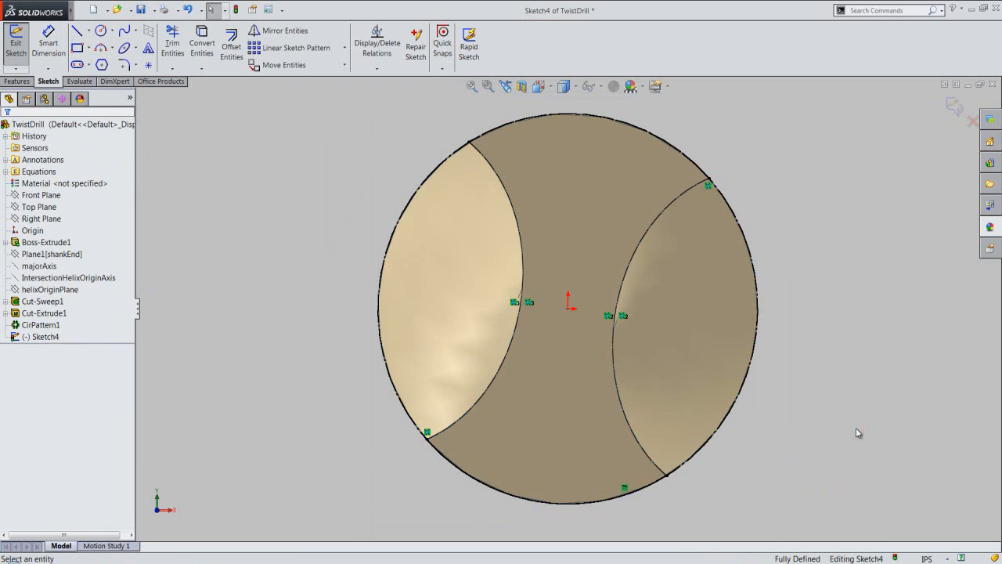
Sketch a circle centred on the origin between the two flutes, with a radius of about 0.052 in
left_click(101, 32)
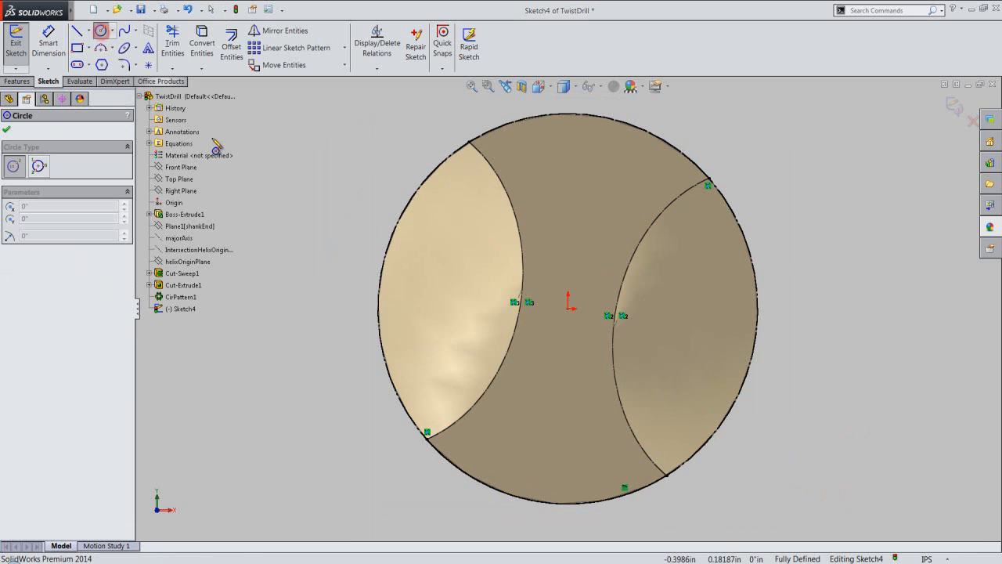
scroll(570, 317, "down", 2)
scroll(571, 315, "down", 1)
left_click(571, 306)
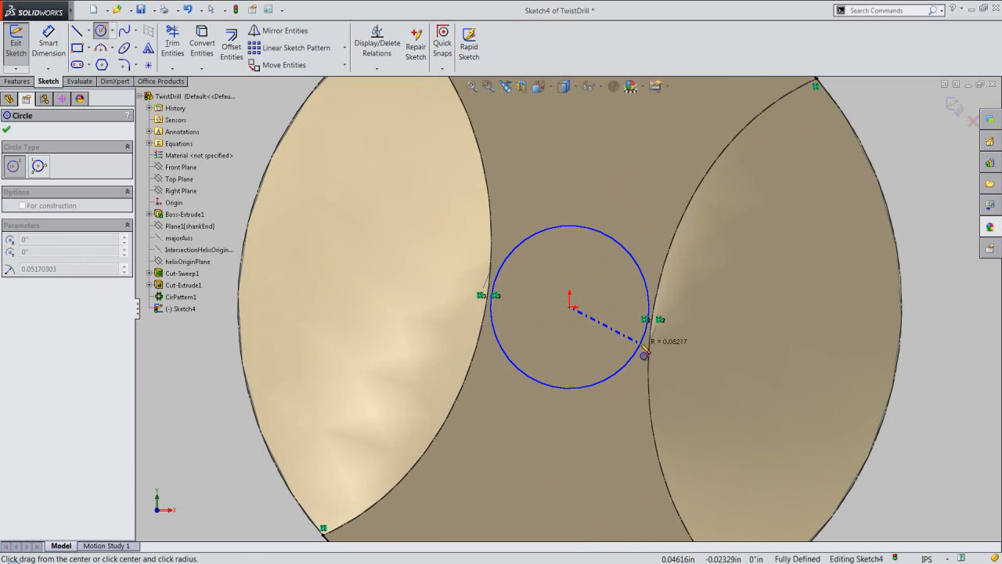
left_click(642, 347)
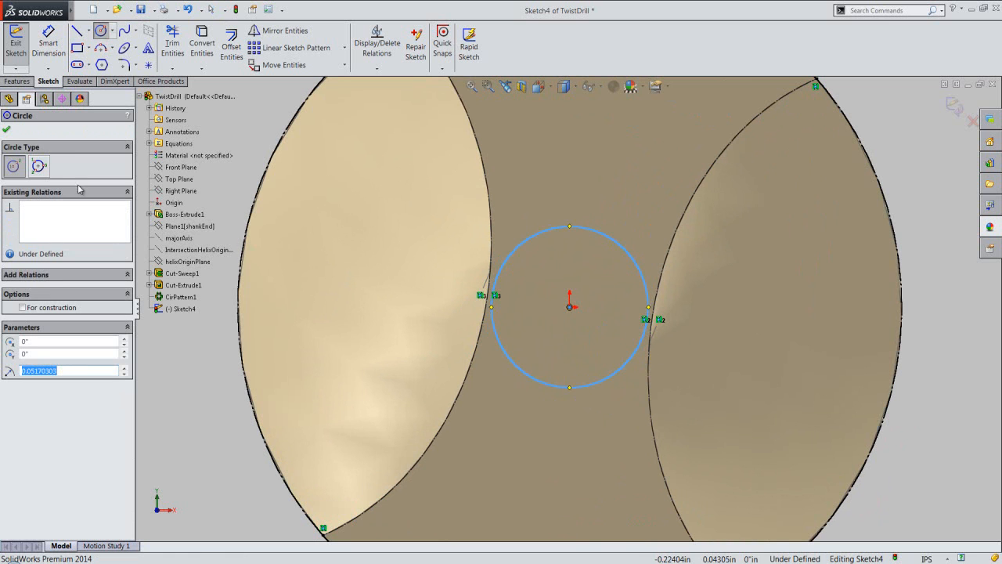
left_click(9, 130)
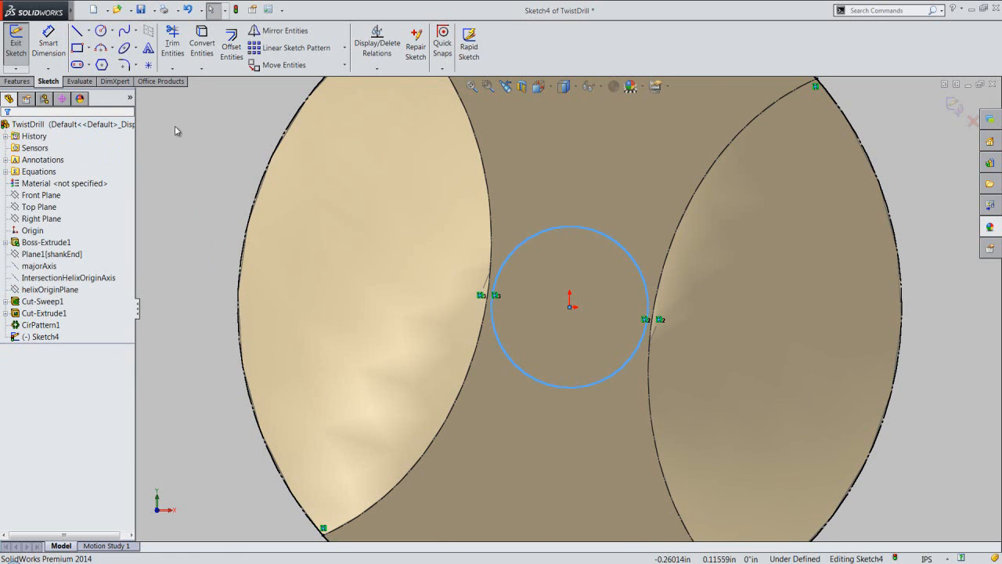
left_click(174, 128)
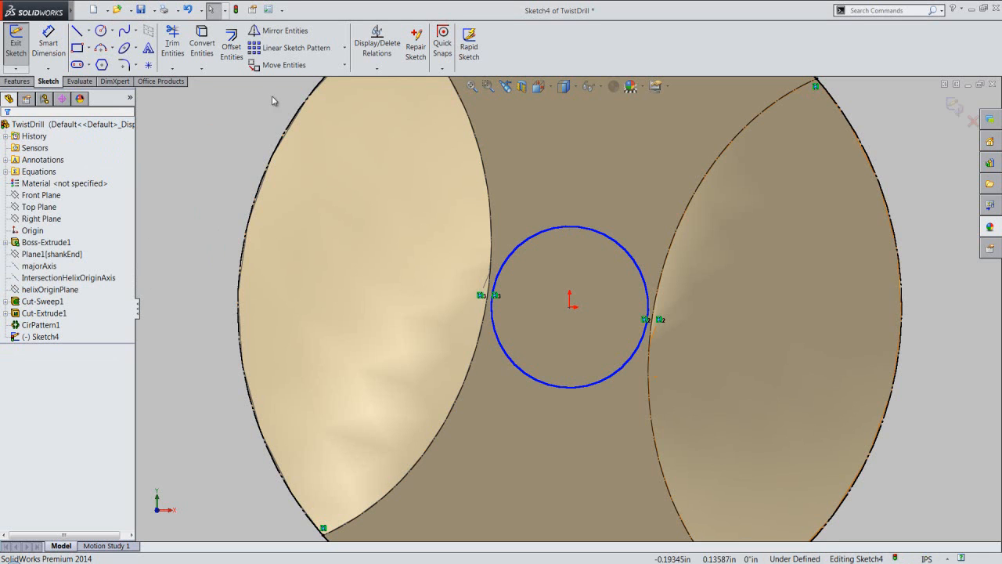
Add a tangent relation between the central circle and the flute curve on the brighter side of the end face
left_click(373, 70)
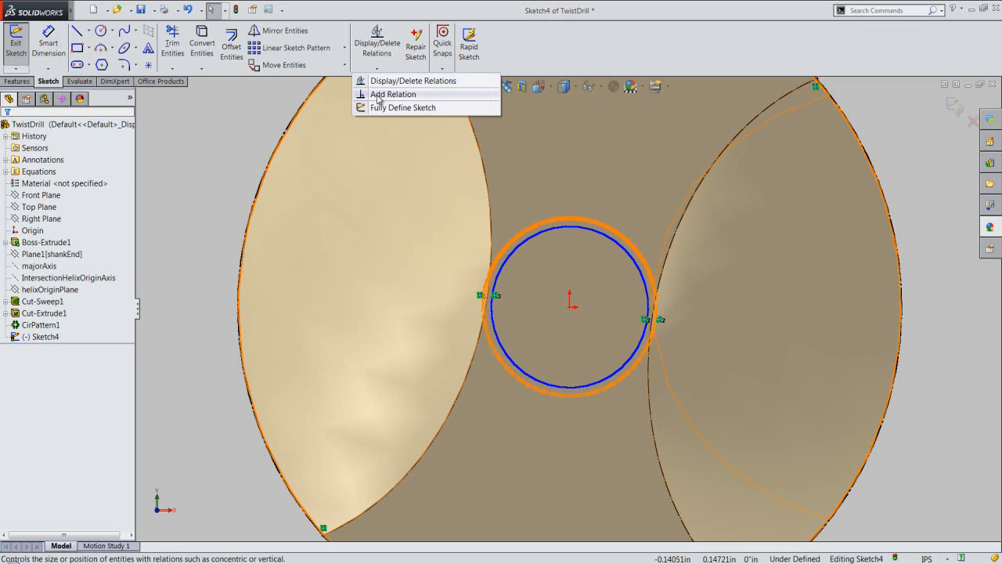
left_click(378, 96)
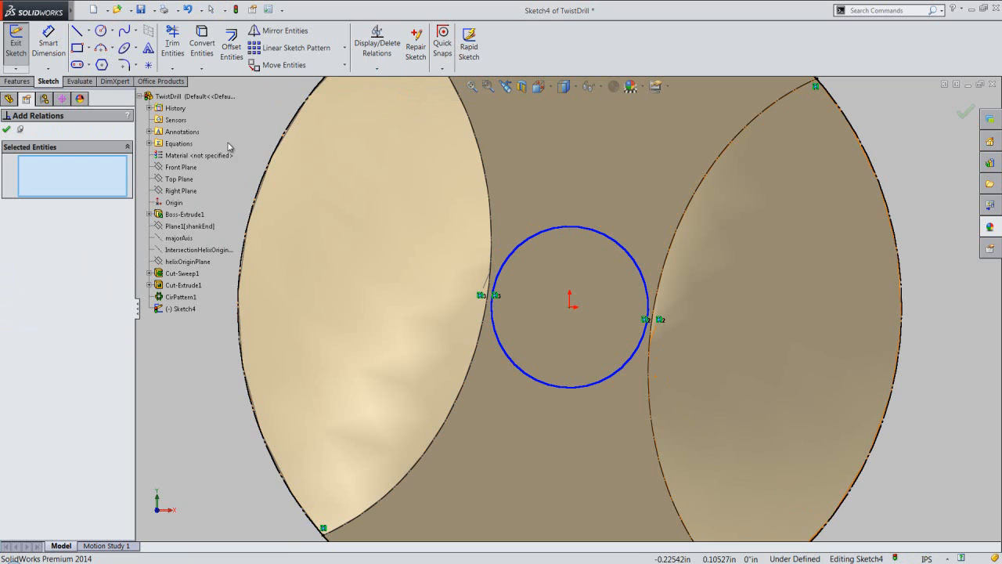
left_click(501, 352)
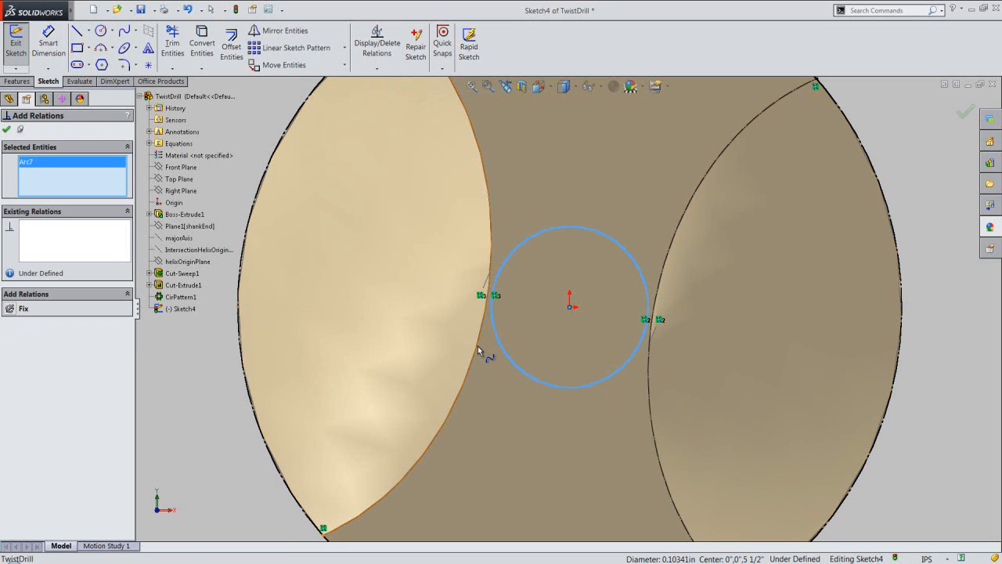
left_click(478, 346)
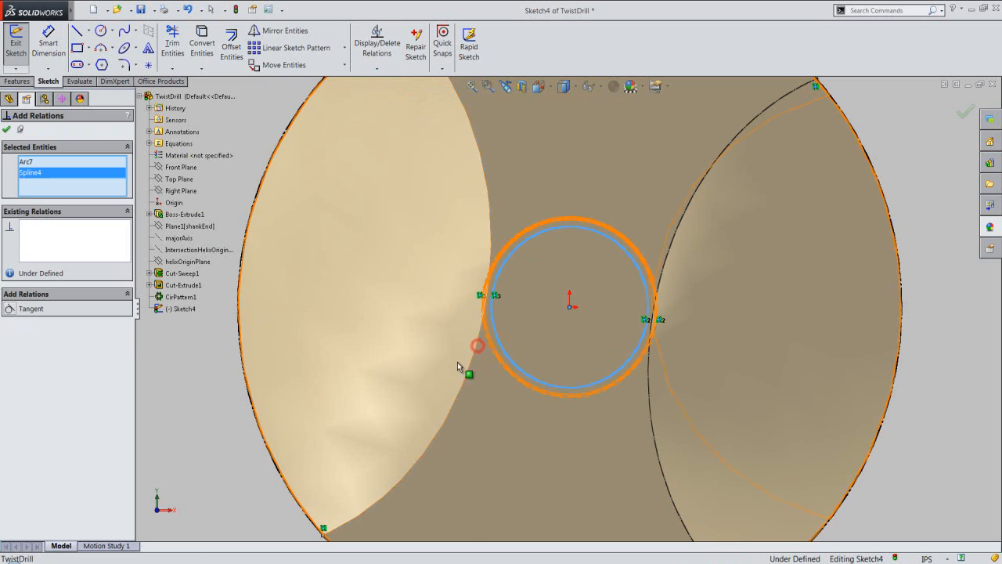
left_click(11, 309)
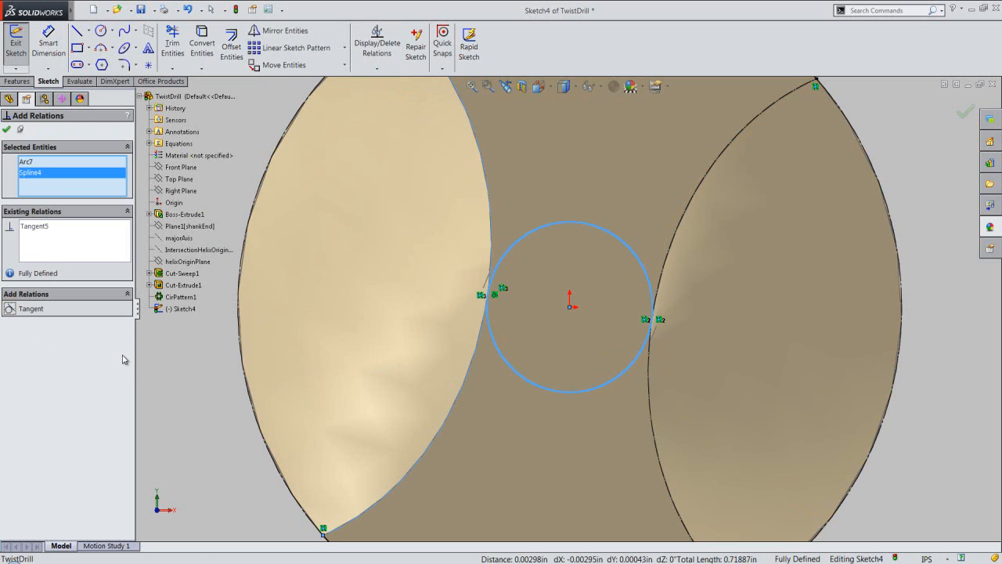
left_click(6, 130)
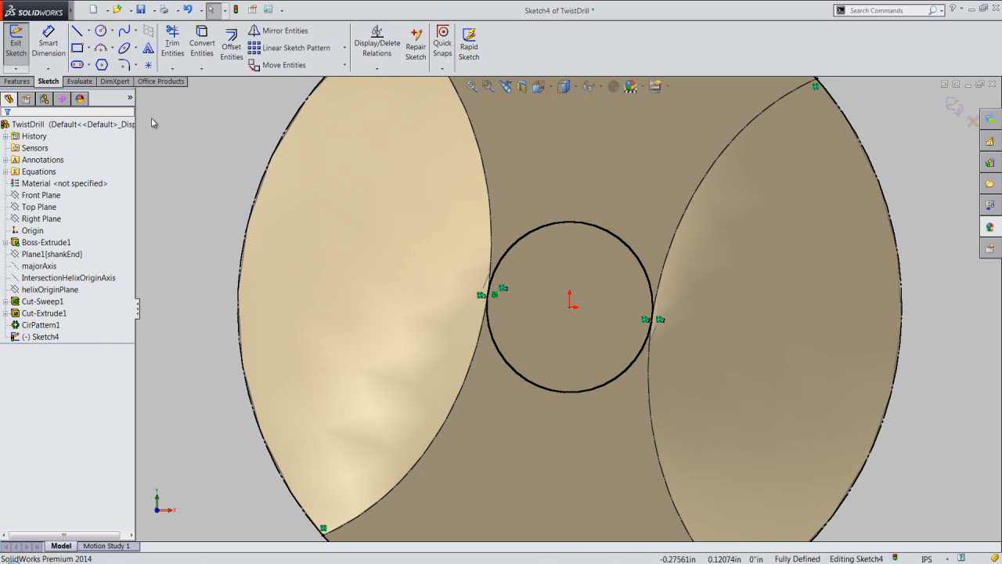
Place a sketch point where the central circle touches the flute curve on the brighter side, using the intersection snap
left_click(148, 64)
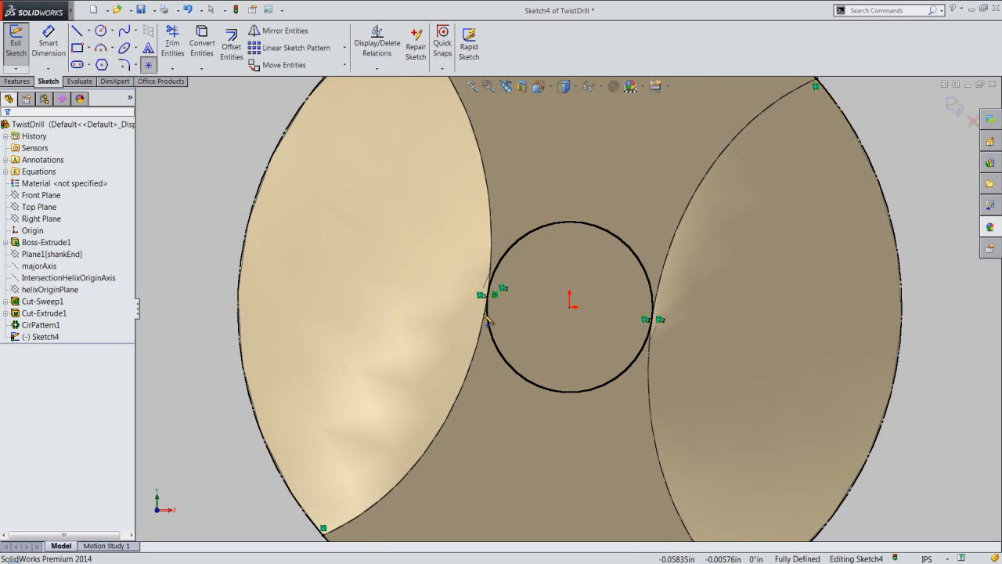
scroll(491, 312, "down", 3)
scroll(493, 311, "down", 2)
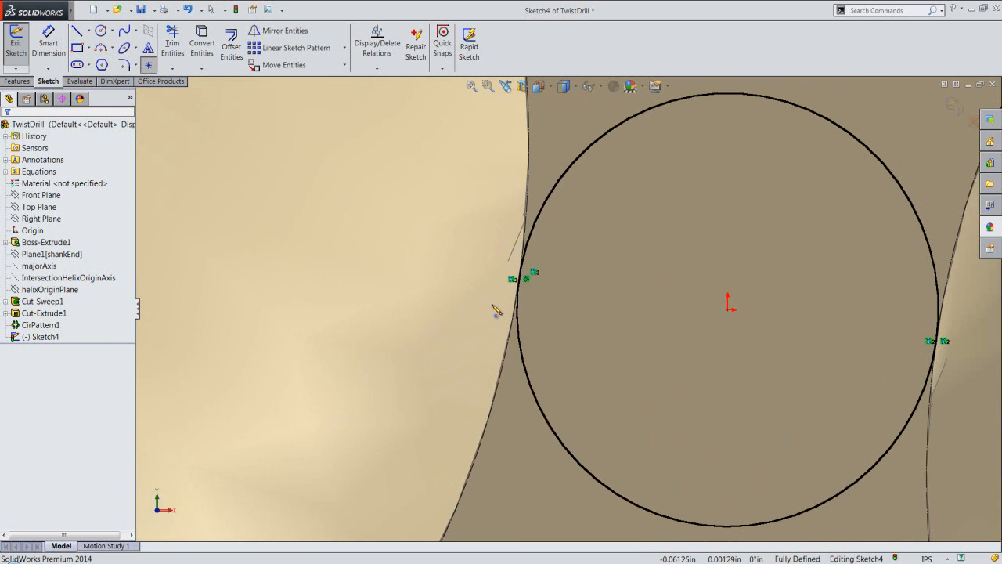
scroll(502, 305, "down", 2)
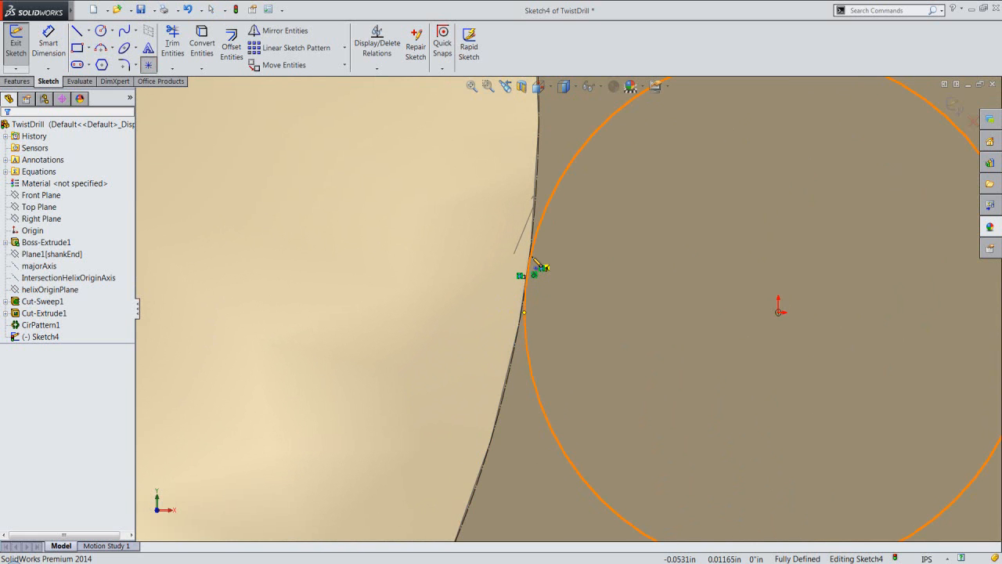
right_click(585, 265)
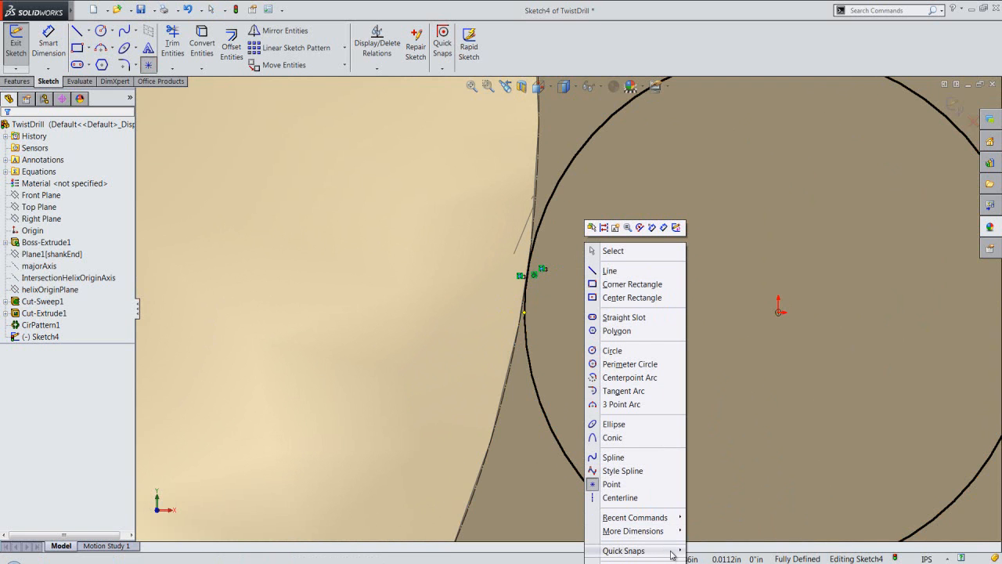
mouse_move(671, 554)
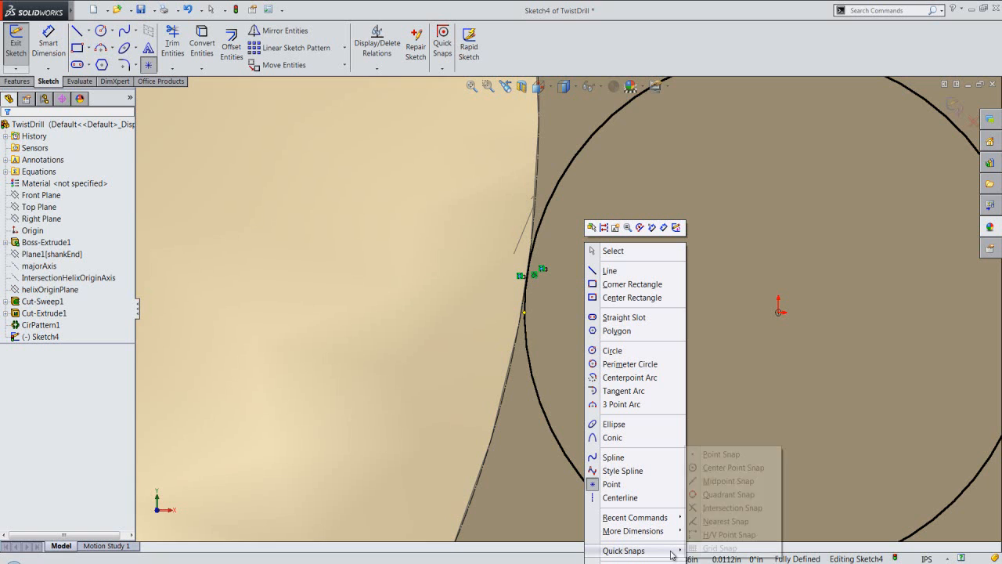
left_click(727, 508)
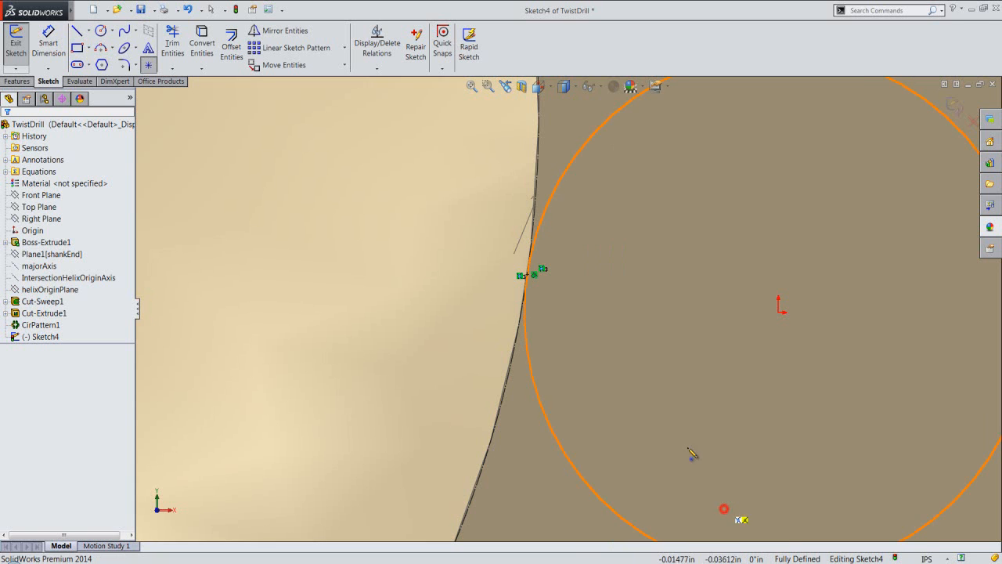
left_click(533, 253)
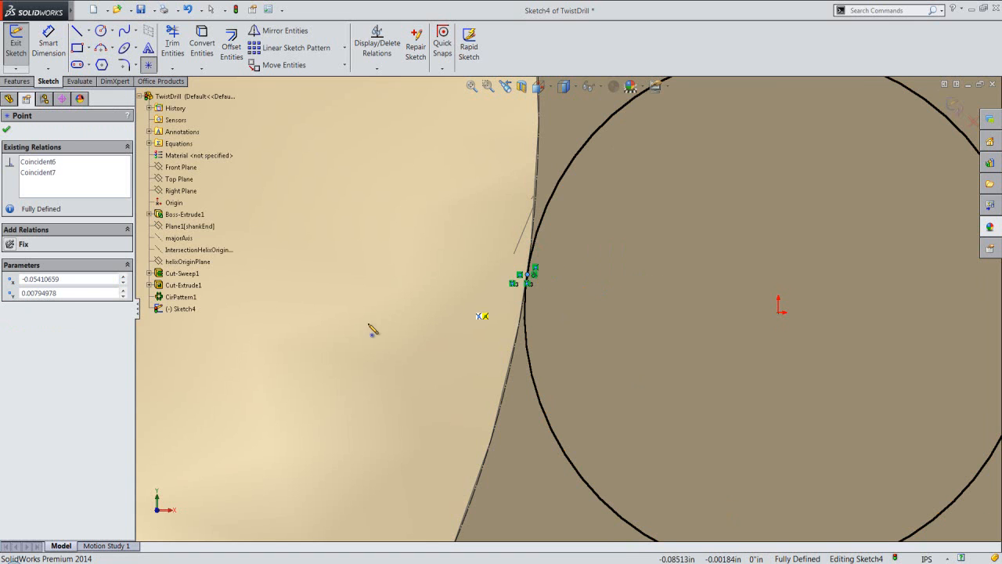
key("z")
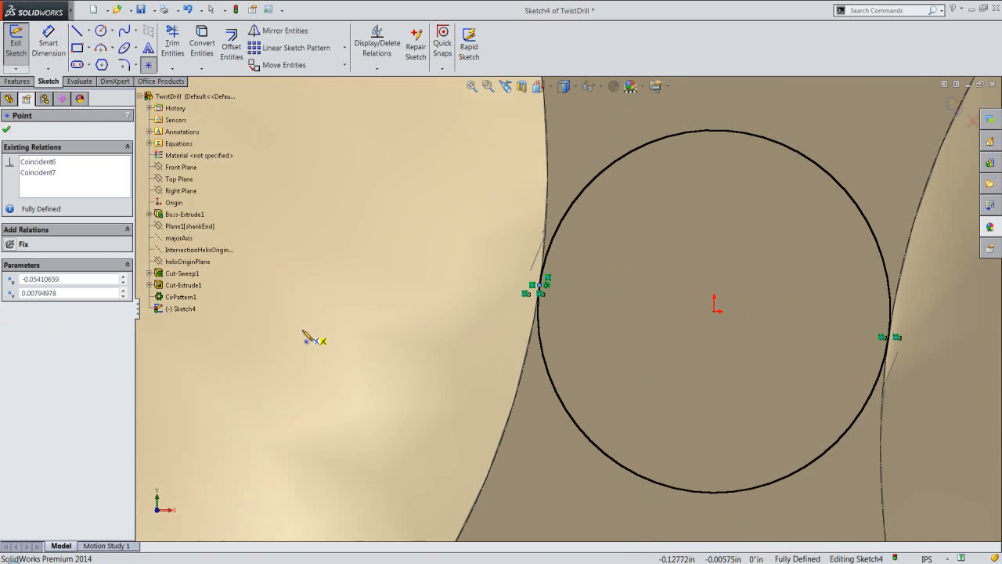
left_click(7, 131)
Place a sketch point where the central circle touches the flute curve on the darker side, using the intersection snap
scroll(376, 347, "up", 1)
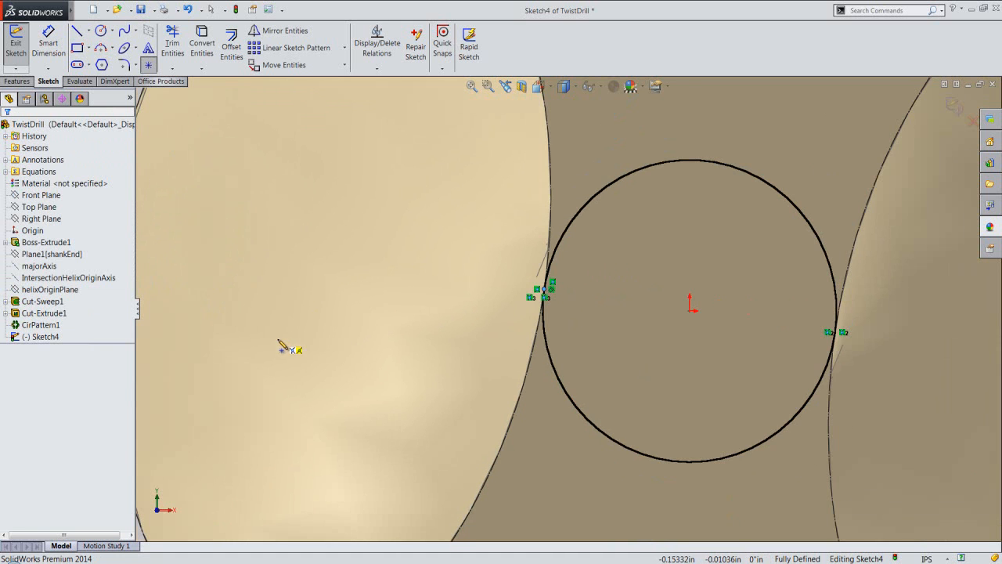
scroll(912, 344, "down", 3)
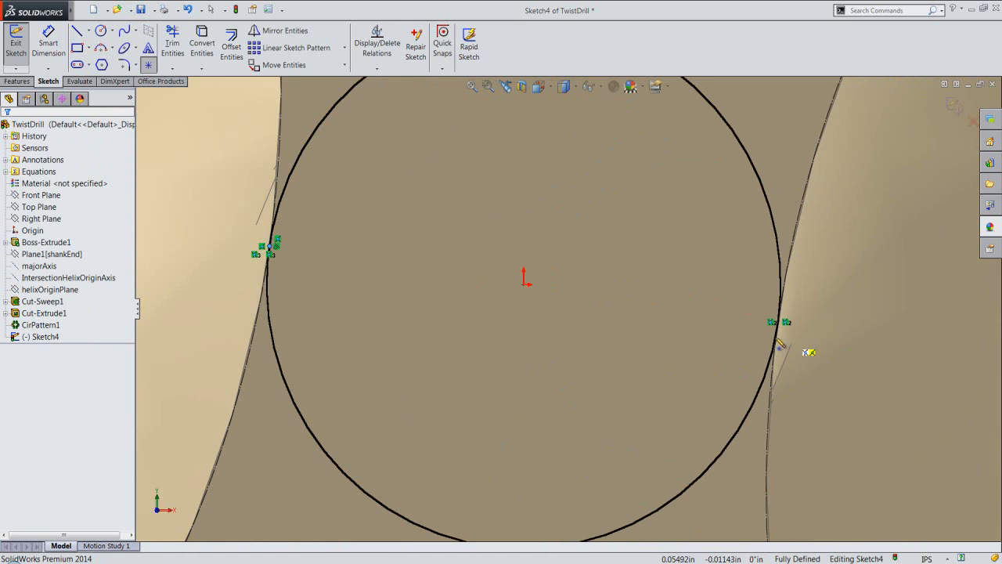
right_click(593, 278)
mouse_move(677, 551)
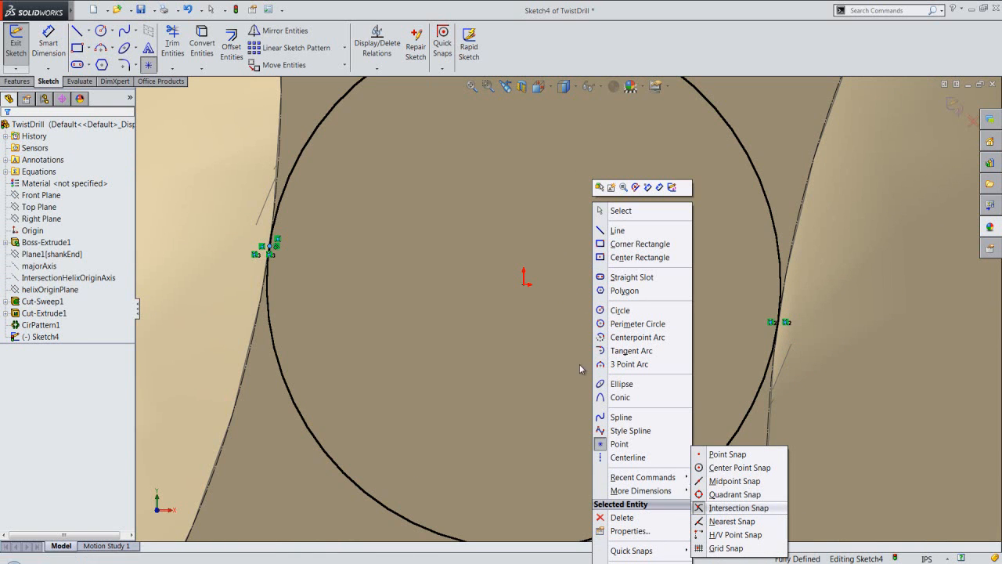
left_click(721, 509)
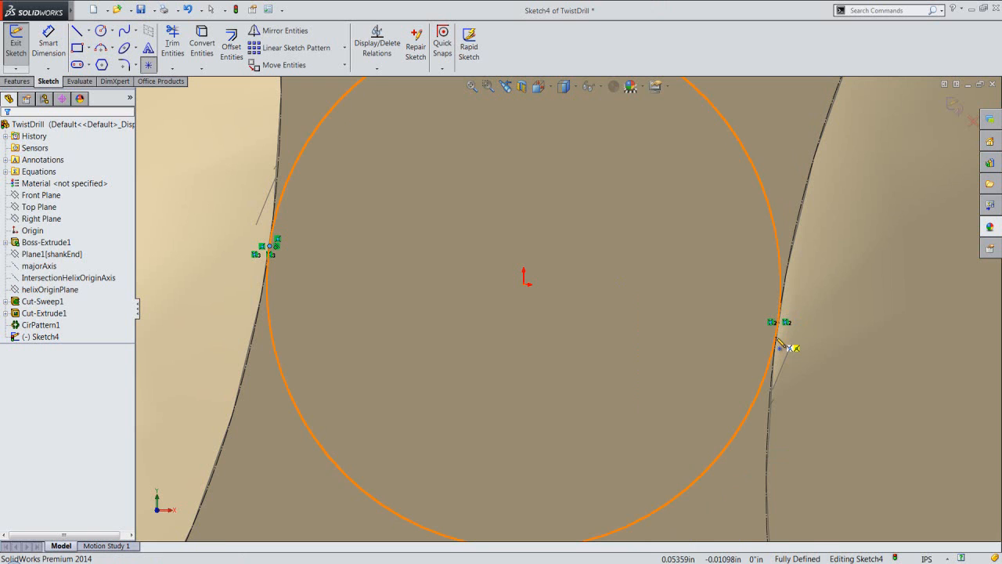
left_click(776, 337)
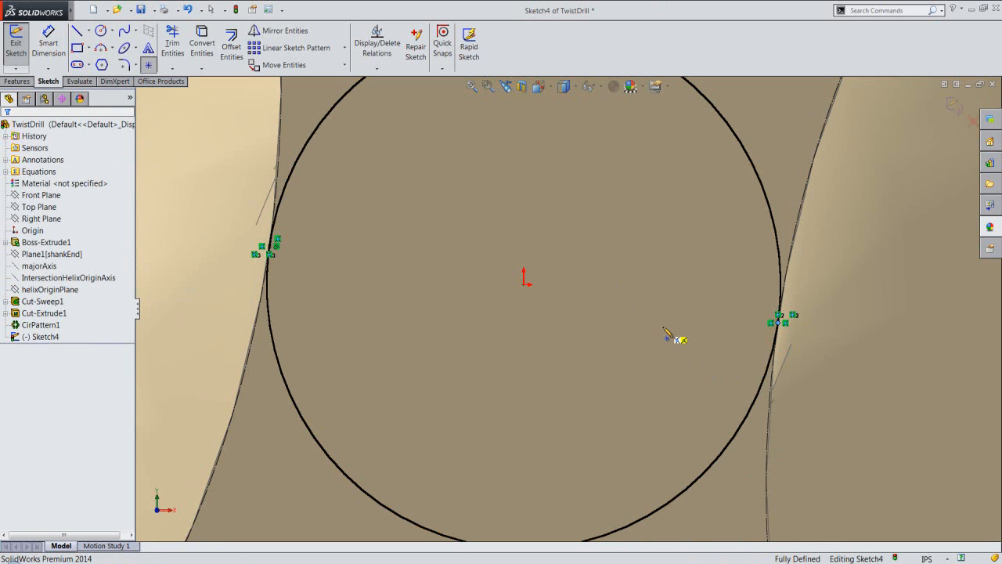
Hide the sketch relation symbols in the view and end the Point tool
left_click(603, 89)
left_click(590, 217)
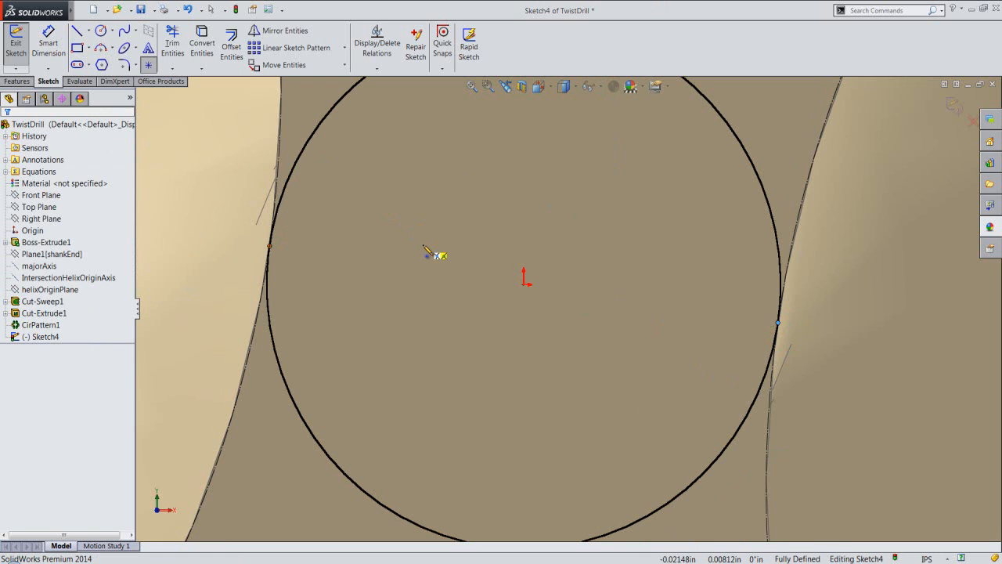
key("Escape")
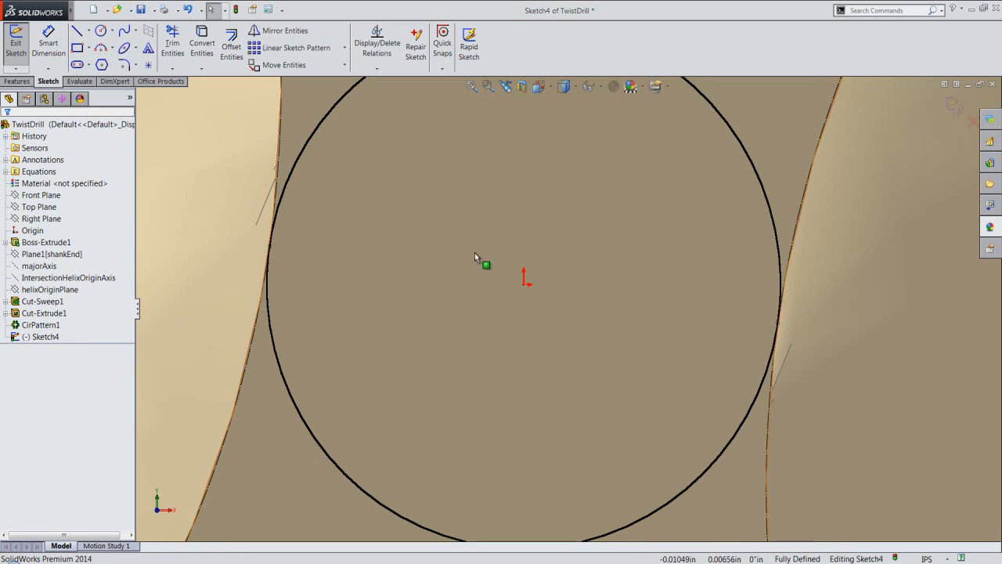
Sketch a line about 0.356 in long from the outer circle on the brighter flute side across the central circle into the darker flute
left_click(562, 217)
key("f")
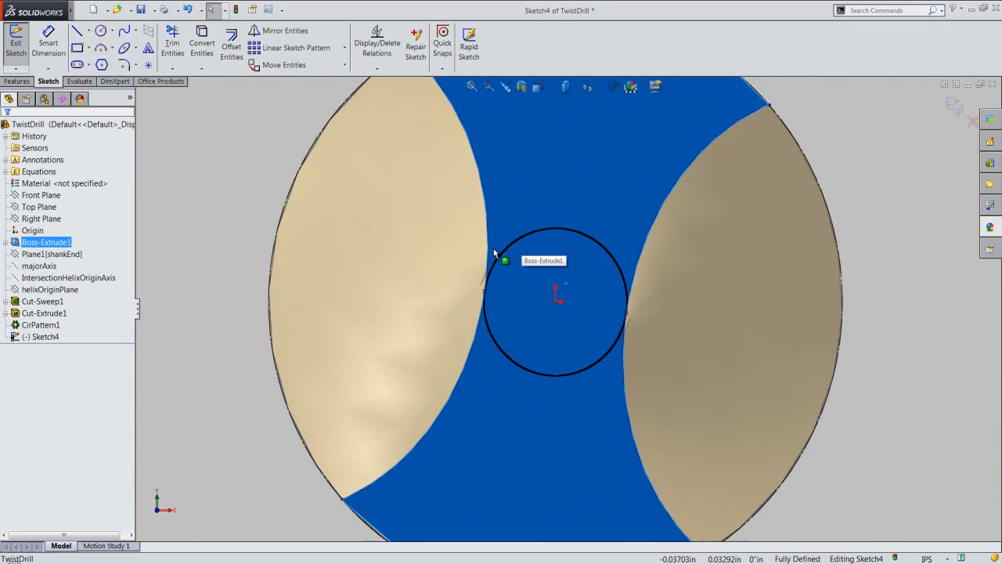
left_click(274, 208)
right_click(229, 147)
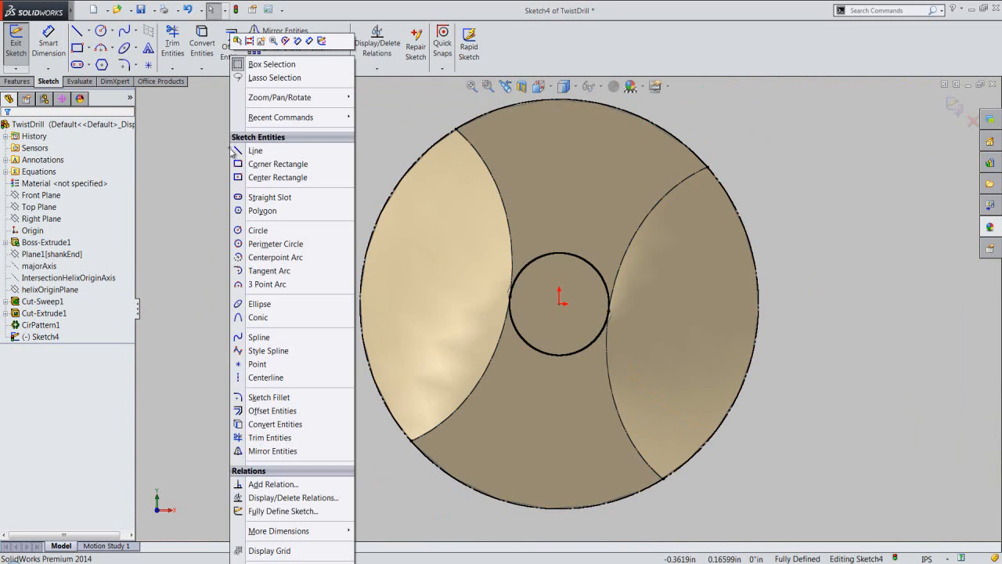
left_click(241, 151)
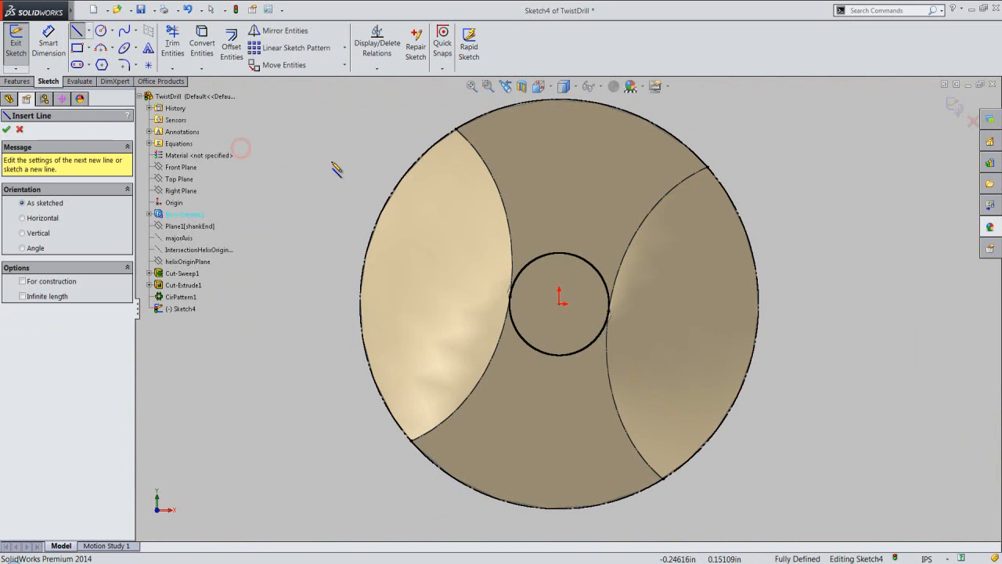
left_click(383, 210)
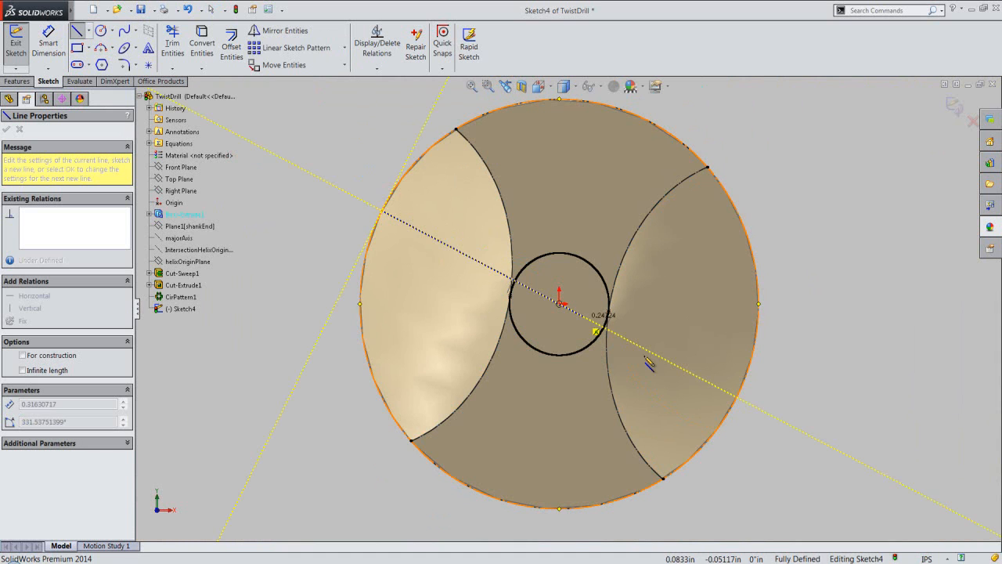
left_click(669, 368)
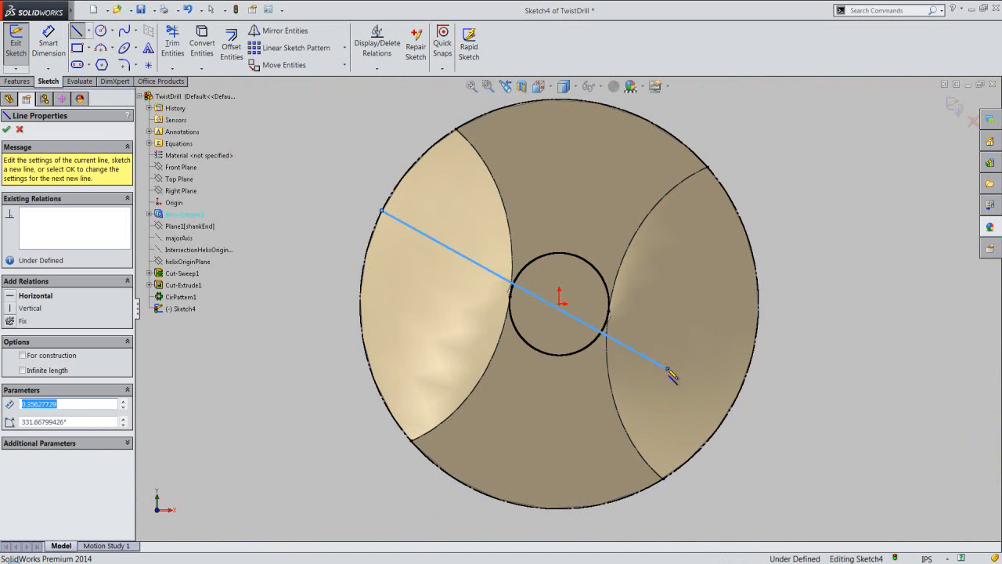
left_click(354, 172)
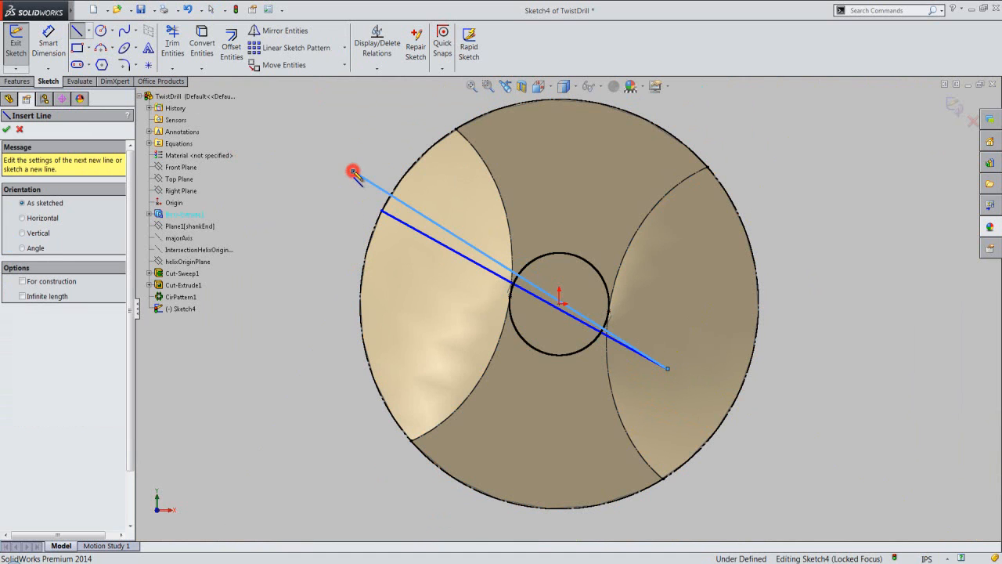
left_click(6, 128)
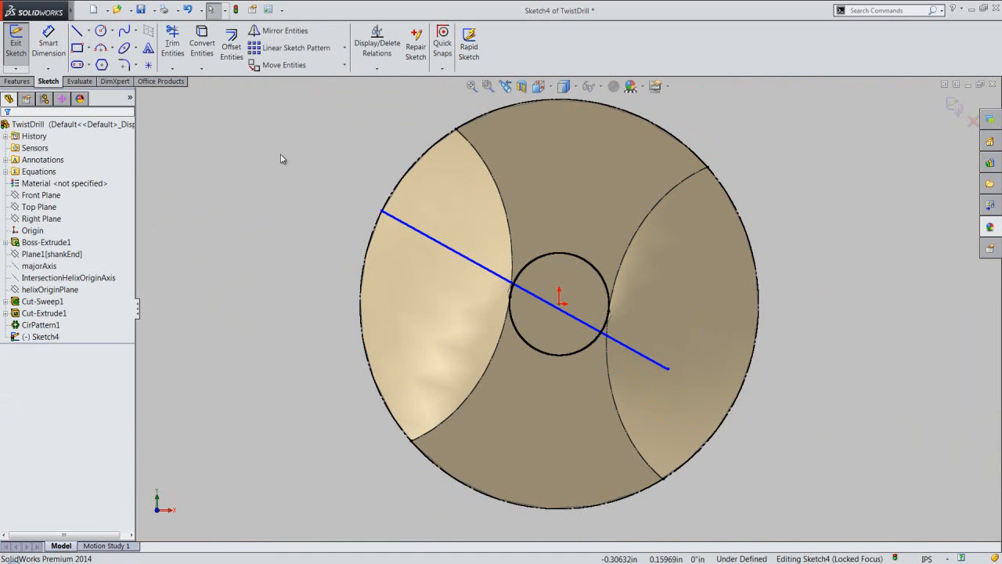
Add a coincident relation between the line's free end in the darker flute and the outer circle
left_click(377, 68)
left_click(377, 94)
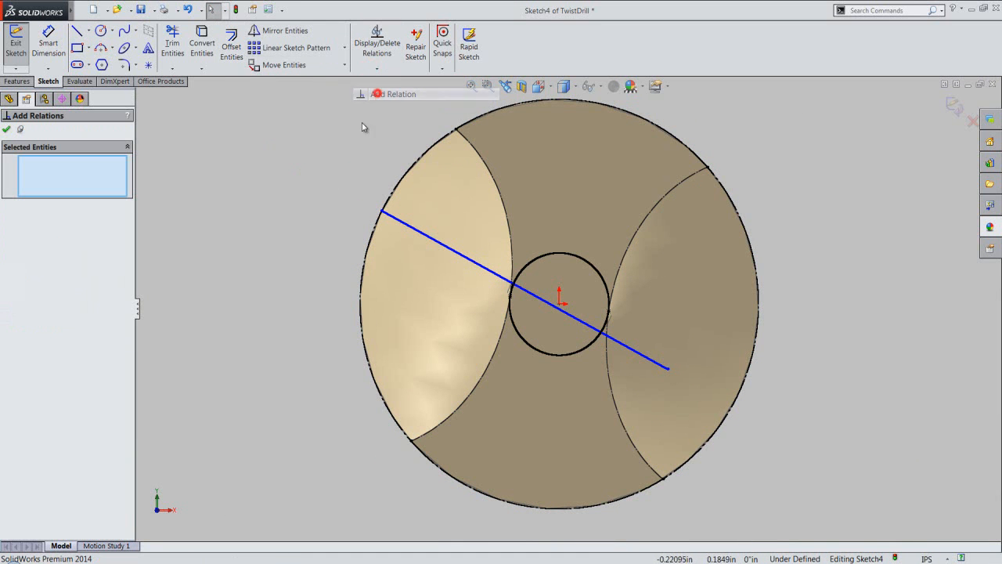
left_click(668, 368)
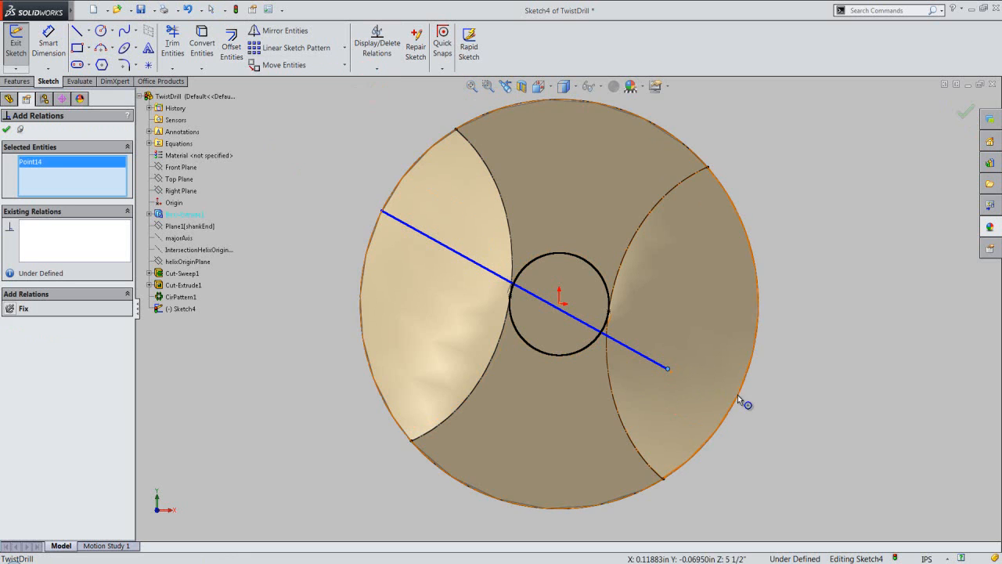
left_click(735, 393)
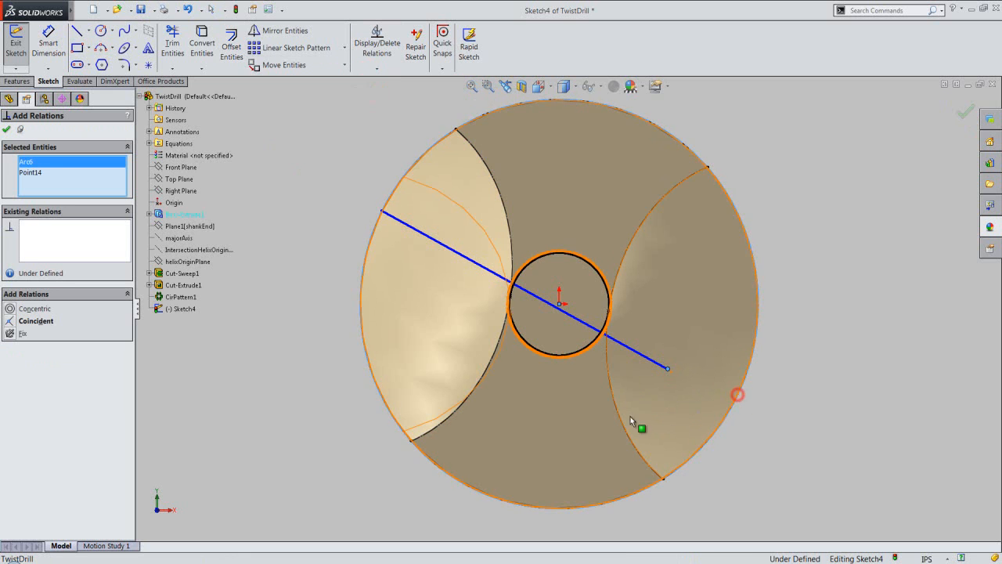
left_click(10, 322)
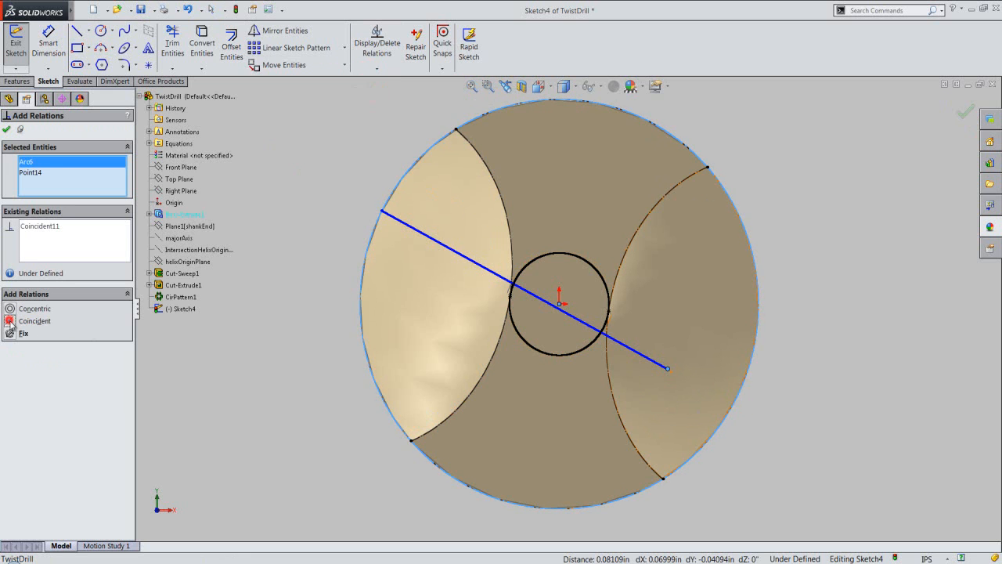
Clear the previous relation selection and make the line coincident with the sketch point on the brighter flute side of the central circle
left_click(44, 172)
key("Delete")
left_click(24, 159)
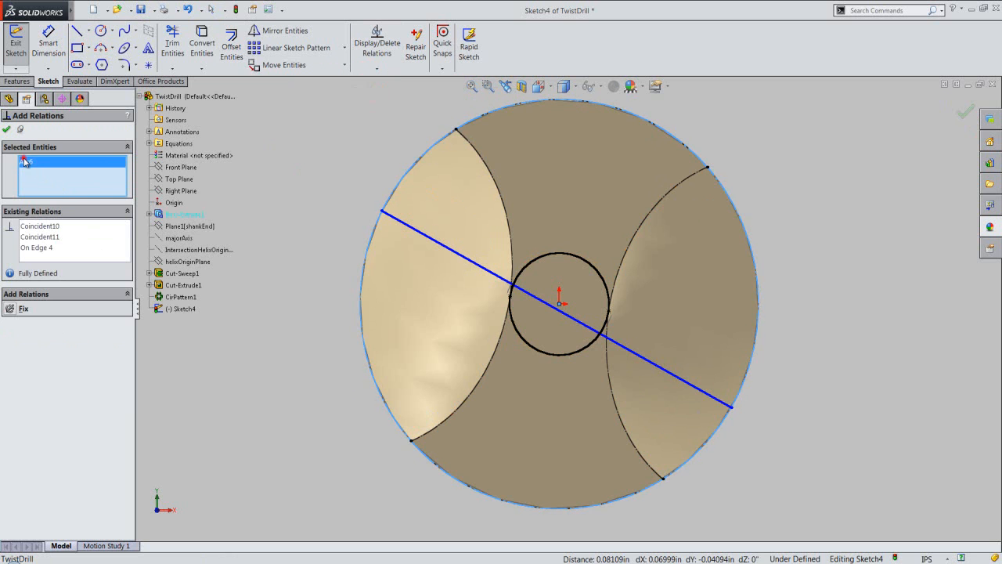
key("Delete")
scroll(531, 291, "down", 5)
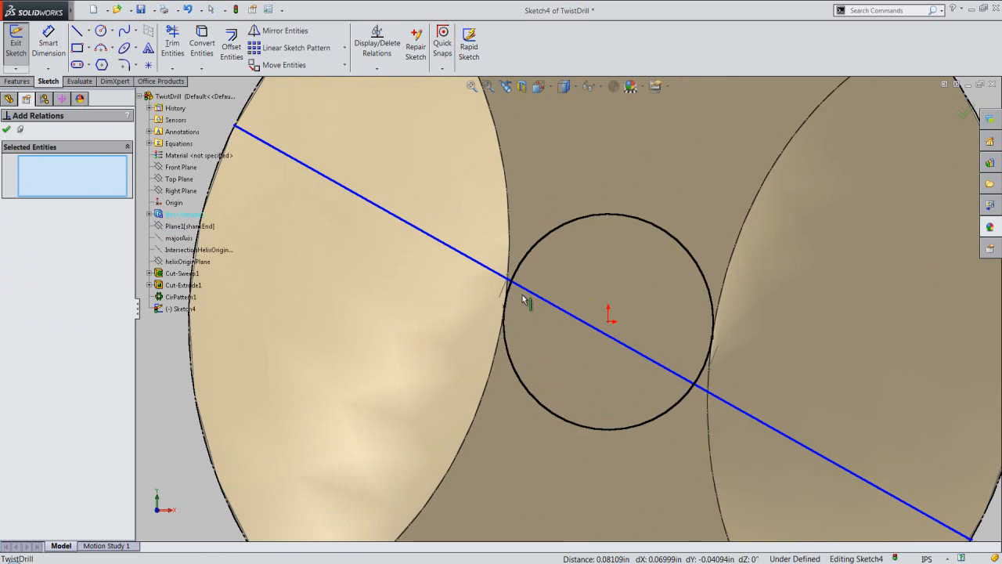
left_click(531, 292)
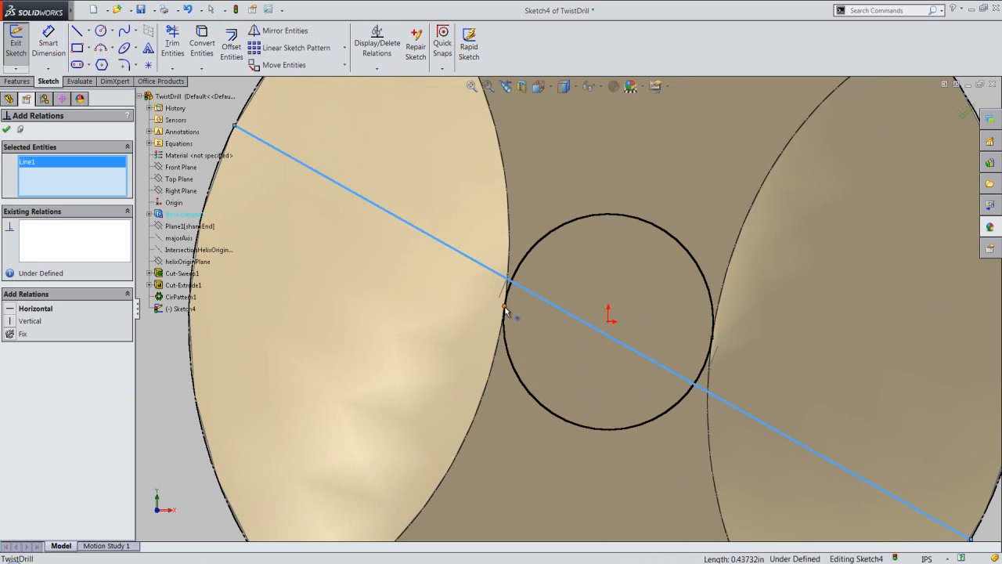
left_click(505, 307)
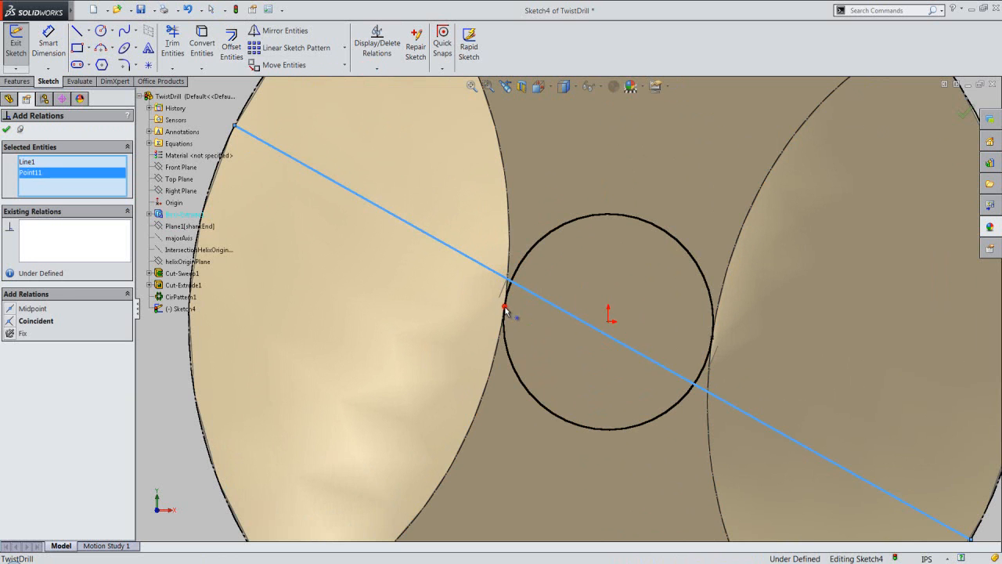
left_click(11, 321)
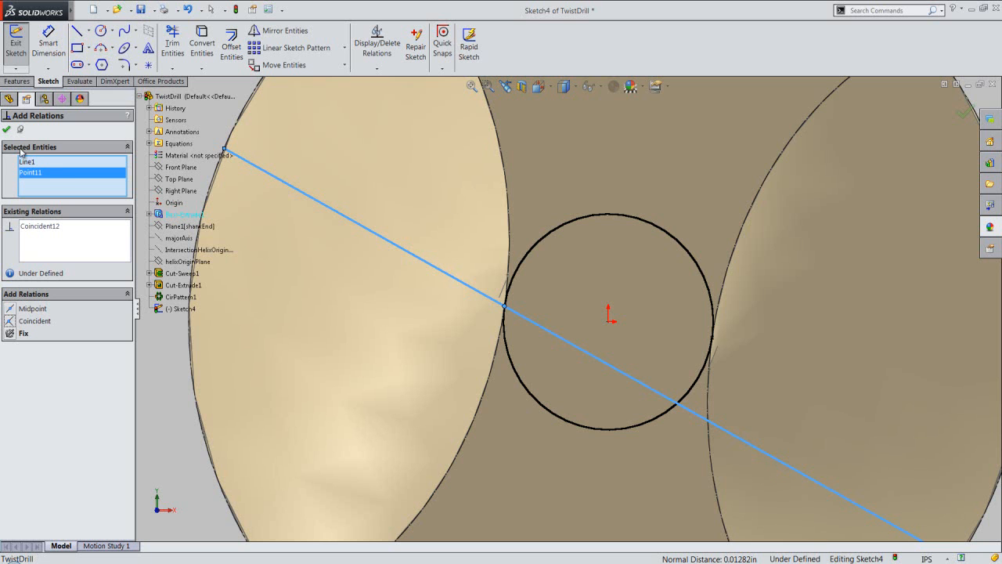
Make the line coincident with the sketch point on the darker flute side of the central circle
key("Delete")
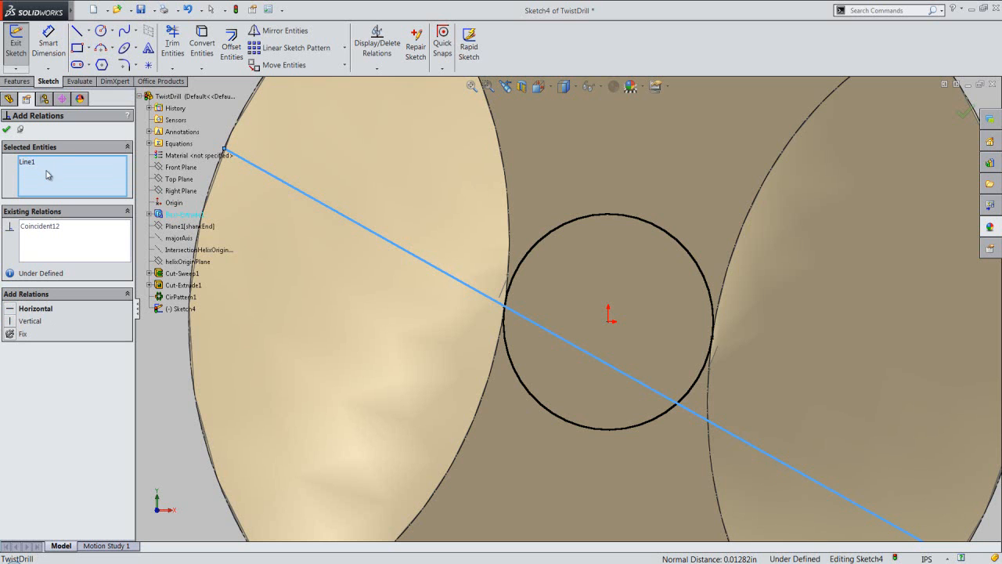
left_click(710, 338)
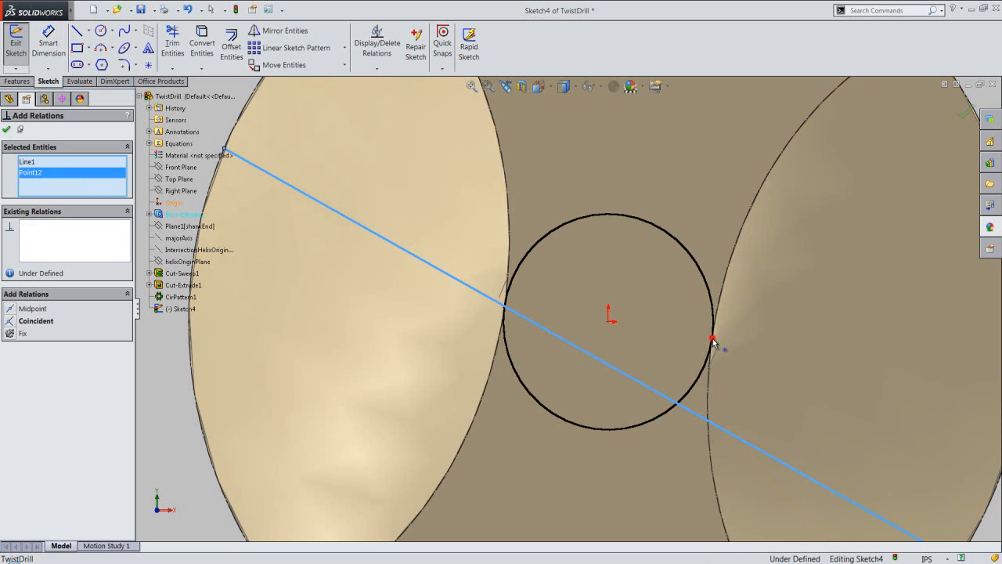
left_click(12, 321)
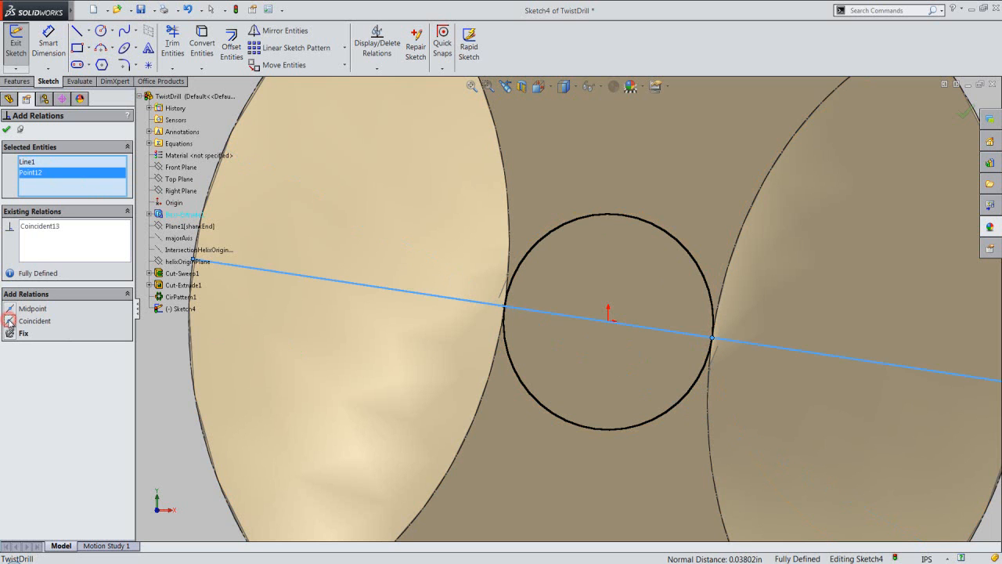
left_click(6, 129)
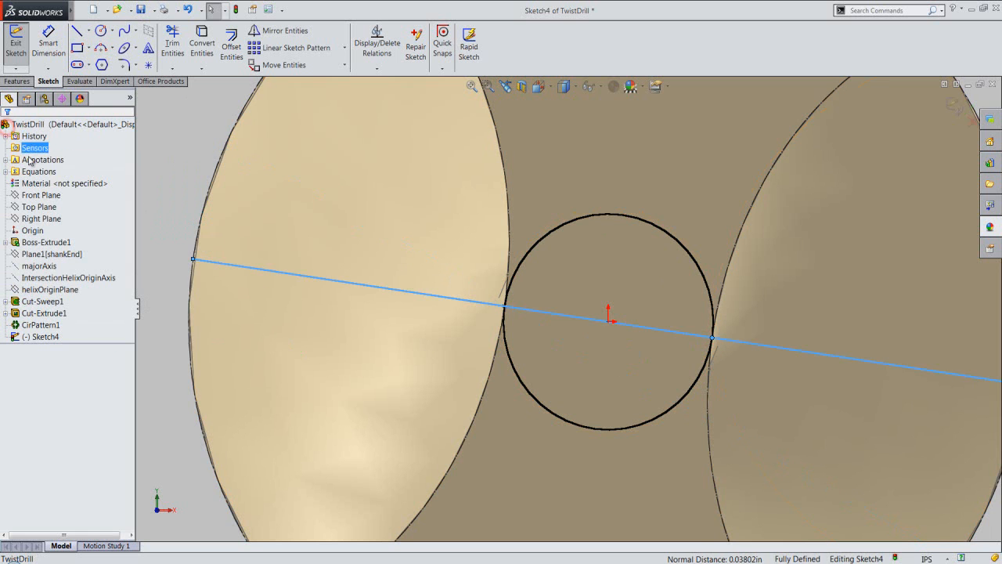
Save the part and exit the end-face sketch
key("f")
left_click(310, 315)
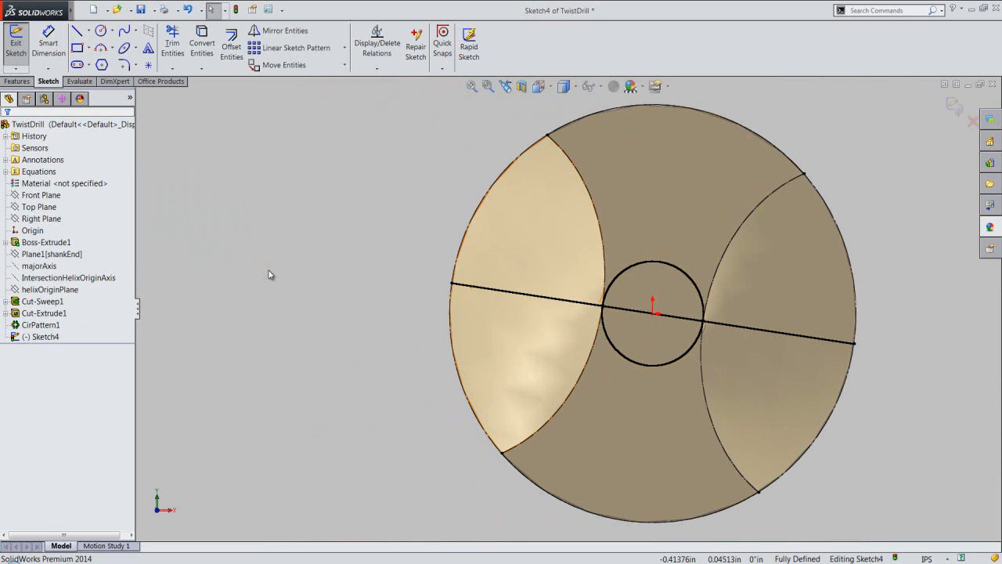
key("ctrl+s")
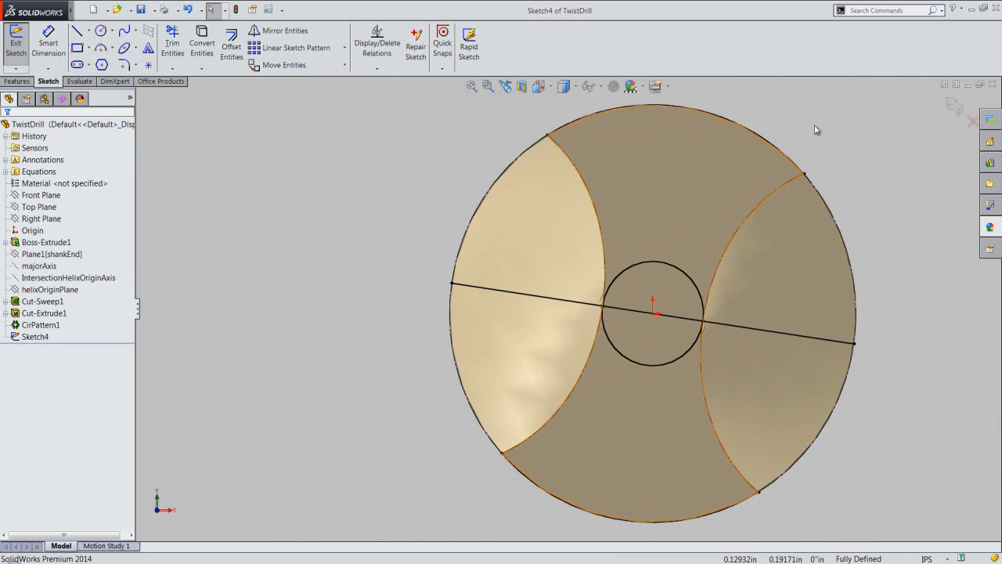
left_click(953, 108)
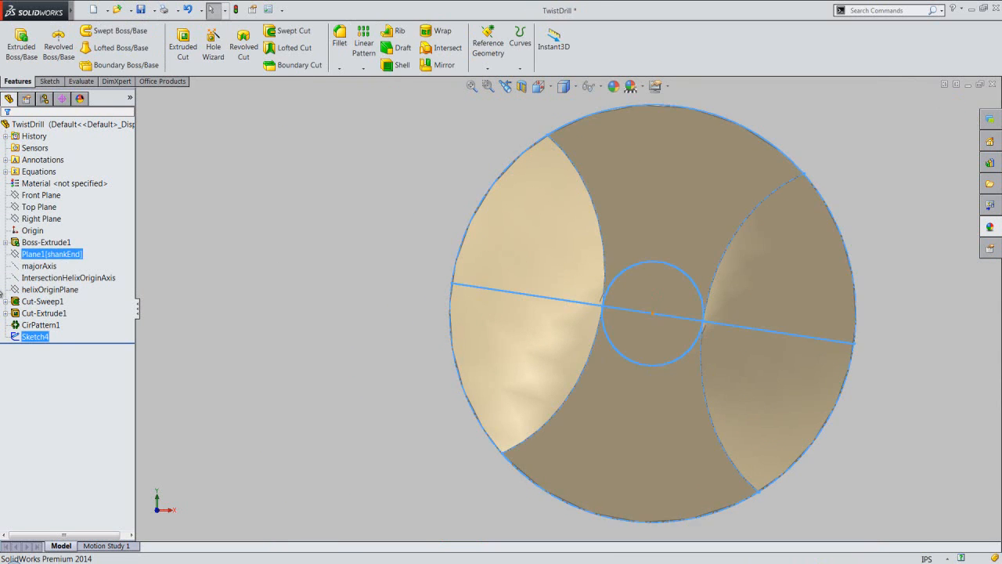
Rename the end-face sketch Sketch4 as TipRef
right_click(35, 341)
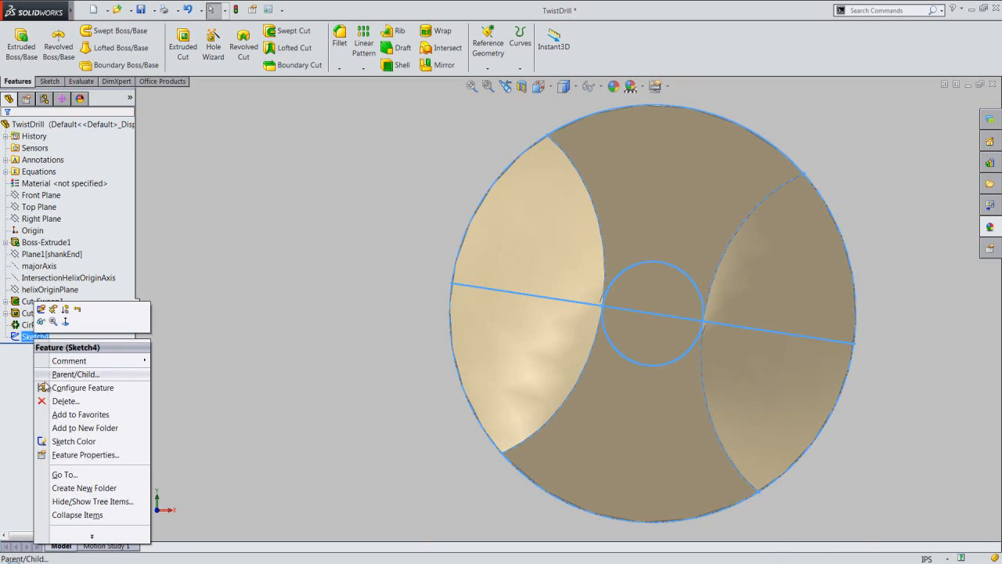
left_click(88, 460)
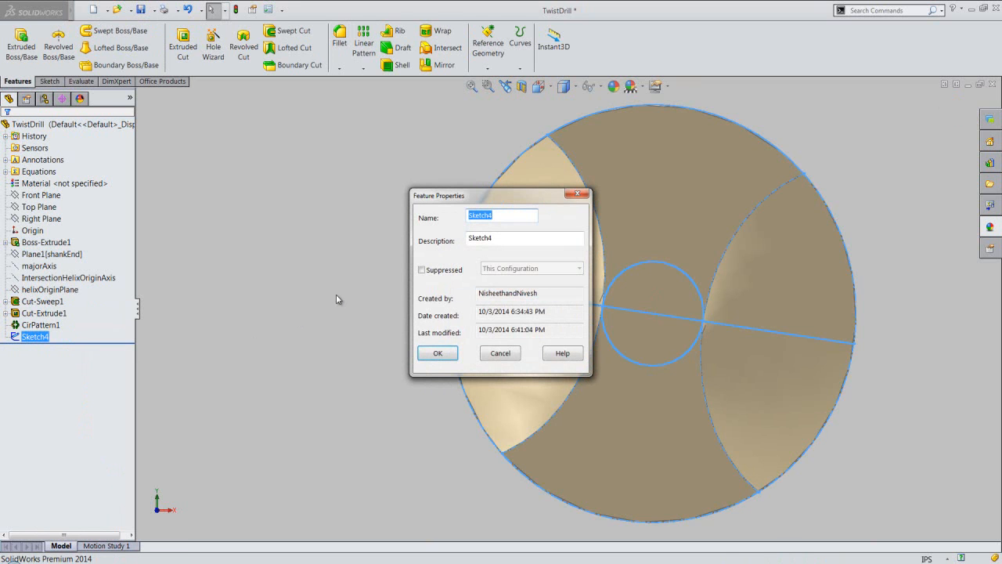
type("TipRef")
key("Return")
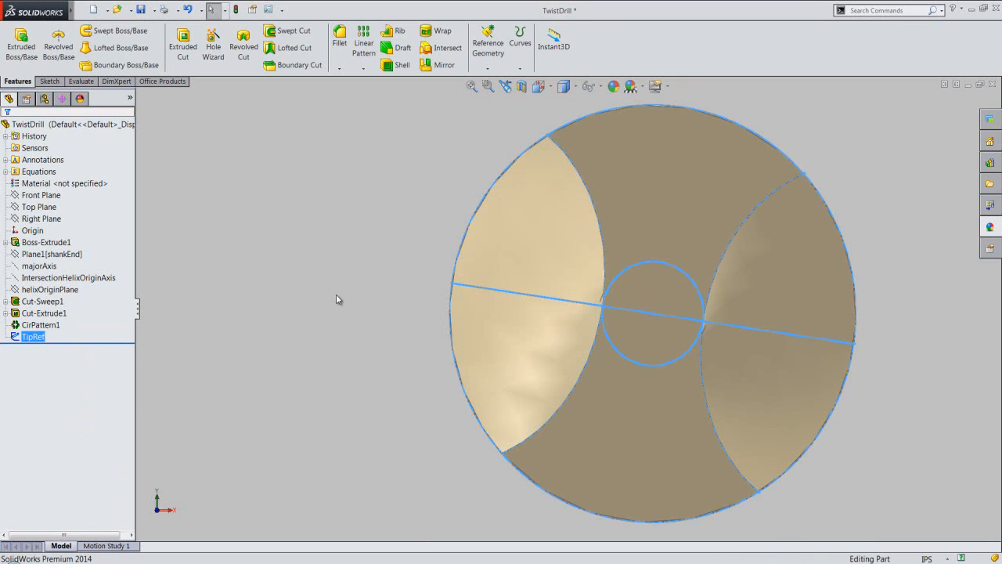
left_click(336, 295)
left_click(403, 299)
Create a reference axis through the two endpoints of the TipRef line on the drill's end face
left_click(563, 85)
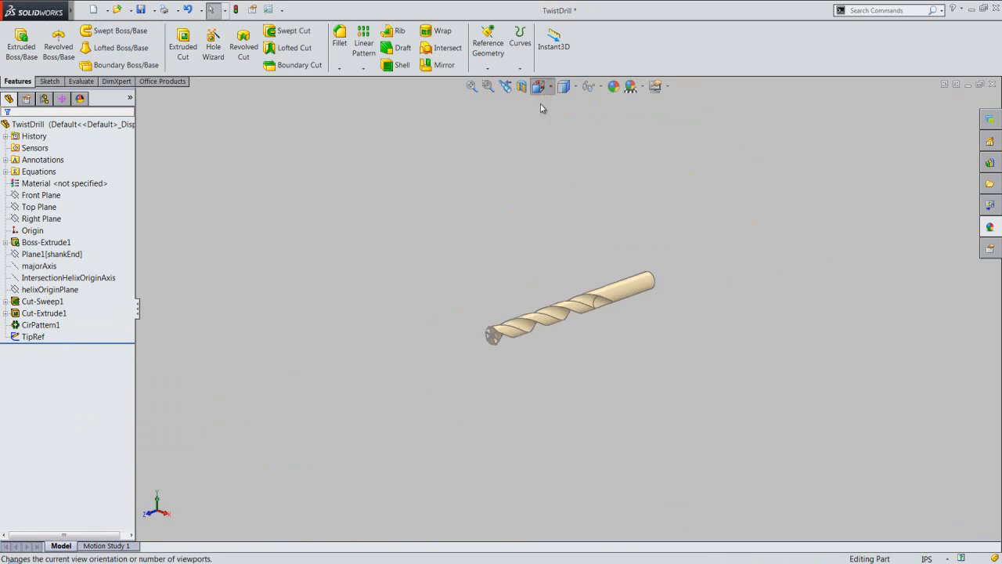
left_click(565, 272)
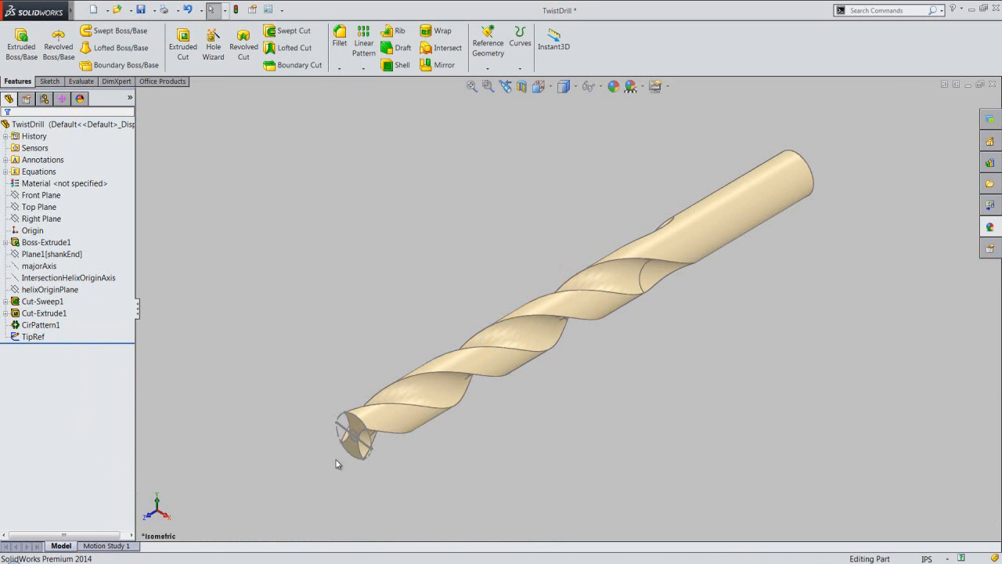
scroll(358, 448, "down", 5)
scroll(358, 448, "down", 2)
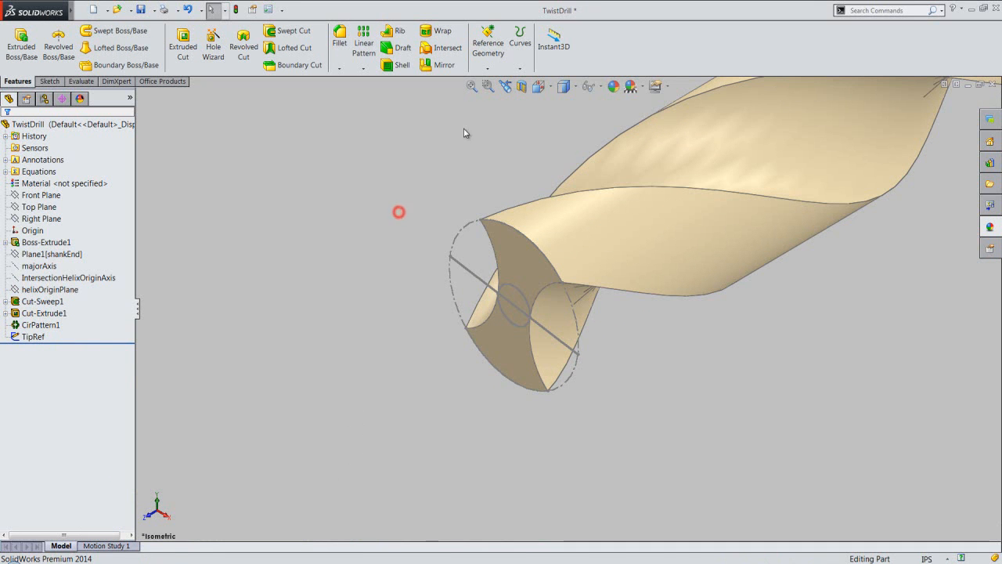
left_click(487, 49)
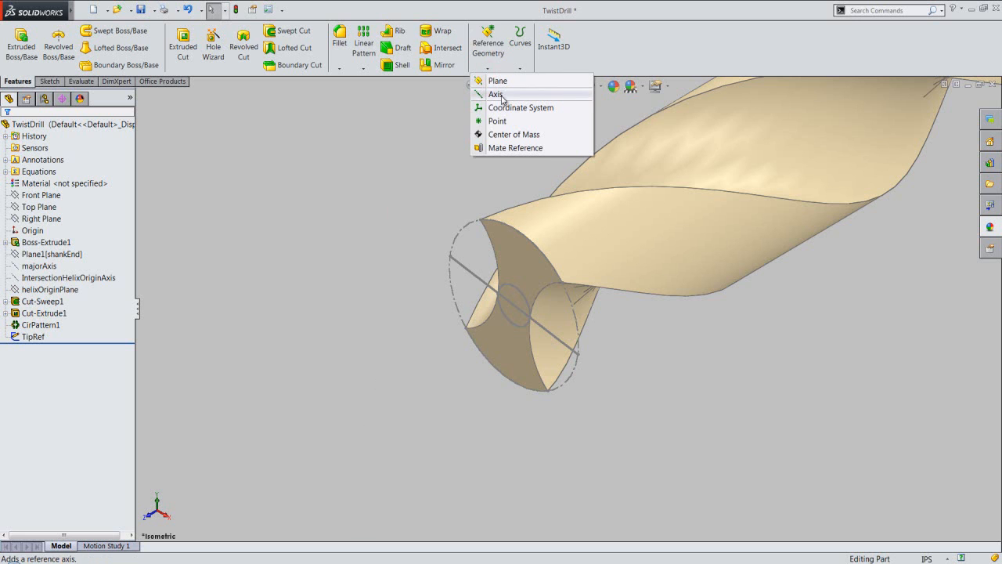
left_click(501, 97)
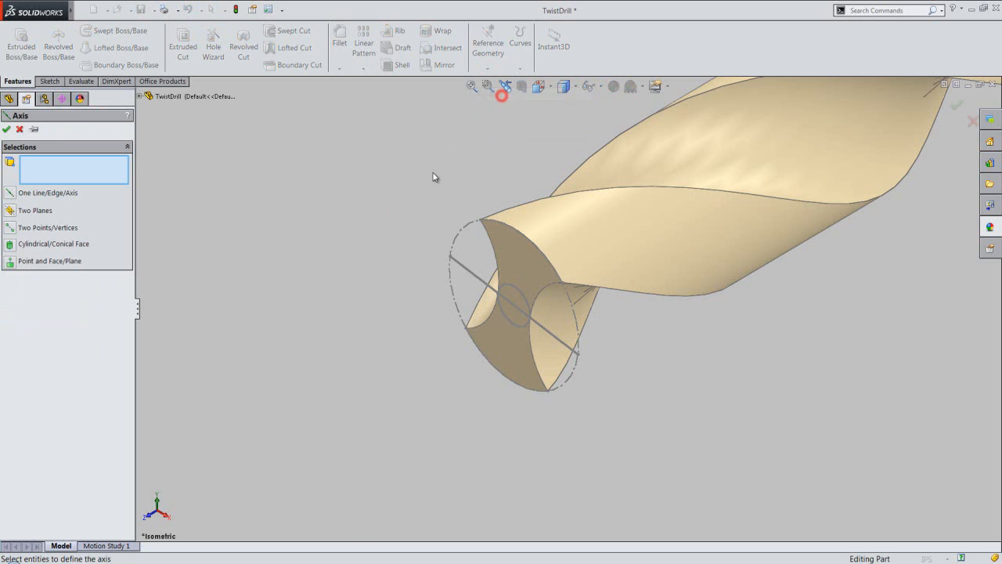
left_click(449, 257)
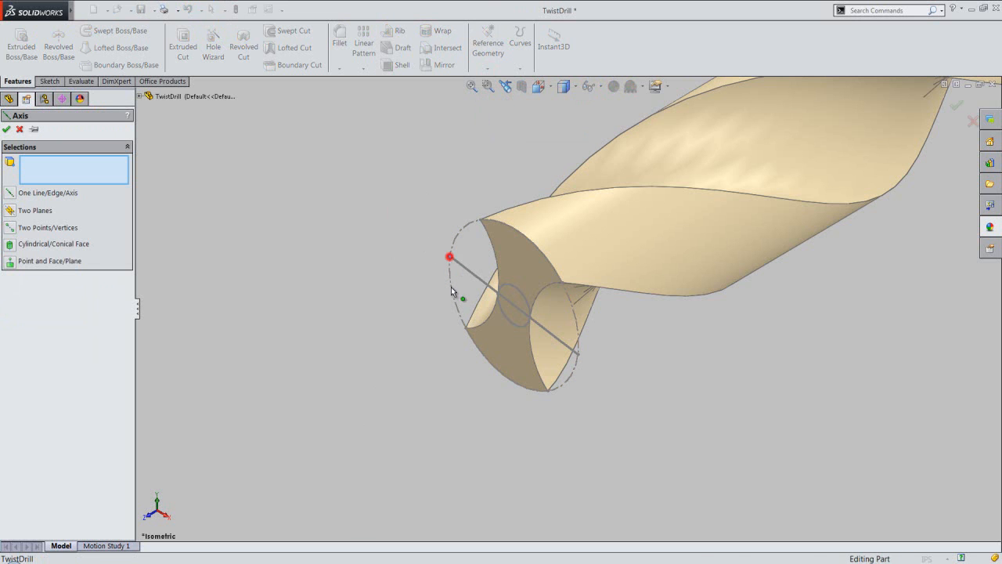
left_click(579, 356)
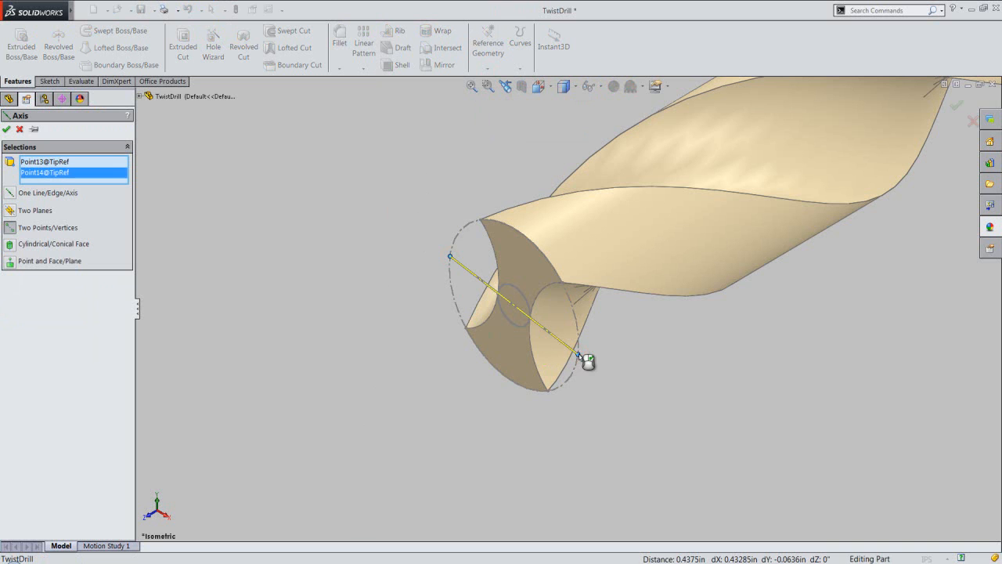
left_click(7, 130)
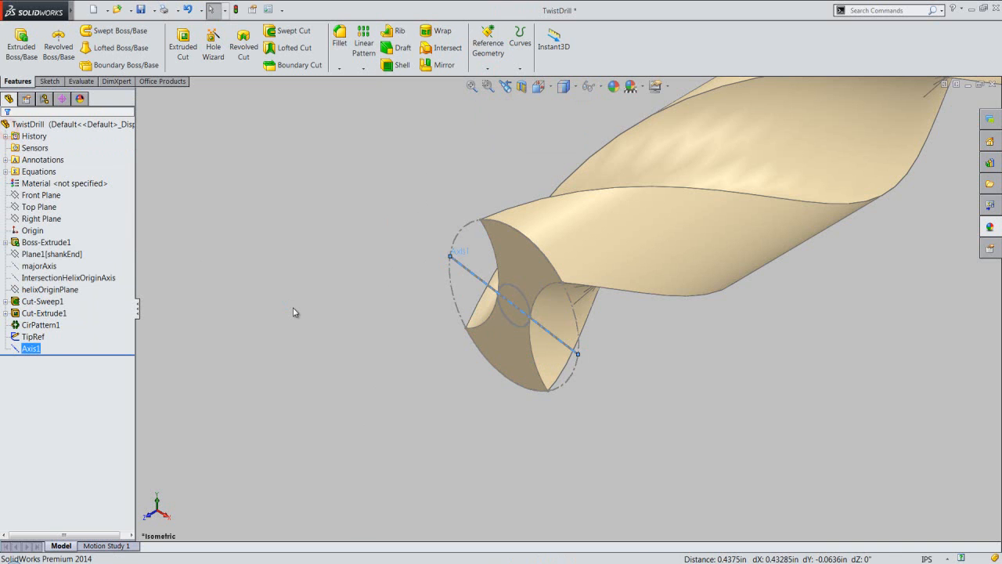
left_click(293, 307)
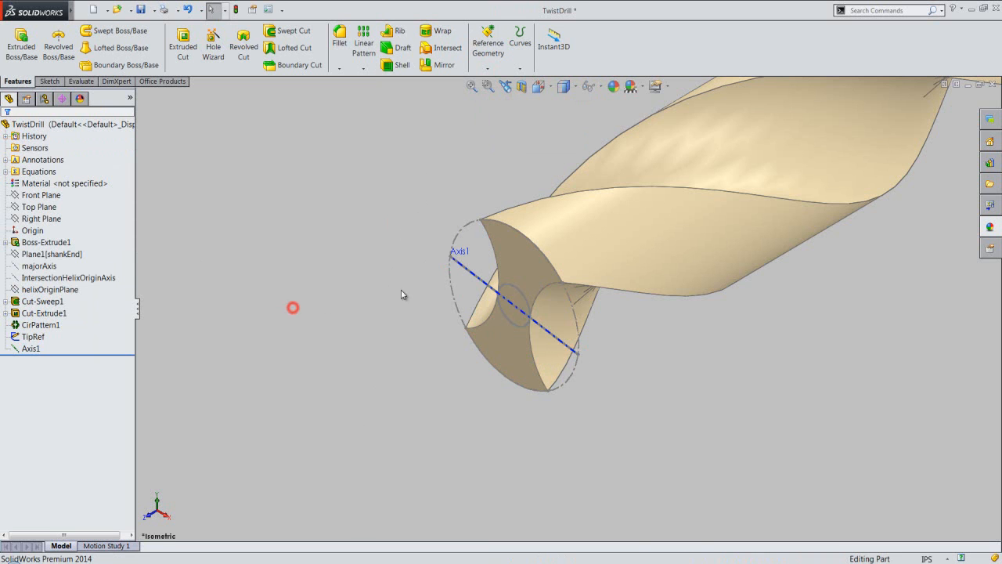
Extend both ends of the new axis a little beyond the outer circle
left_click(470, 275)
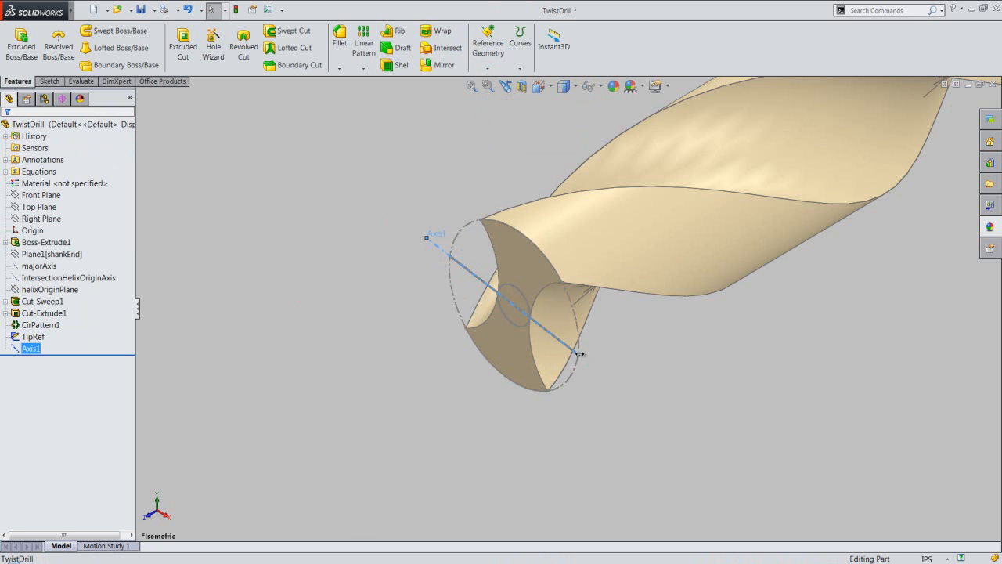
left_click_drag(580, 353, 605, 374)
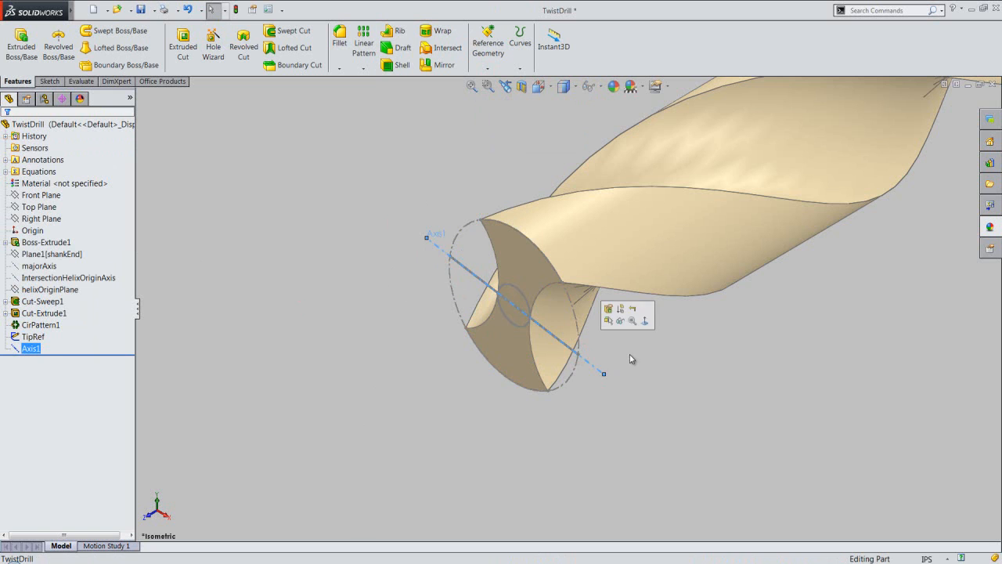
left_click(631, 358)
Rename Axis1 as Axis1[lipReliefGeom] in its feature properties
scroll(532, 289, "down", 2)
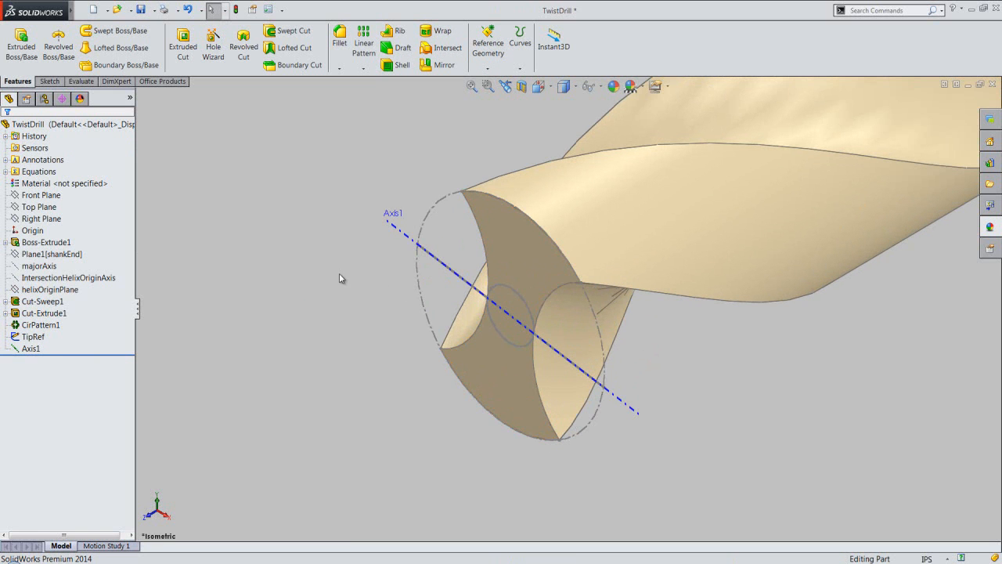
right_click(31, 348)
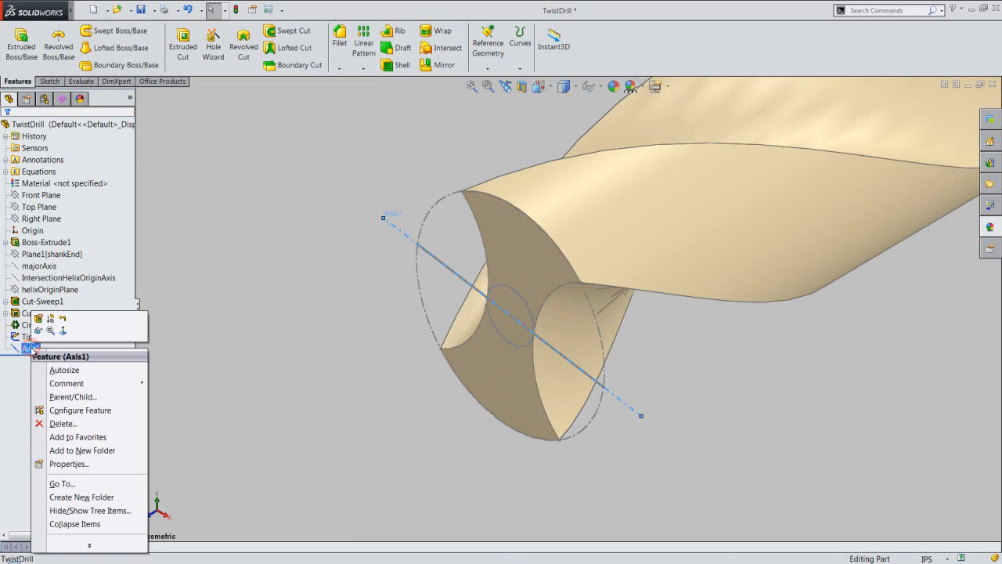
left_click(83, 463)
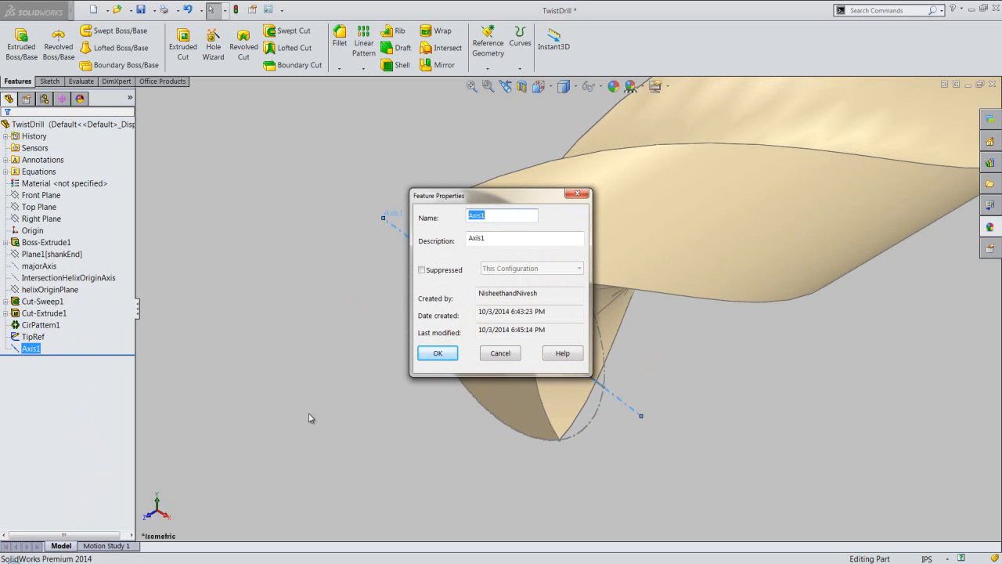
key("Right")
left_click(434, 353)
left_click(337, 316)
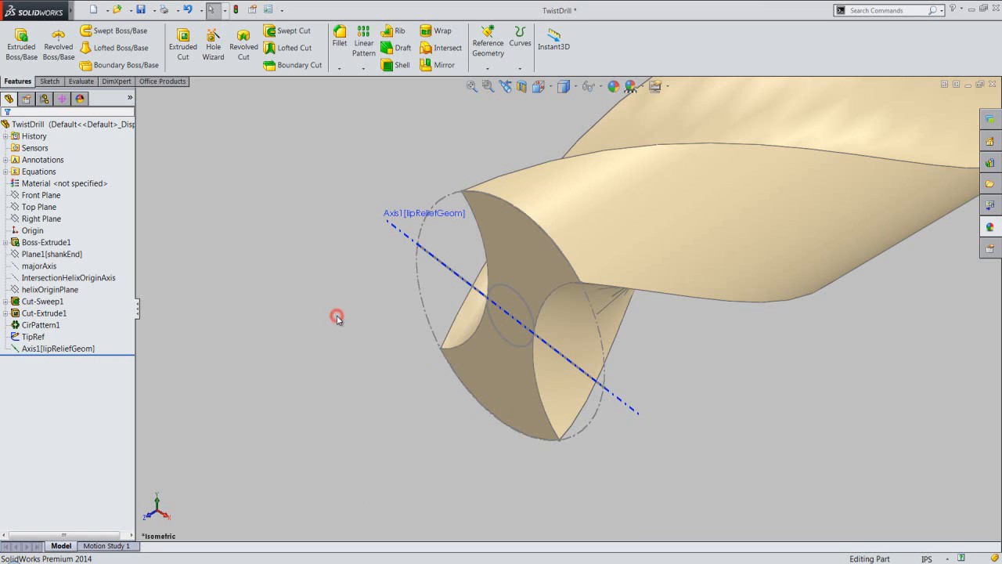
Show the majorAxis reference axis along the drill body
left_click(51, 267)
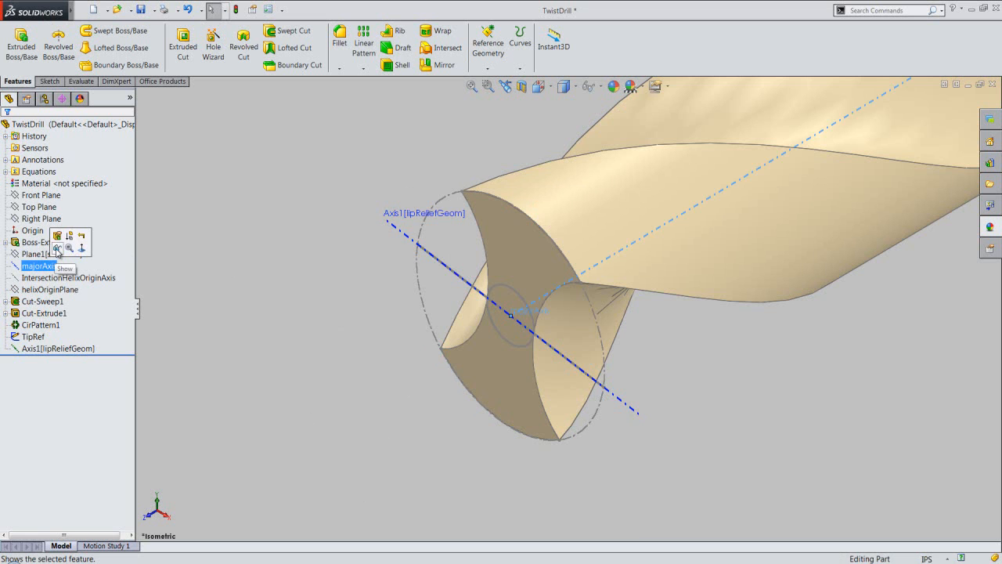
left_click(56, 249)
left_click(261, 362)
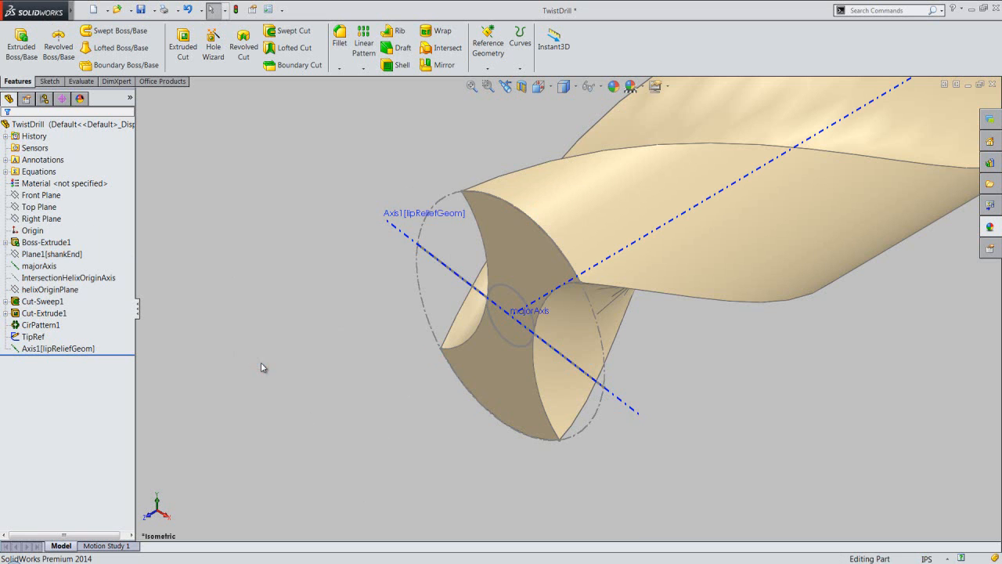
Create a reference plane coincident with both Axis1[lipReliefGeom] and majorAxis
left_click(488, 69)
left_click(493, 81)
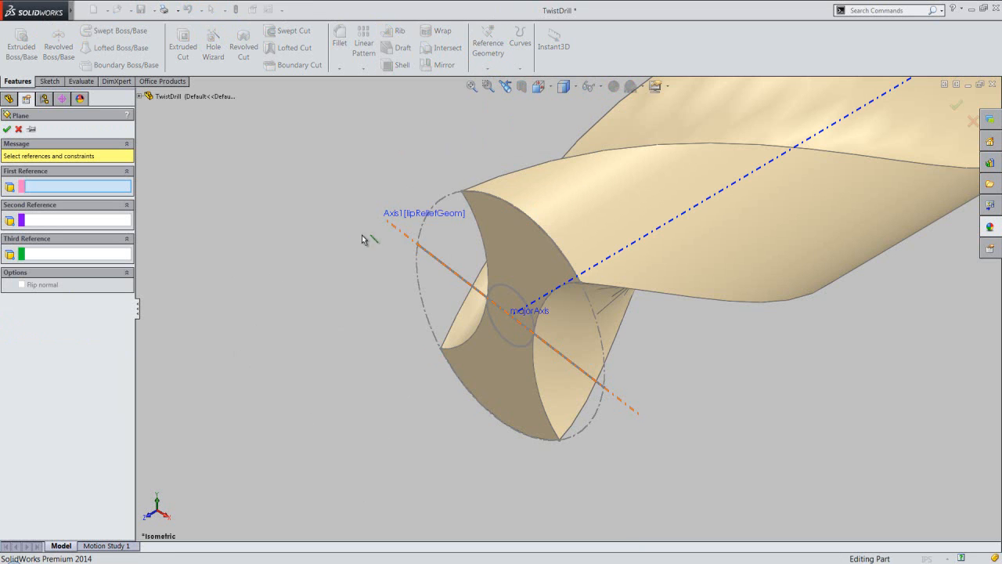
left_click(399, 232)
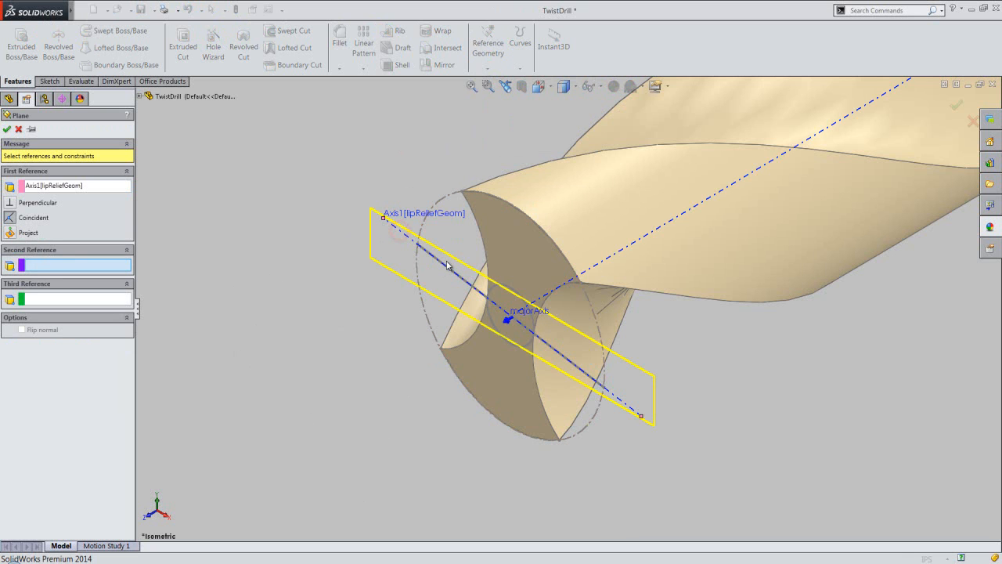
left_click(548, 290)
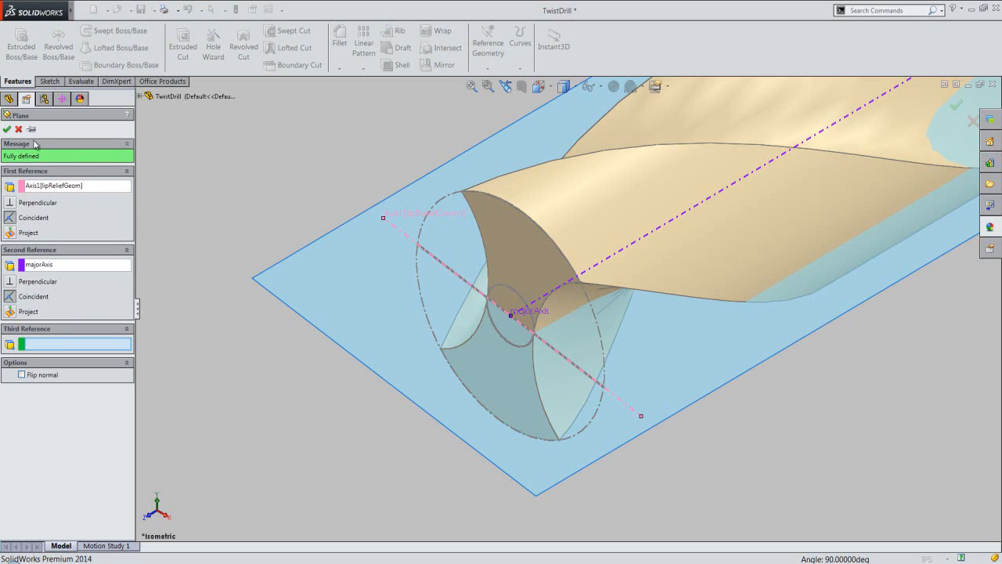
left_click(7, 129)
left_click(239, 325)
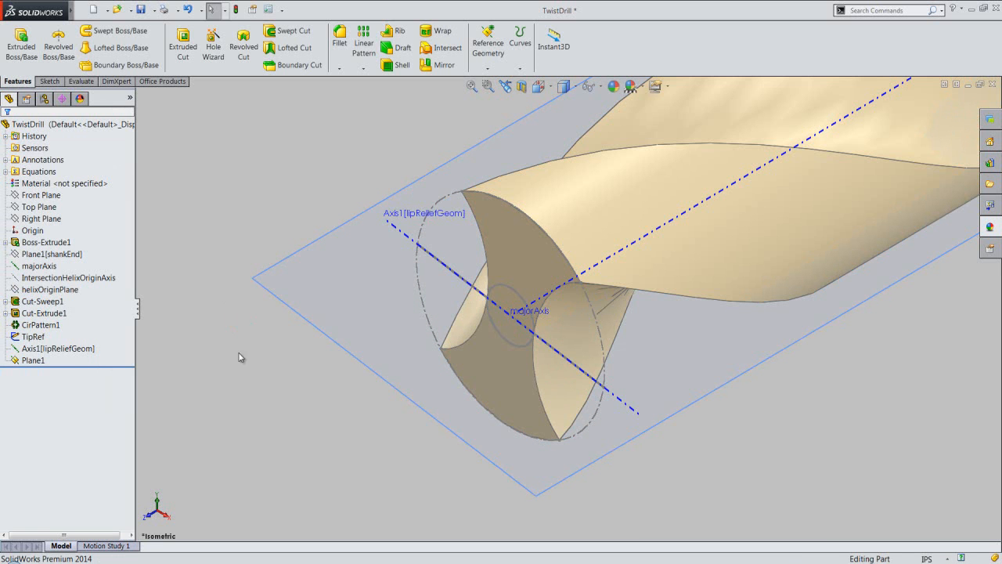
Create a second reference plane perpendicular to Plane1 and coincident with majorAxis
scroll(242, 490, "up", 1)
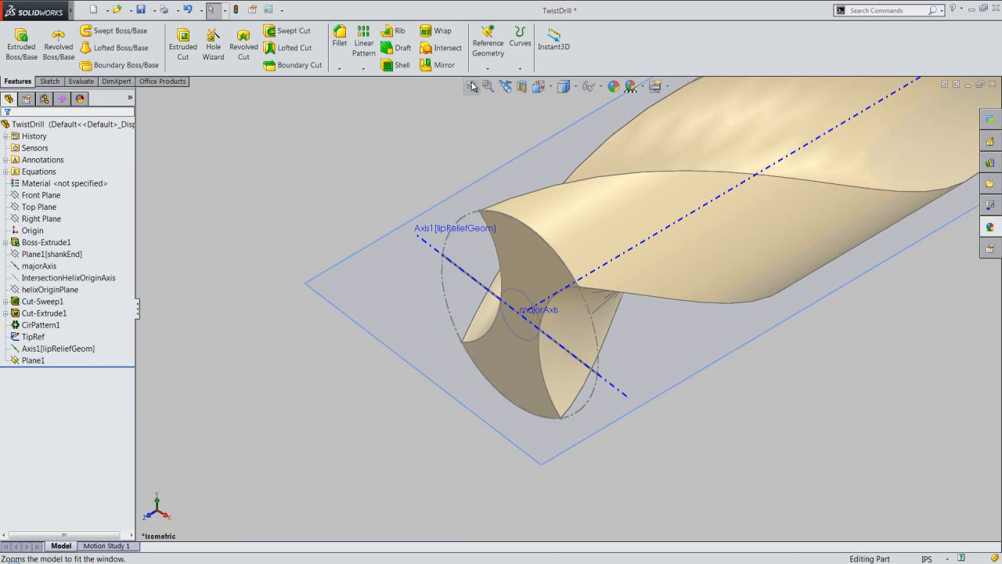
left_click(487, 69)
left_click(501, 82)
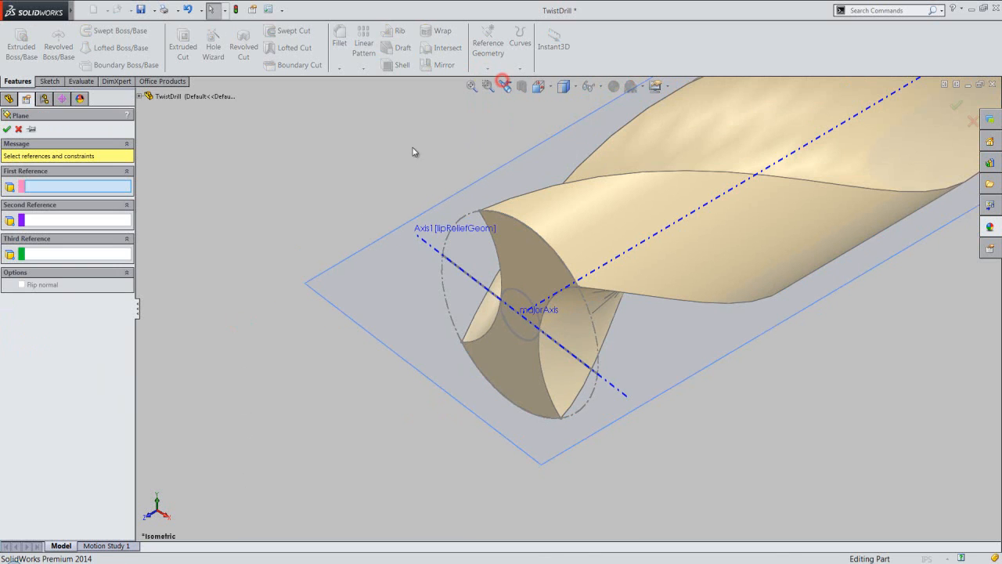
left_click(389, 235)
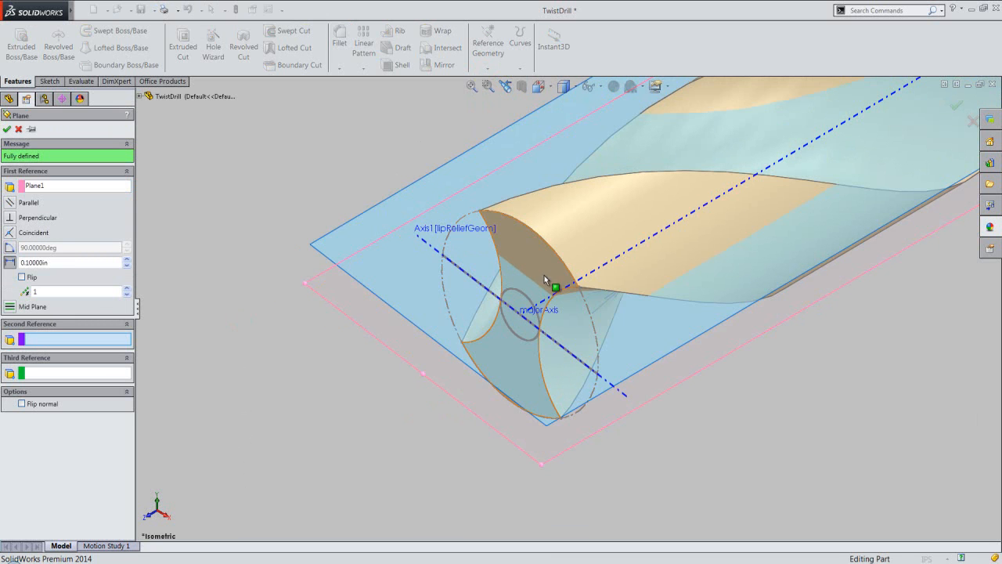
left_click(546, 302)
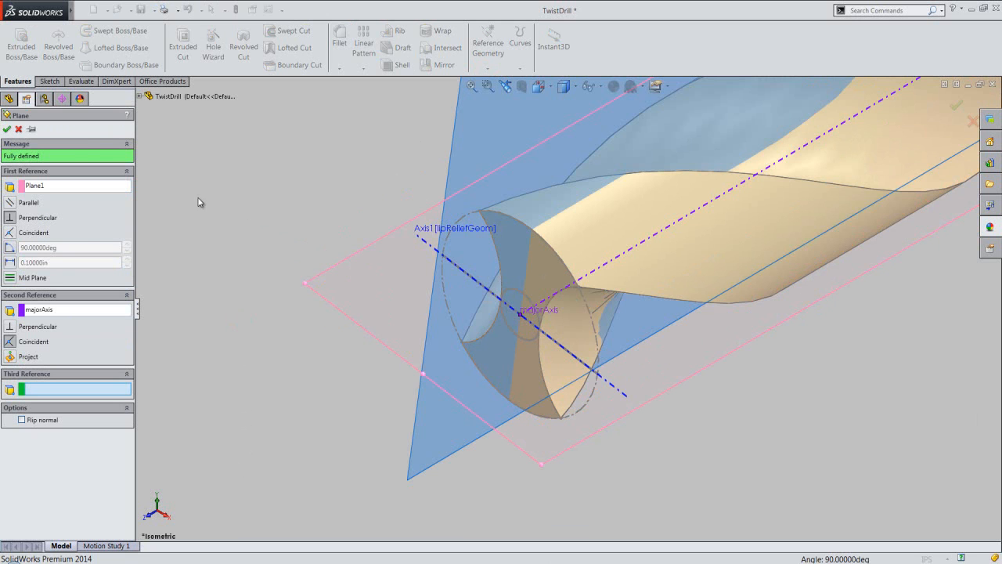
left_click(7, 129)
left_click(182, 208)
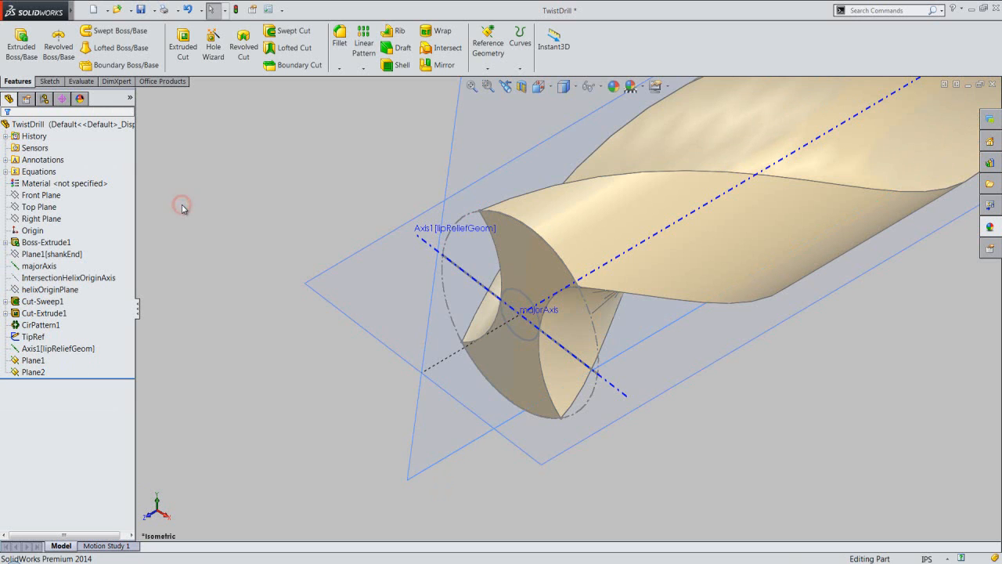
Hide the majorAxis and Axis1[lipReliefGeom] reference axes
left_click(65, 254)
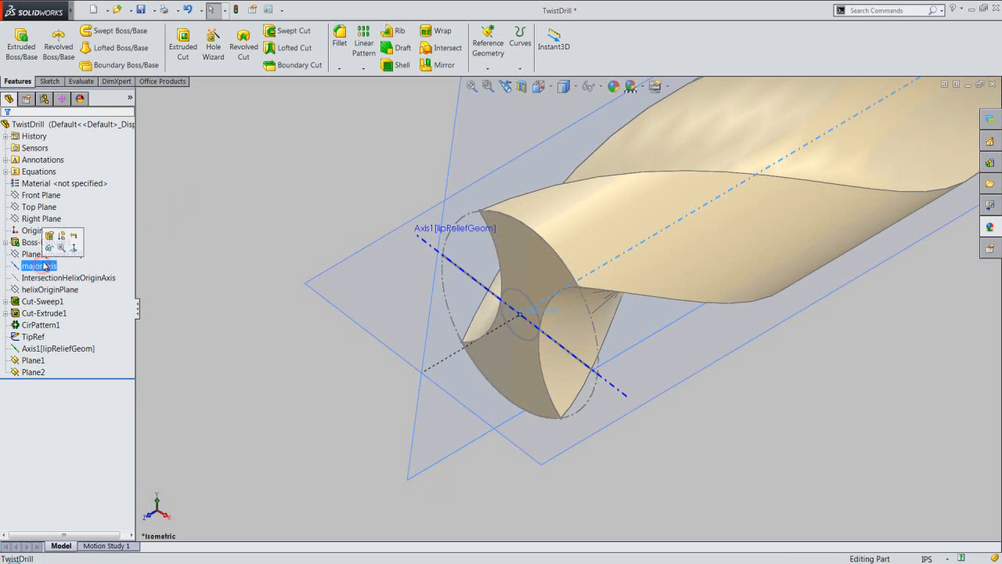
left_click(47, 246)
left_click(77, 348)
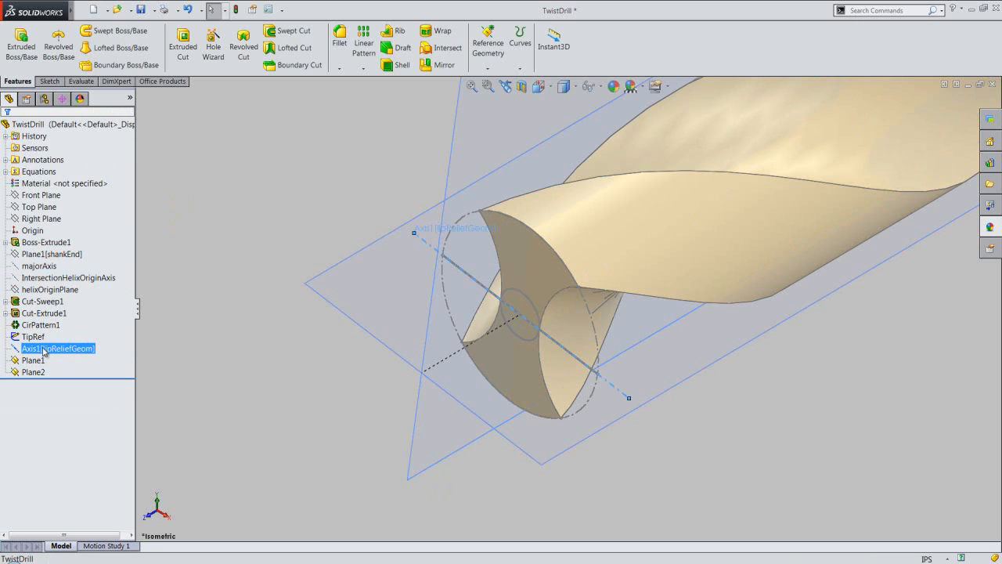
left_click(29, 331)
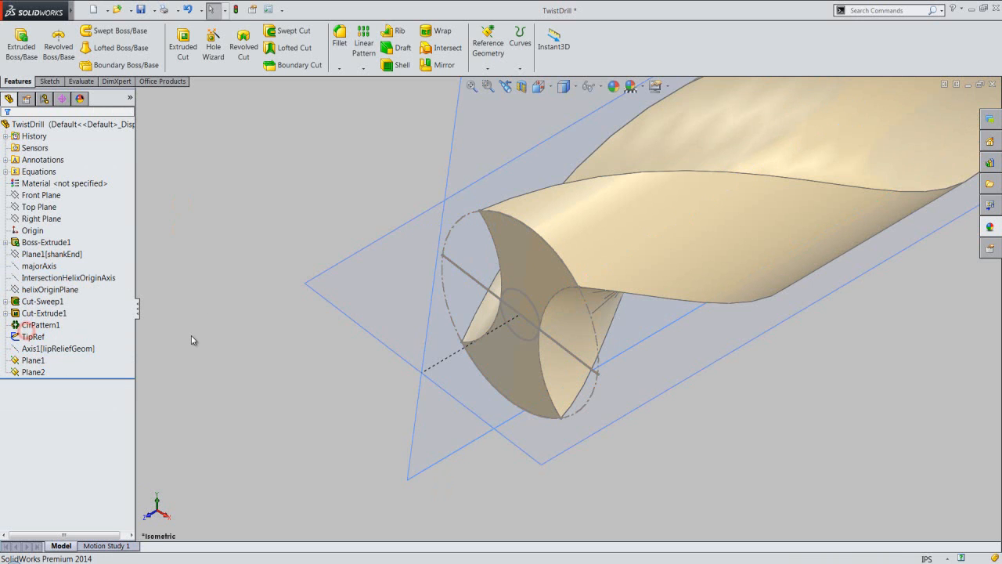
Shrink Plane2's height so its upper edge sits just above the drill body, fit the model in view, and save the part
scroll(294, 523, "down", 10)
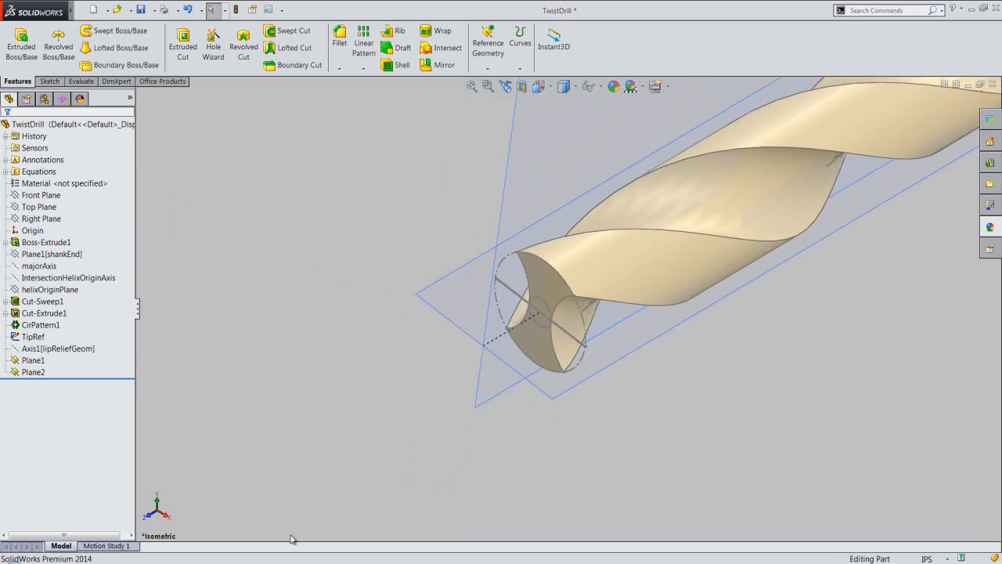
scroll(775, 125, "up", 3)
left_click(543, 158)
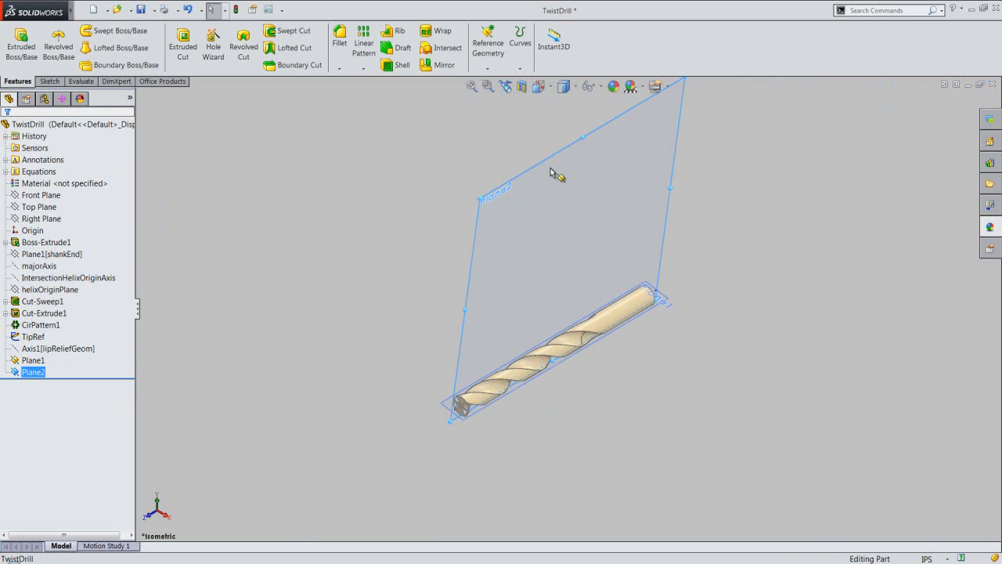
left_click_drag(584, 141, 580, 308)
left_click(523, 277)
left_click(471, 86)
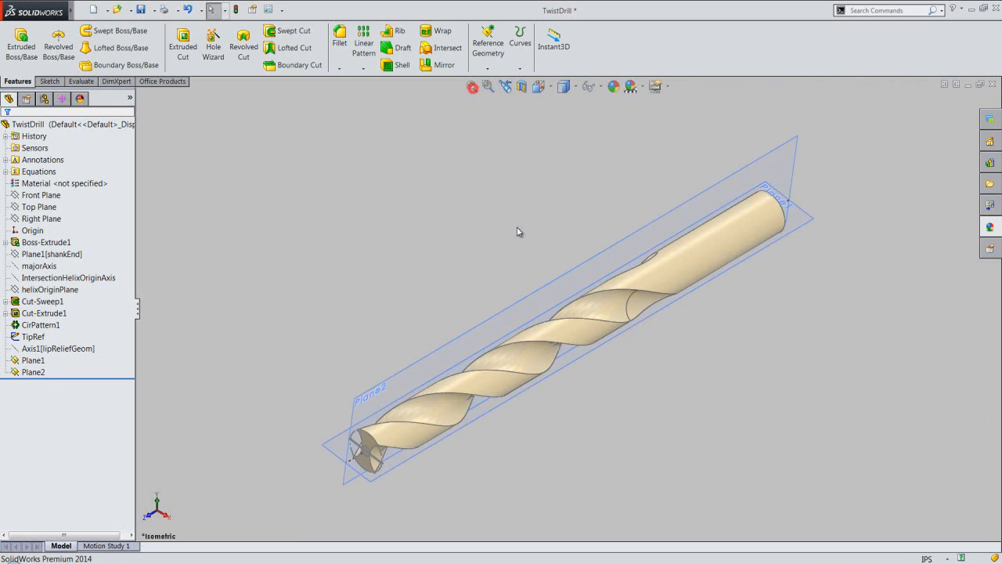
left_click(430, 232)
left_click(141, 11)
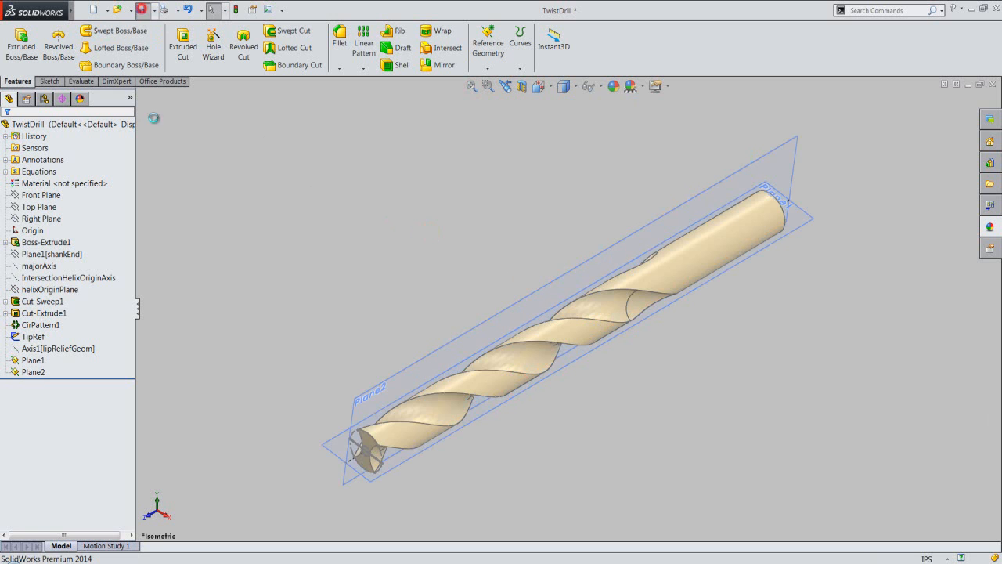
Rename Plane1 as Plane1[lipReliefGeom] in its feature properties, copying the bracketed suffix for reuse
left_click(34, 361)
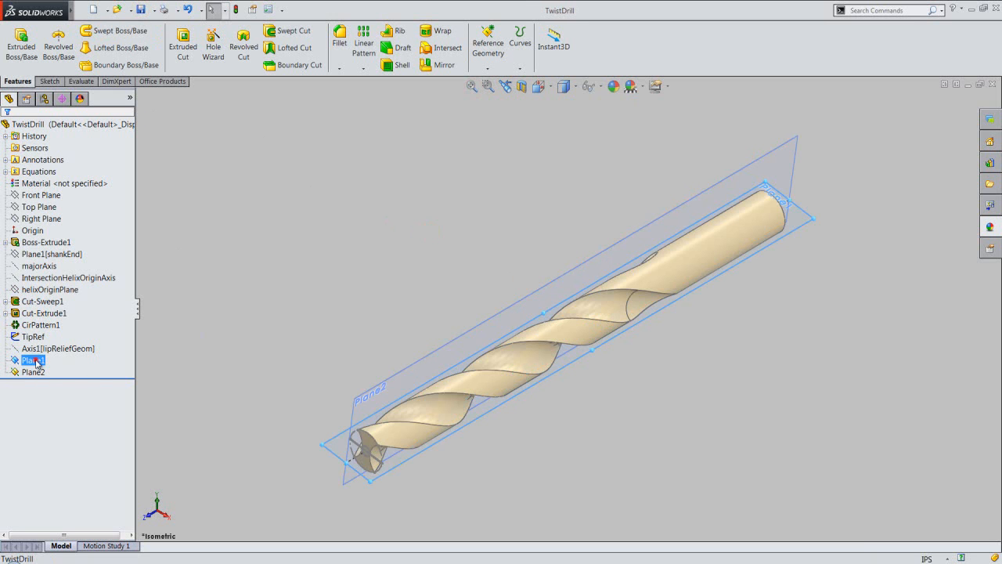
right_click(36, 362)
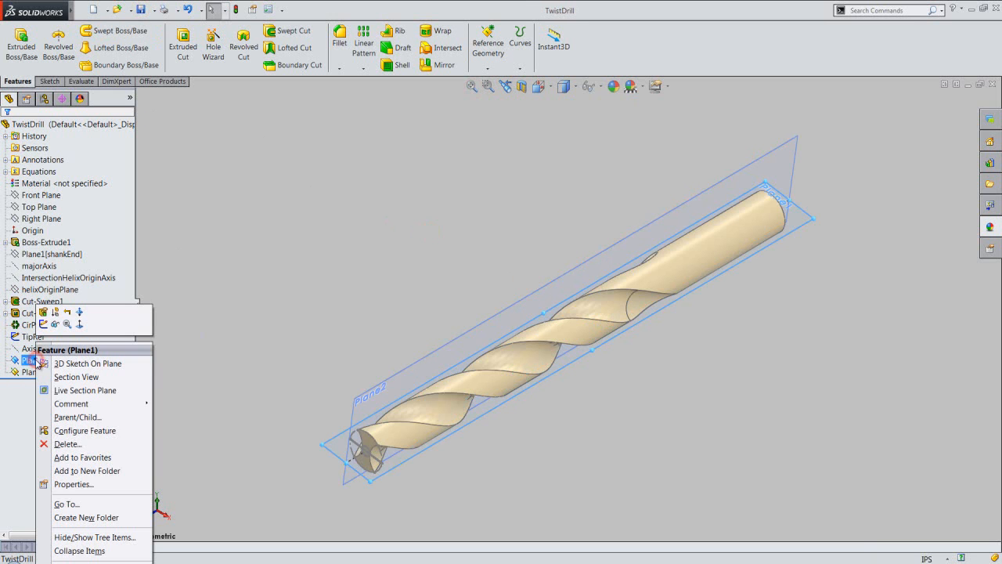
left_click(80, 484)
left_click(494, 216)
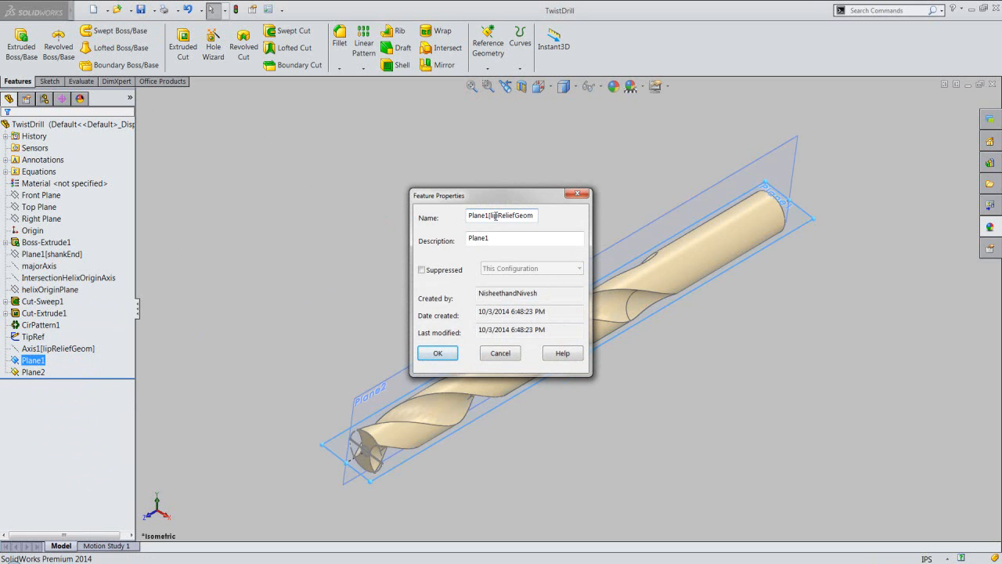
left_click_drag(536, 217, 491, 215)
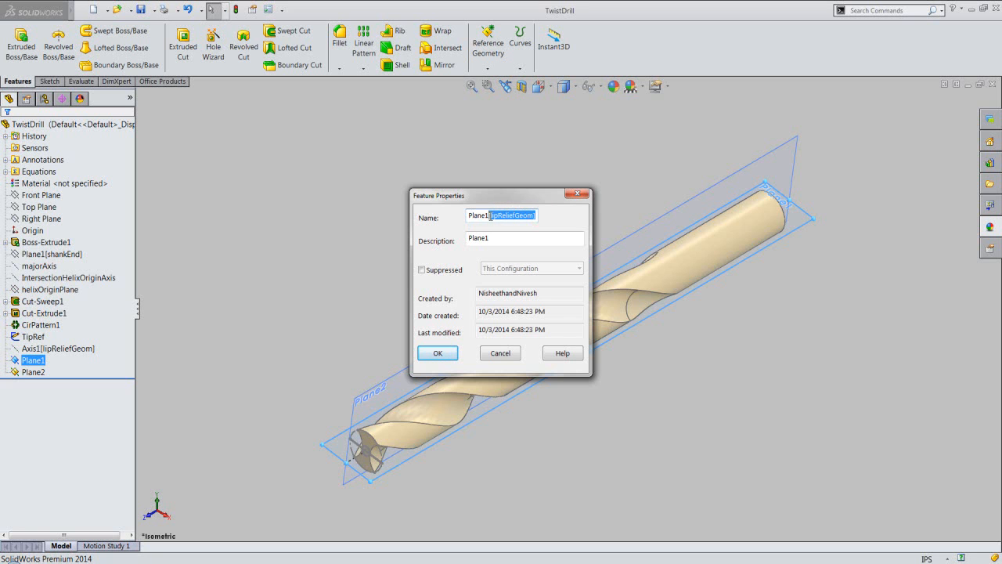
right_click(507, 216)
left_click(526, 247)
key("Return")
left_click(308, 342)
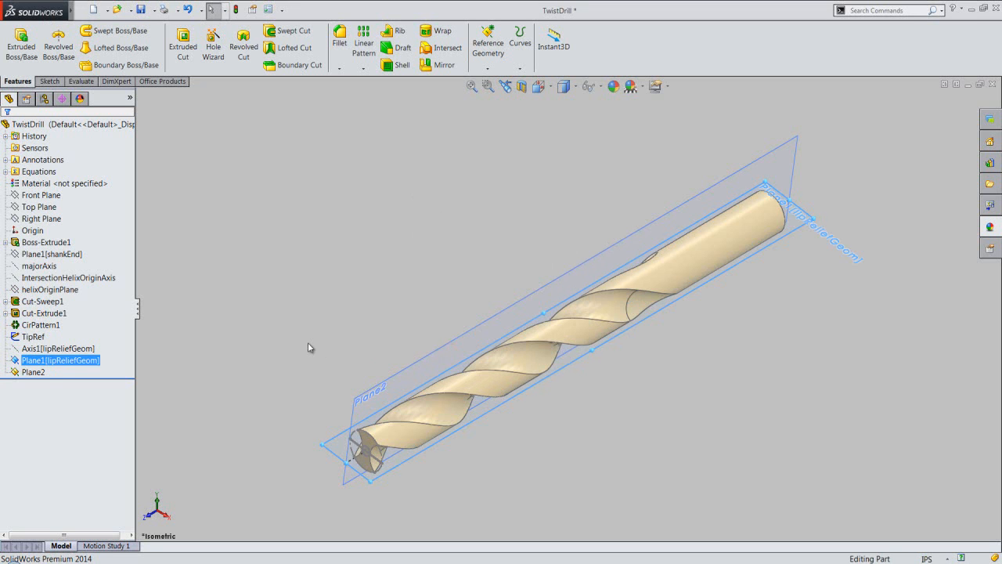
Rename Plane2 as Plane2[lipReliefGeom] in its feature properties and save the part
right_click(36, 372)
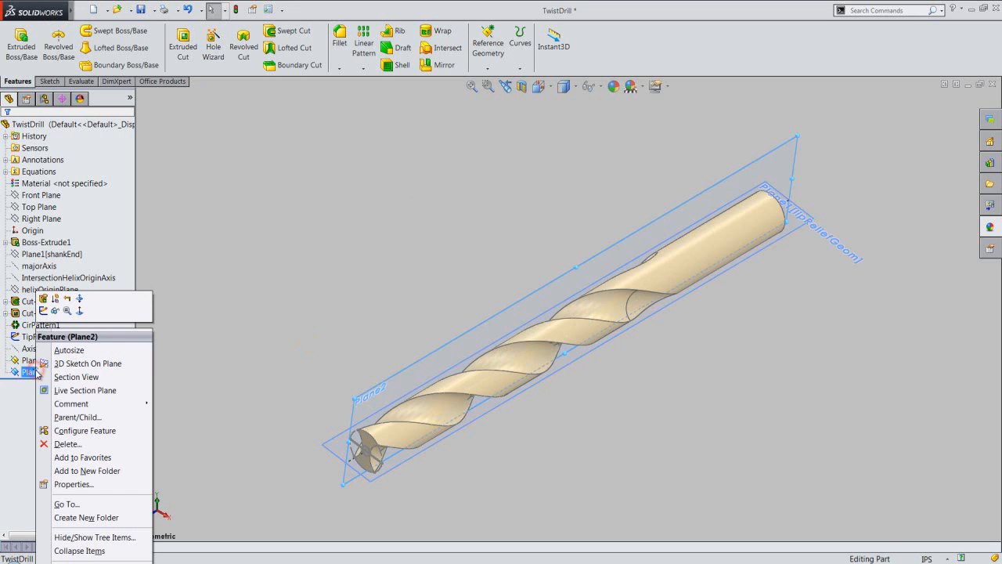
left_click(58, 485)
left_click(496, 215)
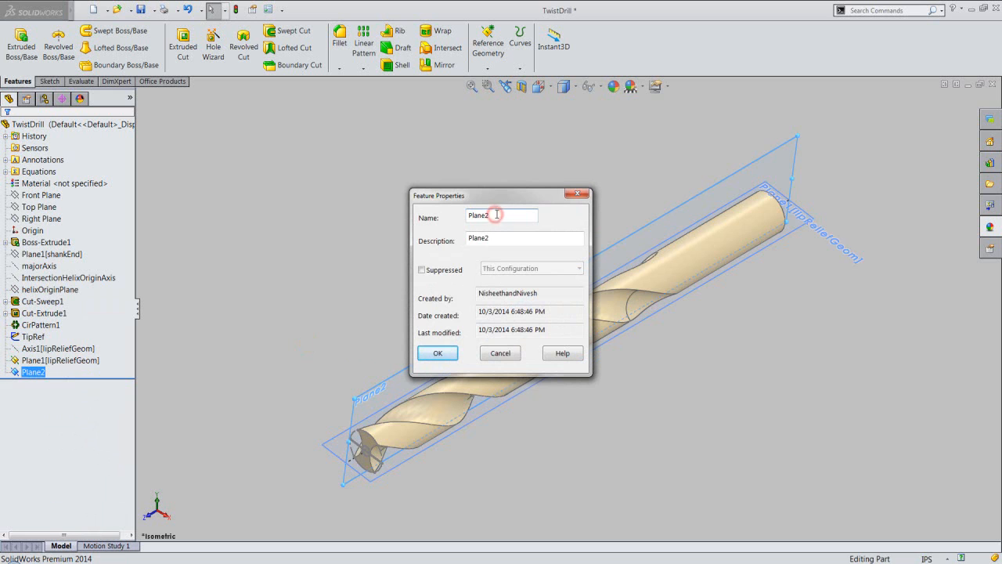
key("ctrl+v")
left_click(438, 353)
left_click(273, 319)
left_click(141, 9)
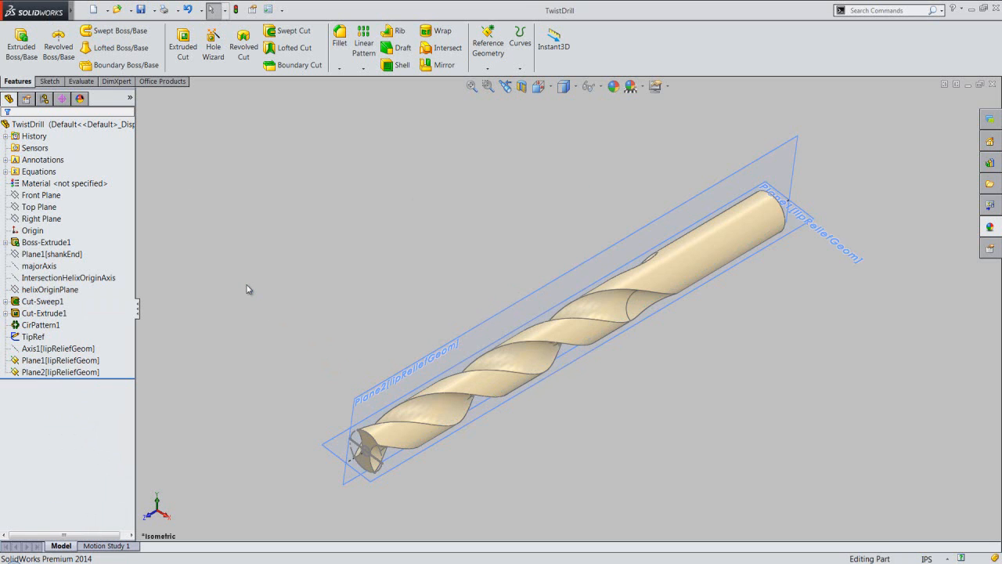
left_click(313, 279)
Hide the TipRef sketch and the Plane1[lipReliefGeom] plane, and save the part
left_click(33, 337)
left_click(41, 324, "ctrl")
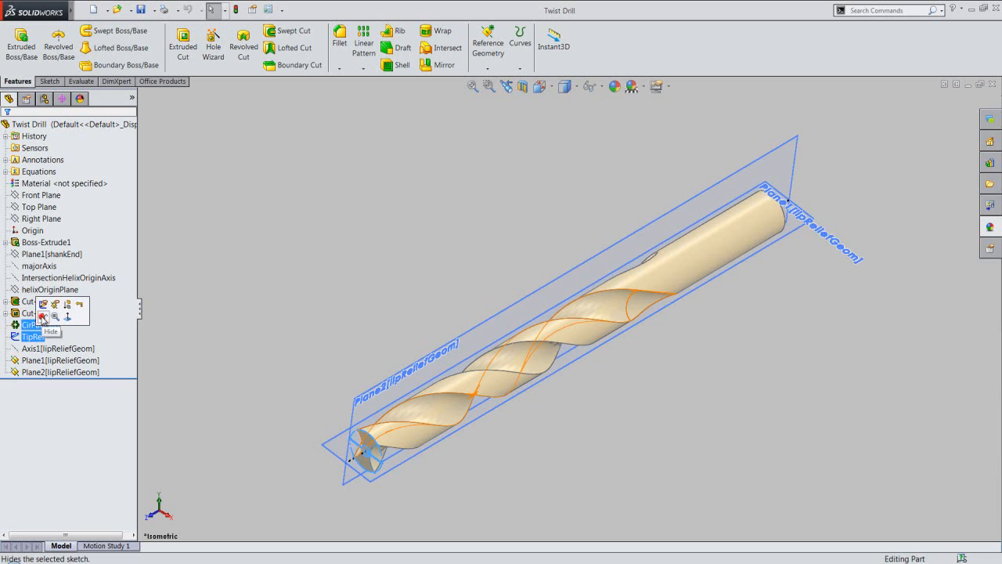
left_click(43, 316)
left_click(190, 369)
left_click(82, 359)
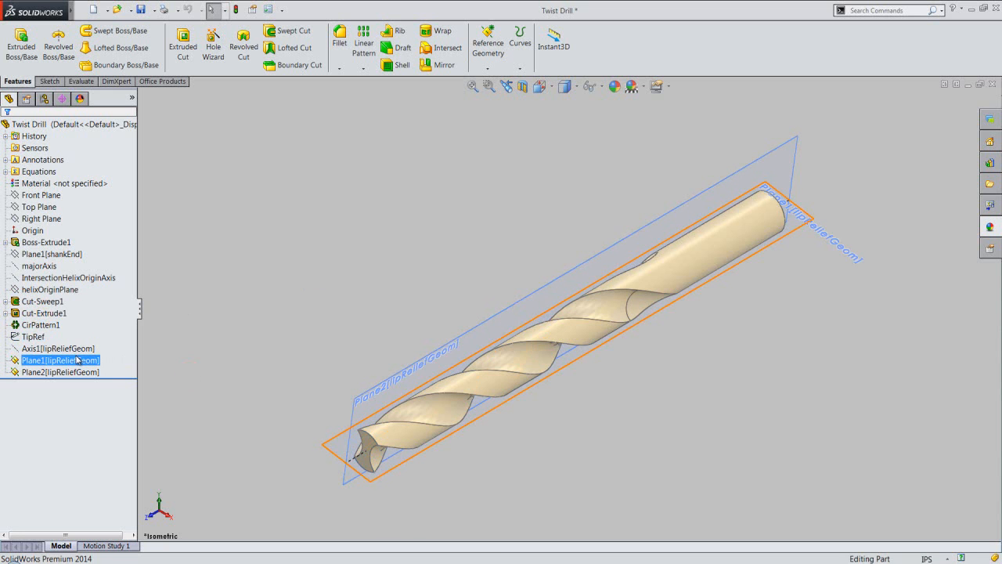
left_click(94, 338)
left_click(218, 393)
left_click(141, 9)
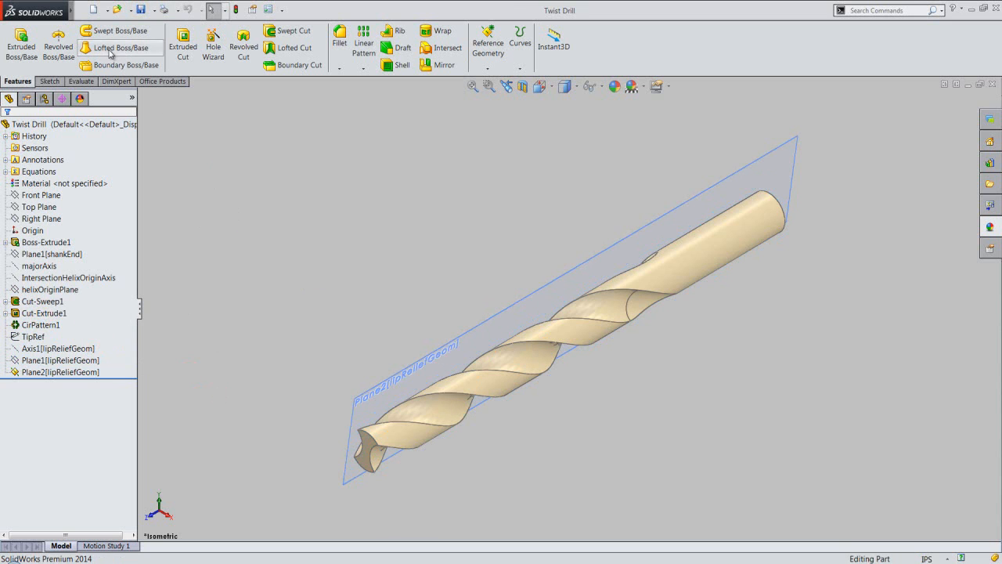
Add a global variable tipAngle equal to 118deg with the comment INPUT to the equations, and save the part
left_click(86, 11)
left_click(174, 11)
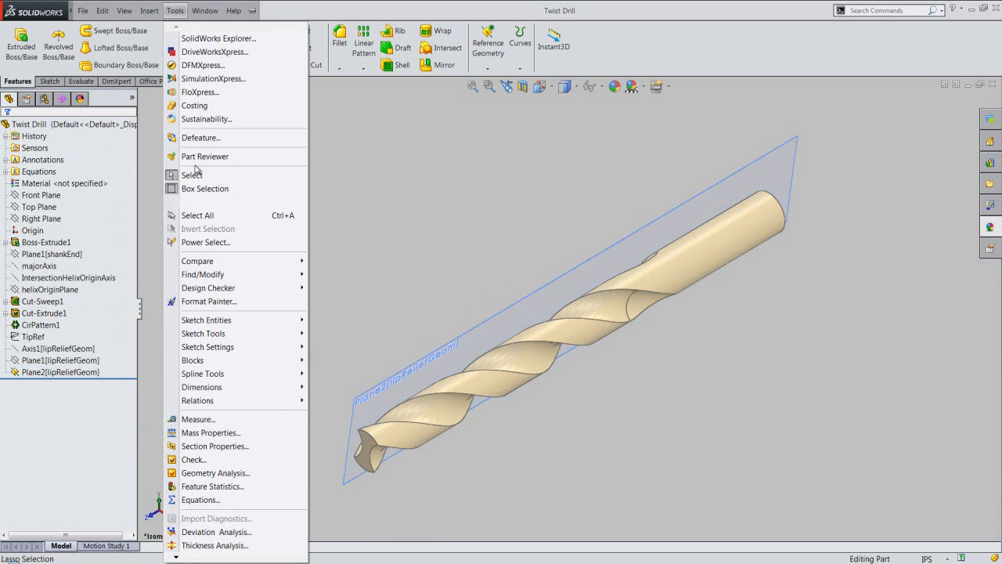
left_click(225, 499)
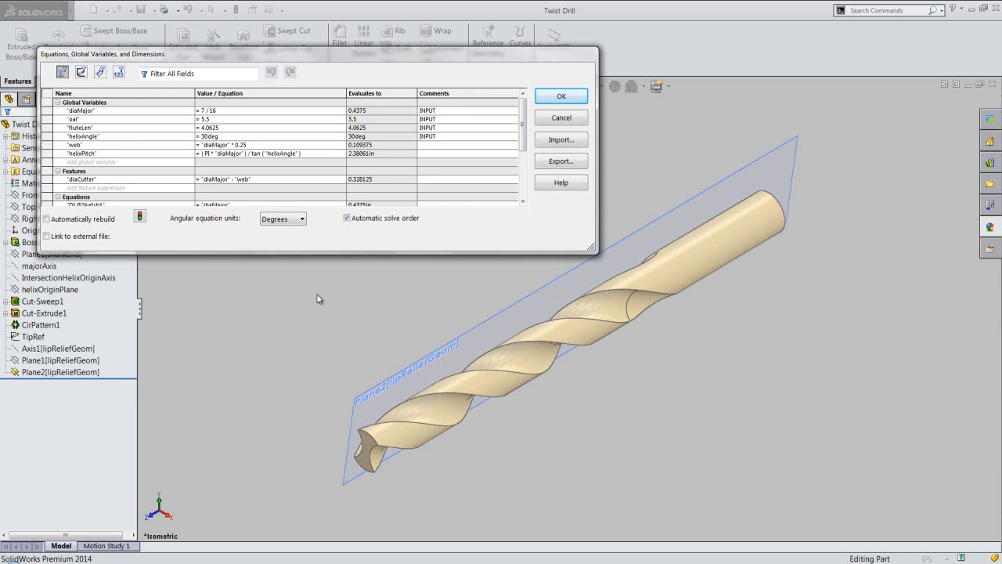
left_click(102, 162)
key("Tab")
type("1")
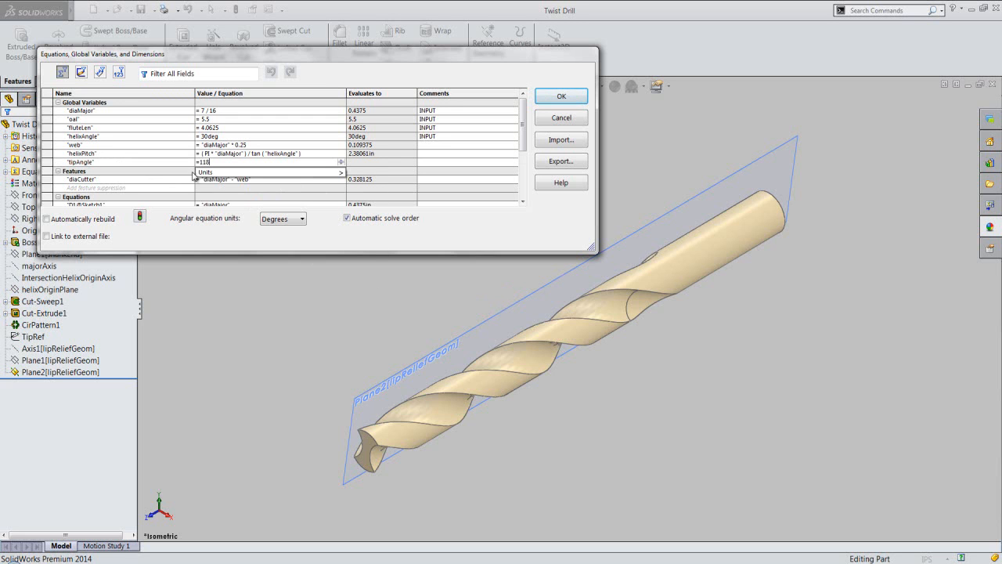
type("18")
mouse_move(235, 172)
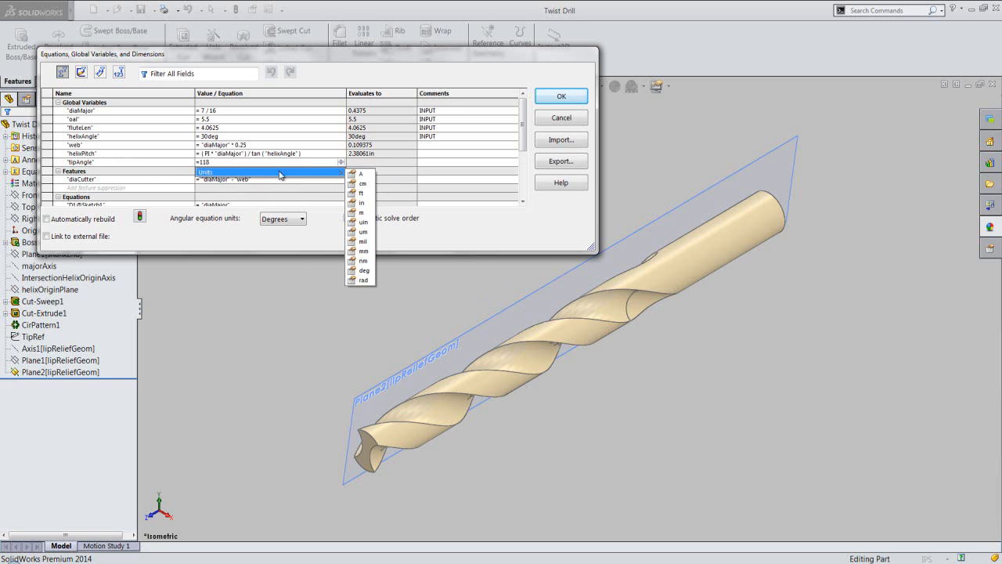
left_click(369, 272)
left_click(342, 162)
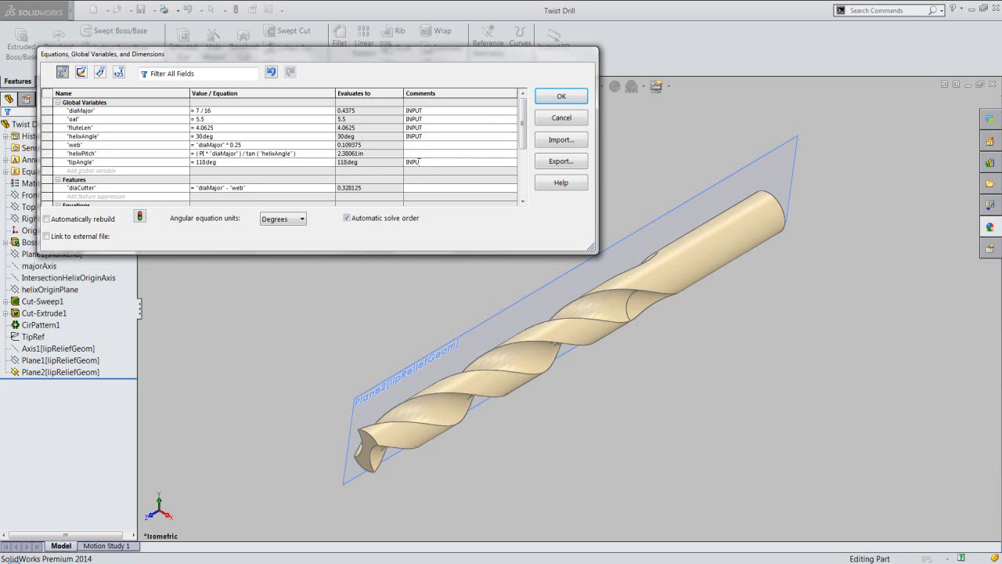
left_click(541, 99)
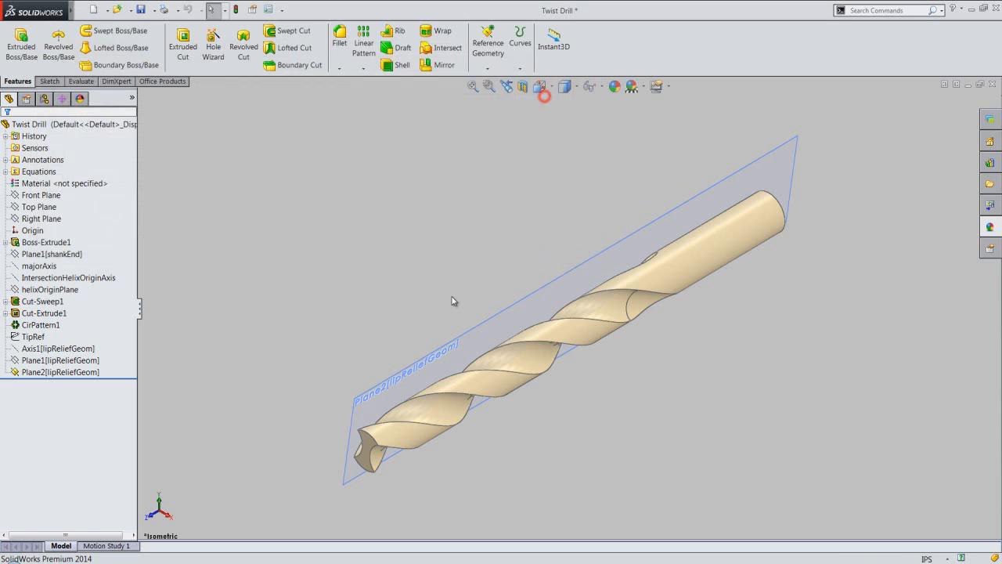
left_click(141, 9)
left_click(414, 332)
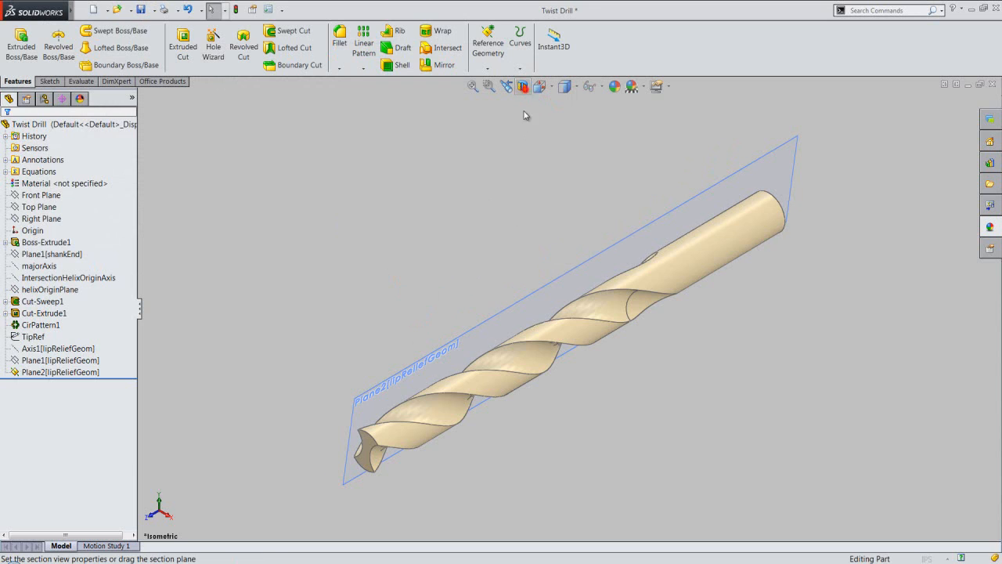
Create a section view of the drill cut along Plane2[lipReliefGeom]
left_click(522, 87)
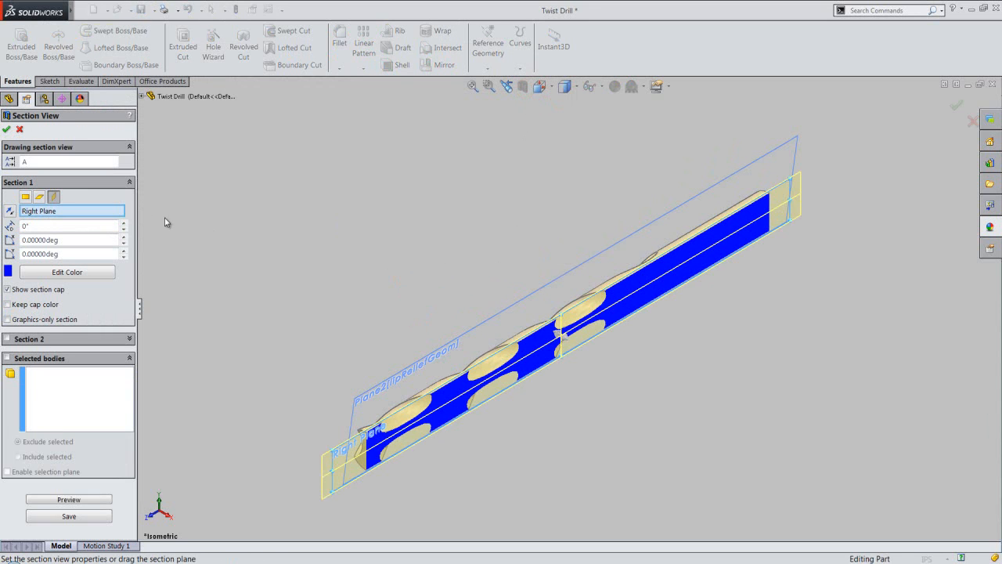
left_click(58, 210)
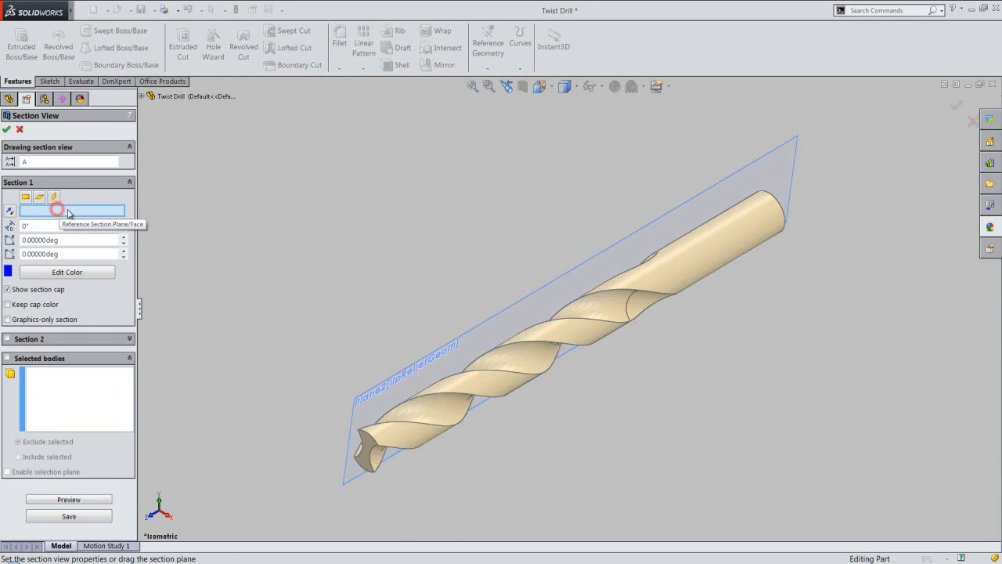
left_click(425, 360)
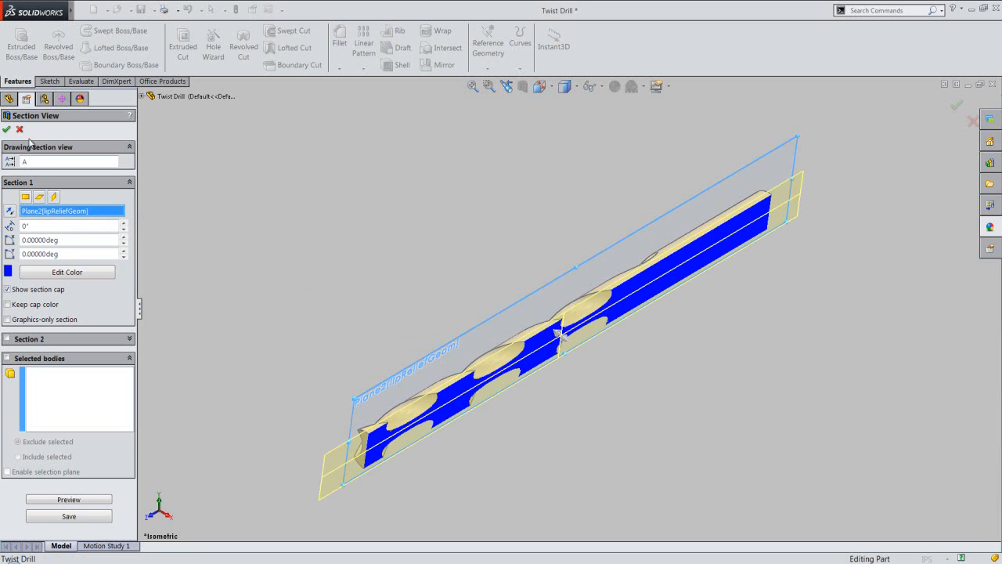
left_click(6, 130)
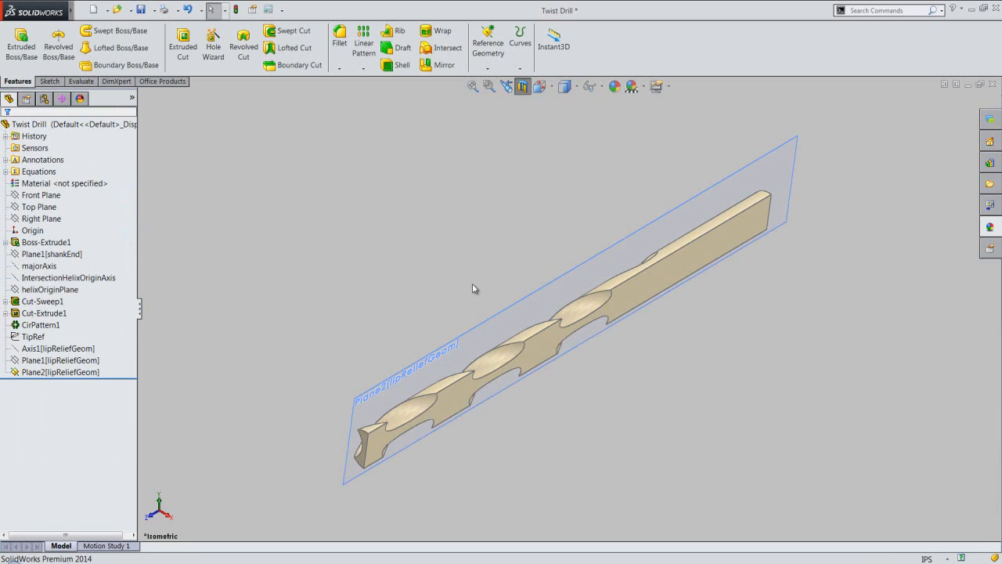
Orient the view normal to Plane2[lipReliefGeom] and start a new sketch on that plane
left_click(506, 306)
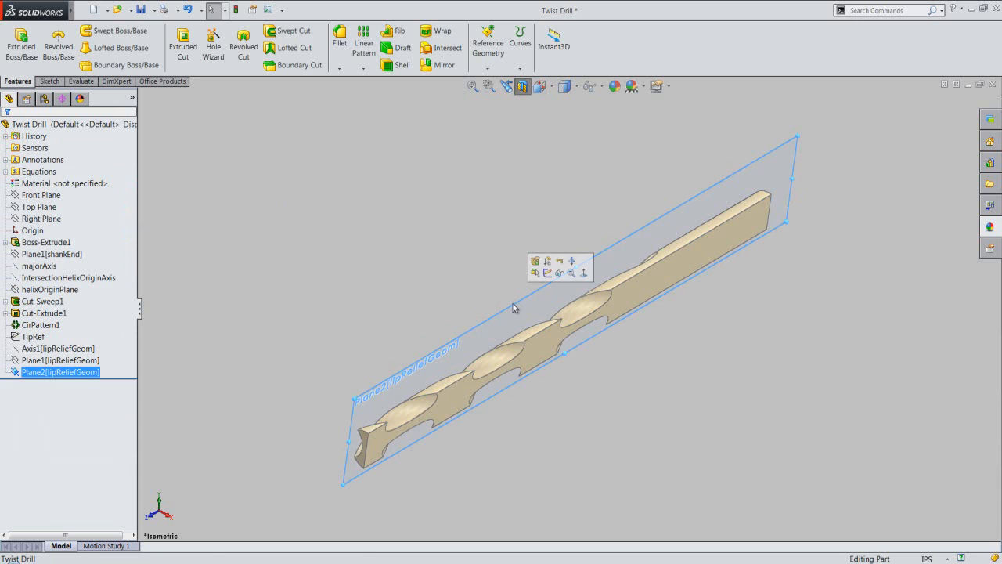
left_click(583, 272)
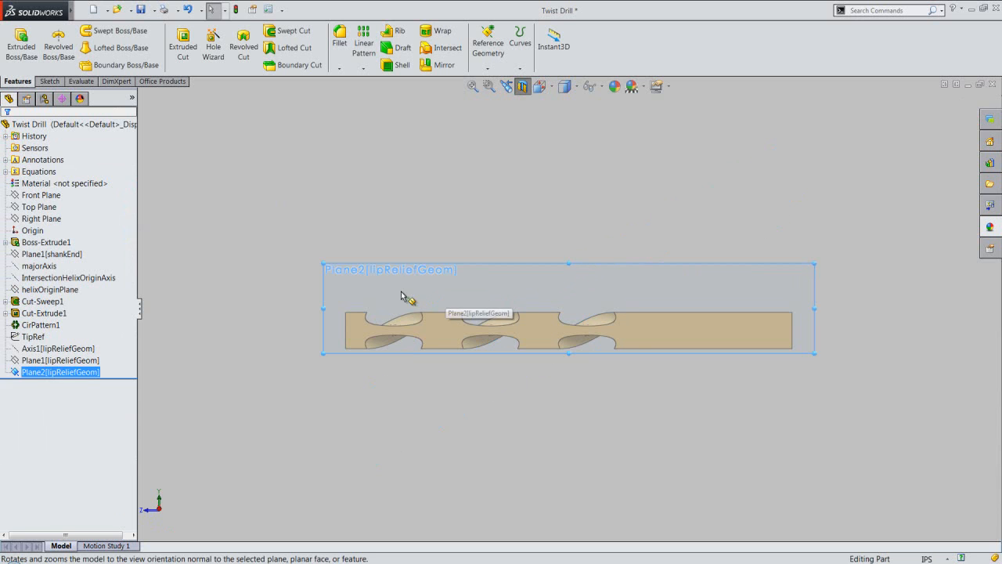
left_click(253, 288)
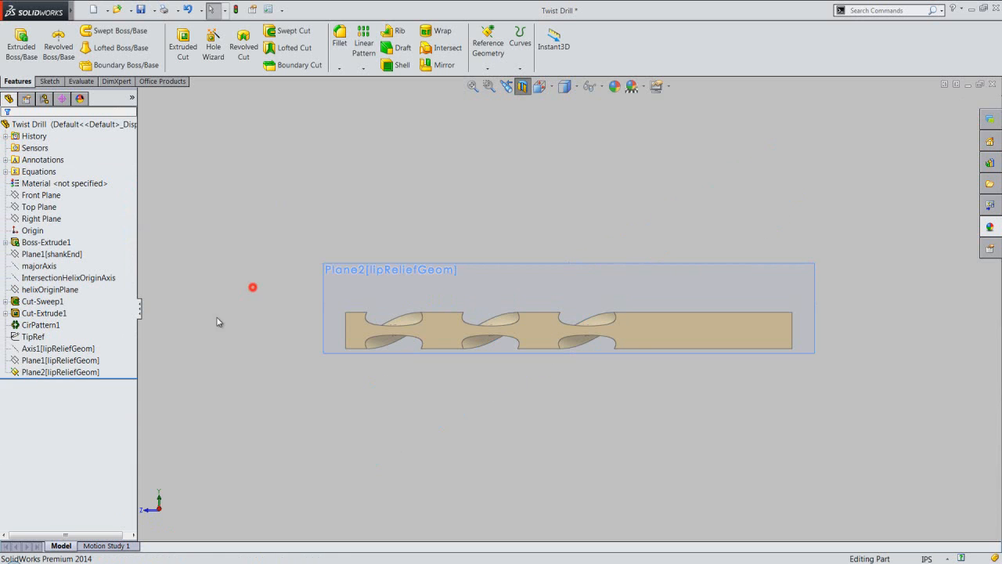
left_click(89, 373)
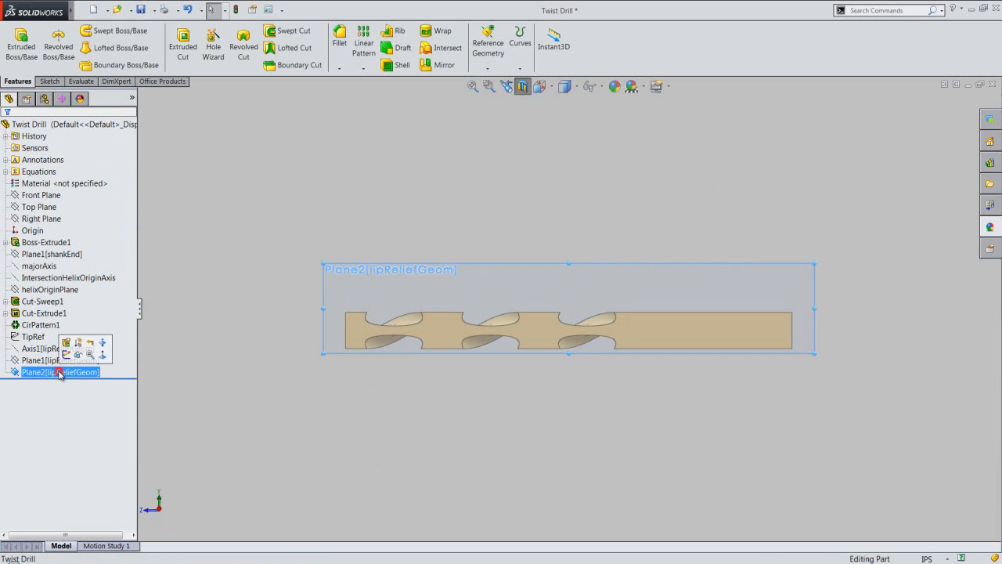
left_click(67, 355)
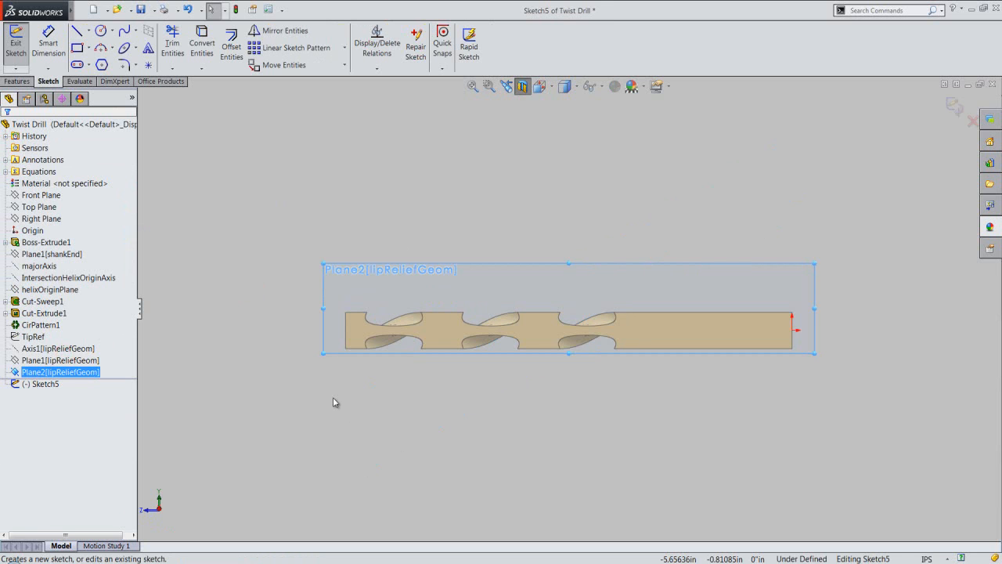
scroll(529, 338, "down", 2)
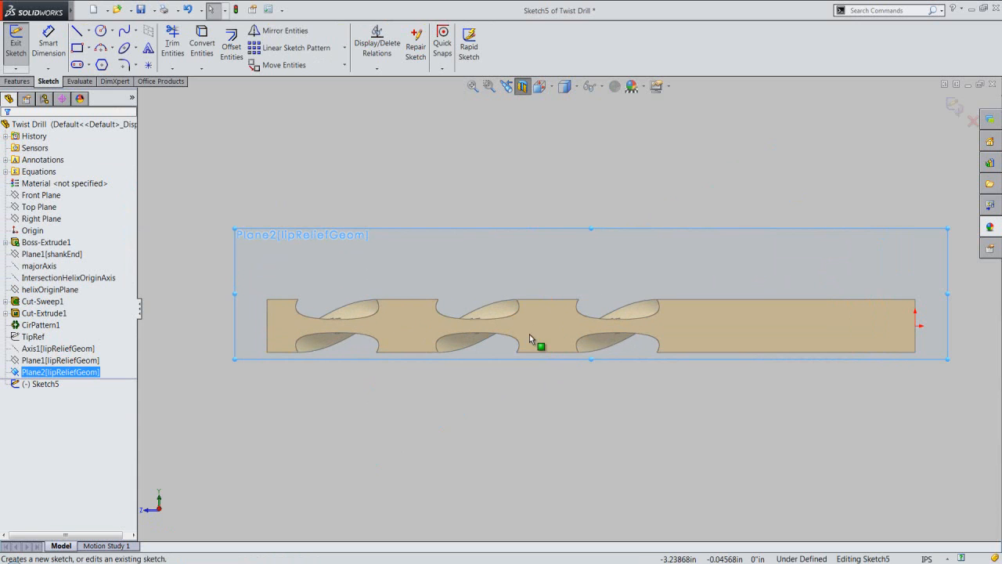
left_click(403, 178)
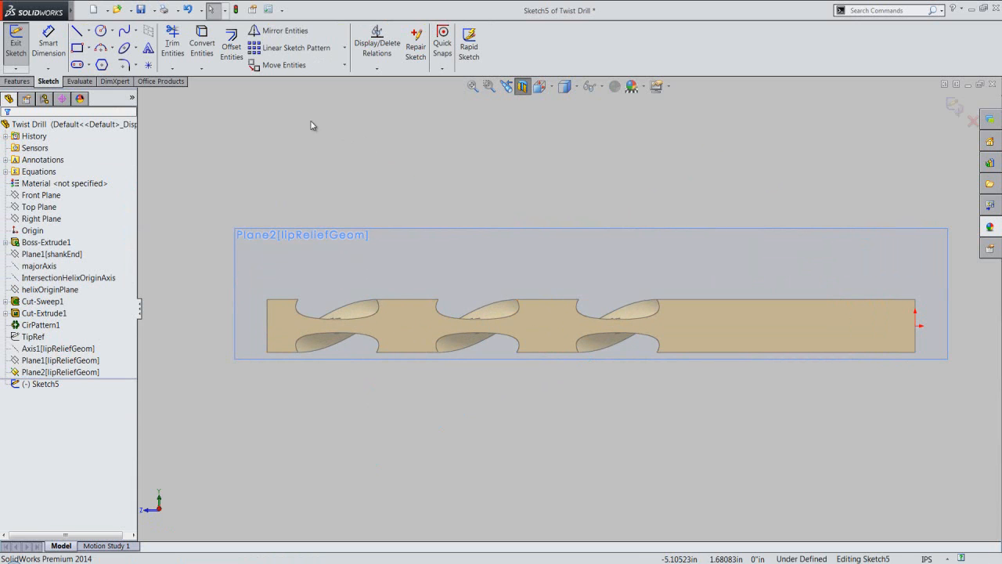
Create intersection curves between the sketch plane and the whole Twist Drill part
left_click(202, 70)
left_click(211, 93)
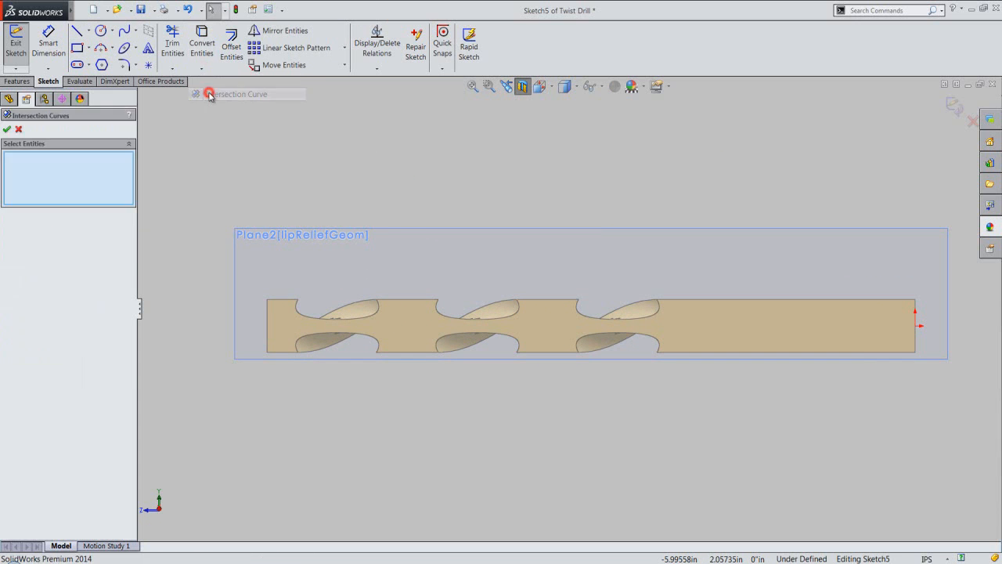
left_click(155, 95)
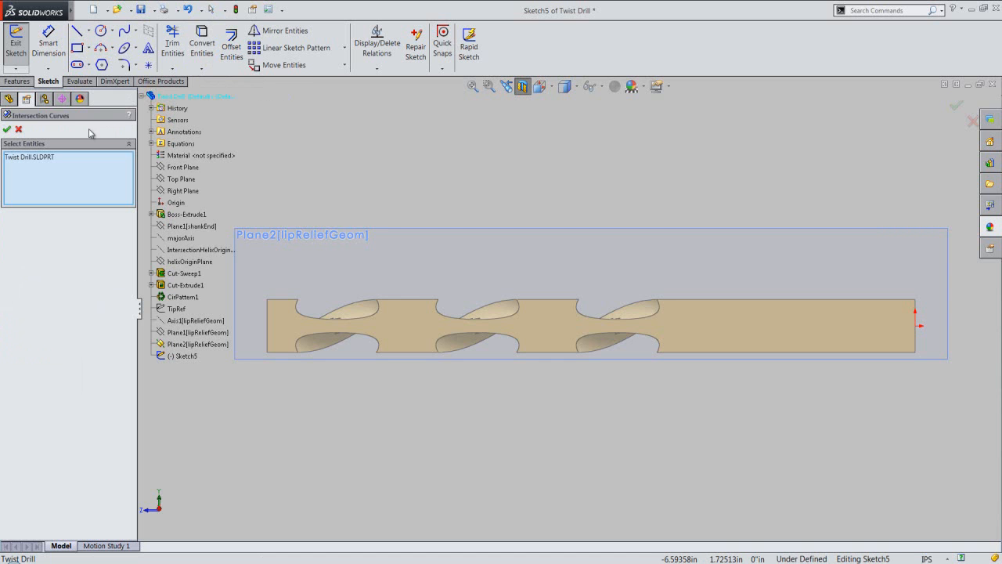
left_click(7, 128)
left_click(429, 180)
key("Escape")
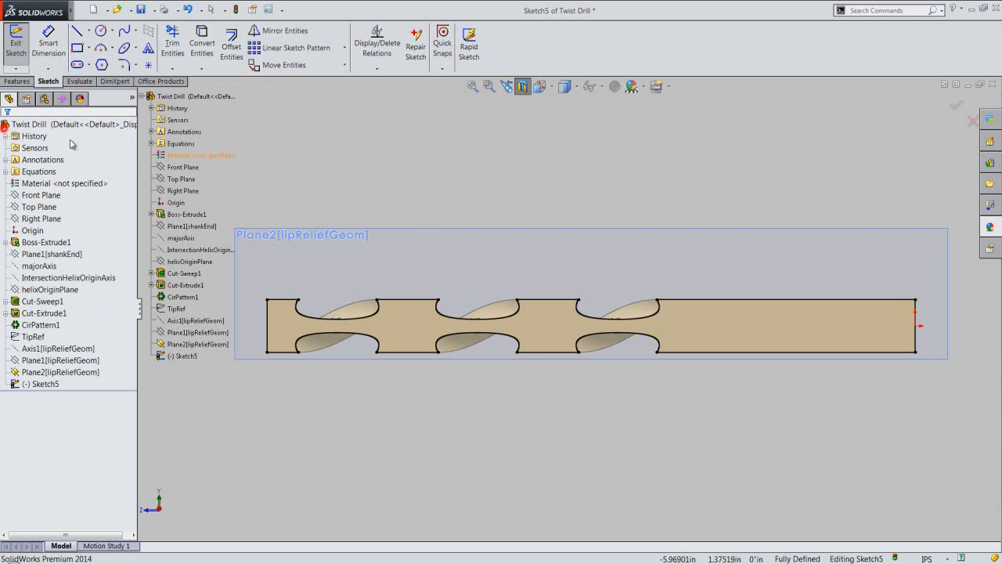
left_click(373, 175)
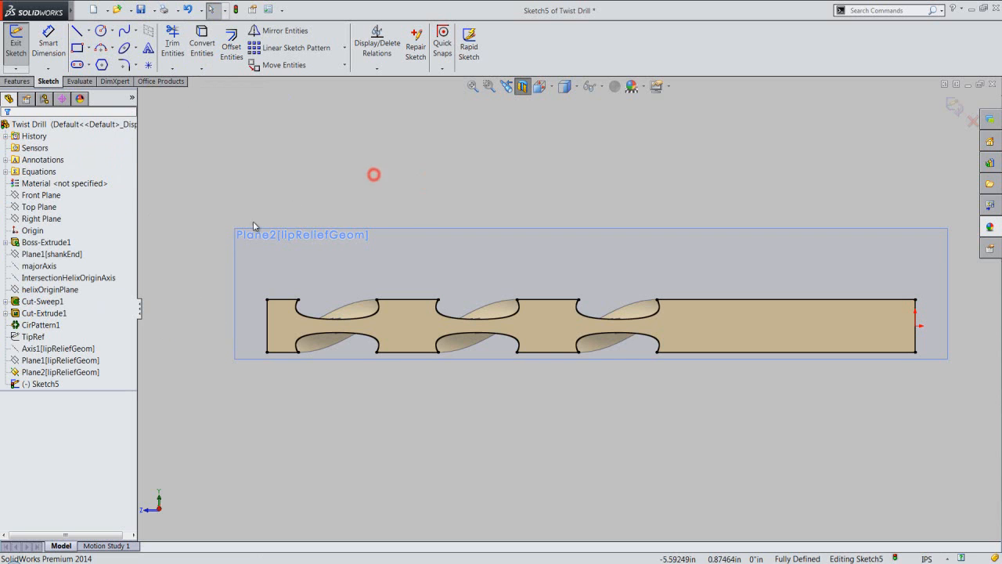
Hide Plane2[lipReliefGeom] while keeping the sketch open
left_click(92, 374)
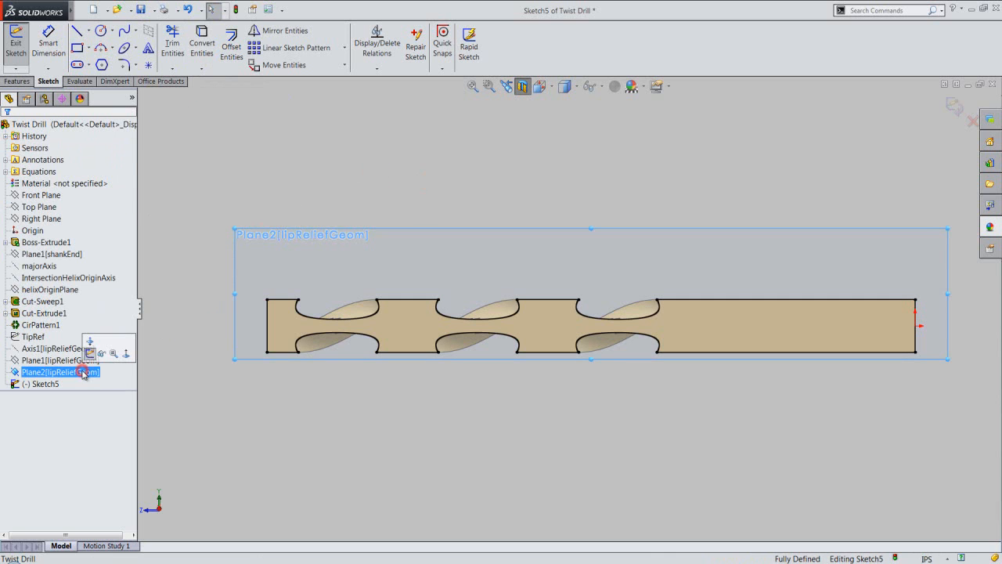
left_click(101, 355)
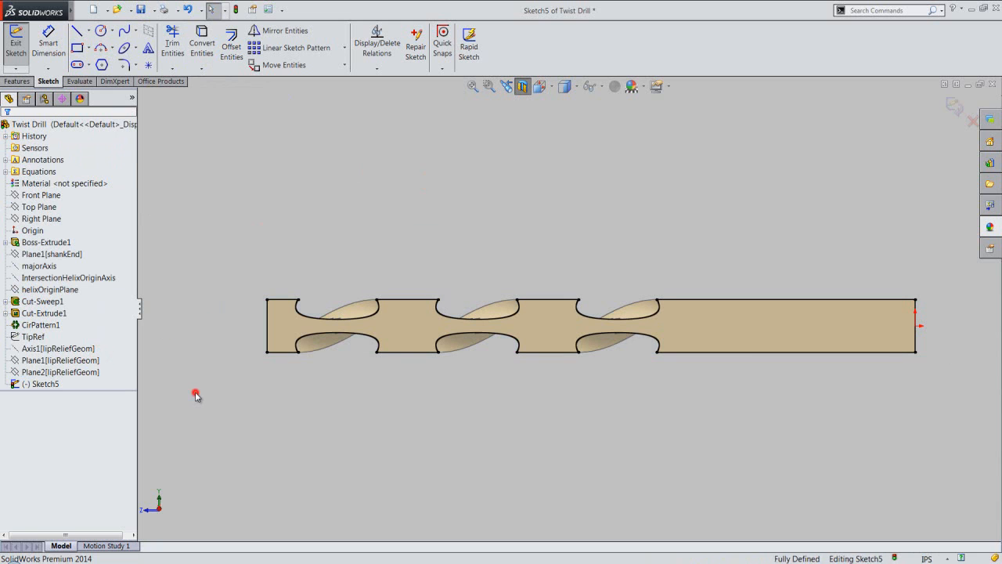
left_click(224, 381)
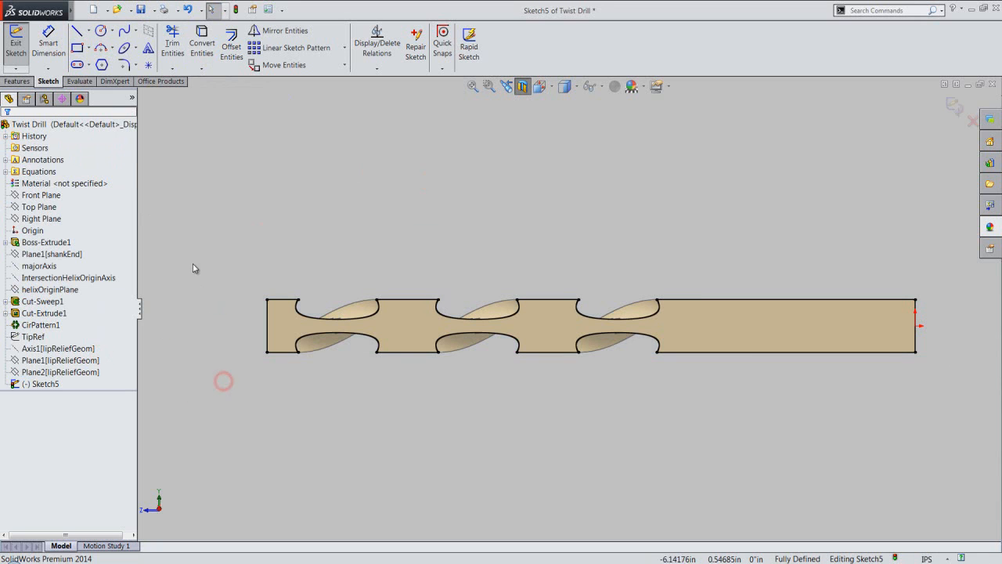
Sketch a horizontal centerline along the drill's axis from the midpoint of the tip edge to the shank end
left_click(89, 31)
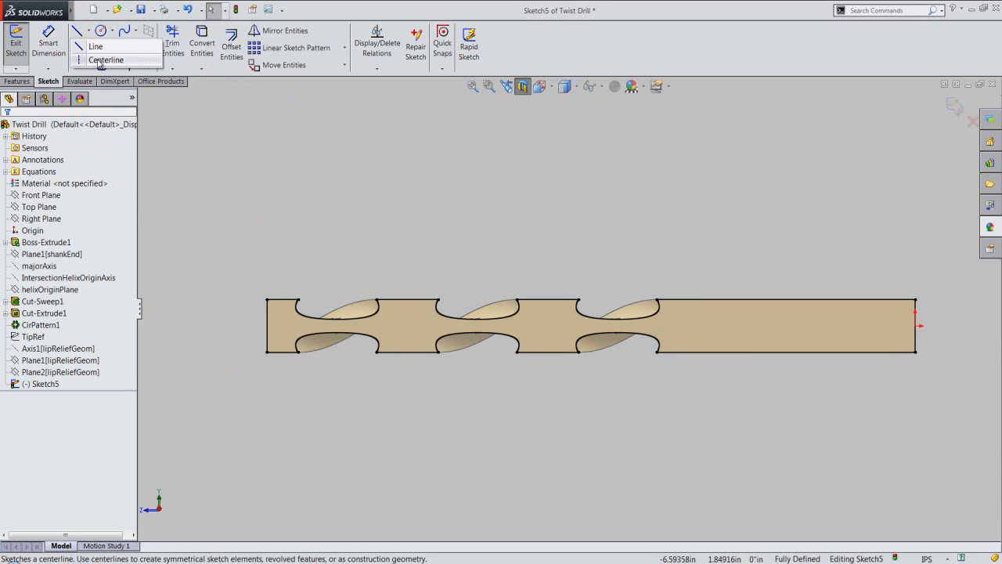
left_click(99, 61)
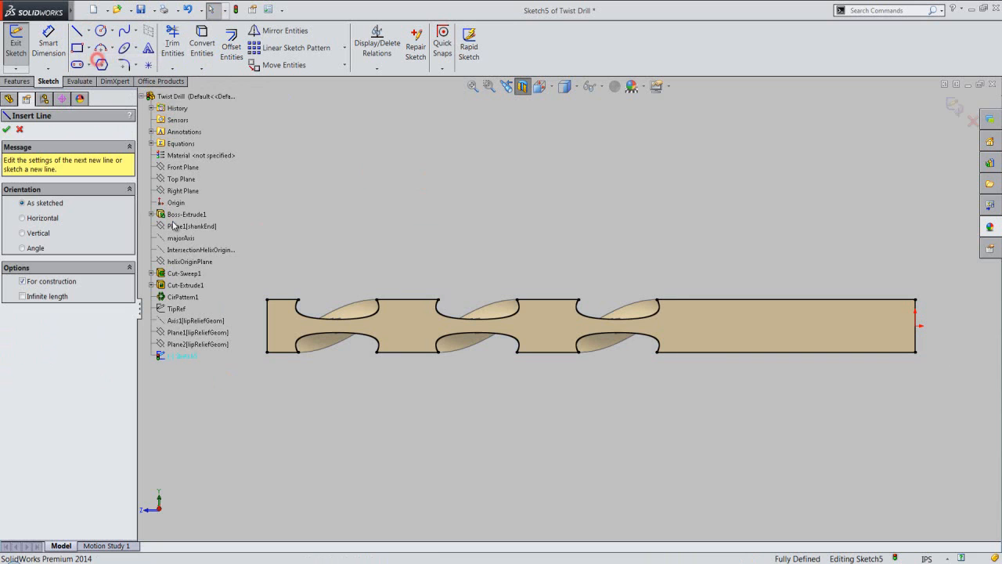
left_click(267, 325)
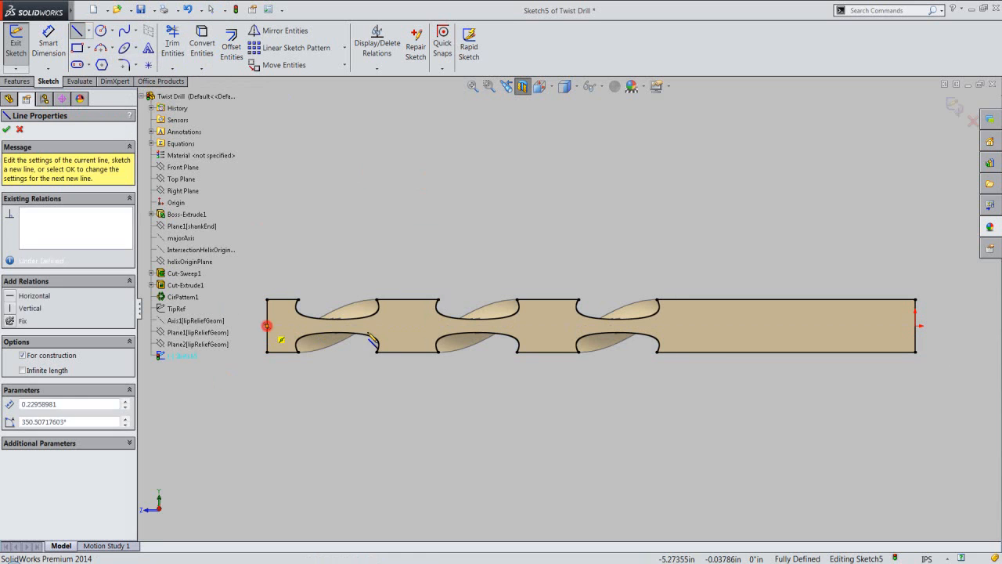
left_click(914, 325)
double_click(689, 217)
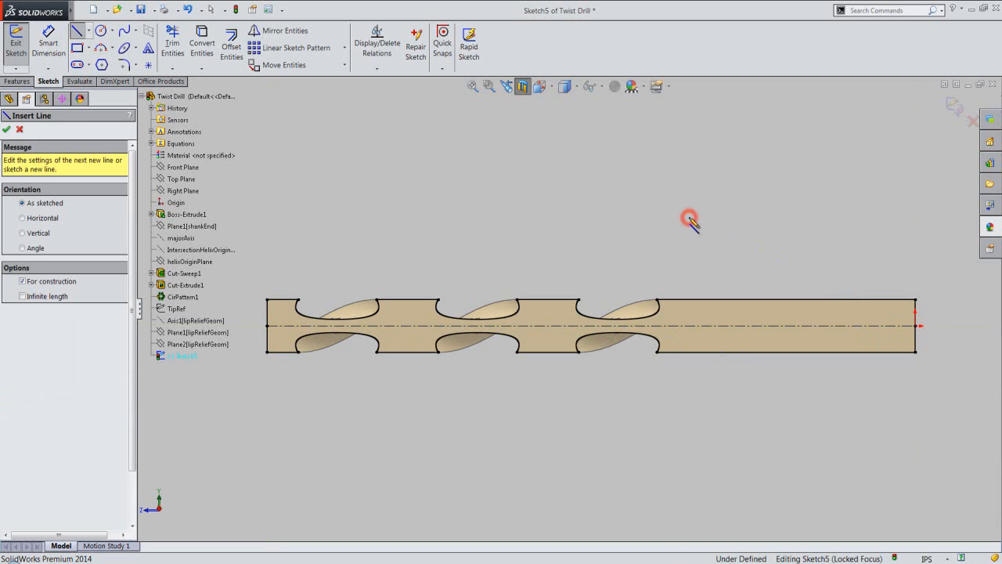
left_click(6, 130)
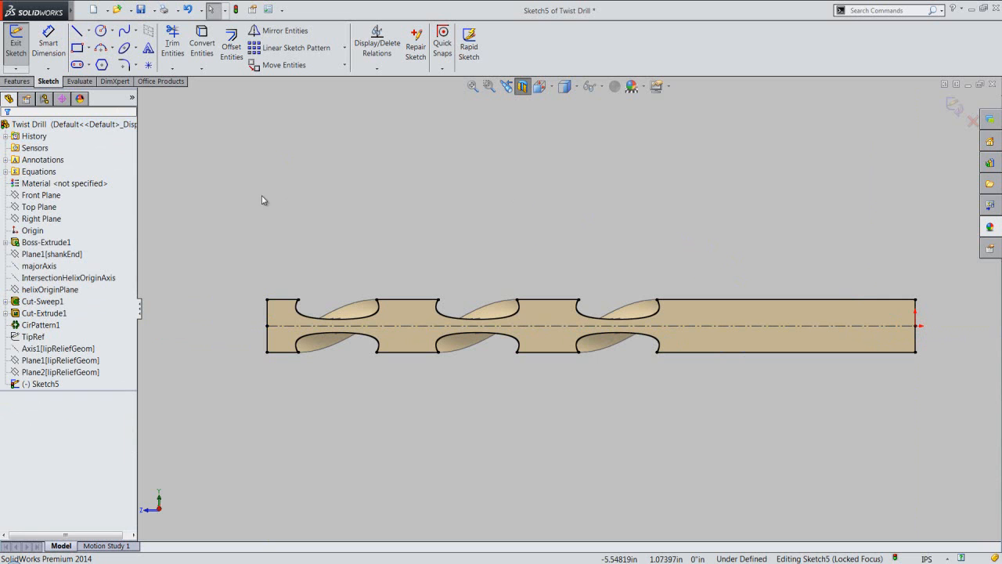
Sketch a closed five-line profile about 1.02 in tall around the tip, with 0.35 in horizontals and two slanted lines meeting at the centerline's tip endpoint
left_click(76, 30)
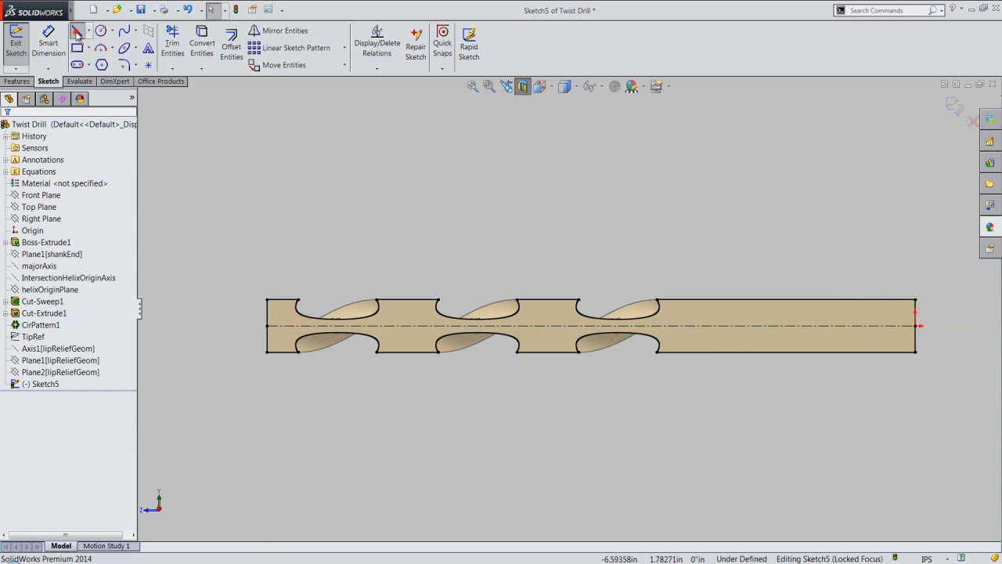
left_click(247, 272)
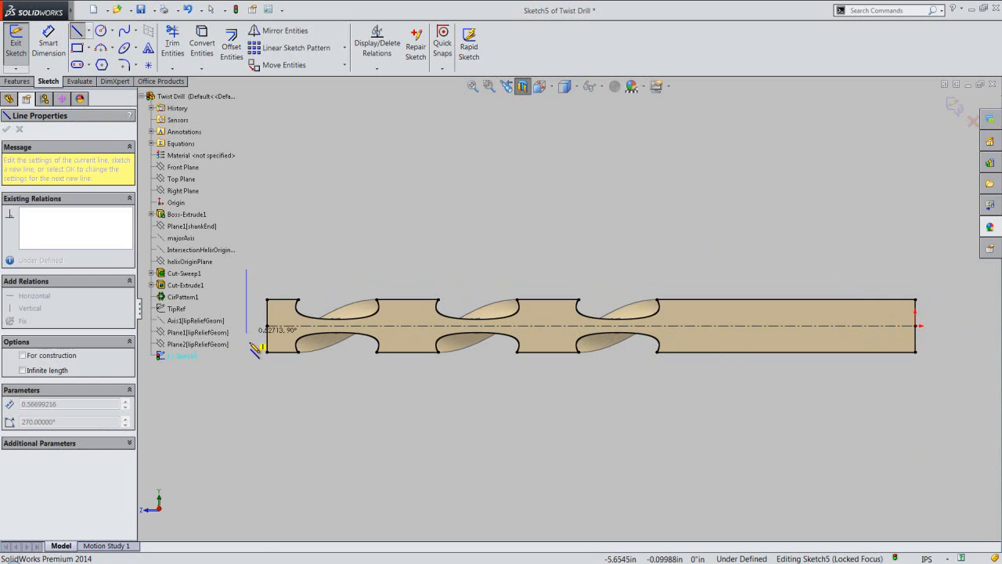
left_click(247, 393)
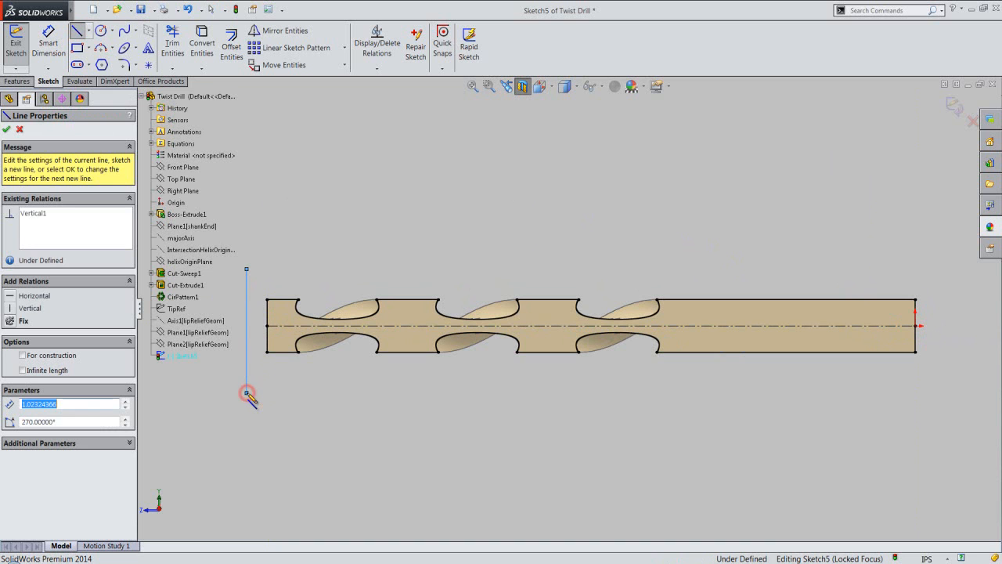
left_click(289, 392)
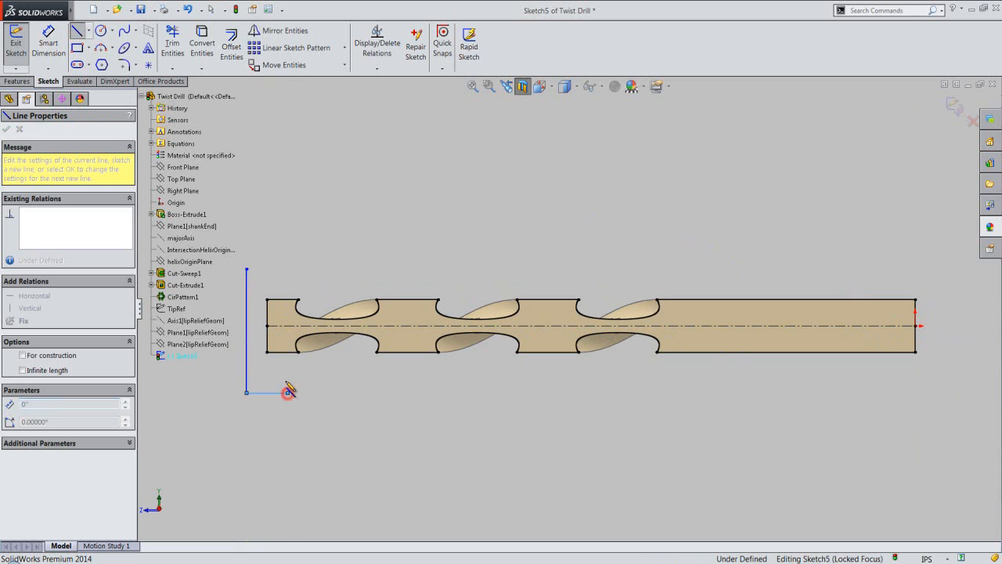
left_click(267, 325)
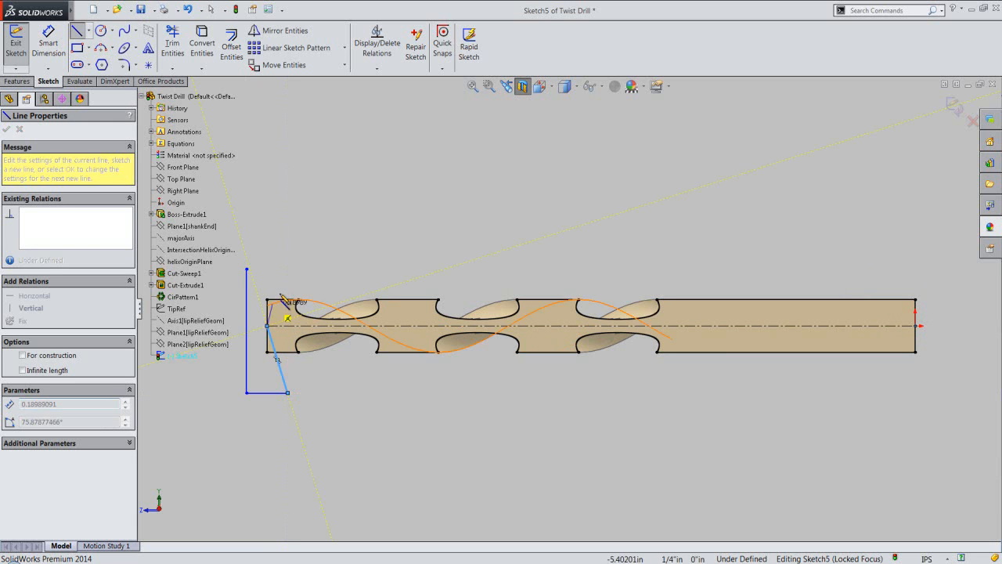
left_click(289, 268)
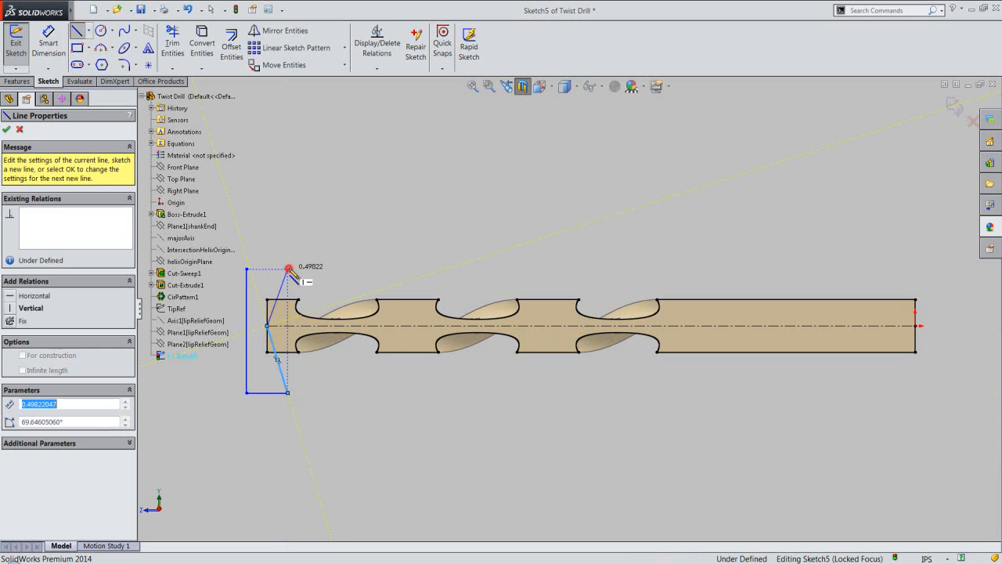
left_click(247, 269)
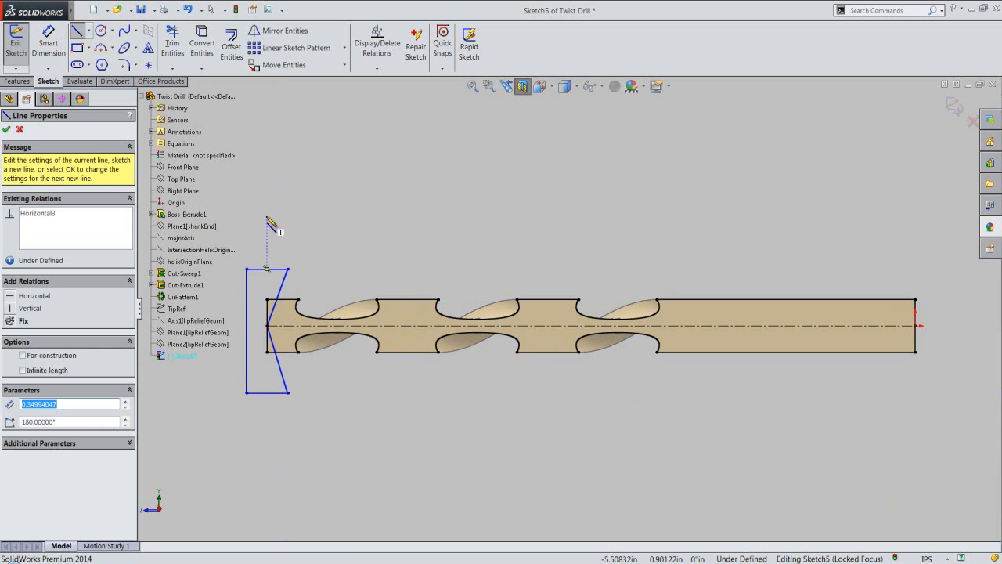
left_click(6, 130)
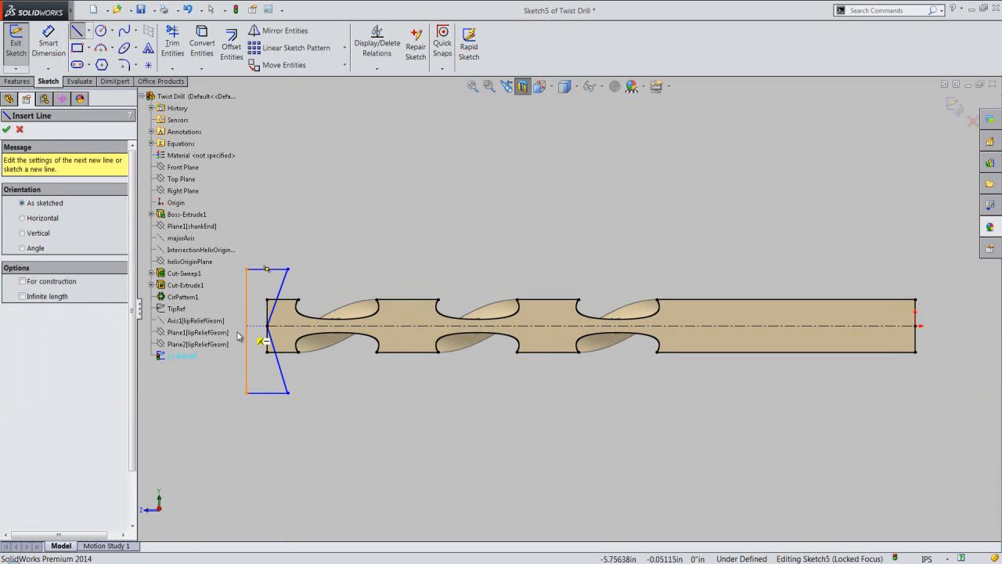
left_click(6, 130)
left_click(317, 178)
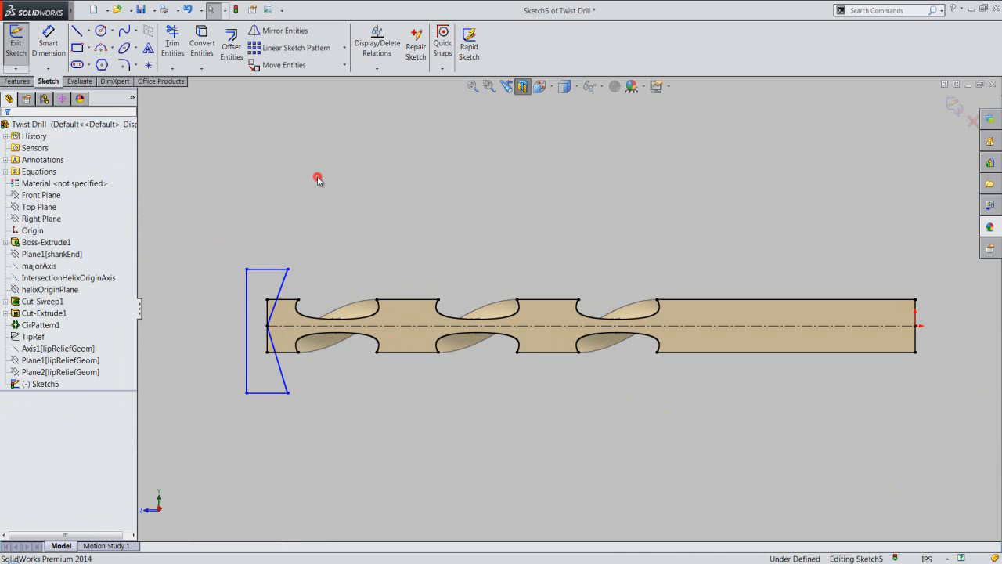
left_click(274, 234)
Add a vertical relation between the outer endpoints of the profile's two slanted lines
scroll(219, 349, "down", 3)
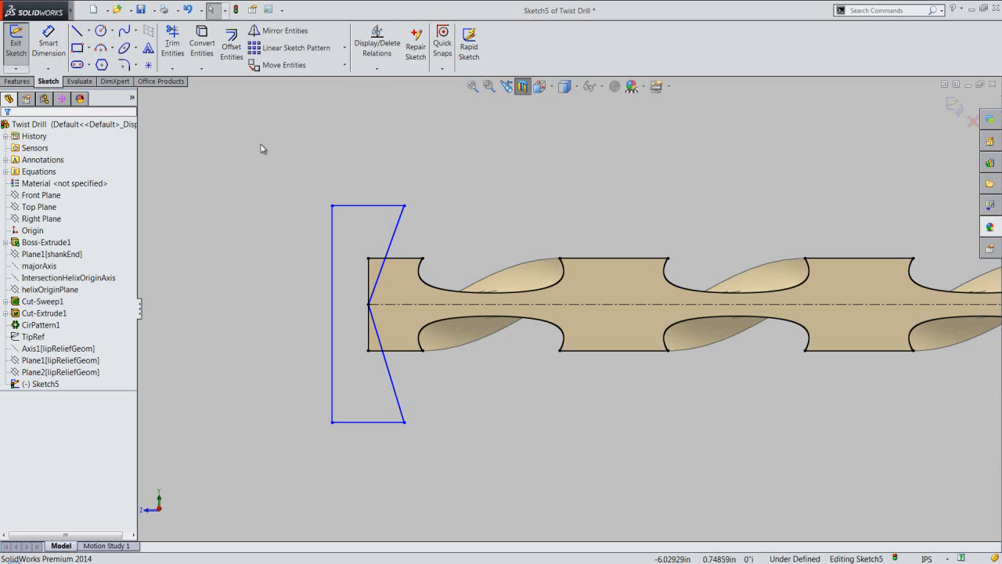
left_click(377, 68)
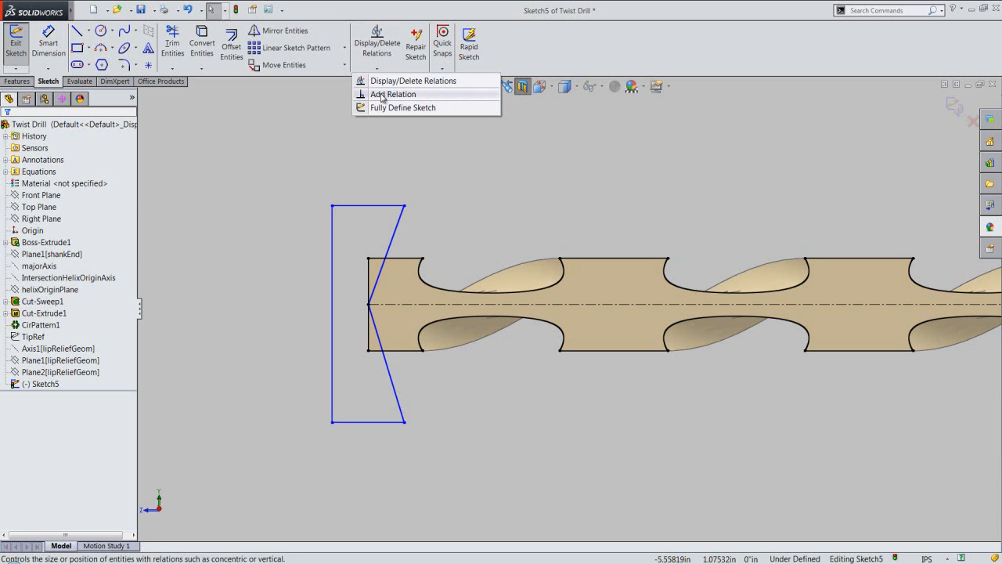
left_click(383, 95)
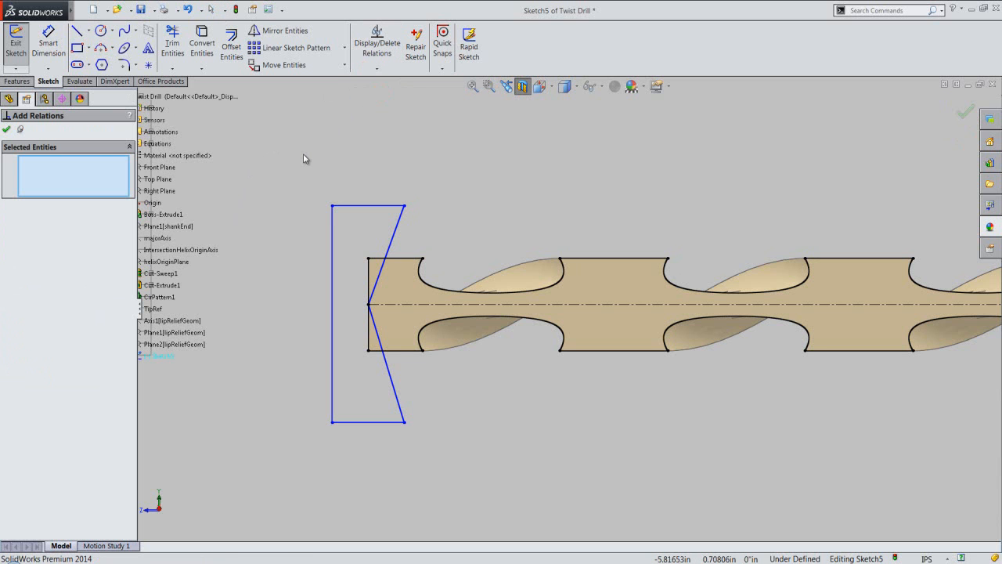
left_click(405, 206)
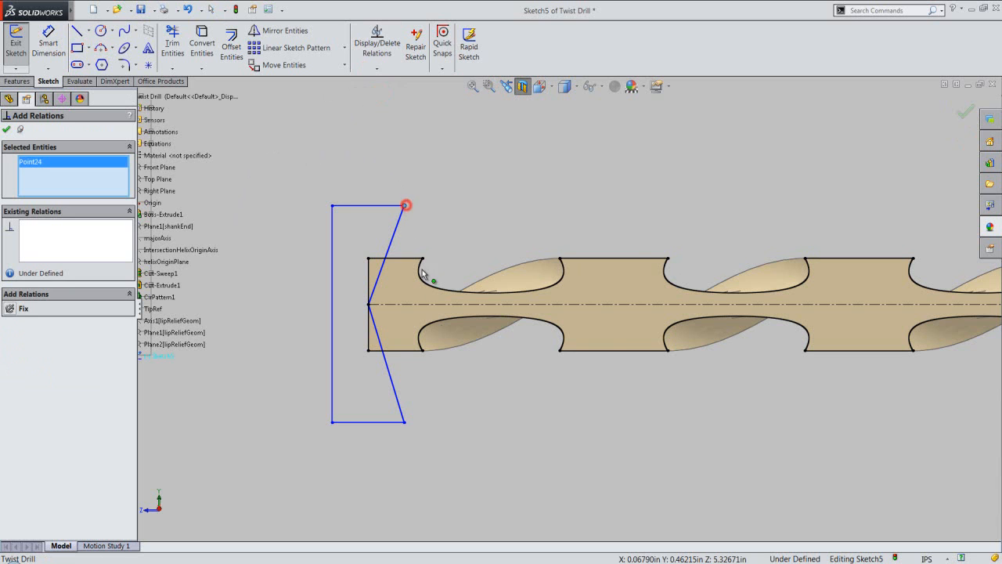
left_click(404, 422)
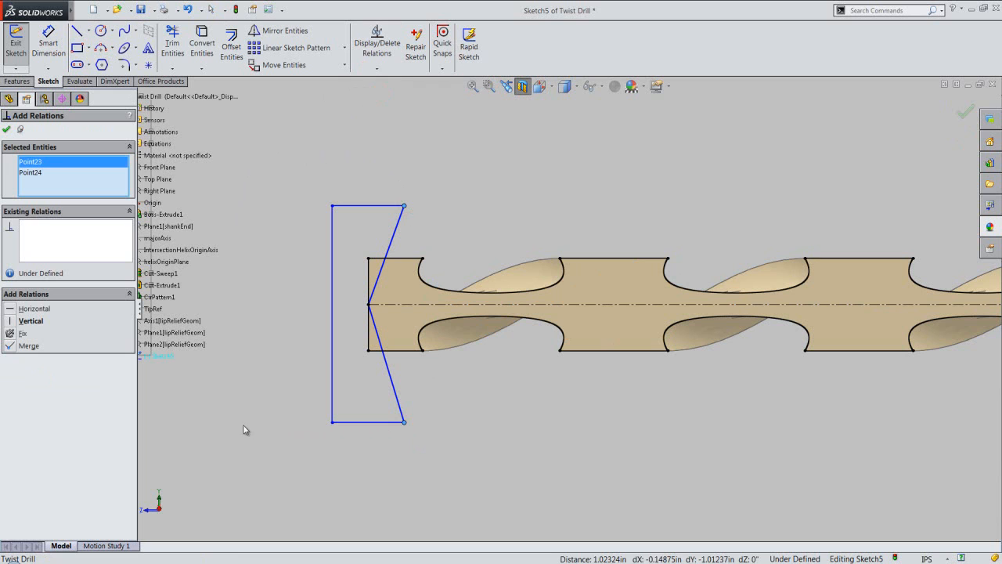
left_click(11, 321)
left_click(7, 130)
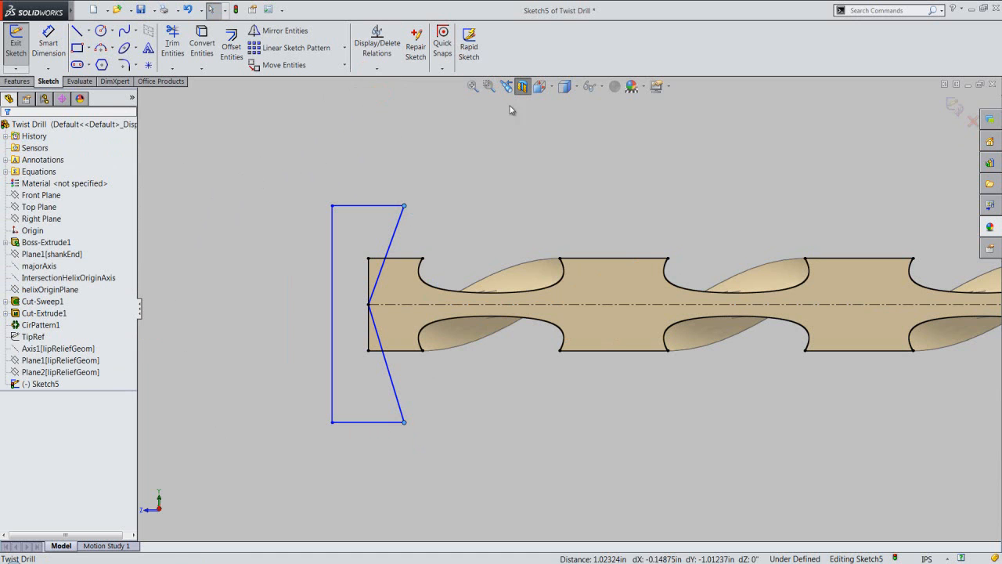
Show the sketch relation symbols and make the profile's upper and lower horizontal lines equal in length
left_click(598, 86)
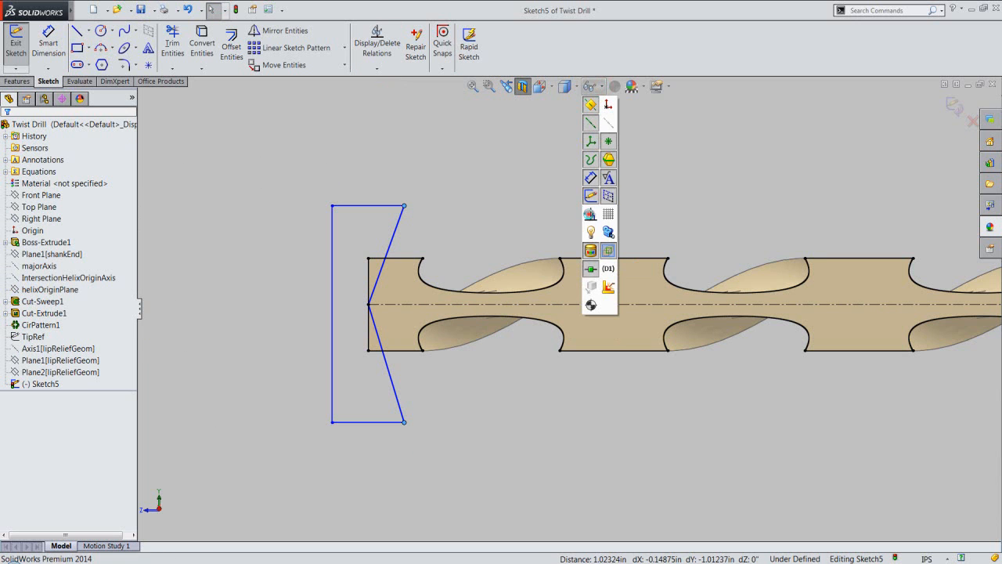
left_click(590, 215)
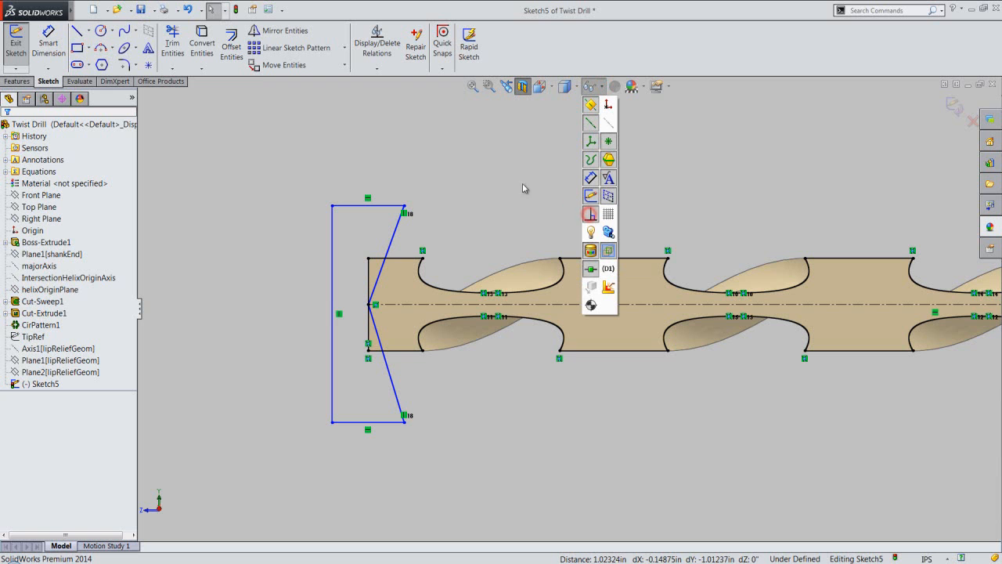
left_click(376, 71)
left_click(372, 91)
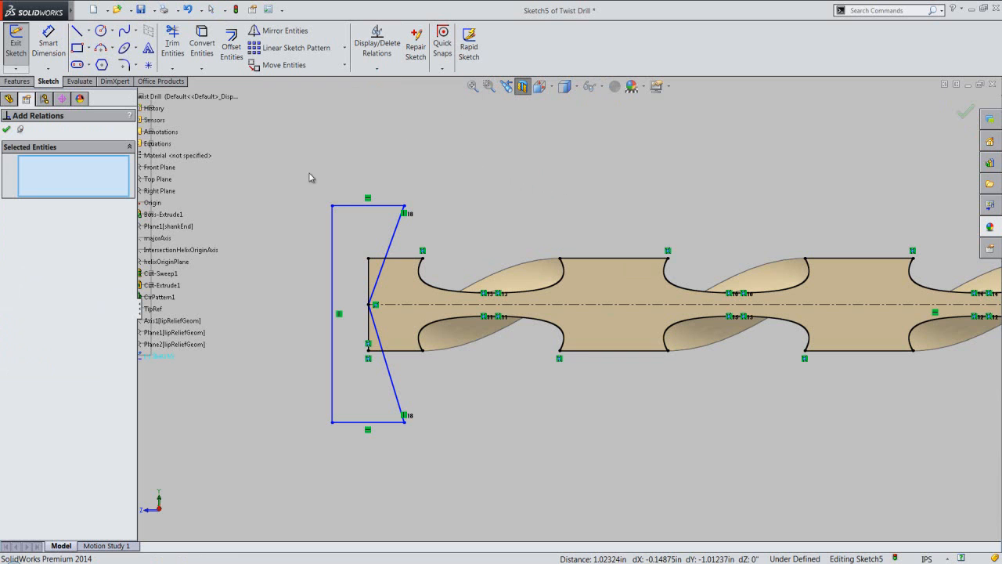
left_click(354, 207)
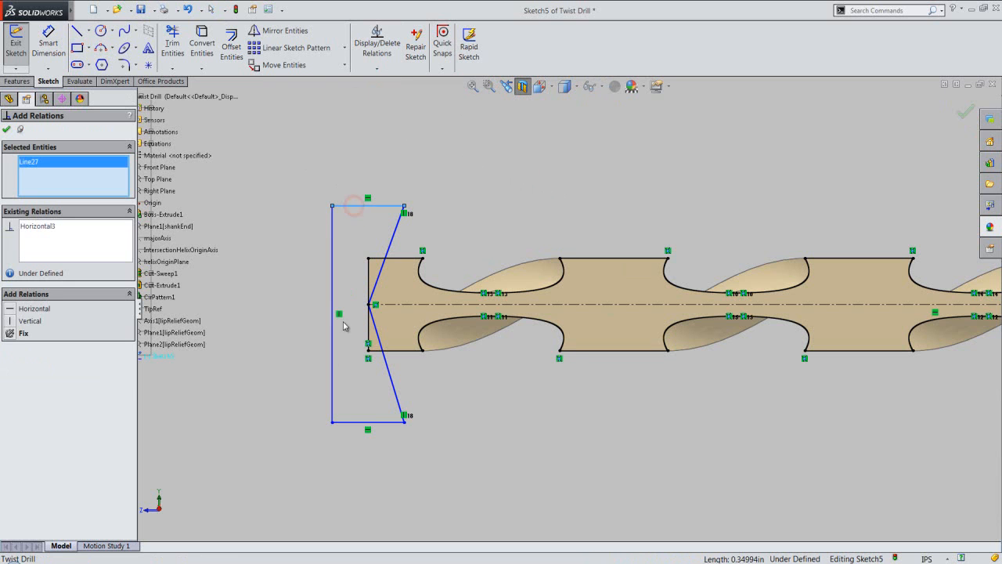
left_click(352, 422)
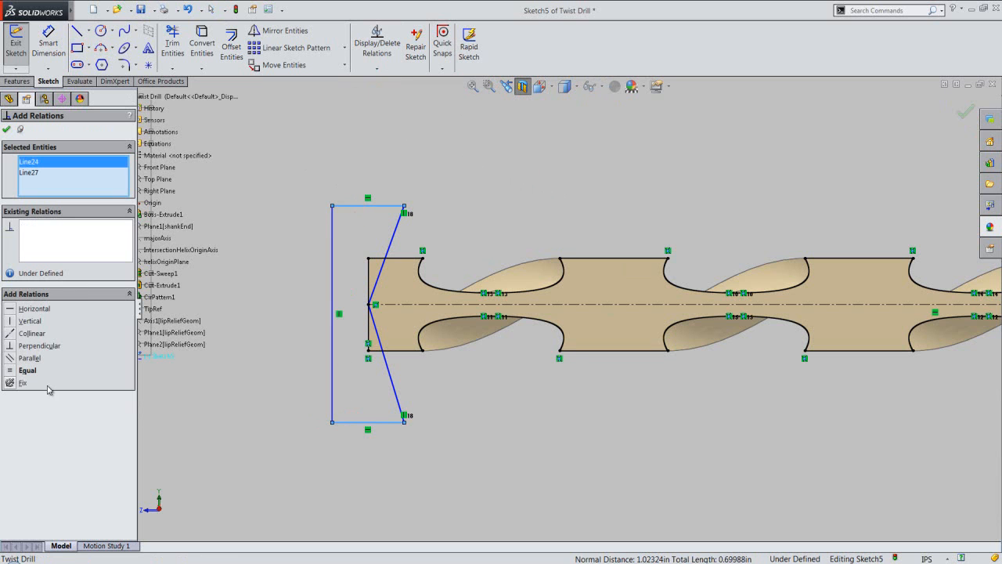
left_click(10, 371)
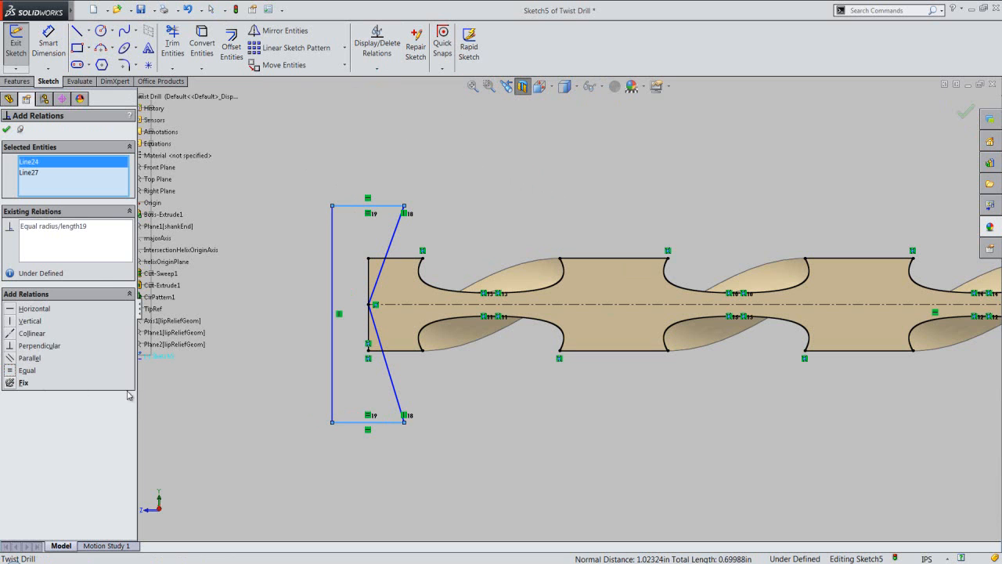
Make the profile's two slanted lines symmetric about the horizontal centerline
key("Delete")
left_click(38, 163)
key("Delete")
left_click(33, 163)
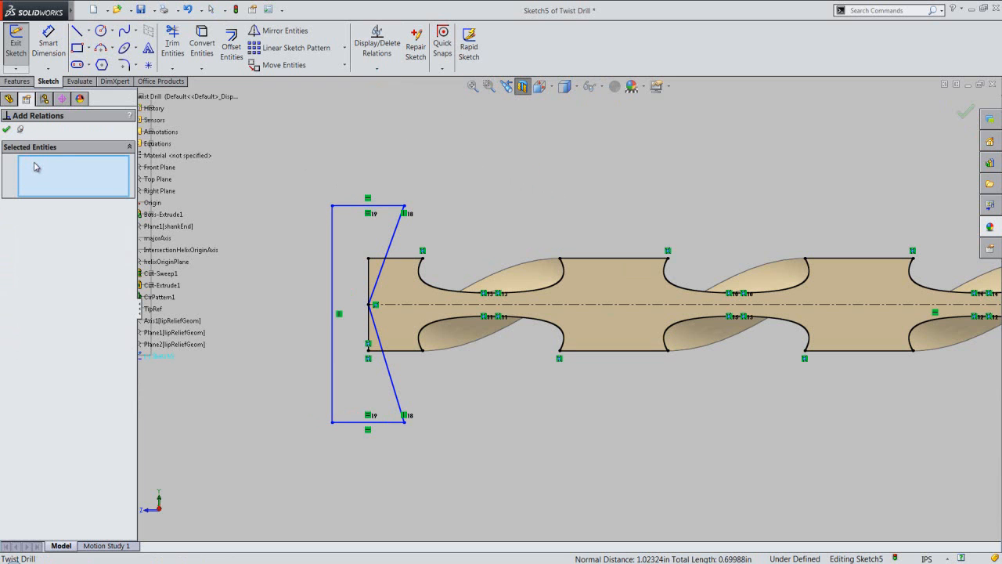
left_click(393, 239)
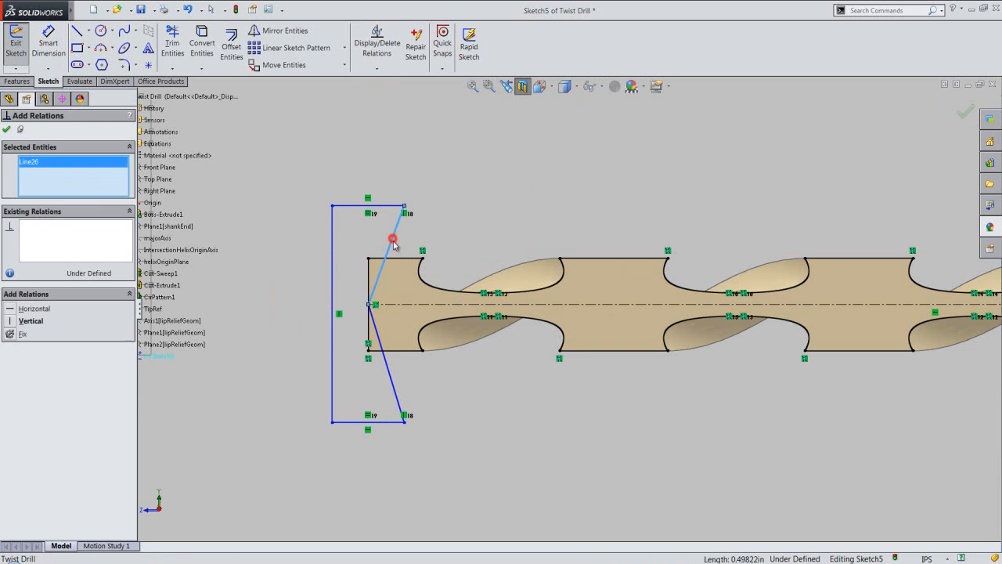
left_click(393, 373)
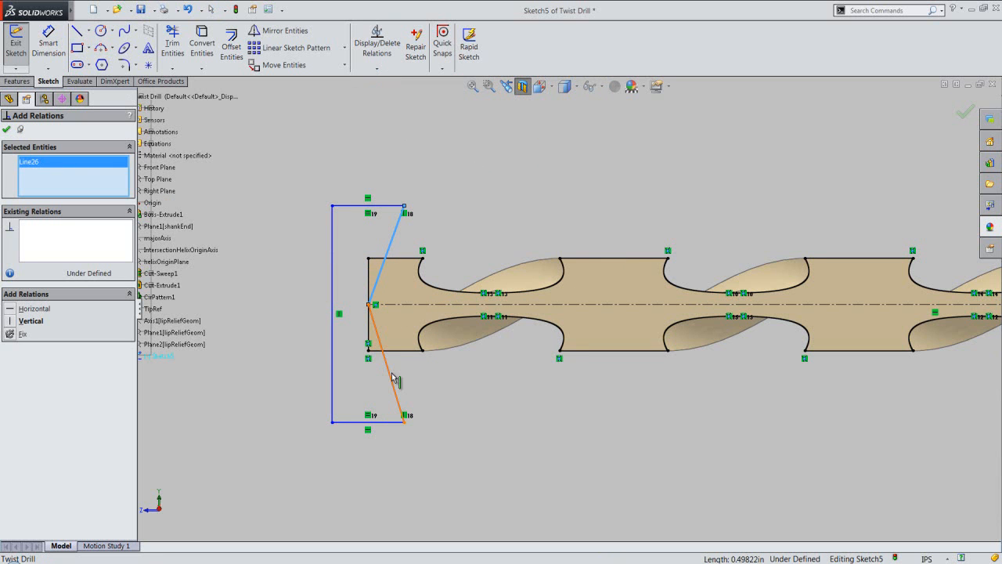
left_click(403, 305)
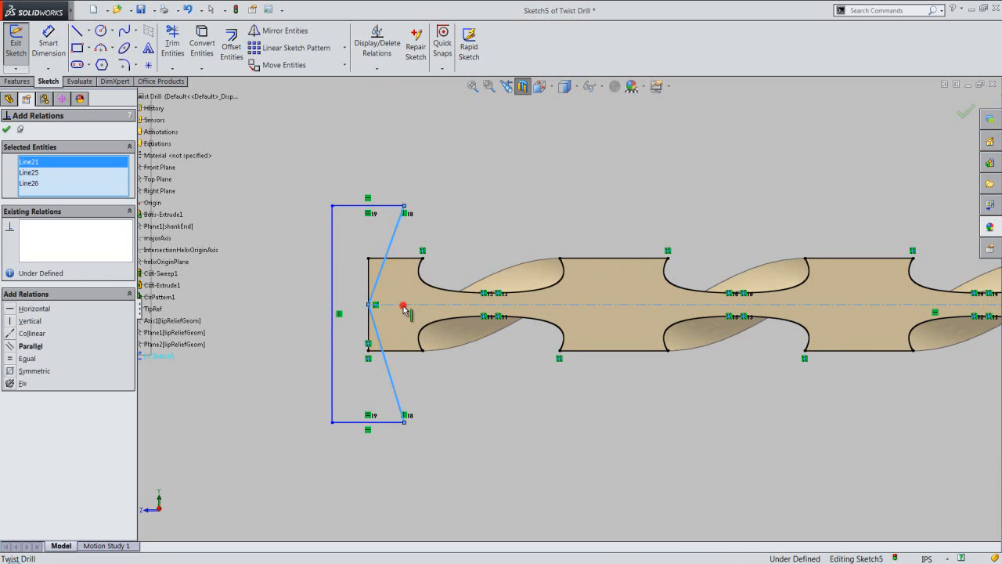
left_click(11, 371)
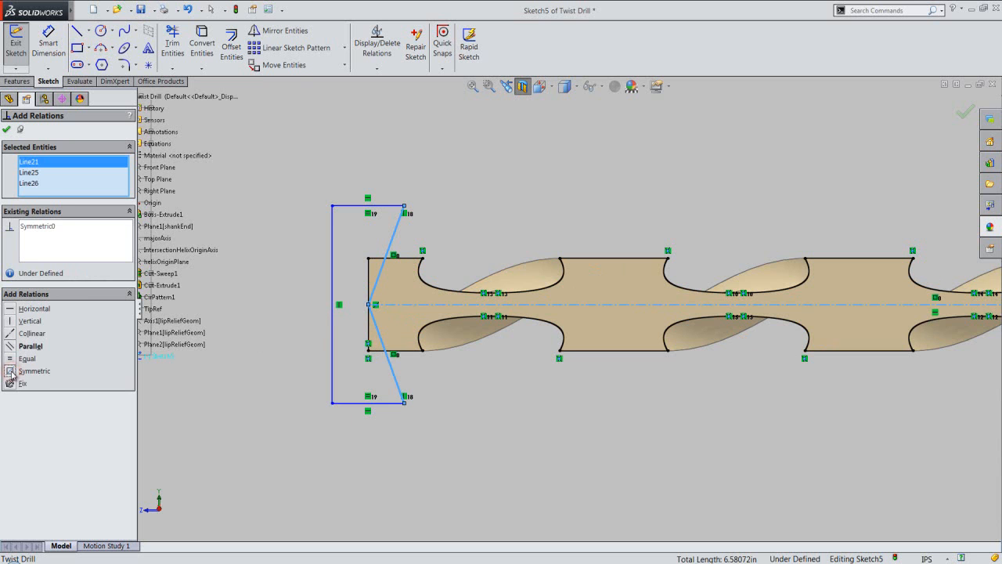
Clear the entities selected for relations, finish adding relations and save the part
left_click(49, 183)
key("Delete")
left_click(51, 173)
key("Delete")
left_click(51, 162)
key("Delete")
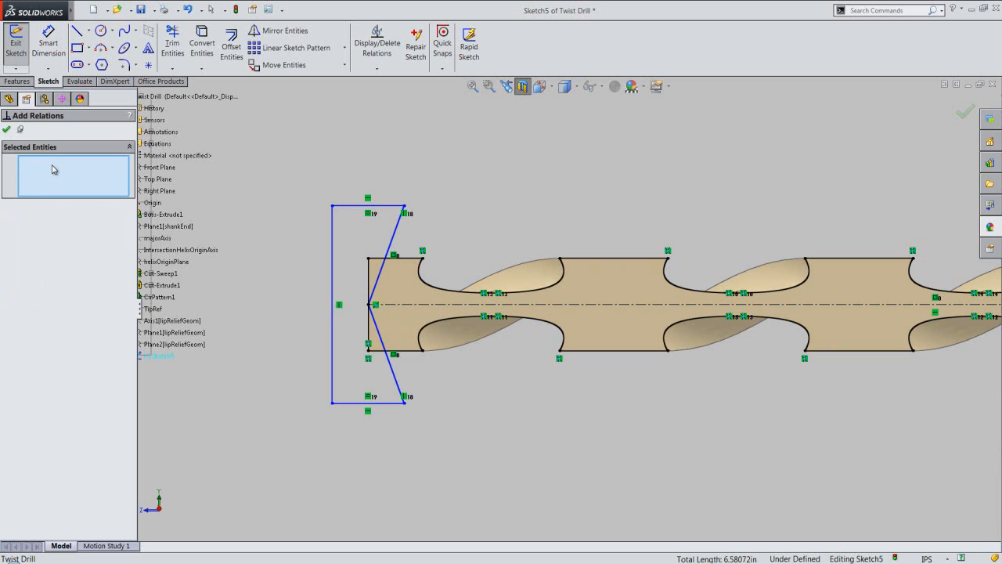
left_click(6, 130)
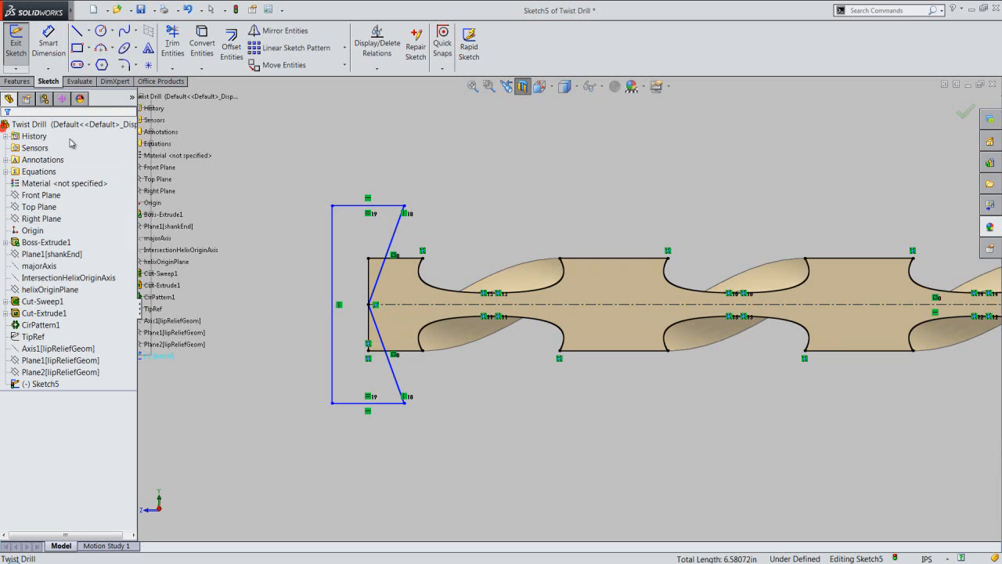
left_click(301, 153)
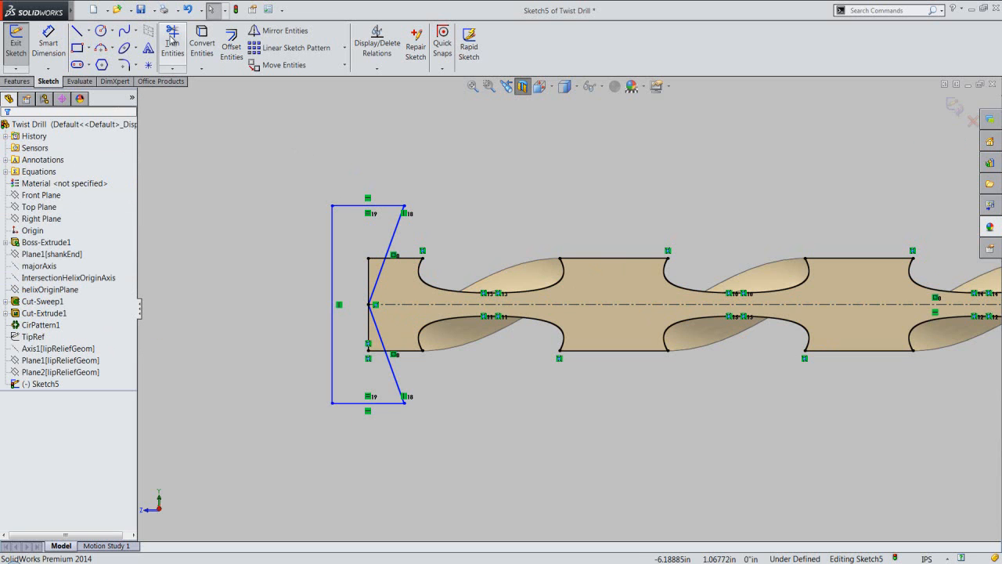
left_click(141, 9)
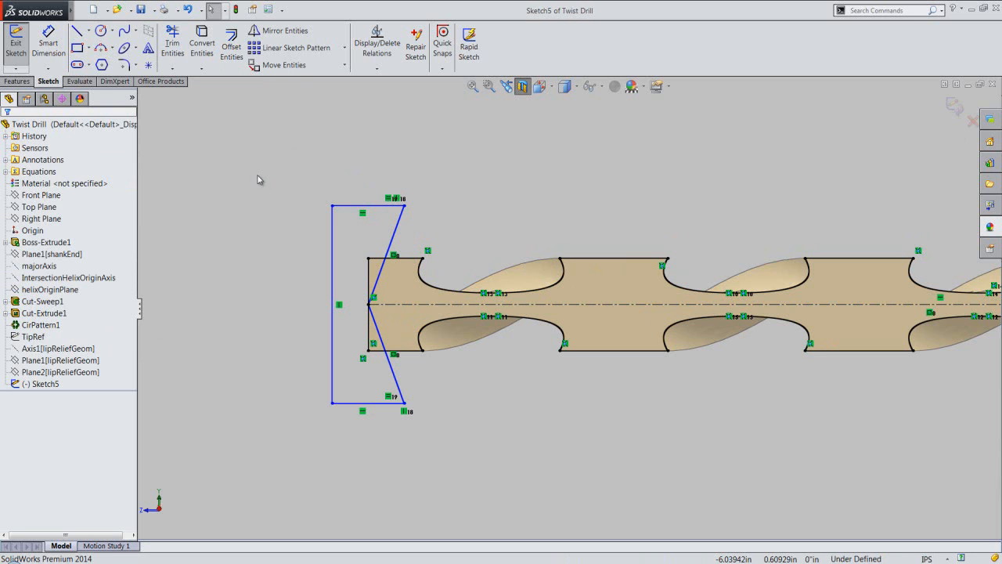
Dimension the length of the profile's outer vertical line, accepting the value as drawn
left_click(47, 41)
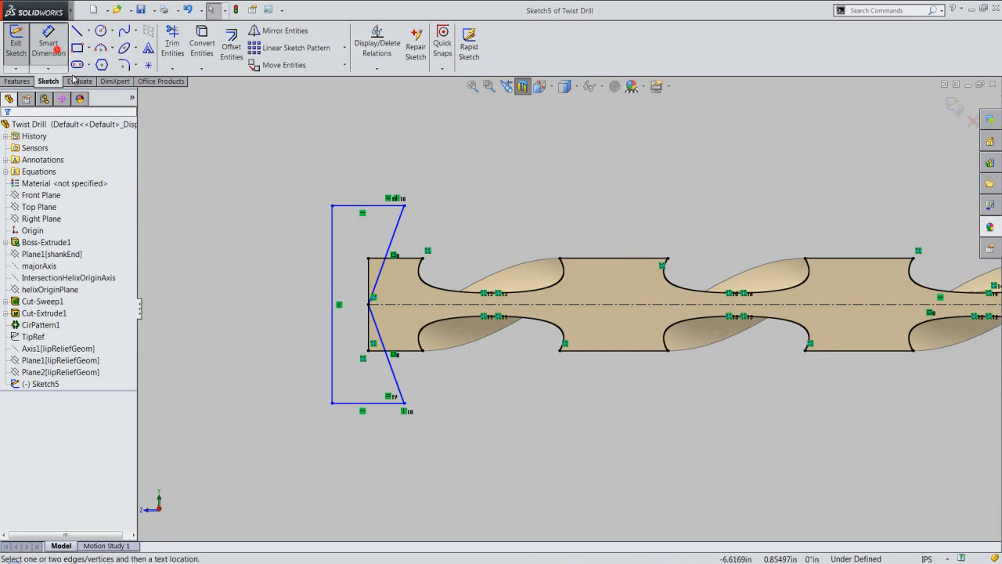
left_click(332, 290)
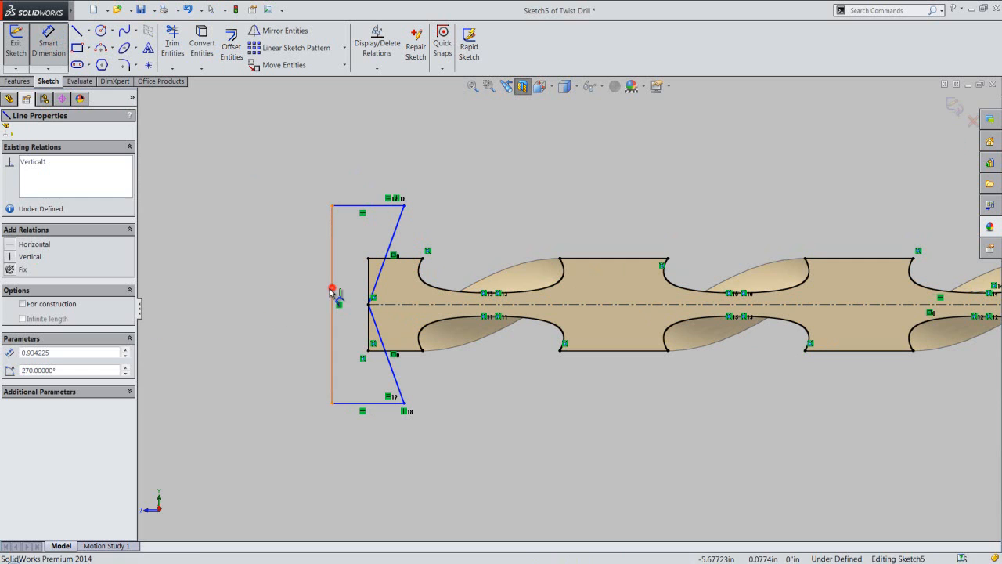
left_click(290, 297)
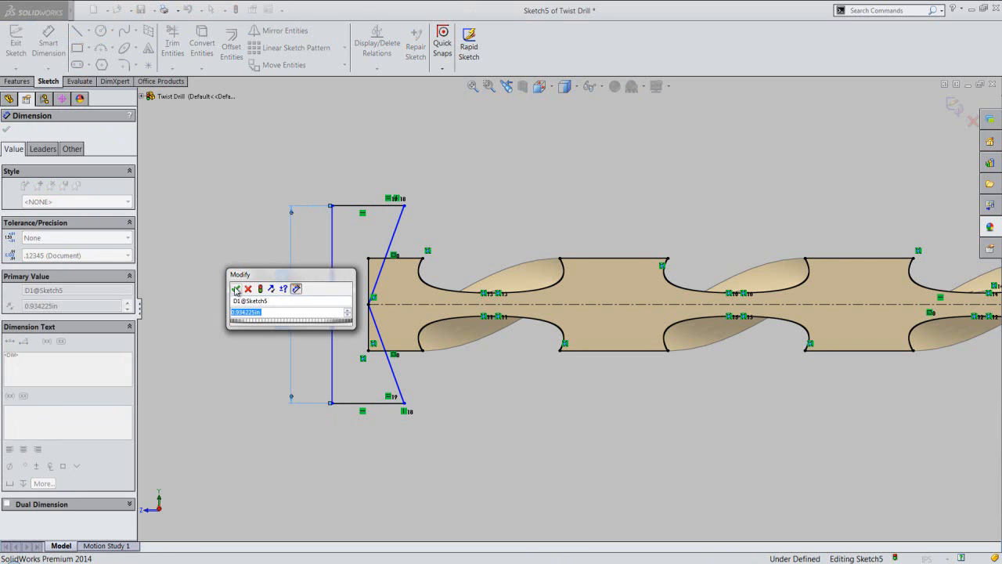
left_click(236, 289)
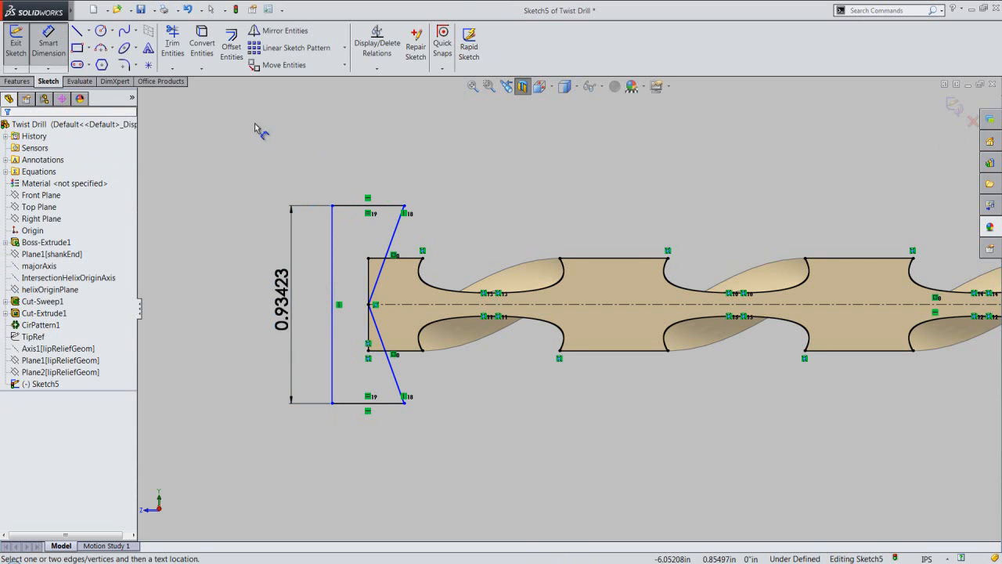
Add an equation that sets the profile's vertical line dimension to "diaMajor" * 1.1
left_click(174, 10)
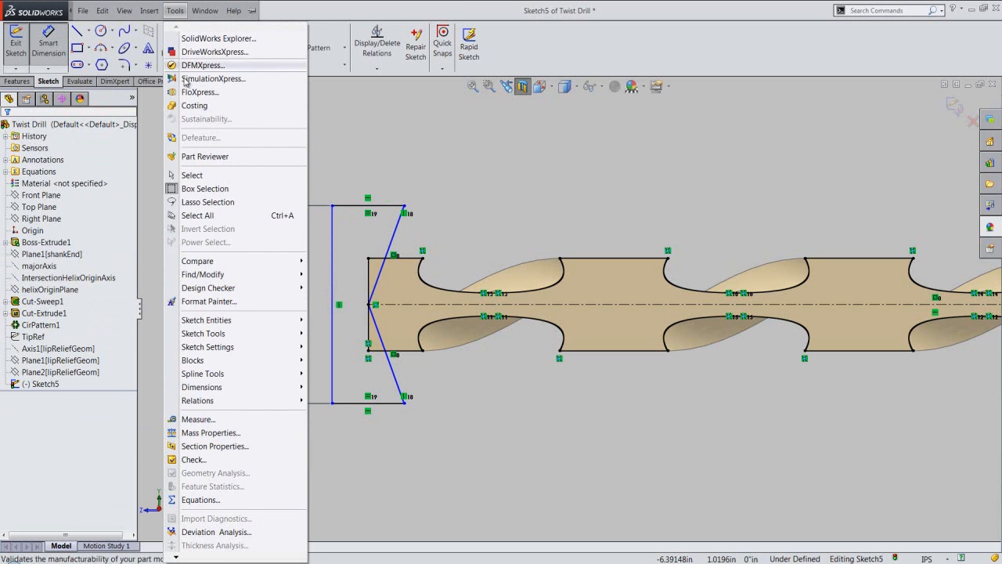
left_click(245, 501)
left_click_drag(419, 54, 703, 29)
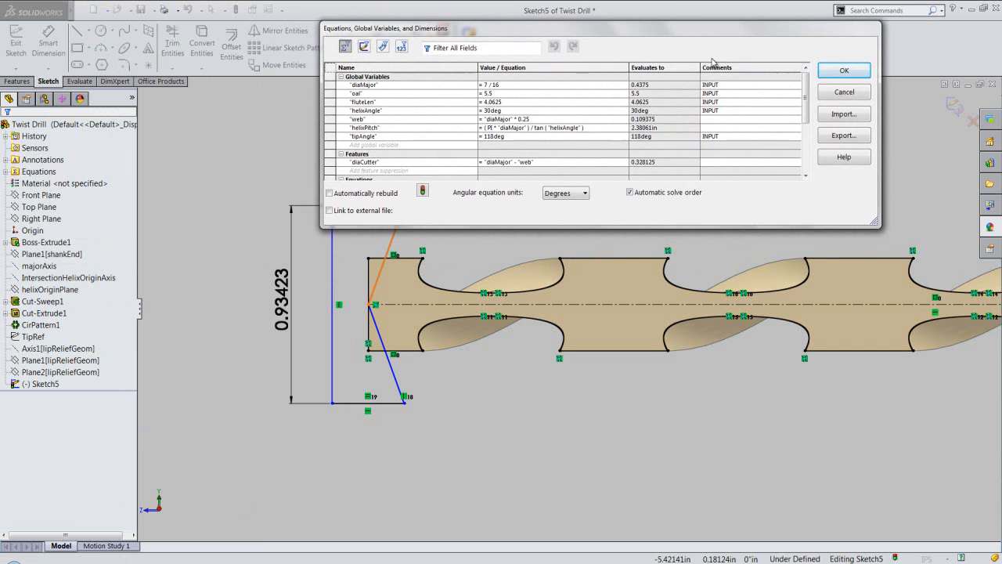
scroll(805, 110, "down", 4)
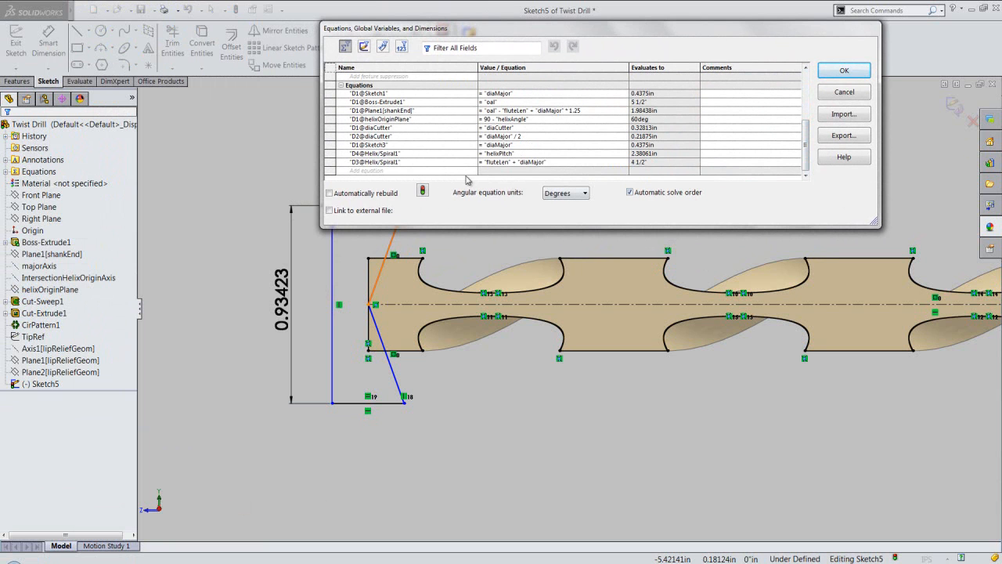
left_click(394, 172)
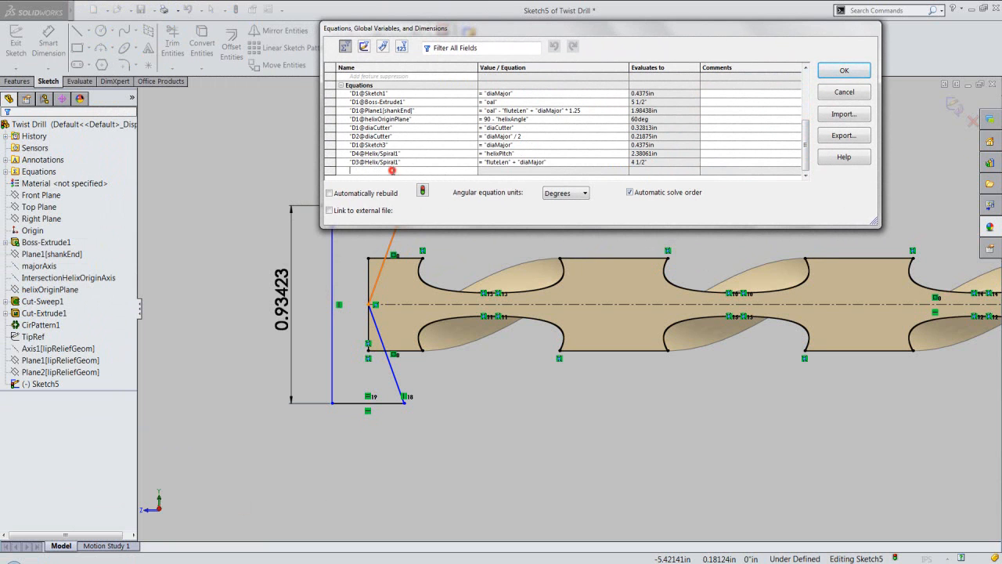
left_click(283, 297)
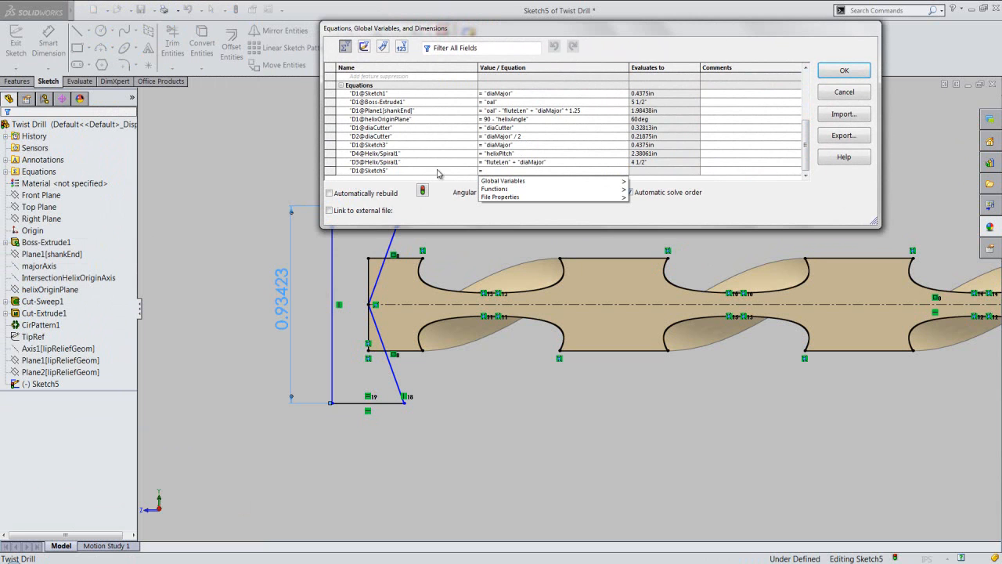
mouse_move(591, 182)
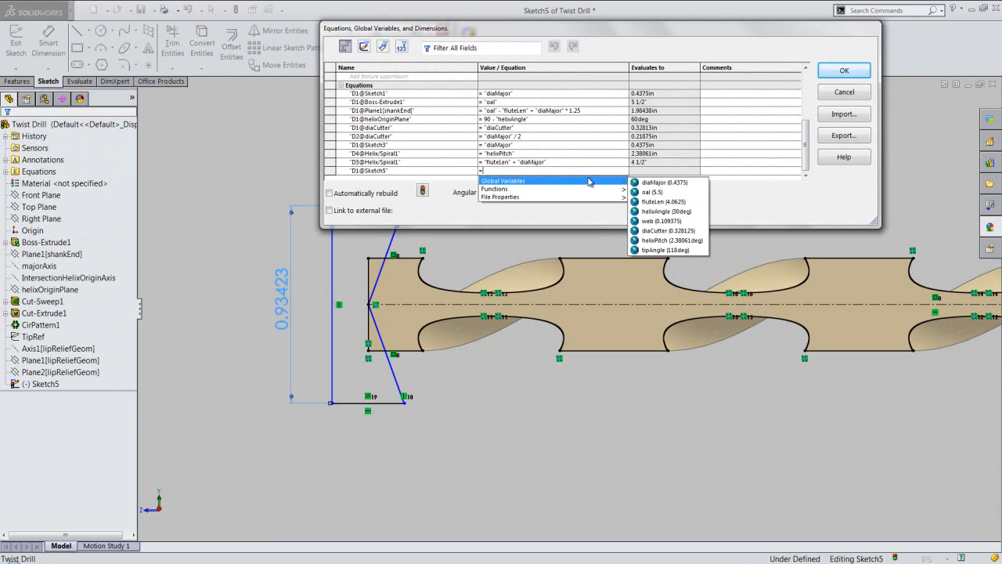
left_click(650, 181)
type("*1.1")
key("Tab")
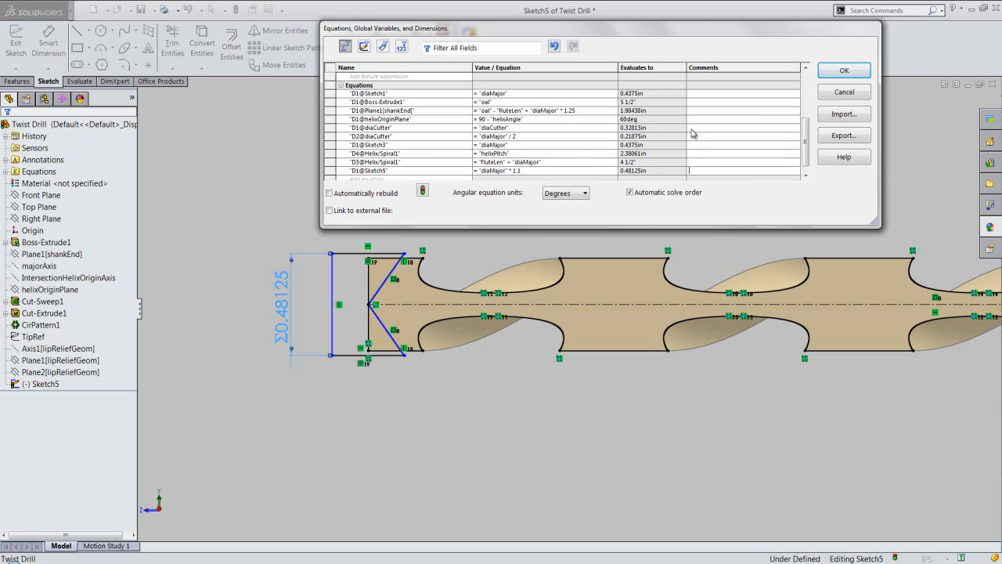
left_click(843, 71)
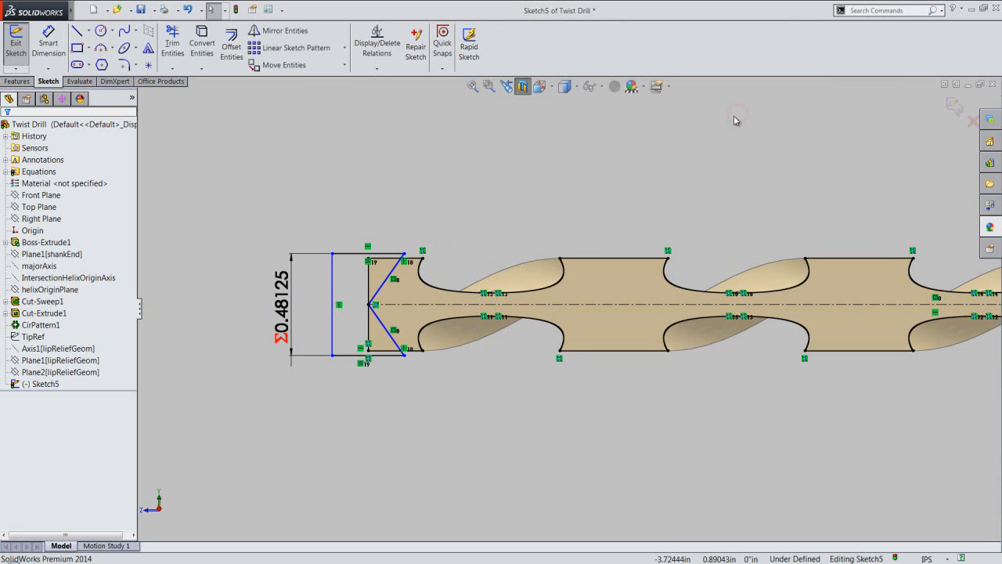
Dimension the angle between the two slanted lines and link it to the global variable "tipAngle"
left_click(51, 46)
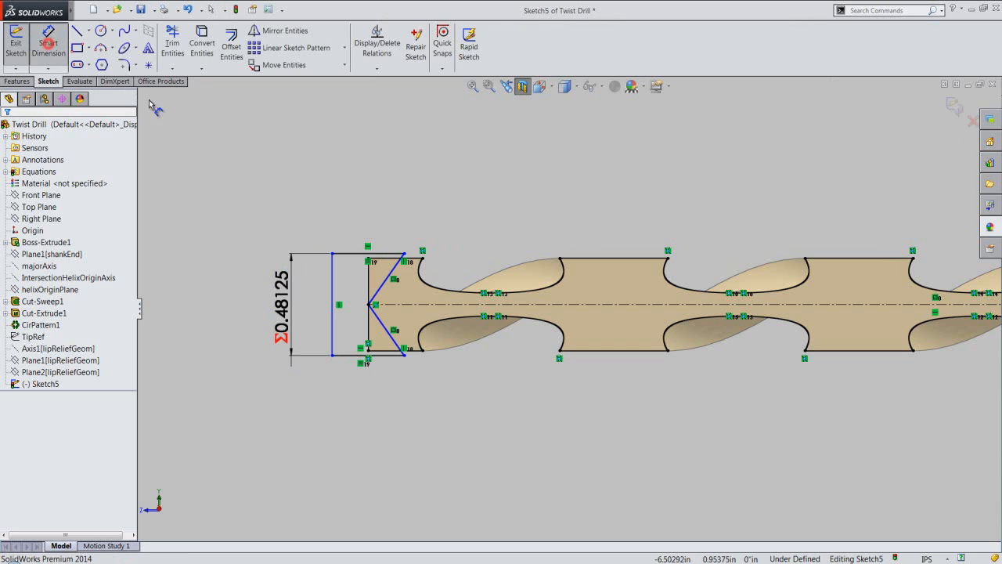
left_click(387, 279)
left_click(383, 325)
left_click(412, 310)
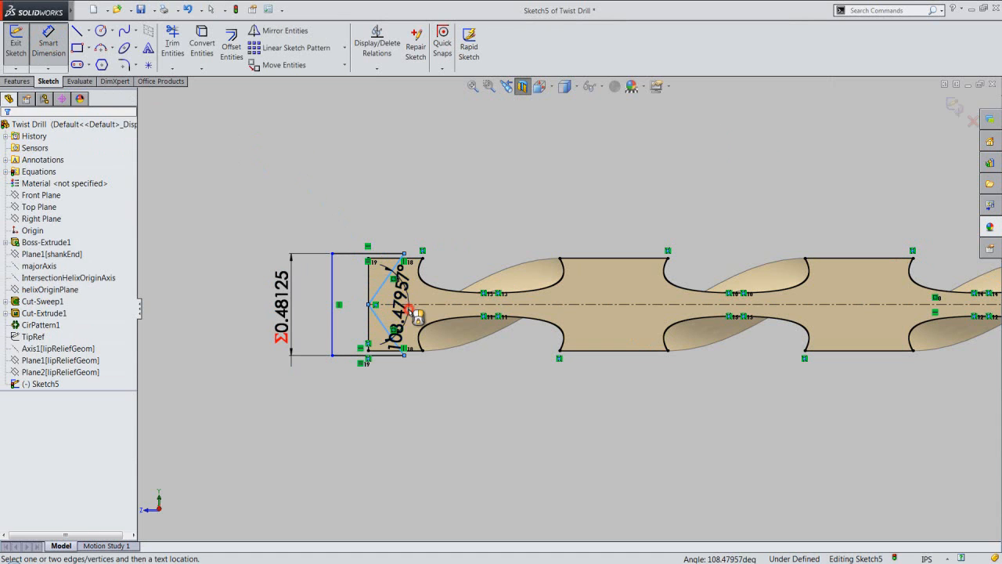
type("=")
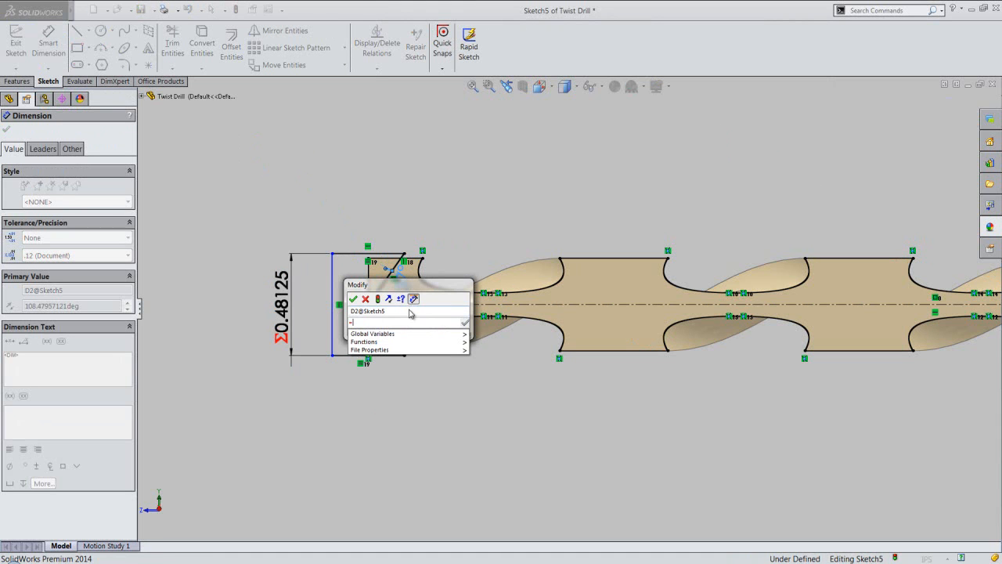
mouse_move(460, 336)
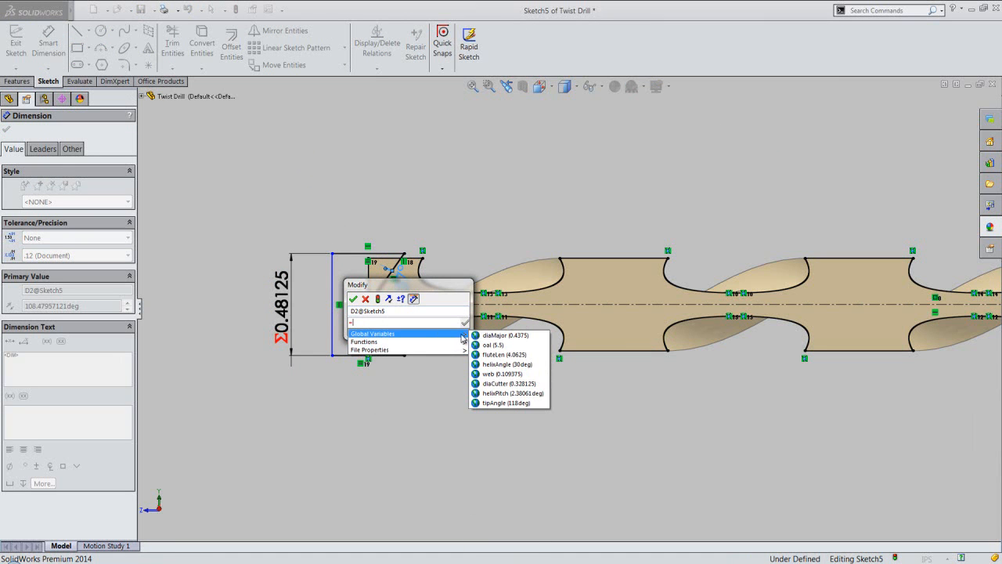
left_click(508, 402)
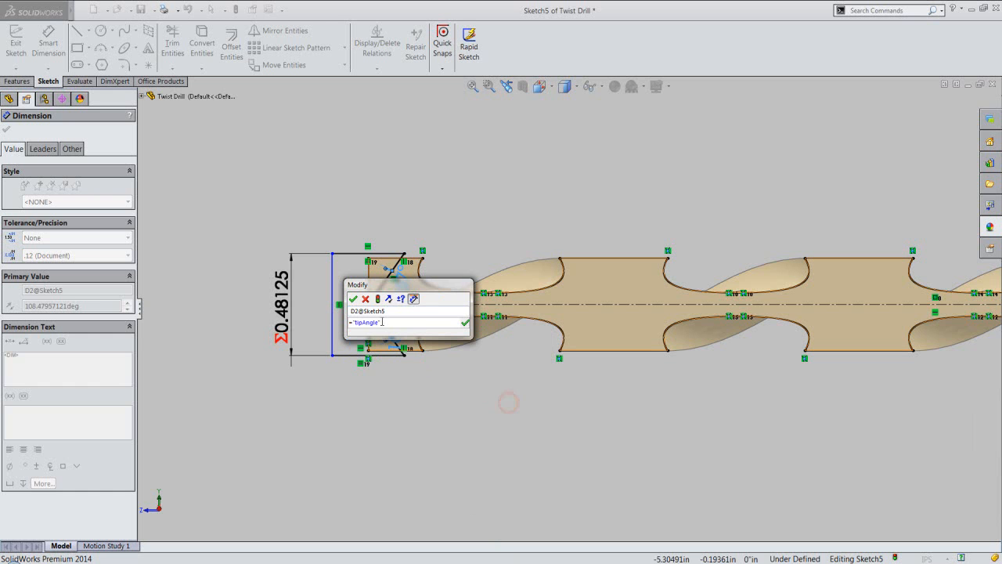
left_click(353, 298)
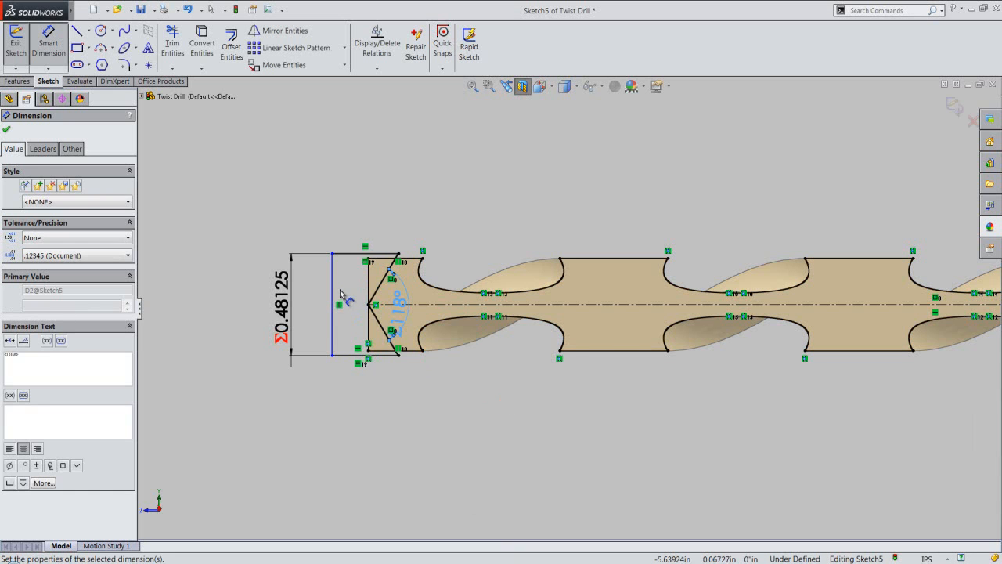
left_click(319, 196)
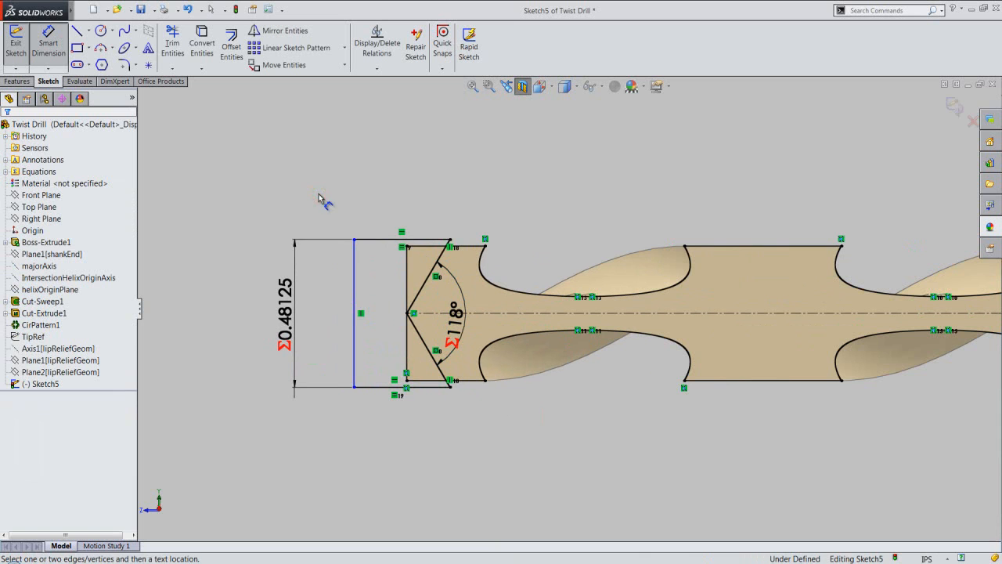
Dimension the distance between the profile's outer vertical line and the drill's tip edge as 0.1 in
left_click(355, 332)
left_click(407, 354)
left_click(384, 422)
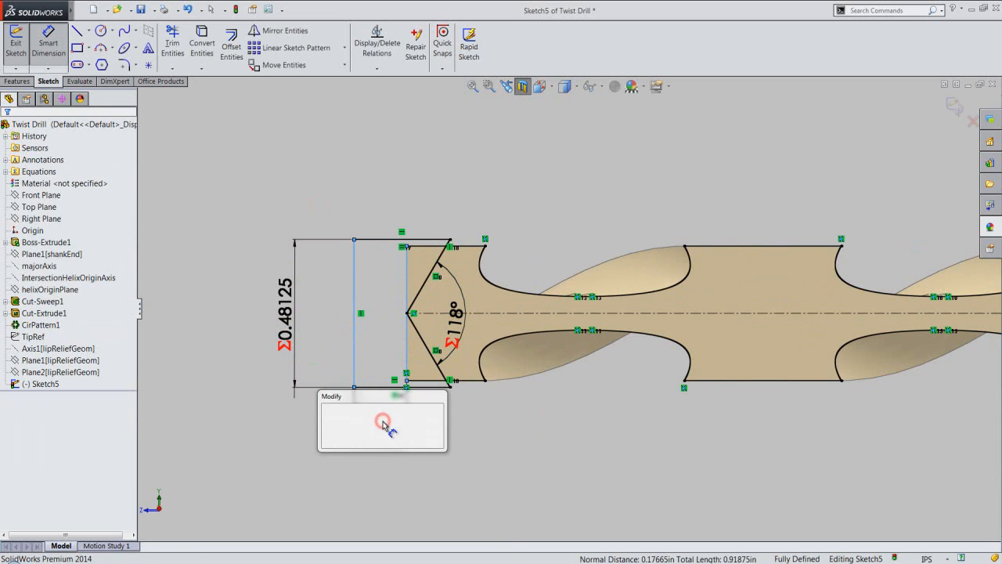
key("Return")
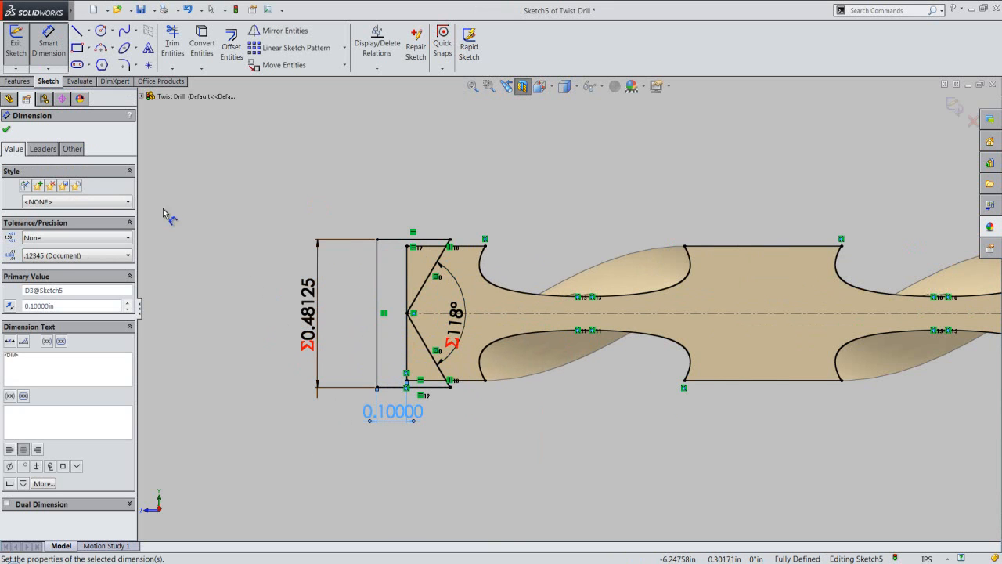
left_click(6, 129)
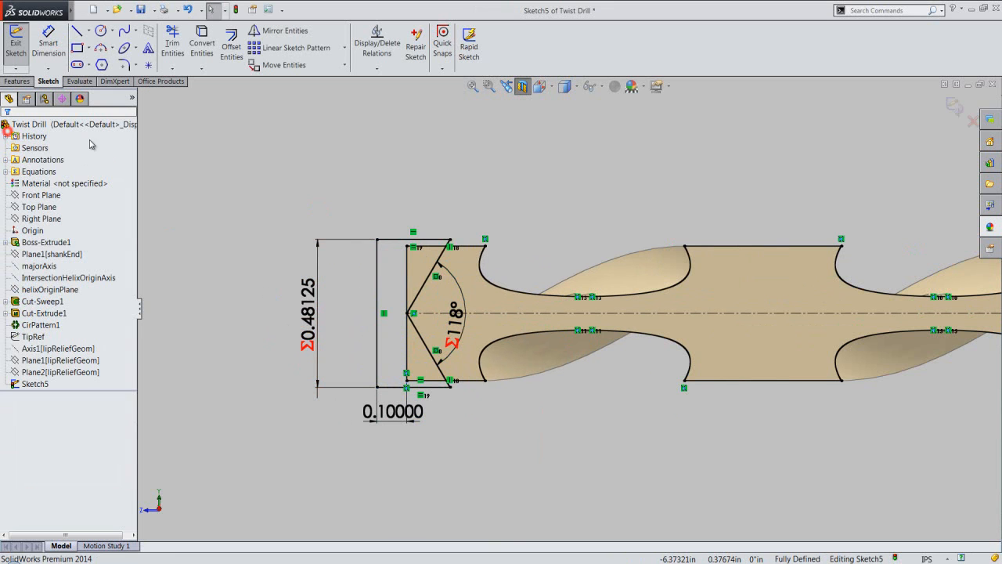
Exit the sketch with the section view turned off, and save the part in isometric view
left_click(953, 107)
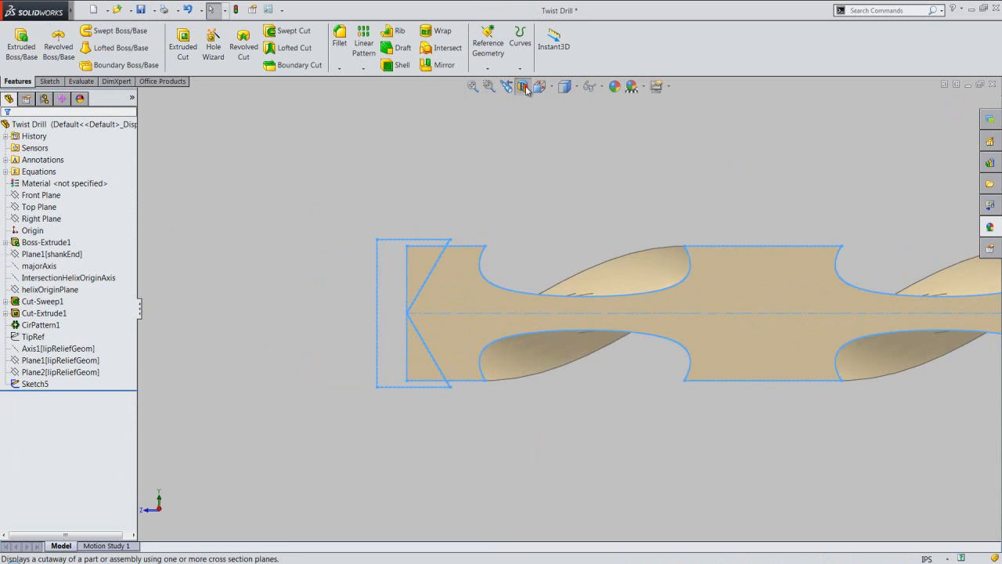
left_click(523, 87)
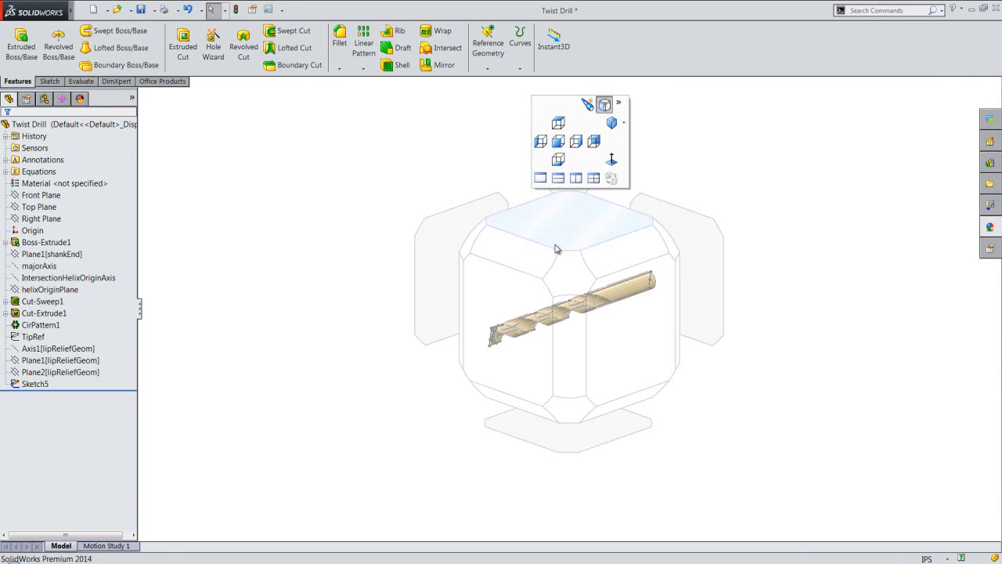
left_click(569, 264)
key("ctrl+s")
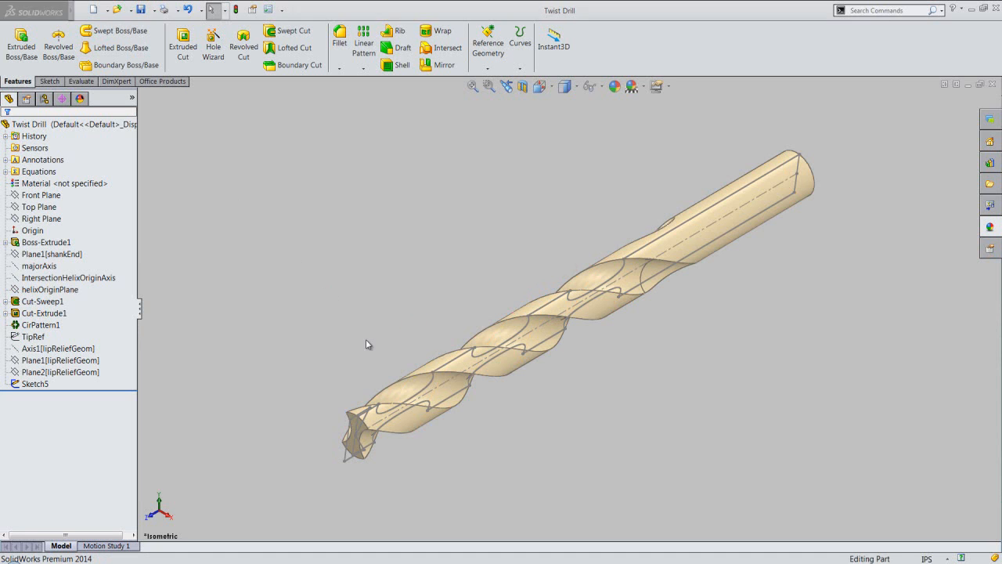
scroll(329, 463, "down", 5)
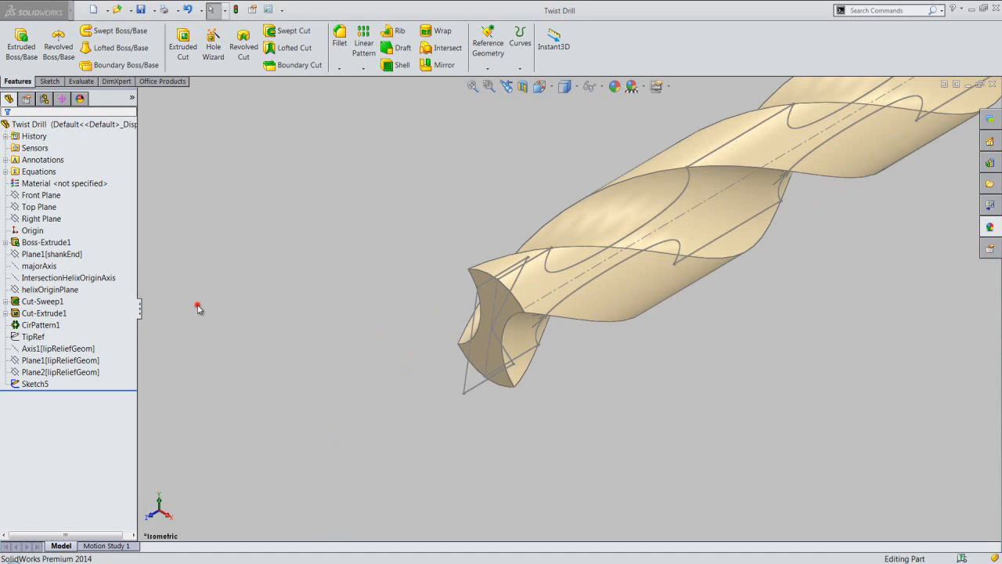
Extrude-cut the tip profile sketch Through All - Both to shape the drill point, and save the part
left_click(191, 65)
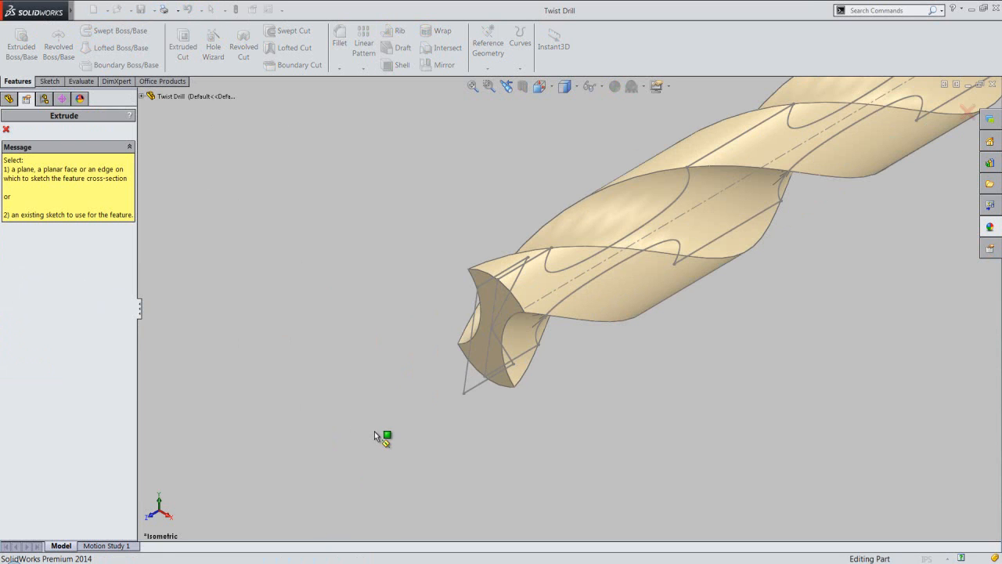
left_click(469, 382)
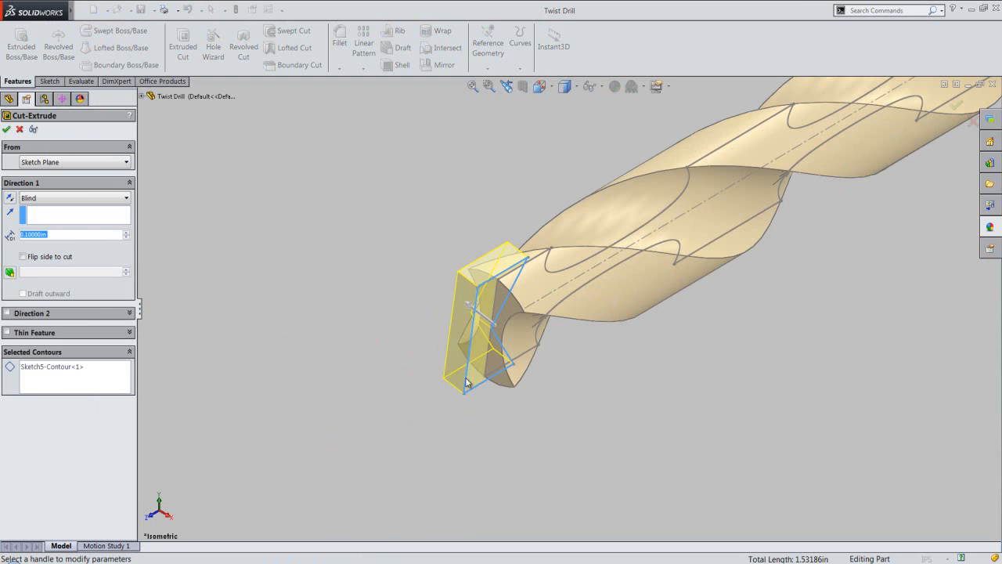
left_click(117, 198)
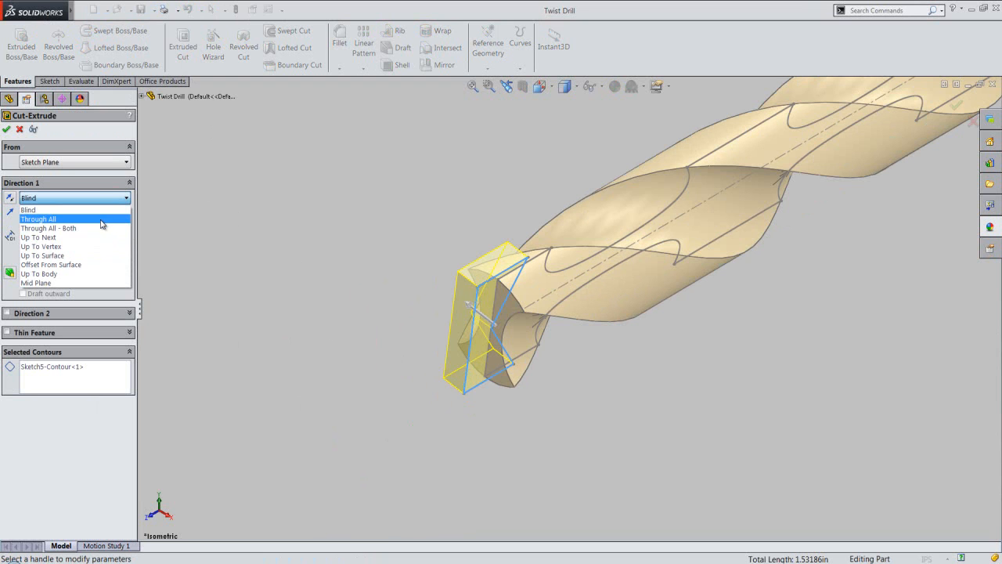
left_click(99, 229)
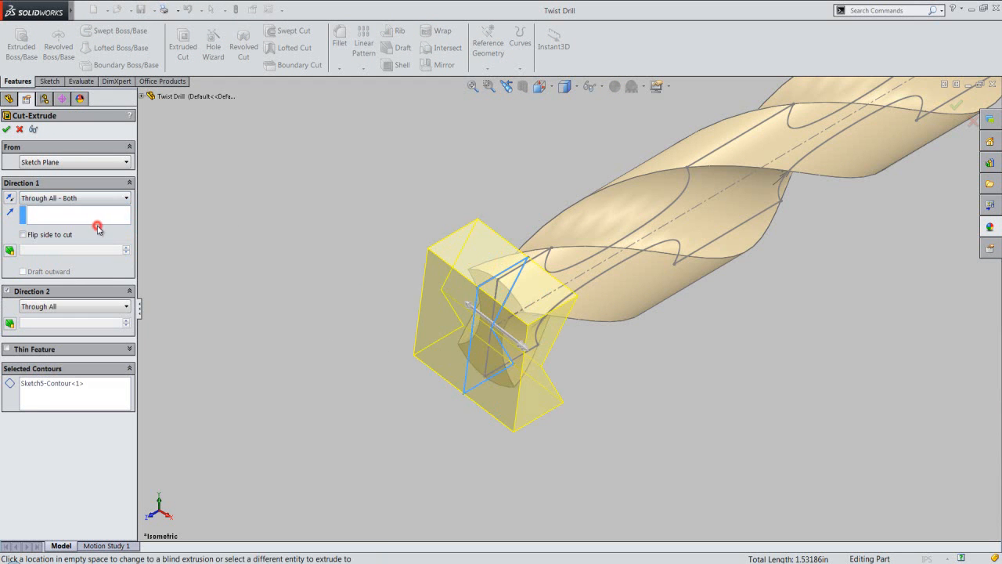
left_click(6, 129)
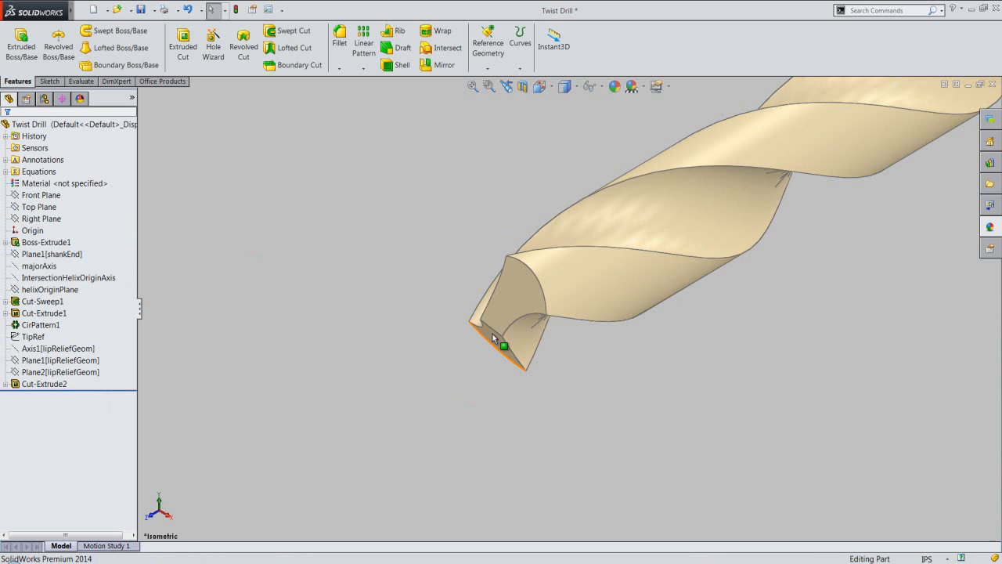
middle_click_drag(502, 337, 502, 242)
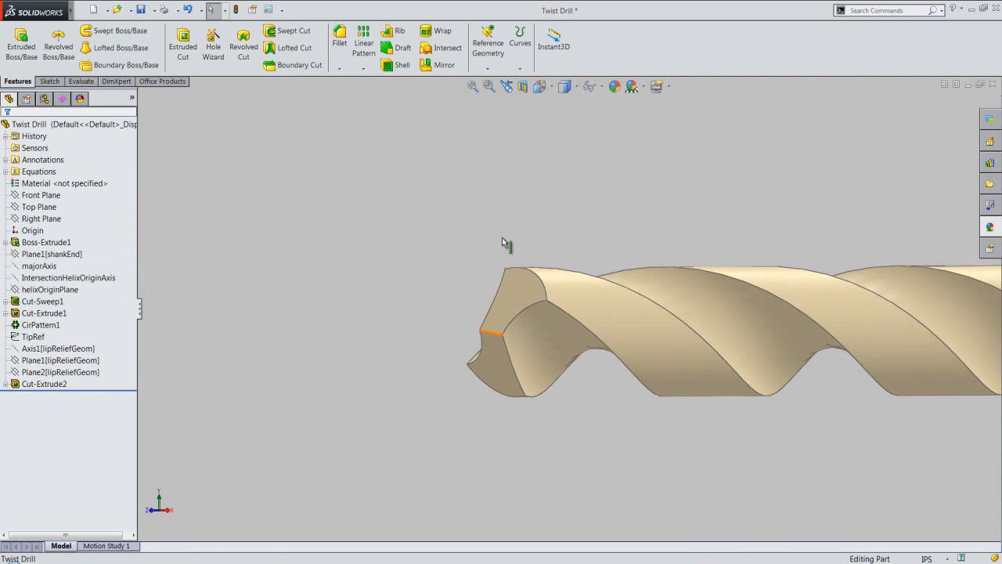
left_click(506, 86)
left_click(237, 11)
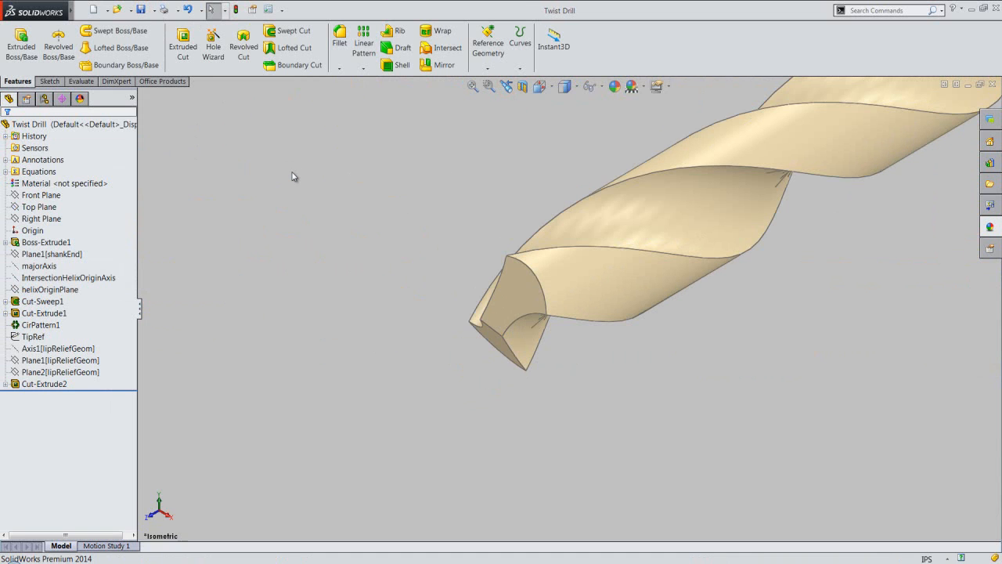
Rename the tip cut feature to Cut-Extrude2[ptAngle] in its feature properties and save the part
left_click(61, 384)
right_click(60, 383)
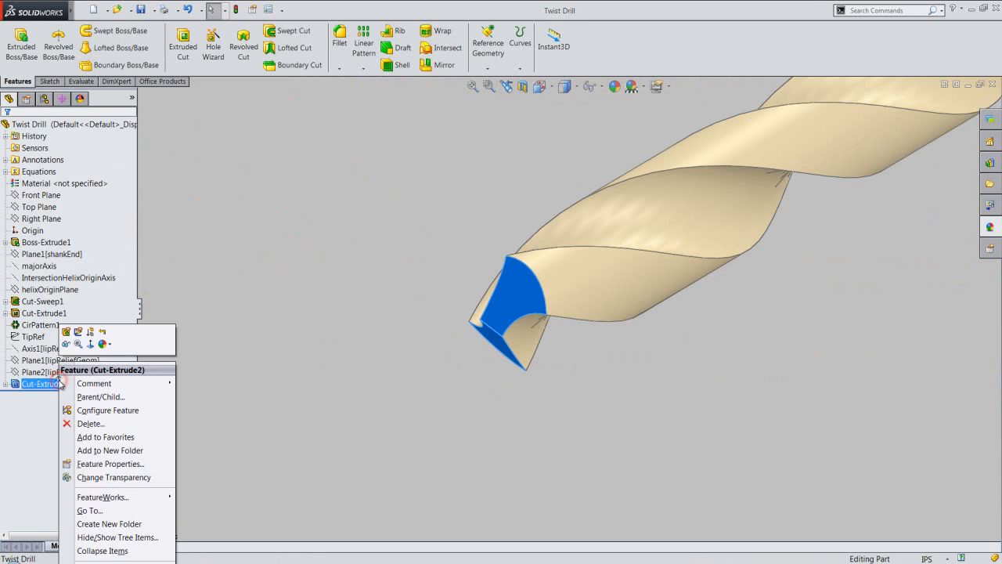
left_click(152, 468)
left_click(518, 216)
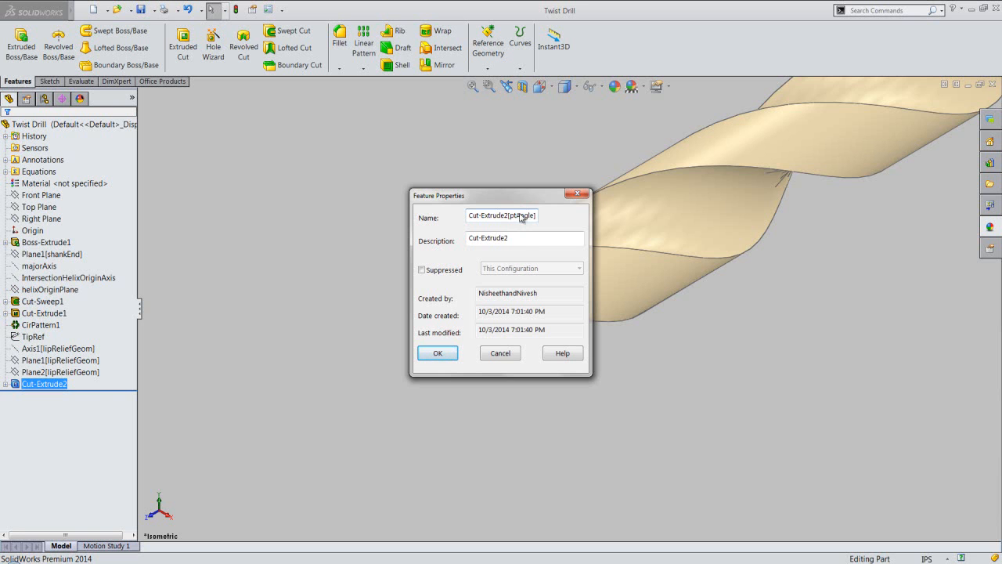
left_click(440, 352)
left_click(440, 358)
left_click(142, 10)
left_click(473, 87)
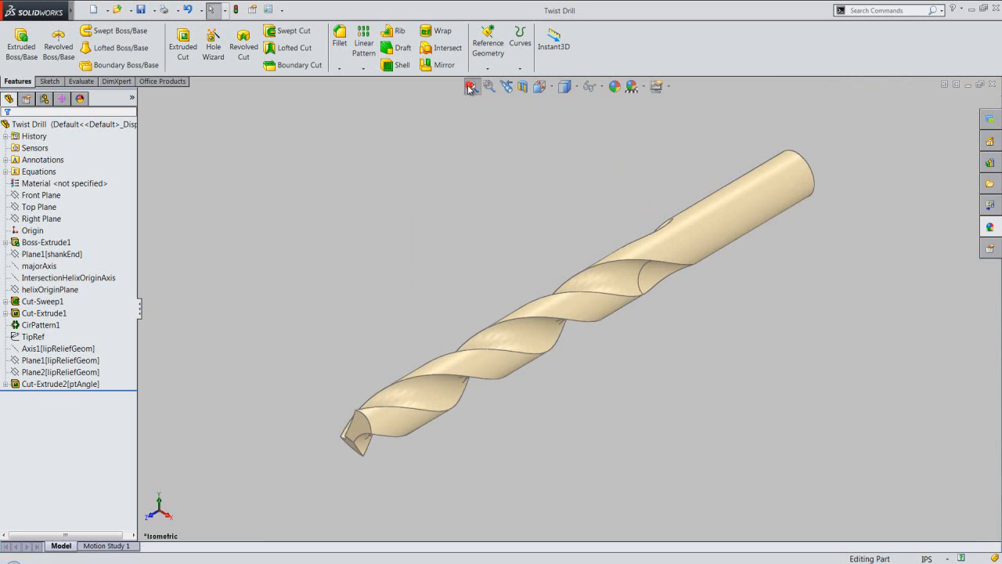
Add a global variable "lipReliefAngle" with the value 3deg to the part's equations
left_click(356, 257)
left_click(472, 251)
mouse_move(74, 12)
left_click(175, 11)
left_click(205, 500)
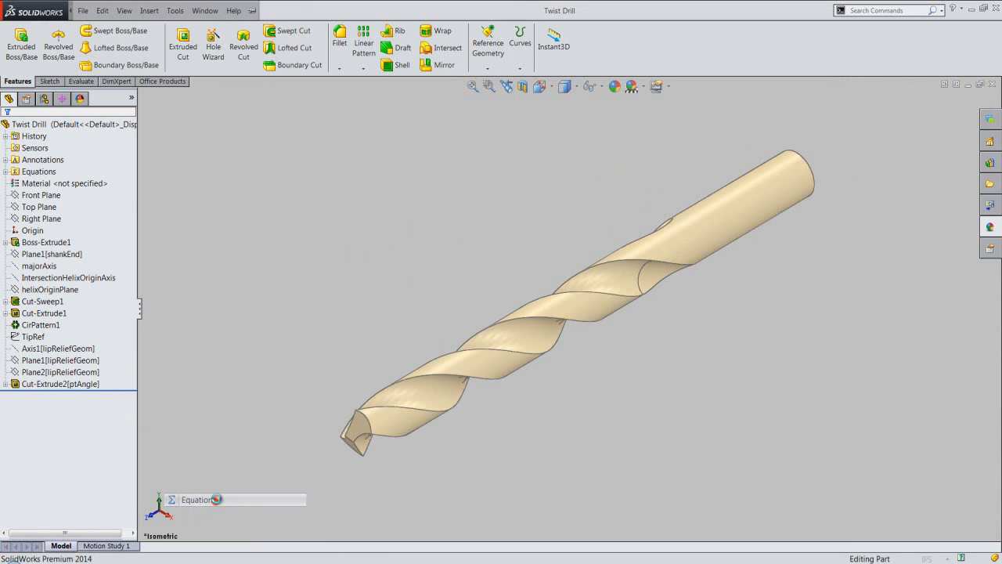
left_click_drag(420, 29, 340, 116)
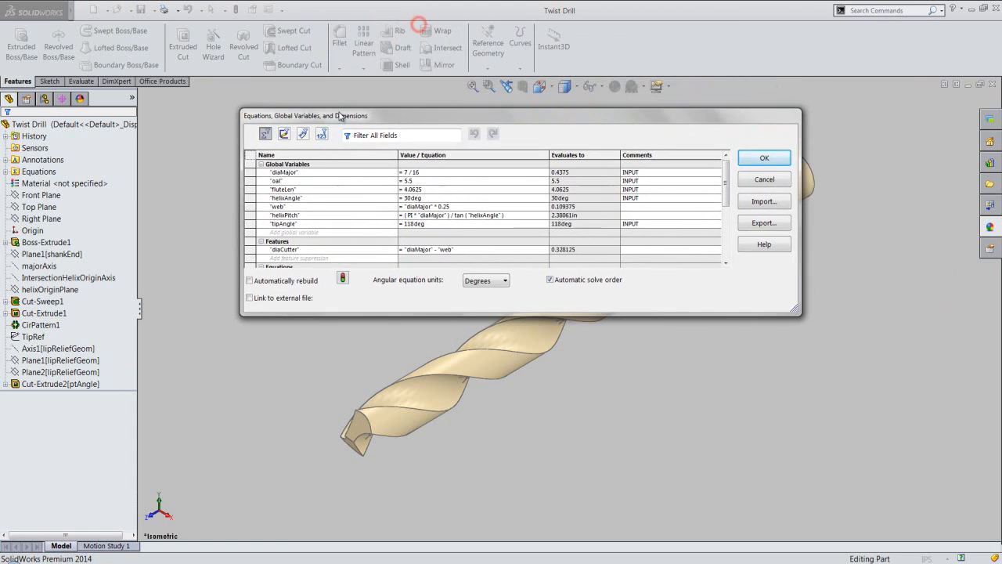
left_click(299, 233)
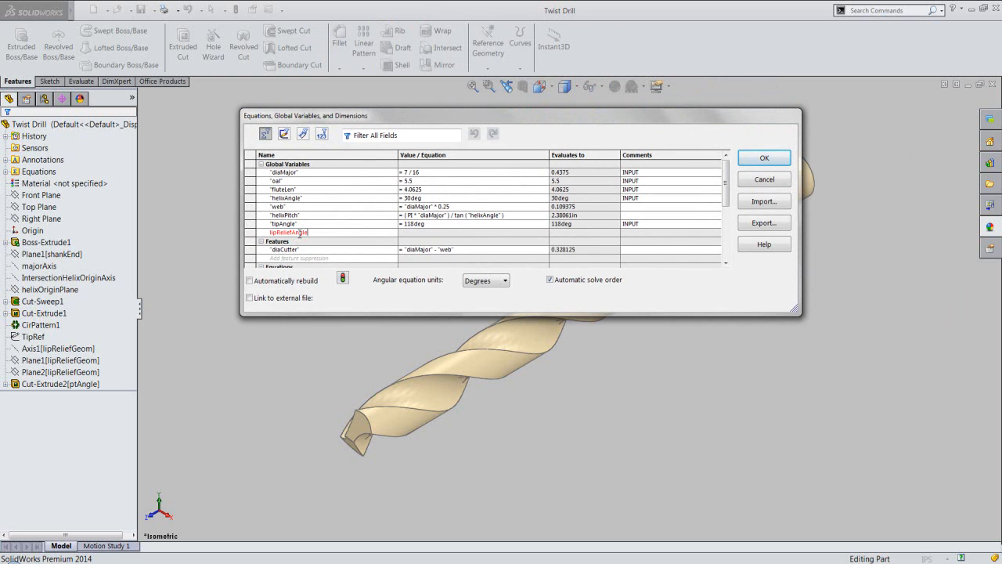
key("Tab")
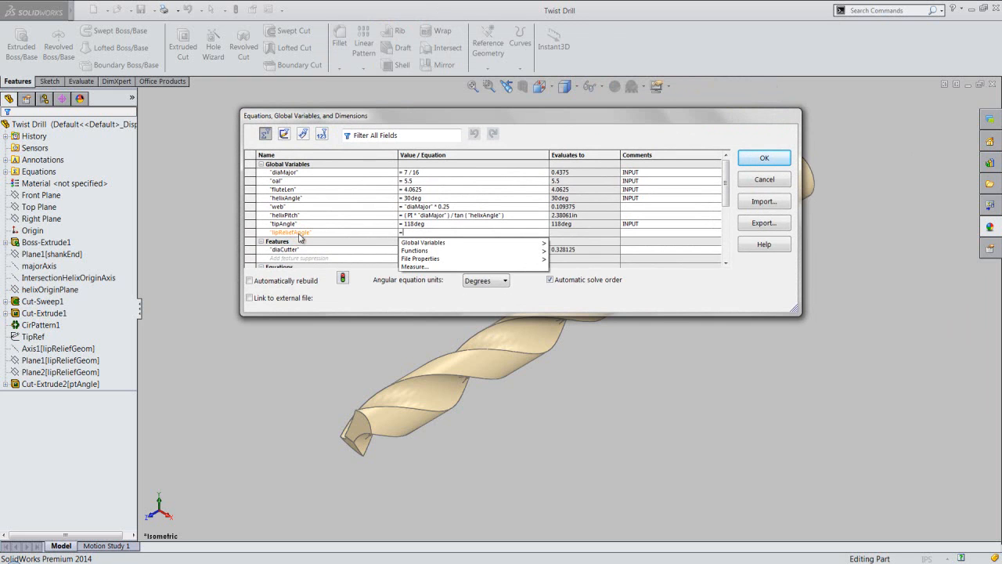
type("3")
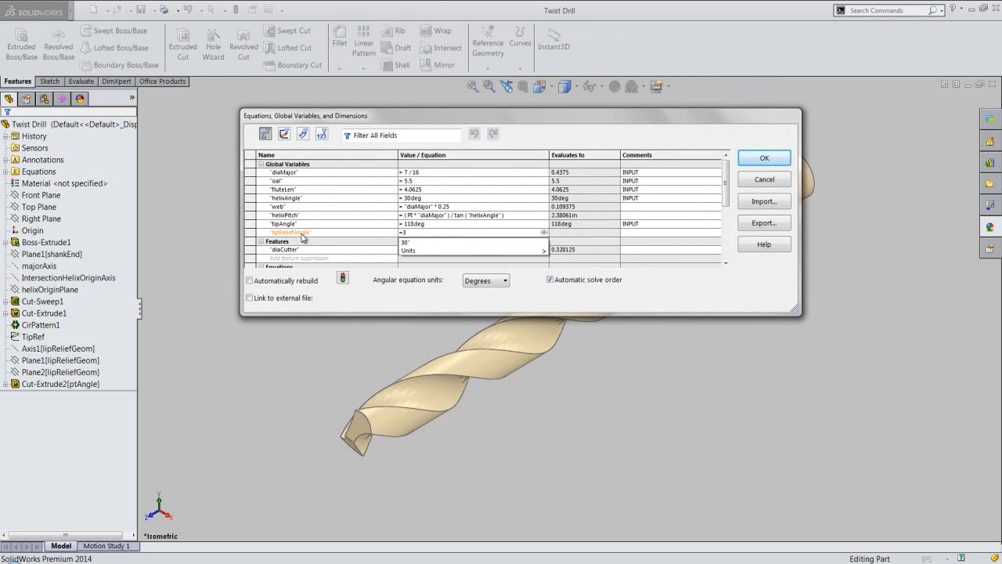
mouse_move(447, 252)
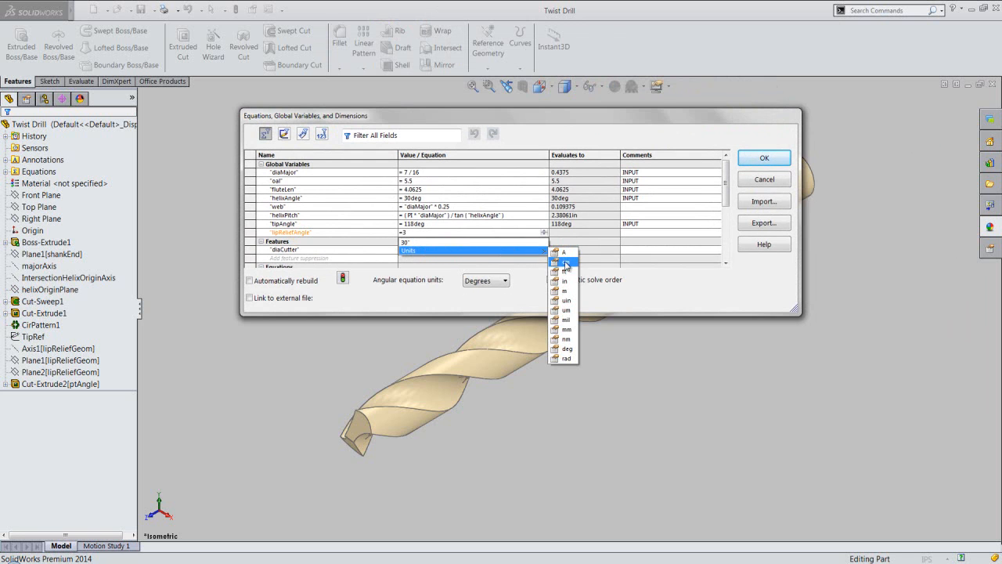
left_click(566, 350)
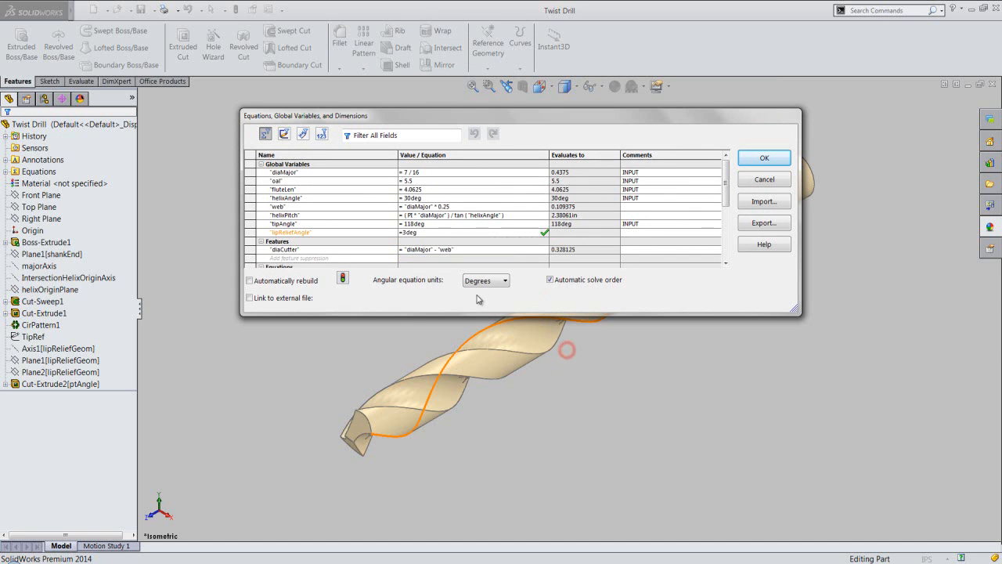
left_click(545, 233)
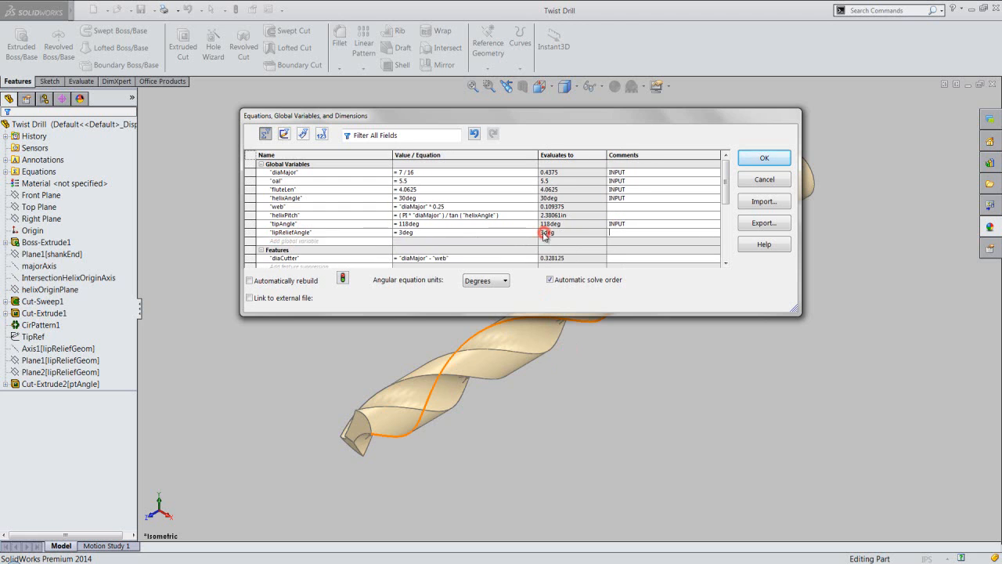
Add a global variable "lipClearanceAngle" set to 10deg, accept the equations and save the part
left_click(306, 241)
key("Tab")
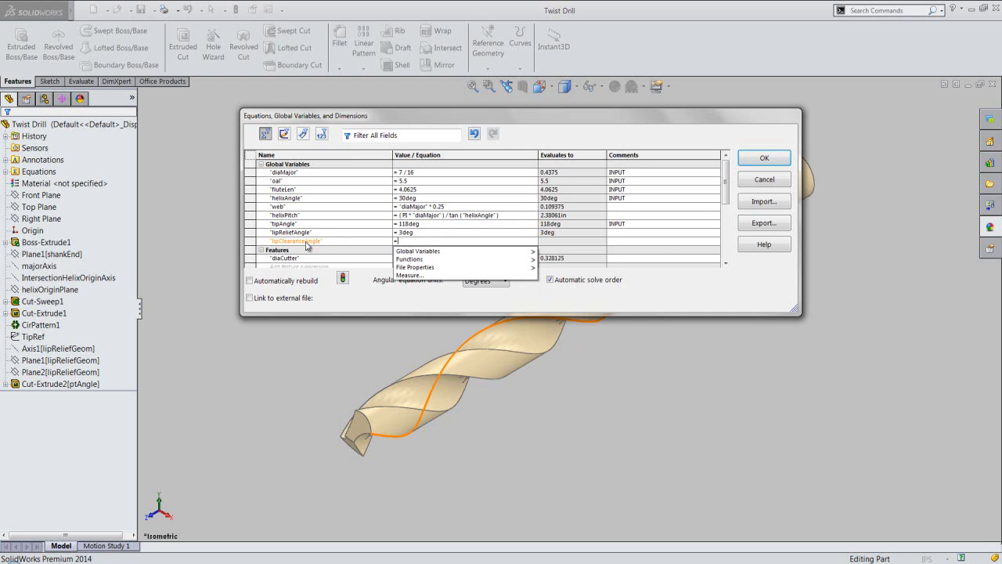
type("10")
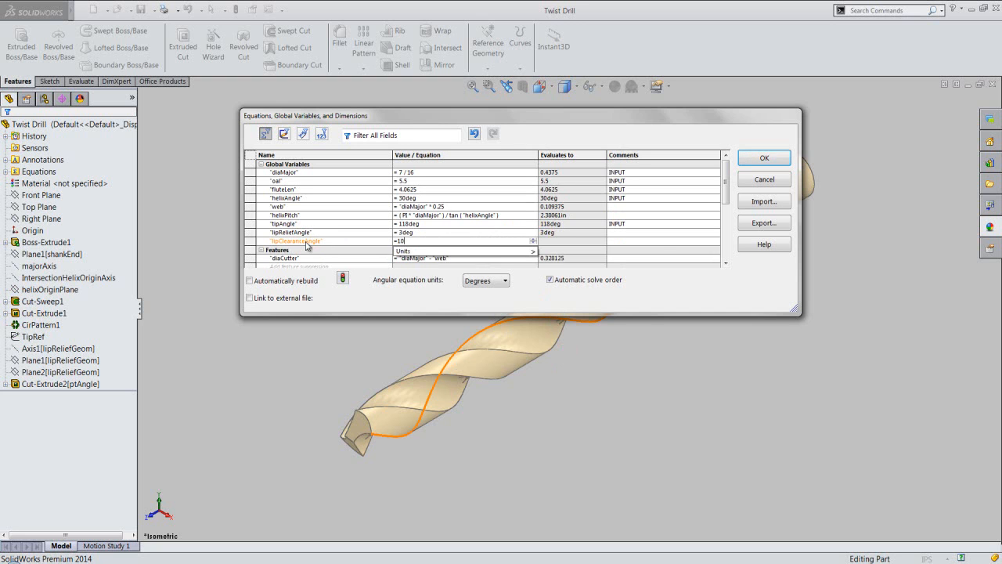
mouse_move(403, 250)
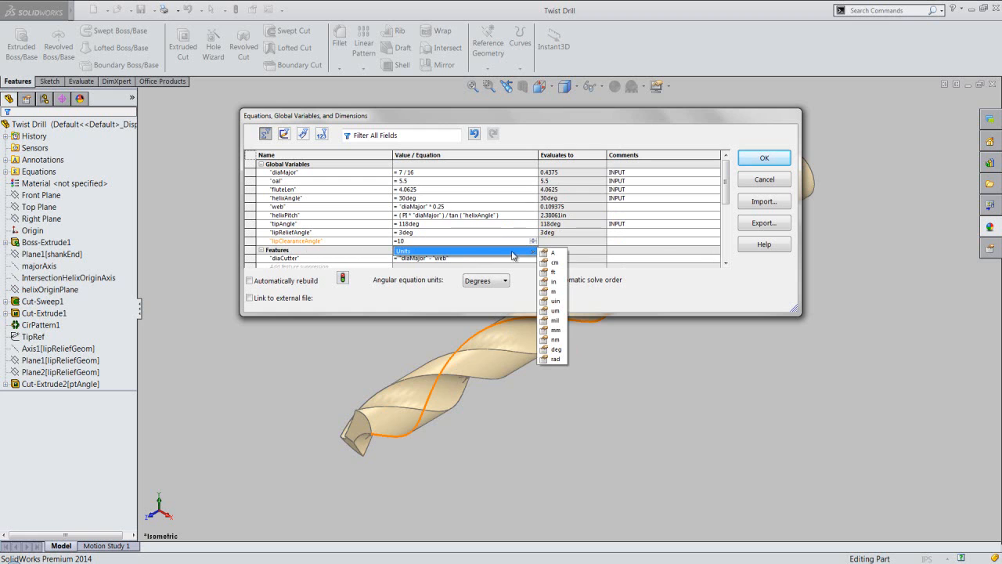
left_click(557, 352)
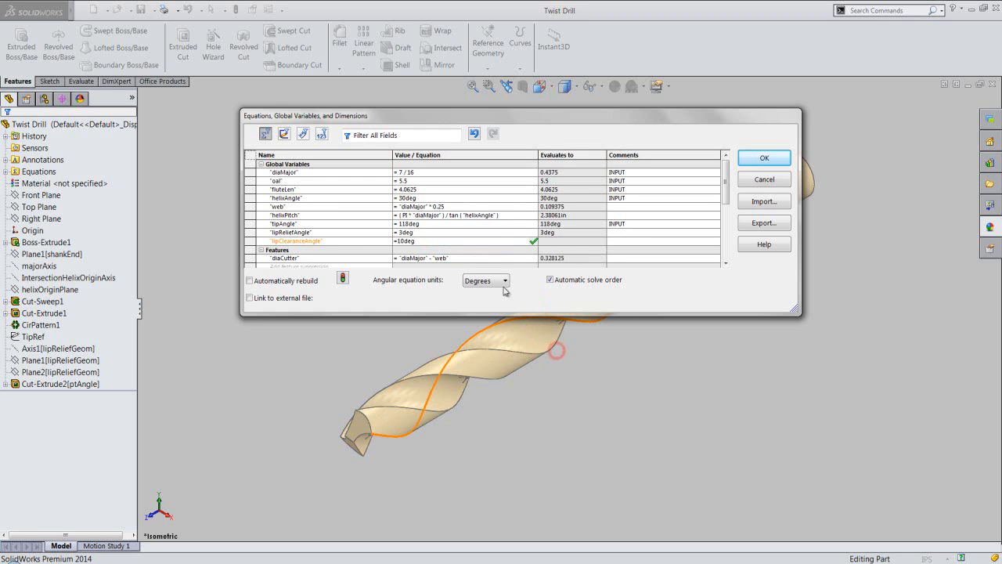
left_click(536, 243)
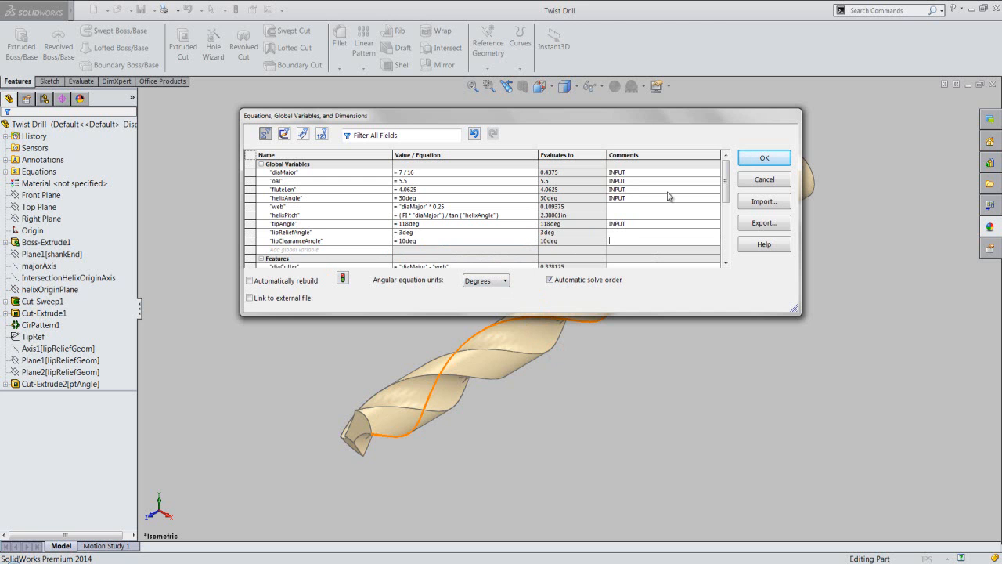
left_click(751, 159)
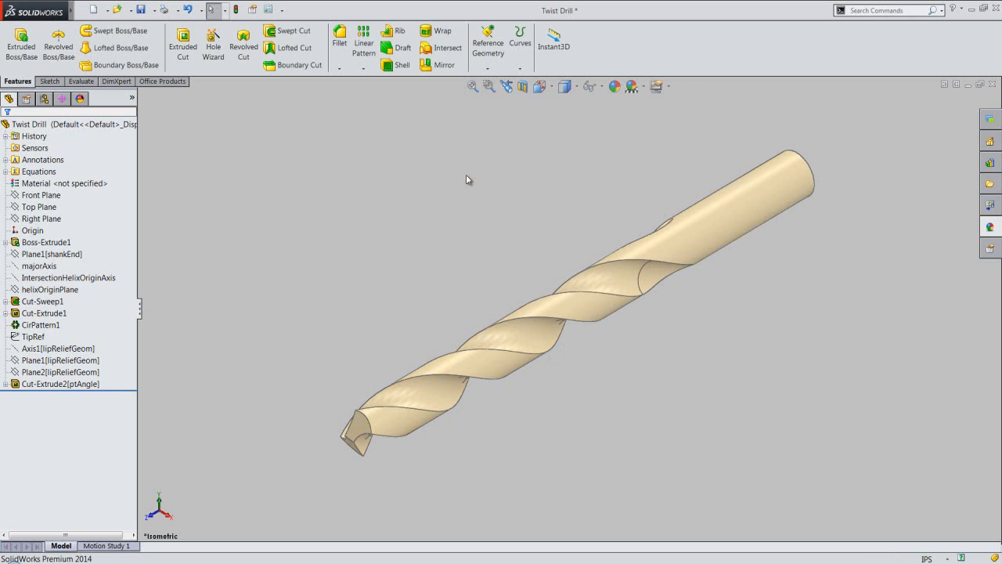
left_click(140, 9)
Create a reference plane perpendicular to the lower tip face and coincident with the edge between the two tip faces
left_click(425, 223)
left_click(486, 69)
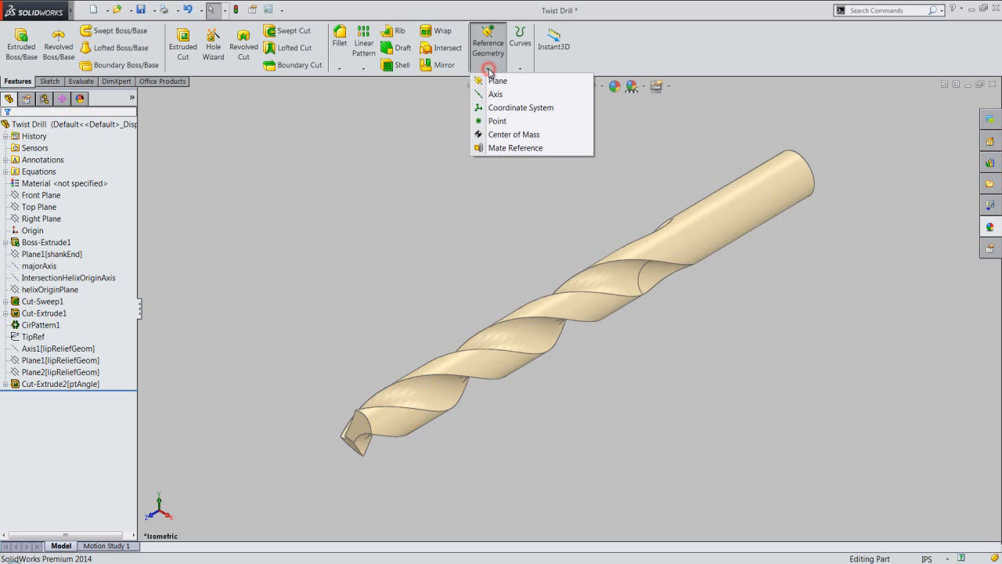
left_click(491, 80)
scroll(342, 443, "down", 5)
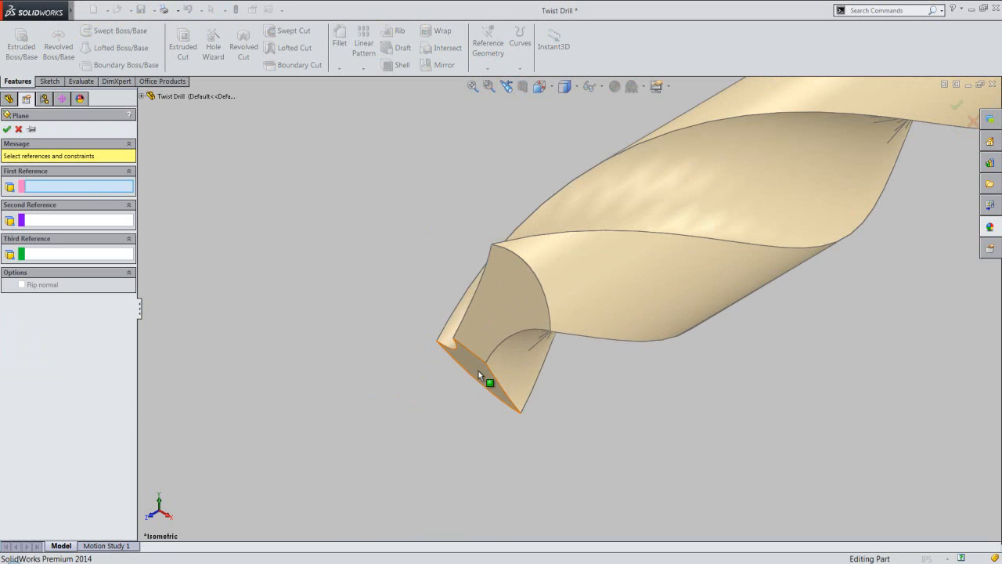
left_click(479, 373)
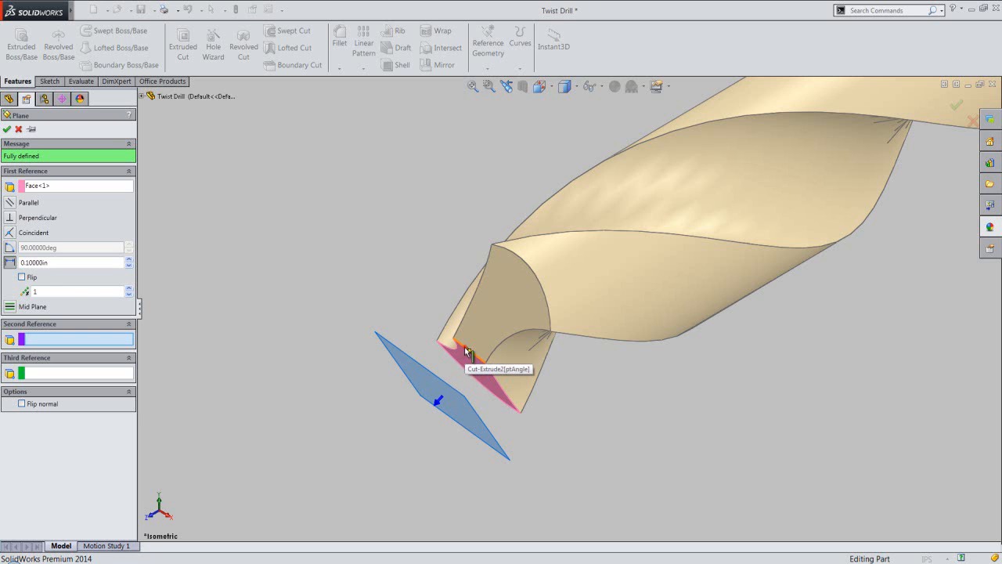
left_click(466, 351)
middle_click_drag(414, 417, 342, 343)
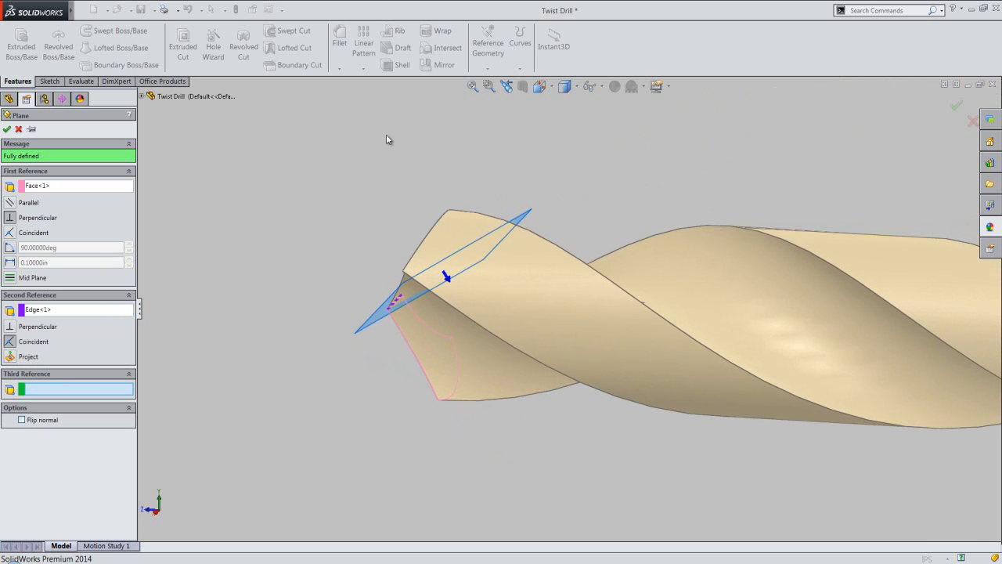
left_click(507, 86)
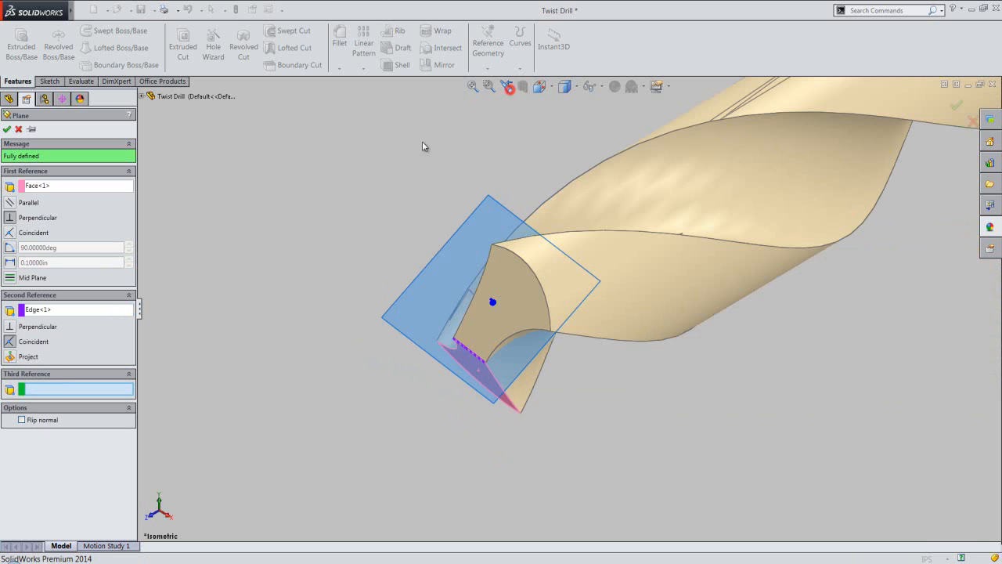
left_click(8, 130)
left_click(215, 260)
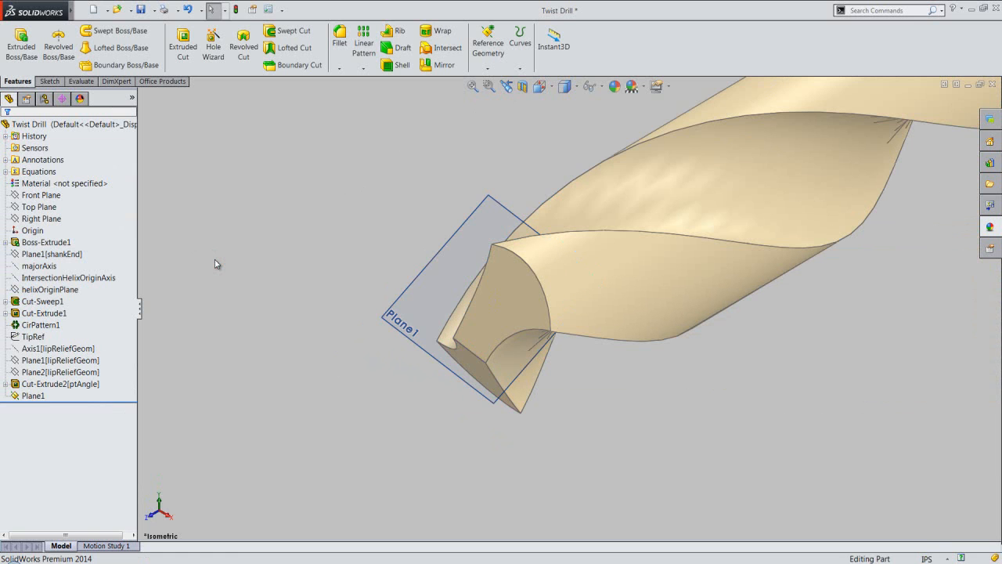
Flip the normal direction of the new reference plane at the drill tip
scroll(215, 259, "up", 1)
left_click(257, 271)
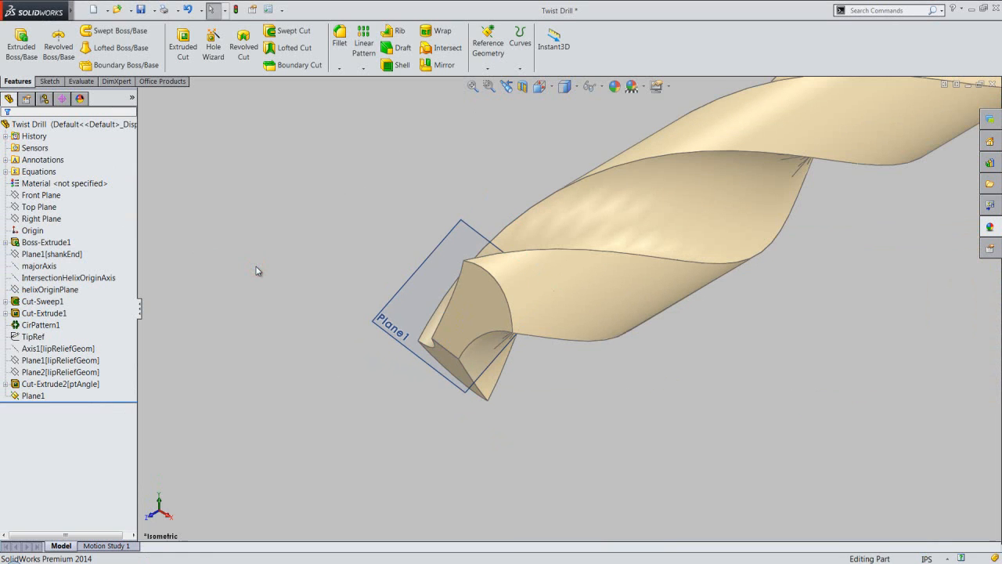
left_click(390, 305)
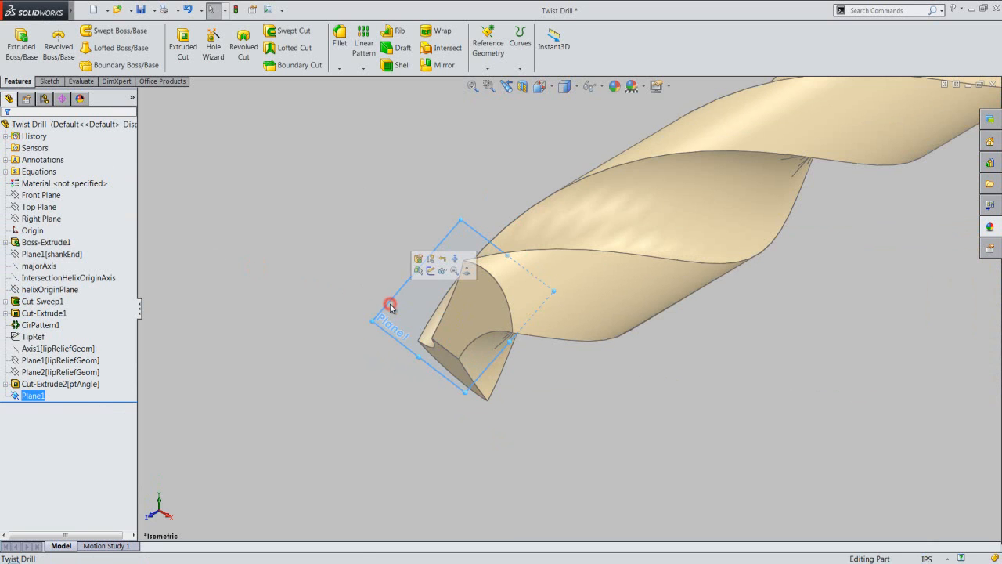
left_click(457, 264)
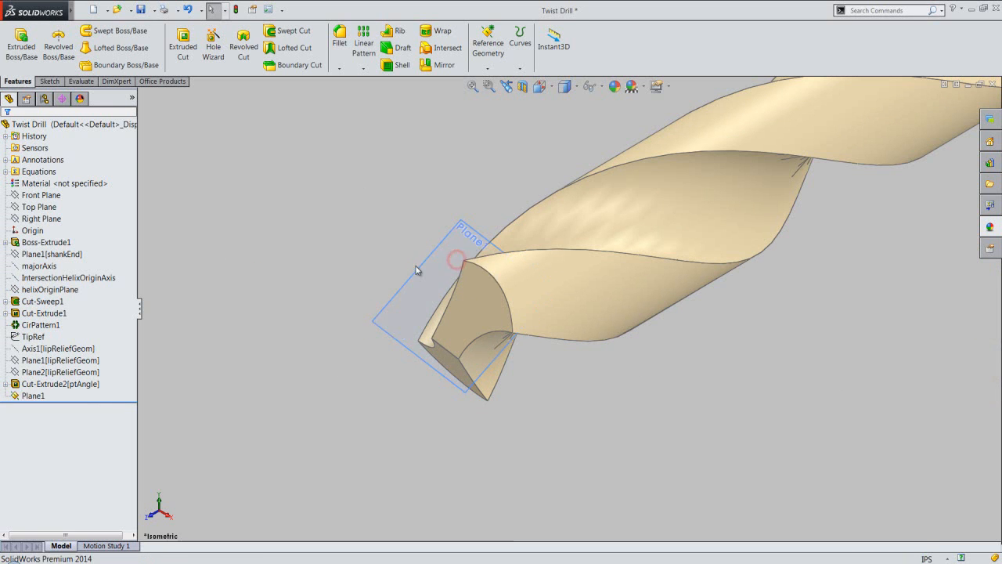
left_click(349, 294)
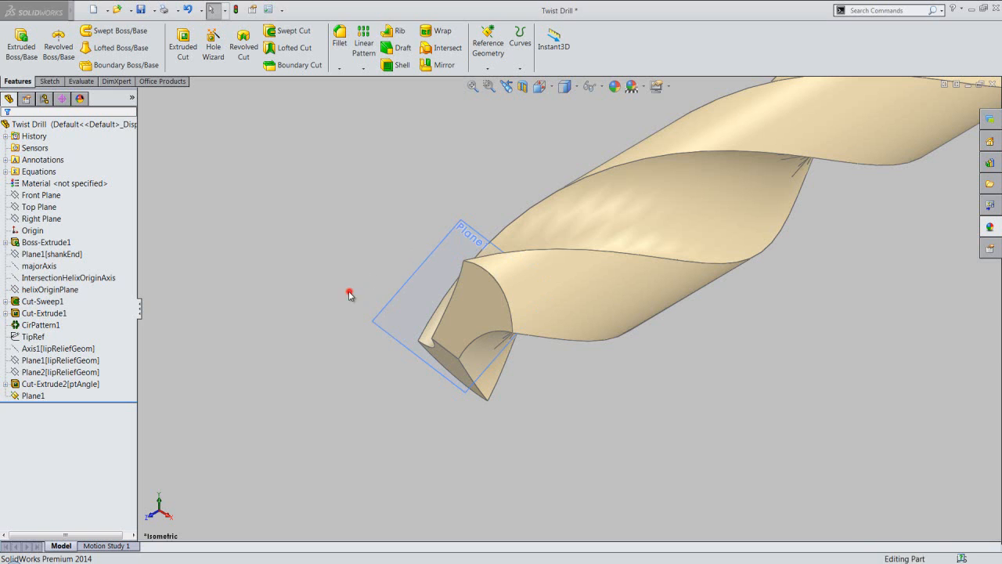
Apply a section view of the drill tip using Plane1 as the section plane
left_click(36, 396)
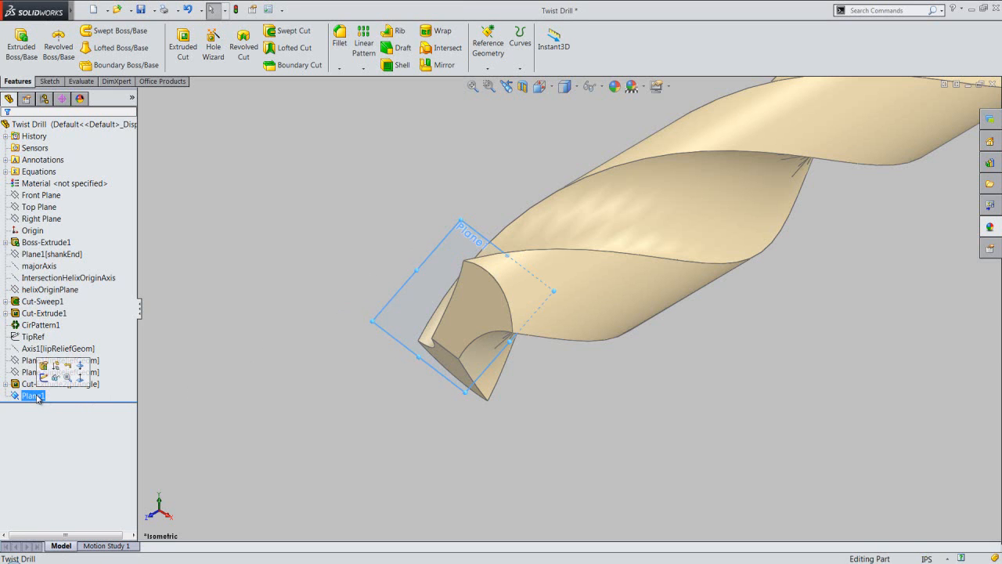
right_click(37, 397)
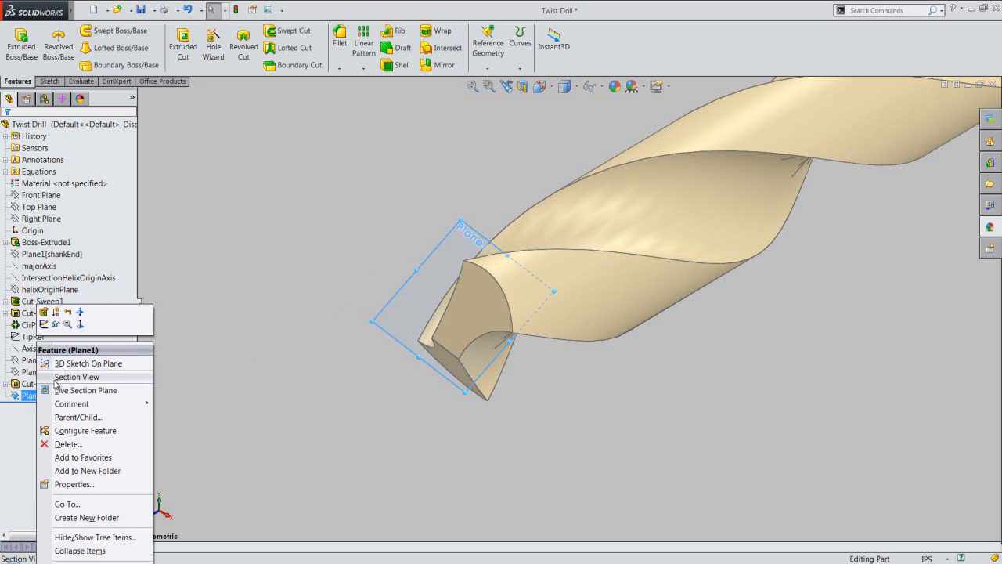
left_click(60, 378)
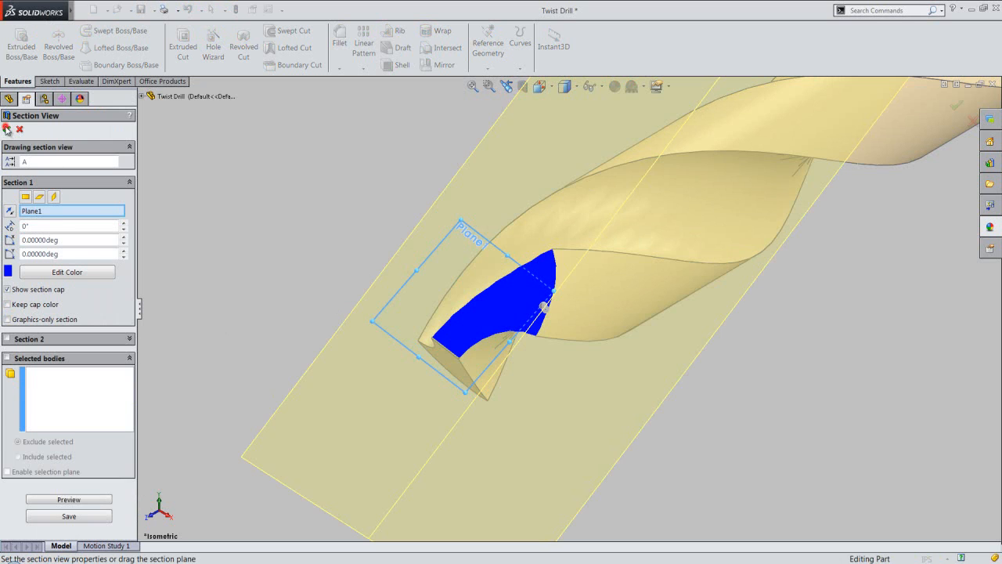
left_click(6, 129)
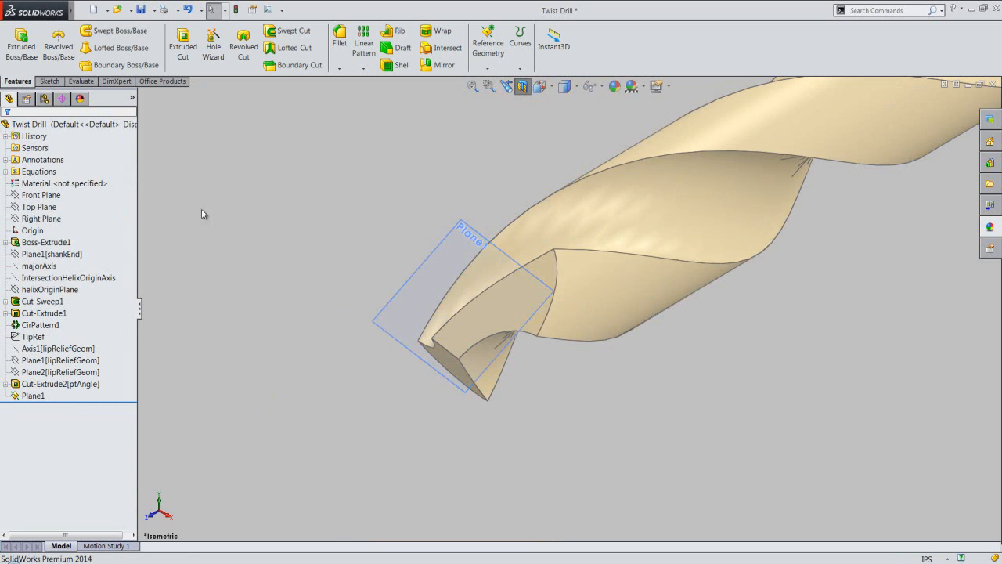
Start a new sketch on Plane1 at the sectioned drill tip
left_click(446, 237)
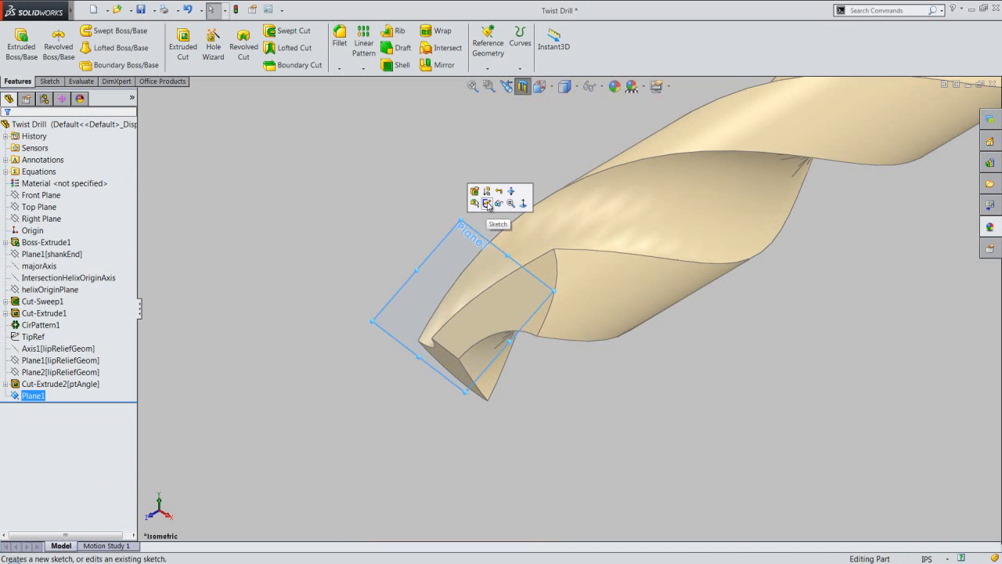
left_click(486, 203)
left_click(428, 206)
left_click(548, 91)
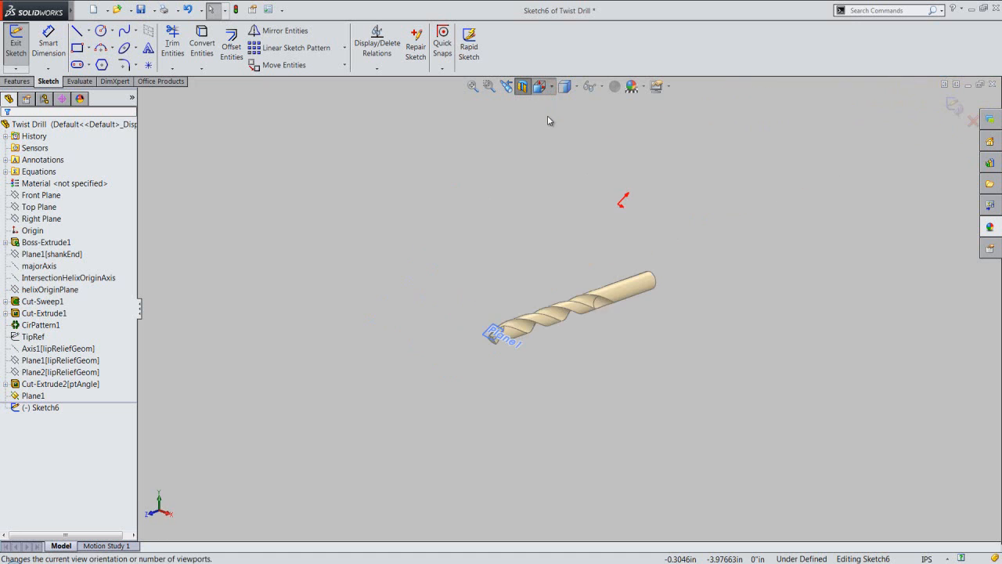
left_click(607, 163)
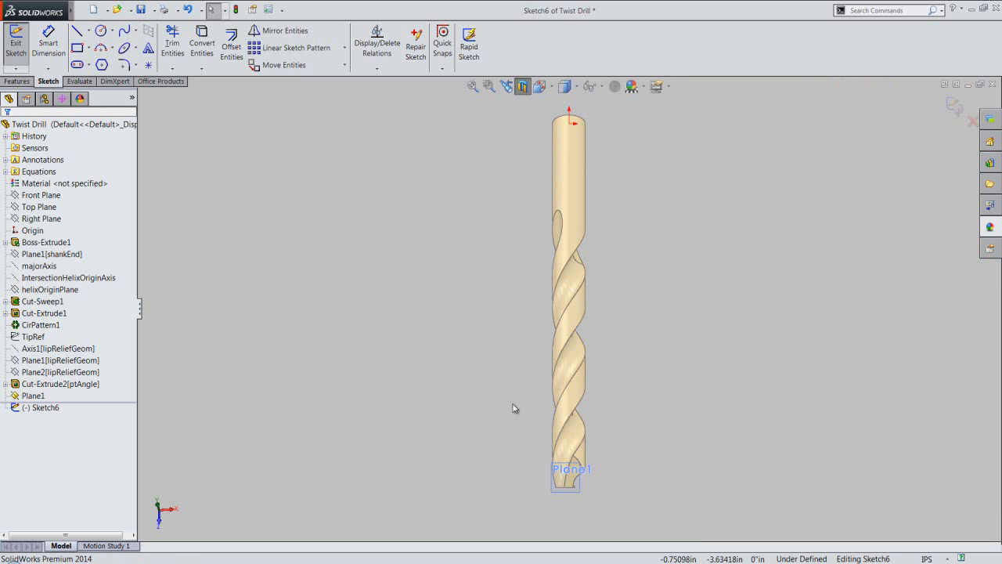
scroll(575, 489, "down", 10)
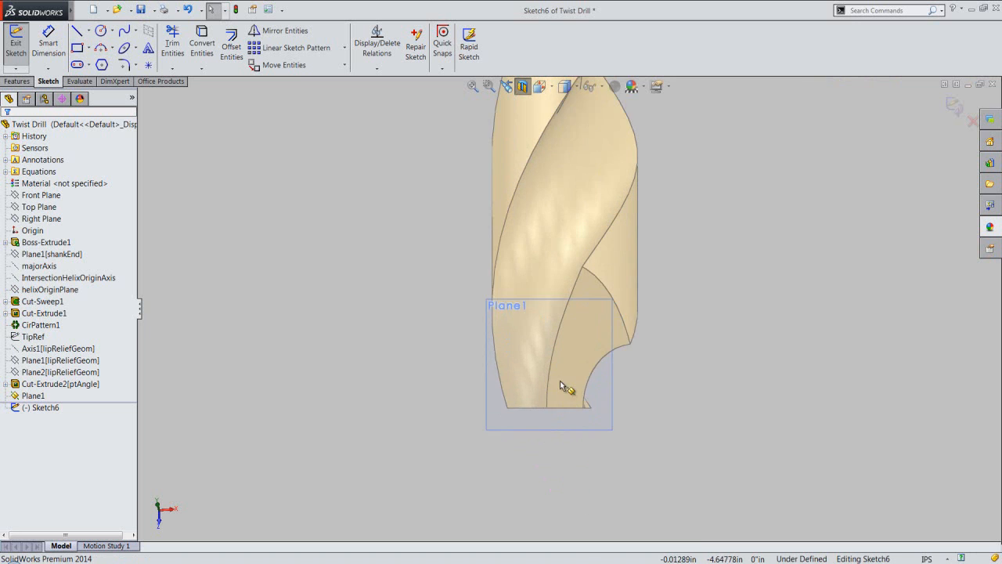
scroll(551, 322, "down", 1)
left_click(745, 398)
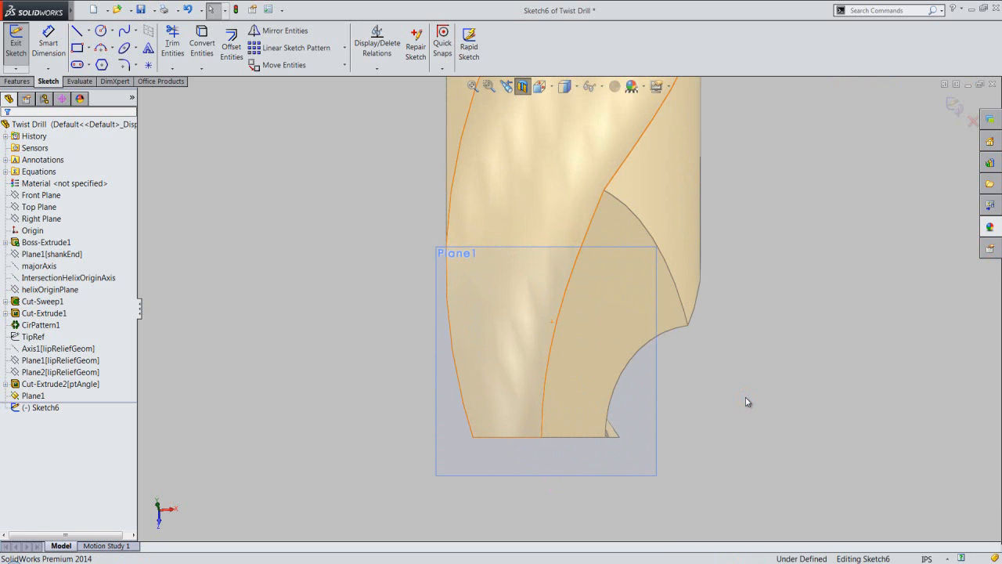
left_click(723, 405)
Rename the reference plane under the current sketch as Plane1[lipRelief]
left_click(39, 384)
left_click(31, 395)
right_click(29, 395)
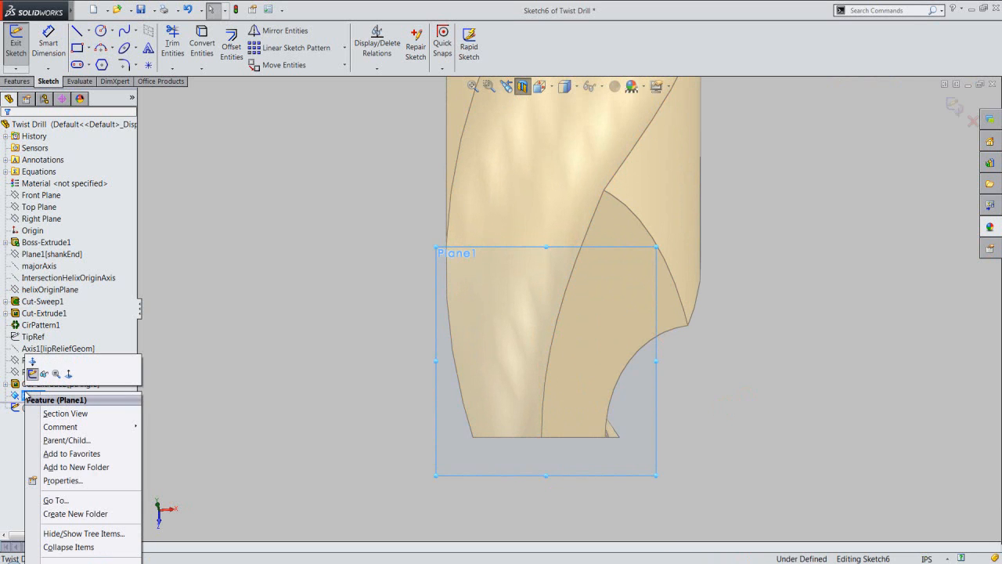
left_click(87, 477)
left_click(498, 214)
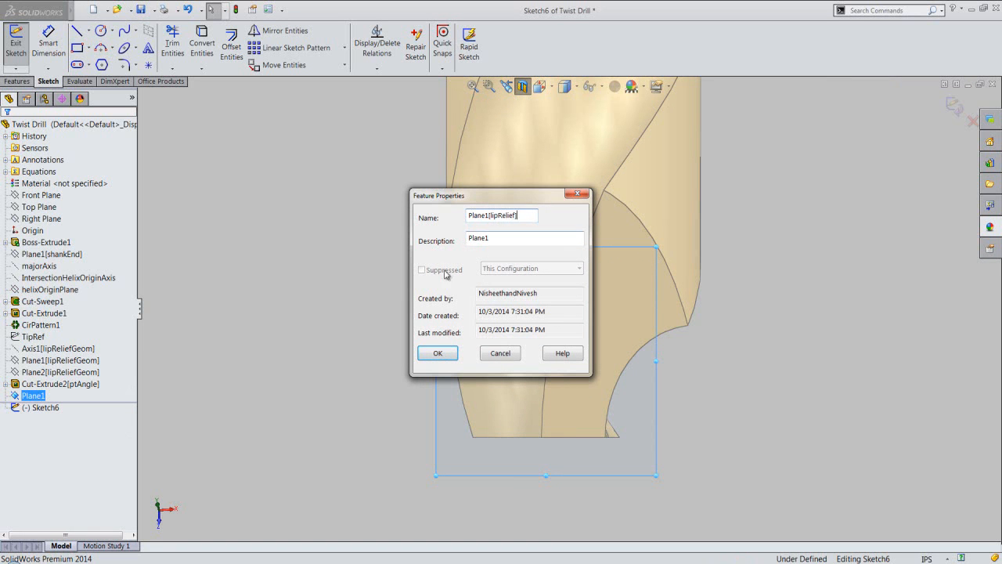
left_click(437, 353)
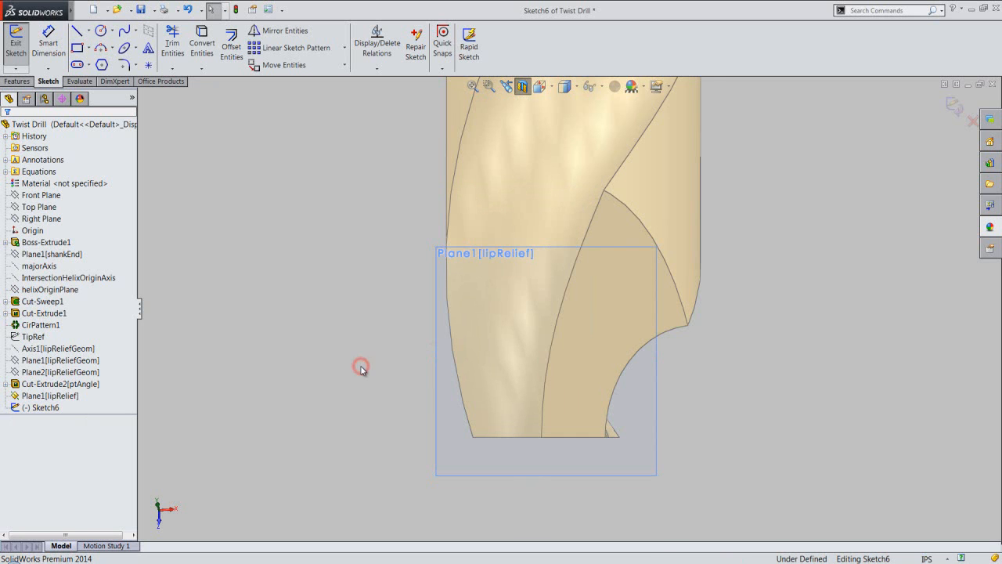
Hide the Plane1[lipRelief] plane and show the majorAxis reference axis
left_click(73, 397)
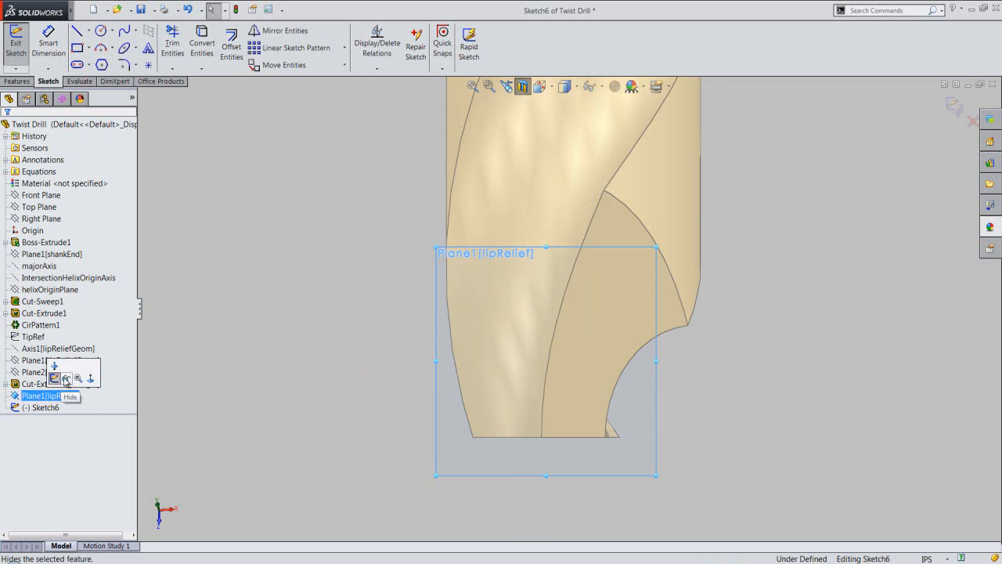
left_click(66, 380)
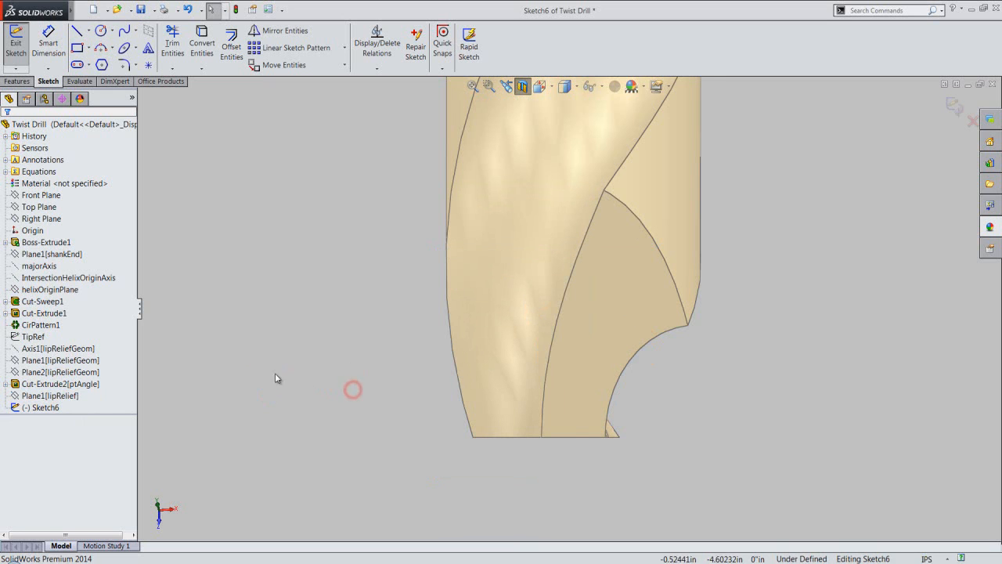
left_click(40, 266)
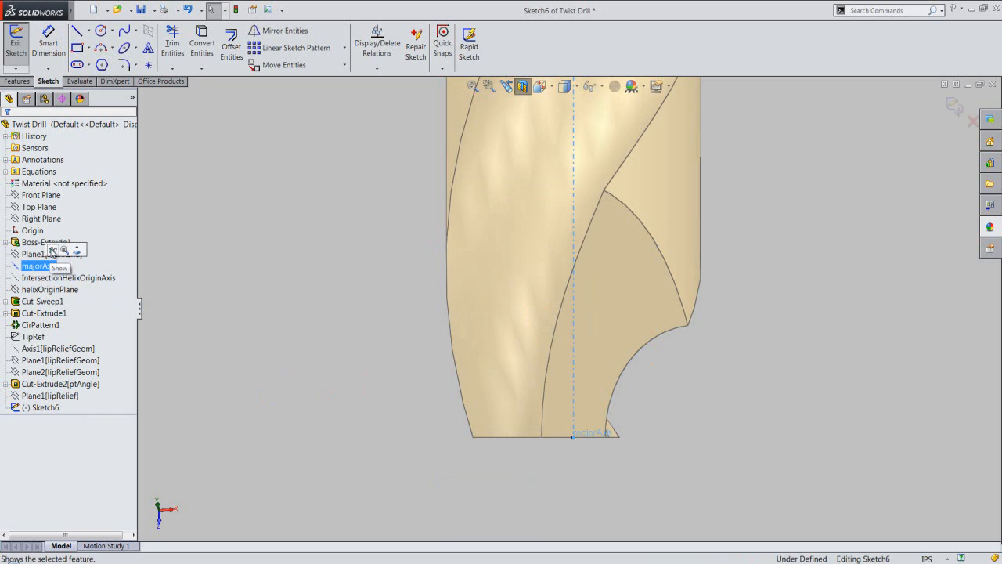
left_click(301, 445)
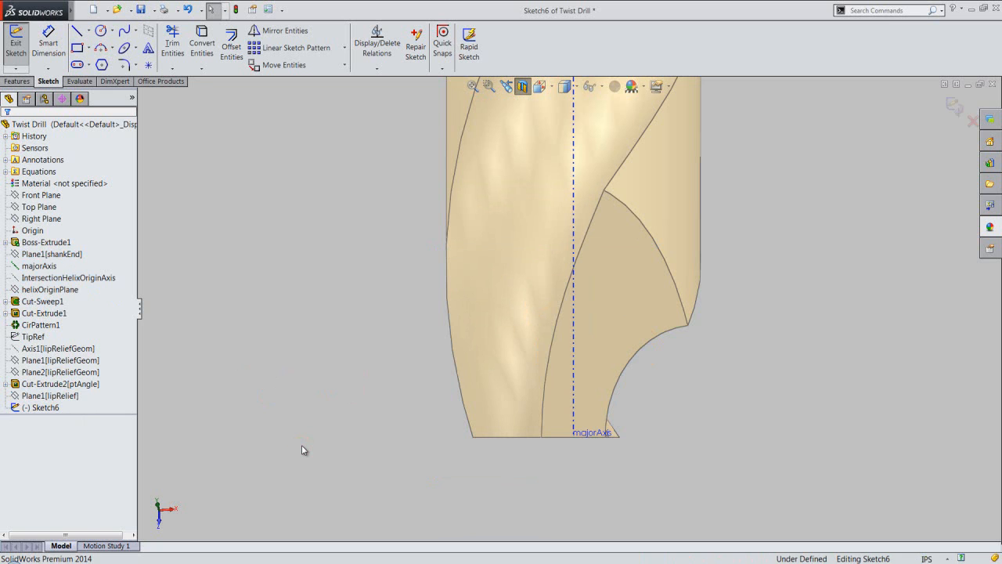
Create intersection curves between the sketch plane and the whole Twist Drill part
left_click(201, 68)
left_click(220, 94)
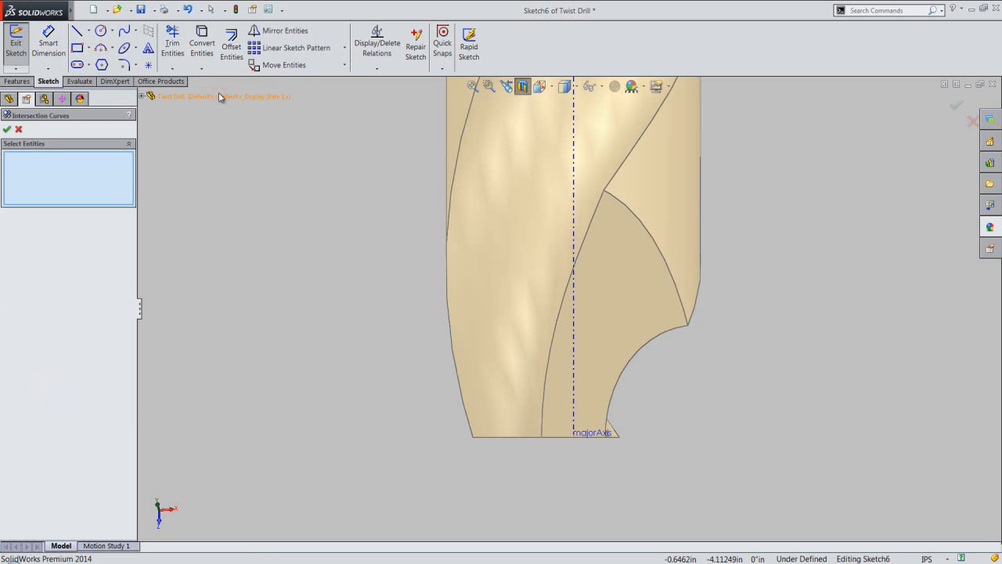
left_click(160, 97)
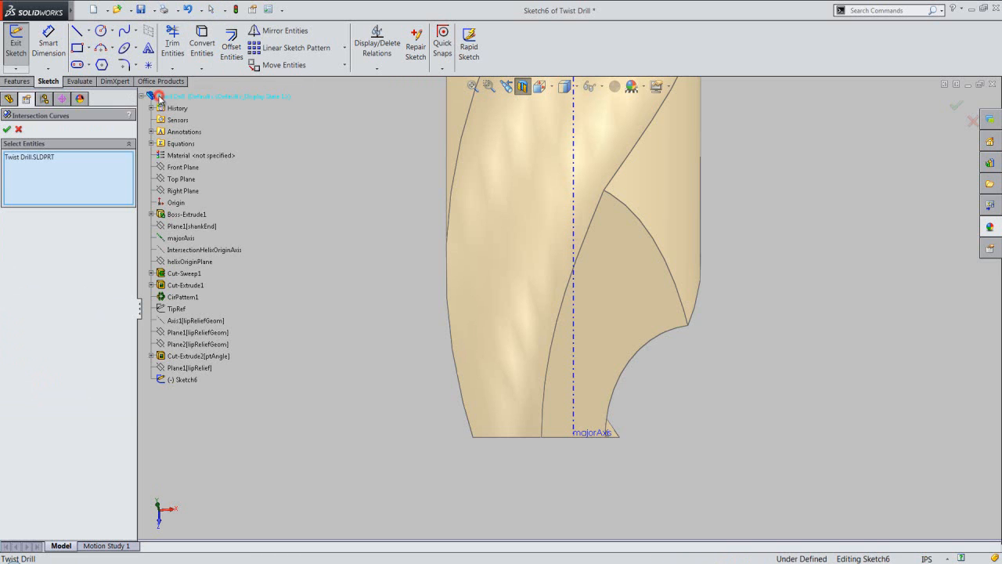
left_click(7, 129)
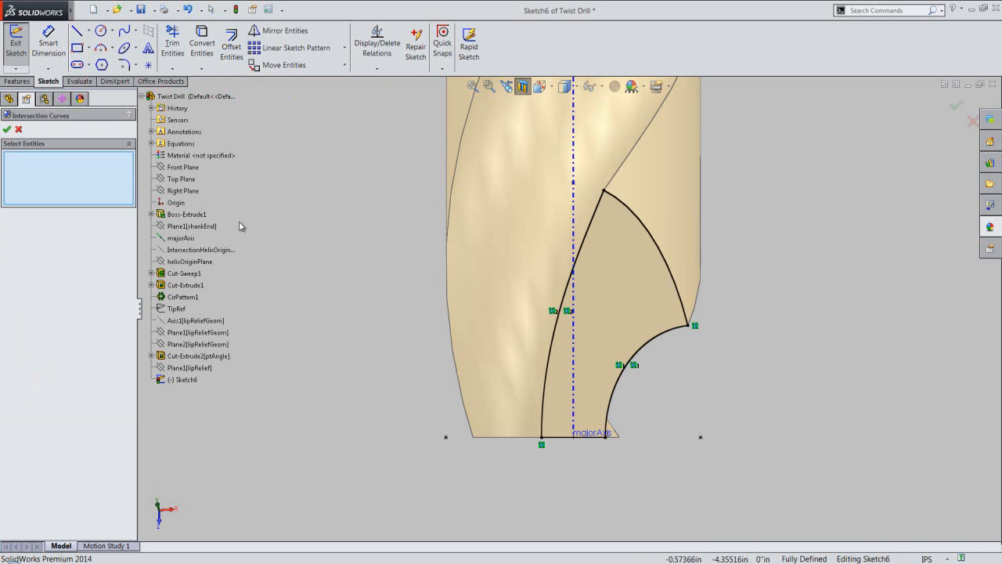
left_click(7, 129)
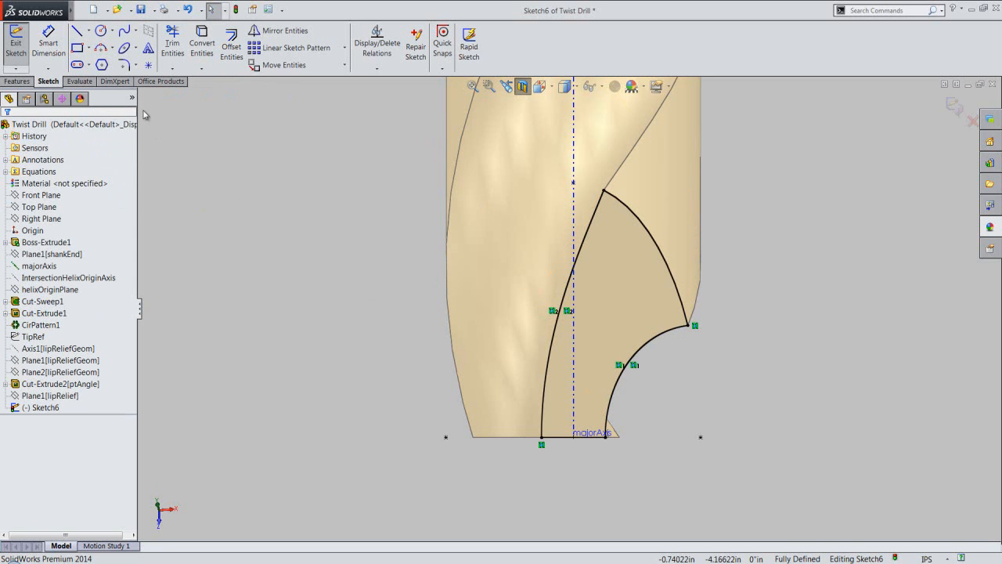
Sketch a circle of about 0.217 in radius centred where majorAxis meets the flat tip edge
left_click(101, 31)
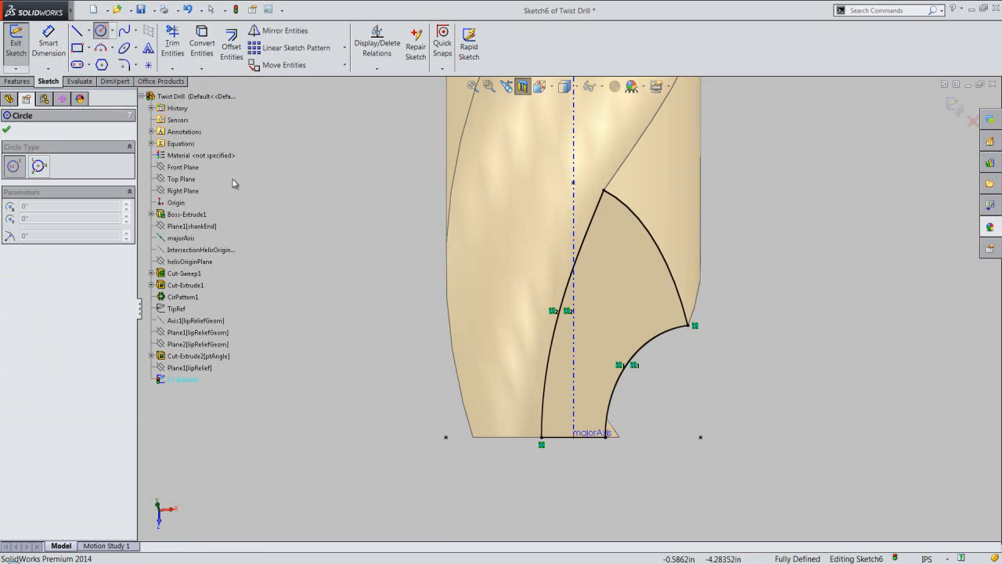
left_click(573, 436)
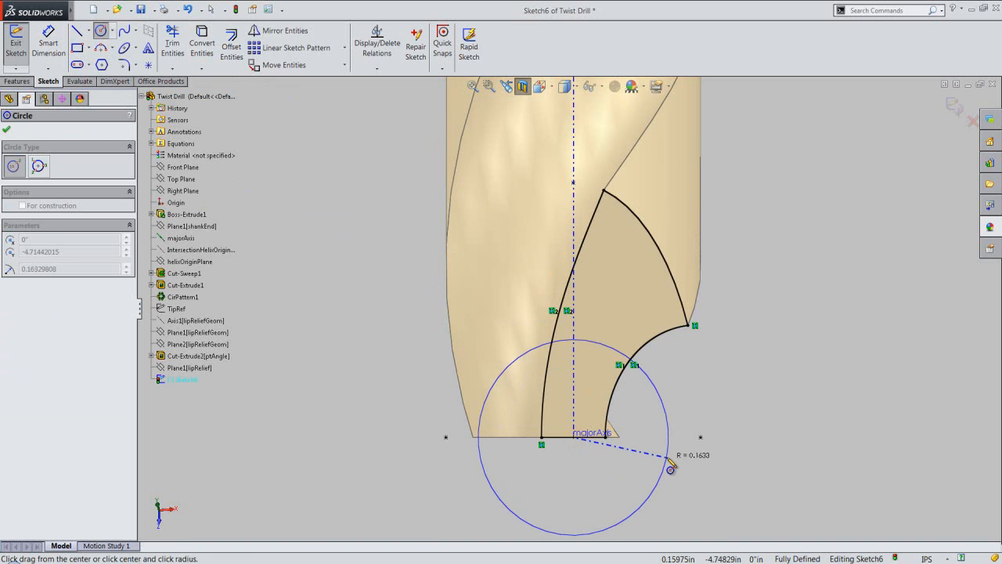
left_click(697, 463)
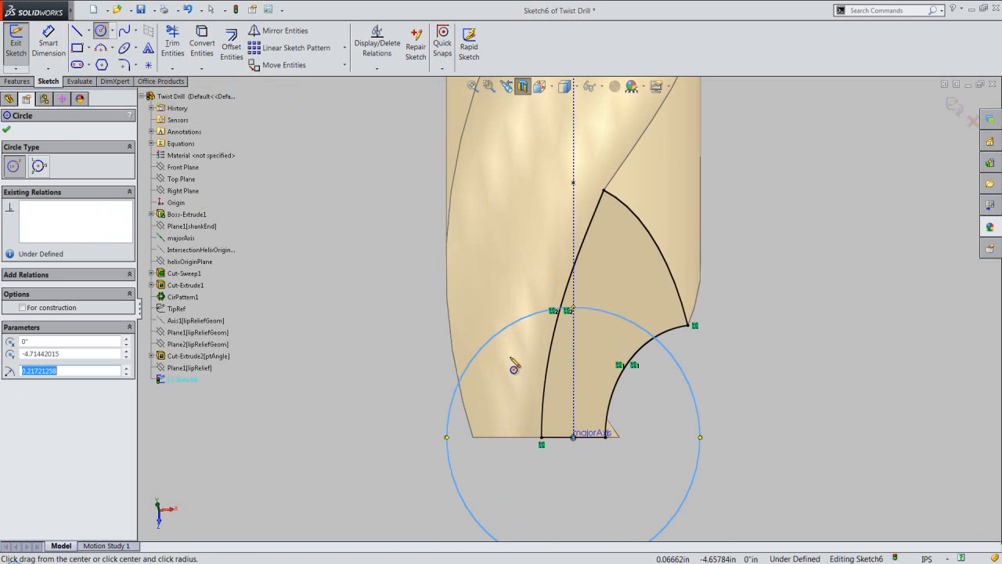
left_click(6, 129)
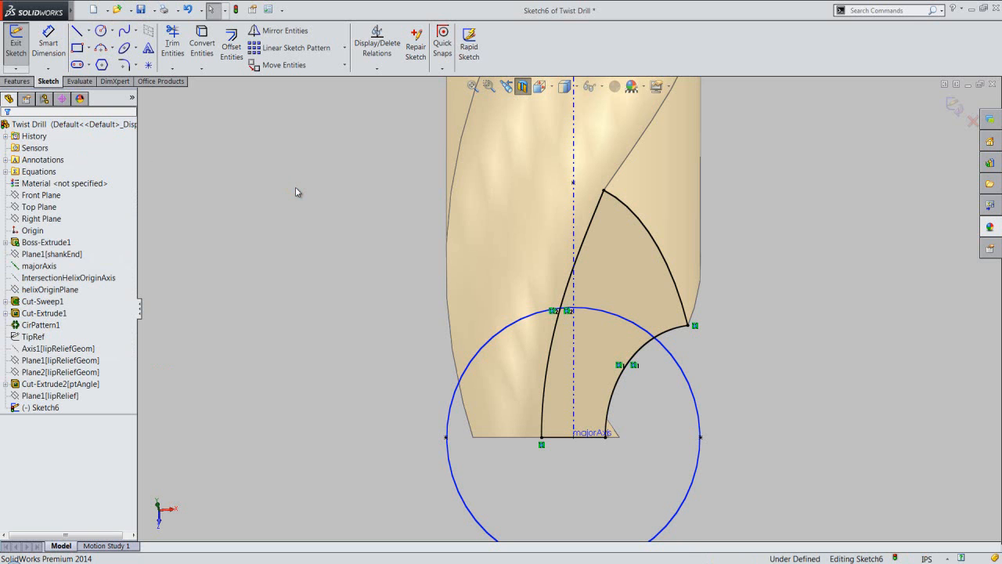
Dimension the circle's diameter and link it to the global variable diaMajor
left_click(48, 40)
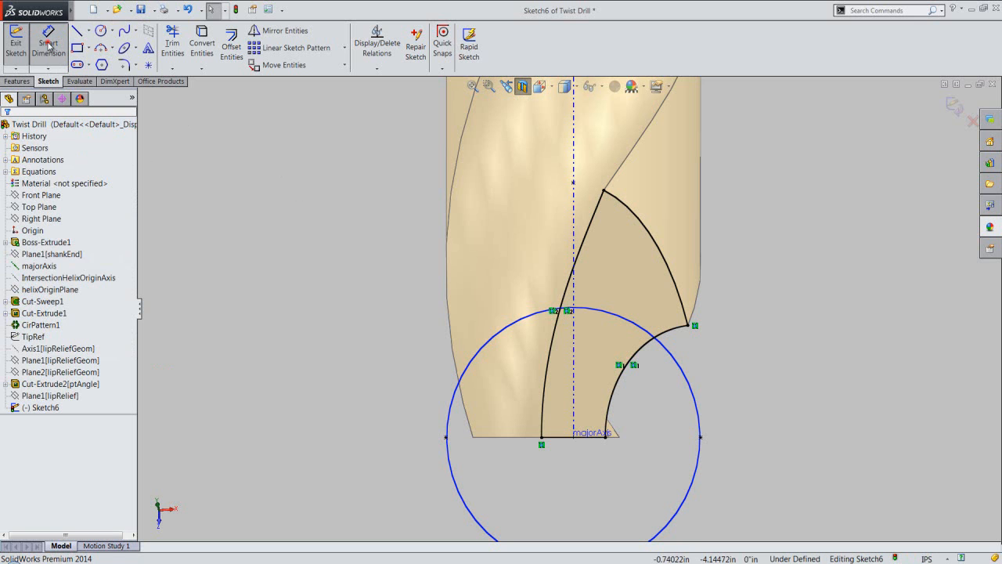
left_click(699, 415)
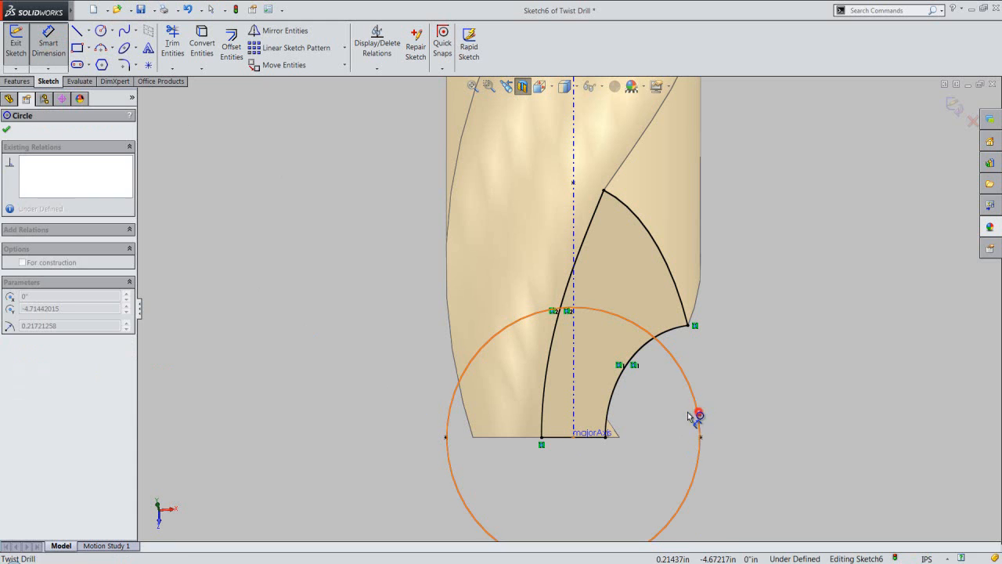
left_click(657, 416)
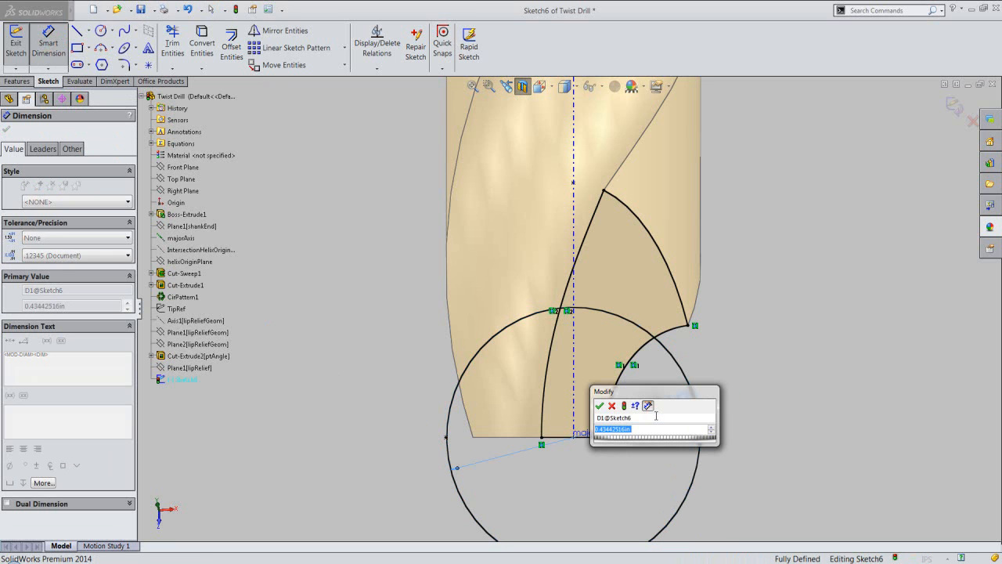
type("=")
mouse_move(705, 440)
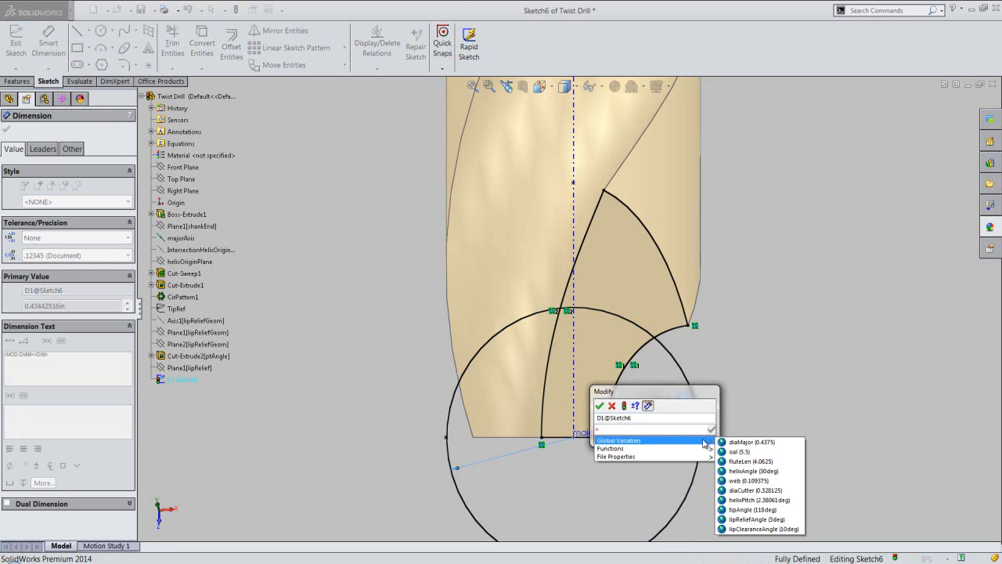
left_click(734, 445)
left_click(712, 430)
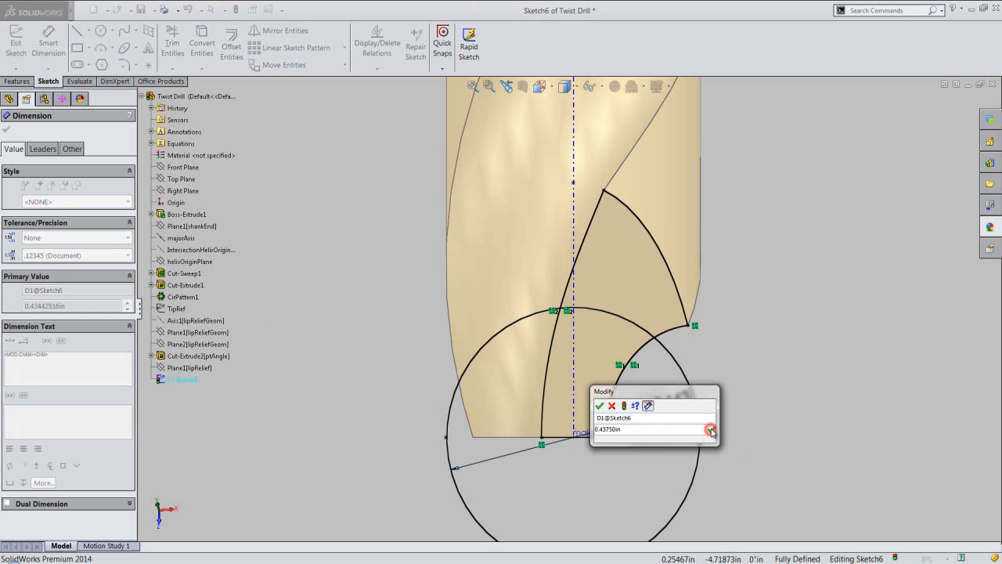
left_click(599, 406)
left_click(790, 382)
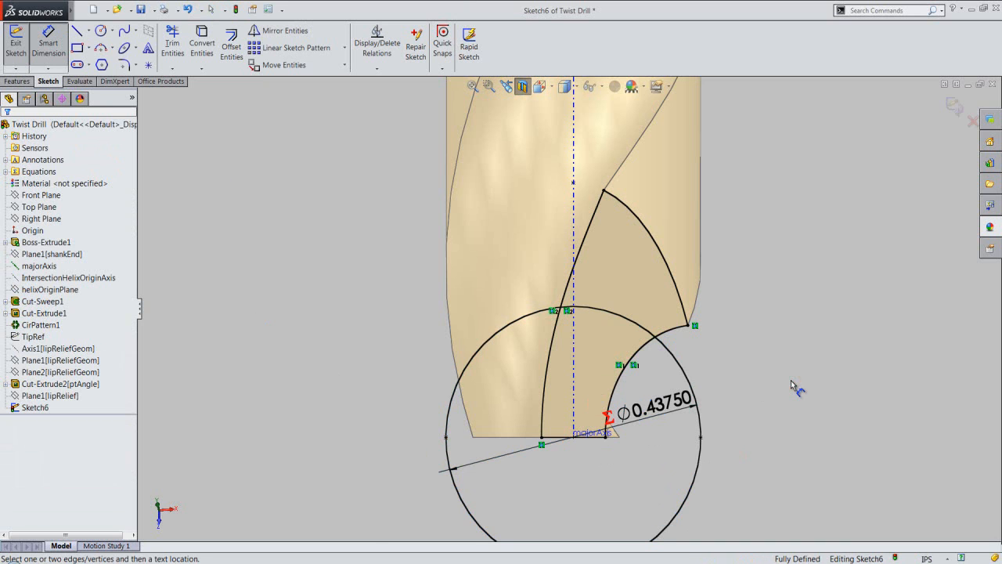
Draw a horizontal line along the tip edge from the circle's centre to its left quadrant point
right_click(255, 204)
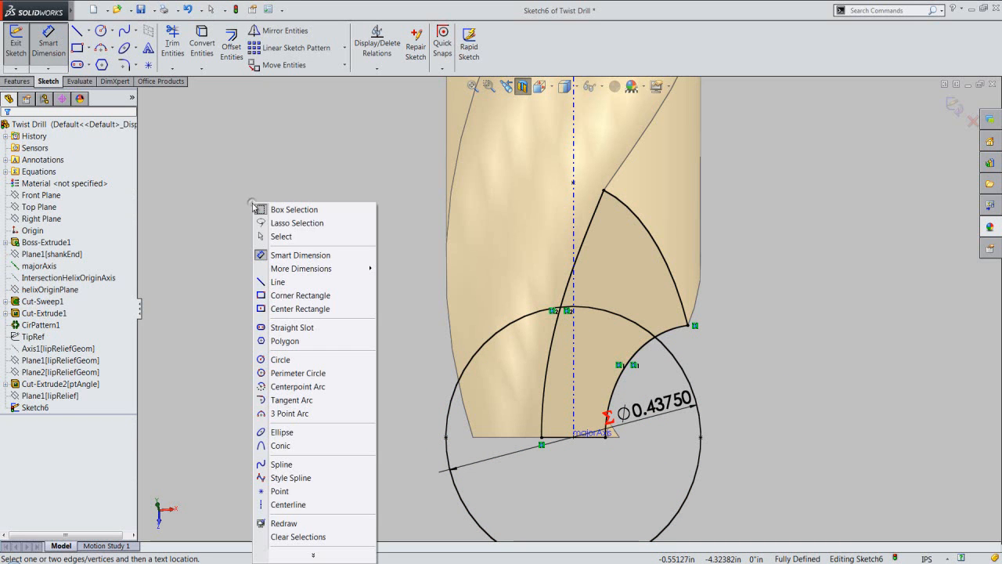
left_click(278, 282)
scroll(545, 475, "down", 1)
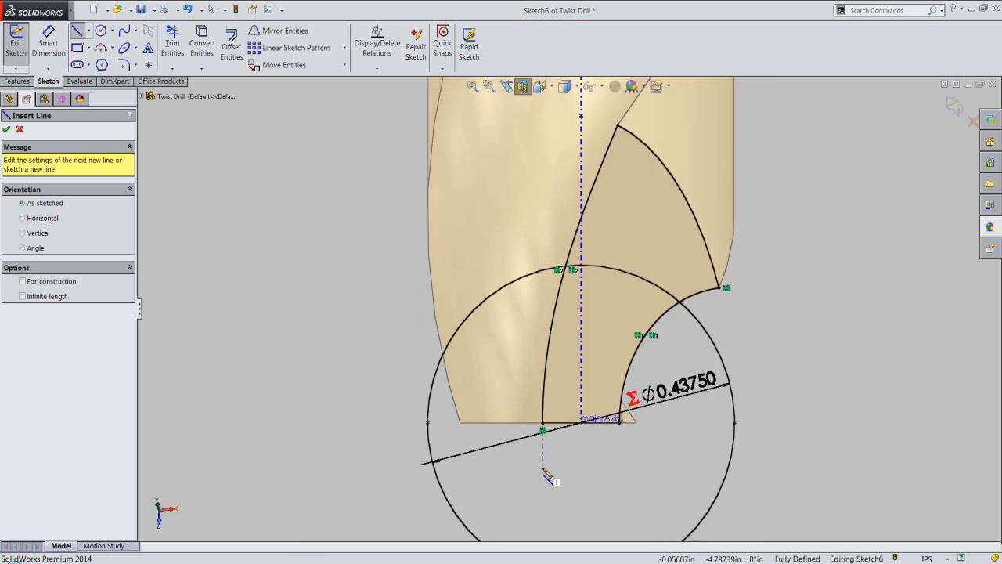
scroll(546, 475, "down", 1)
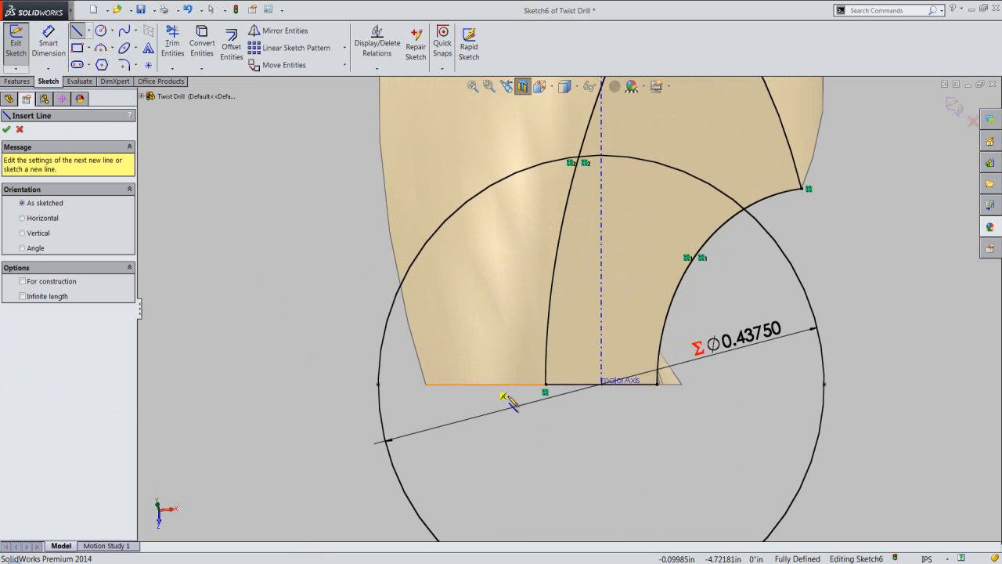
left_click(601, 384)
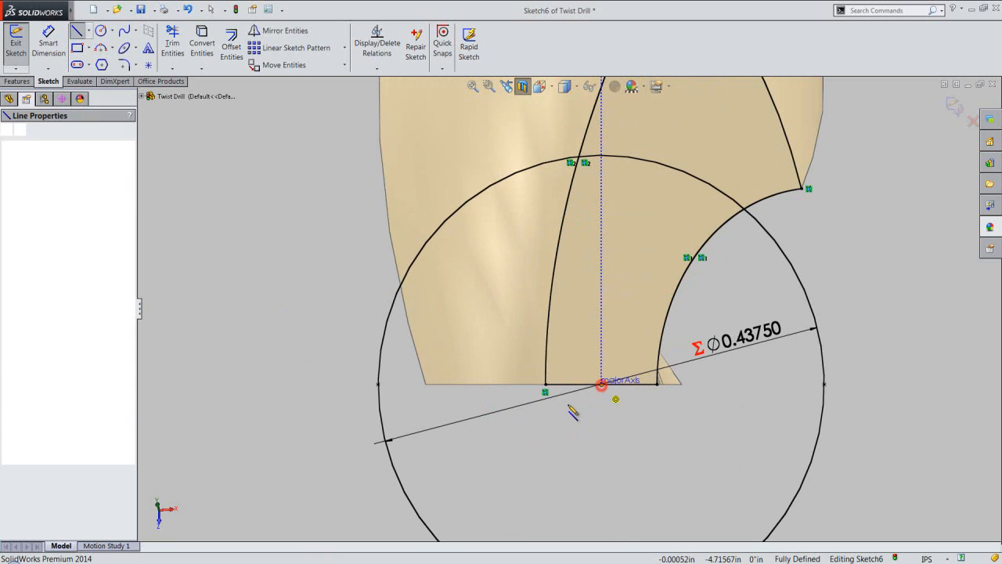
left_click(378, 383)
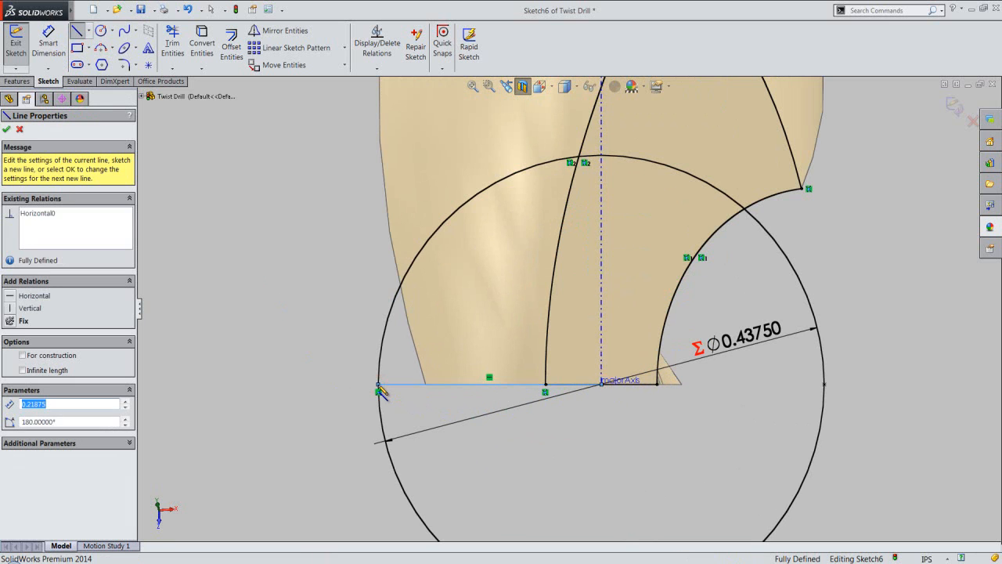
Close the profile with a vertical line, a sloped line to majorAxis, a second sloped line to the right quadrant point, and a horizontal line to the circle's centre
left_click(378, 315)
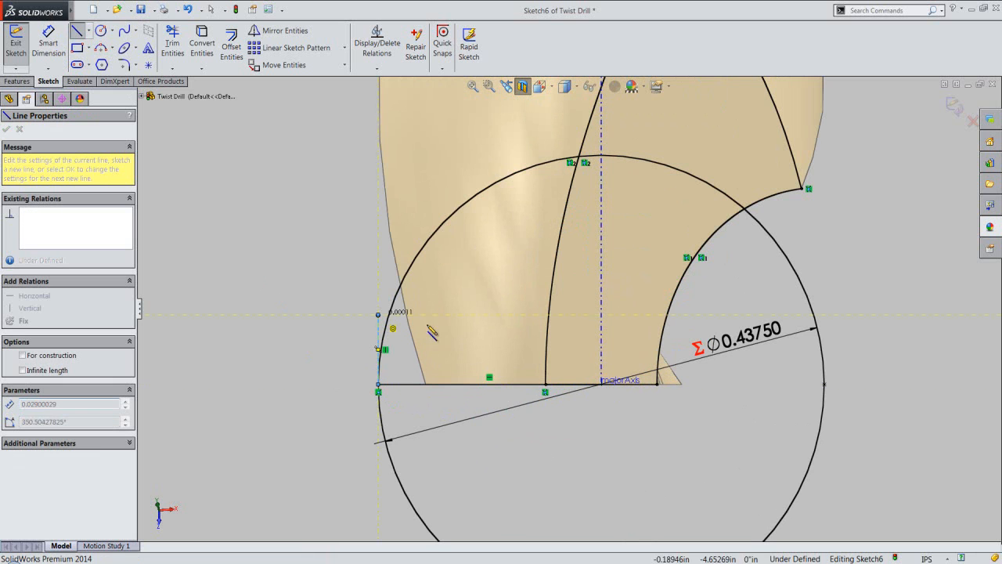
left_click(602, 362)
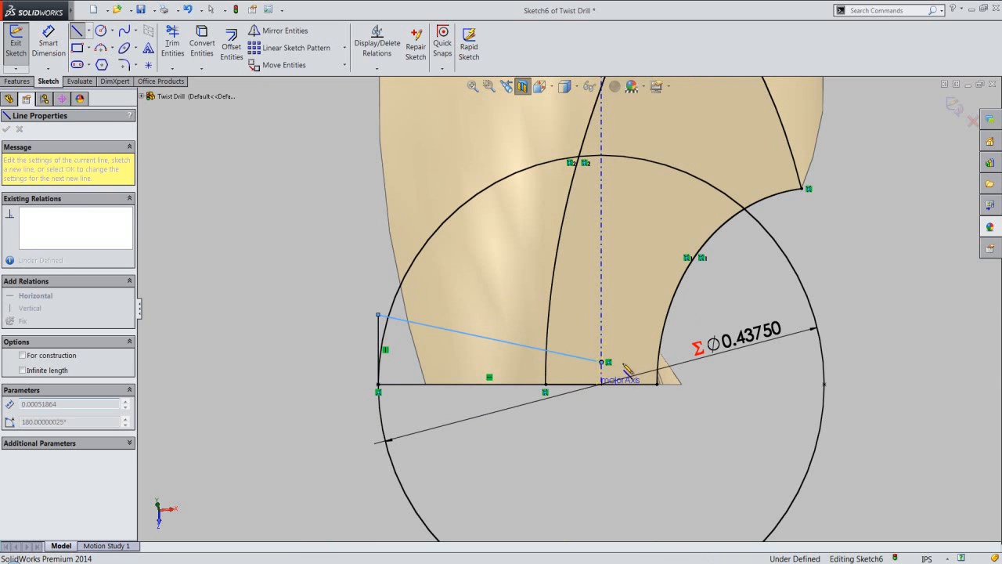
left_click(824, 383)
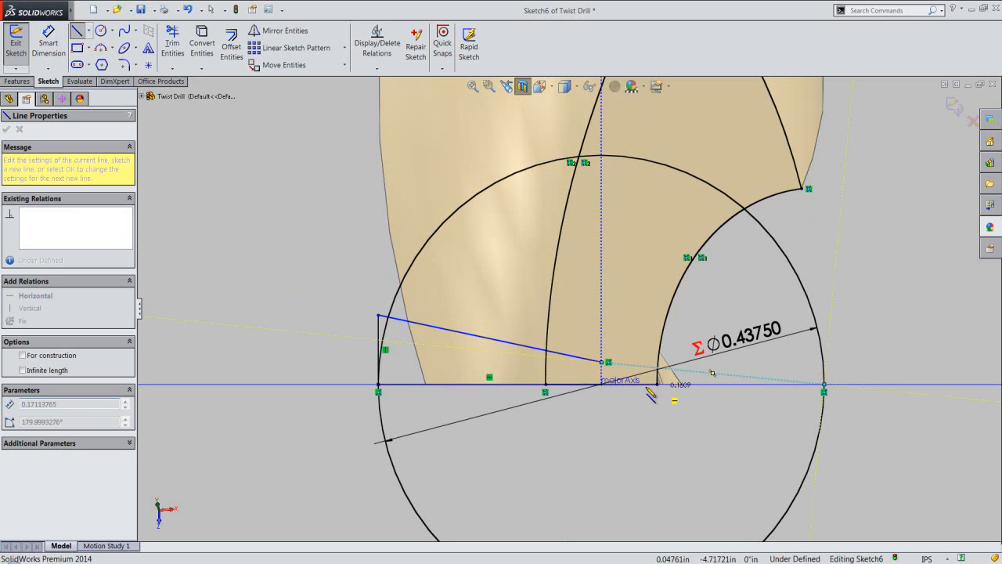
left_click(602, 384)
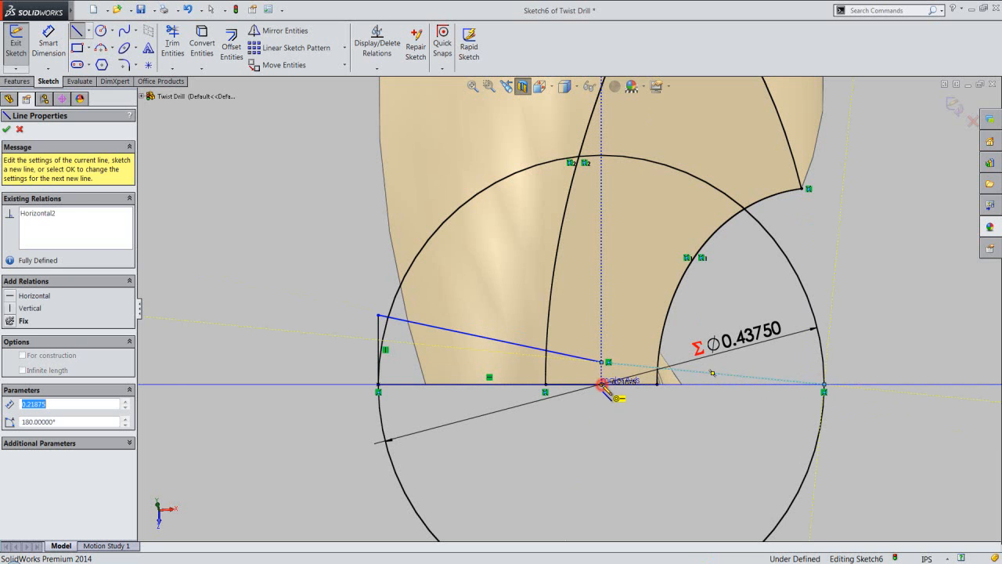
left_click(7, 129)
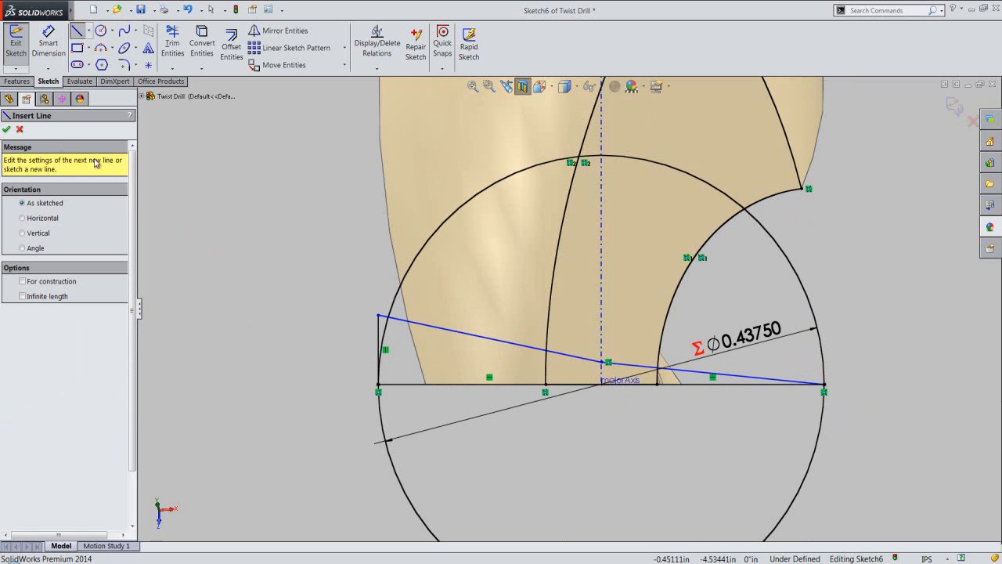
left_click(7, 129)
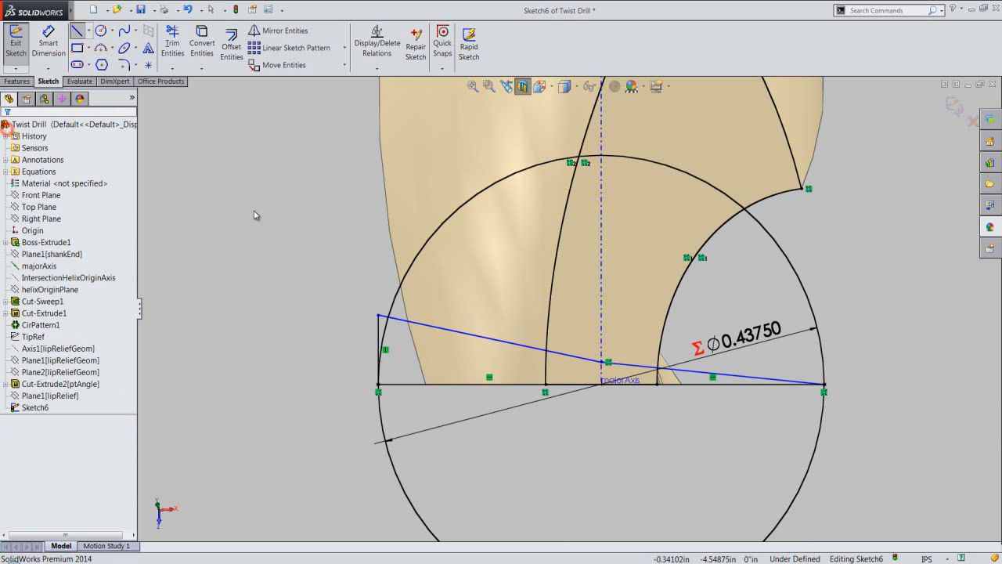
Dimension the angle between the steeper sloped line and the tip-edge line, link it to lipClearanceAngle, and place the dimension outside the profile
left_click(48, 41)
left_click(462, 335)
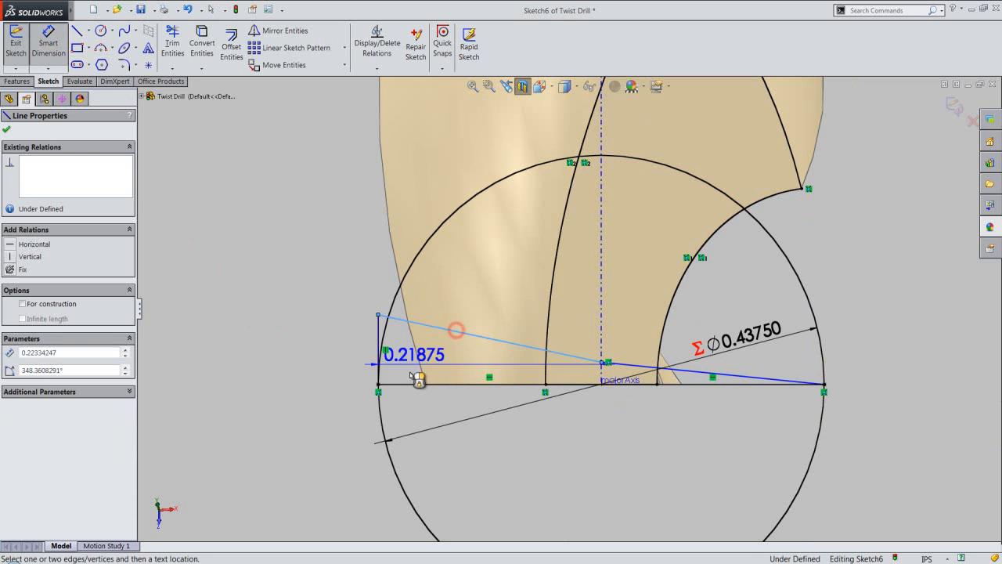
left_click(409, 383)
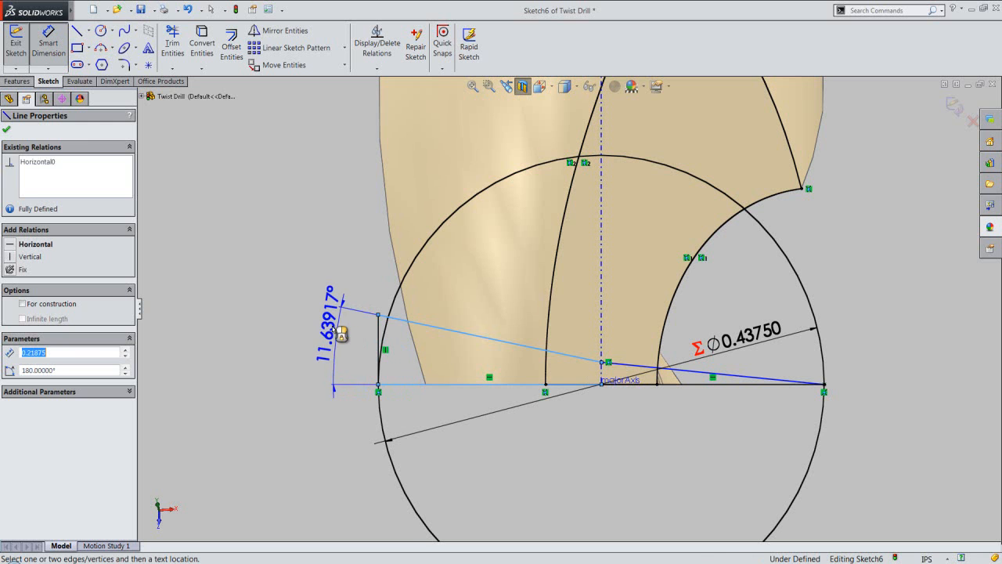
left_click(329, 327)
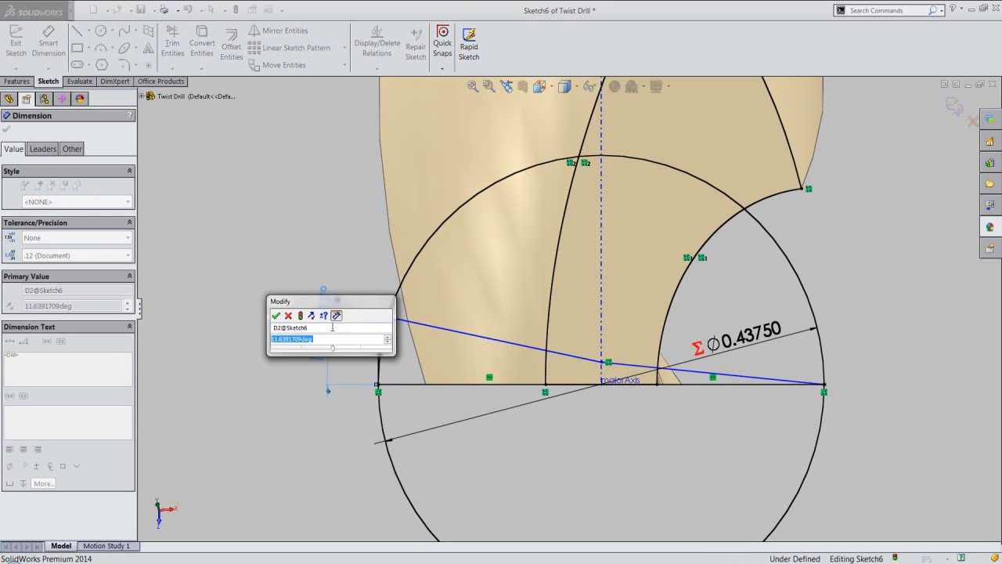
type("=")
mouse_move(389, 352)
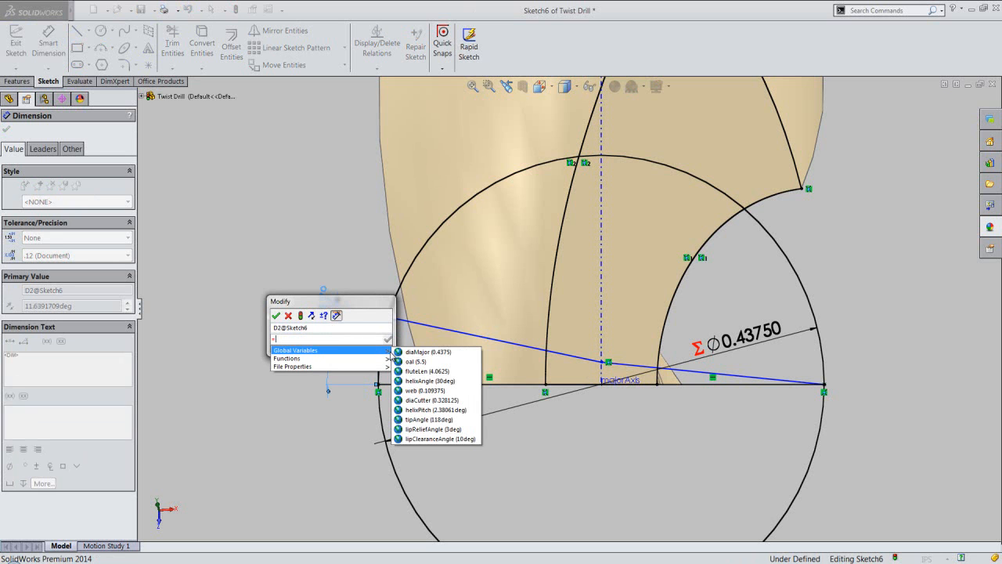
left_click(450, 439)
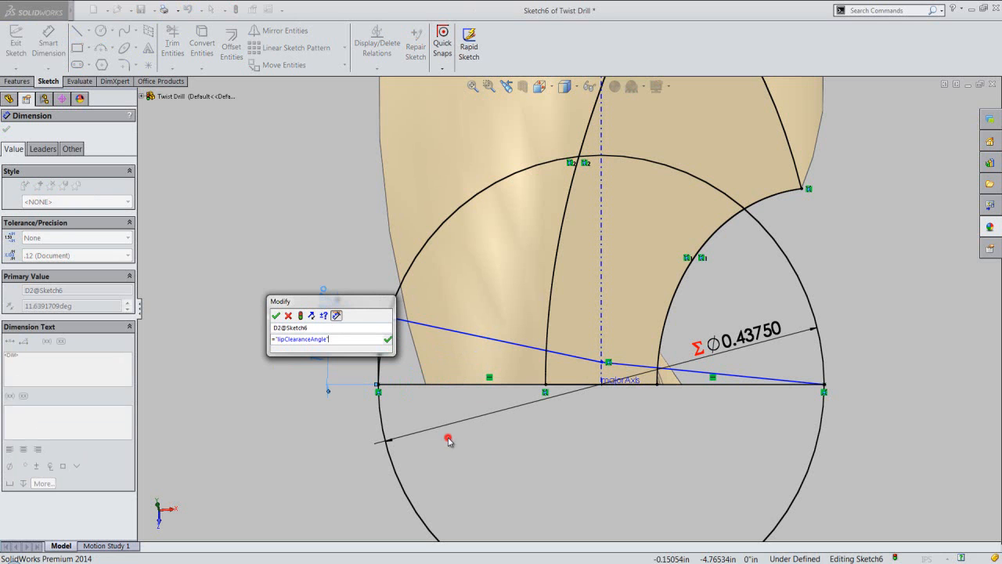
left_click(276, 315)
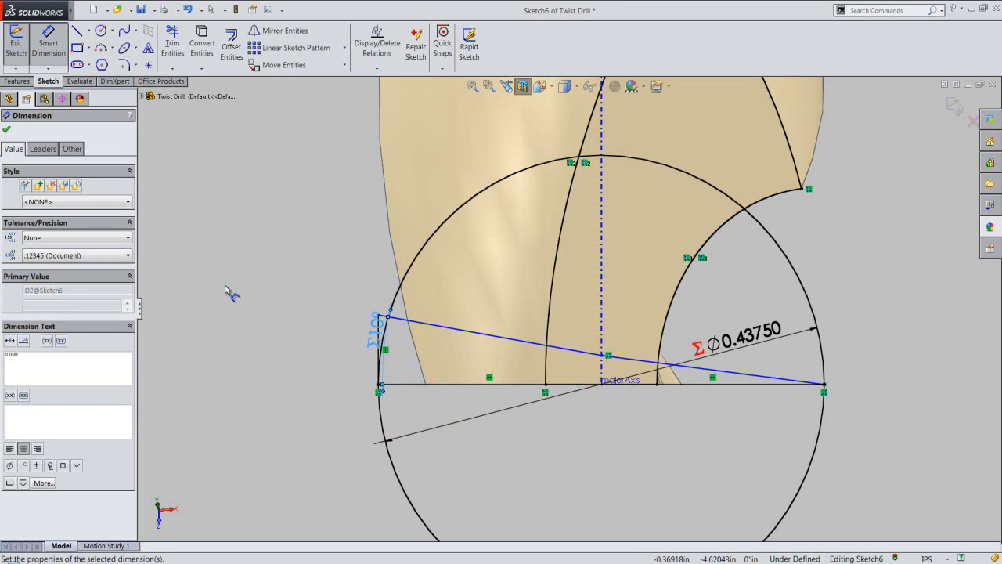
left_click(6, 132)
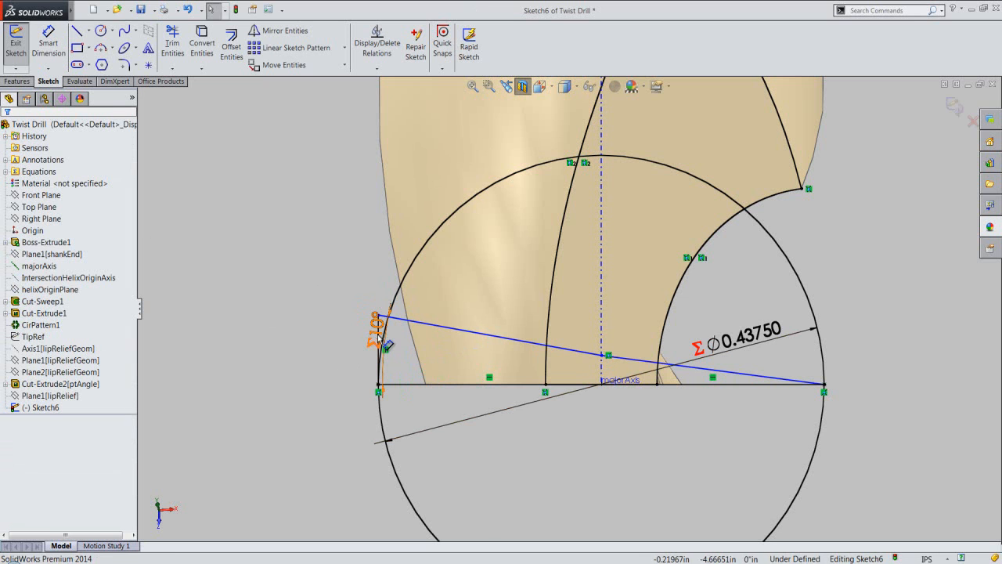
left_click_drag(364, 335, 344, 340)
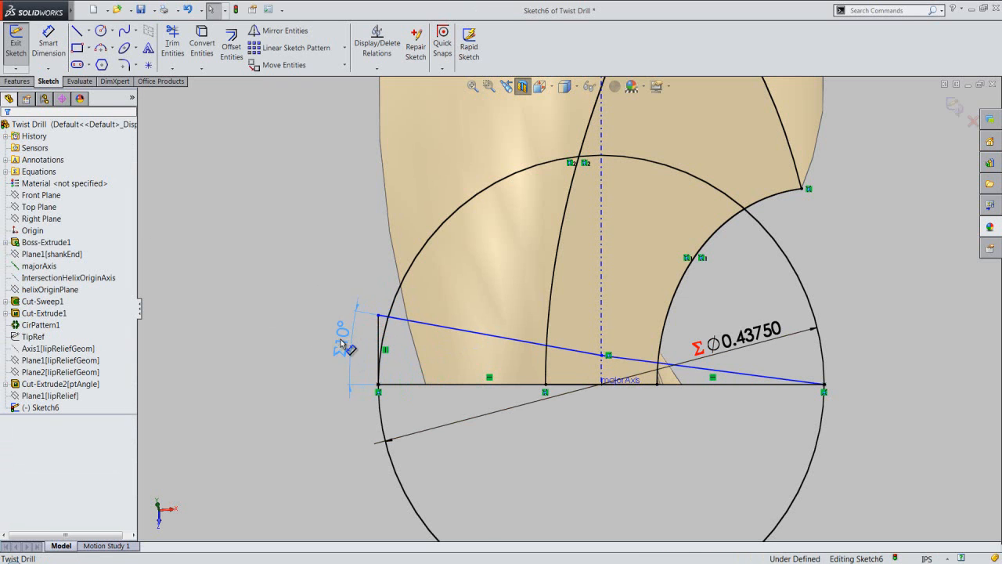
left_click(292, 316)
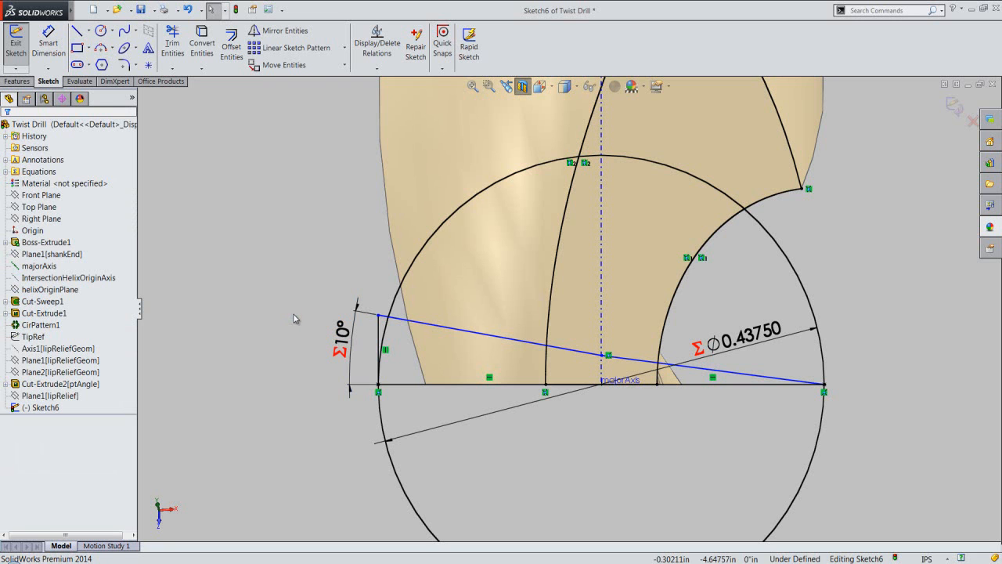
Dimension the angle between the shallower sloped line and the horizontal base line, linking it to the global variable lipReliefAngle
left_click(48, 43)
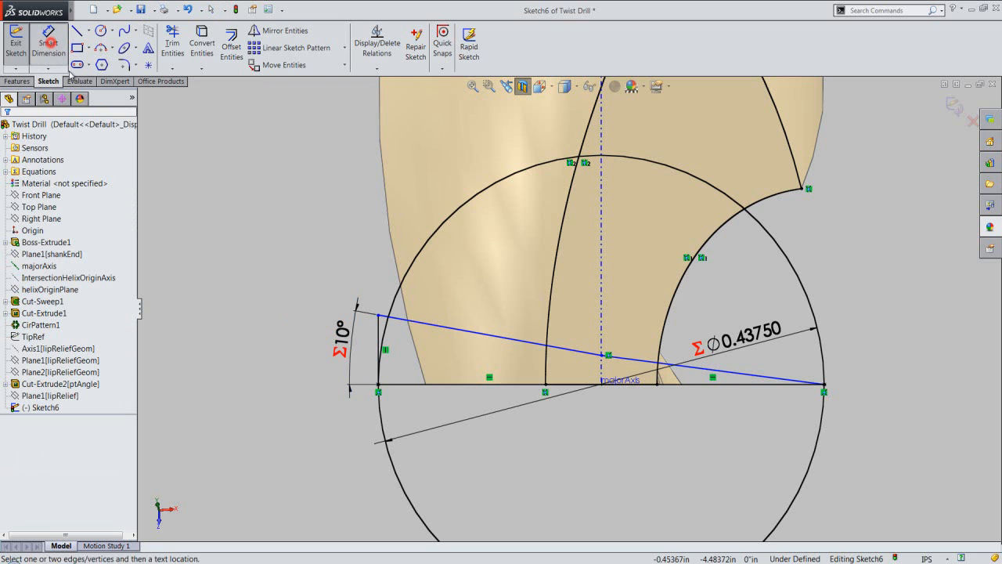
left_click(678, 366)
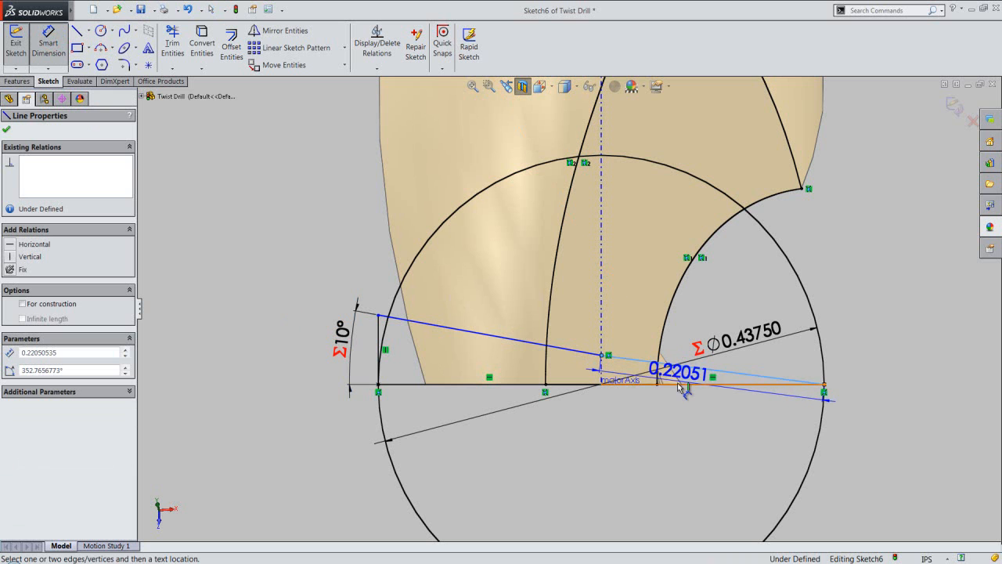
left_click(681, 384)
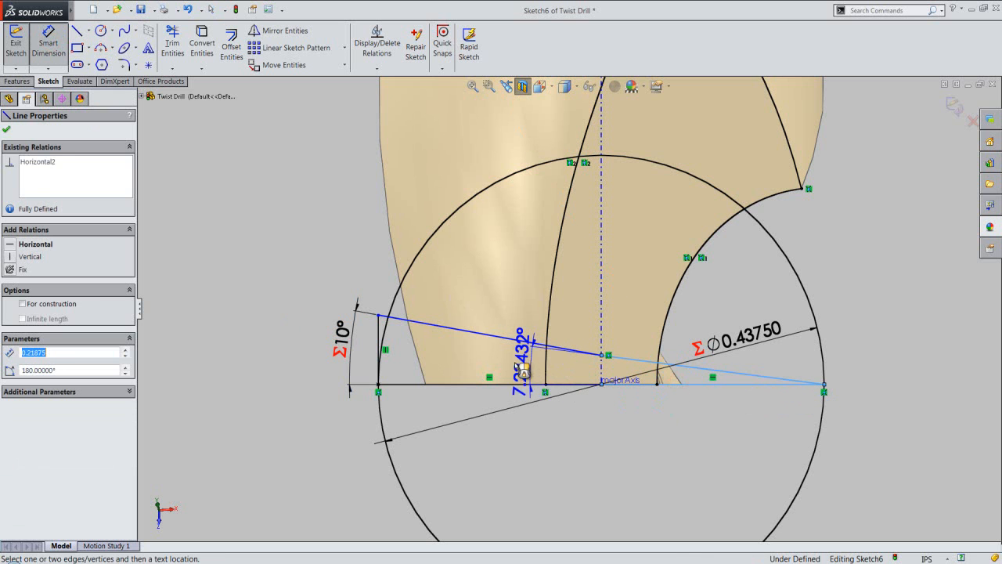
left_click(512, 364)
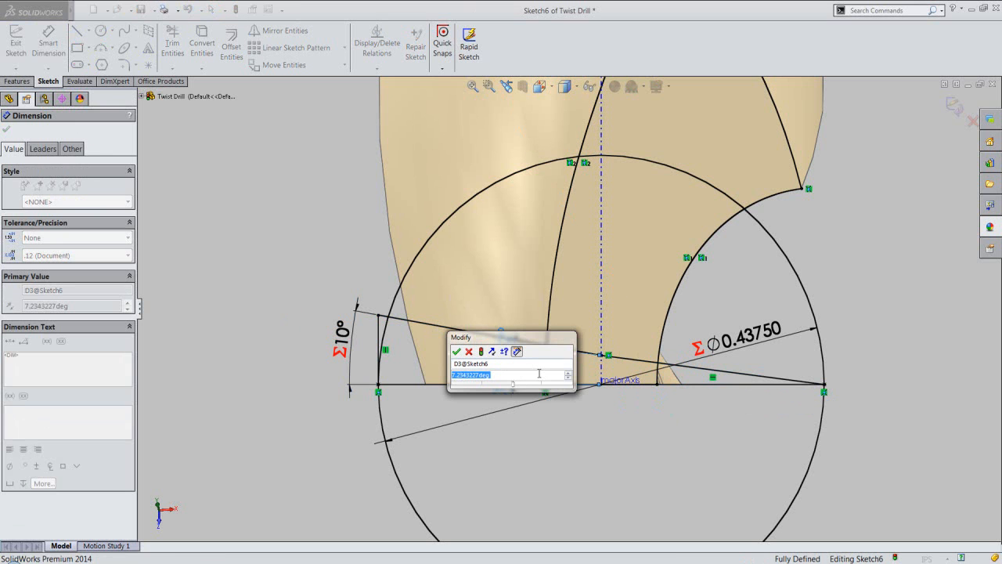
type("=")
mouse_move(565, 386)
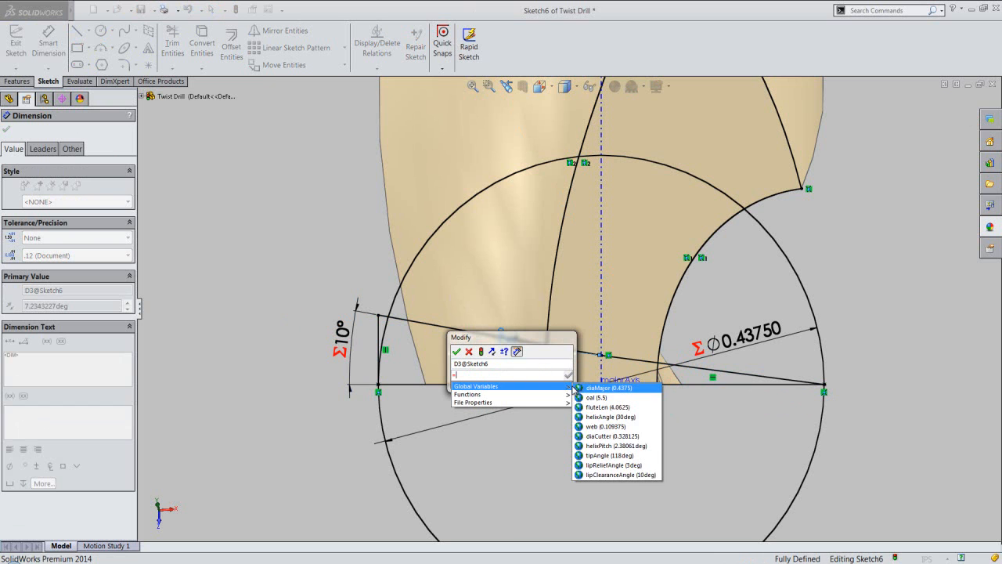
left_click(607, 465)
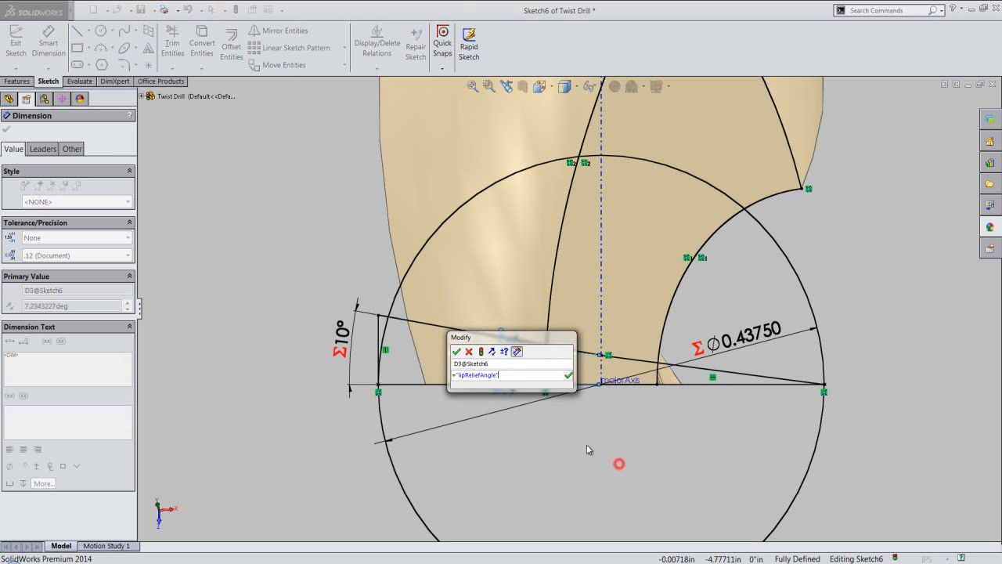
left_click(457, 354)
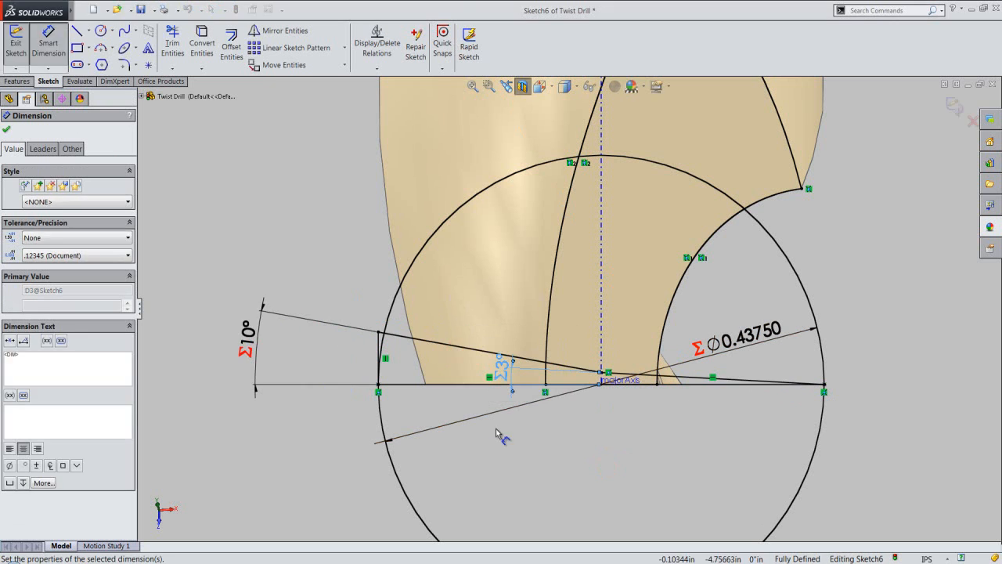
Finish dimensioning and convert the 0.4375 in diameter circle to construction geometry
left_click(6, 130)
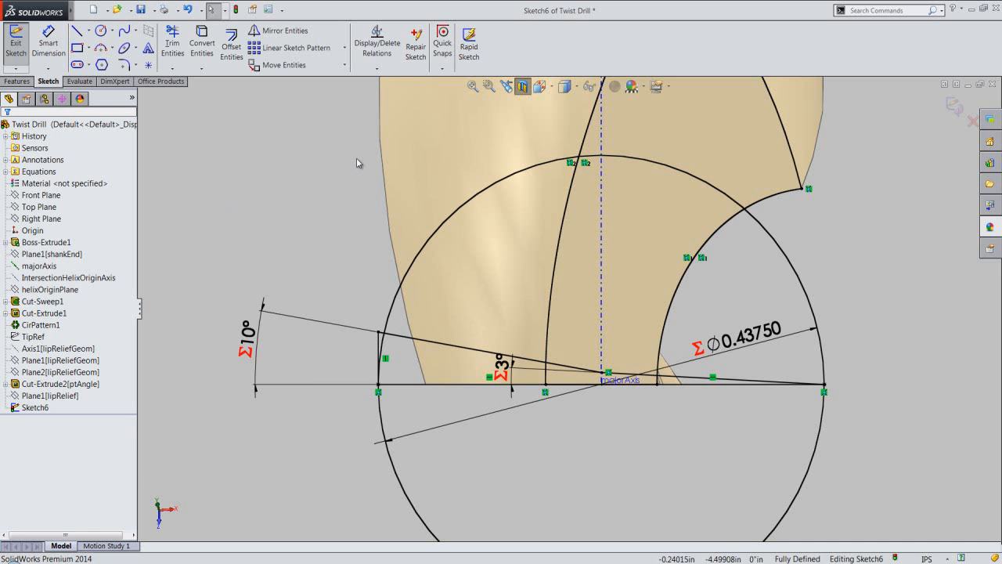
left_click(438, 227)
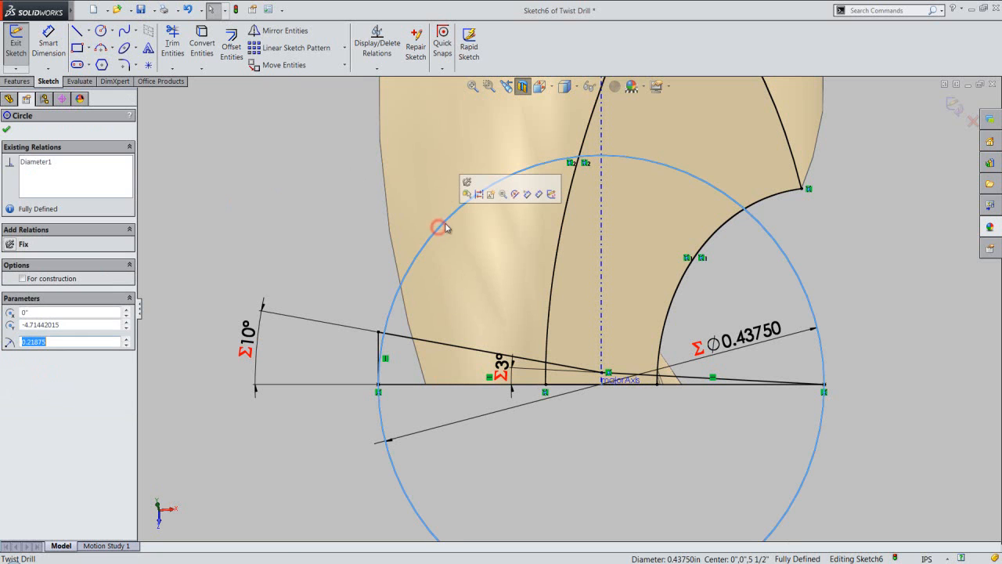
left_click(480, 196)
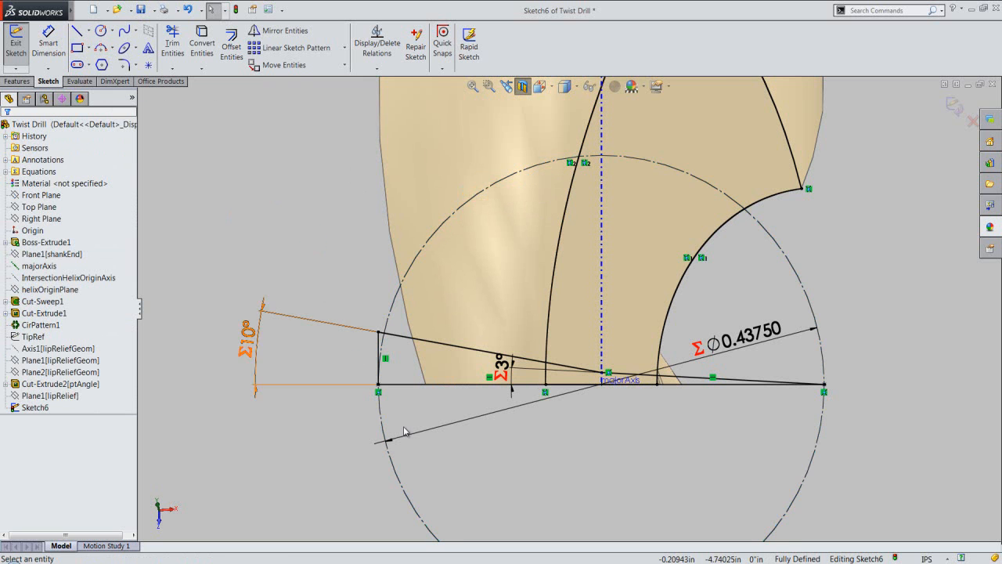
Convert the ellipse, both splines and the short bottom line outlining the drill tip face to construction geometry, and exit the sketch
scroll(435, 454, "up", 2)
scroll(516, 454, "up", 3)
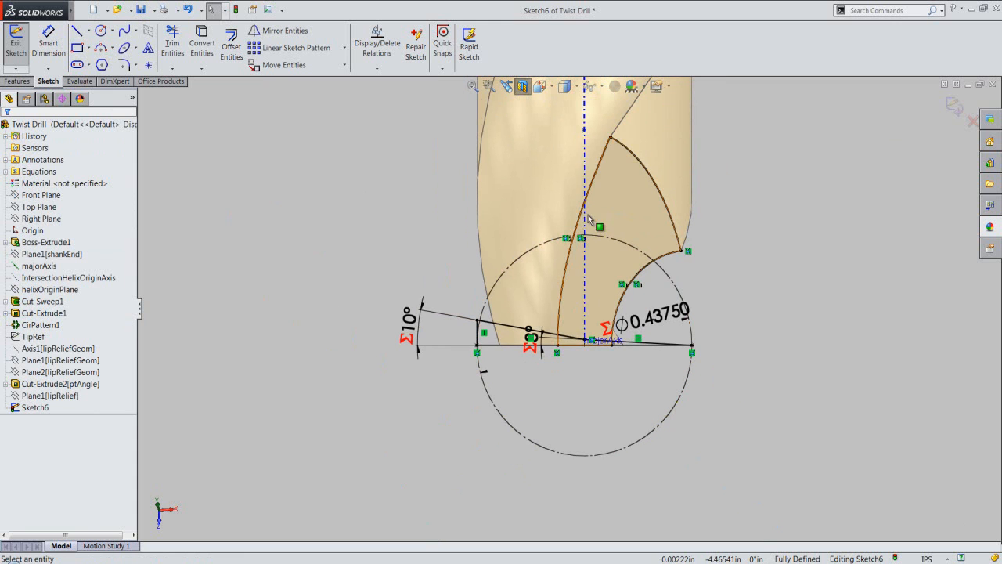
left_click(589, 189)
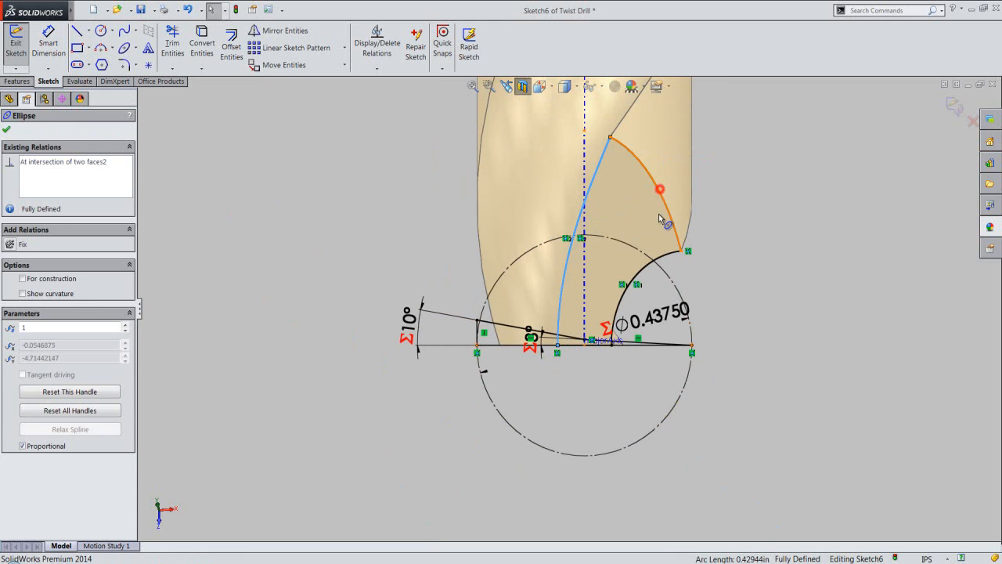
left_click(662, 197, "ctrl")
left_click(666, 259, "ctrl")
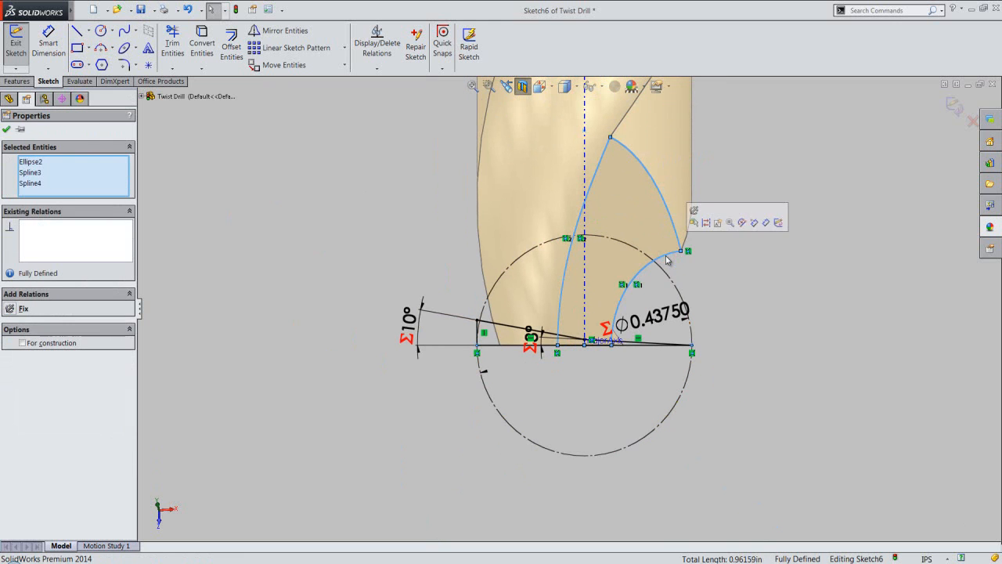
left_click(705, 222)
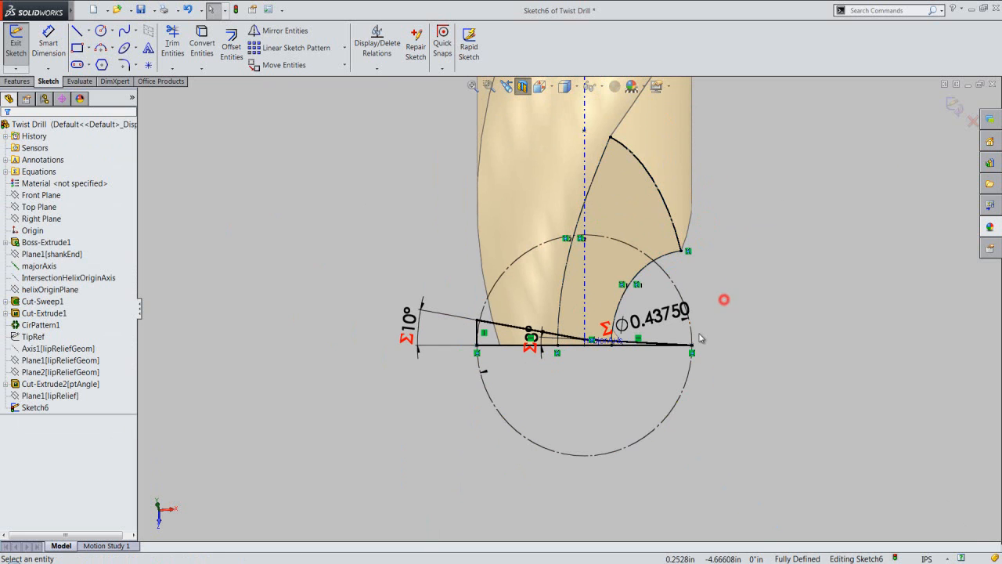
left_click(575, 345)
left_click(613, 312)
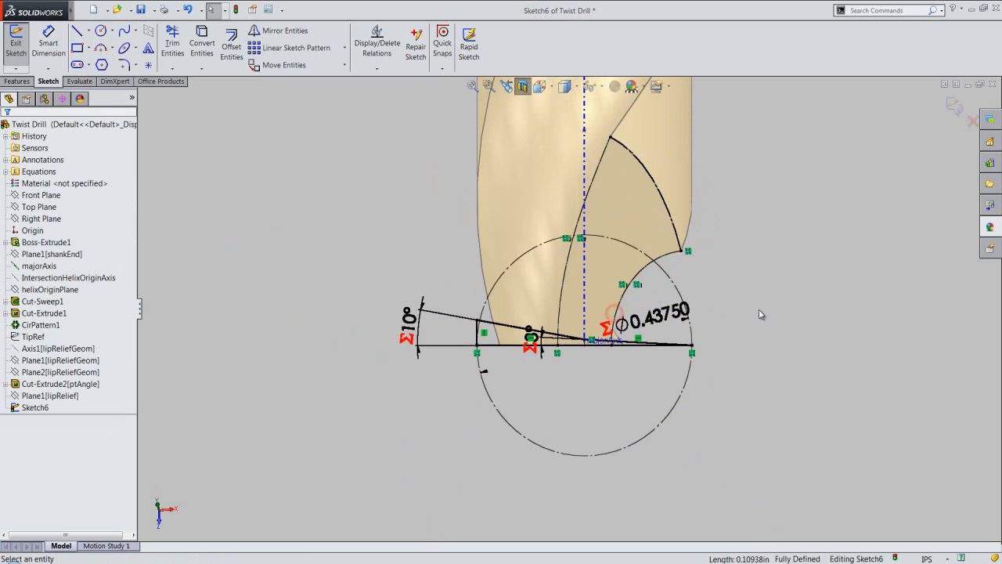
left_click(951, 107)
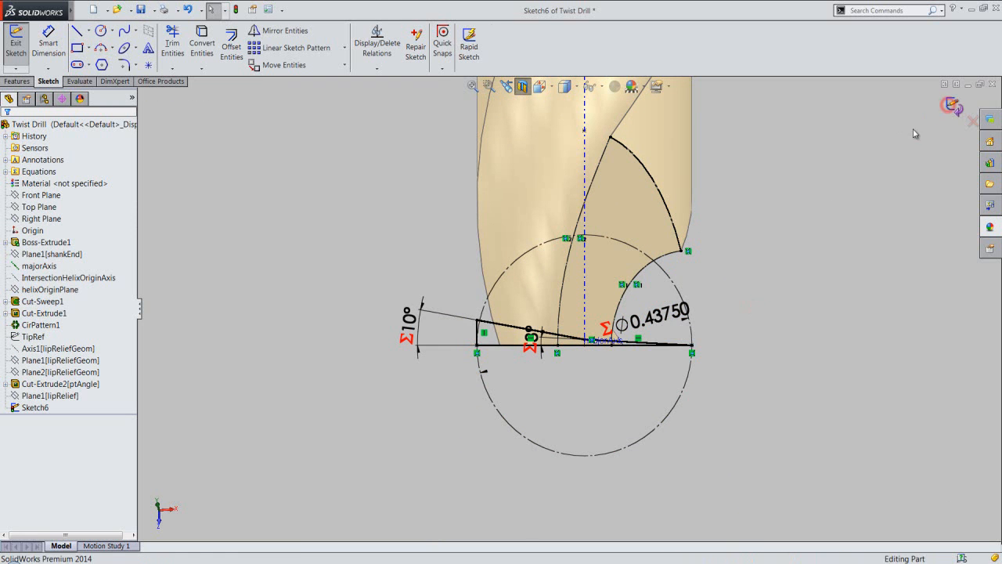
Turn off the section view and show the drill in isometric orientation
left_click(522, 86)
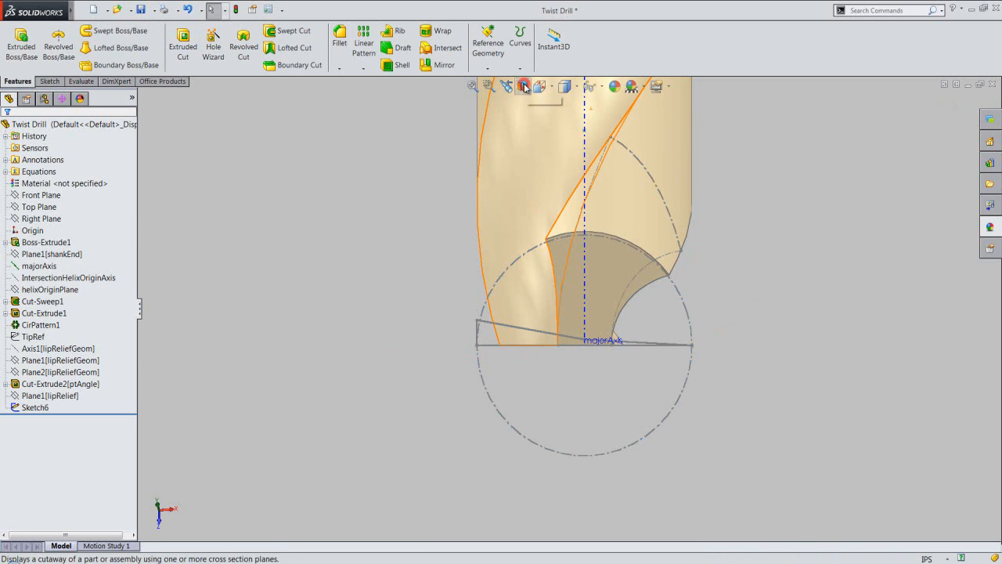
left_click(541, 86)
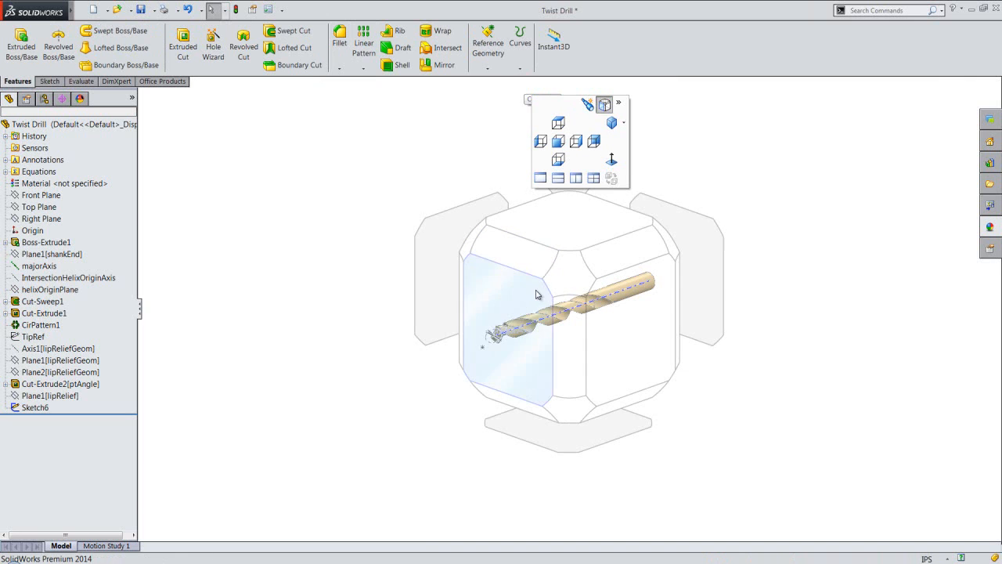
left_click(561, 274)
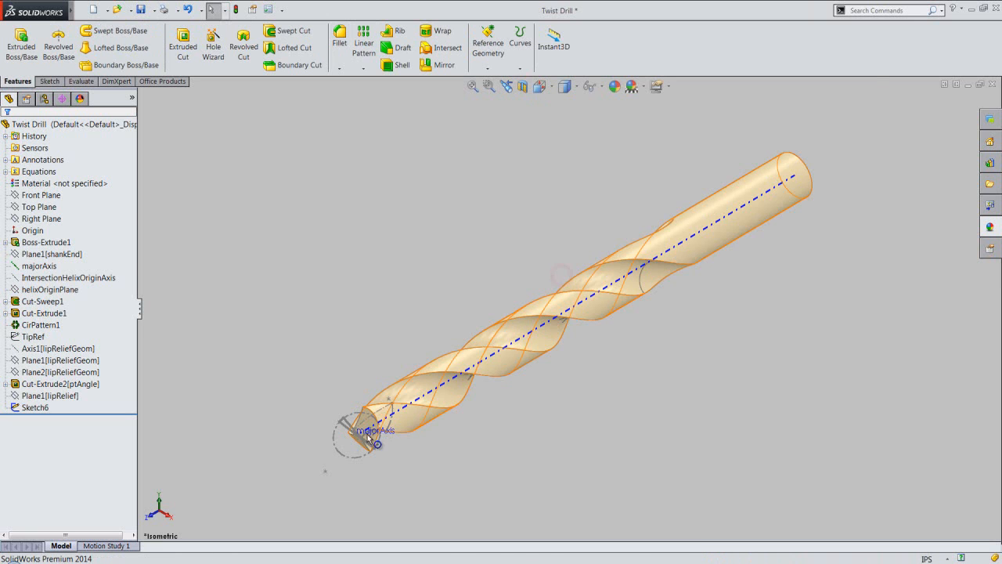
scroll(341, 448, "down", 3)
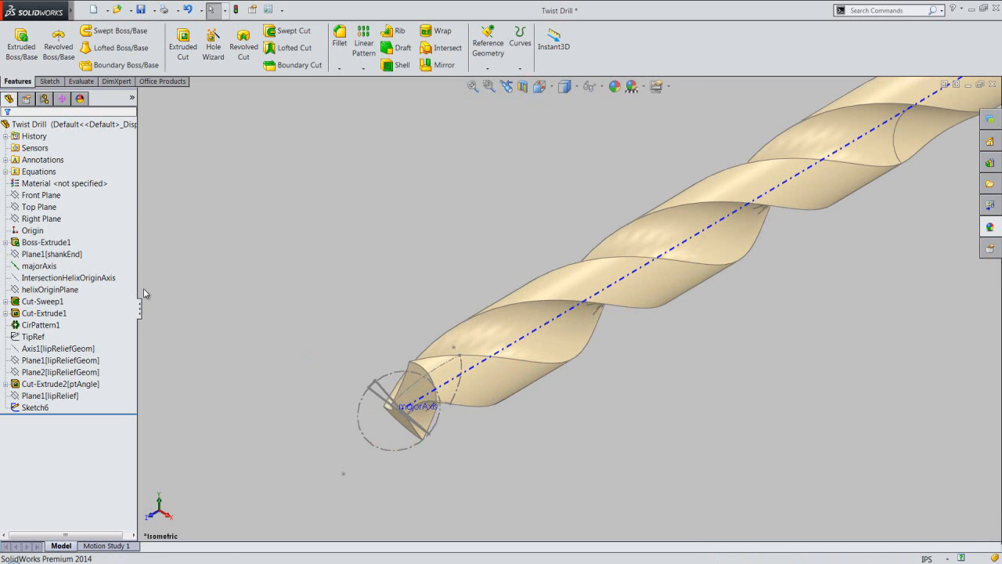
Hide the majorAxis reference axis and save the part
left_click(36, 256)
left_click(33, 266)
left_click(38, 248)
left_click(201, 294)
key("ctrl+s")
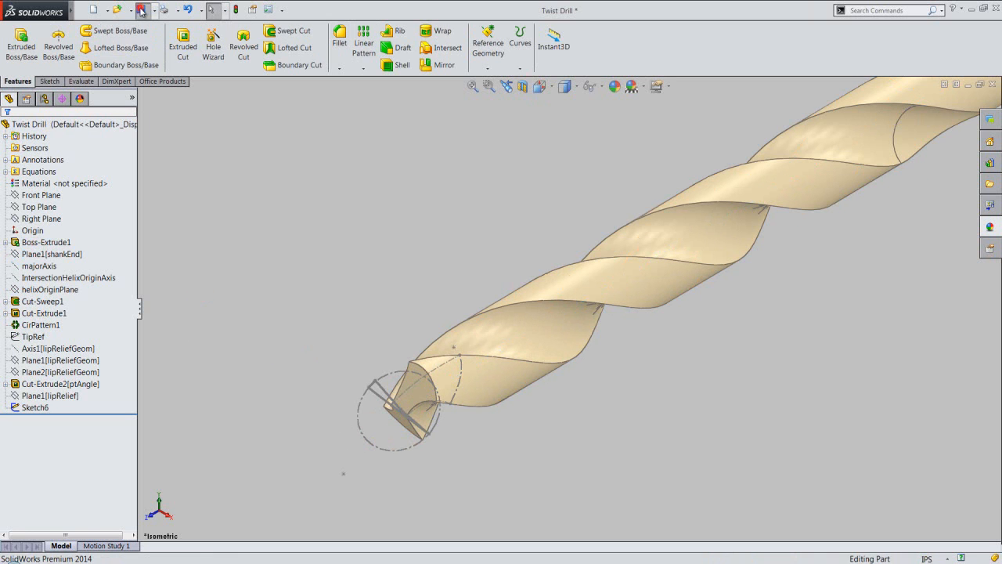
Cut-extrude the closed lip relief profile in Sketch6 using Through All - Both, and inspect the resulting cut at the drill tip
scroll(406, 438, "down", 6)
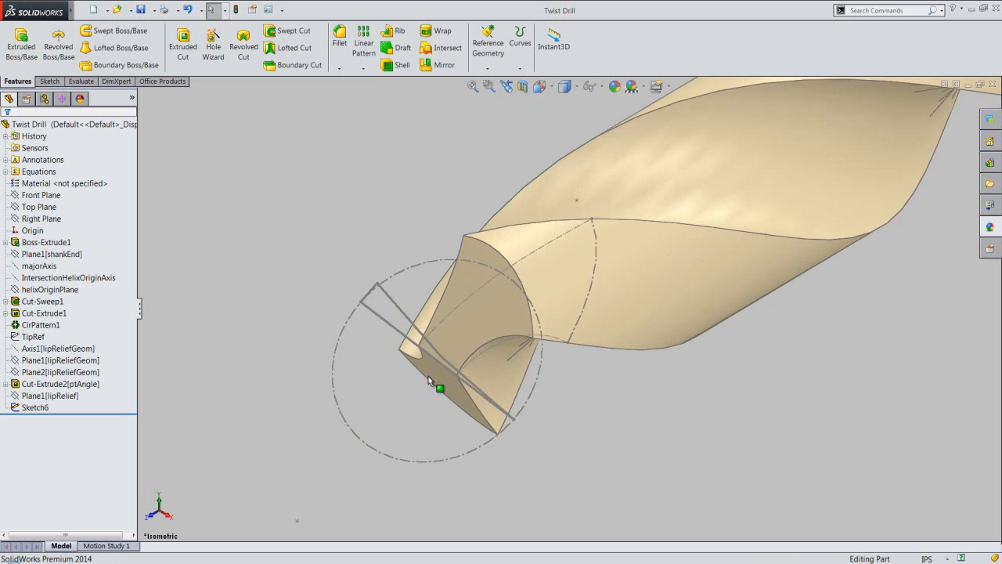
left_click(291, 278)
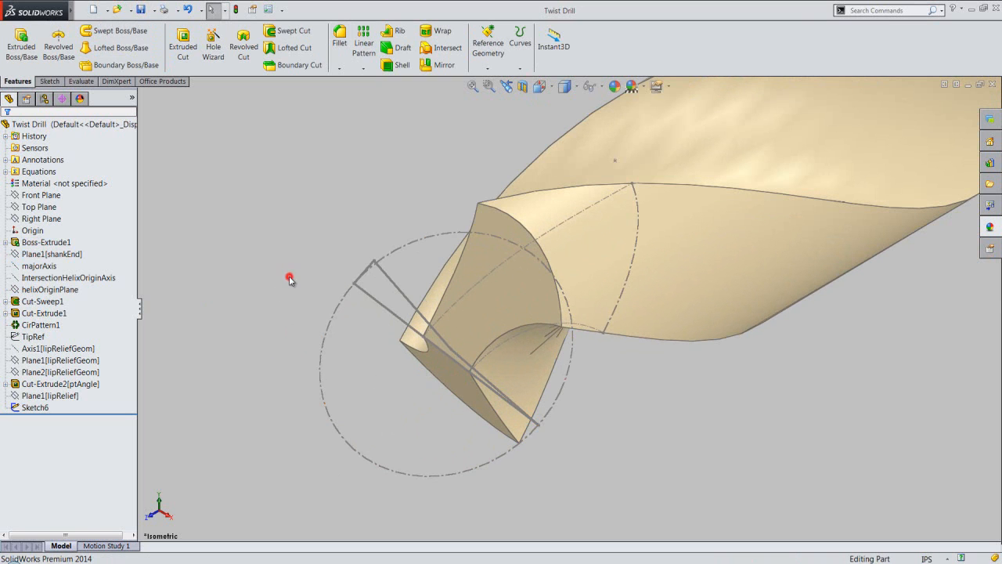
left_click(183, 51)
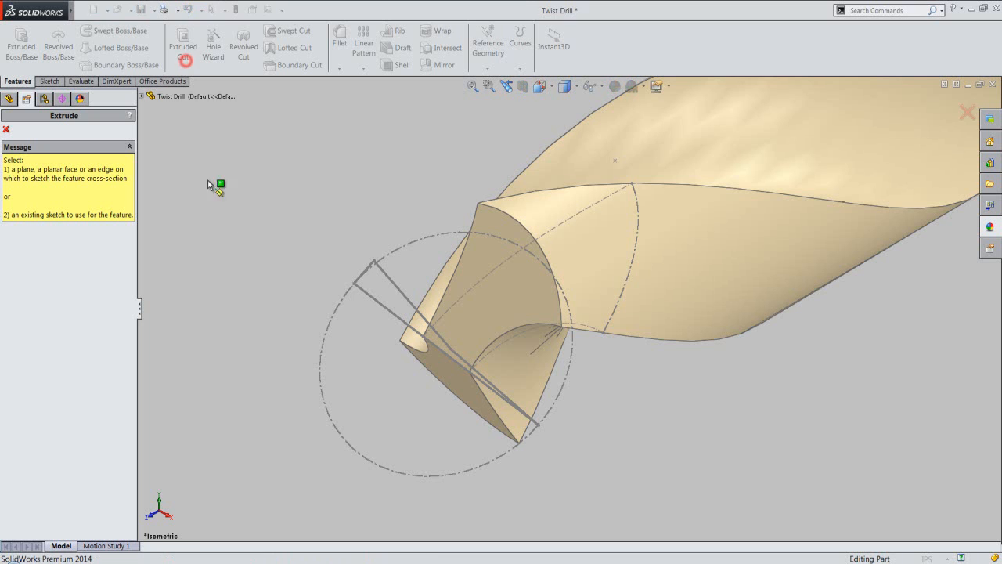
left_click(374, 299)
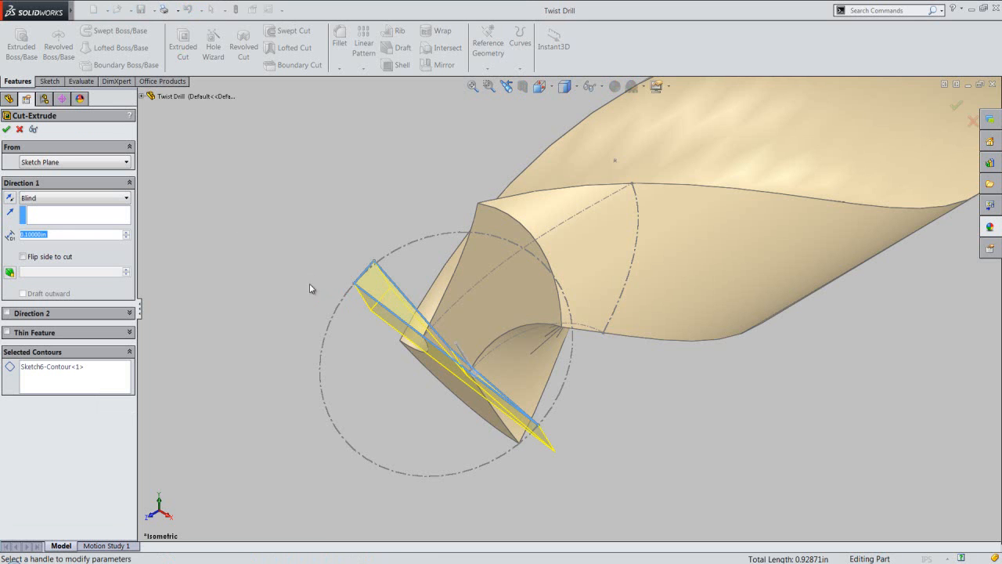
left_click(126, 200)
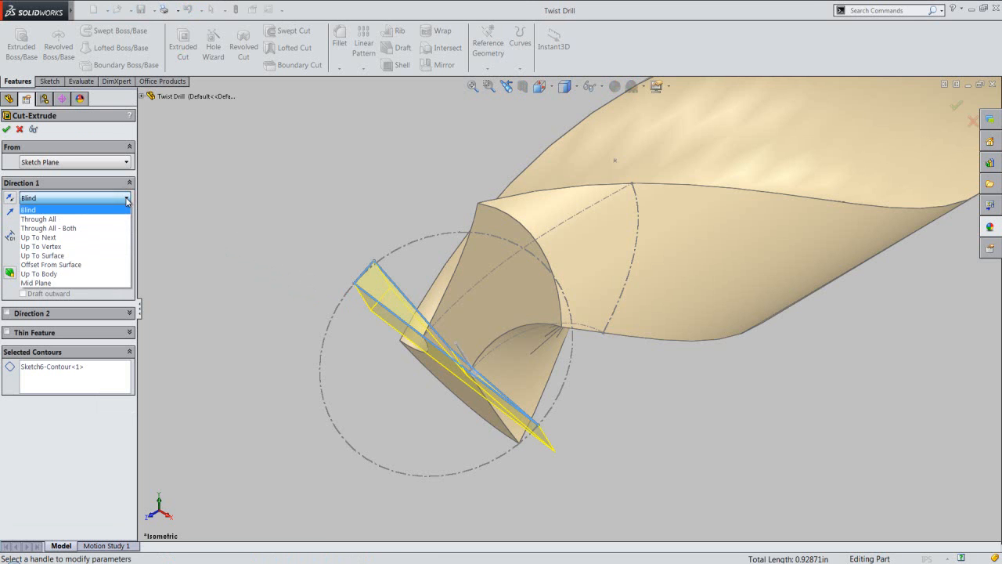
left_click(78, 228)
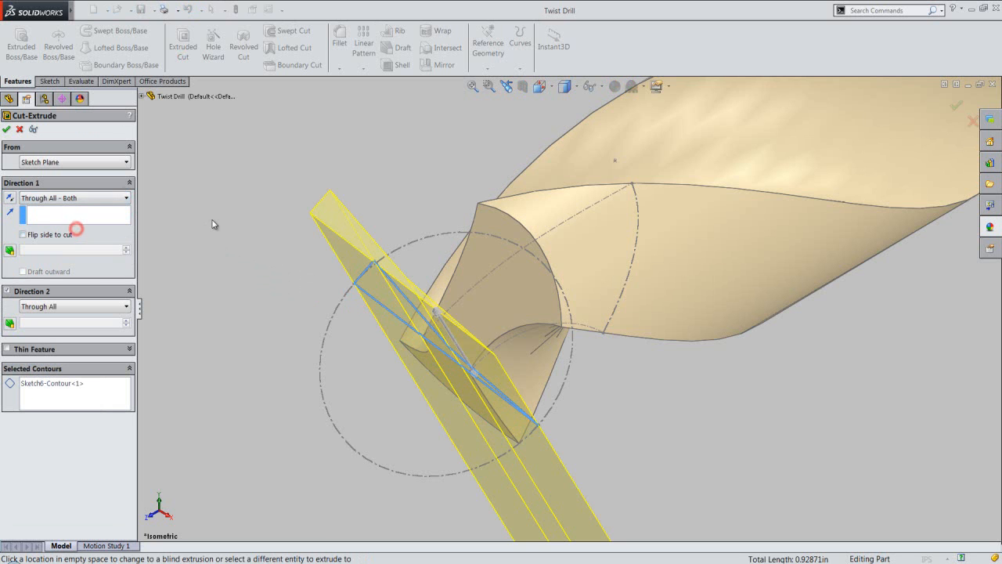
left_click(6, 129)
left_click(198, 303)
middle_click_drag(462, 376, 543, 244)
left_click(507, 87)
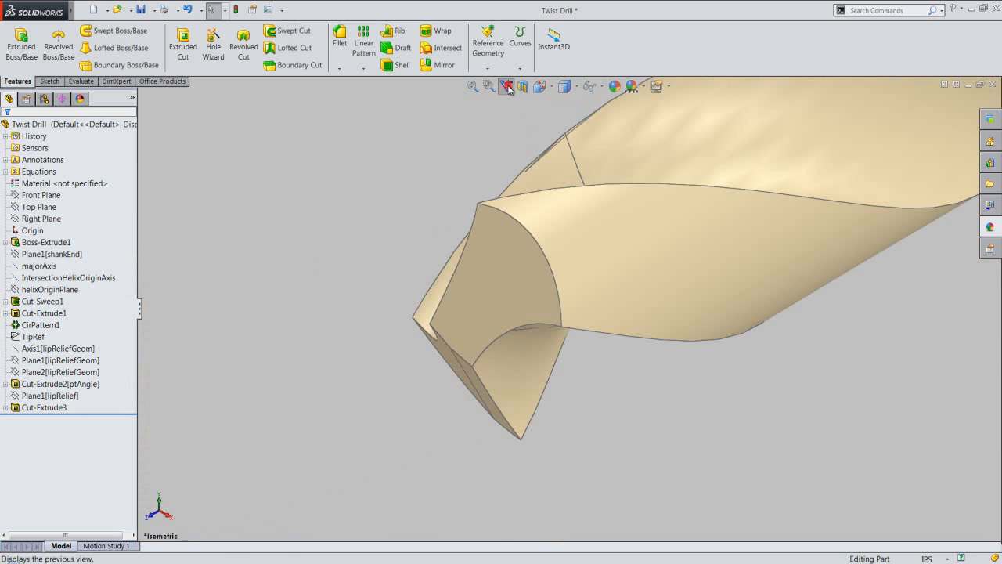
Set up a circular pattern of the Cut-Extrude3 lip relief cut about majorAxis
left_click(363, 68)
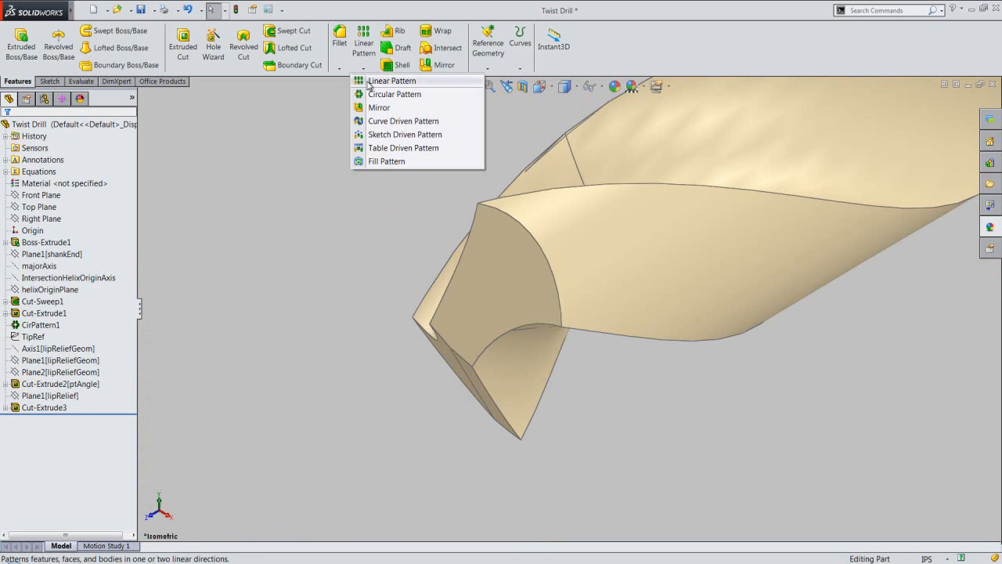
left_click(368, 94)
scroll(263, 439, "up", 12)
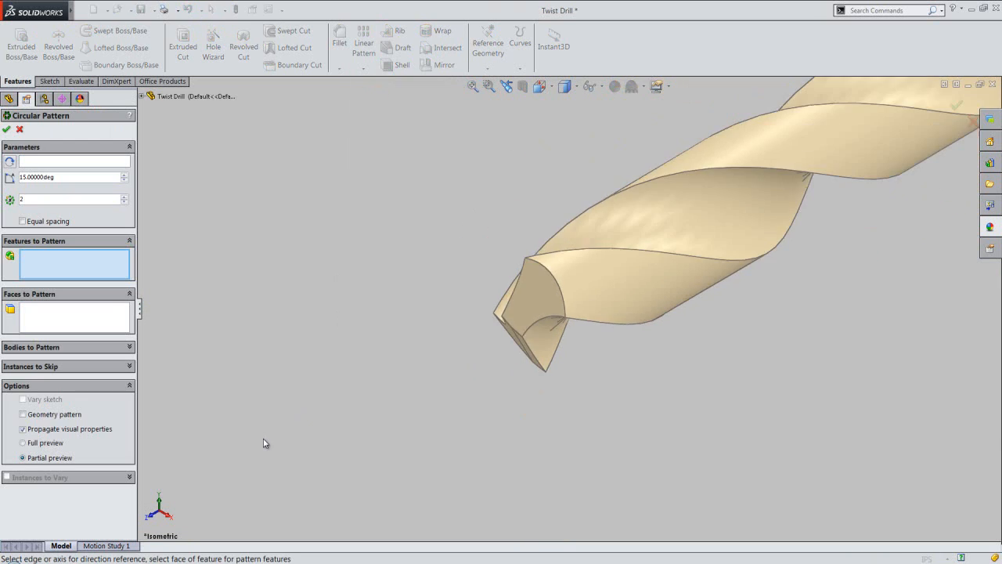
scroll(699, 163, "down", 2)
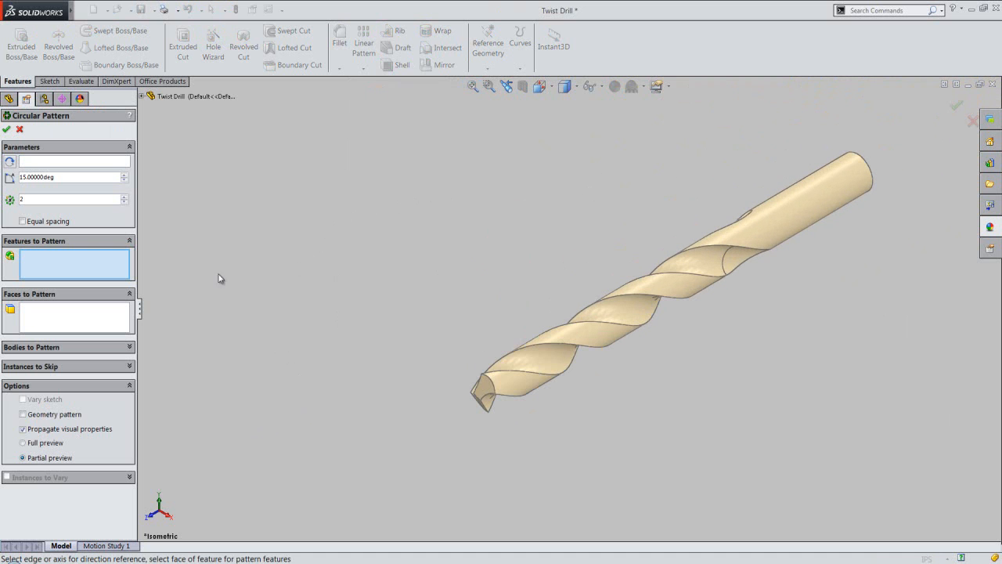
left_click(142, 97)
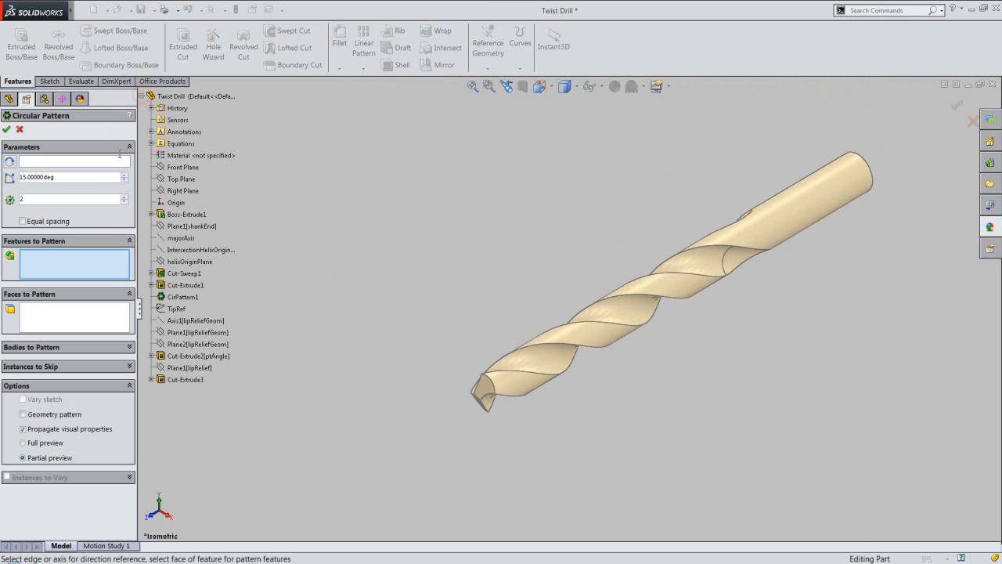
left_click(173, 381)
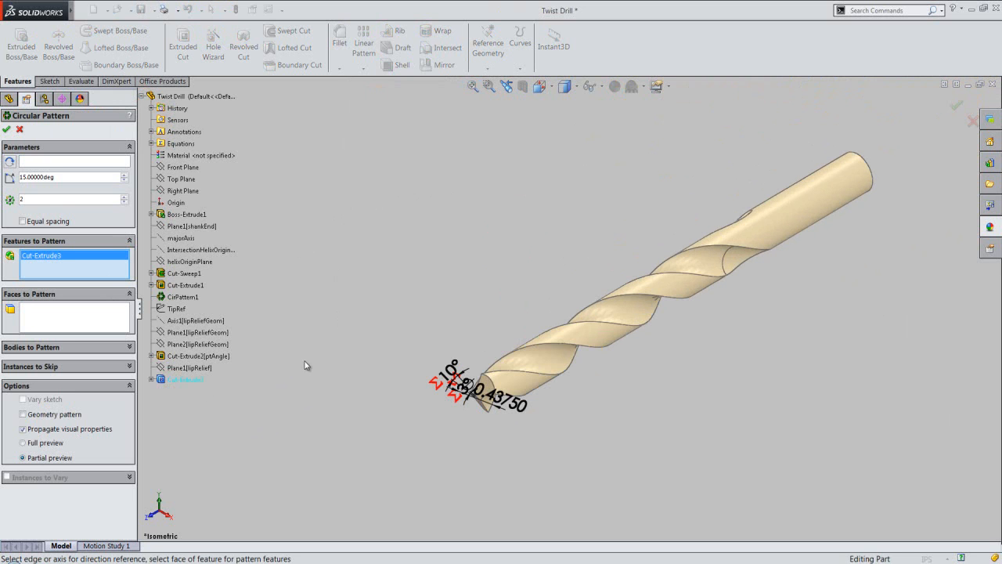
left_click(62, 163)
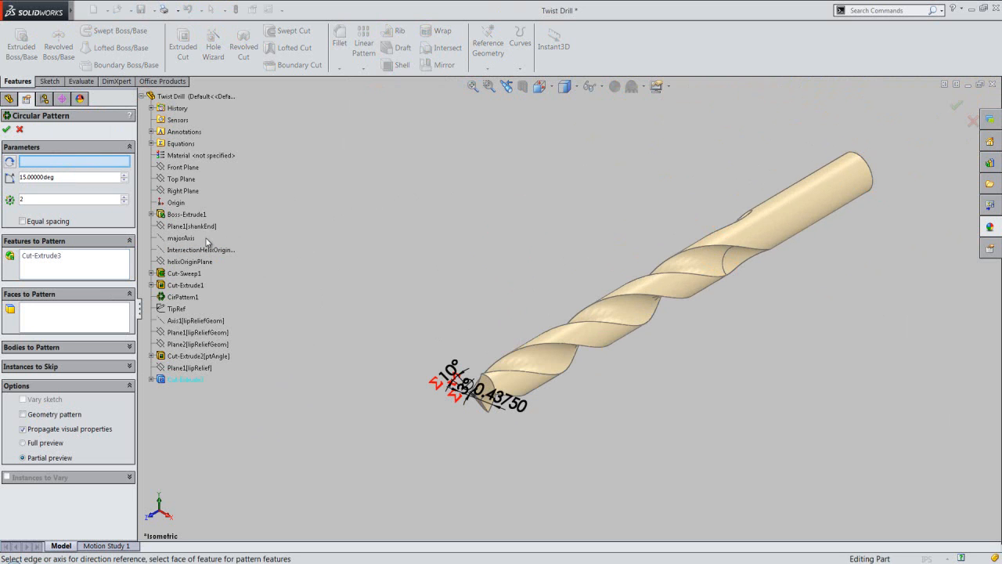
left_click(186, 239)
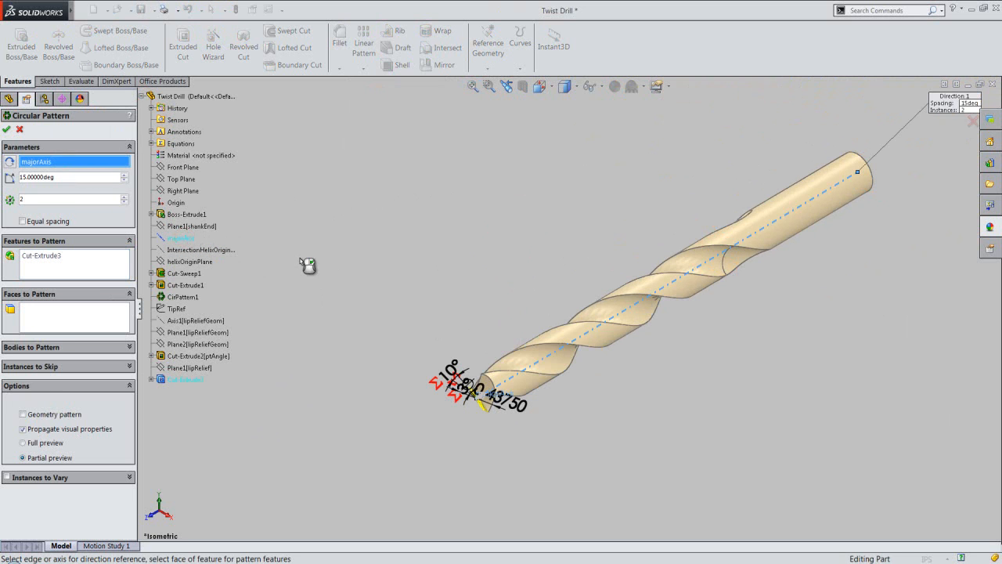
Set the circular pattern's angular spacing to 180 degrees and create the pattern
left_click(61, 177)
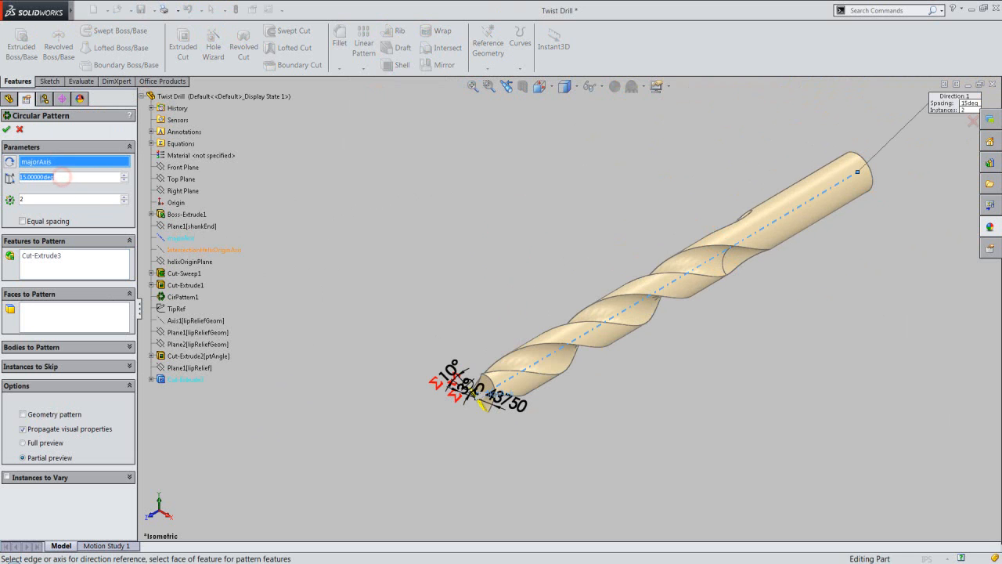
type("180")
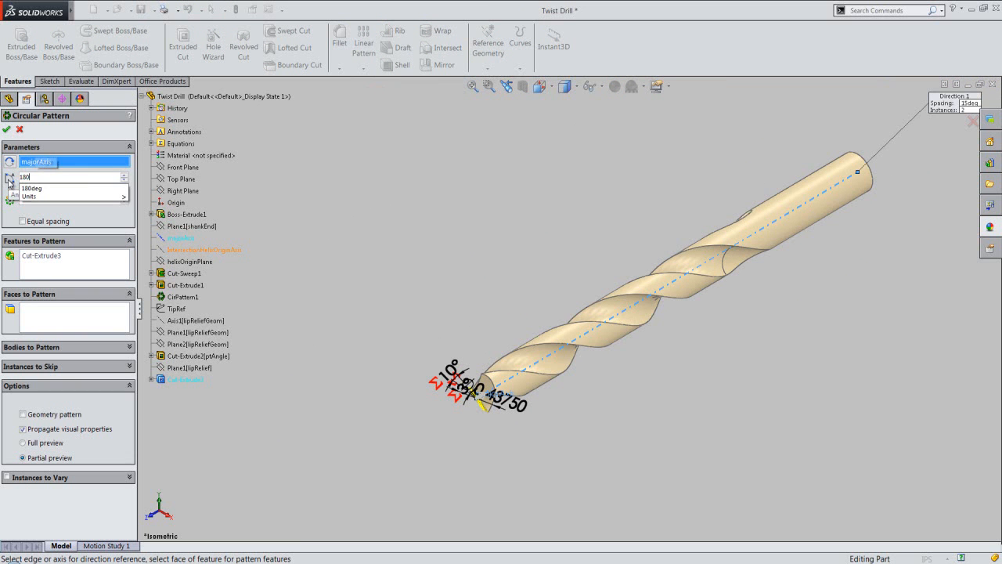
key("Return")
scroll(479, 419, "down", 5)
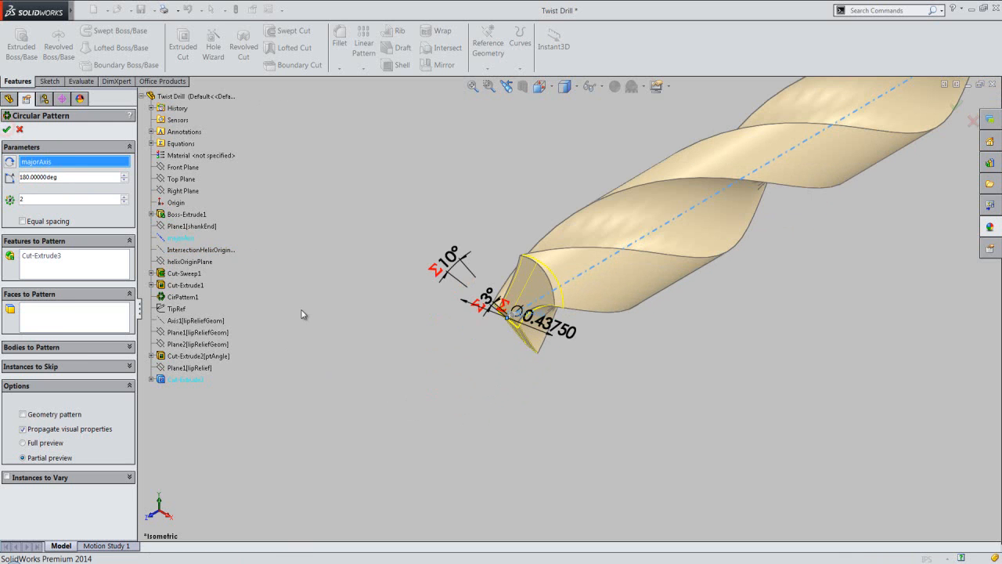
key("Return")
Inspect the patterned relief faces at the tip, fit the whole drill in view and save the part
scroll(515, 305, "down", 4)
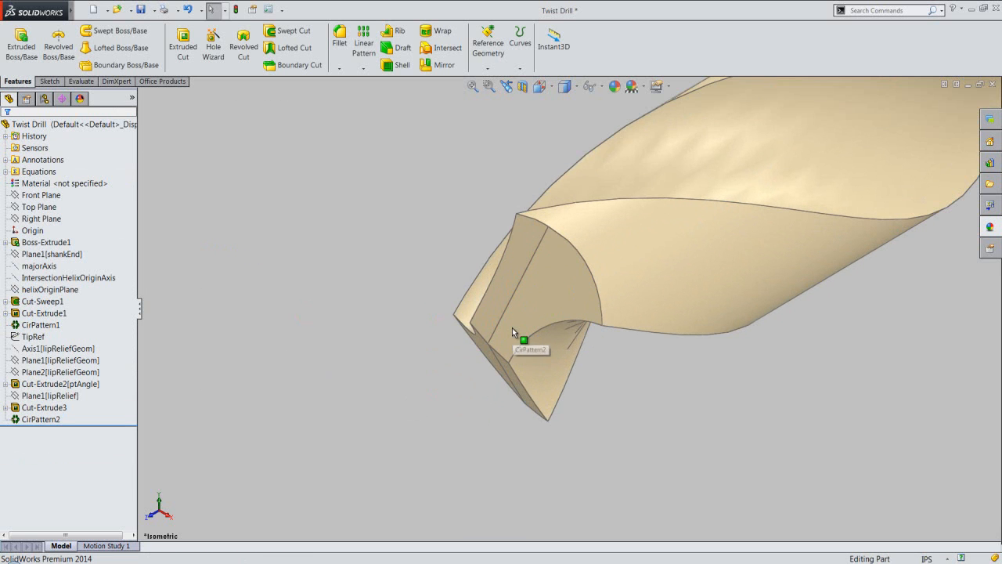
middle_click_drag(508, 334, 498, 303)
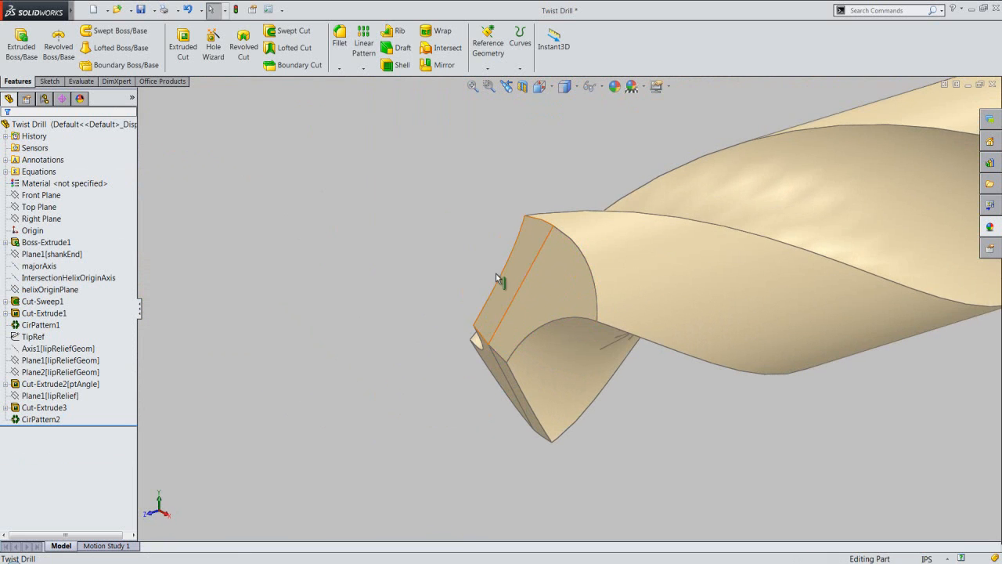
left_click(508, 87)
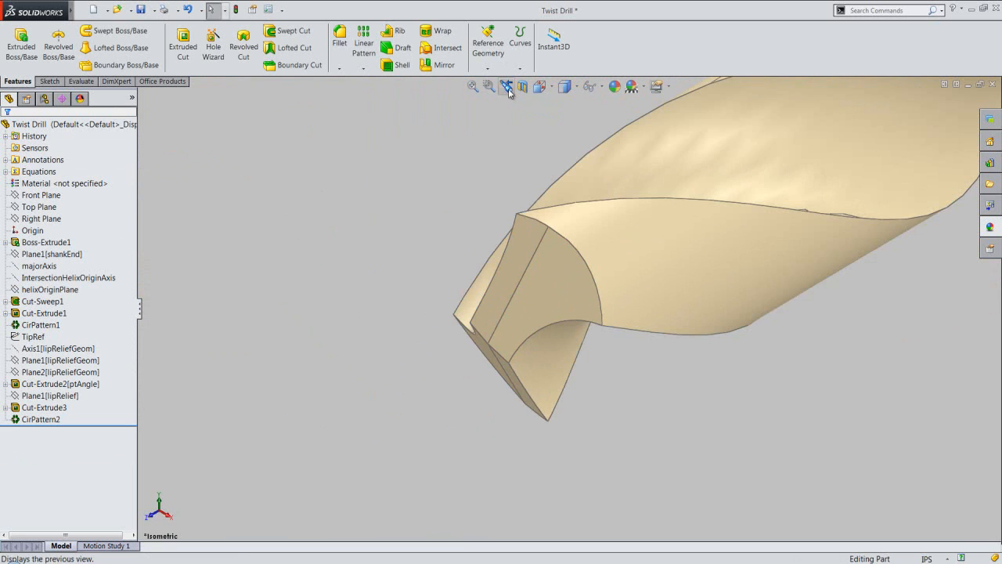
left_click(473, 86)
left_click(141, 11)
left_click(496, 242)
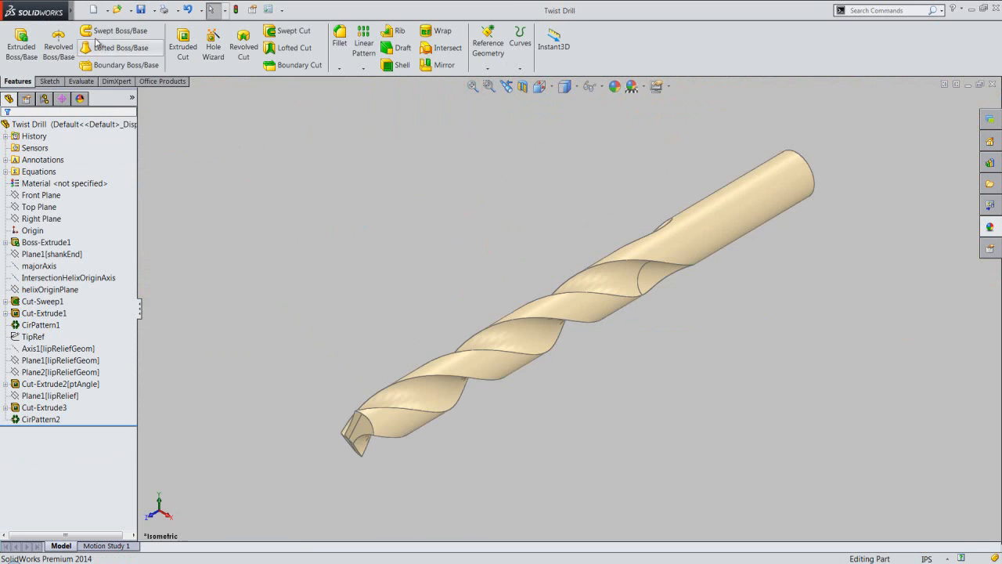
Open the part's equations and add a global variable named fluteReliefSetback
left_click(83, 10)
left_click(173, 11)
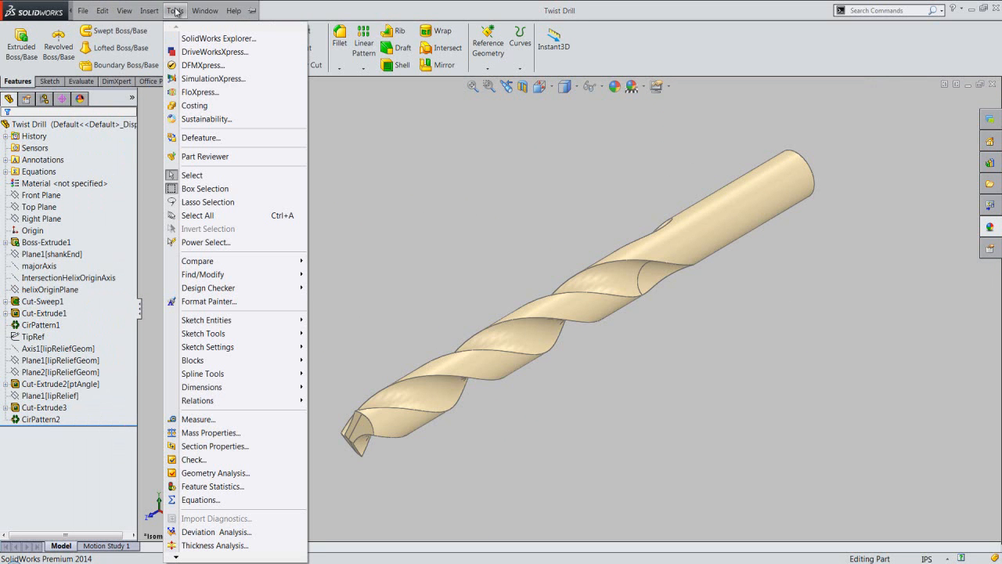
left_click(241, 503)
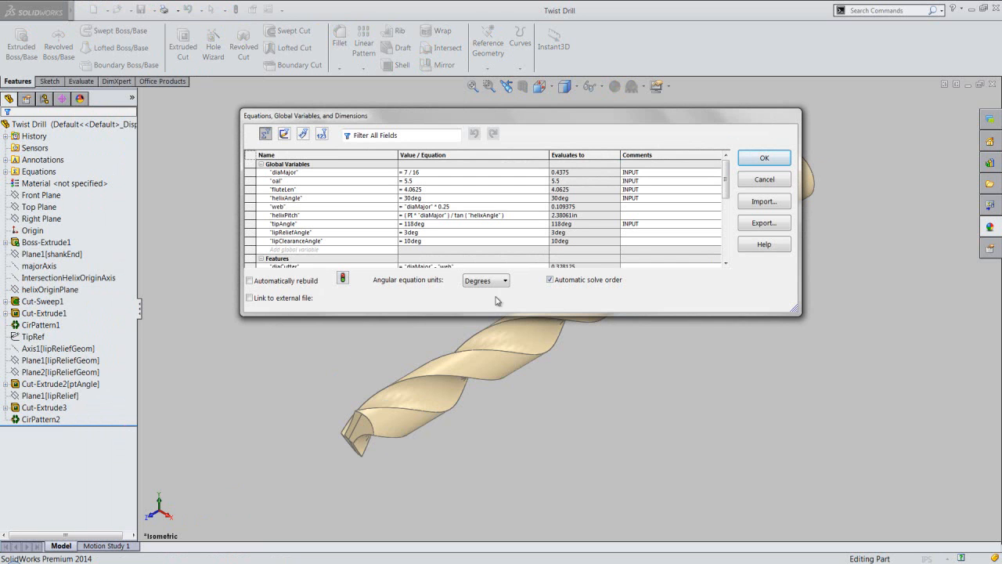
left_click_drag(729, 191, 730, 208)
left_click(319, 206)
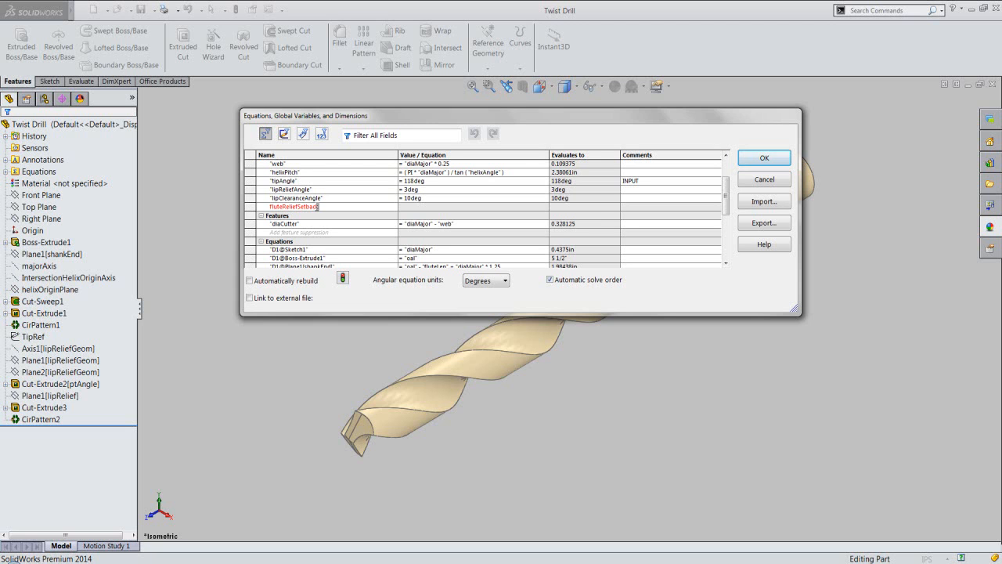
Begin the fluteReliefSetback equation with the term ("helixPitch"/2.0), followed by a minus sign
key("Tab")
type("(")
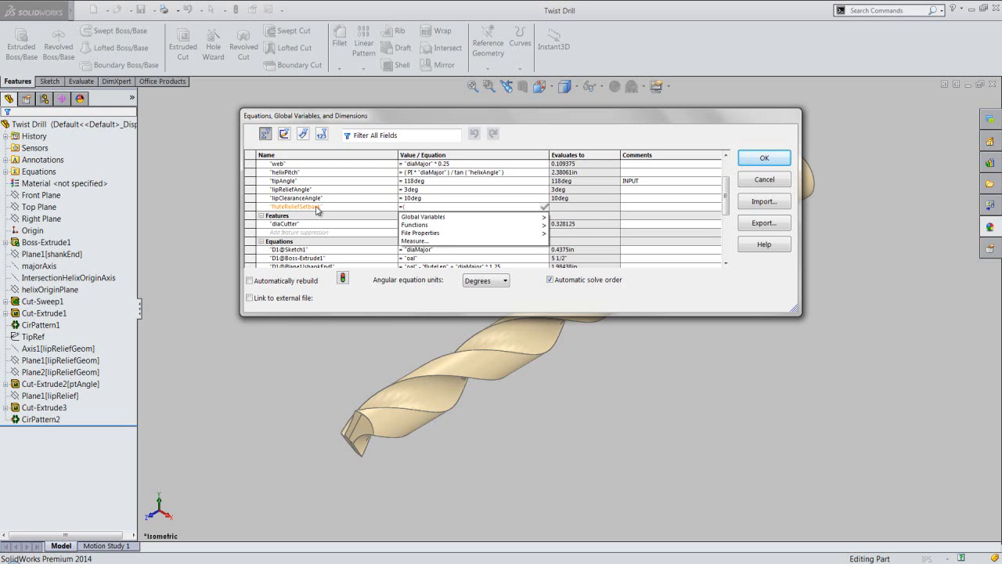
mouse_move(509, 217)
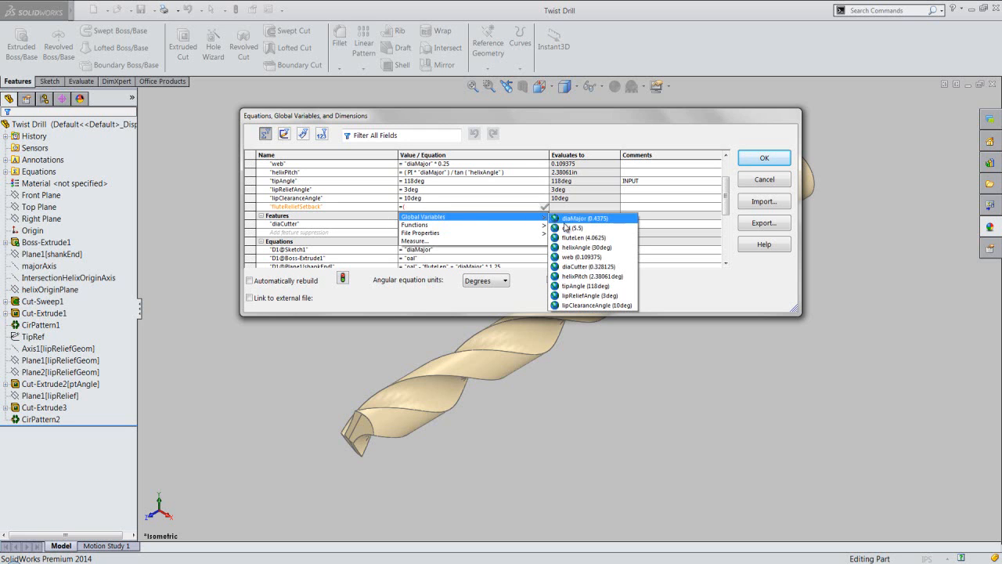
left_click(578, 276)
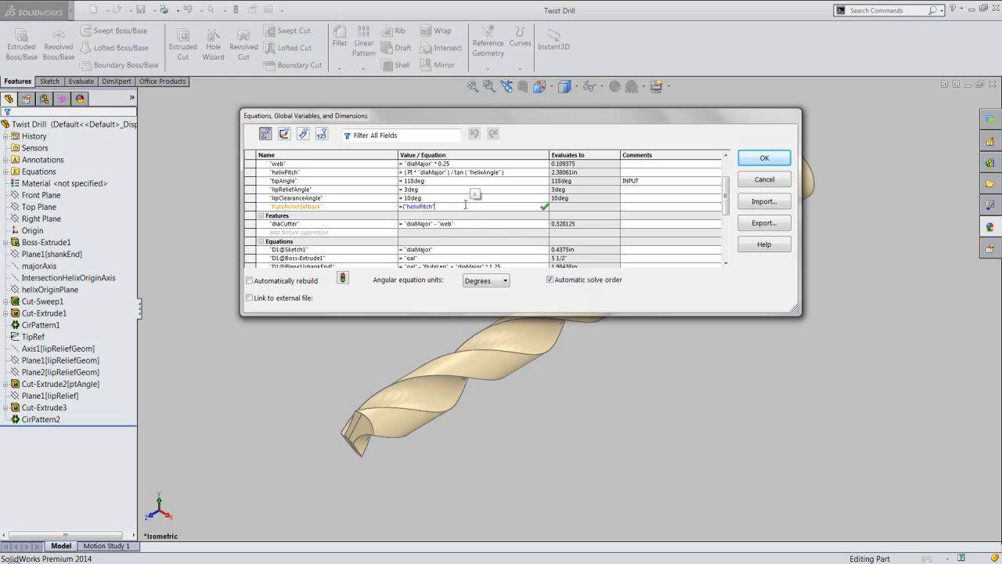
type("*")
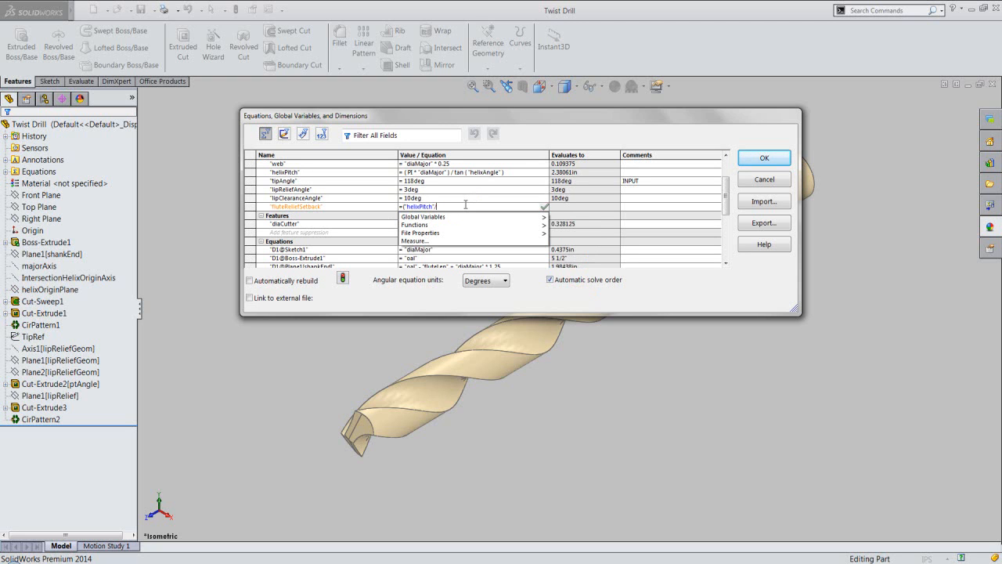
type("2")
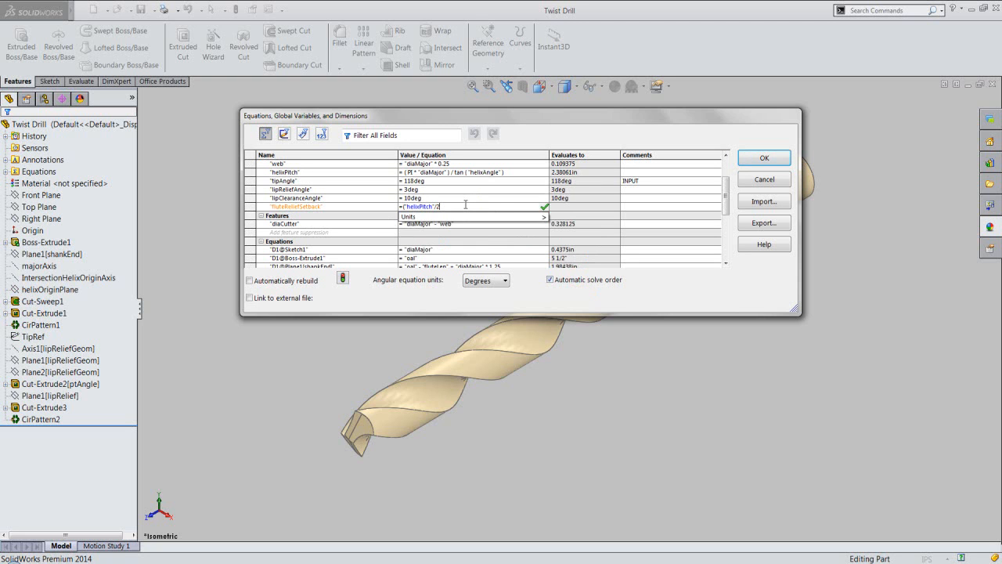
type(".0)-(")
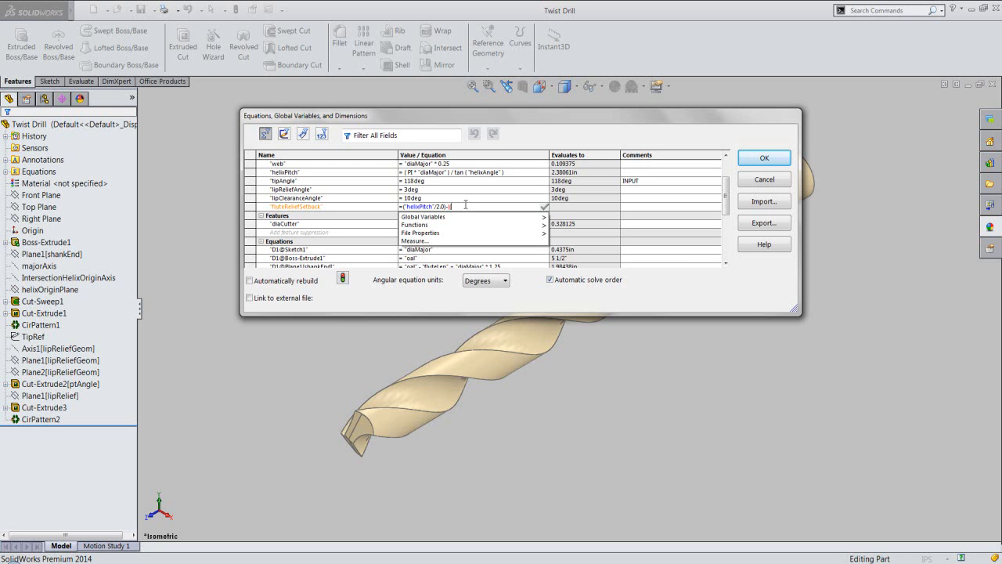
Enter (("diaCutter"/2)/cos(90-helixAngle)) as the subtracted second term of the fluteReliefSetback equation
mouse_move(490, 217)
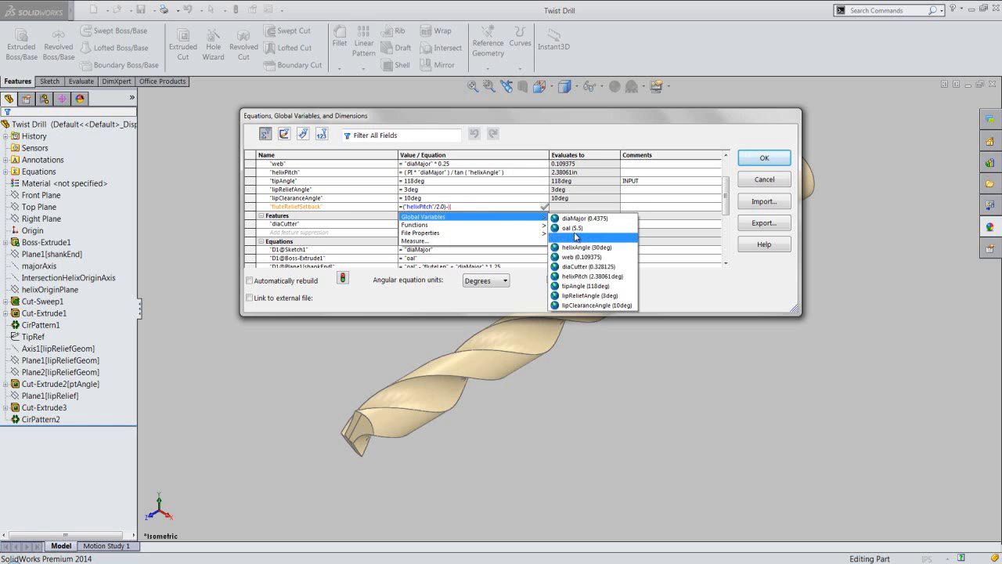
left_click(581, 266)
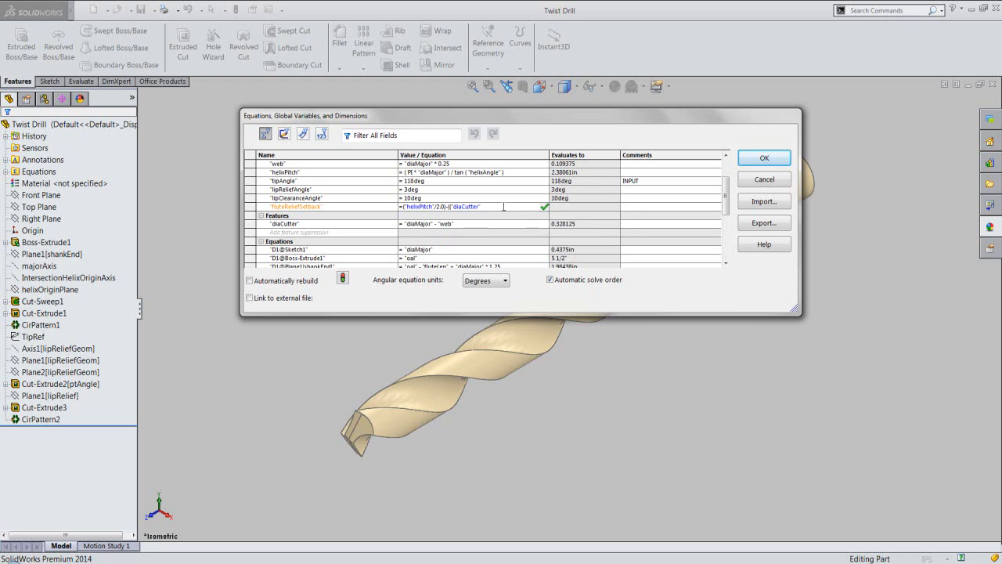
type("/2")
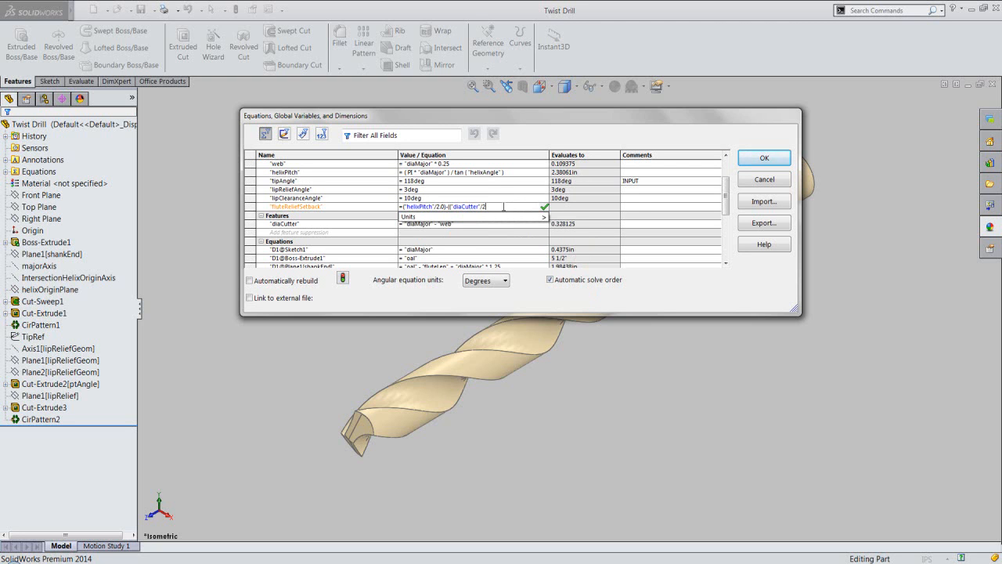
type(")")
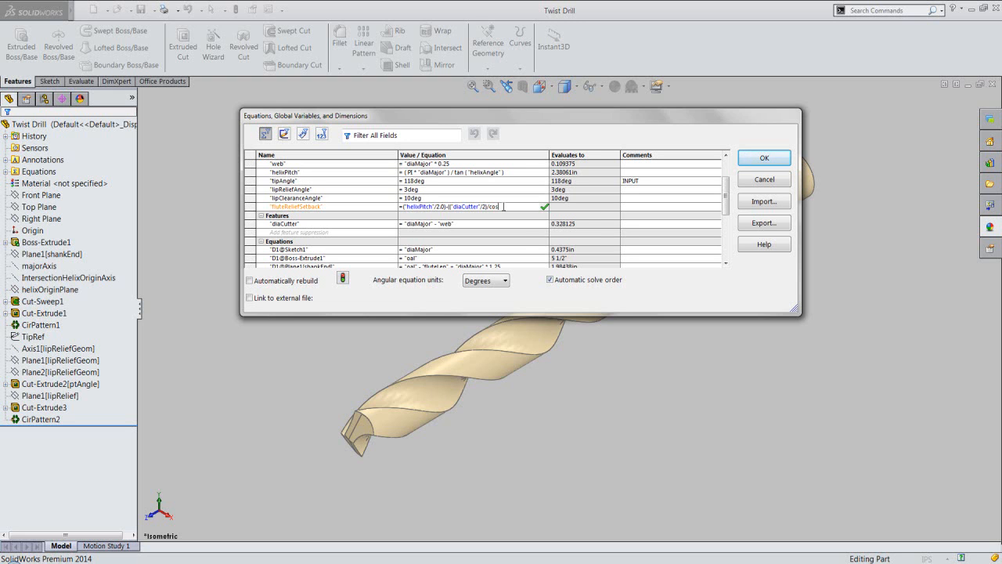
type("/cos(")
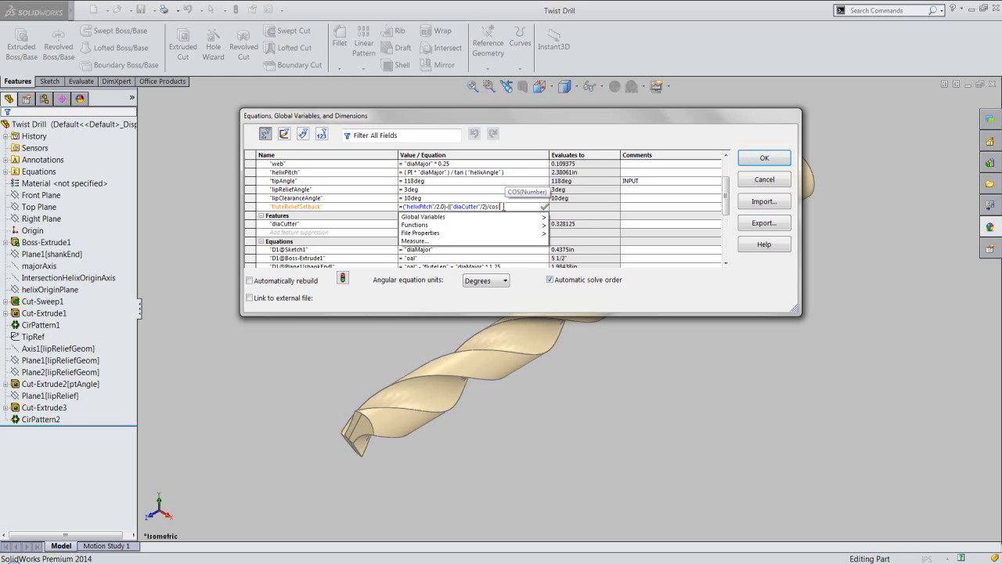
type("90")
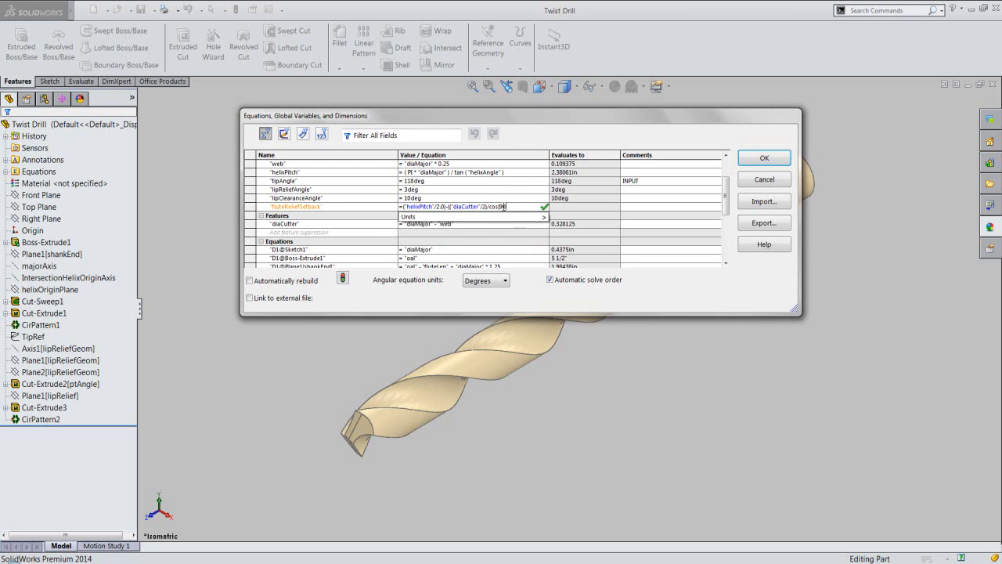
type("-heli")
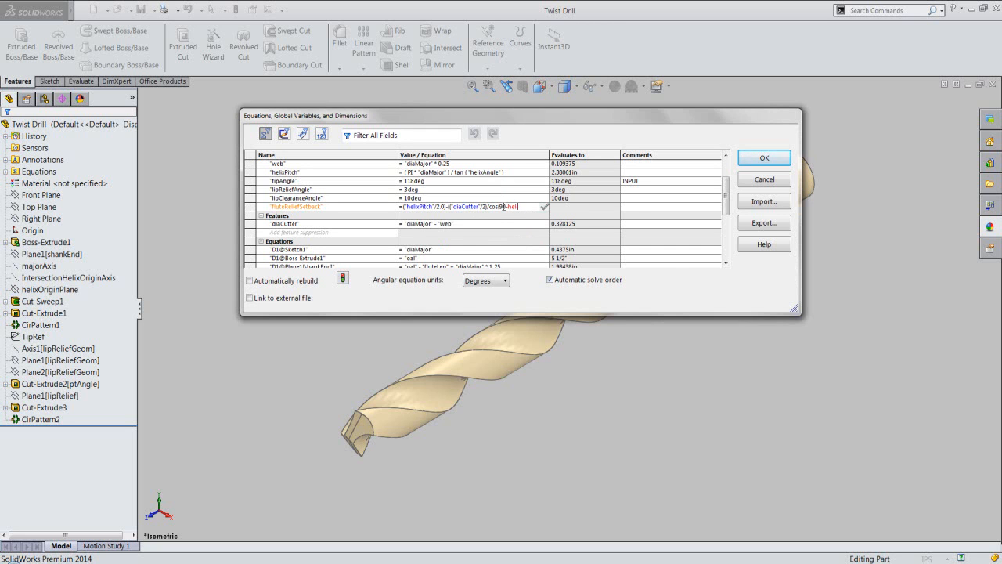
type("xAngle")
Complete the fluteReliefSetback equation by subtracting ("helixPitch"*0.030), and accept the formula
type("-")
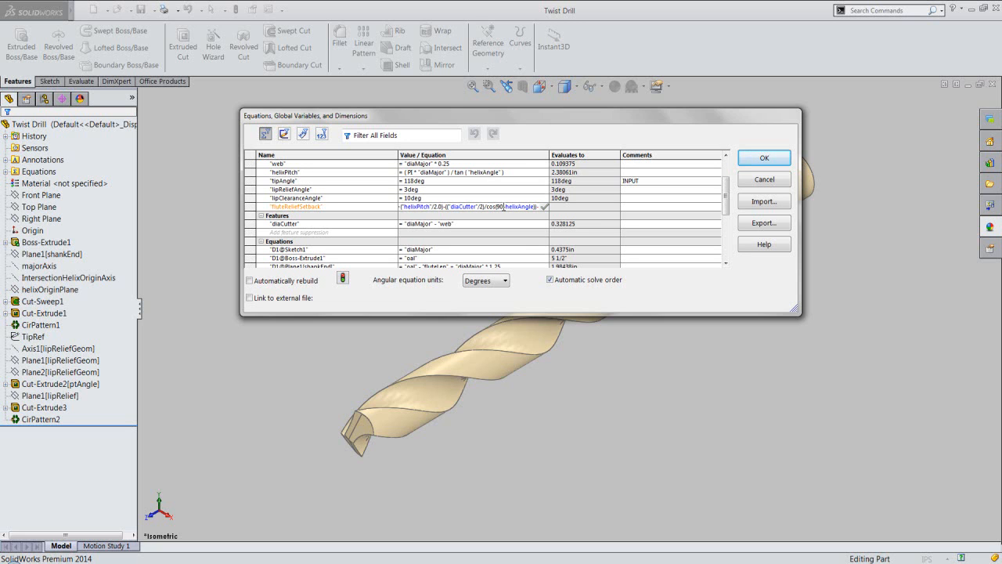
type("(")
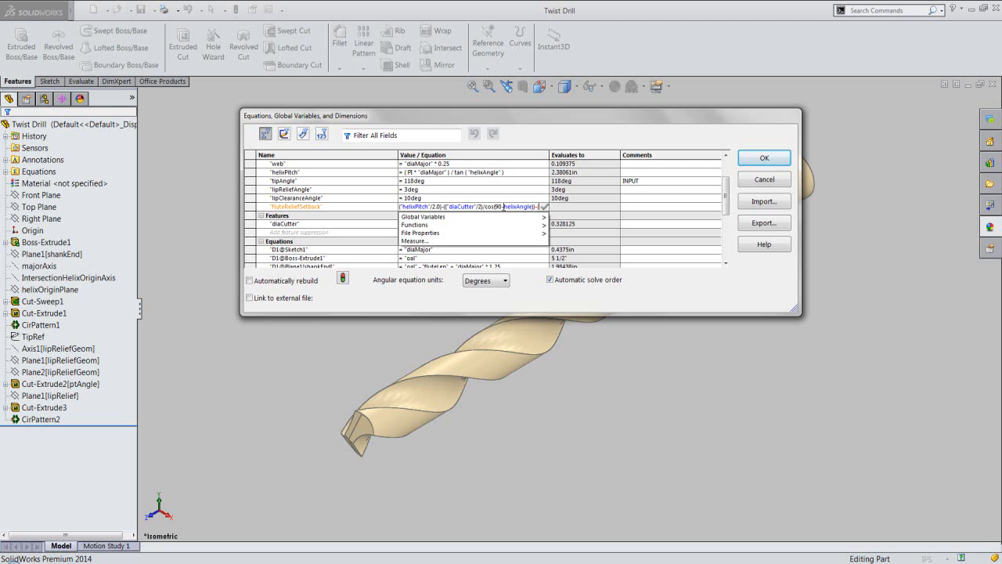
mouse_move(517, 218)
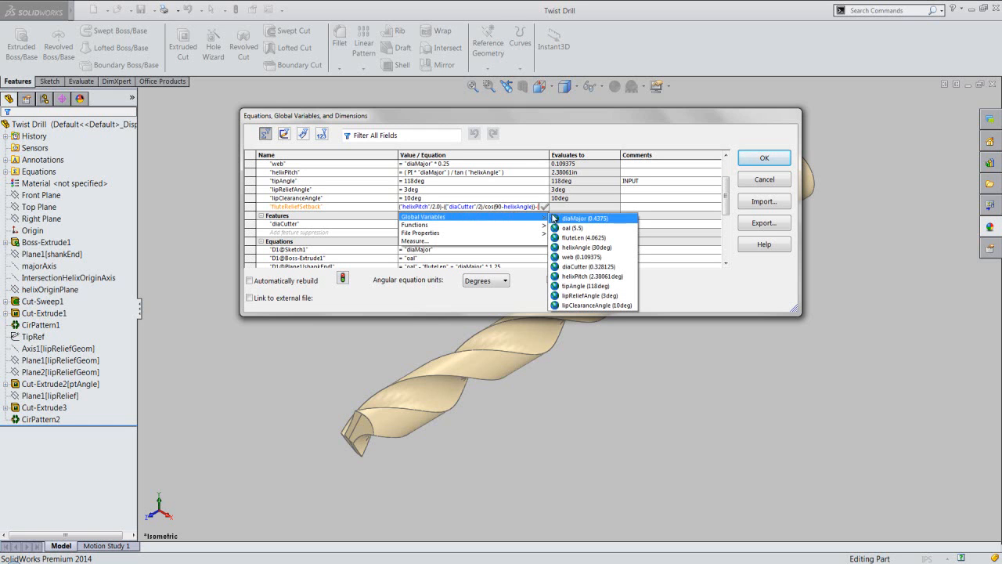
left_click(577, 276)
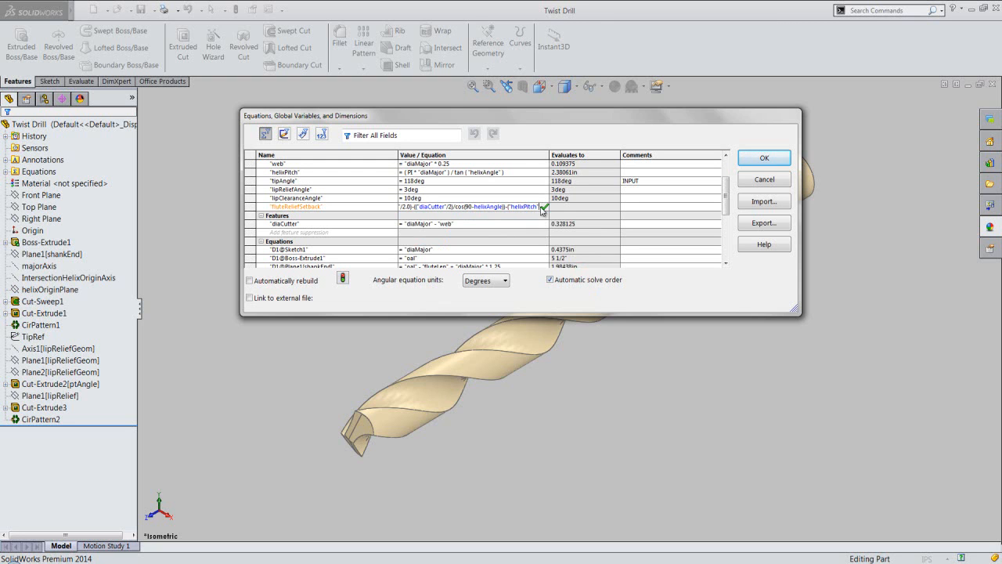
type("/")
type("0.030")
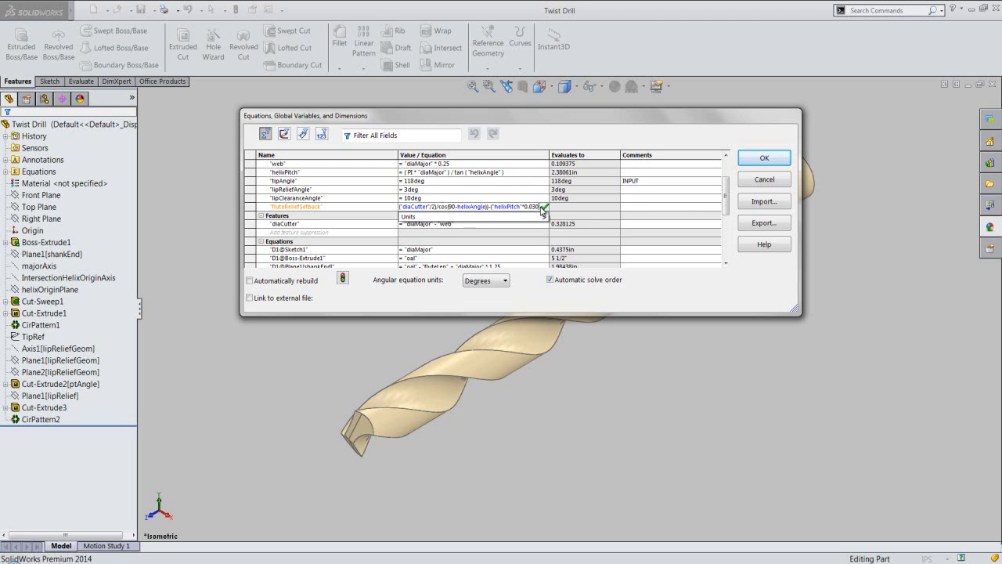
type(")")
key("Tab")
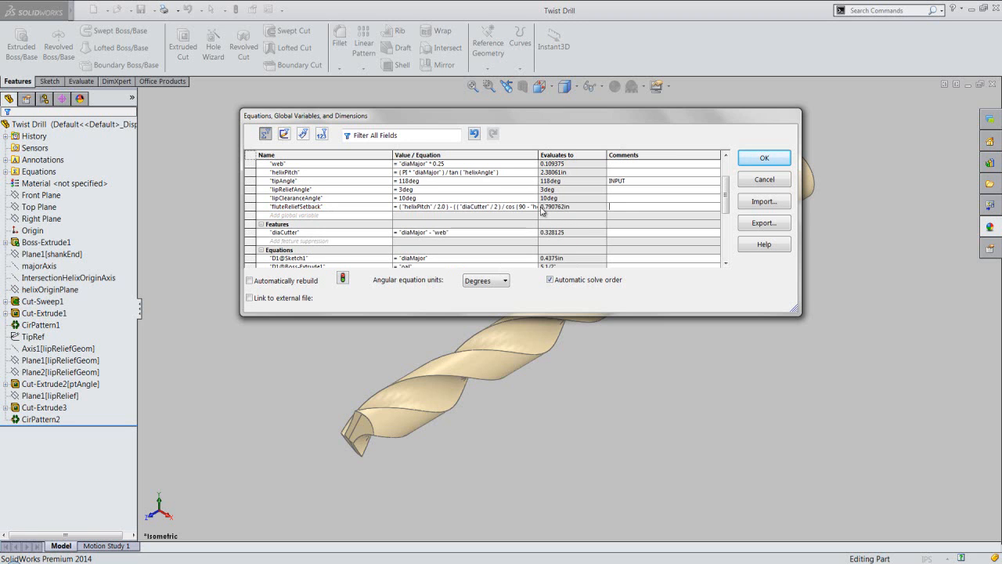
Enlarge the equations dialog and narrow its Name column so the whole fluteReliefSetback formula can be read
mouse_move(540, 210)
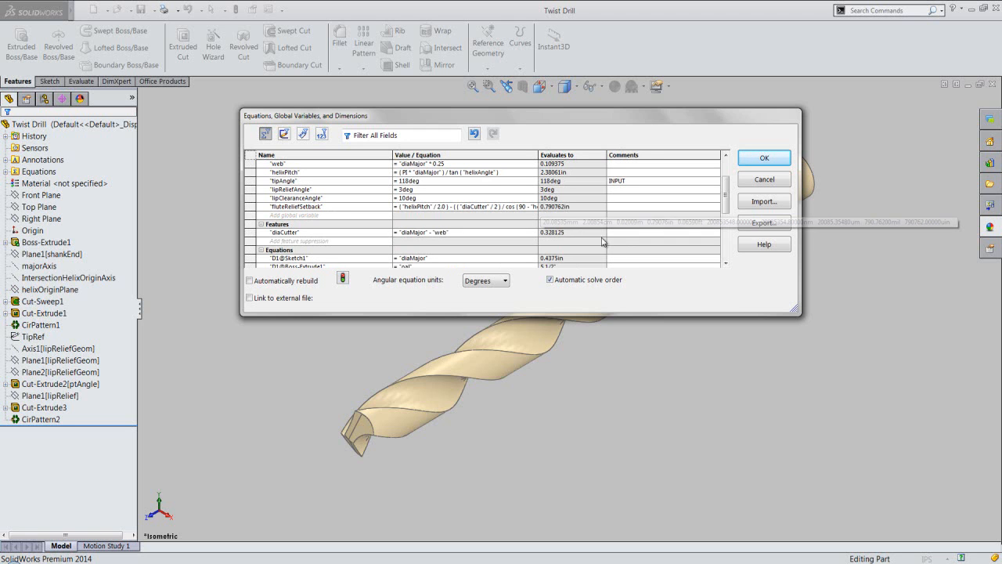
left_click_drag(796, 311, 942, 359)
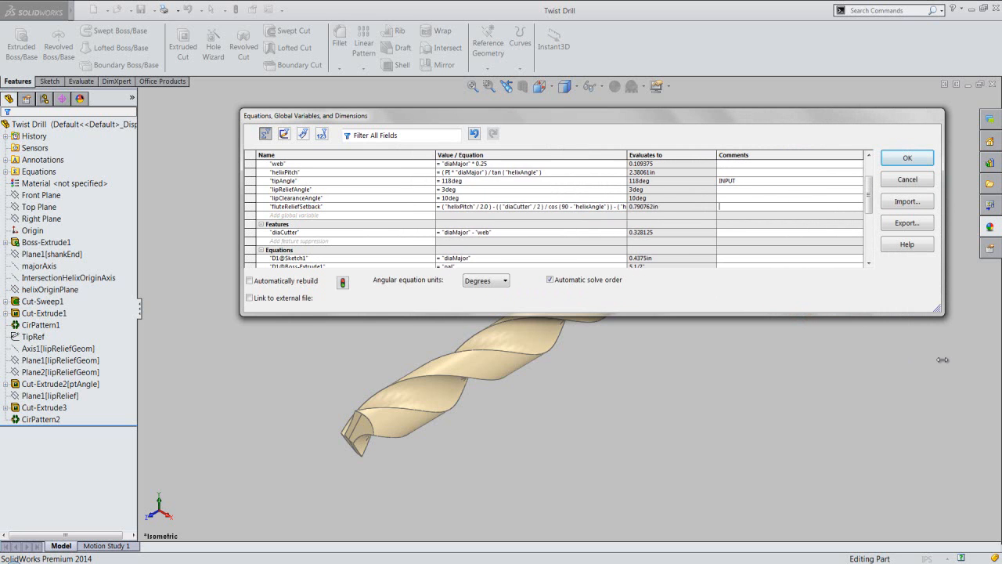
left_click_drag(938, 310, 928, 391)
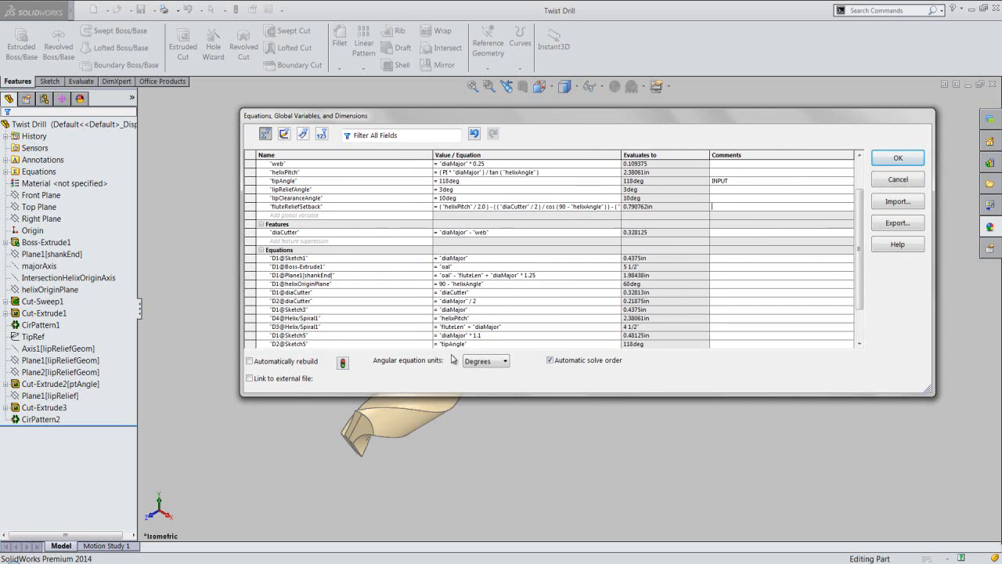
left_click_drag(239, 292, 143, 290)
left_click_drag(364, 154, 282, 156)
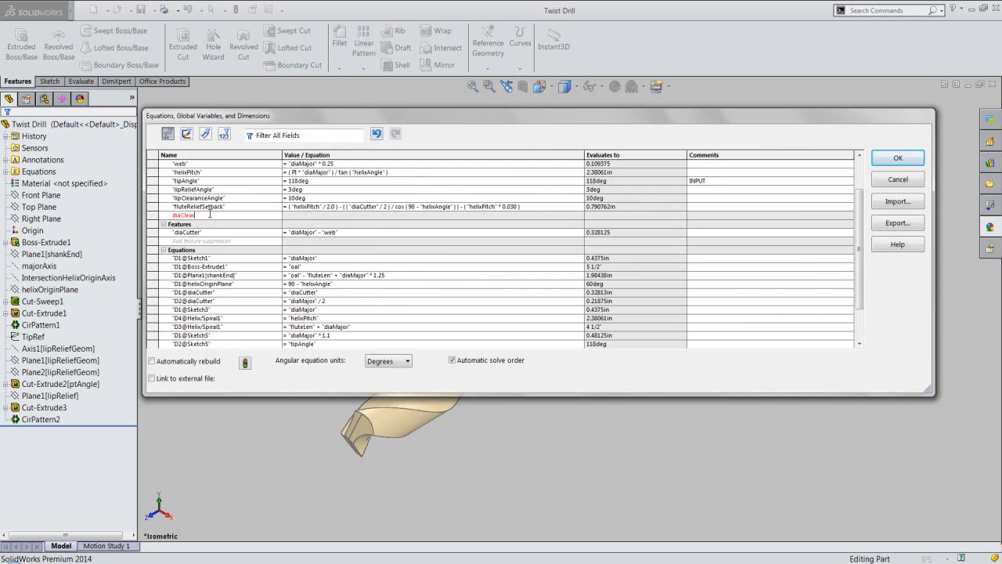
Define a global variable diaClear as "diaMajor"*0.98 with the comment NOT USED, and accept the equations
key("Tab")
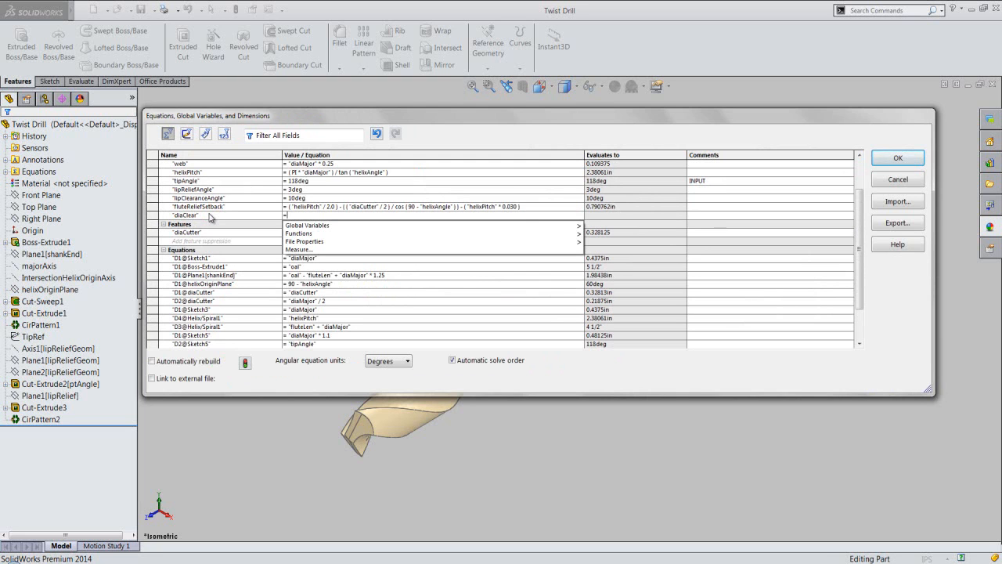
mouse_move(329, 226)
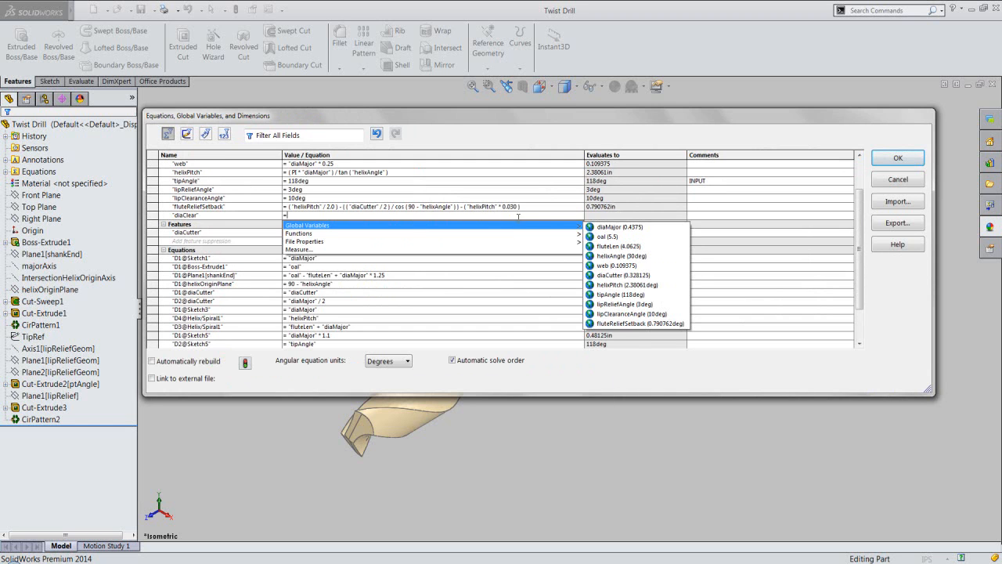
left_click(601, 226)
type("*")
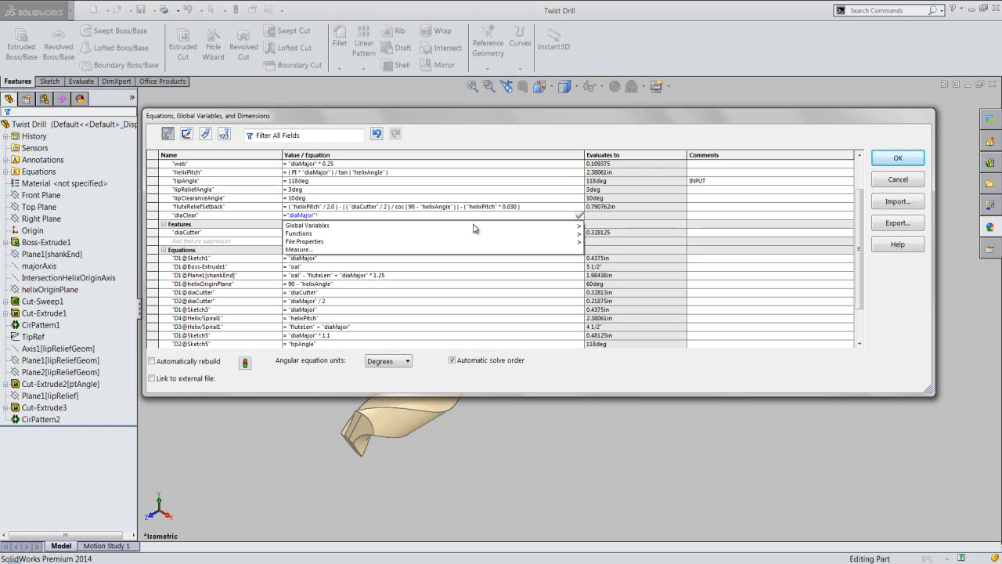
type("0.98")
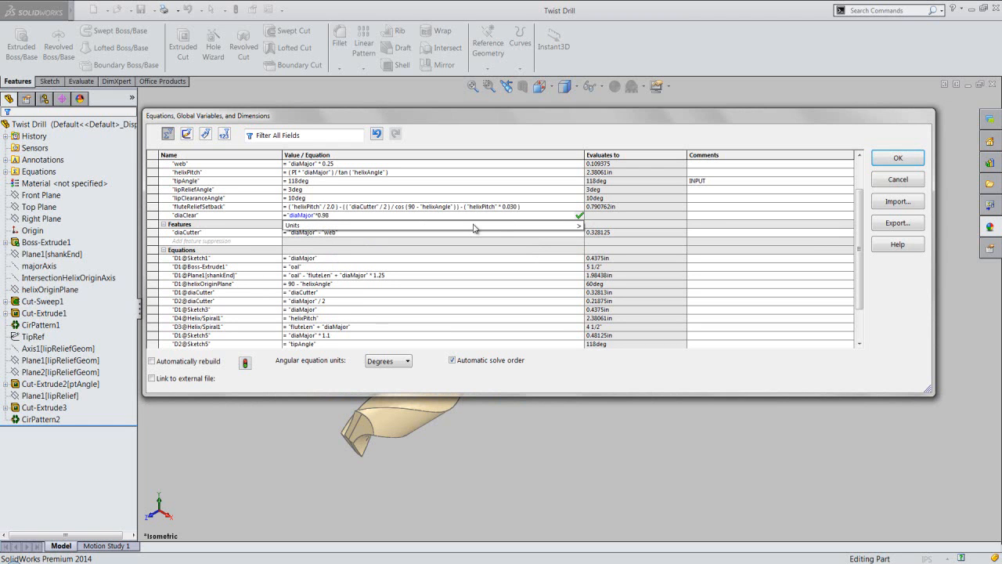
key("Return")
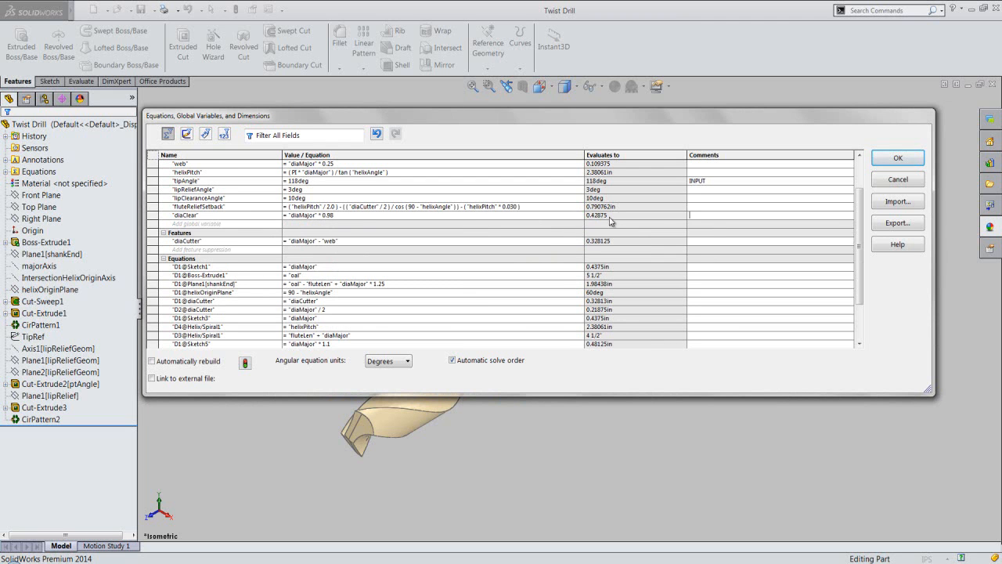
type("NOT USED")
left_click(897, 158)
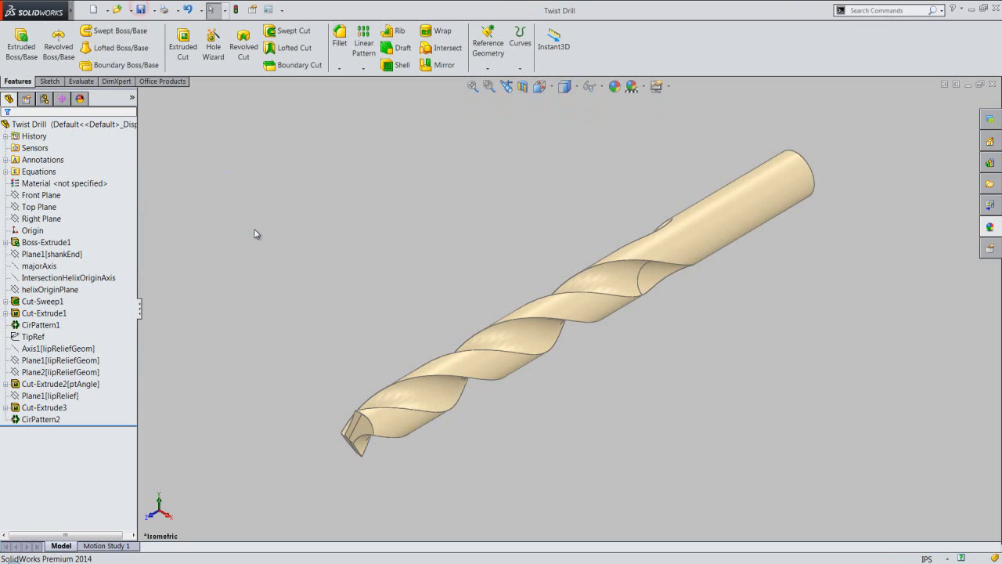
Start a sketch on the Right Plane and section the model view through that plane
left_click(366, 297)
left_click(56, 220)
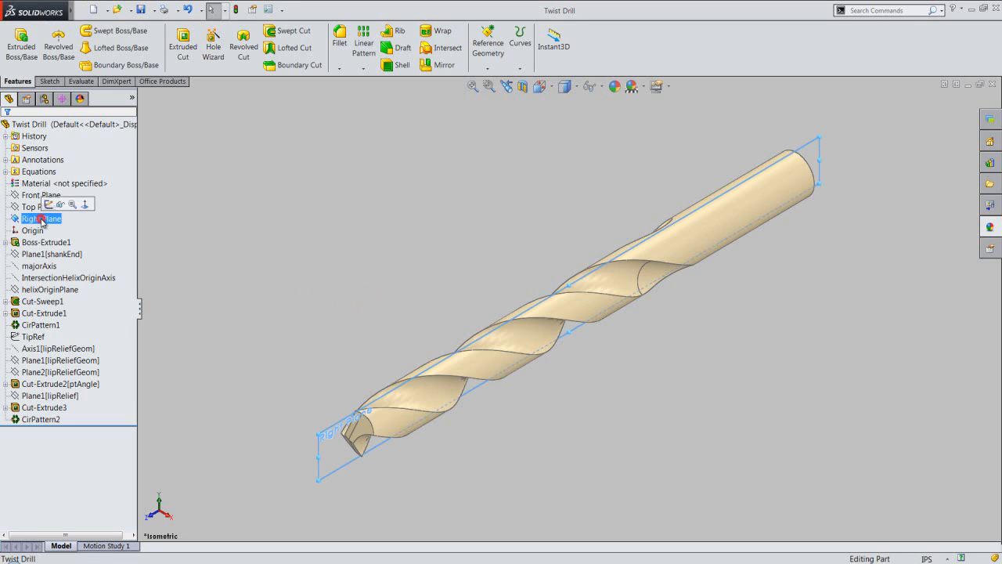
left_click(49, 205)
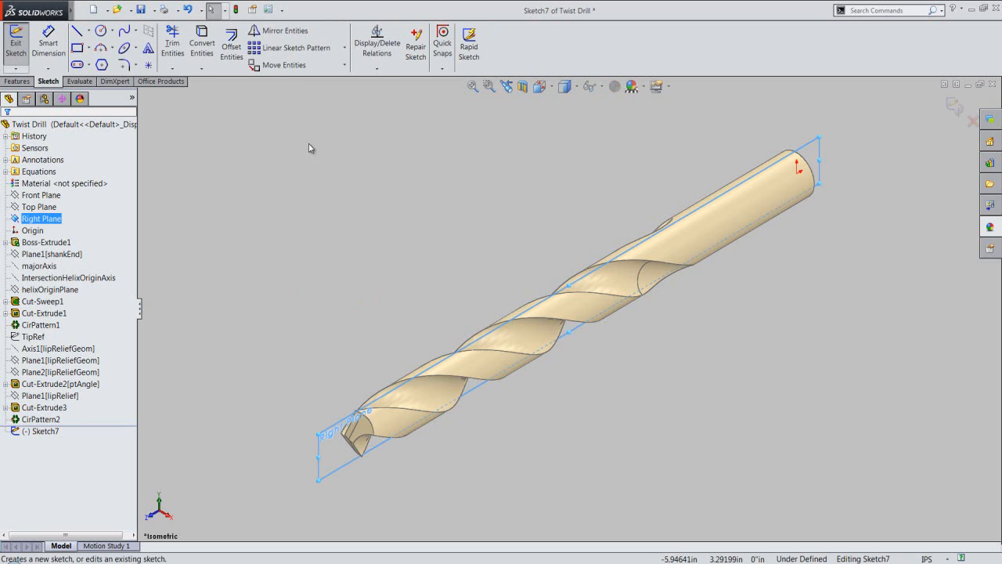
left_click(522, 86)
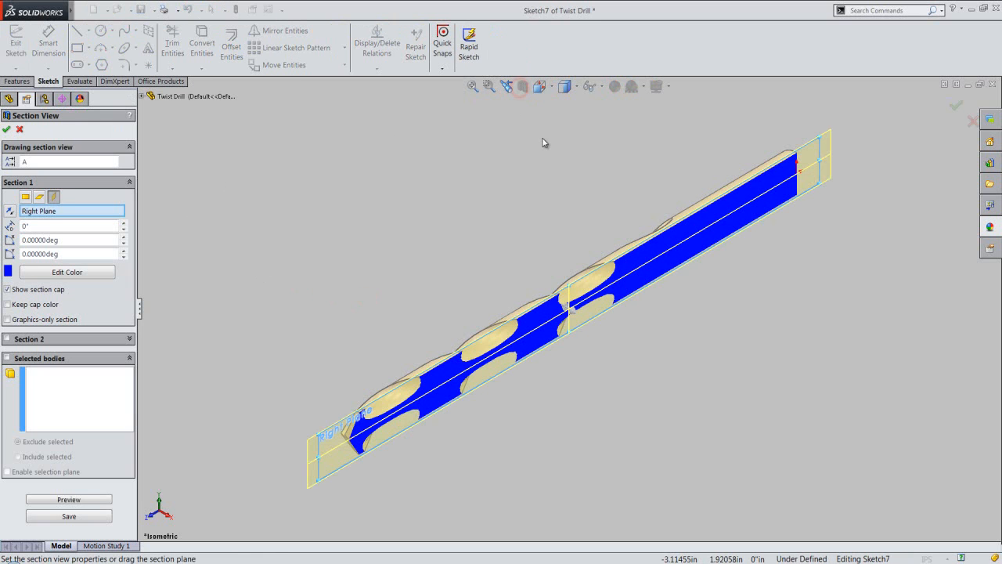
left_click(6, 131)
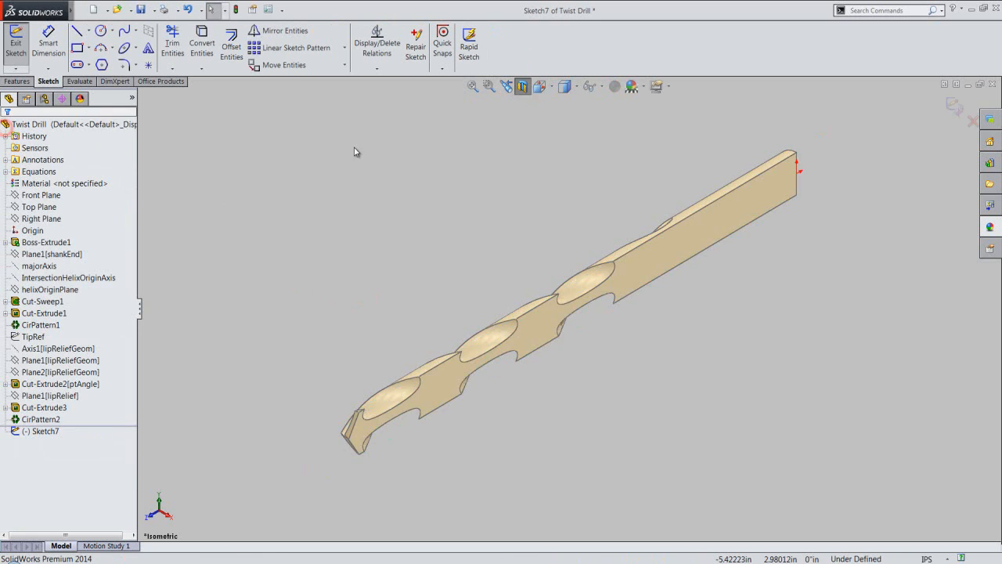
Generate intersection curves between the sketch plane and the whole drill body, working square to the sketch
left_click(542, 88)
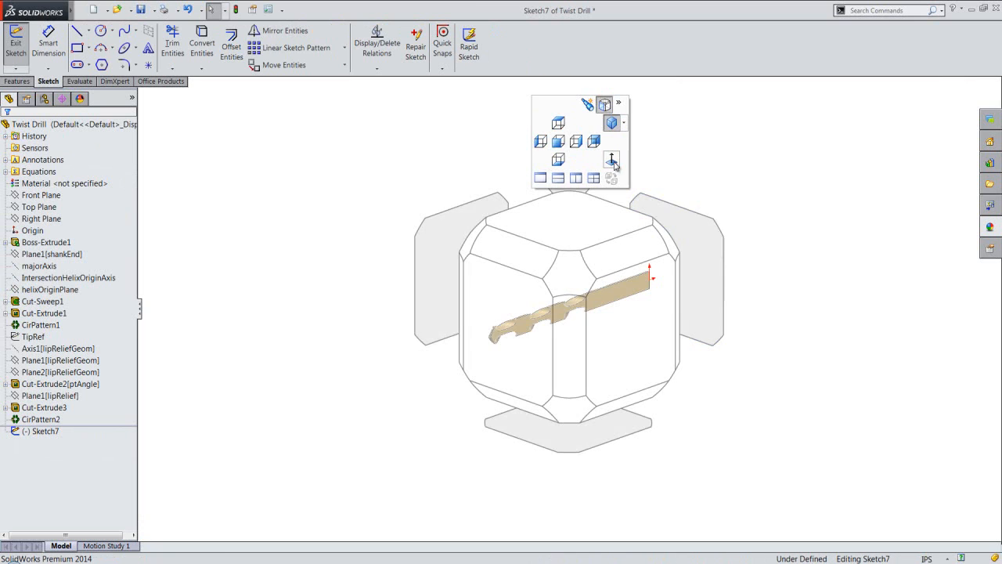
left_click(616, 164)
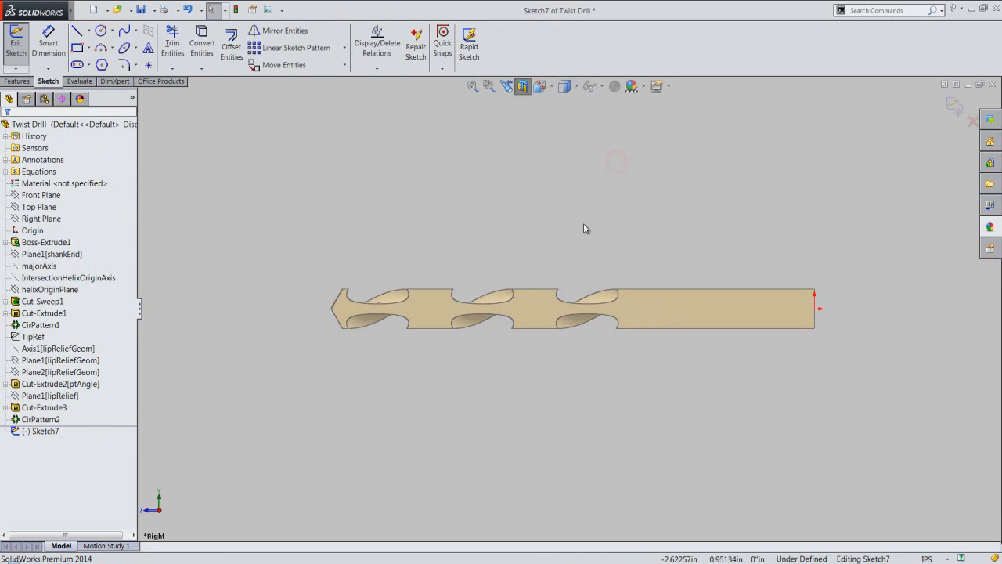
scroll(590, 239, "down", 2)
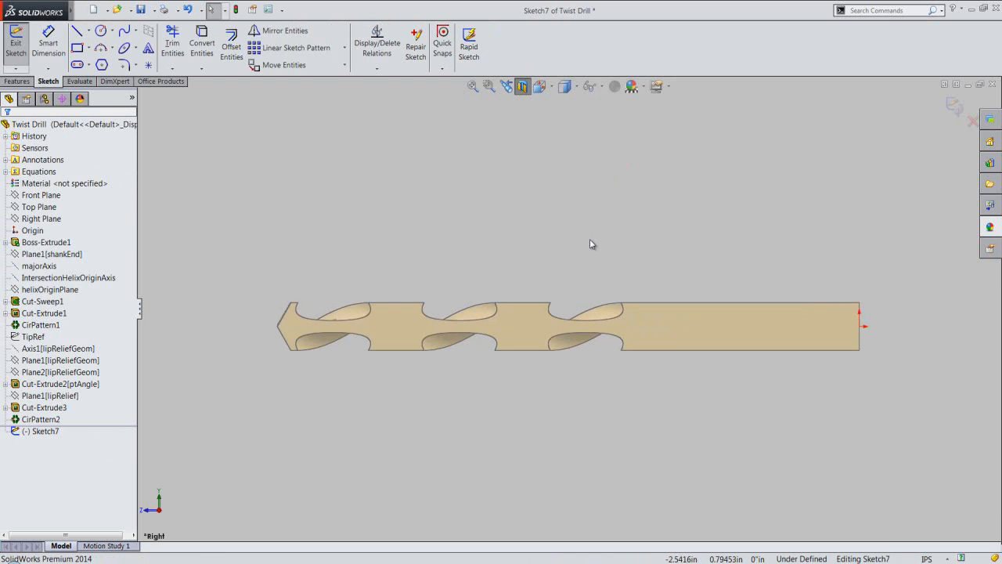
left_click(201, 68)
left_click(215, 94)
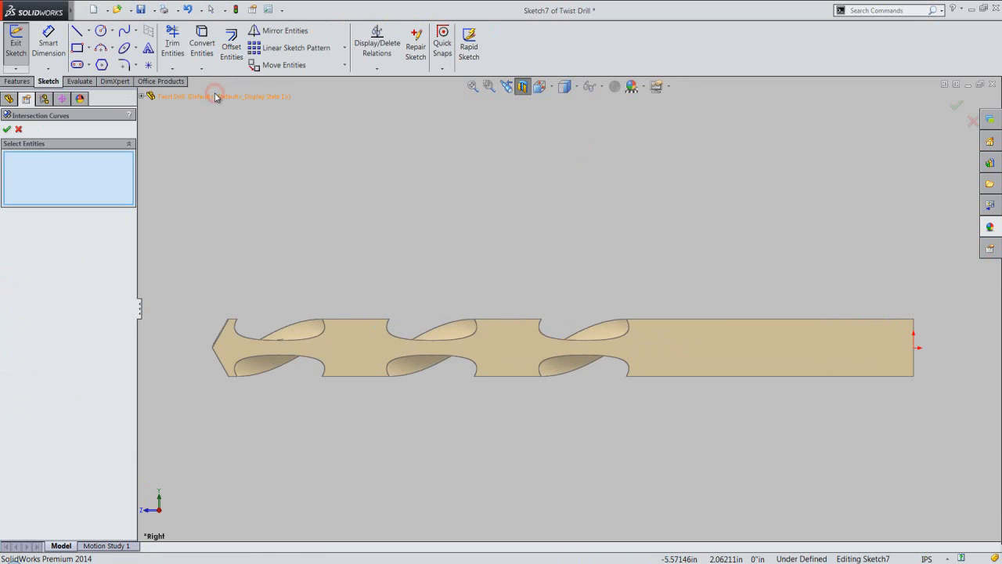
left_click(198, 98)
left_click(6, 130)
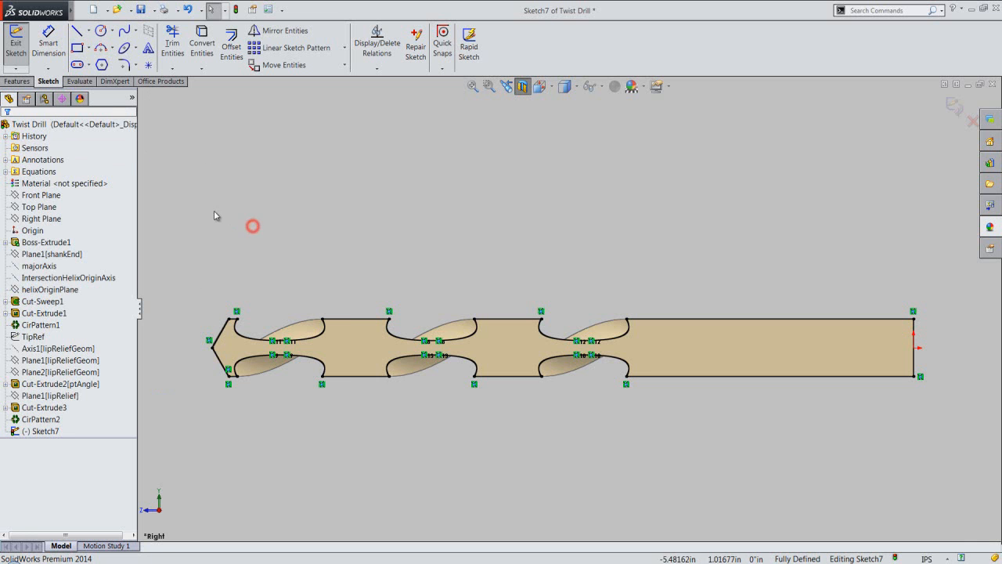
Hide the sketch relation symbols and convert all the intersection curves to construction geometry
left_click(601, 90)
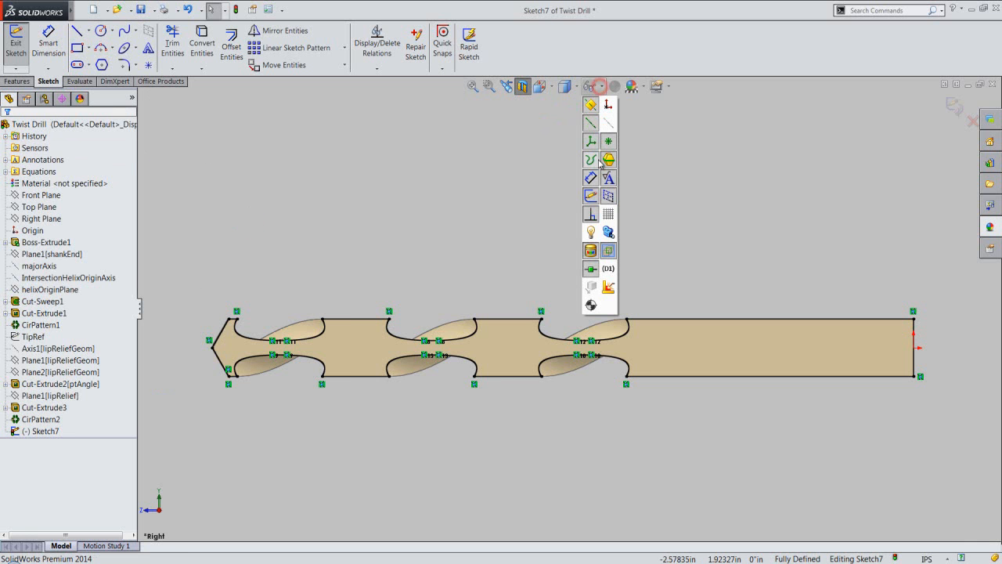
left_click(592, 216)
left_click(493, 220)
mouse_move(164, 222)
left_mouse_down()
mouse_move(437, 316)
mouse_move(942, 441)
left_mouse_up()
left_click(920, 402)
left_click(870, 424)
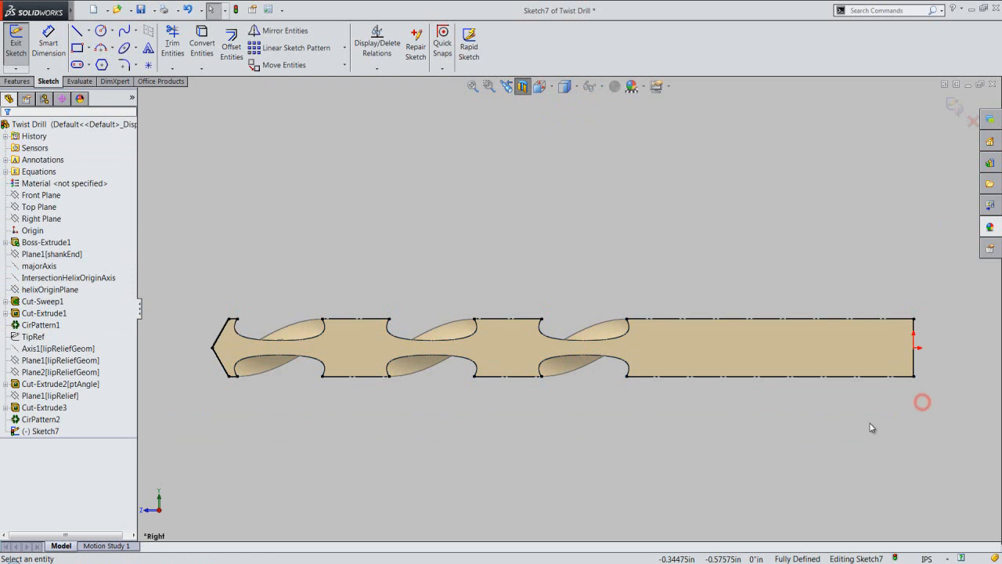
Draw a horizontal centerline from the origin at the shank end to the drill tip
left_click(87, 30)
left_click(98, 59)
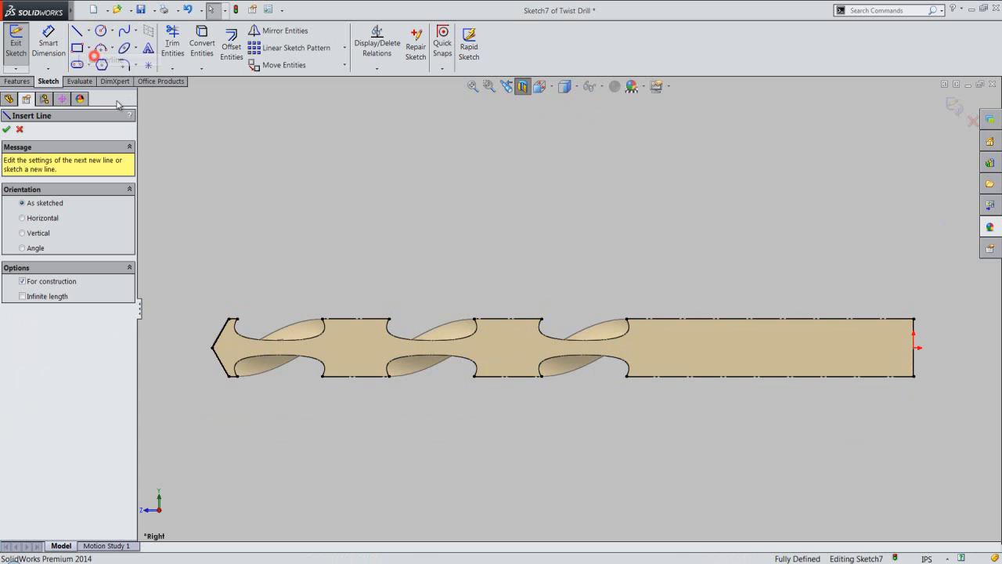
left_click(914, 347)
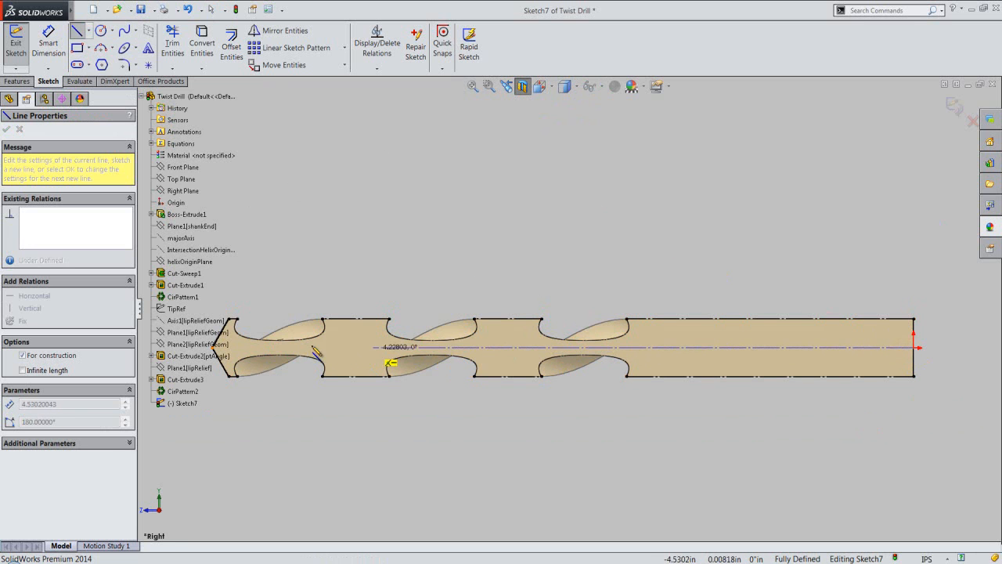
scroll(313, 355, "up", 1)
scroll(313, 356, "up", 1)
scroll(329, 344, "down", 3)
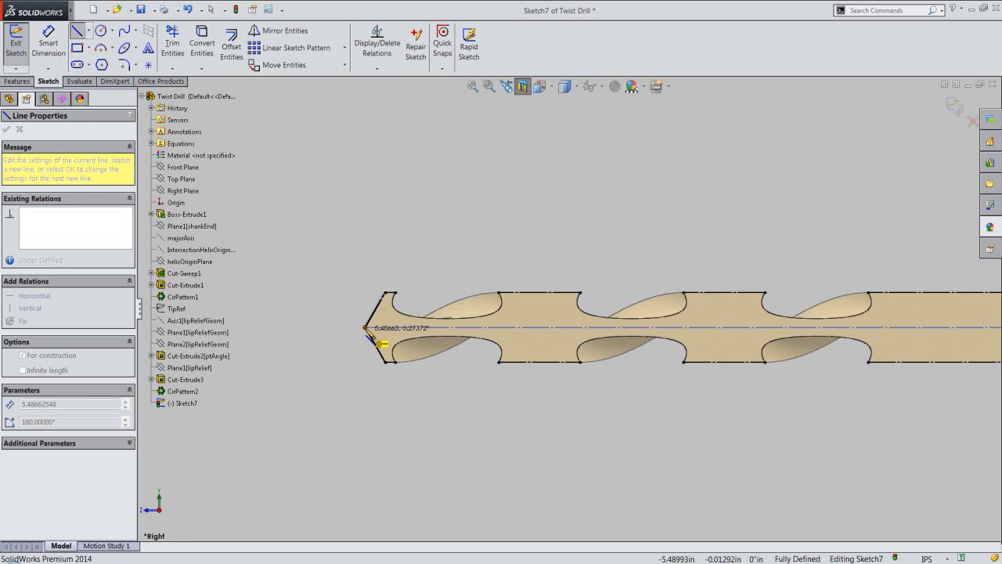
left_click(365, 328)
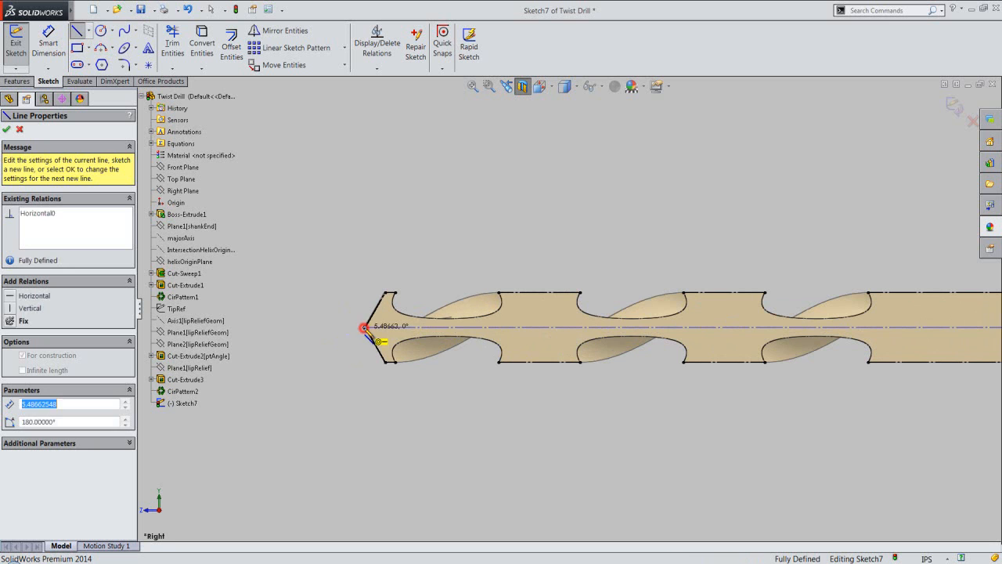
double_click(277, 237)
left_click(7, 129)
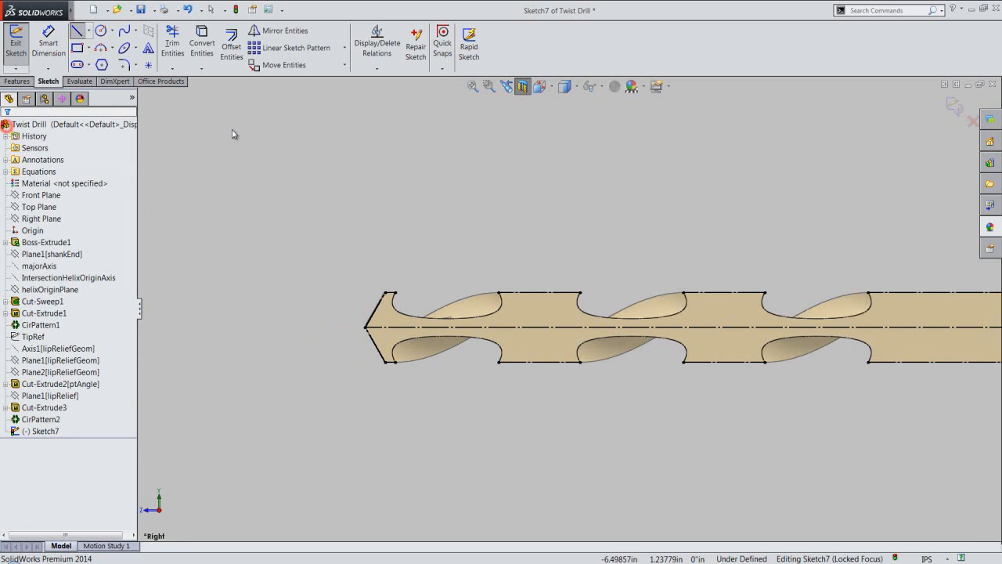
Sketch a vertical line about 1.08 in long crossing the shank, between the last flute and the shank end
left_click(472, 86)
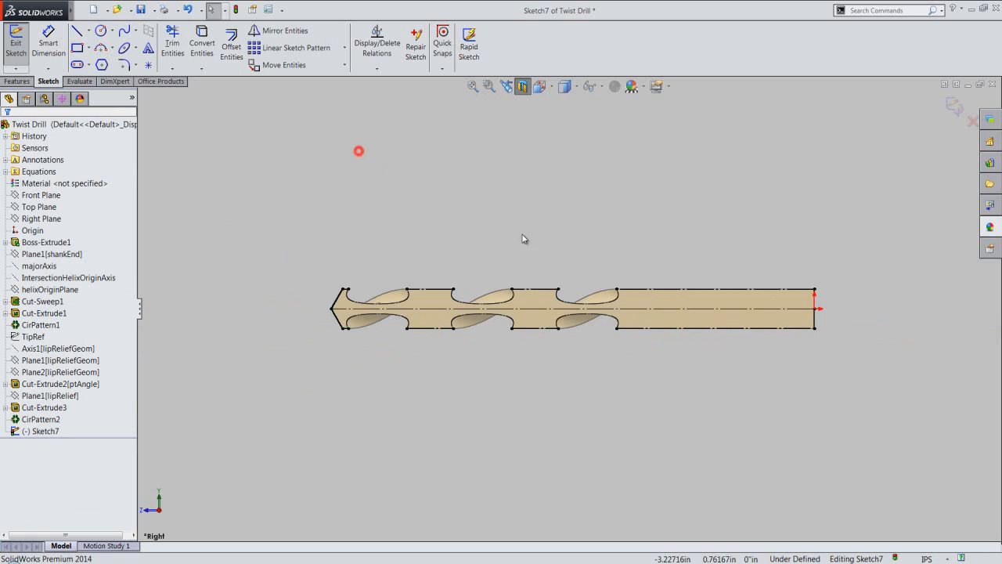
scroll(562, 248, "down", 2)
right_click(600, 180)
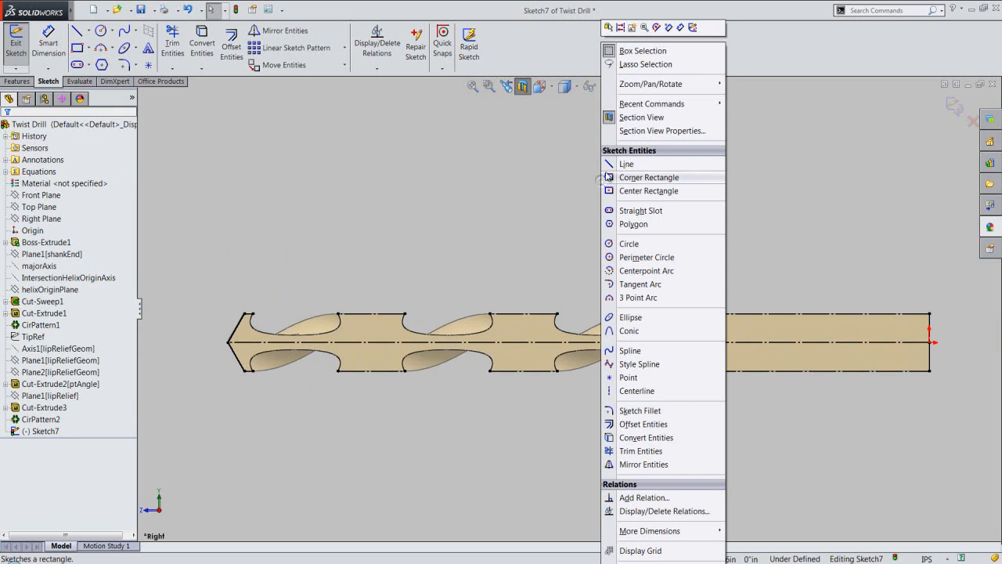
left_click(626, 164)
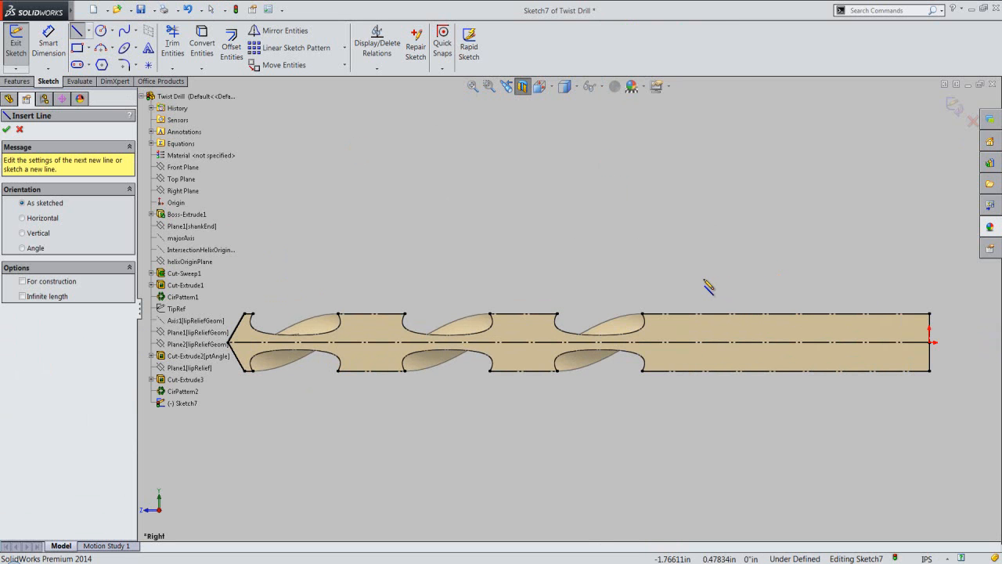
left_click_drag(704, 279, 705, 423)
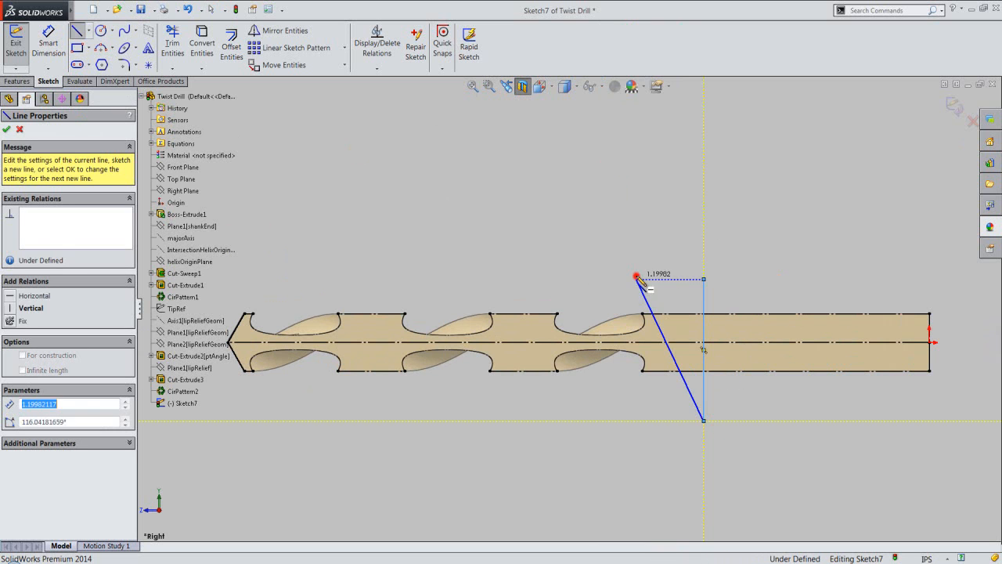
key("Escape")
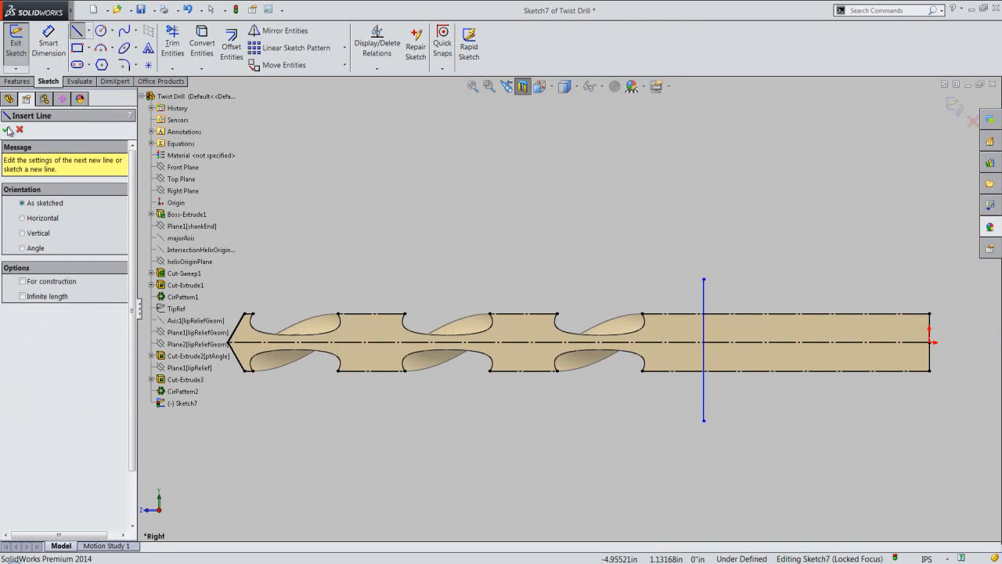
left_click(7, 130)
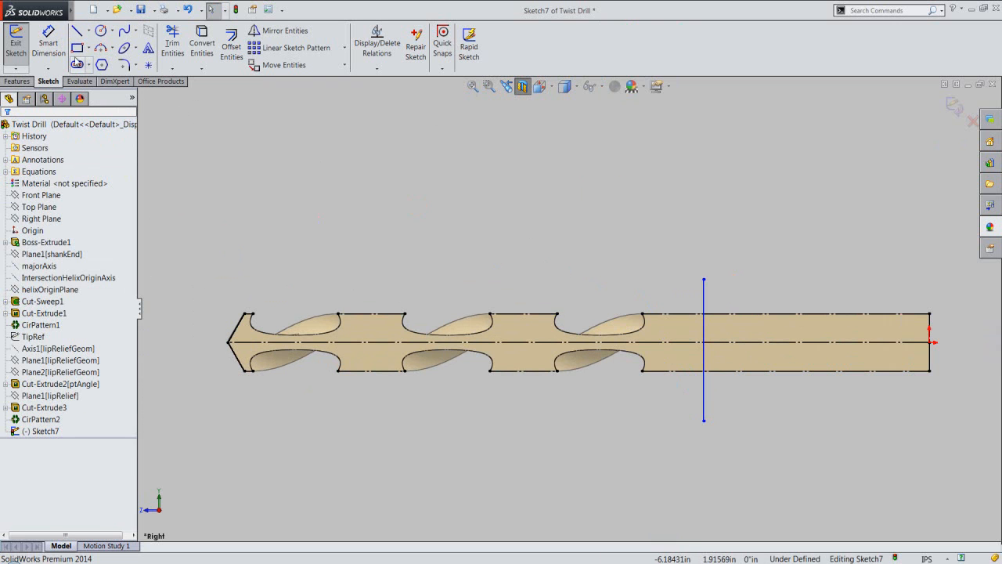
Dimension the vertical line's distance from the shank end and turn the line into construction geometry
left_click(49, 43)
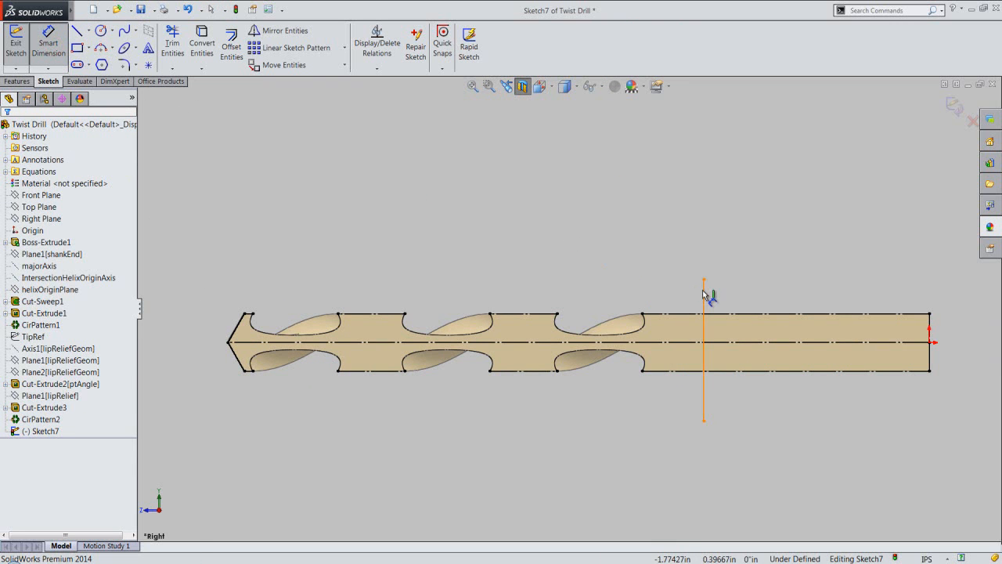
left_click(703, 295)
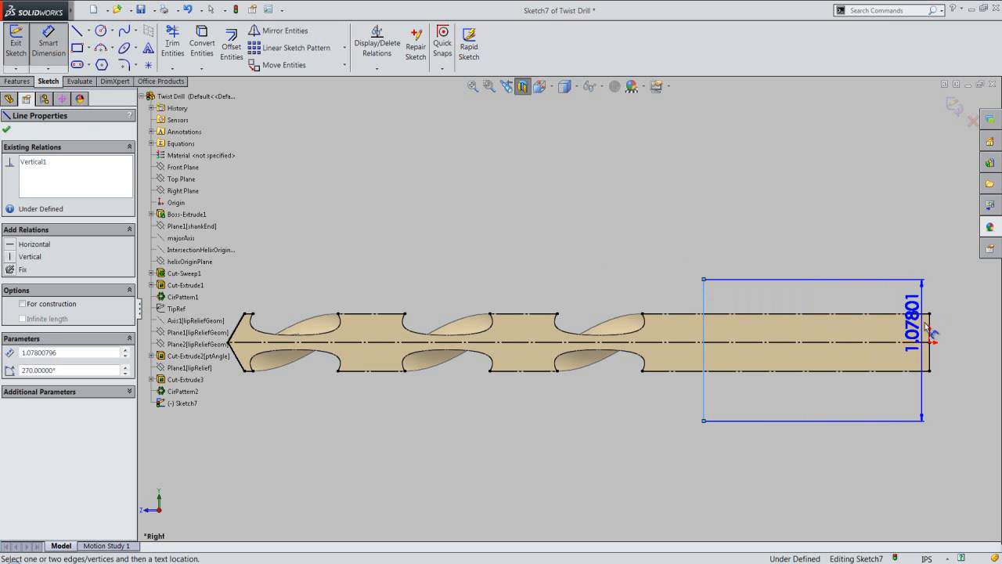
left_click(928, 329)
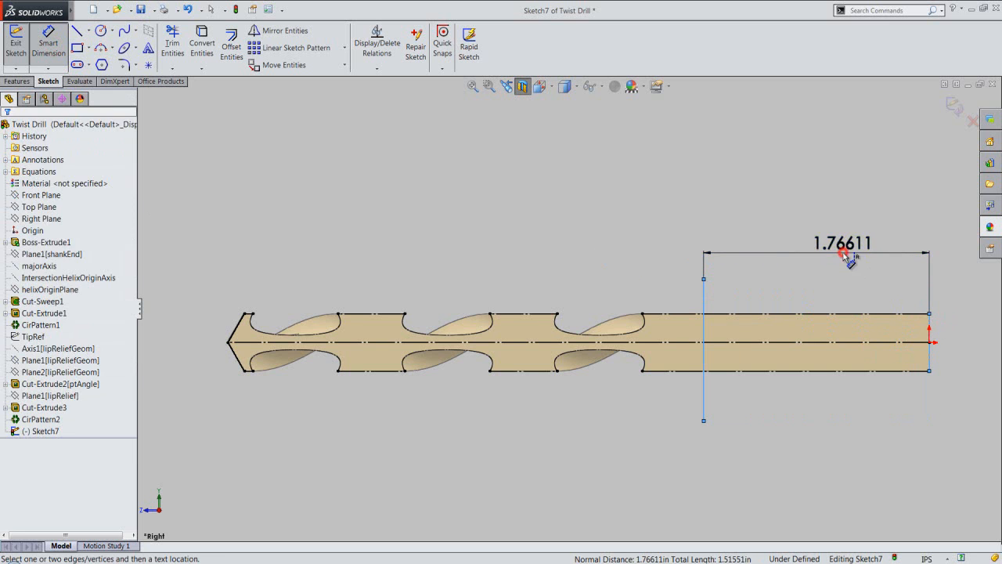
left_click(844, 255)
left_click(787, 244)
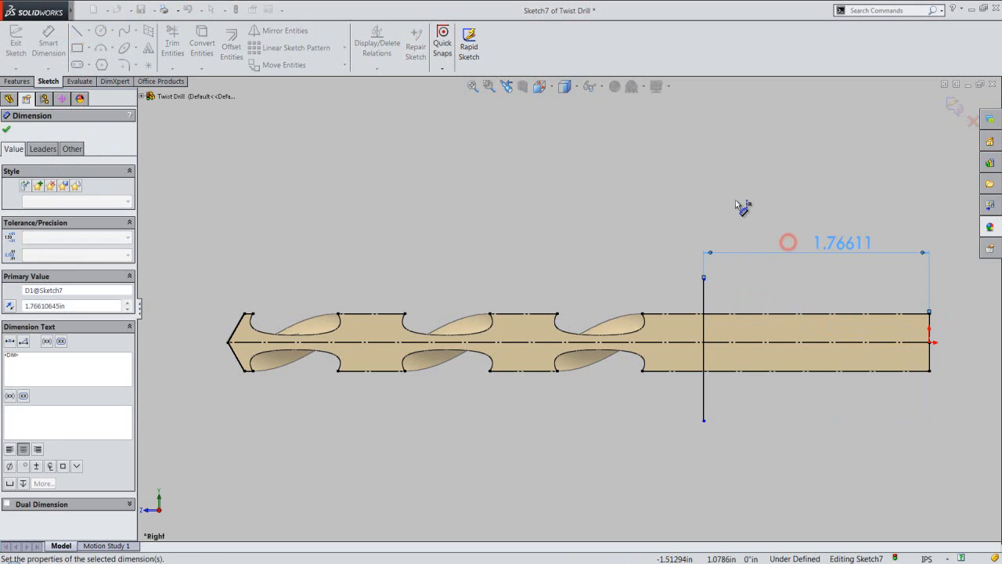
right_click(213, 147)
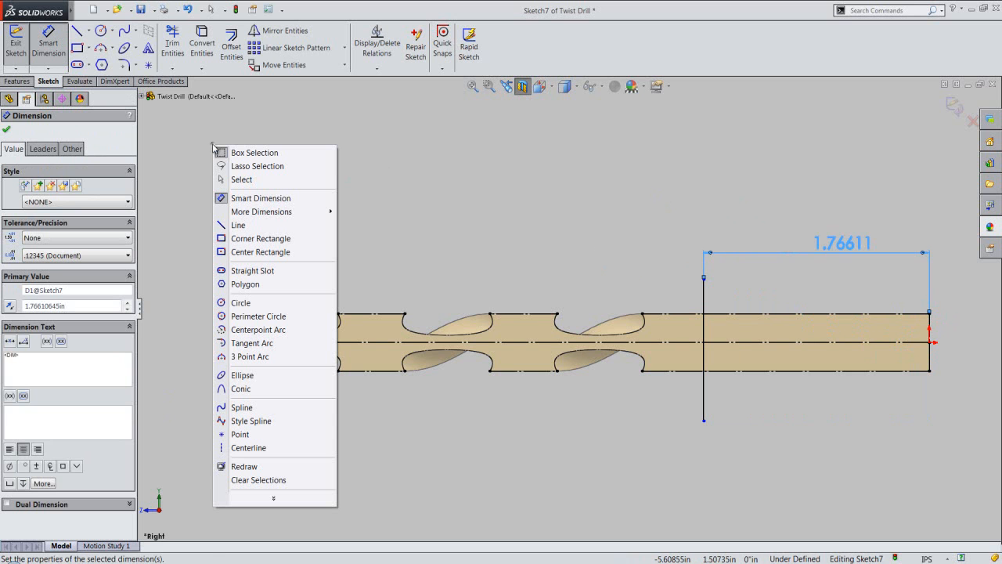
left_click(259, 181)
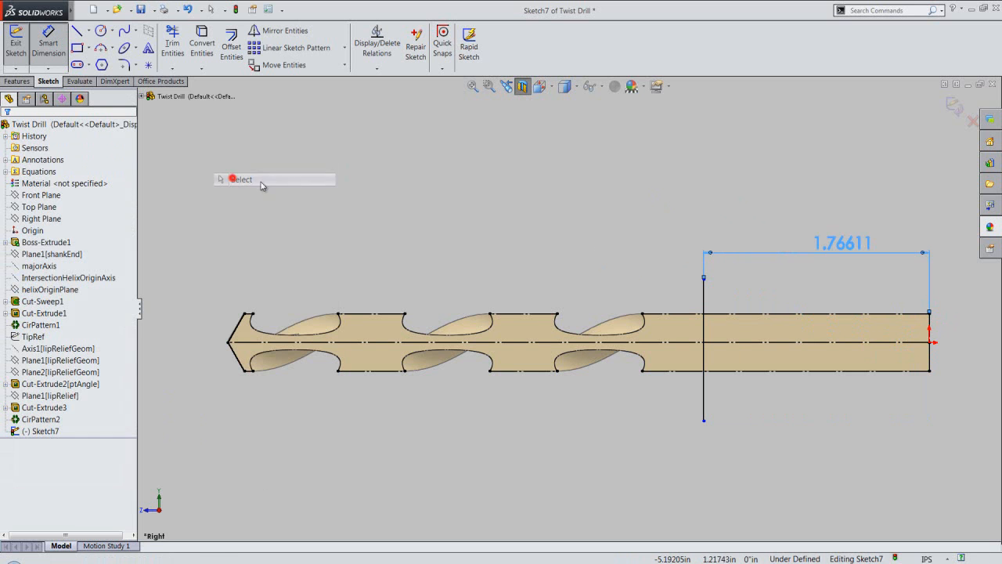
left_click(706, 297)
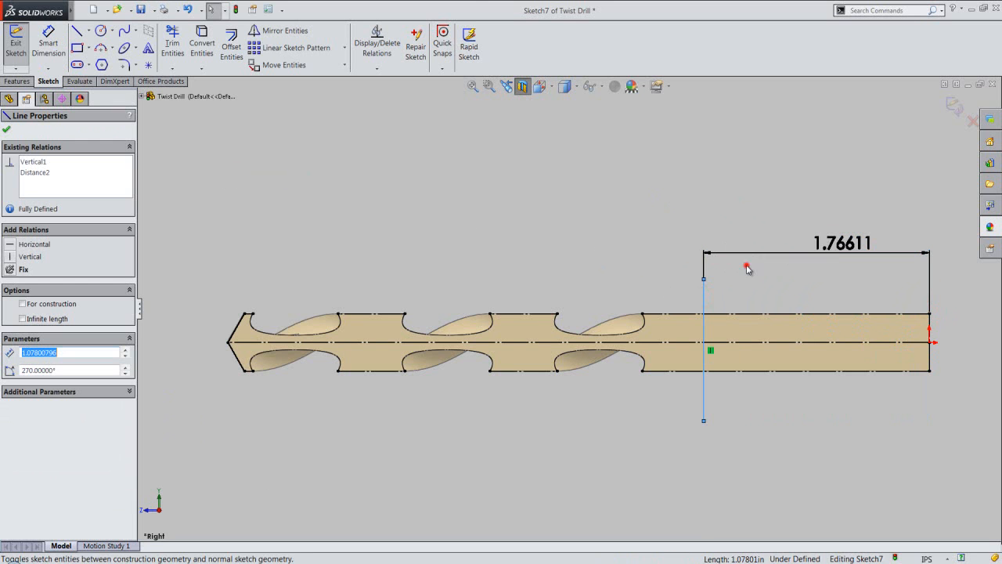
left_click(745, 265)
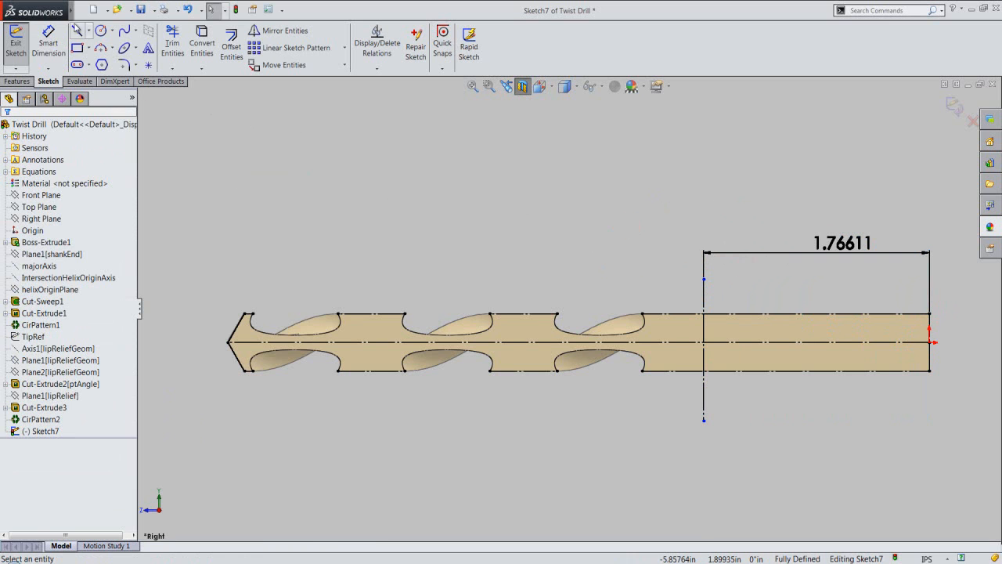
Open the equations list and copy the D1@Plane1[shankEnd] expression "oal" - "fluteLen" + "diaMajor" * 1.25
mouse_move(71, 14)
left_click(175, 10)
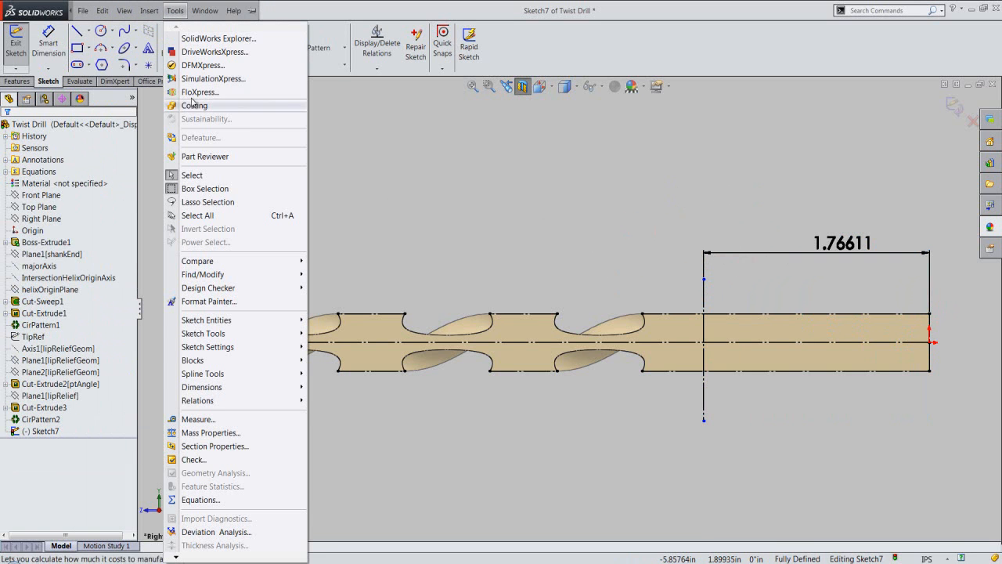
left_click(246, 501)
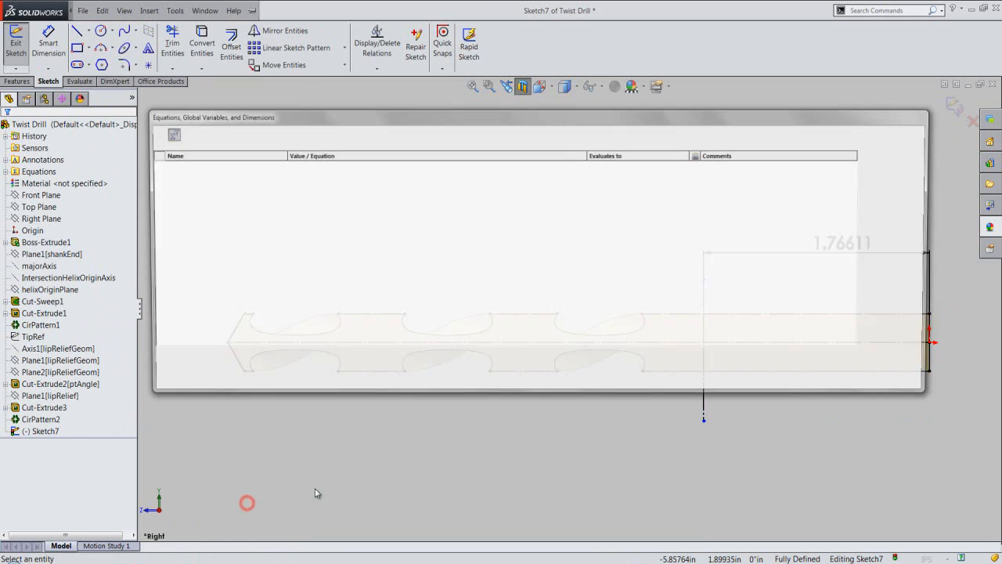
left_click_drag(933, 394, 615, 362)
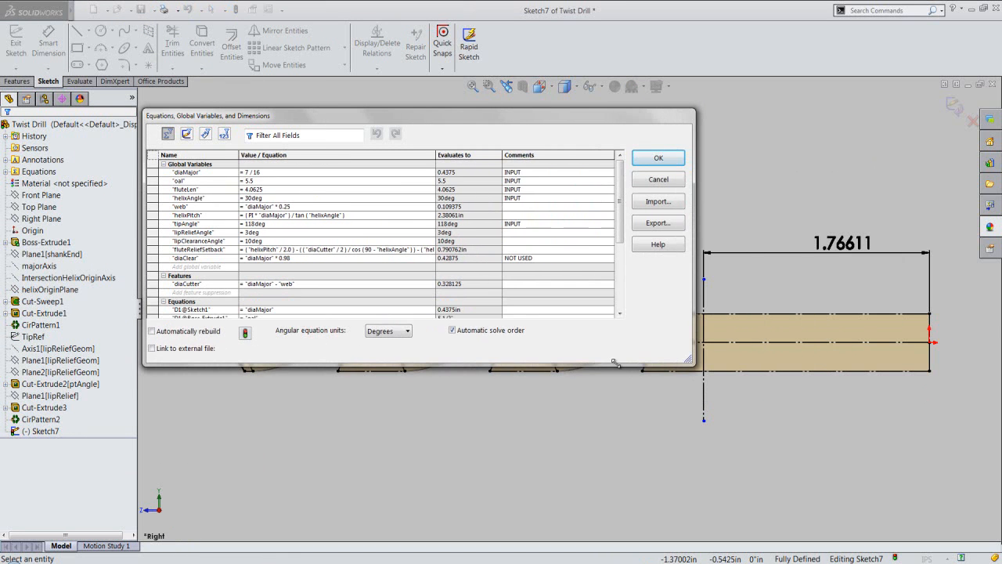
left_click_drag(622, 227, 623, 299)
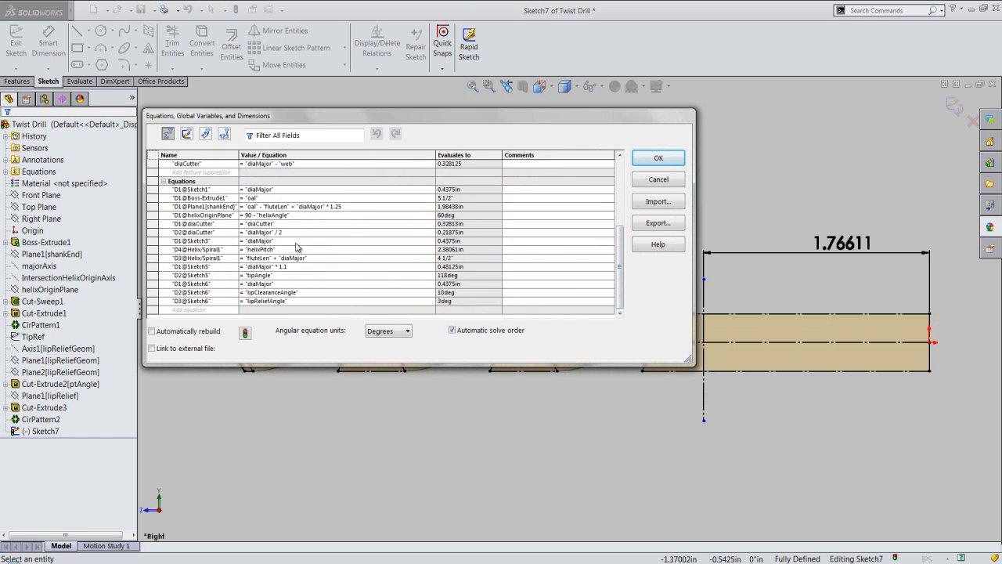
left_click_drag(343, 206, 273, 205)
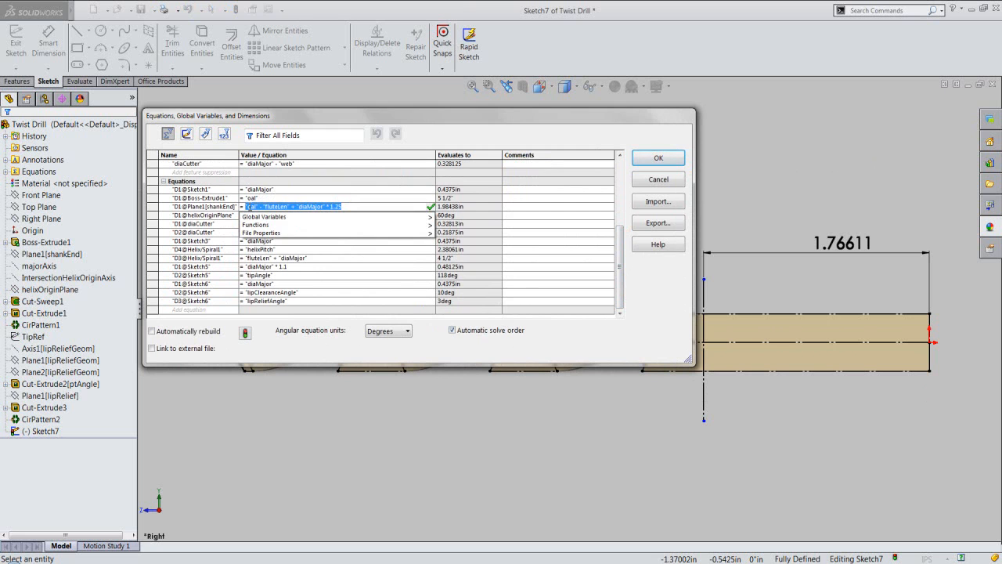
left_click(341, 112)
left_click(624, 240)
Add an equation setting the vertical line's distance from the shank end to "oal" - "fluteLen" + "diaMajor" * 1.25
left_click(198, 310)
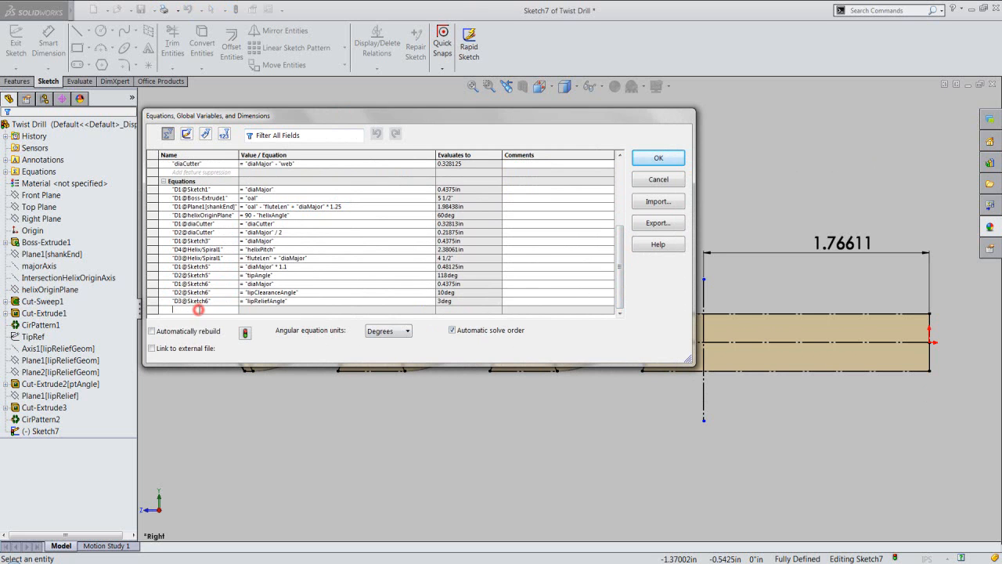
left_click(828, 245)
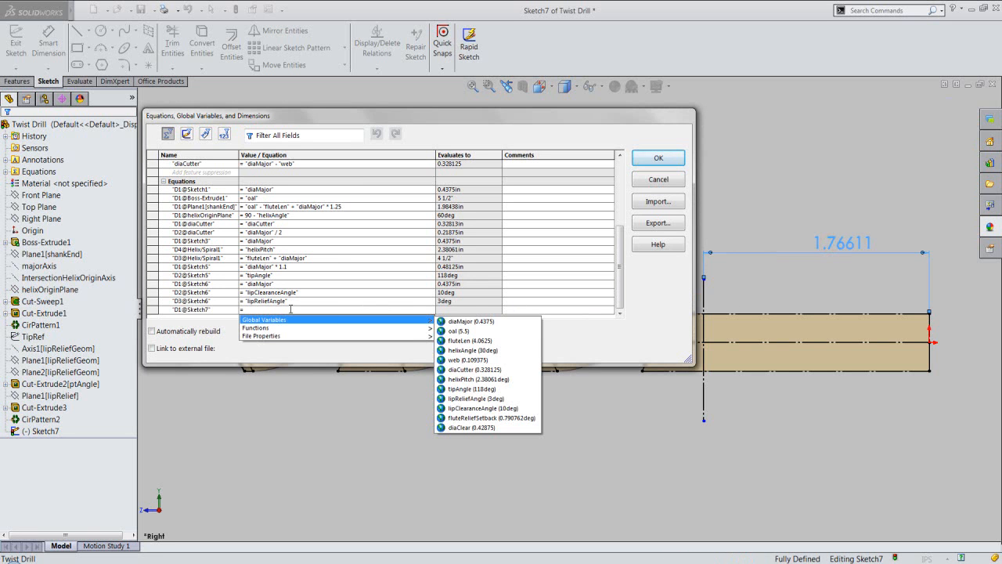
type("\"oal\" - \"fluteLen\" + \"diaMajor\" * 1.25")
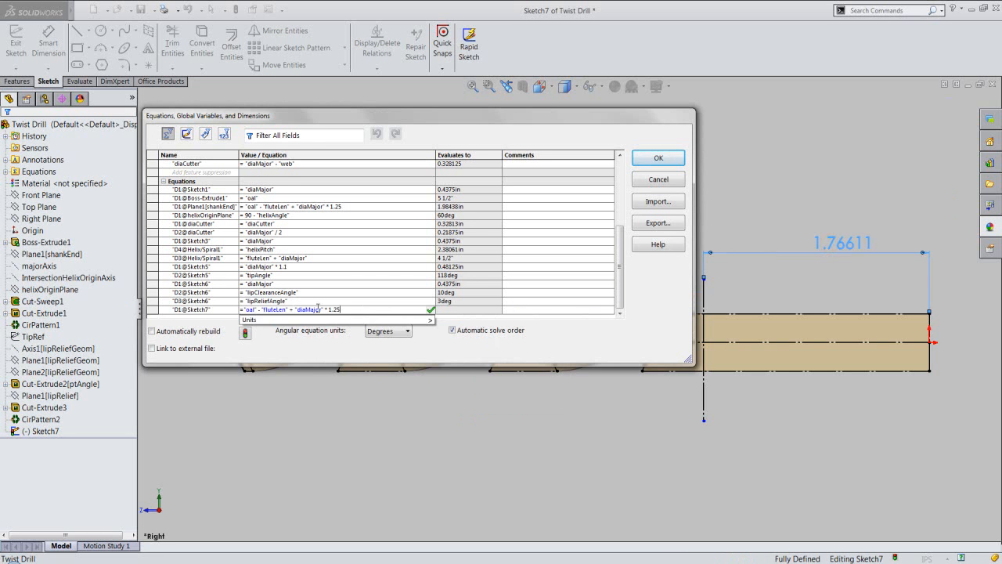
left_click(430, 310)
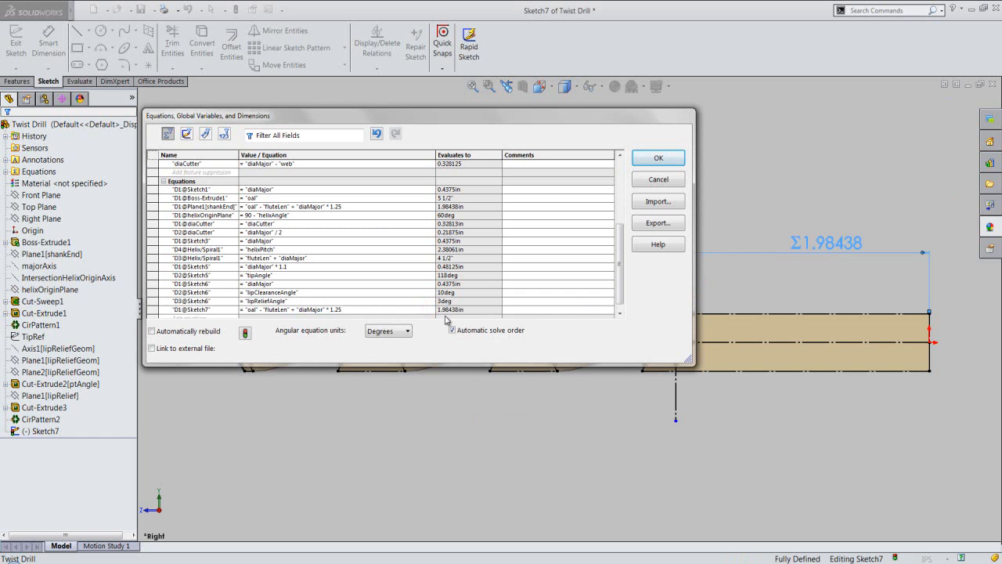
left_click(649, 161)
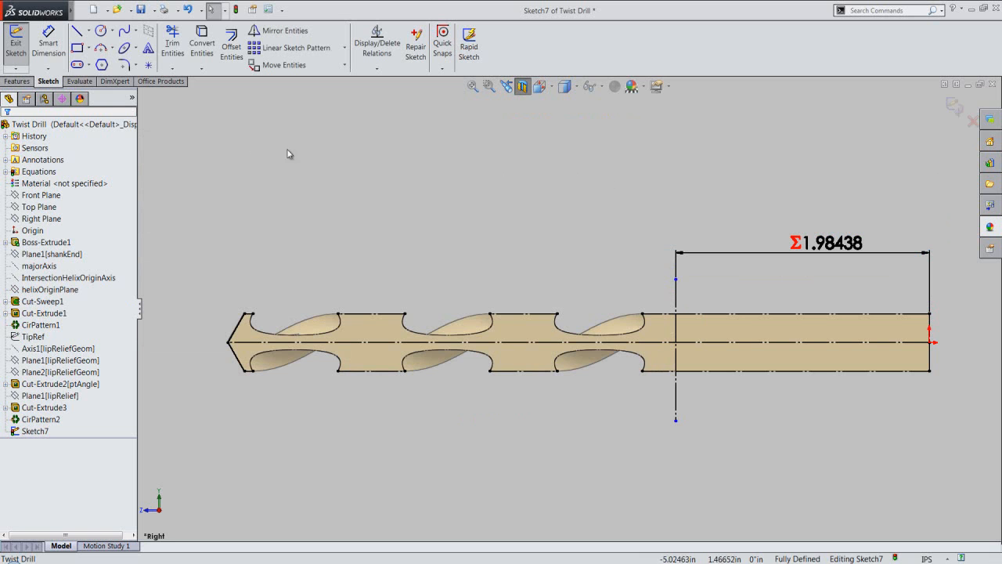
Sketch a corner rectangle about 0.94 in wide and 0.17 in high above the drill's flutes, tipward of the vertical construction line
left_click(76, 48)
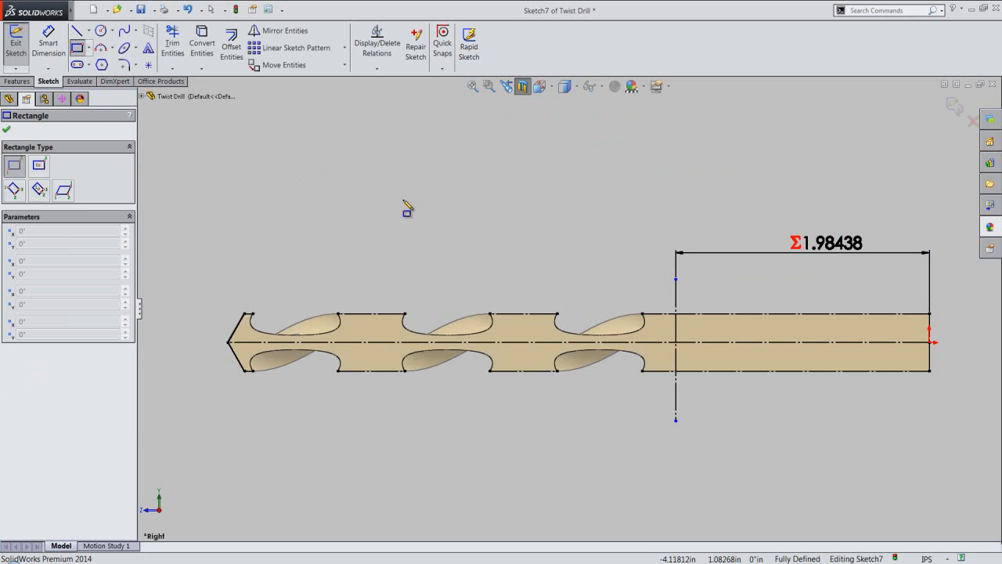
left_click(505, 262)
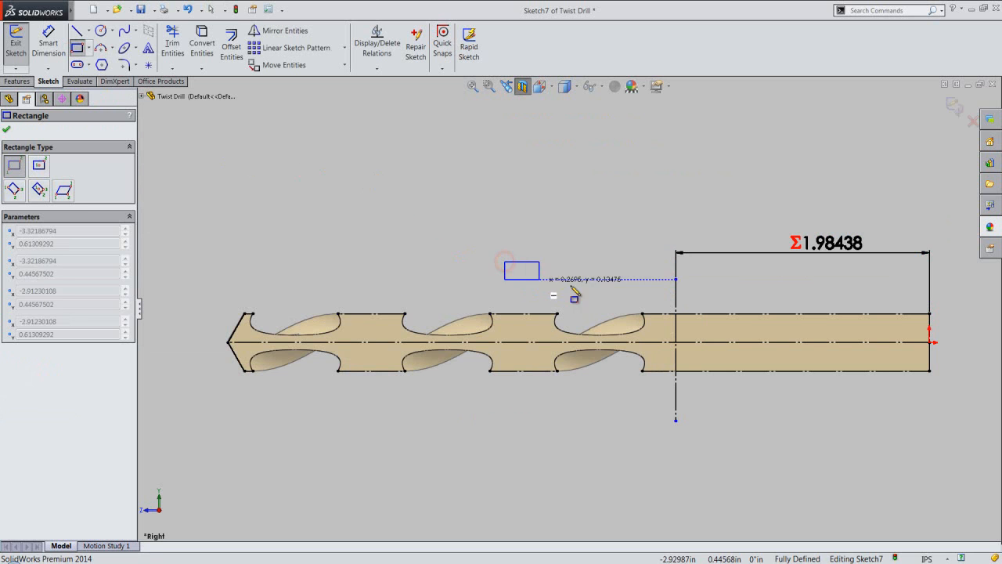
left_click(624, 283)
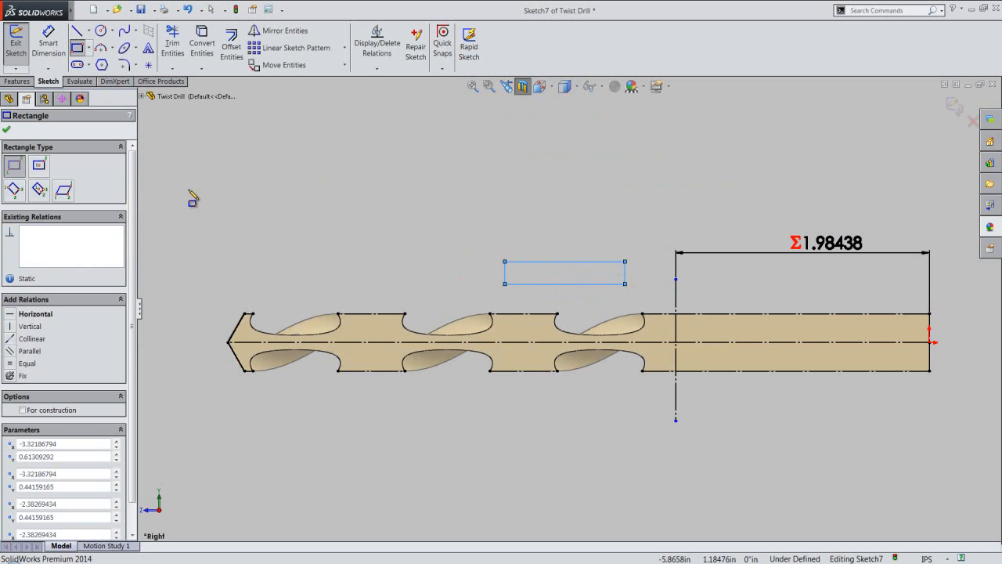
left_click(6, 130)
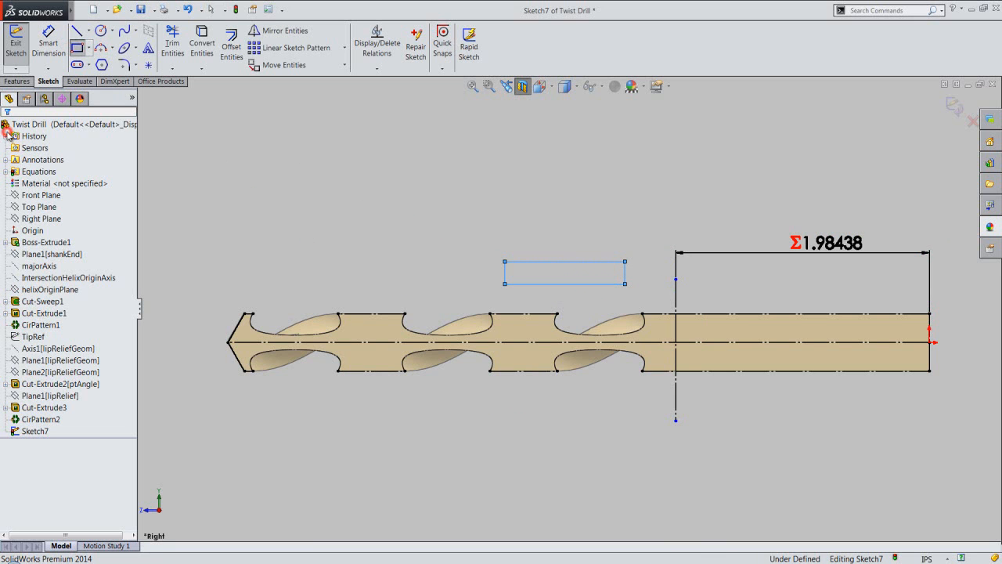
left_click(292, 173)
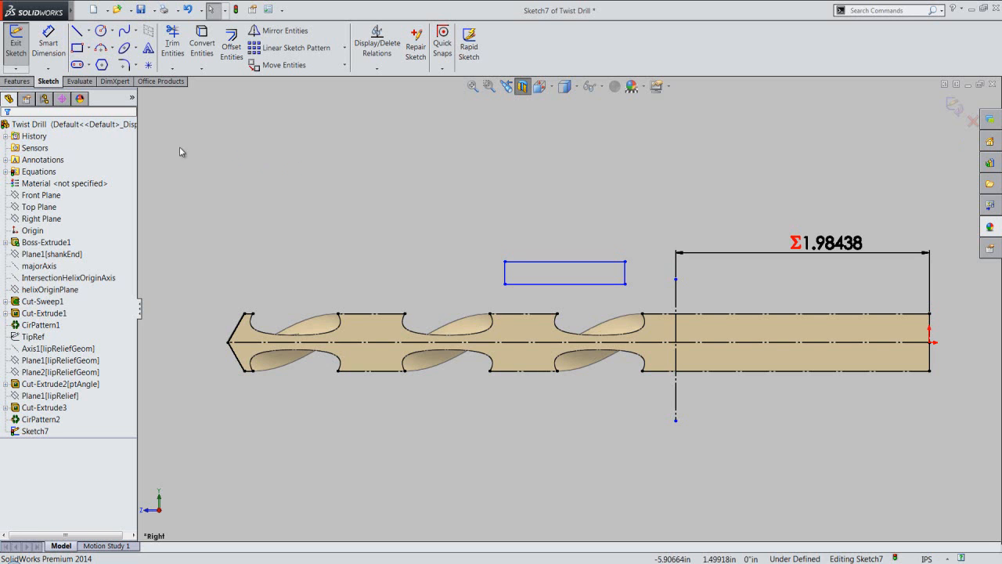
Dimension the rectangle's horizontal length and set it equal to the global variable fluteReliefSetback
left_click(48, 48)
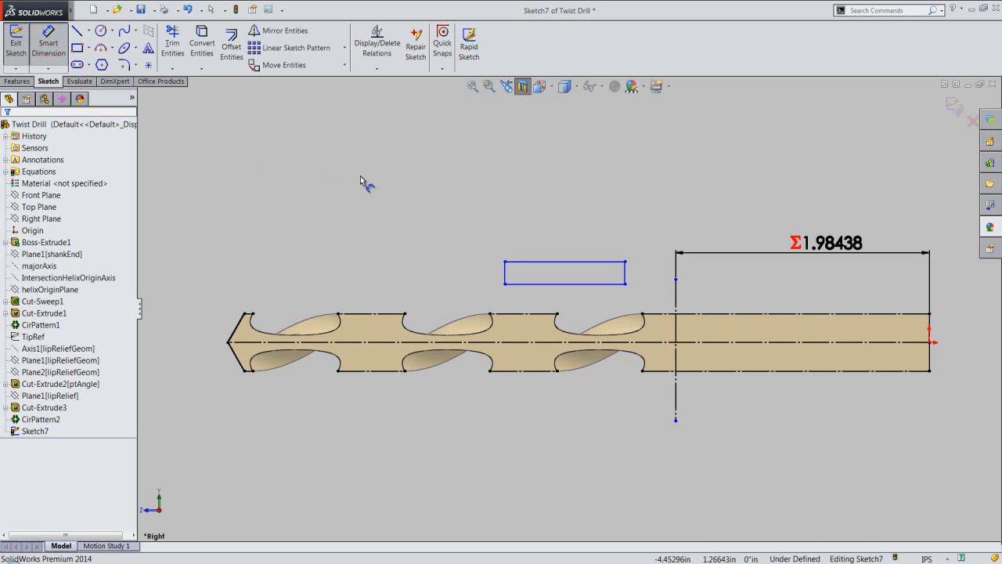
left_click(558, 261)
left_click(562, 246)
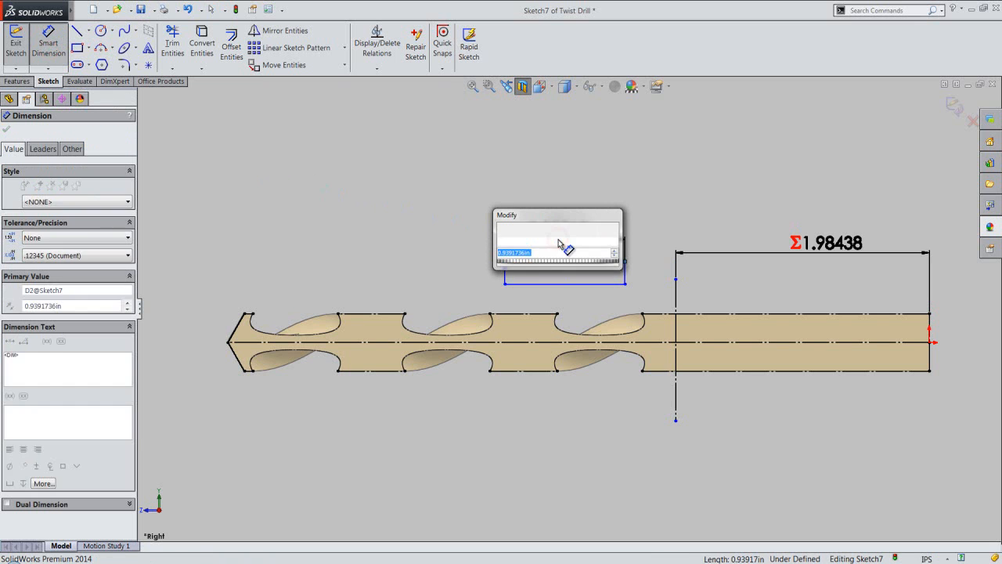
type("=")
mouse_move(609, 267)
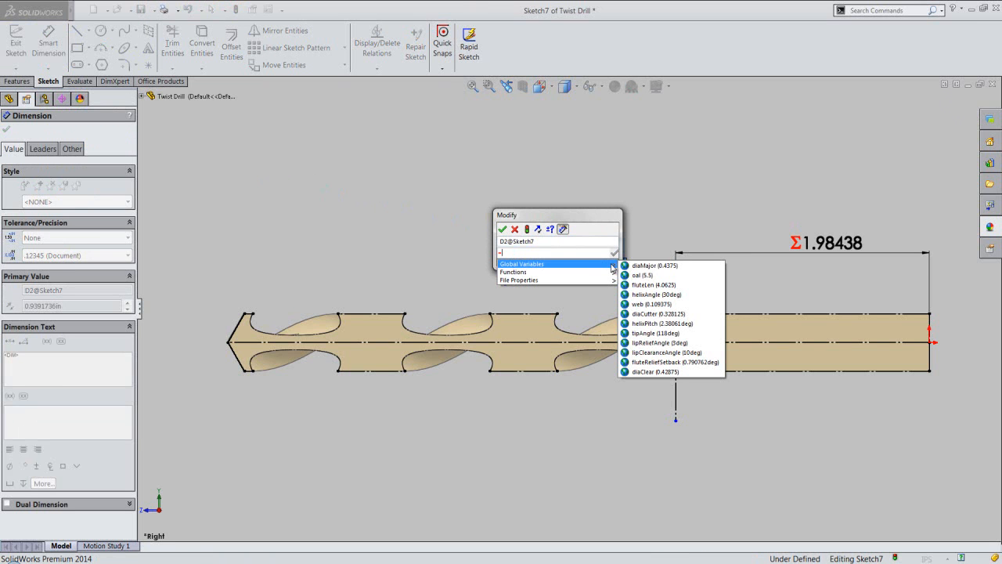
left_click(665, 362)
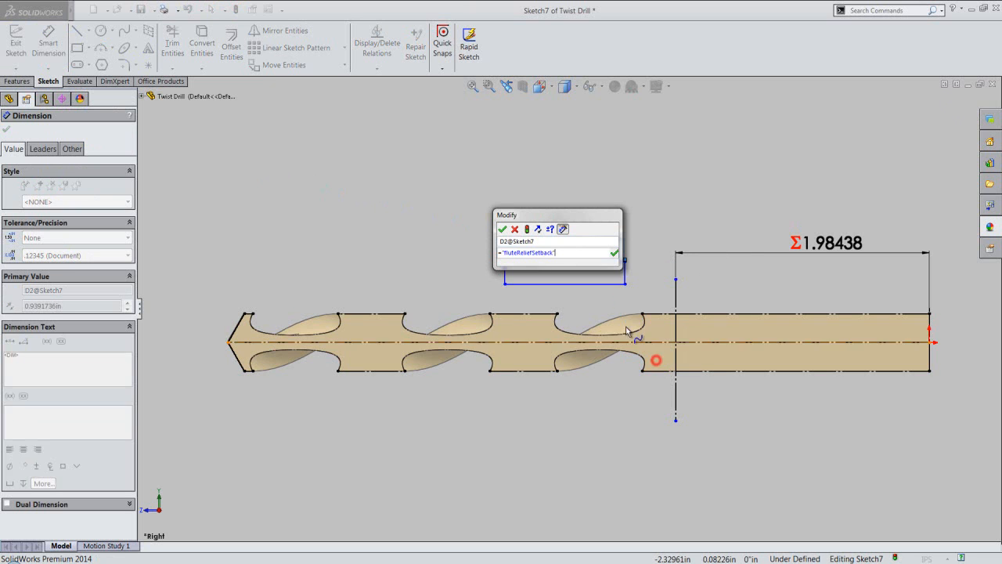
left_click(503, 229)
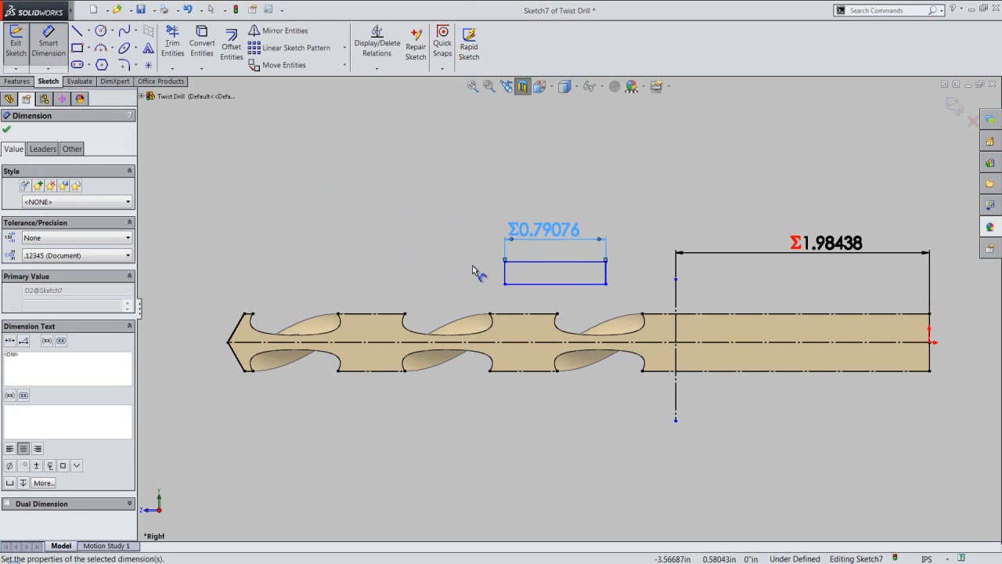
Dimension the rectangle's height and set it to 0.1 in
left_click(505, 274)
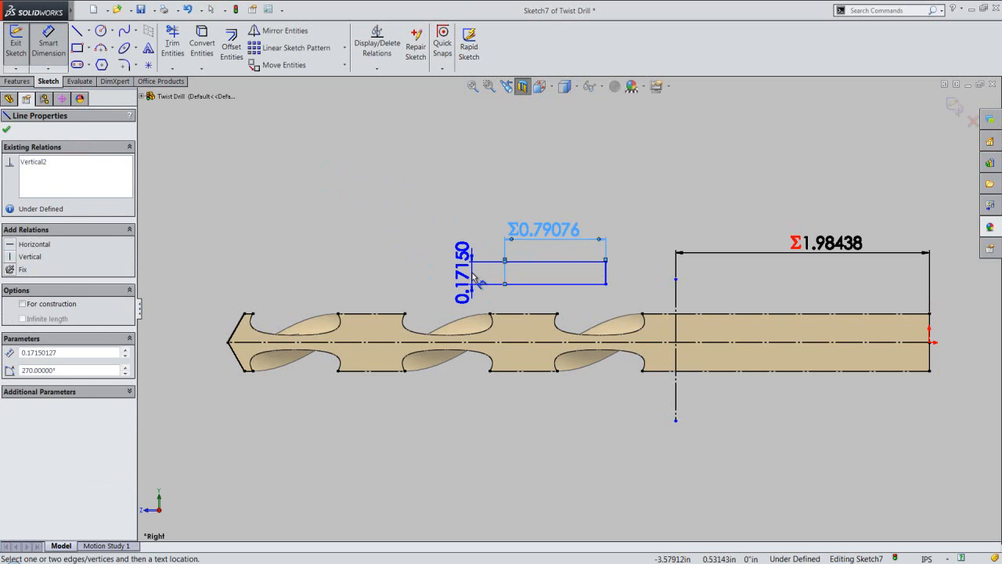
left_click(472, 276)
type("0")
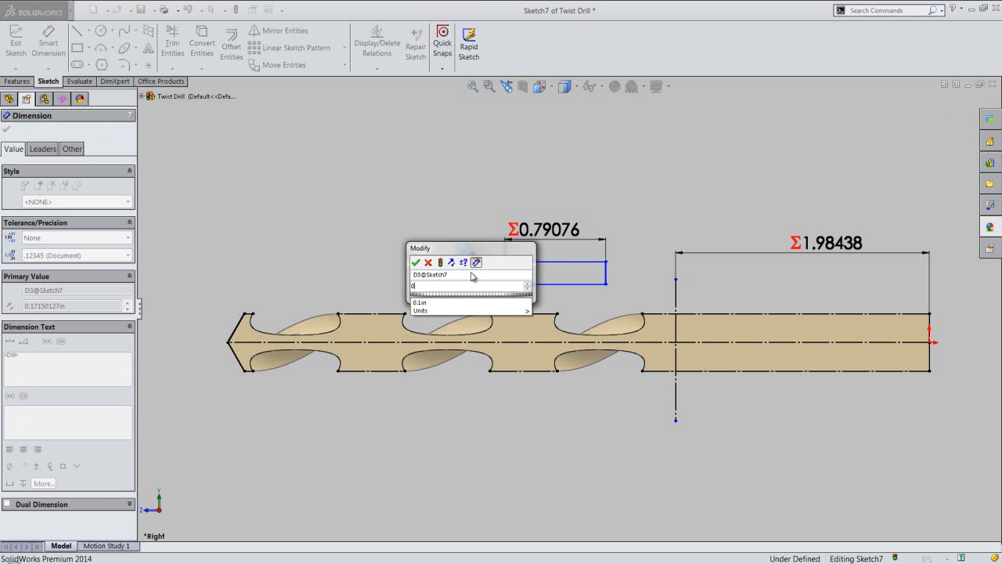
type(".1")
key("Return")
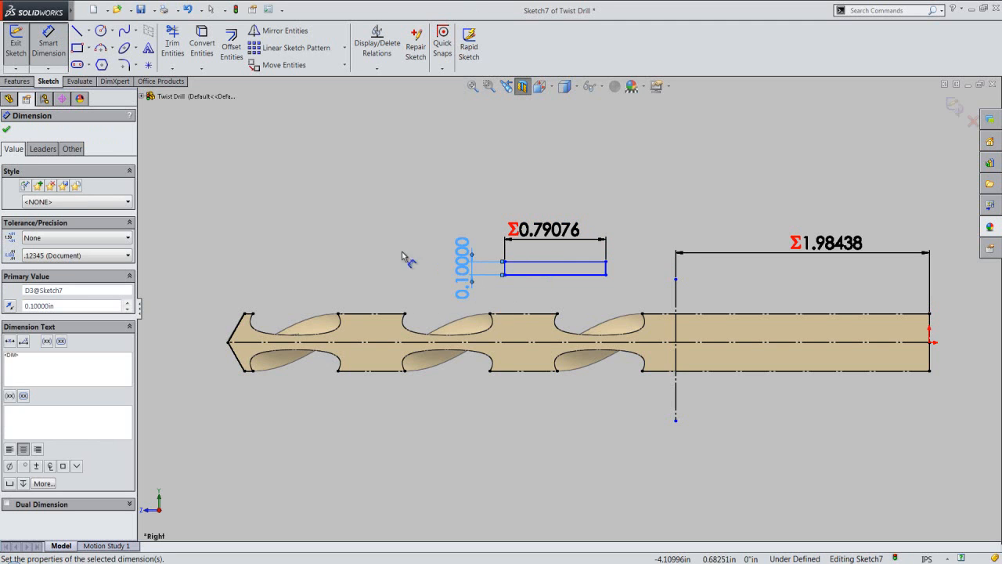
left_click(8, 132)
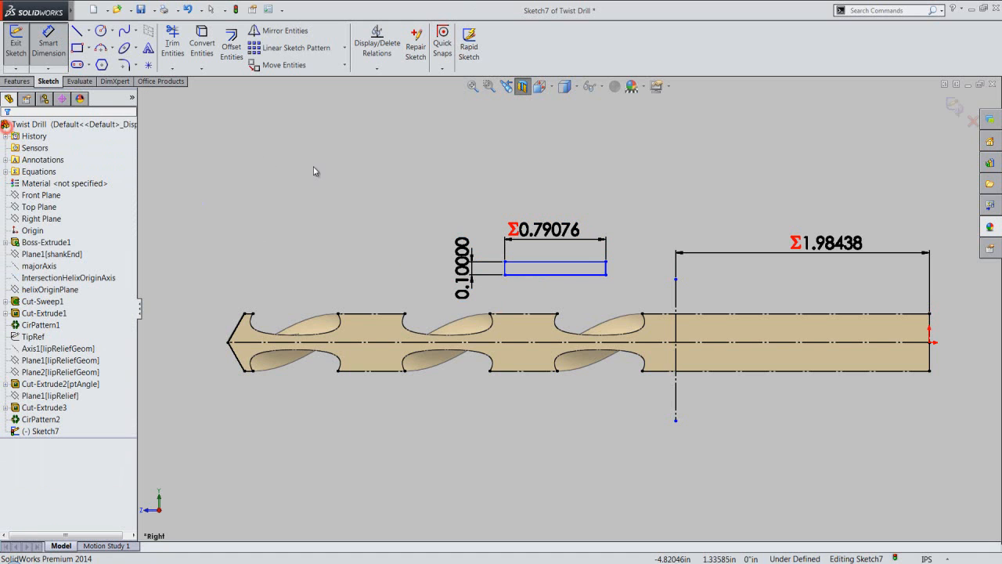
Dimension the distance from the rectangle's tip-side edge to the vertical construction line with the equation "helixPitch"/4
left_click(49, 49)
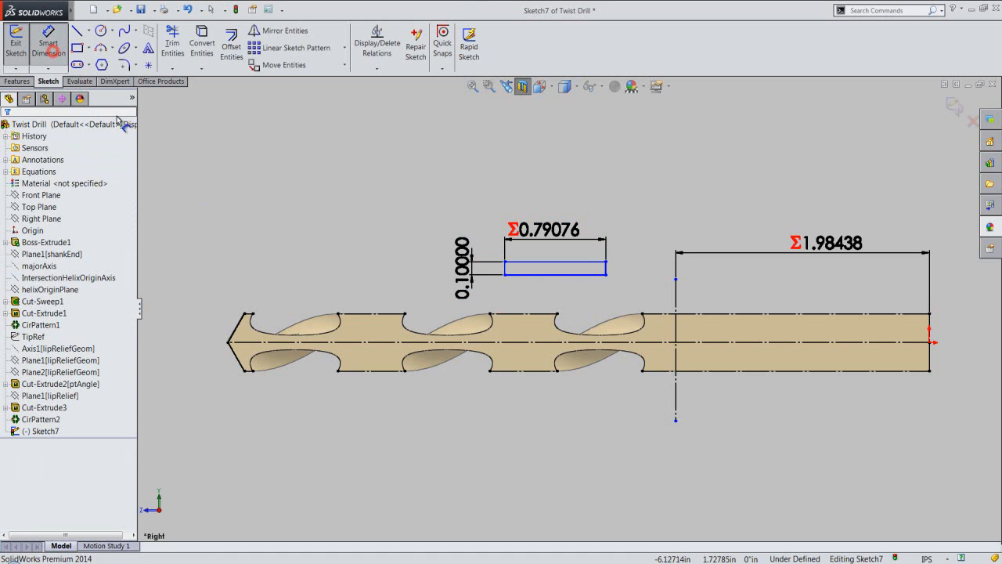
left_click(506, 268)
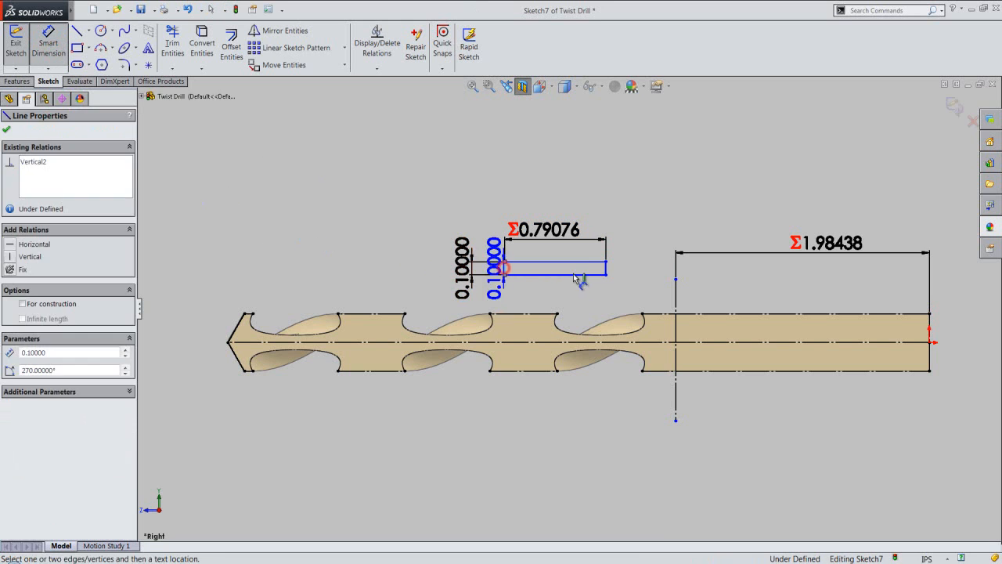
left_click(676, 300)
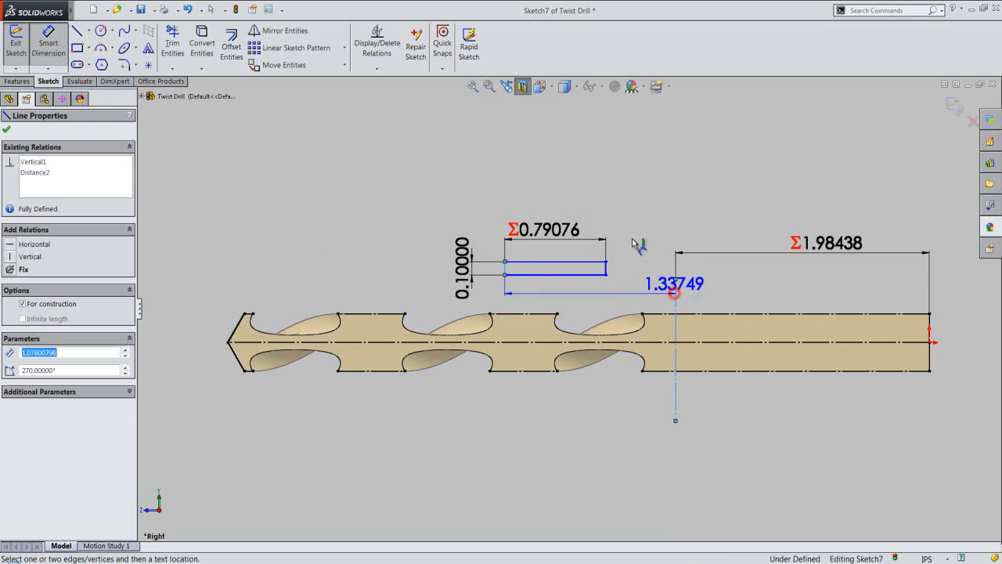
left_click(589, 169)
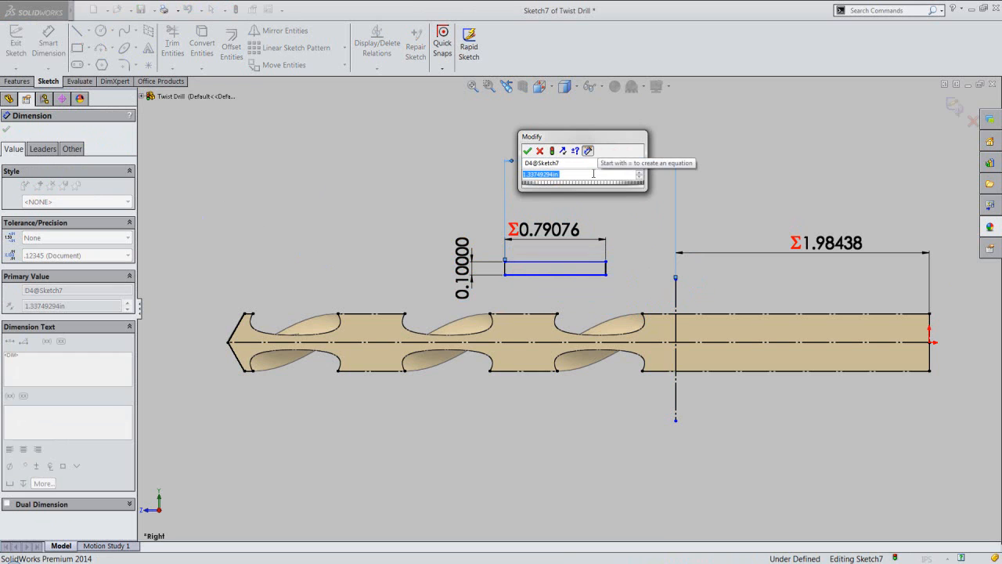
type("=")
mouse_move(637, 188)
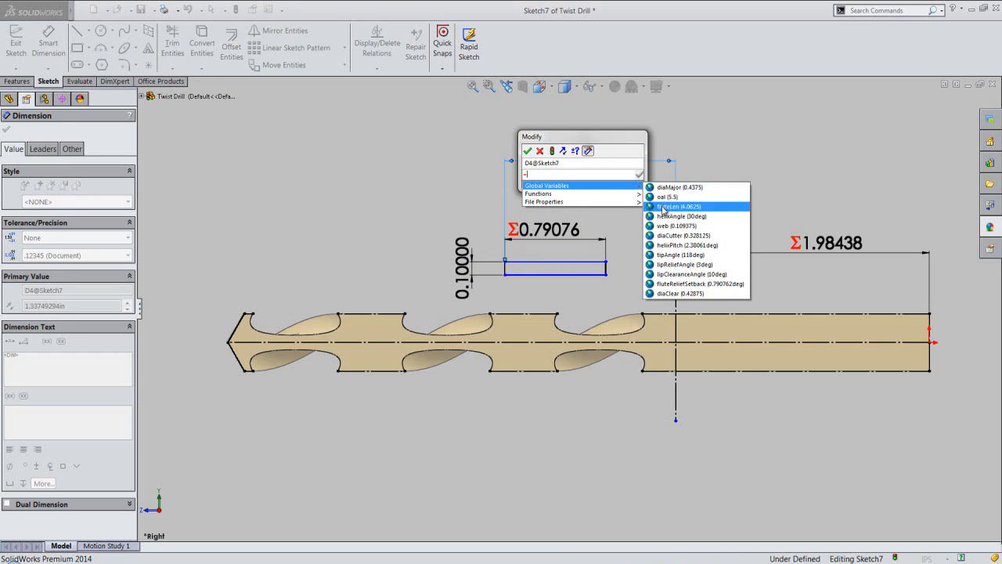
left_click(671, 244)
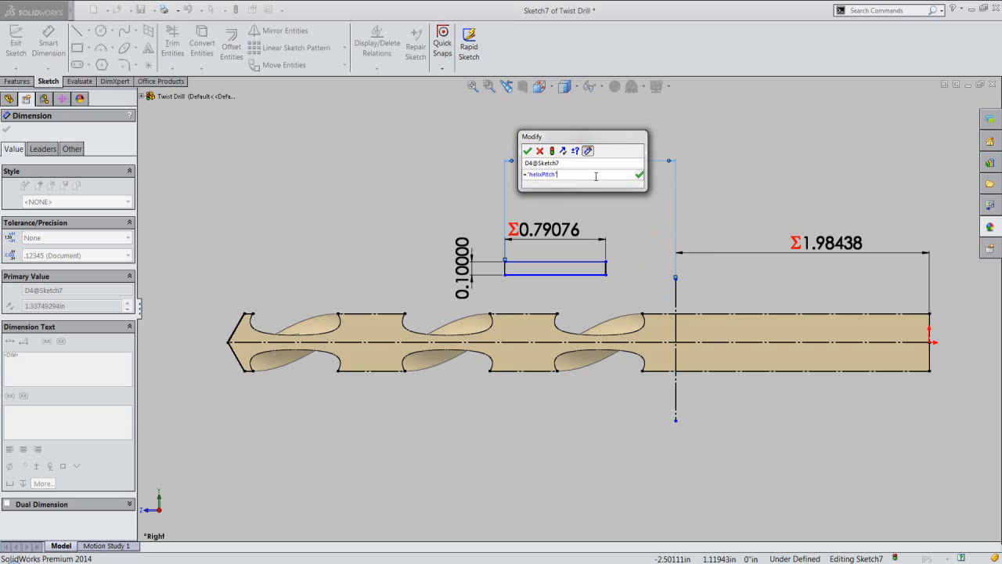
type("/4")
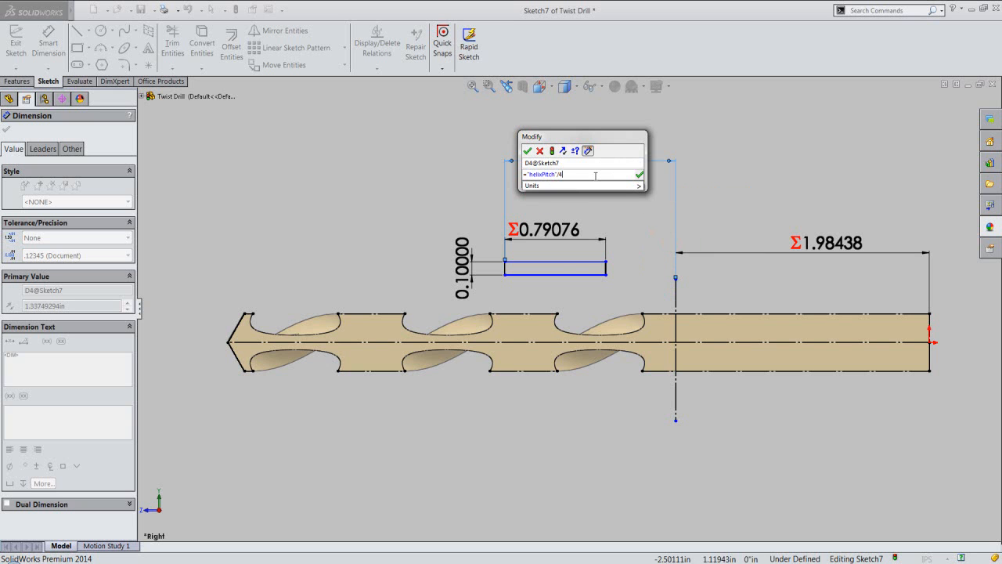
left_click(527, 150)
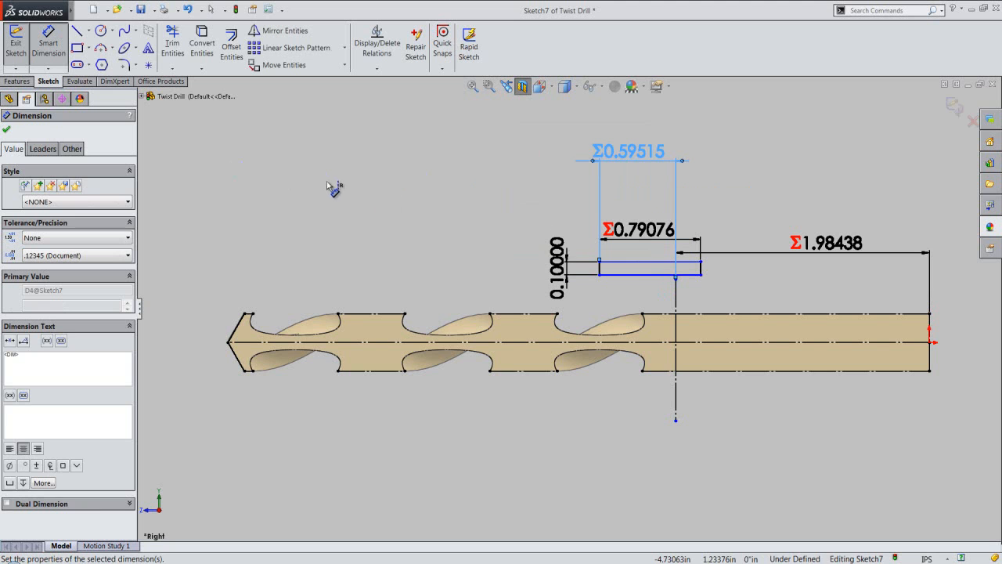
Dimension the distance from the rectangle's lower edge to the drill's horizontal centerline with the equation "diaClear"/2
left_click(639, 274)
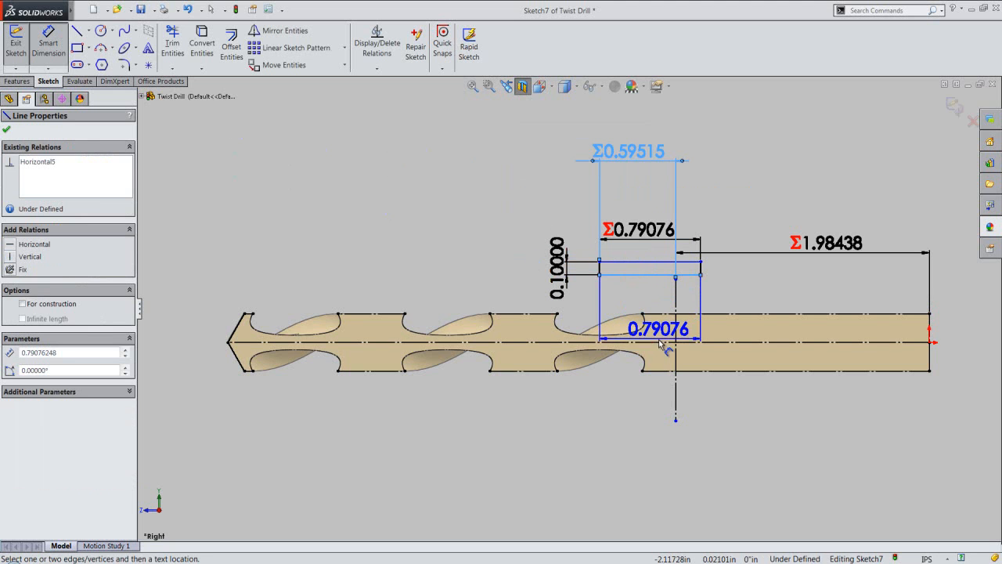
left_click(663, 342)
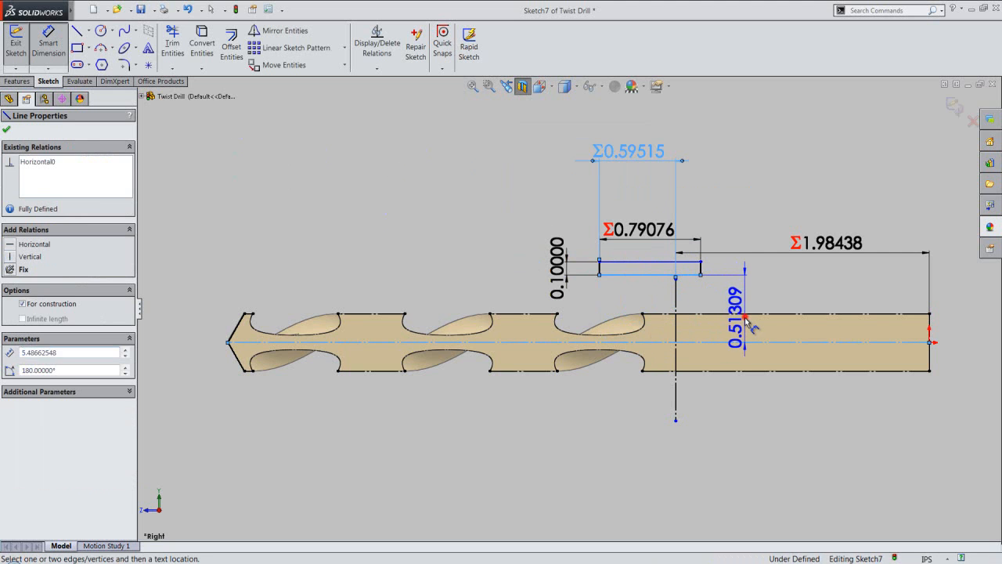
left_click(750, 323)
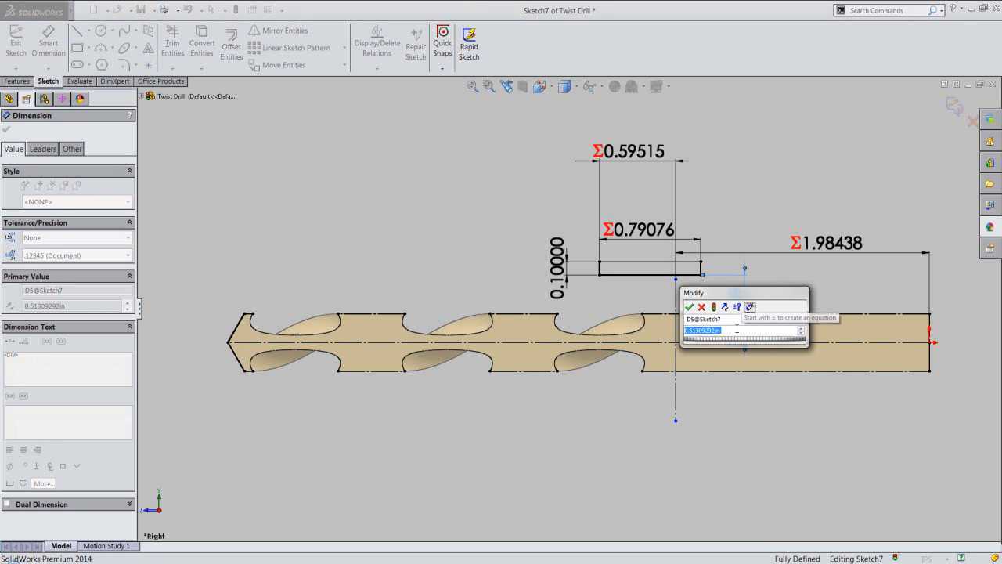
type("=")
mouse_move(762, 345)
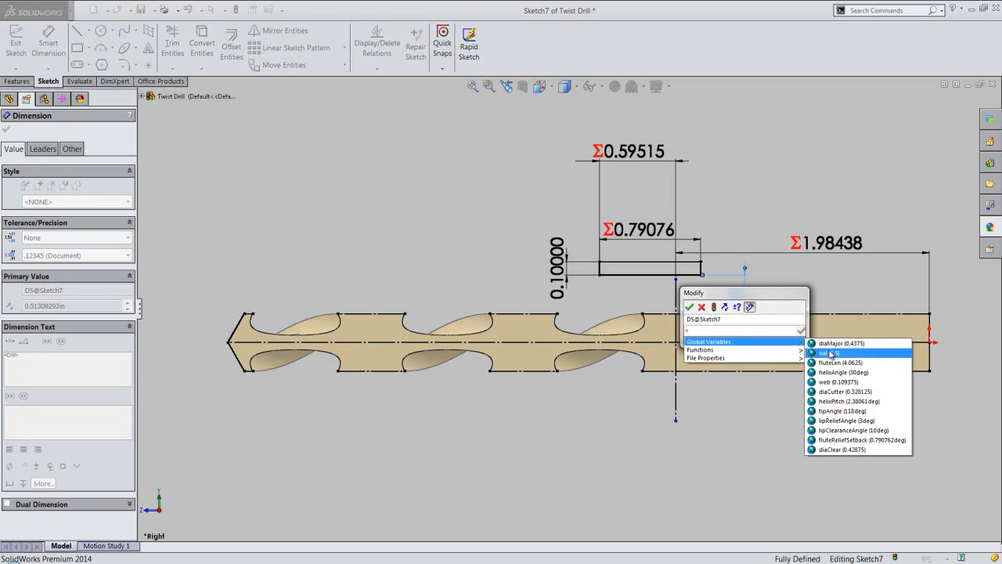
left_click(845, 449)
type("/2")
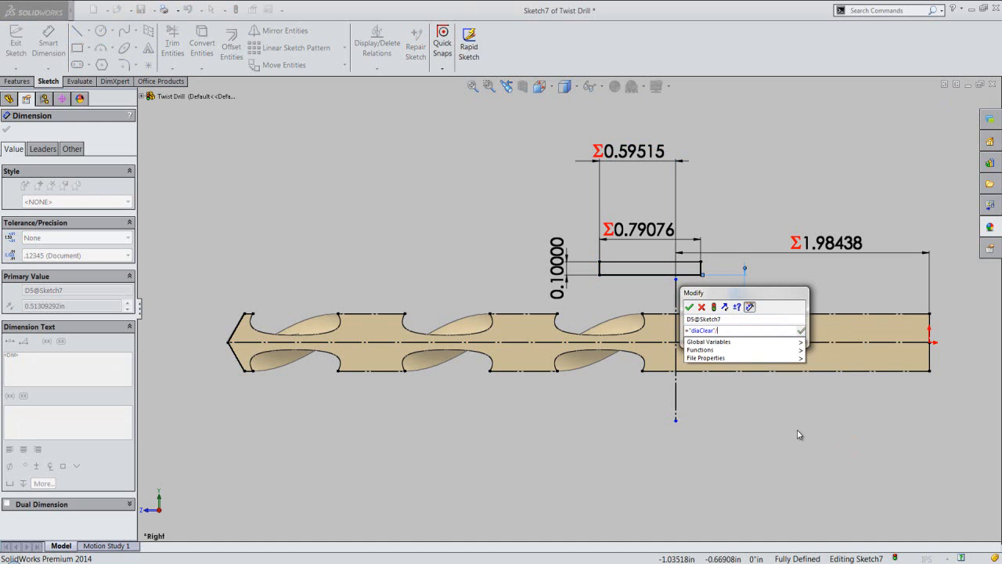
left_click(689, 307)
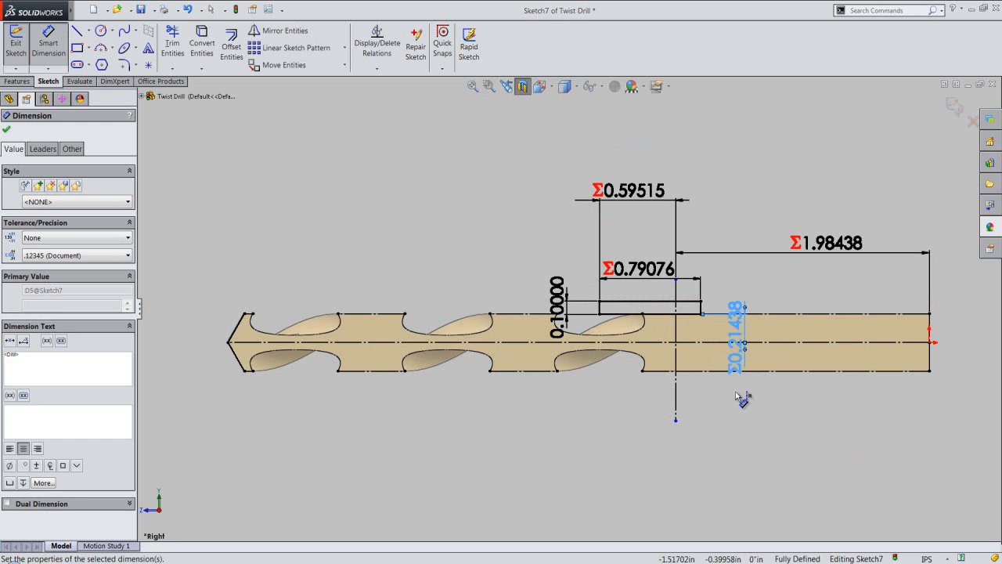
scroll(737, 338, "down", 3)
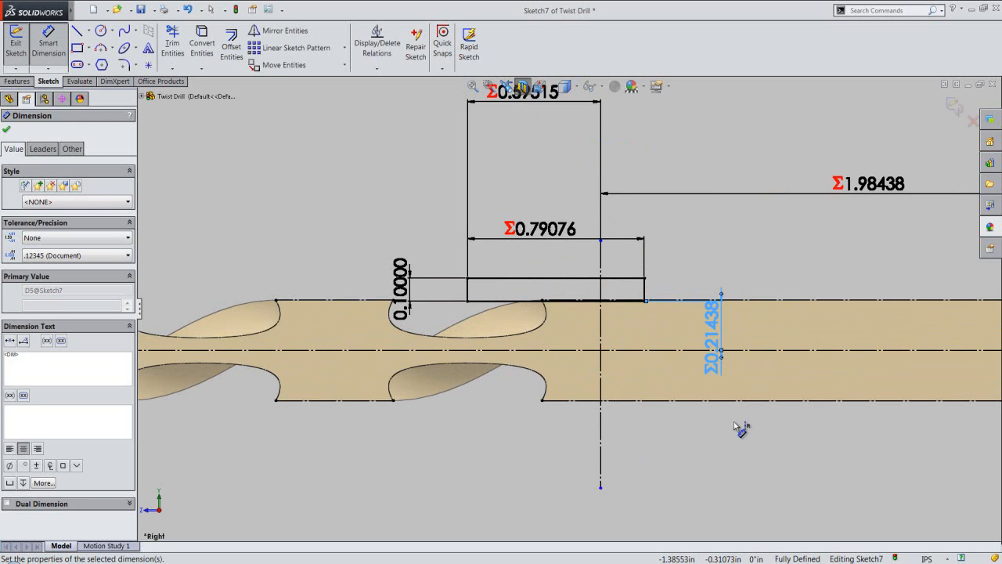
left_click(9, 97)
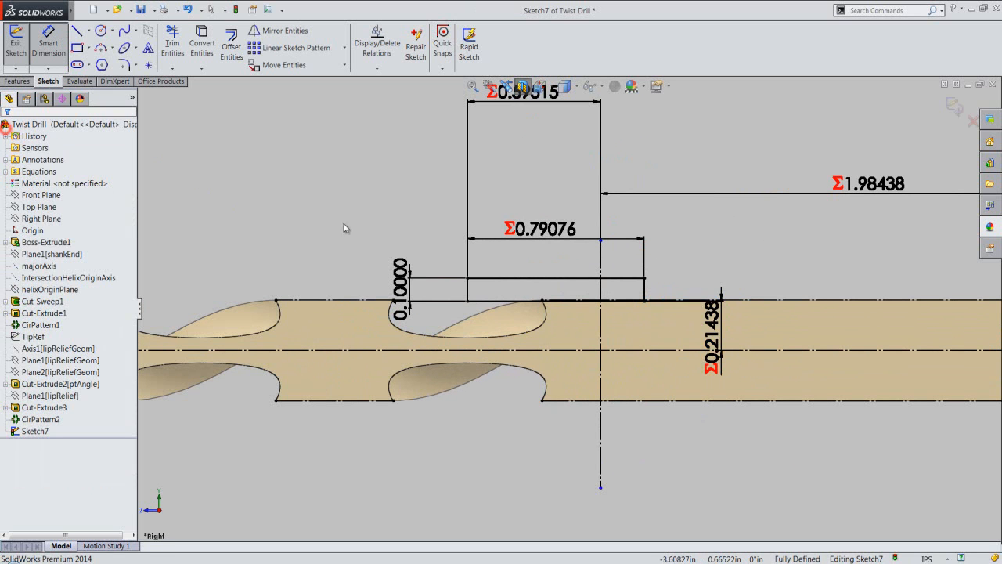
key("Escape")
Sketch two diagonal construction centerlines joining the opposite corners of the rectangle
scroll(770, 323, "down", 4)
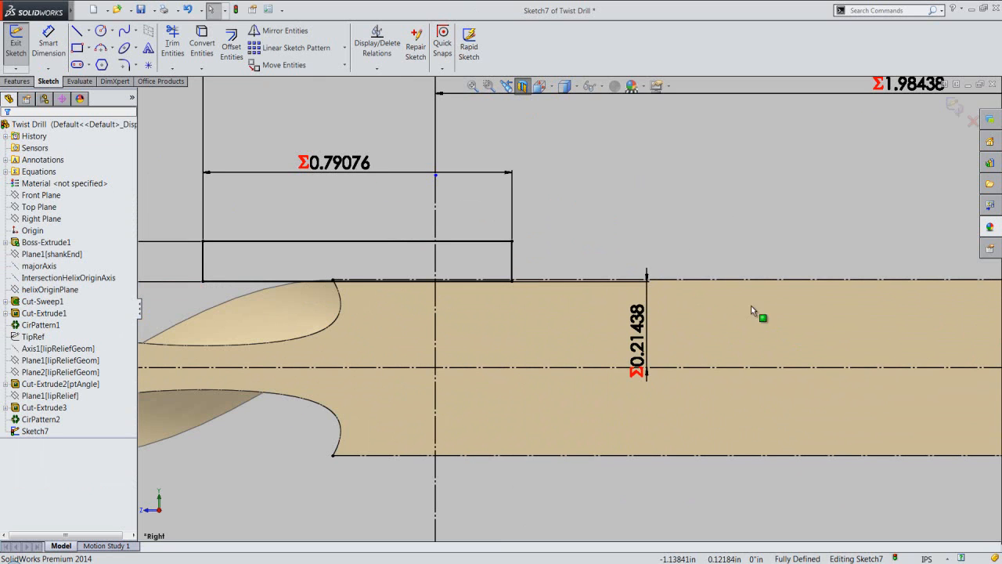
left_click(473, 85)
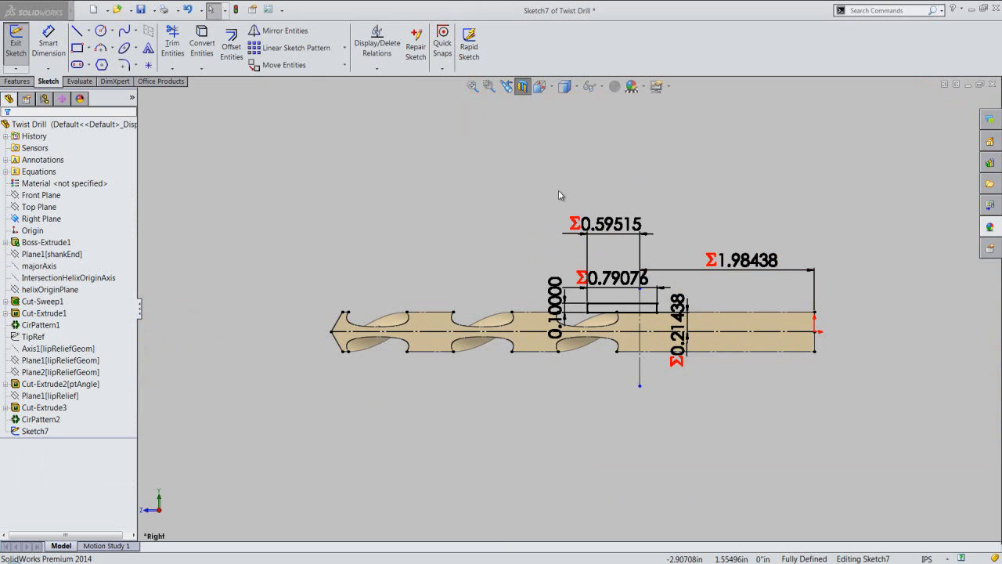
scroll(662, 309, "down", 3)
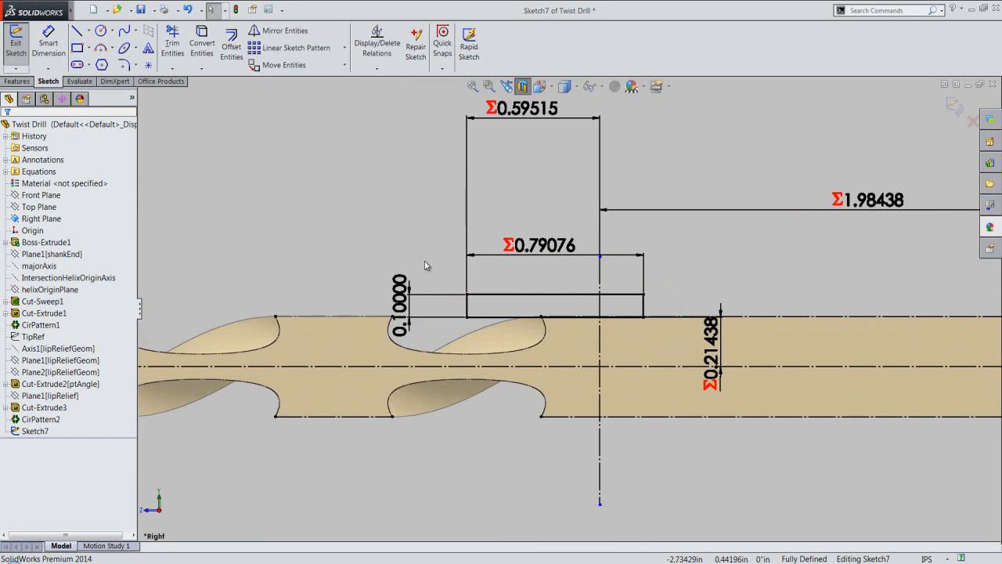
left_click(91, 32)
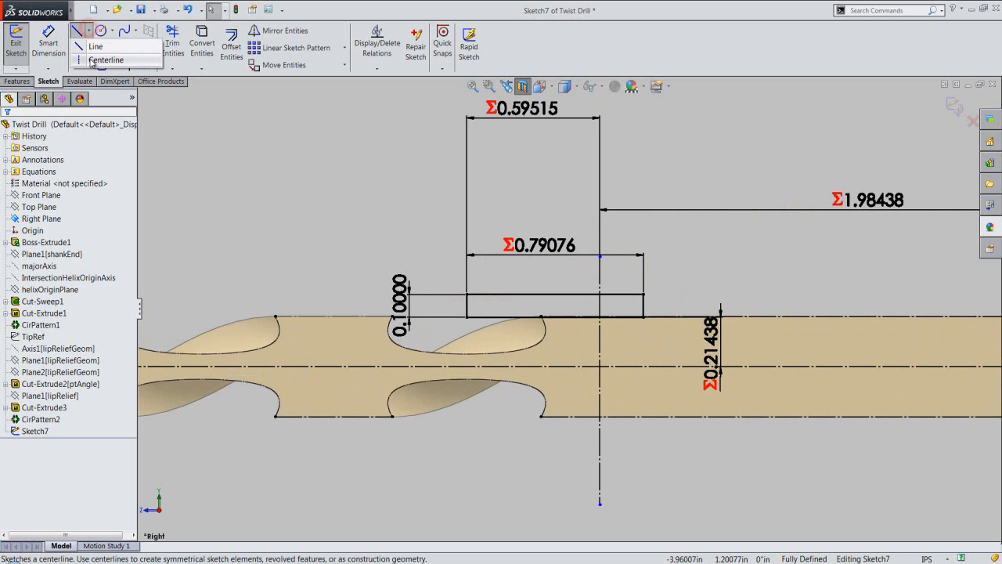
left_click(100, 61)
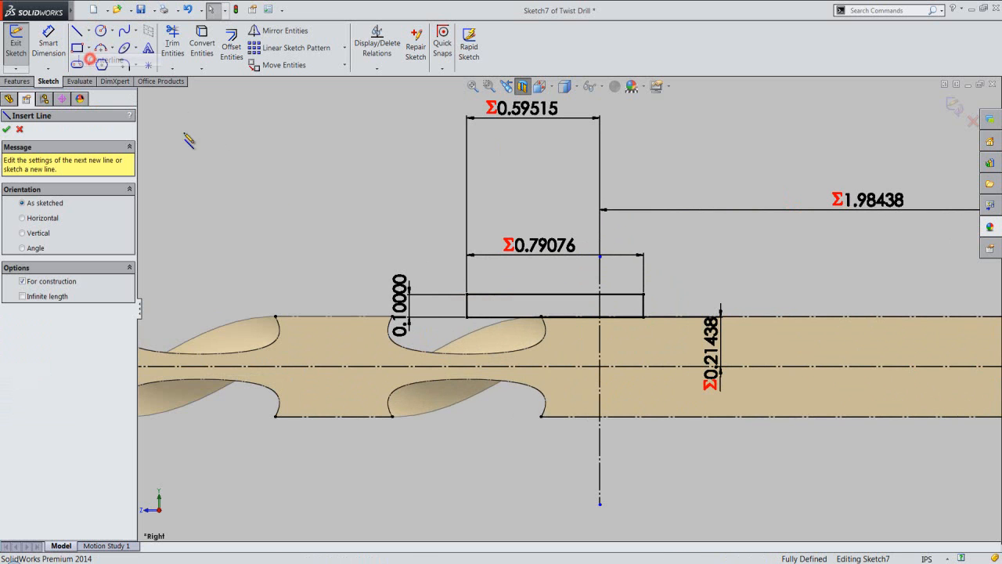
left_click(467, 317)
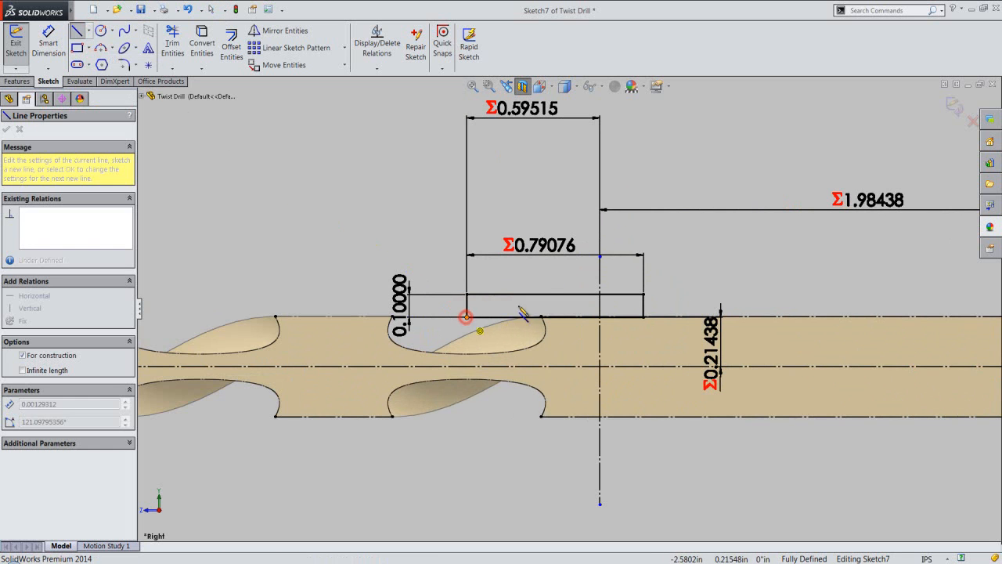
left_click(643, 295)
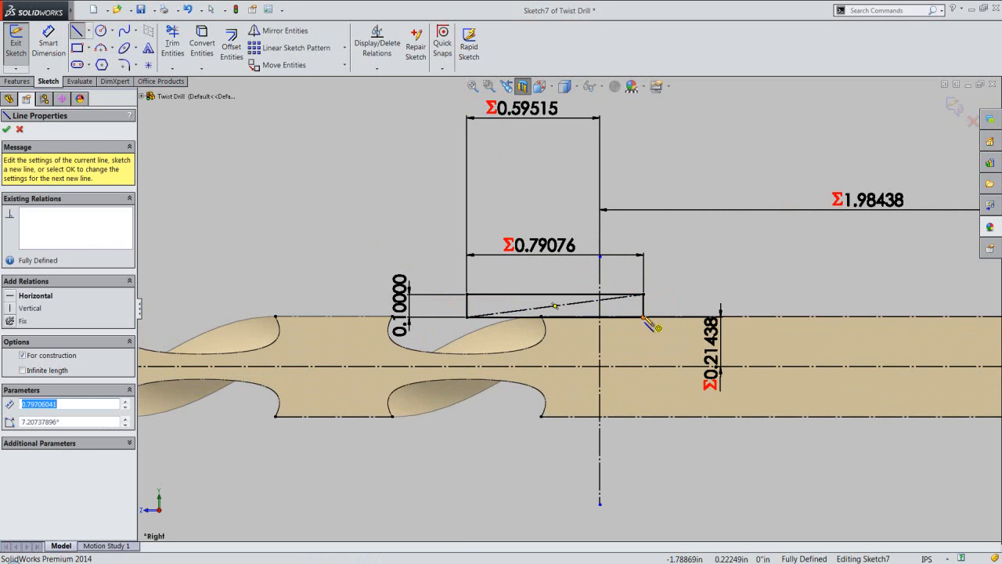
left_click(643, 317)
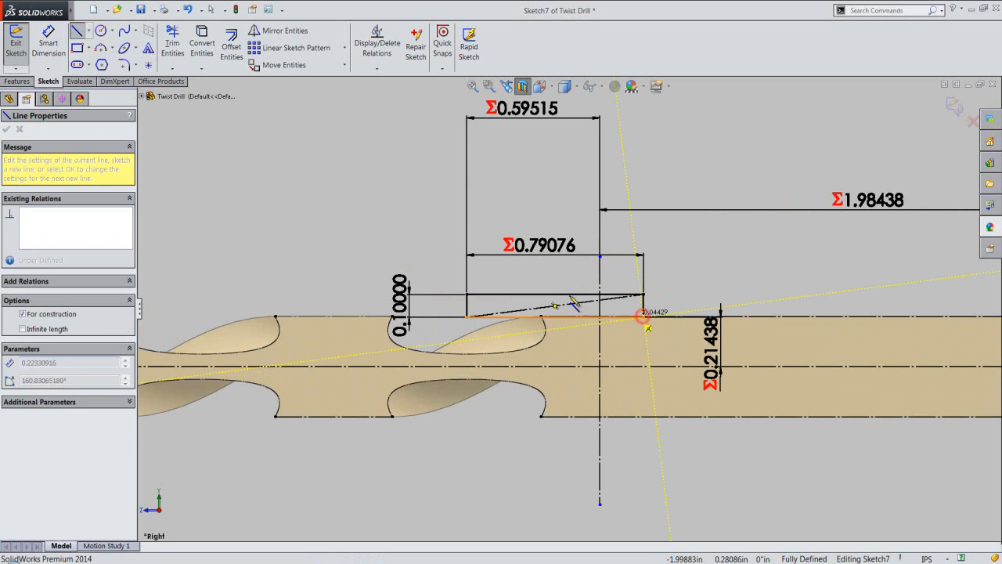
left_click(467, 295)
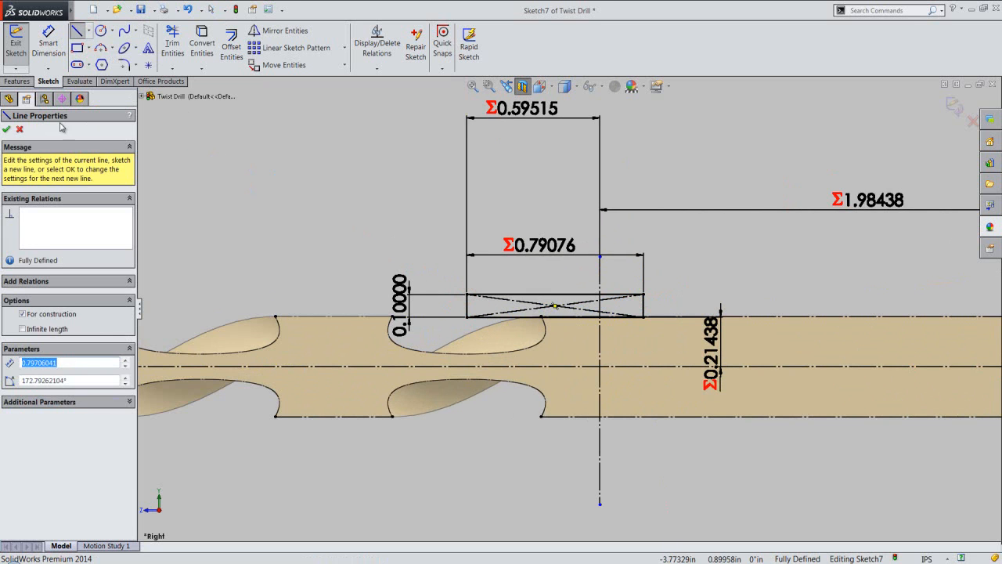
left_click(6, 130)
left_click(7, 130)
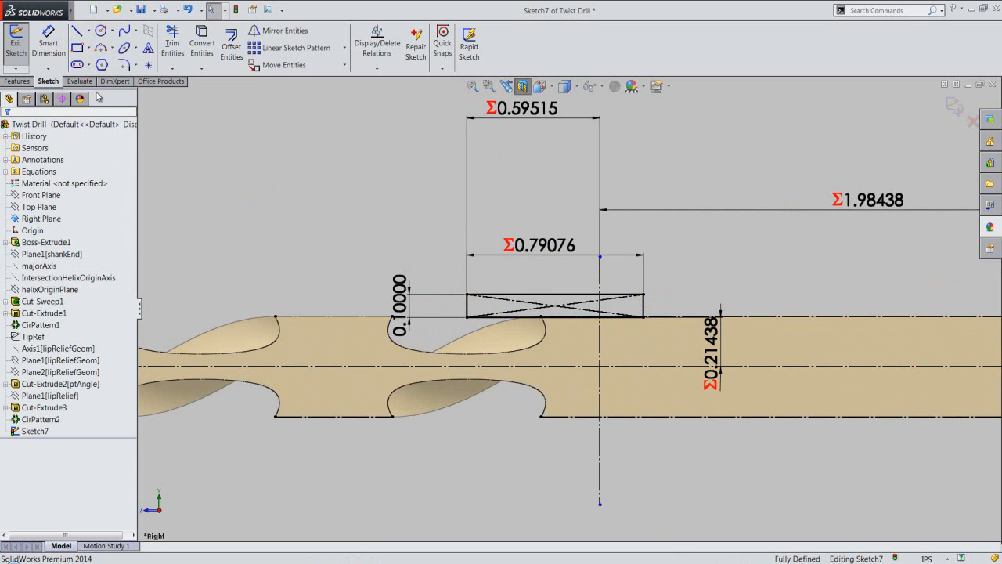
Place a sketch point where the rectangle's diagonals cross and exit the sketch
left_click(148, 66)
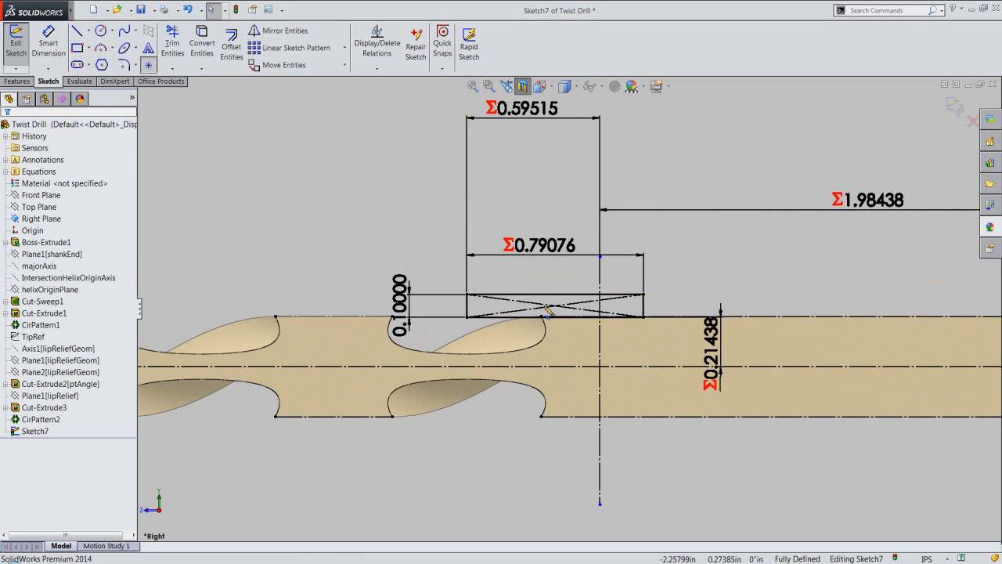
left_click(555, 306)
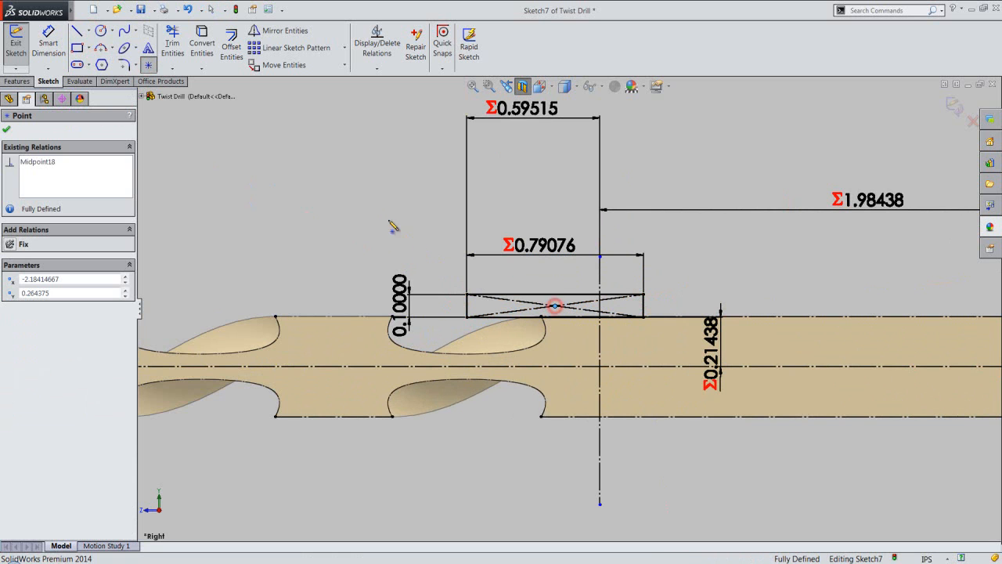
left_click(9, 128)
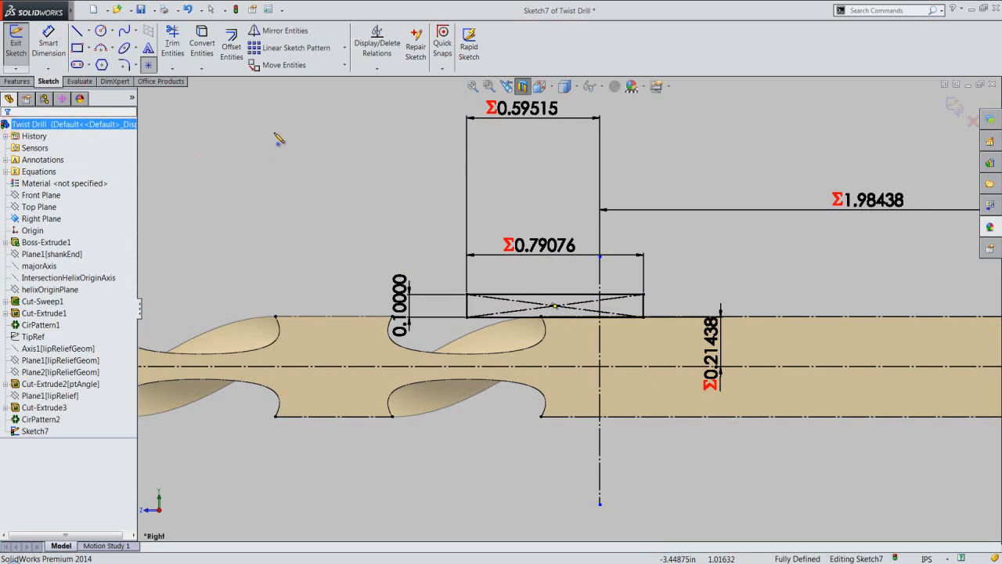
key("Escape")
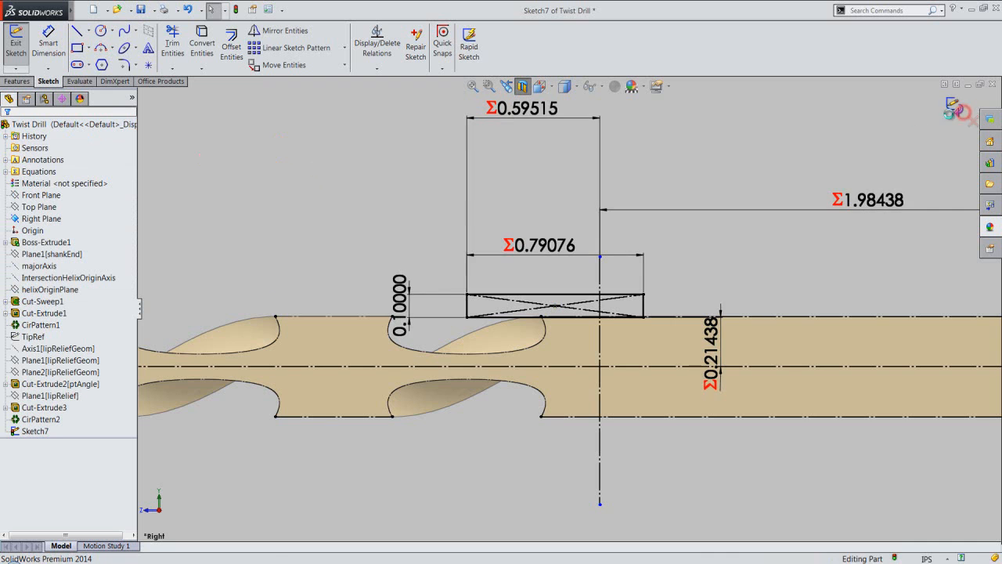
left_click(954, 105)
Create a reference plane through the rectangle's center point, perpendicular to the rectangle's upper long edge
left_click(540, 87)
left_click(578, 270)
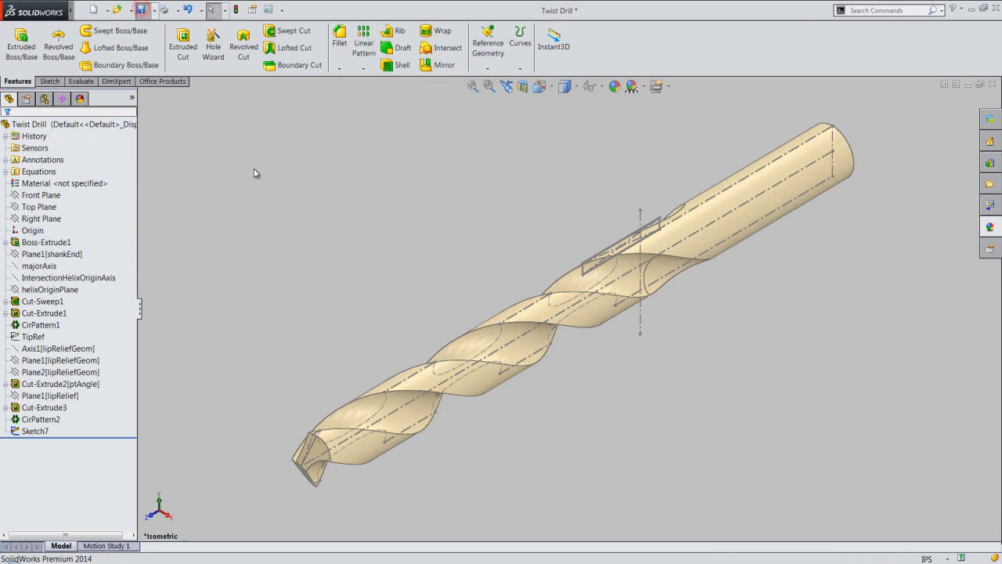
left_click(317, 348)
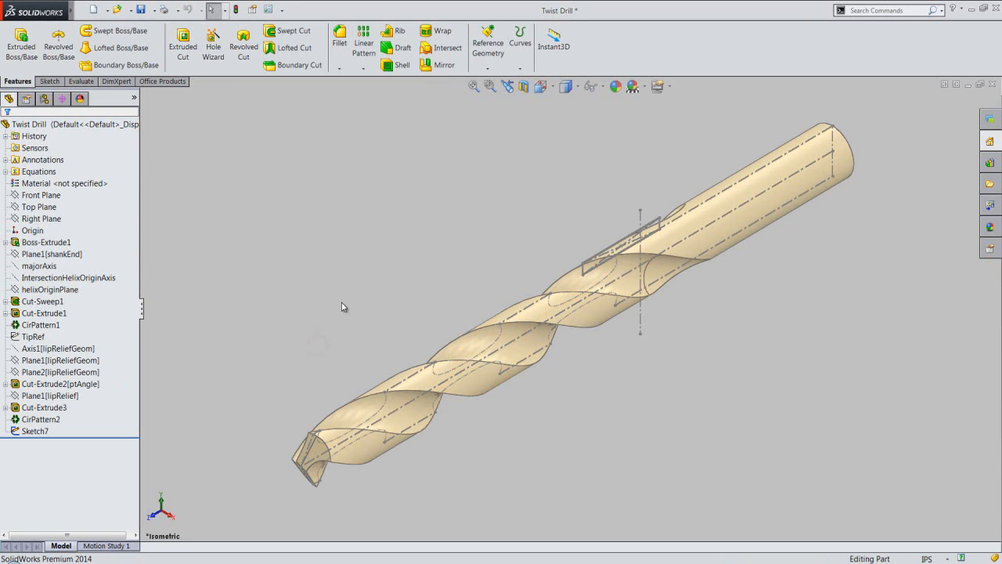
left_click(490, 67)
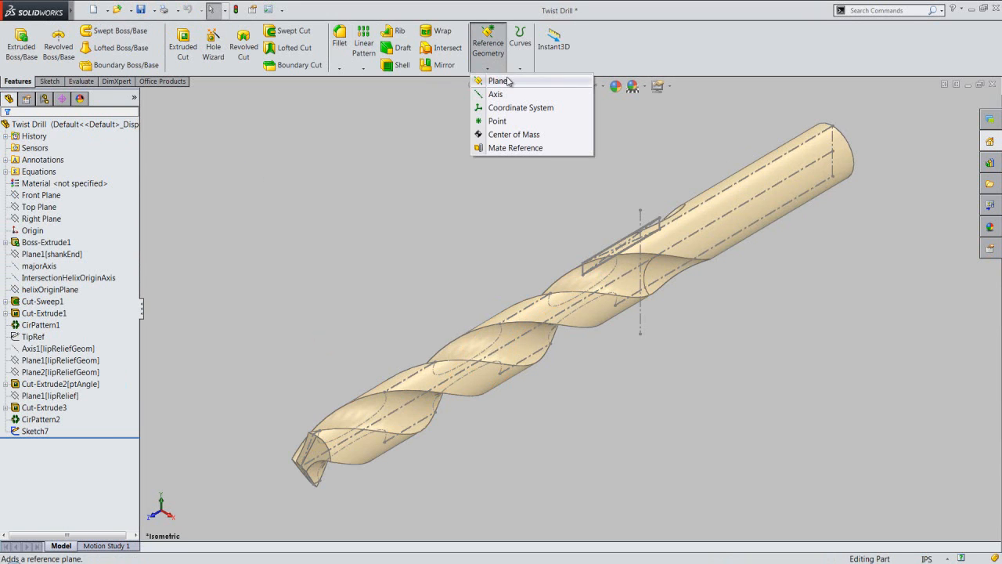
left_click(508, 83)
scroll(608, 231, "down", 5)
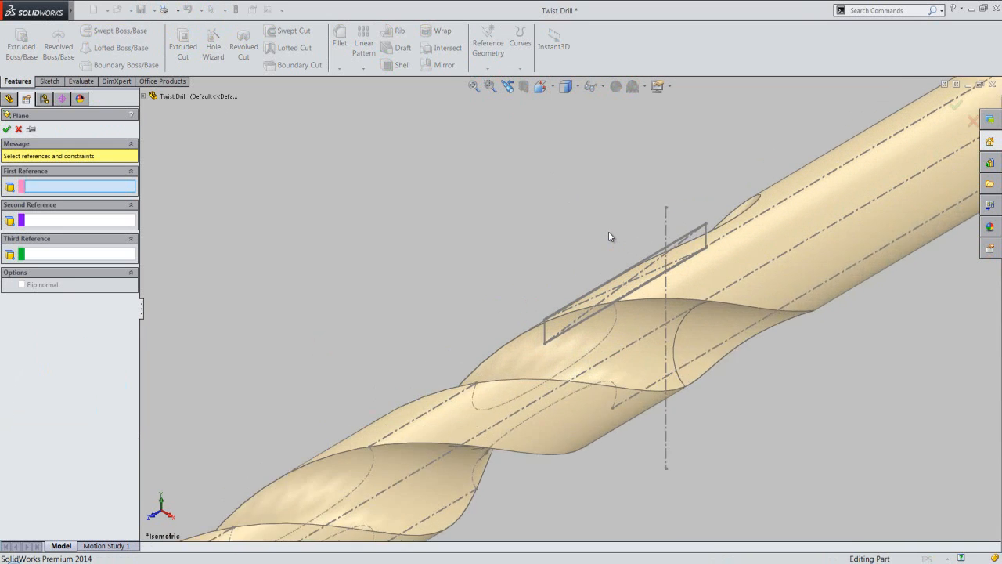
scroll(608, 230, "down", 1)
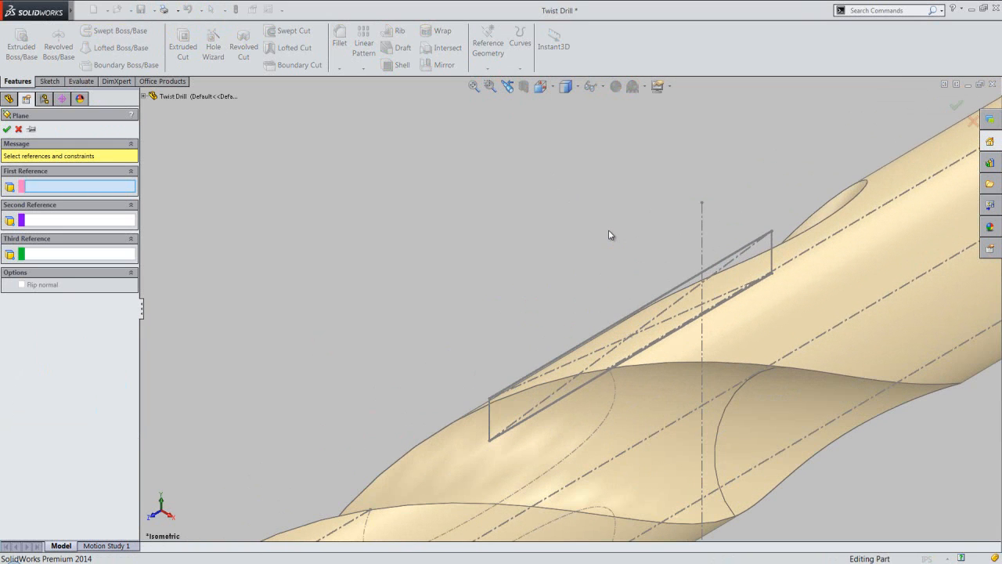
left_click(631, 338)
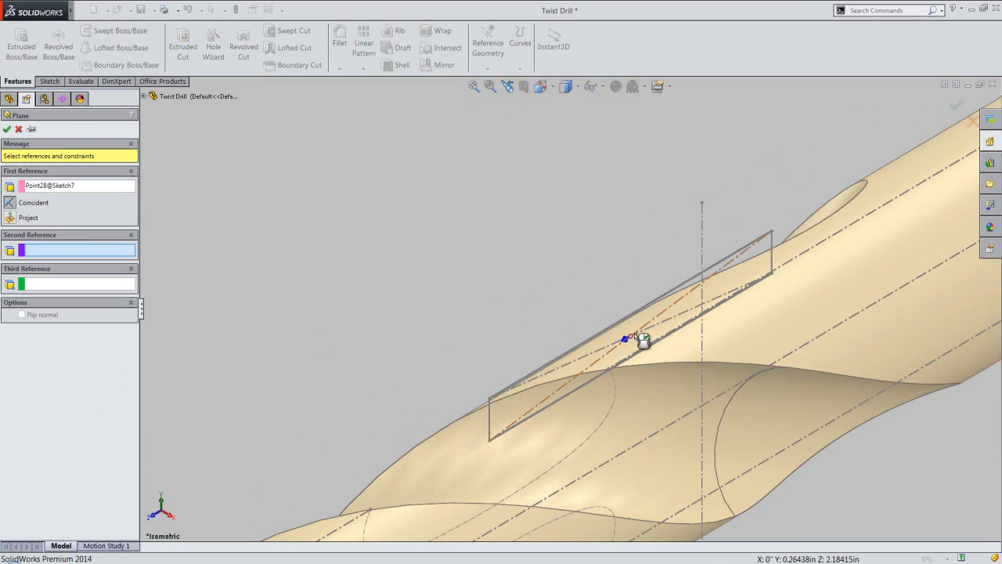
left_click(664, 296)
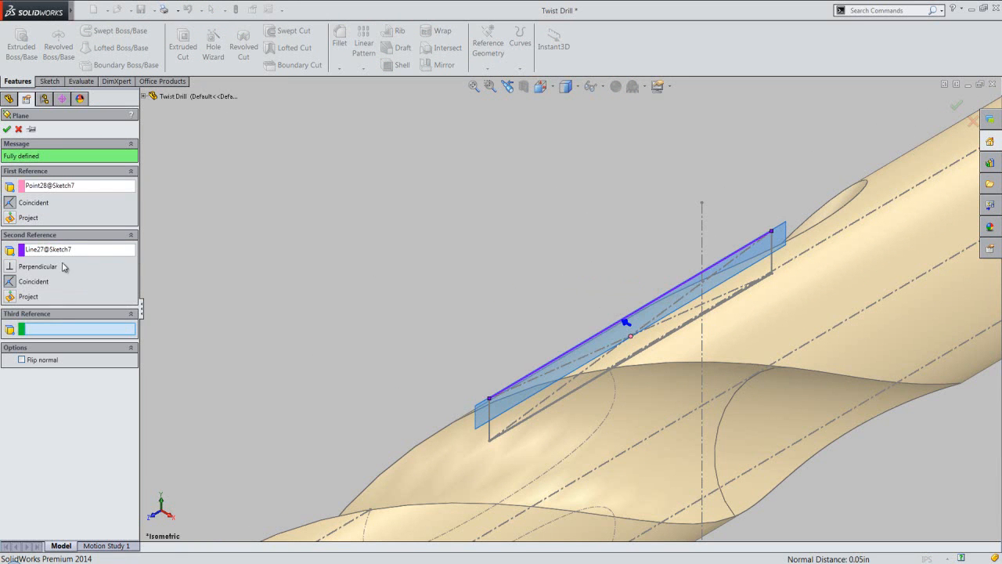
left_click(11, 268)
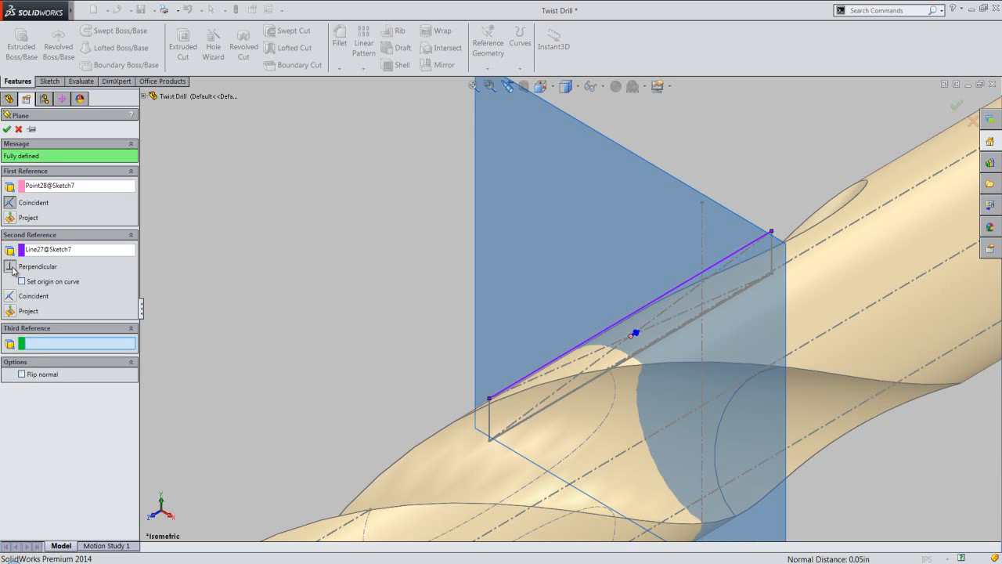
left_click(8, 131)
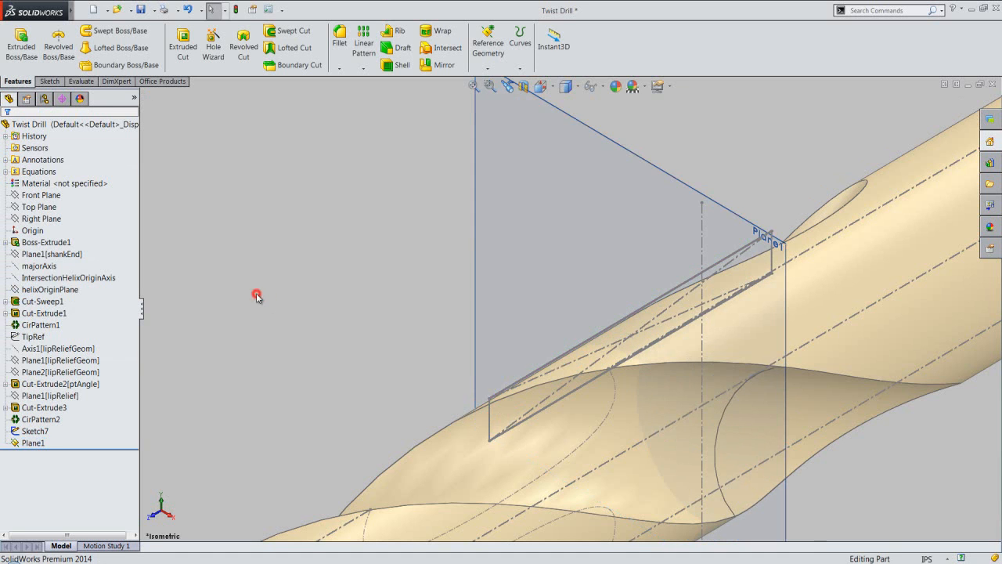
Start a new sketch on the reference plane that crosses the rectangle's center point
scroll(403, 283, "up", 6)
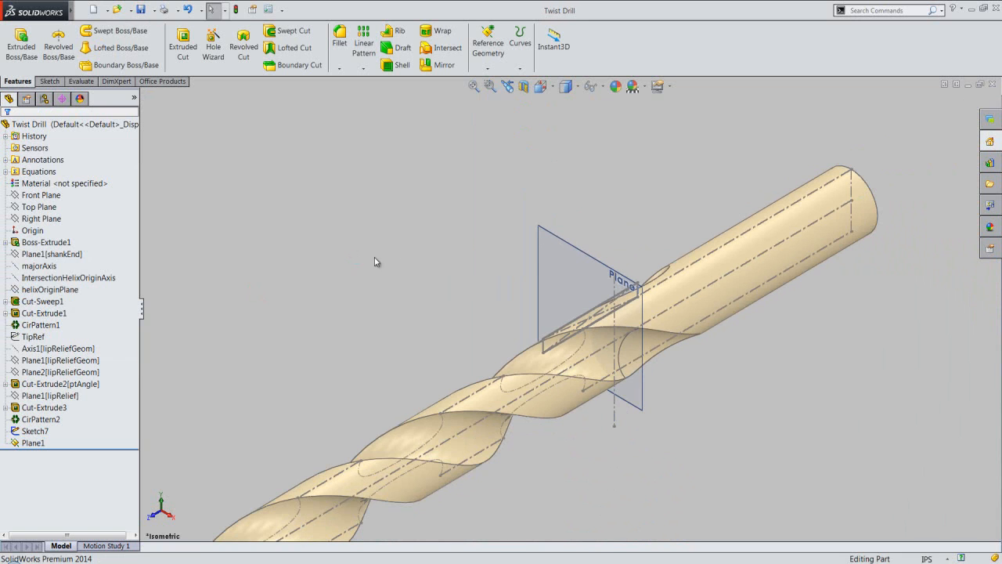
left_click(541, 259)
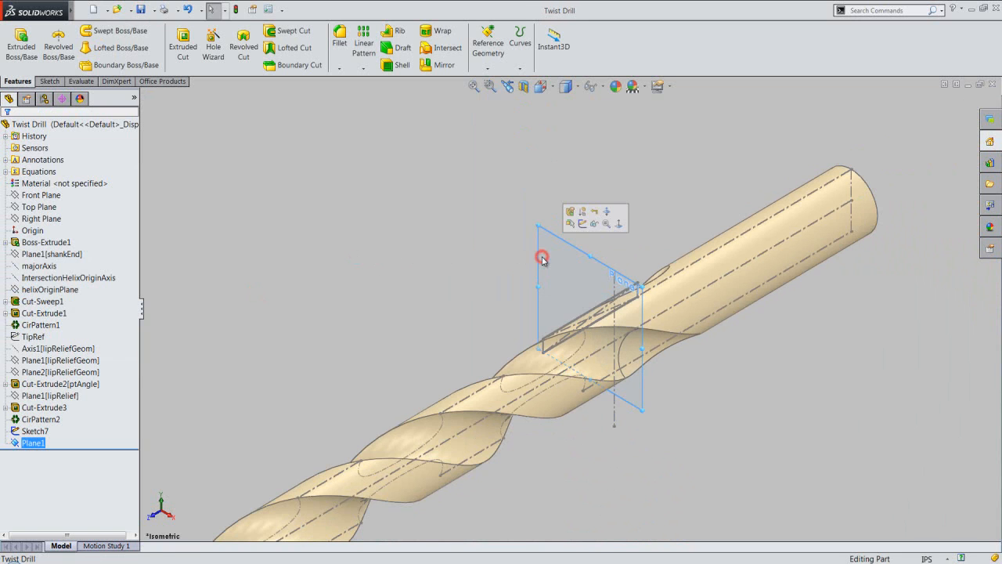
left_click(583, 224)
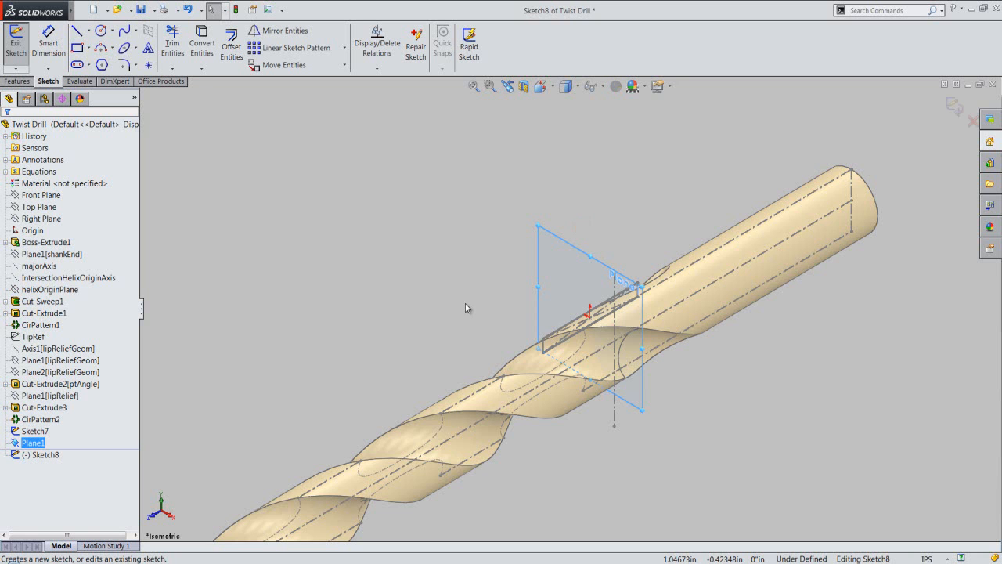
left_click(465, 306)
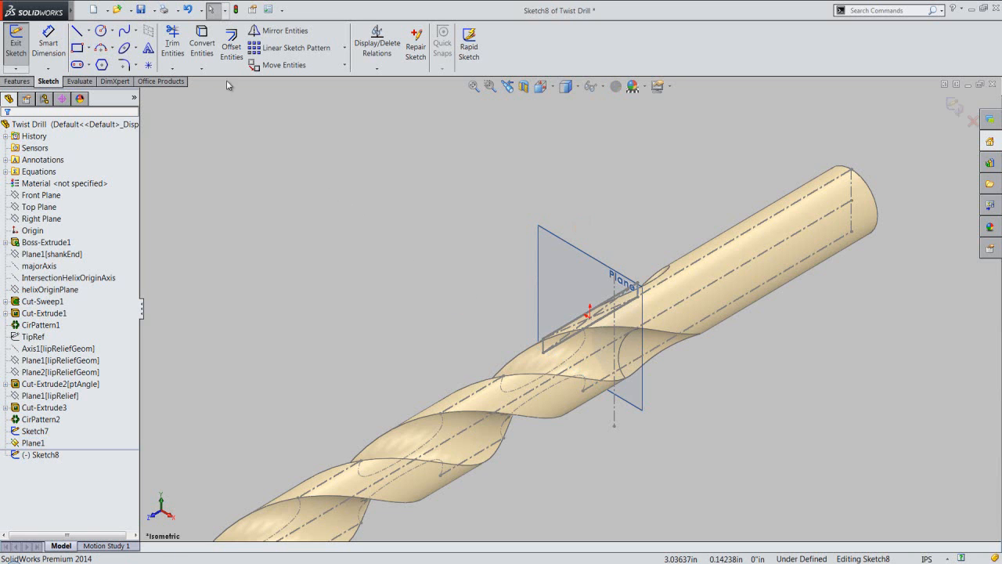
Convert the shank end's circular edge into the sketch and turn the resulting circle into construction geometry
left_click(202, 40)
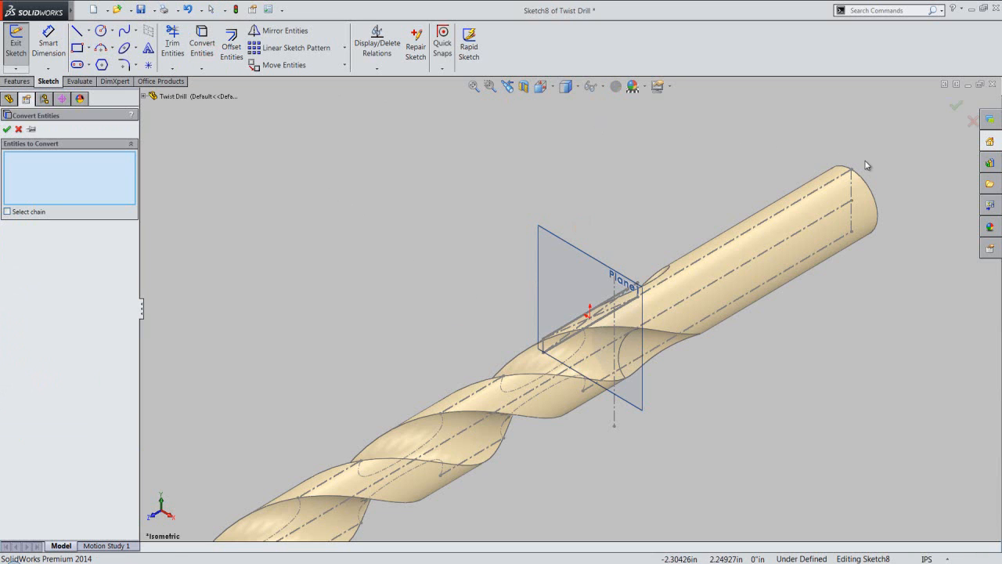
left_click(876, 204)
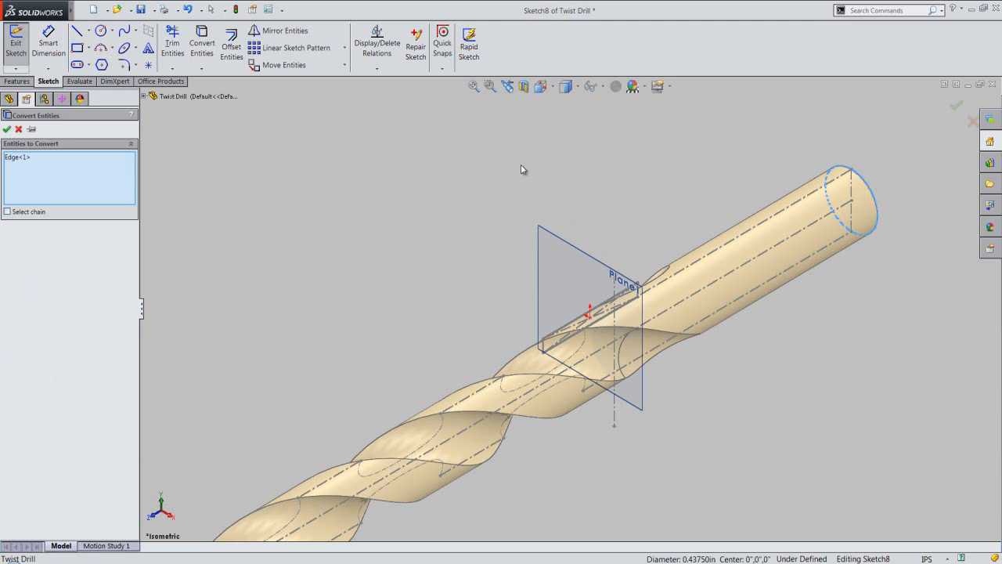
left_click(7, 130)
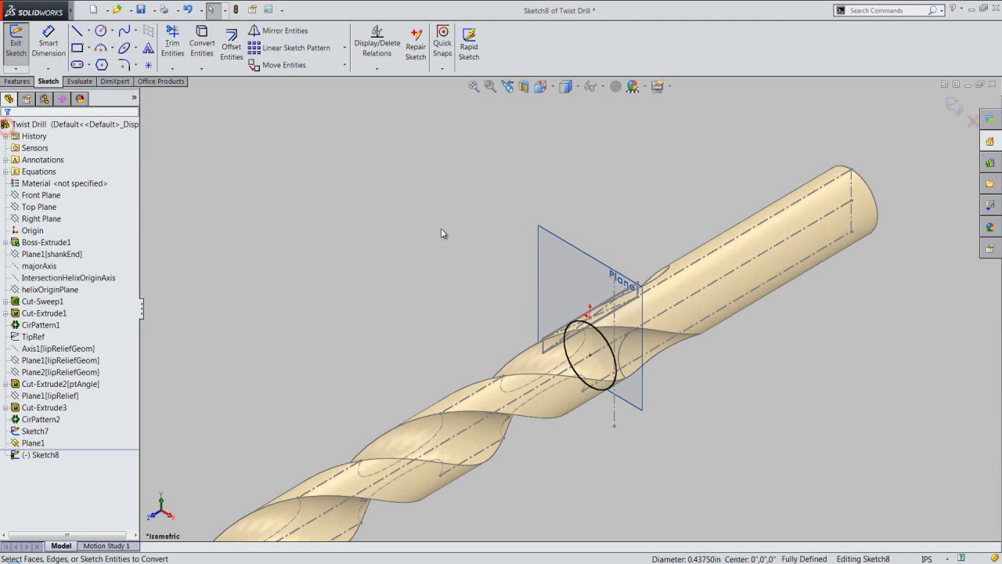
left_click(605, 338)
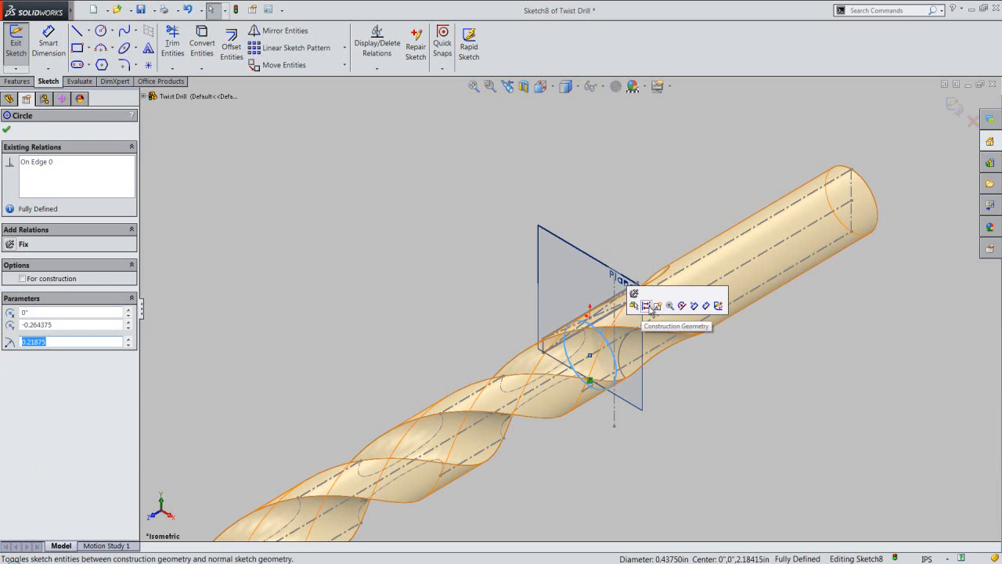
left_click(649, 308)
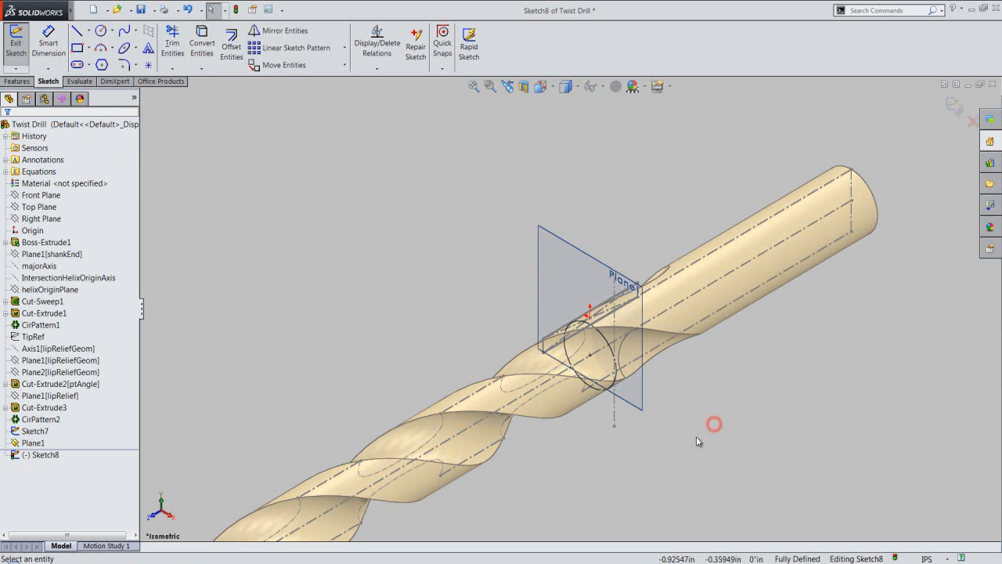
Sketch a circle concentric with the construction circle, radius about 0.264 in, passing through the rectangle's center point, and exit the sketch
left_click(101, 29)
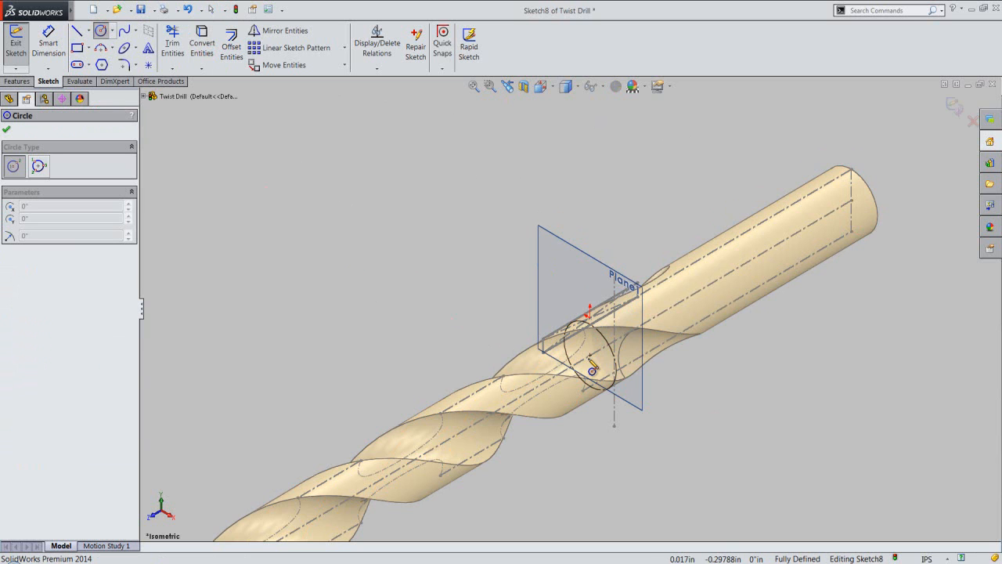
scroll(594, 369, "down", 1)
scroll(593, 369, "down", 1)
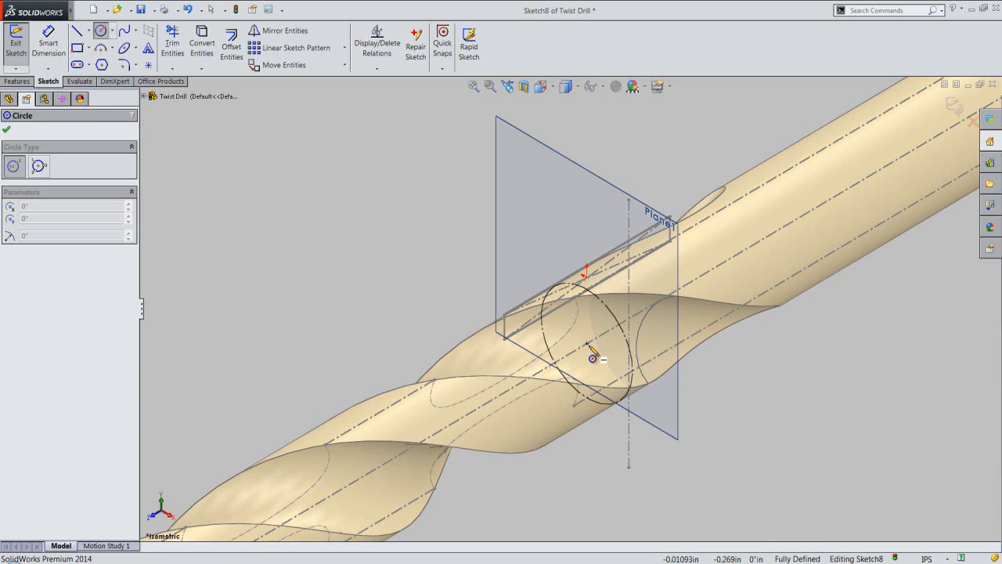
left_click(587, 343)
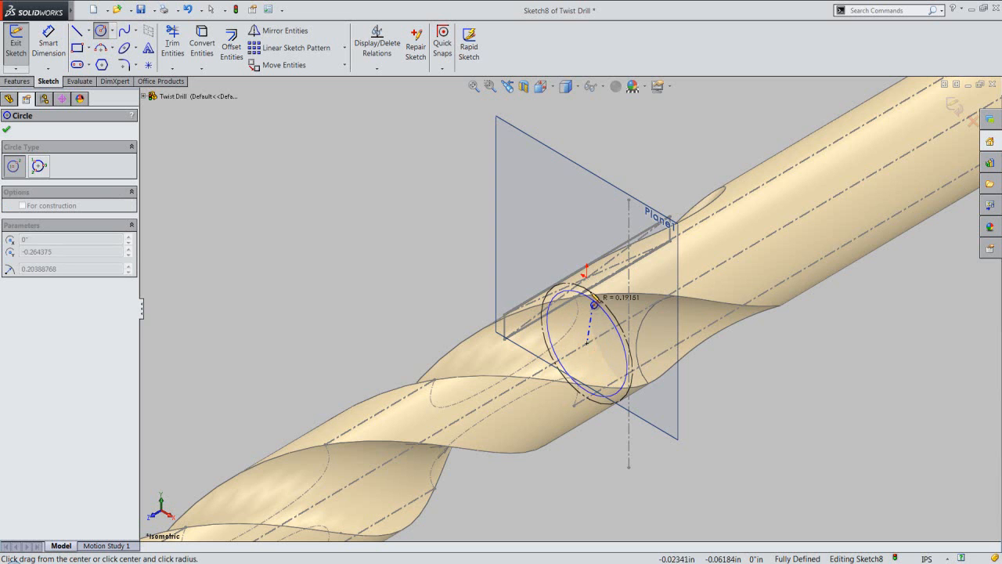
left_click(601, 292)
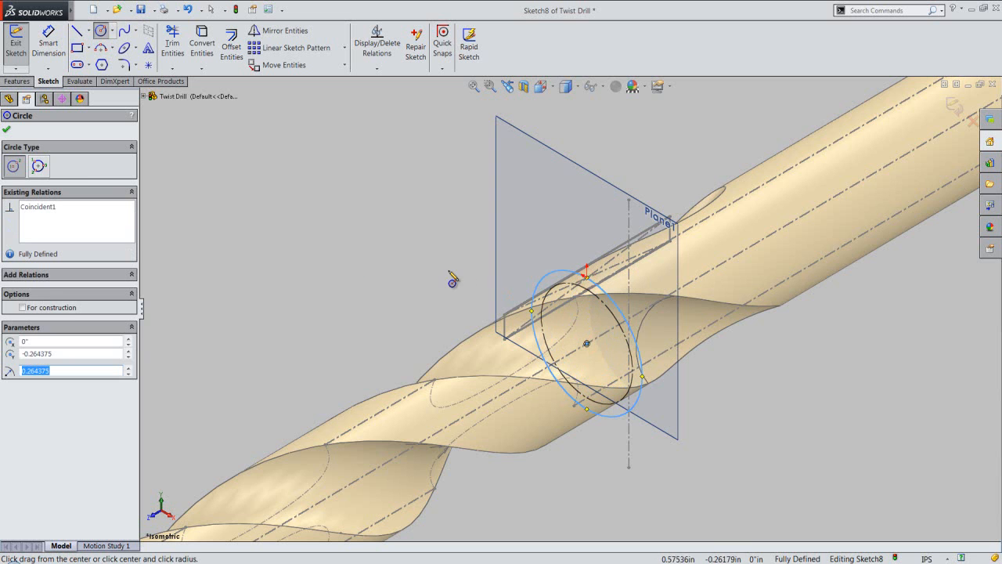
left_click(7, 131)
left_click(236, 226)
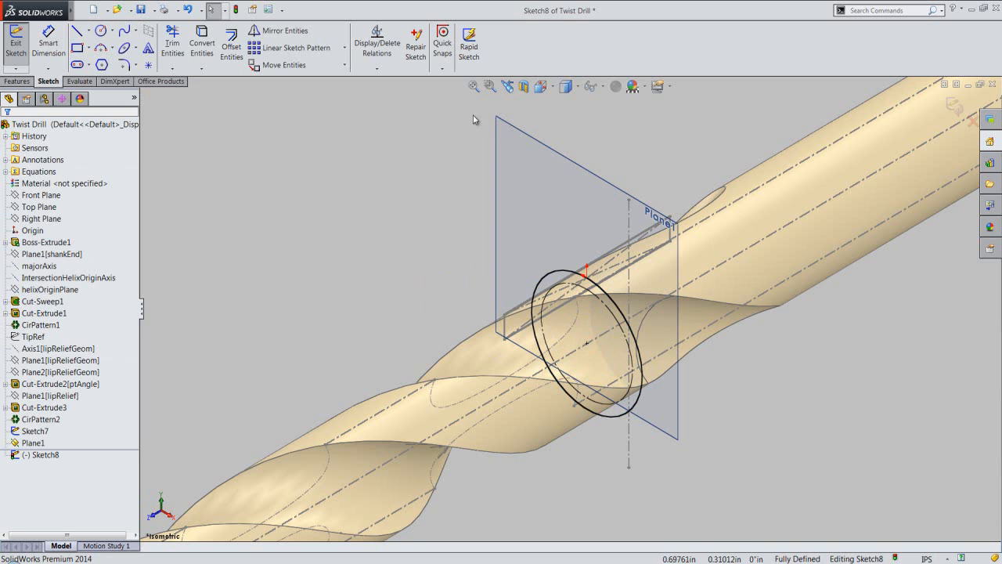
left_click(948, 108)
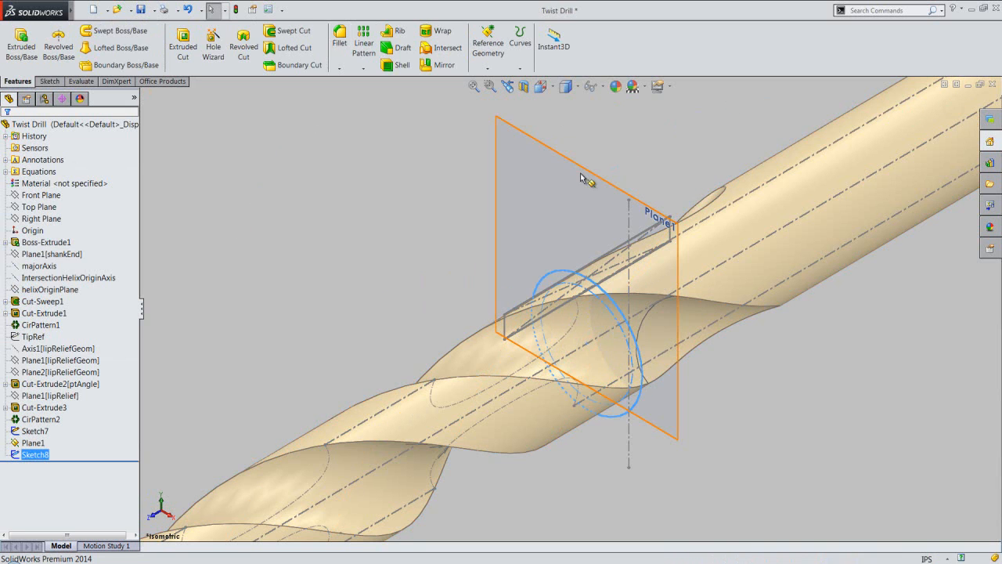
Hide the reference plane that carries the circle sketch and save the part
left_click(578, 167)
left_click(628, 130)
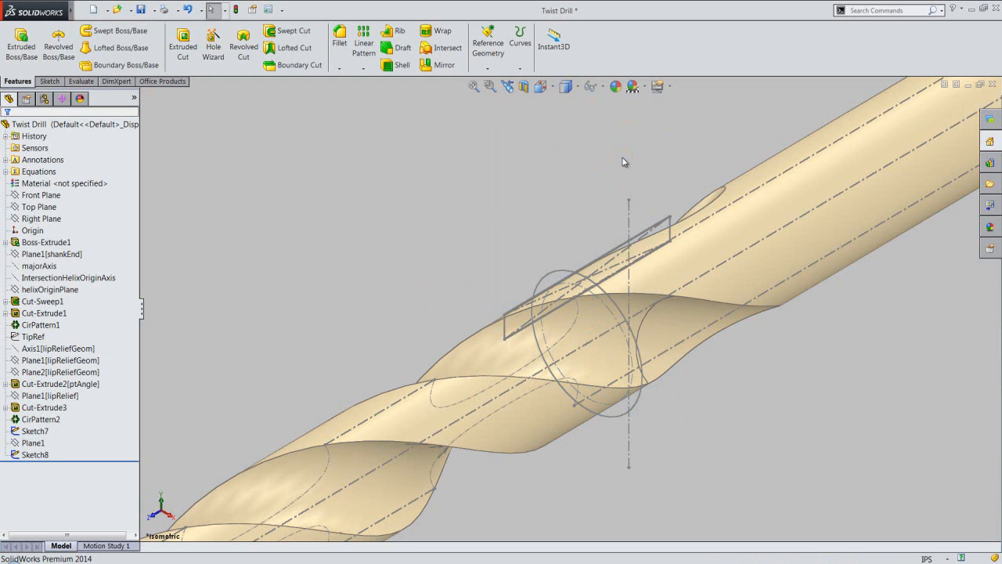
key("f")
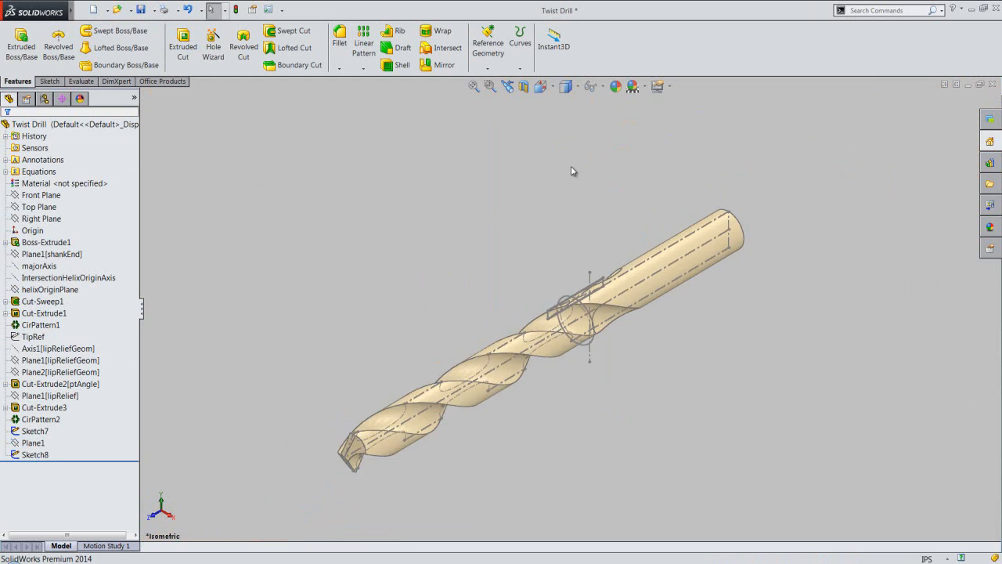
scroll(479, 426, "down", 2)
key("ctrl+s")
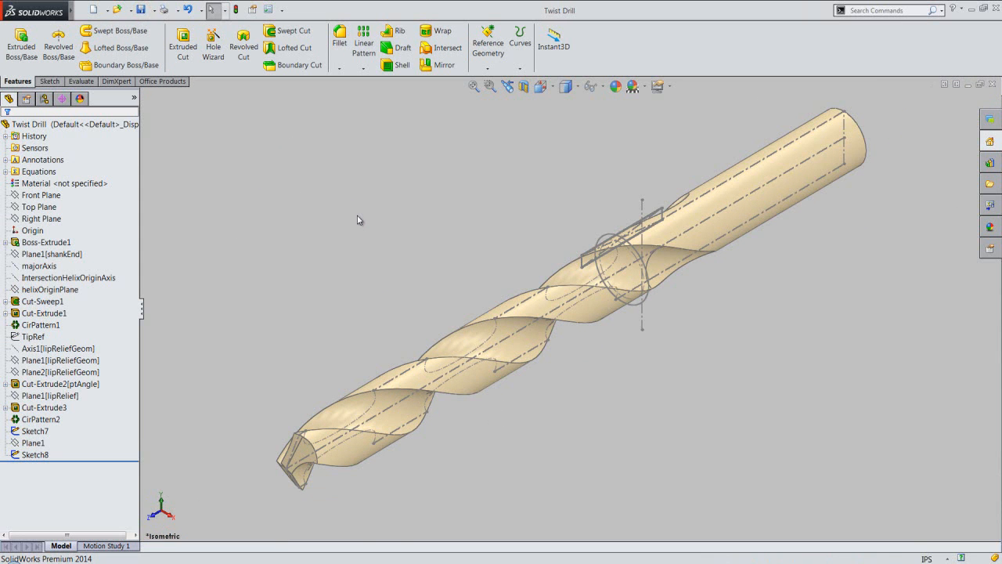
Rename the rectangle sketch Sketch7 as clearanceDia
left_click(32, 431)
right_click(31, 431)
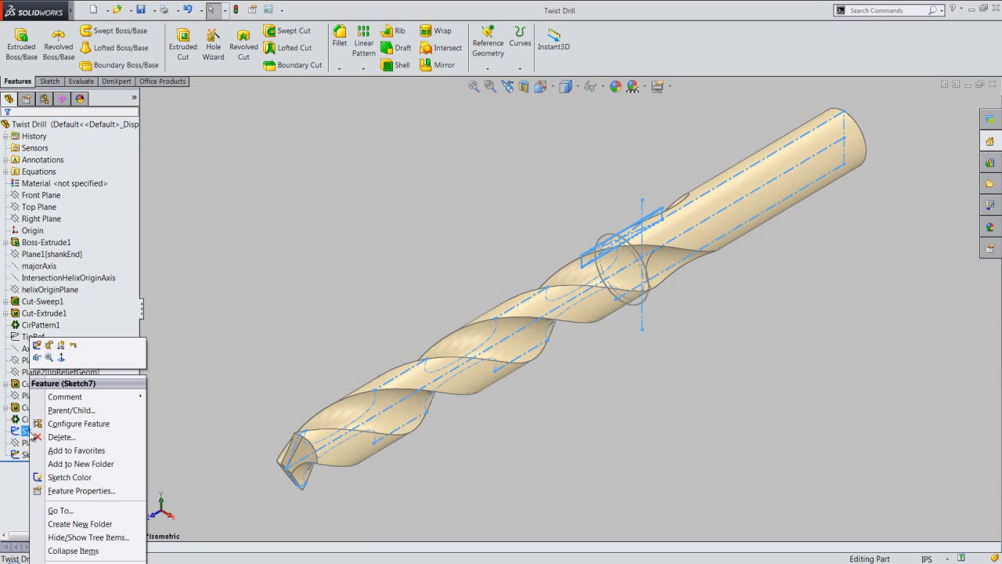
left_click(76, 492)
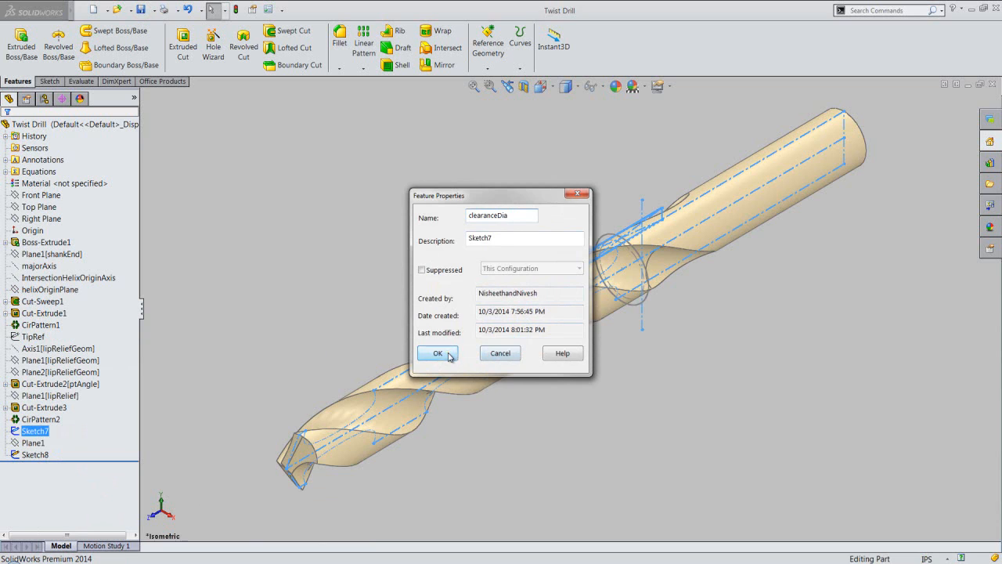
left_click(448, 353)
left_click(298, 283)
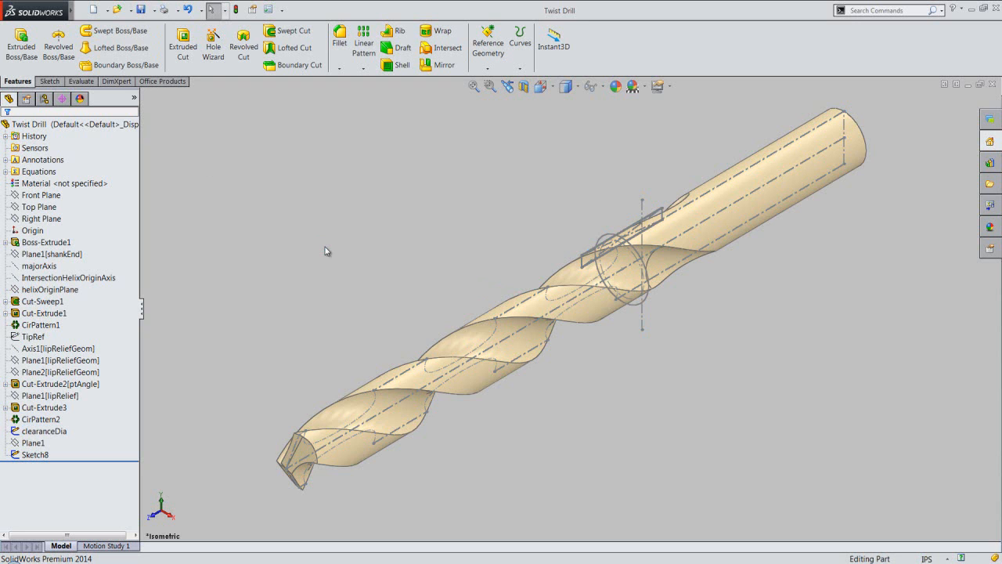
Start a helix from the circle sketch, reverse its direction toward the drill tip and define it by Height and Pitch
left_click(520, 68)
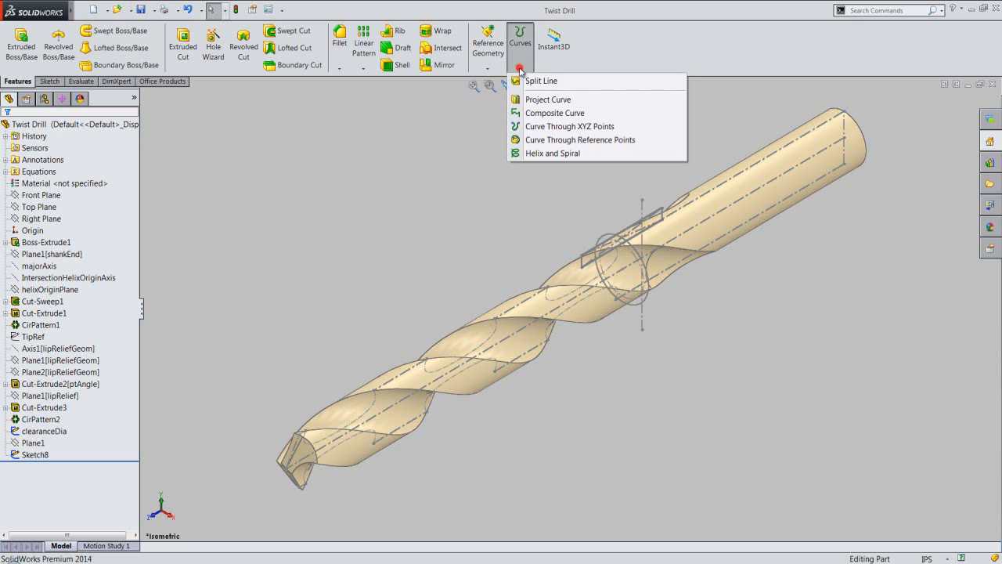
left_click(572, 153)
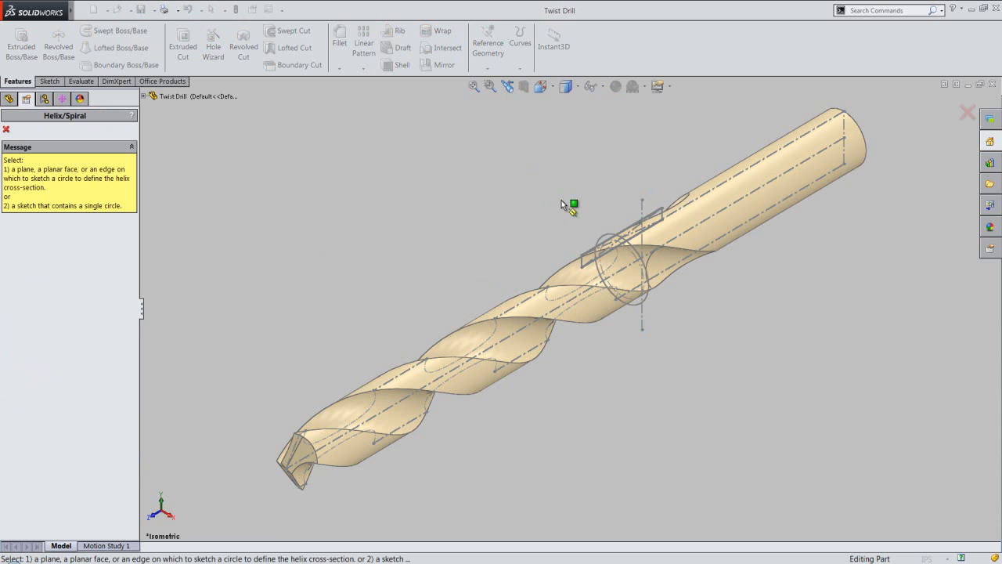
left_click(605, 235)
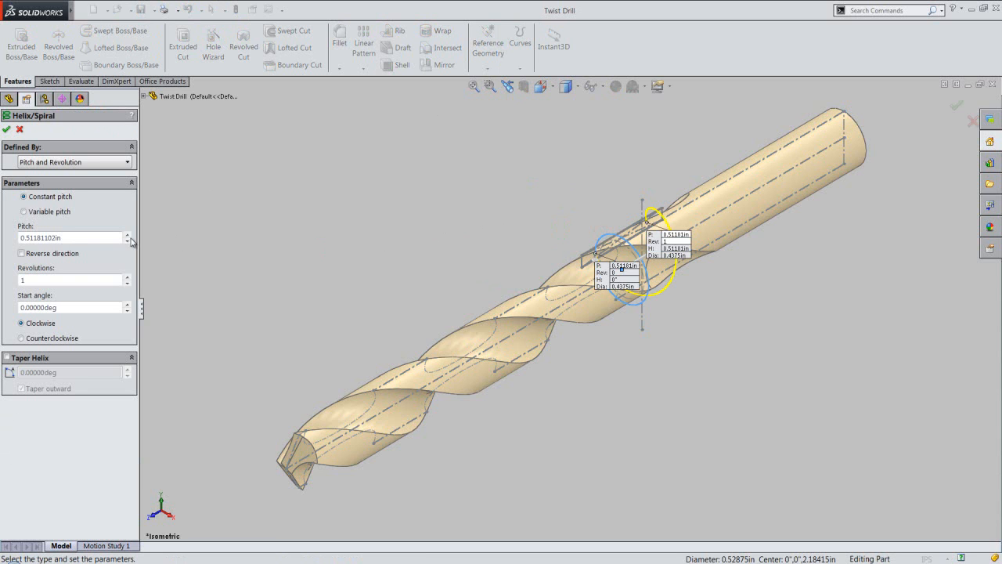
left_click(22, 254)
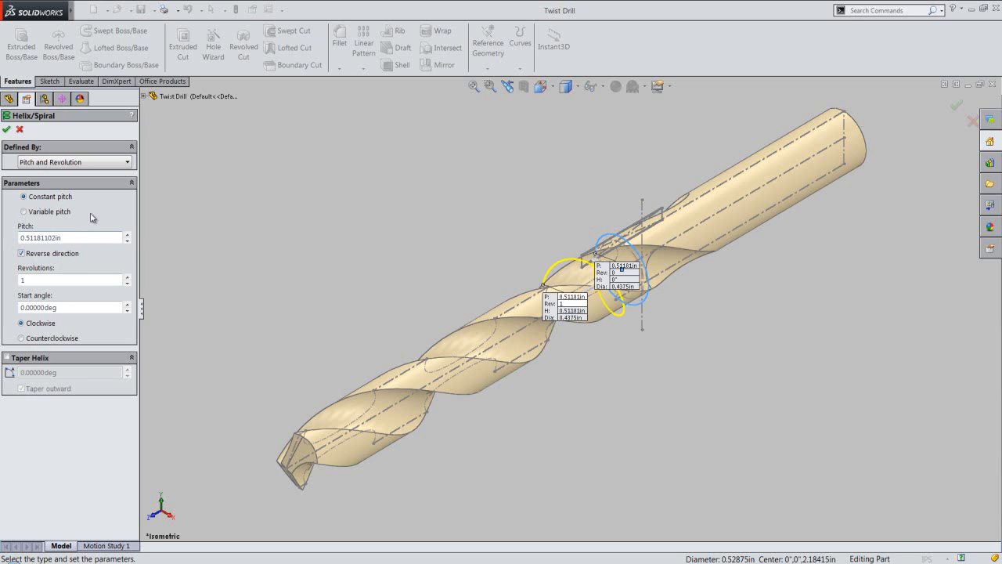
left_click(120, 162)
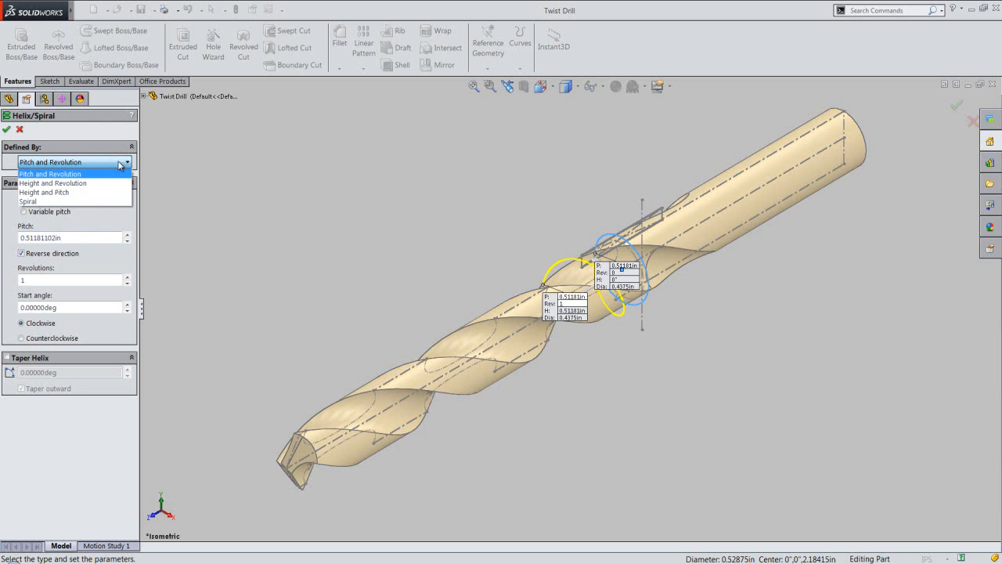
left_click(81, 192)
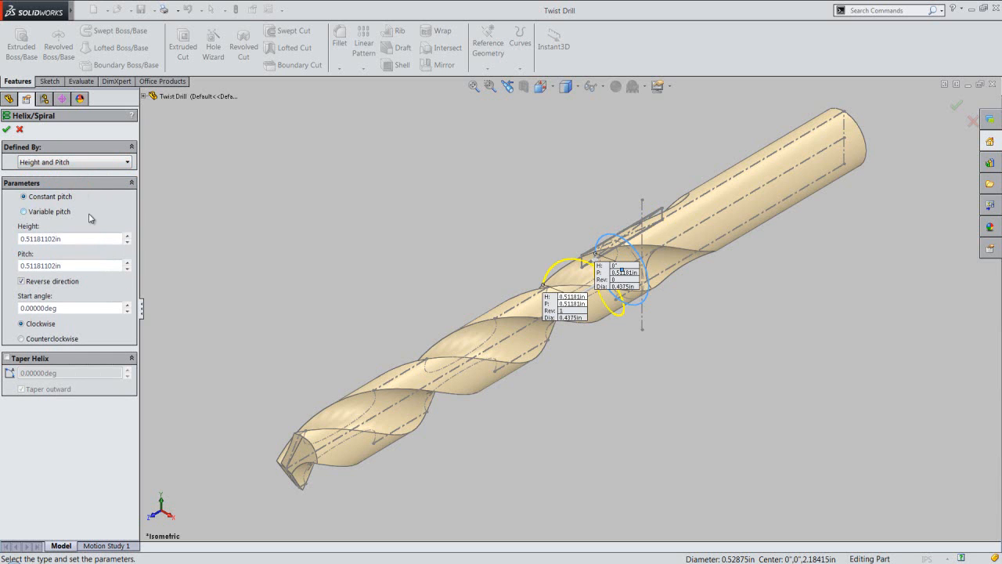
Set the helix height to 2 in and the start angle to 90 degrees, create the helix and save the part
left_click_drag(77, 238, 10, 245)
type("2")
key("Return")
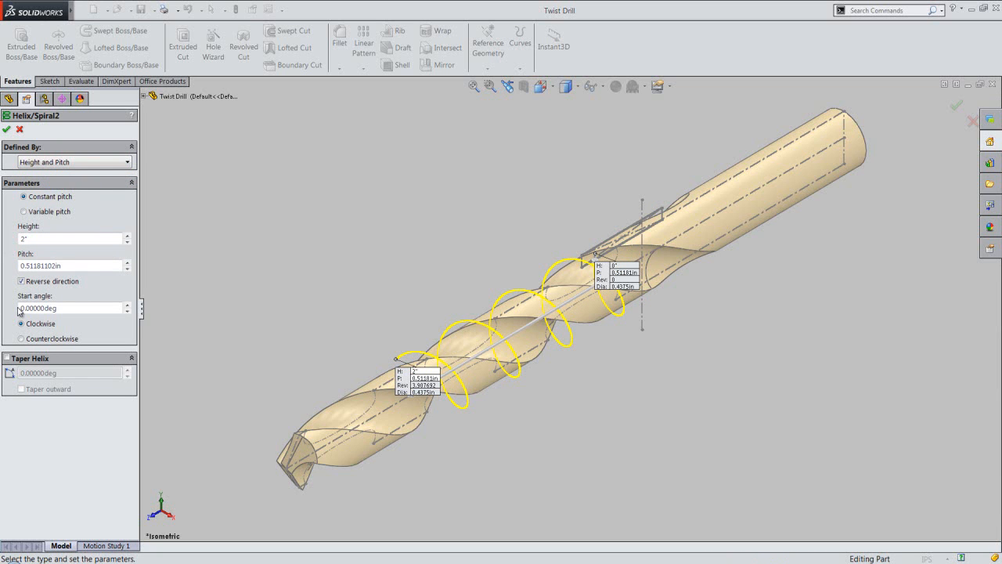
type("9")
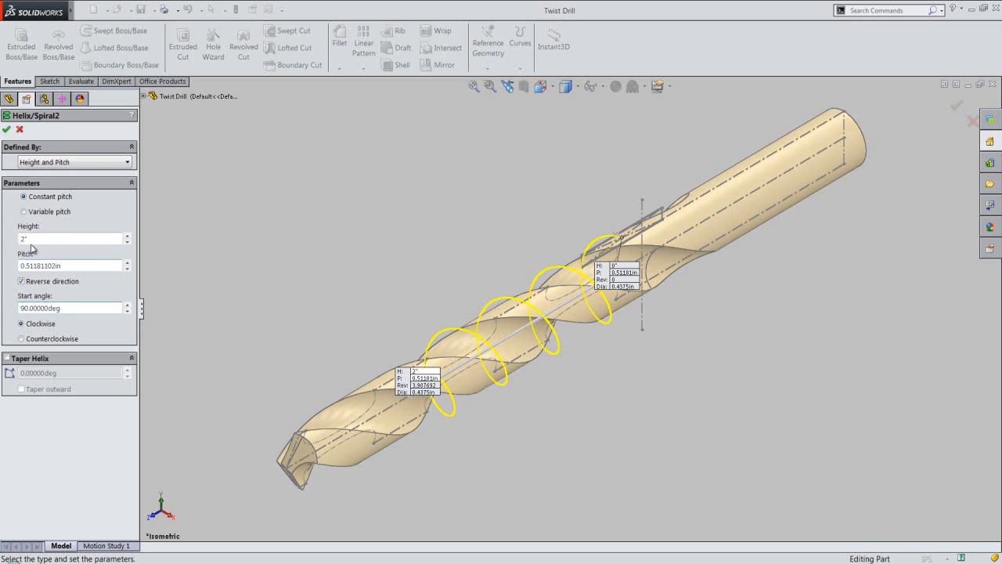
key("Return")
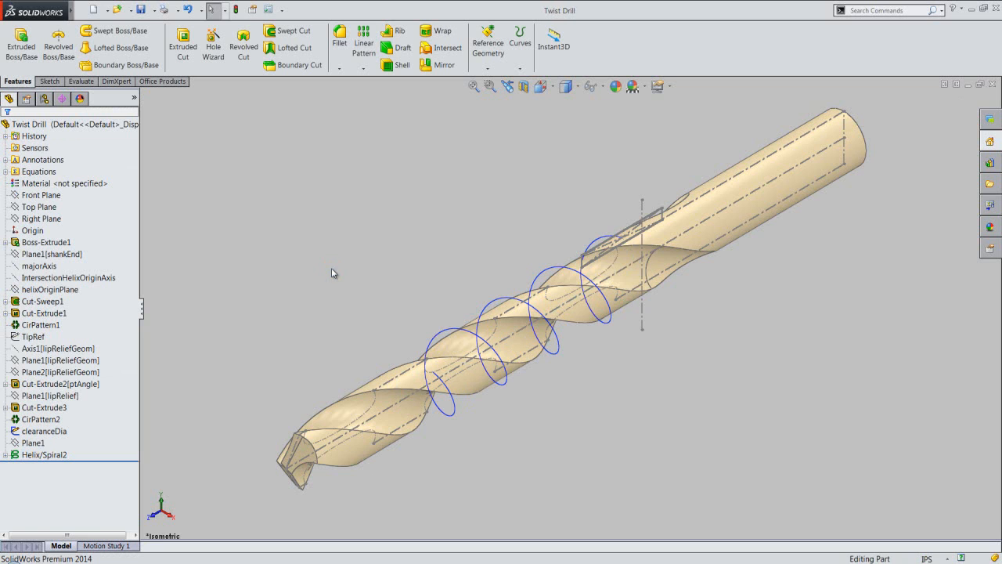
key("ctrl+s")
Display the dimensions of the new Helix/Spiral2 feature on the model
left_click(52, 458)
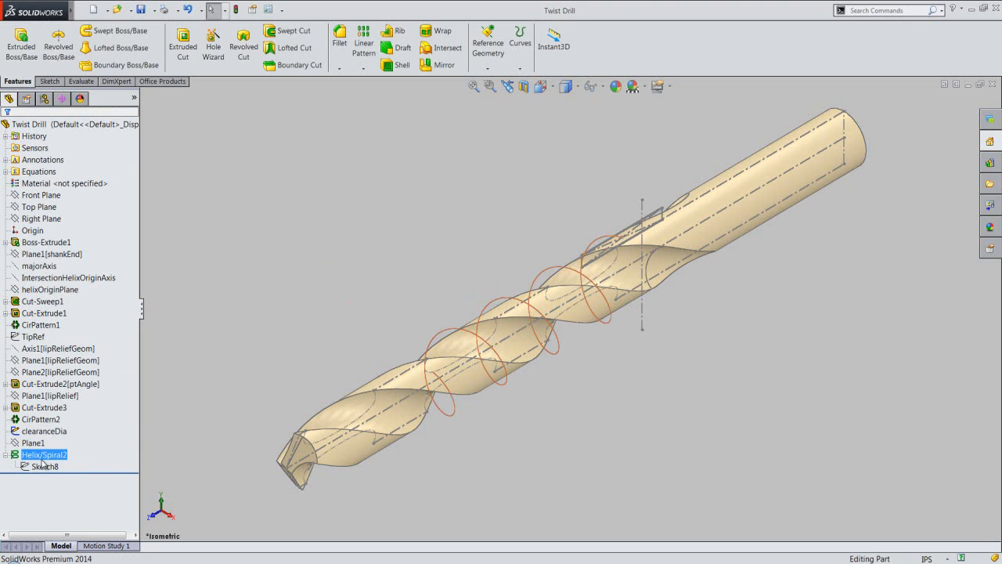
left_click(16, 456)
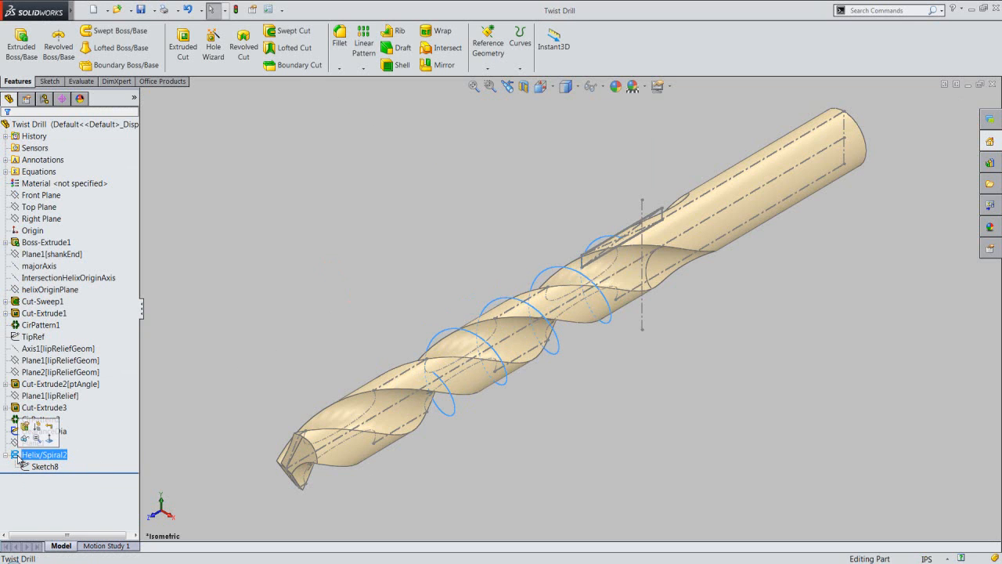
left_click(337, 350)
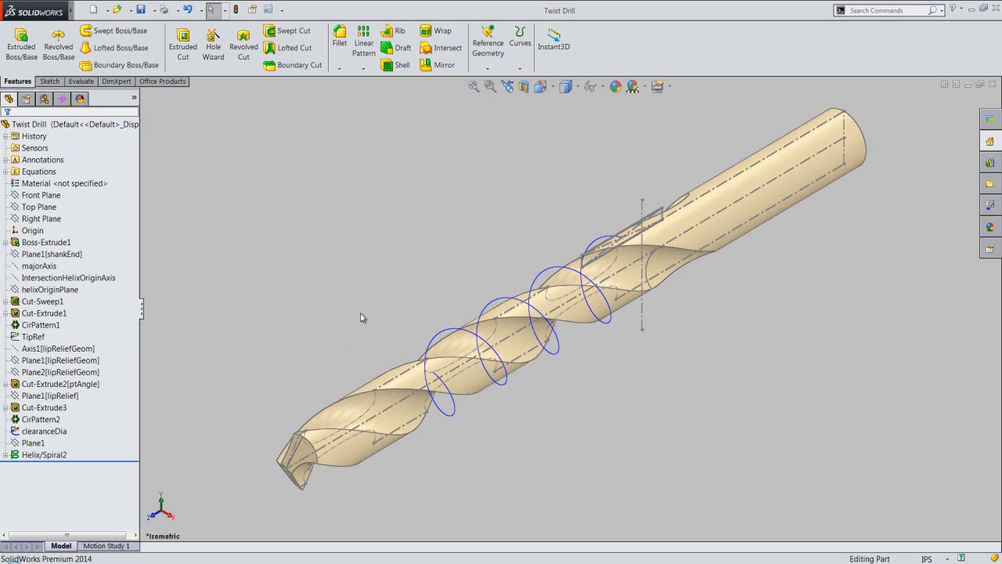
left_click(47, 455)
double_click(47, 455)
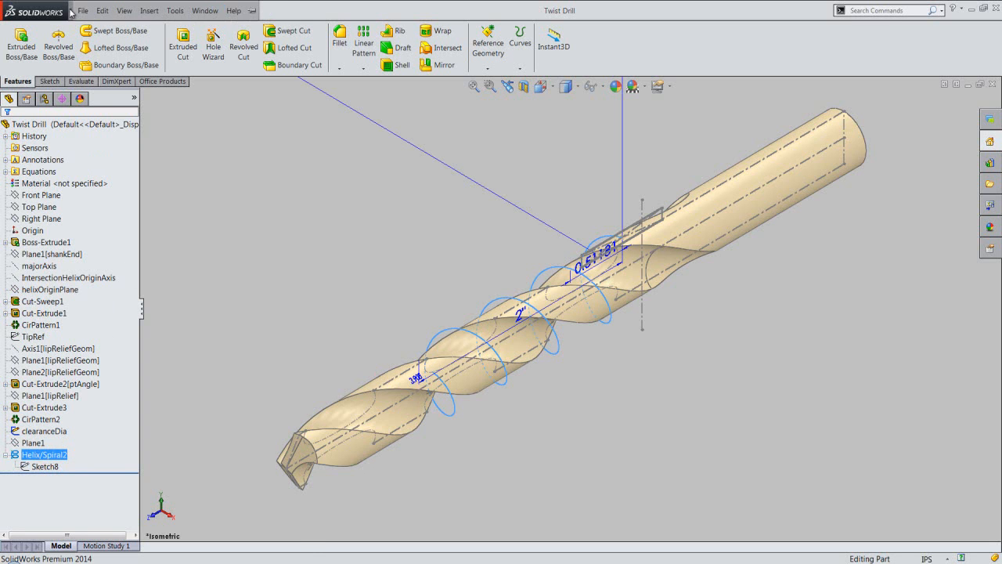
Add an equation in the equation manager that sets the Helix/Spiral2 height dimension to "fluteLen" + "helixPitch"
left_click(83, 10)
mouse_move(171, 10)
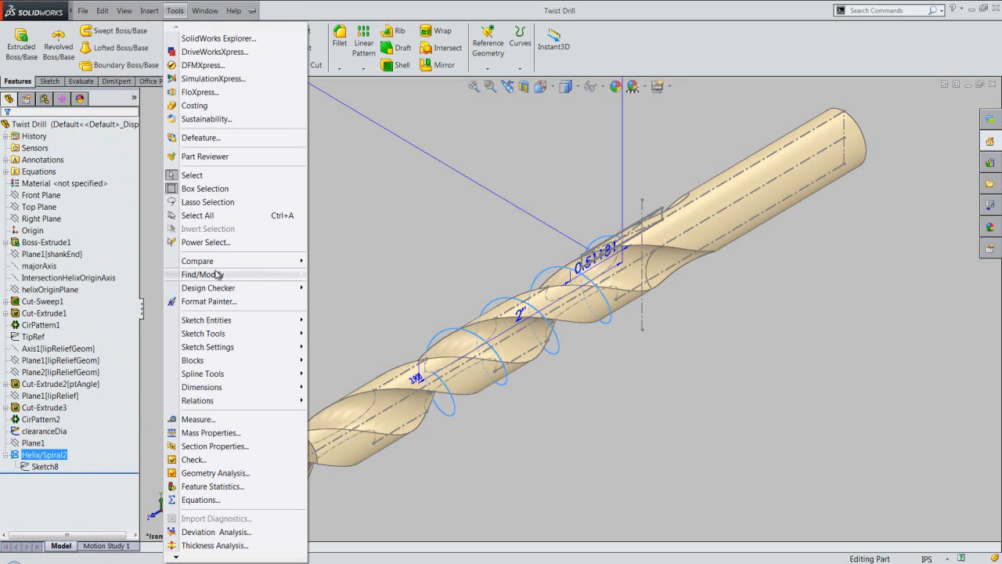
left_click(227, 500)
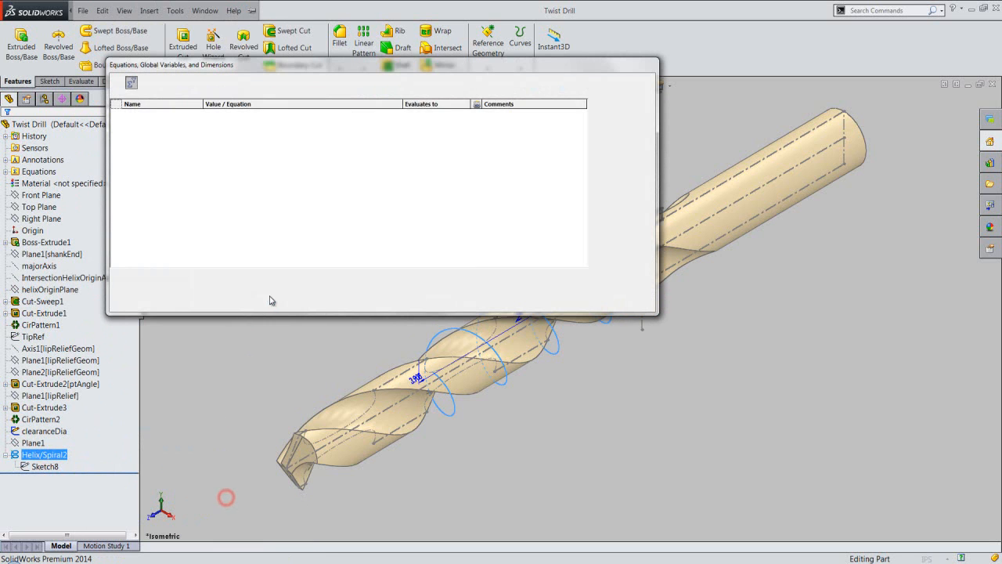
left_click_drag(457, 76, 396, 49)
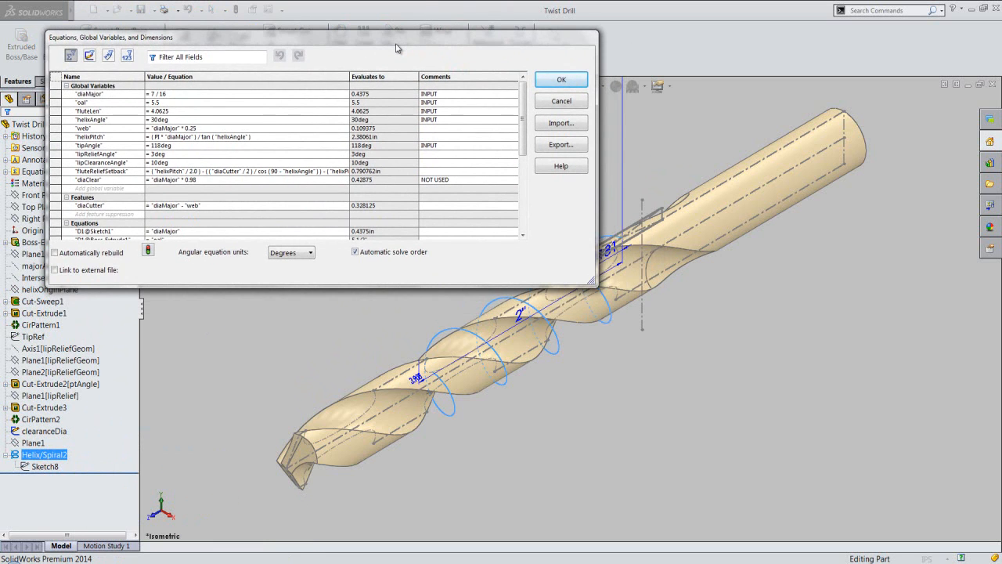
left_click_drag(523, 145, 523, 223)
left_click(114, 232)
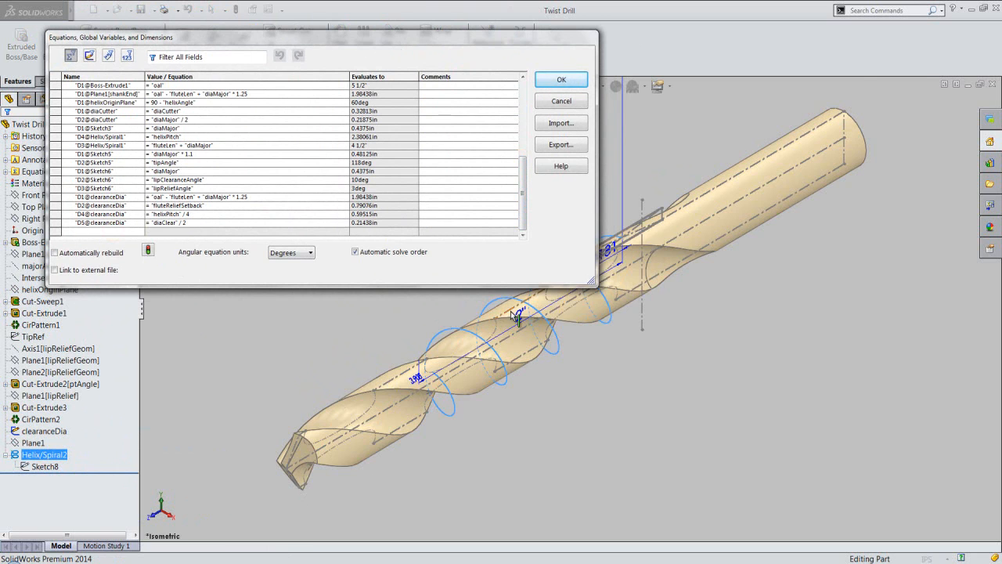
scroll(511, 311, "down", 4)
left_click(539, 325)
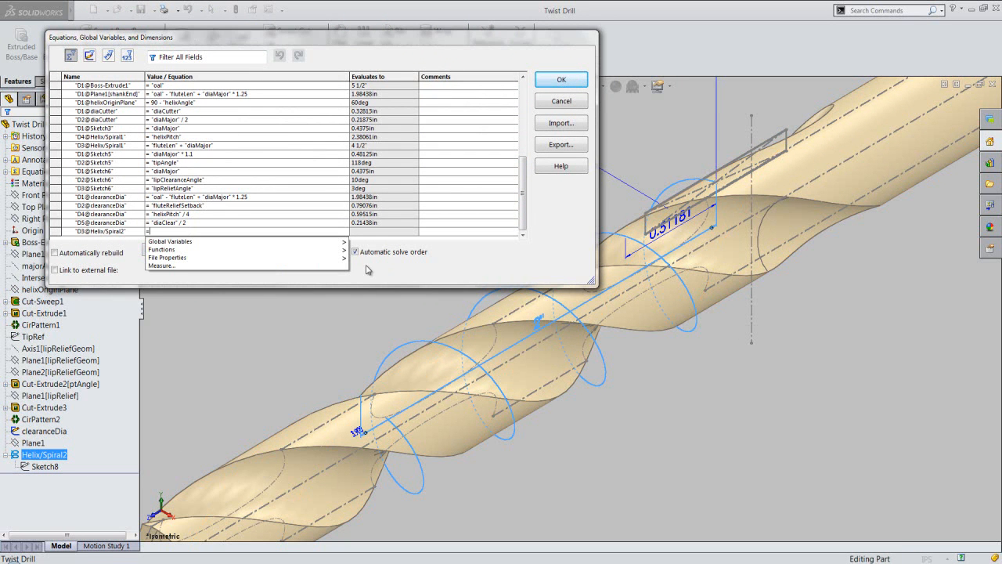
mouse_move(346, 246)
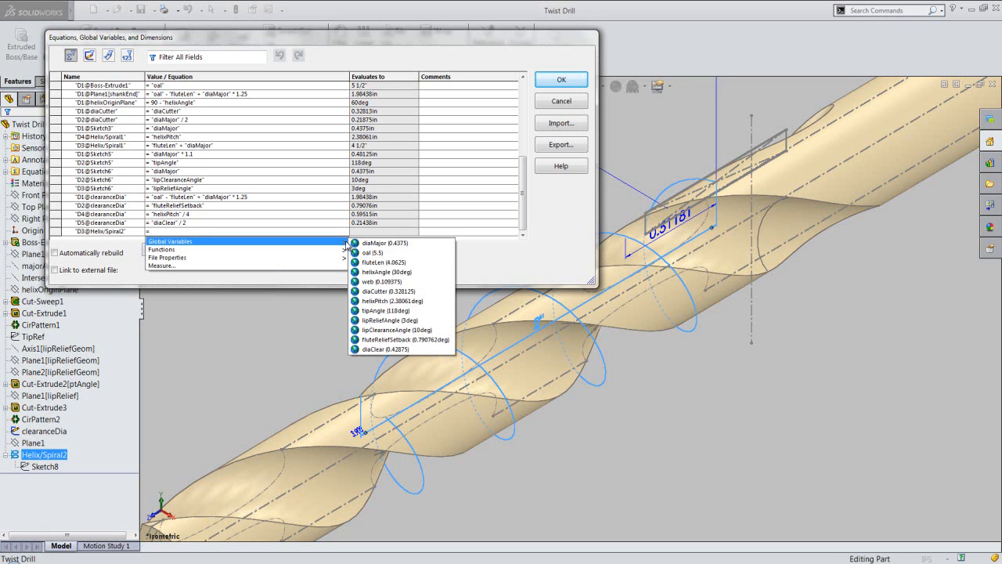
left_click(373, 262)
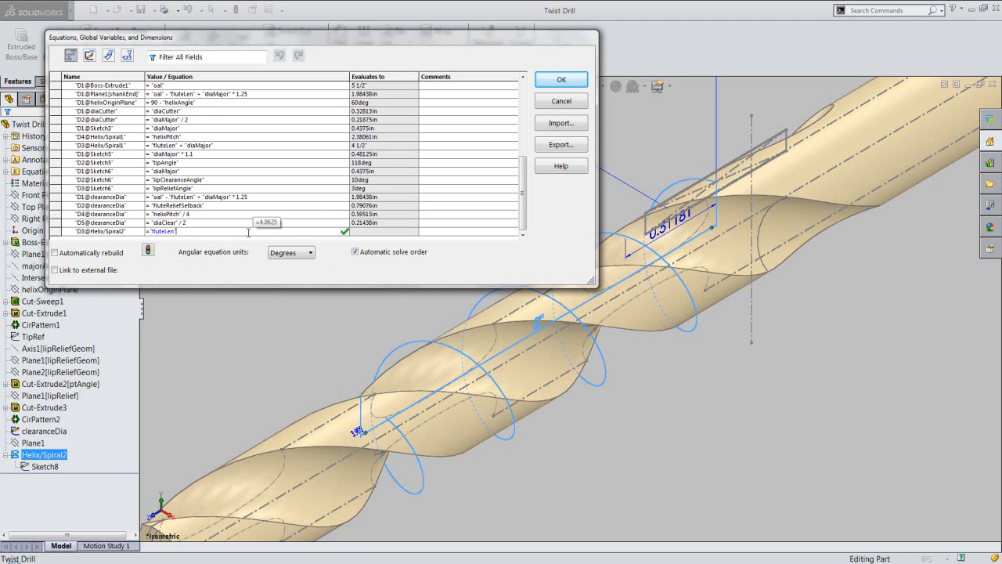
type("-")
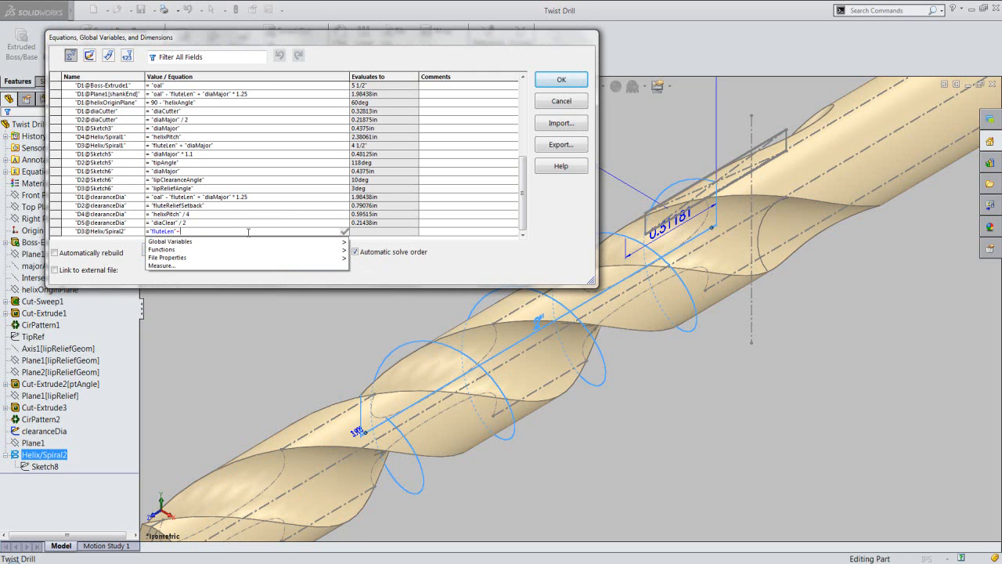
mouse_move(301, 244)
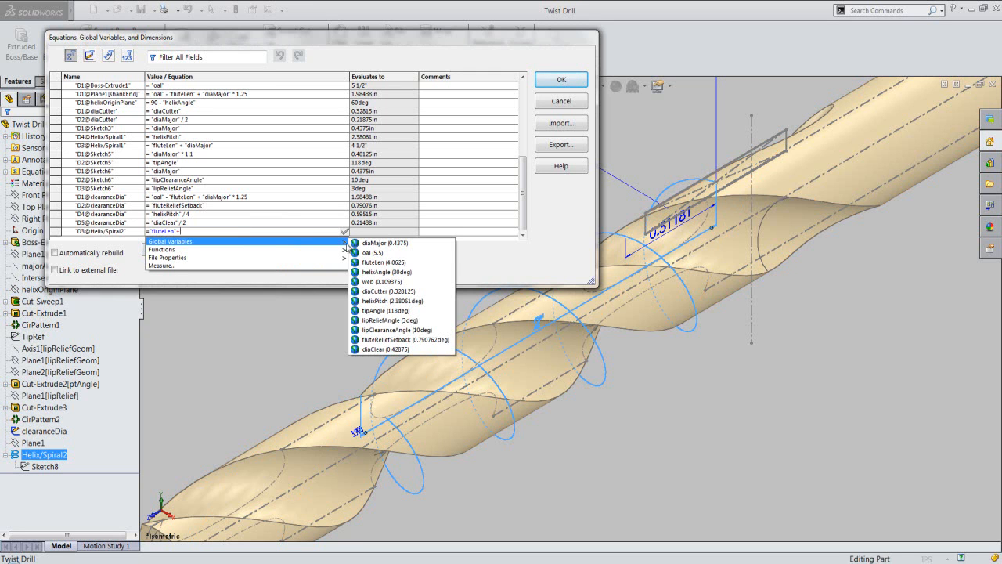
left_click(385, 300)
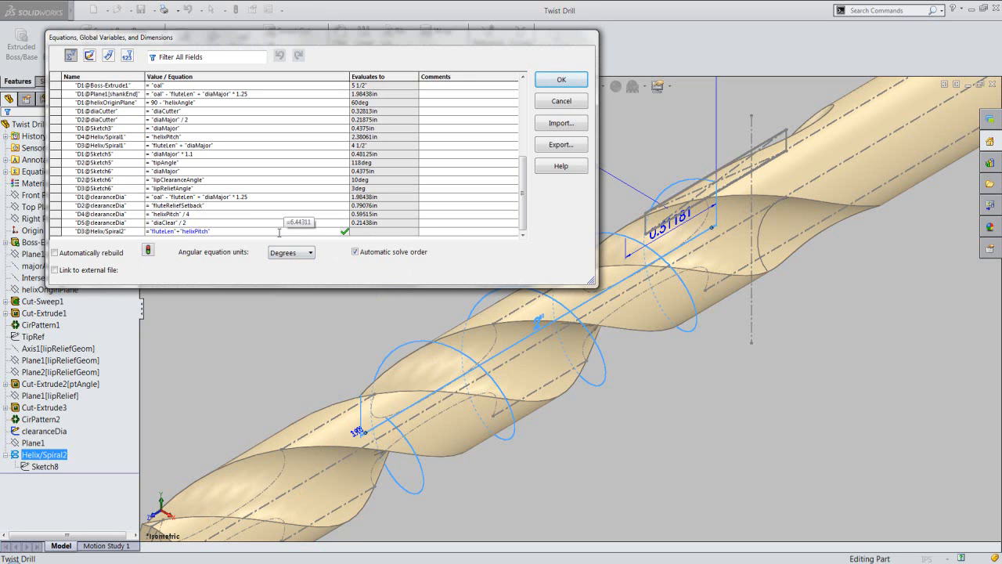
left_click(344, 231)
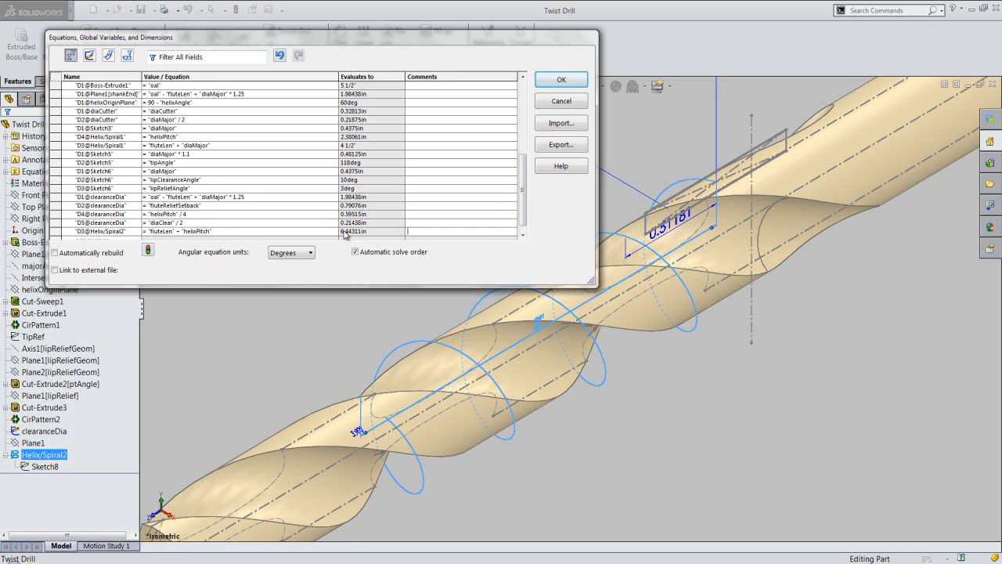
Add an equation linking the Helix/Spiral2 pitch dimension to "helixPitch" and apply the equations to the model
left_click_drag(523, 196, 523, 215)
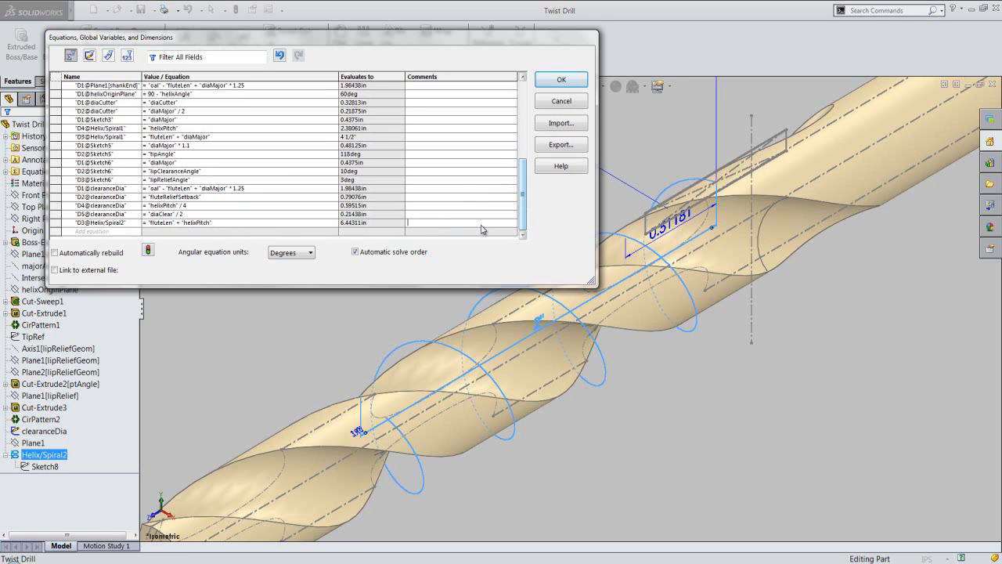
left_click(89, 229)
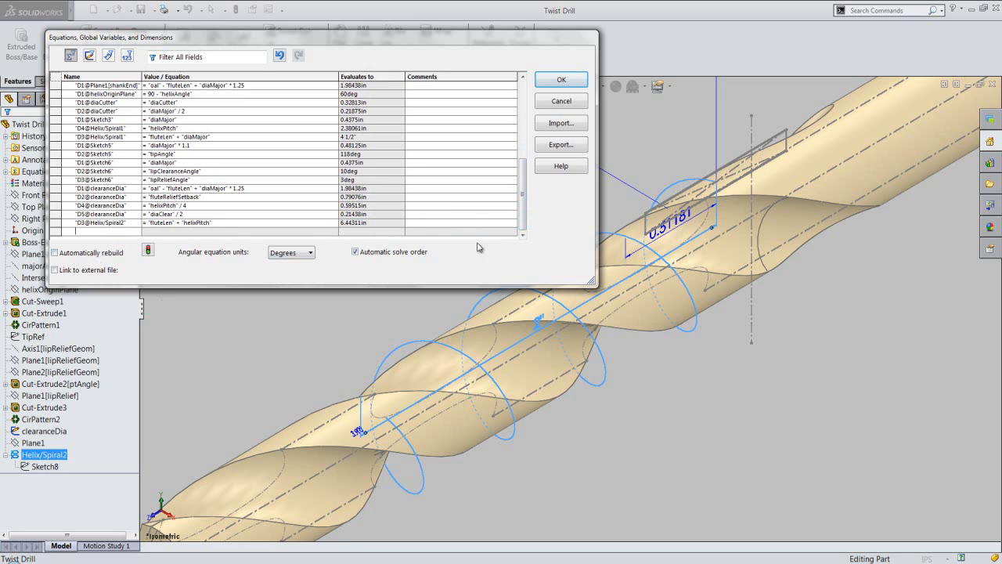
left_click(678, 227)
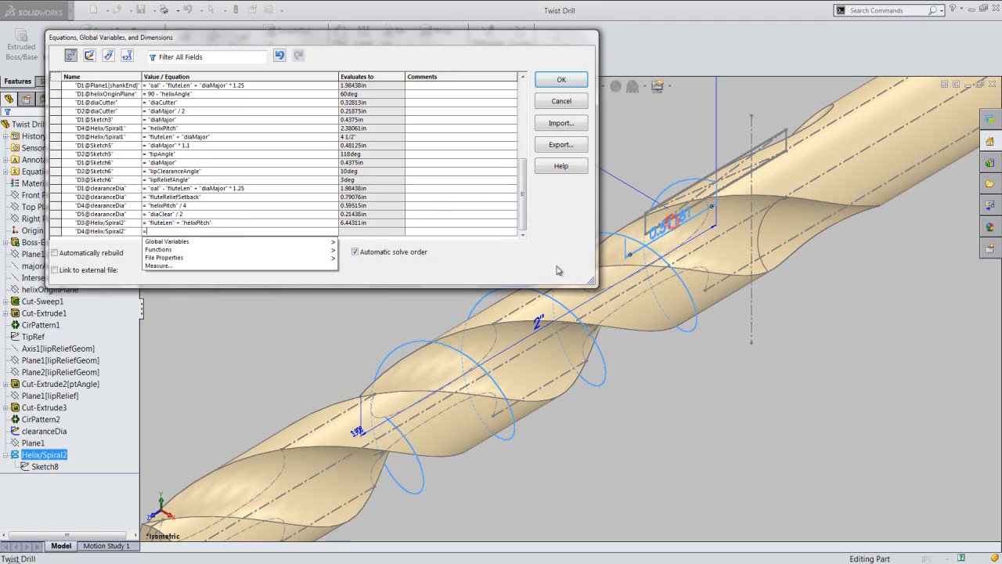
mouse_move(336, 244)
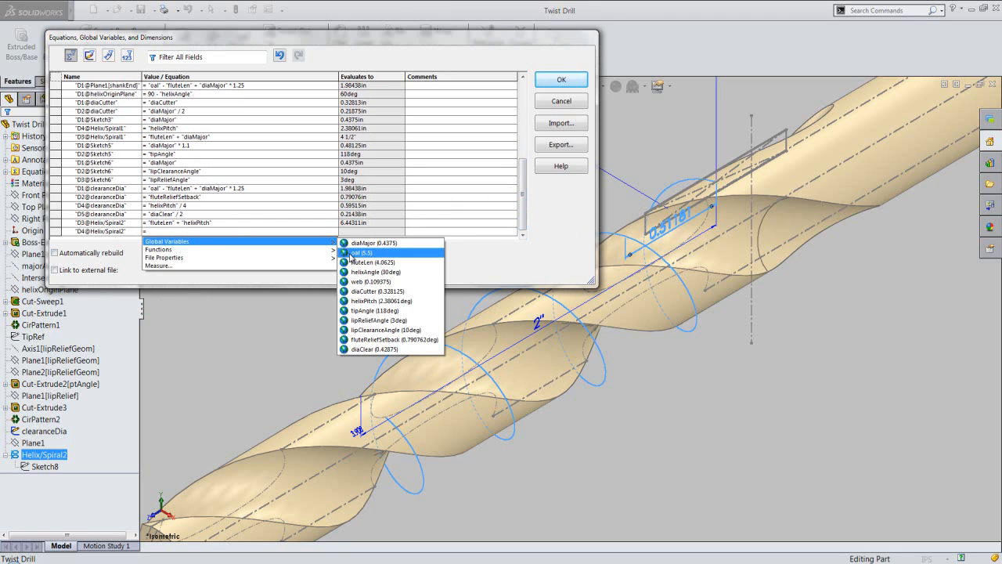
left_click(374, 301)
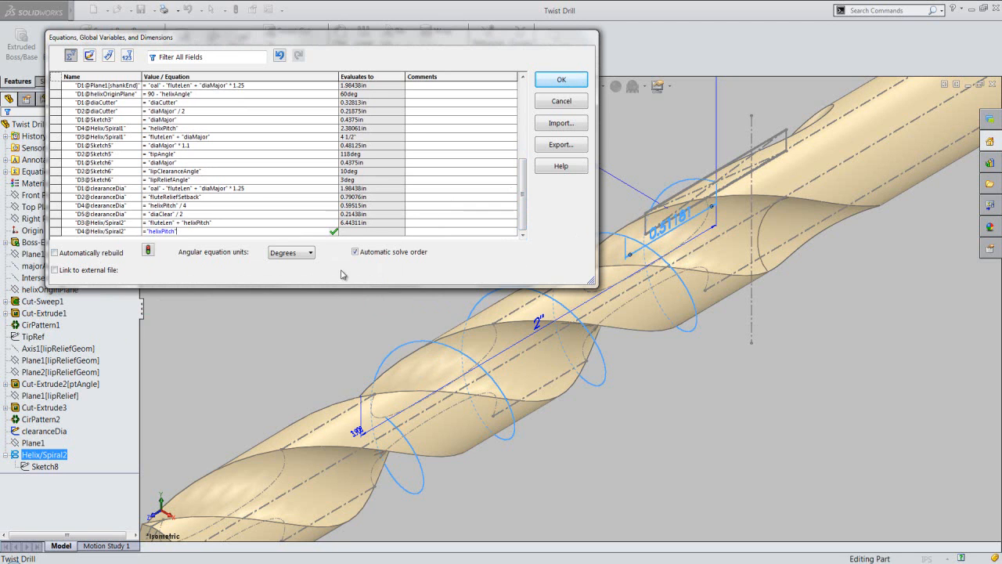
left_click(334, 231)
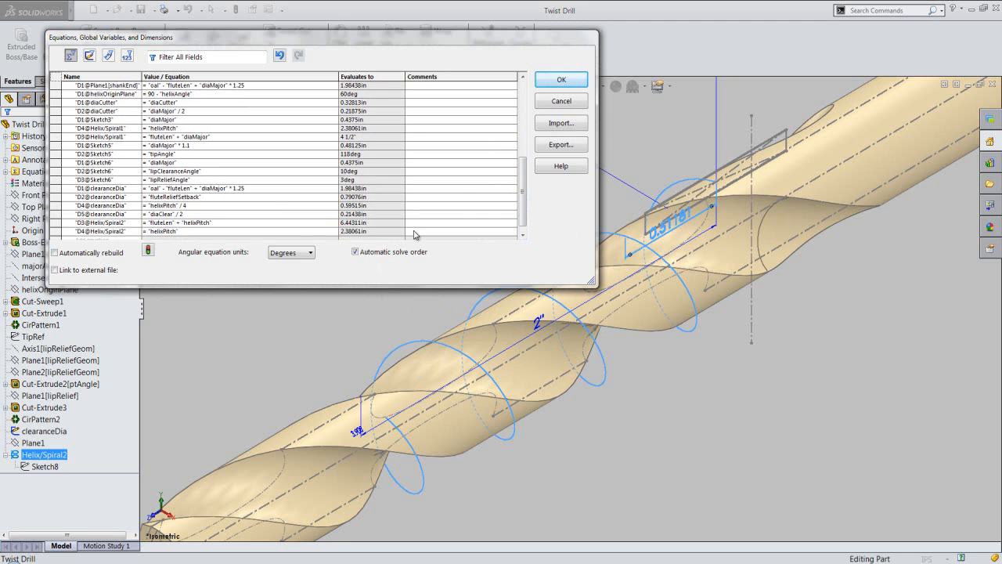
left_click(553, 83)
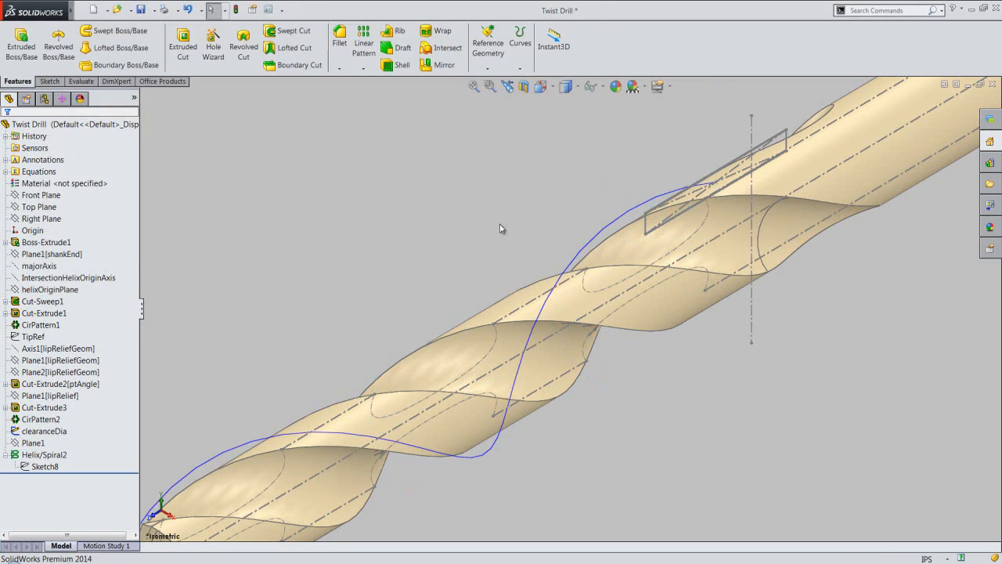
Save the part with the equation-driven helix
left_click(483, 222)
scroll(624, 235, "up", 5)
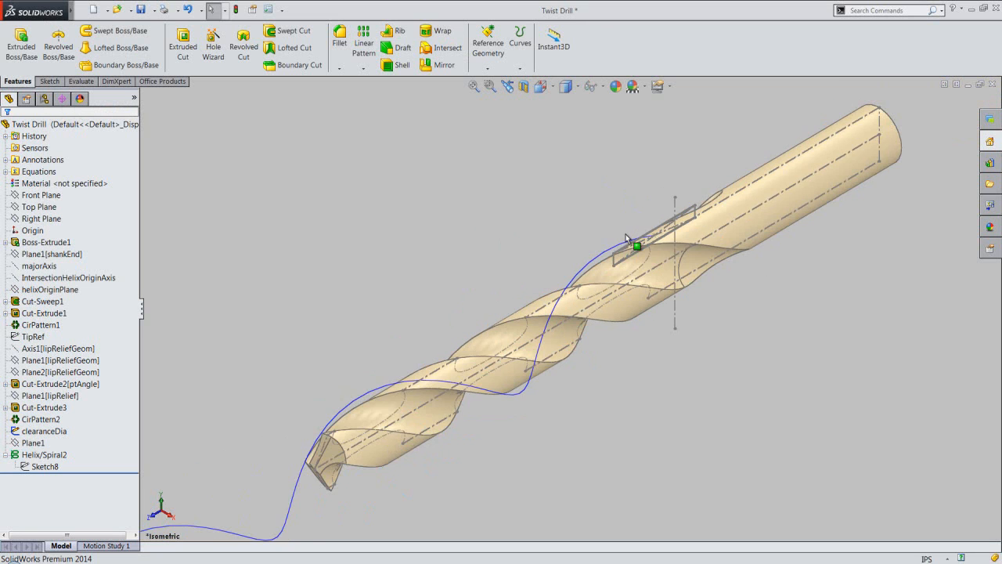
scroll(603, 252, "up", 2)
left_click(504, 265)
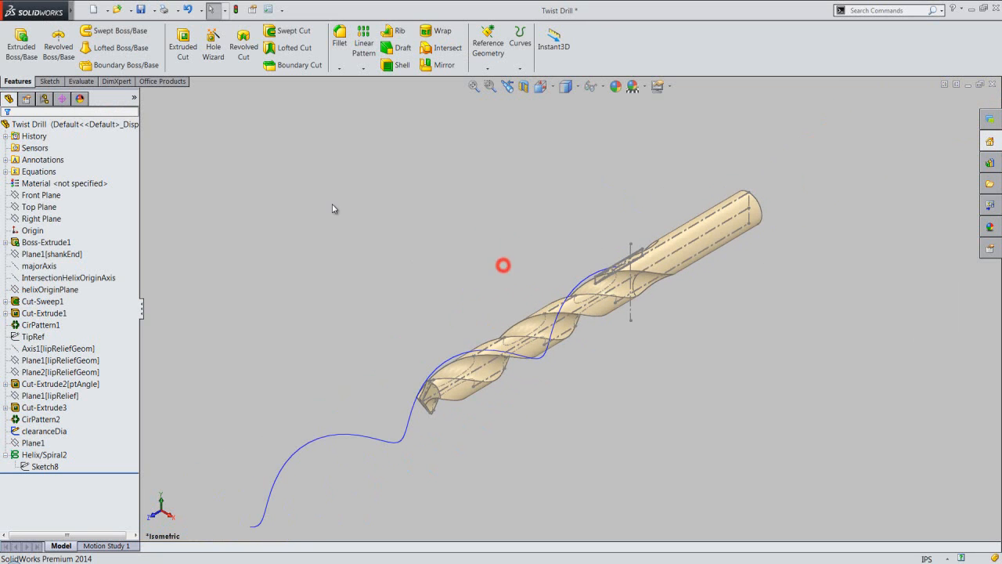
left_click(141, 9)
left_click(413, 278)
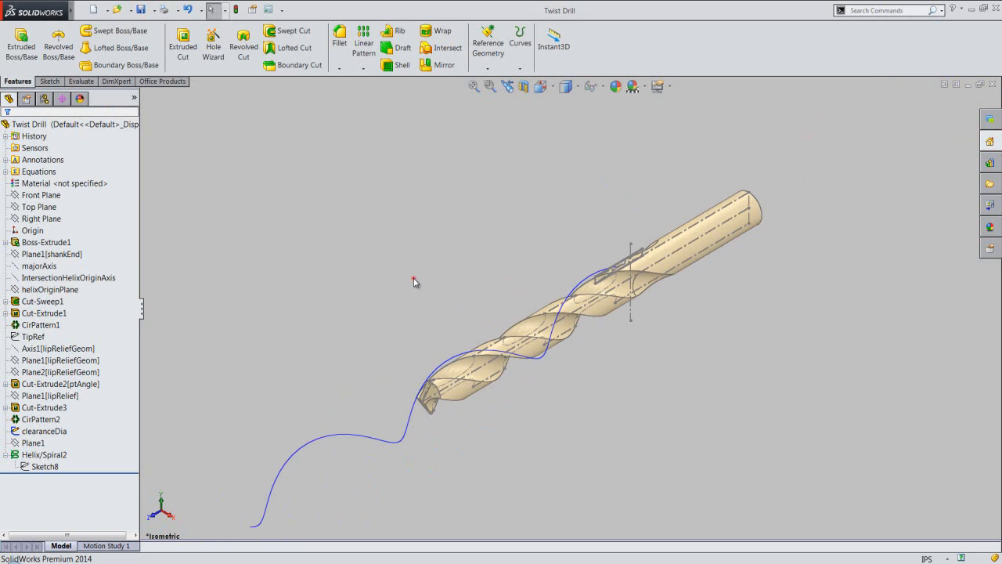
Create a swept cut using the clearanceDia sketch as profile and Helix/Spiral2 as path
left_click(295, 34)
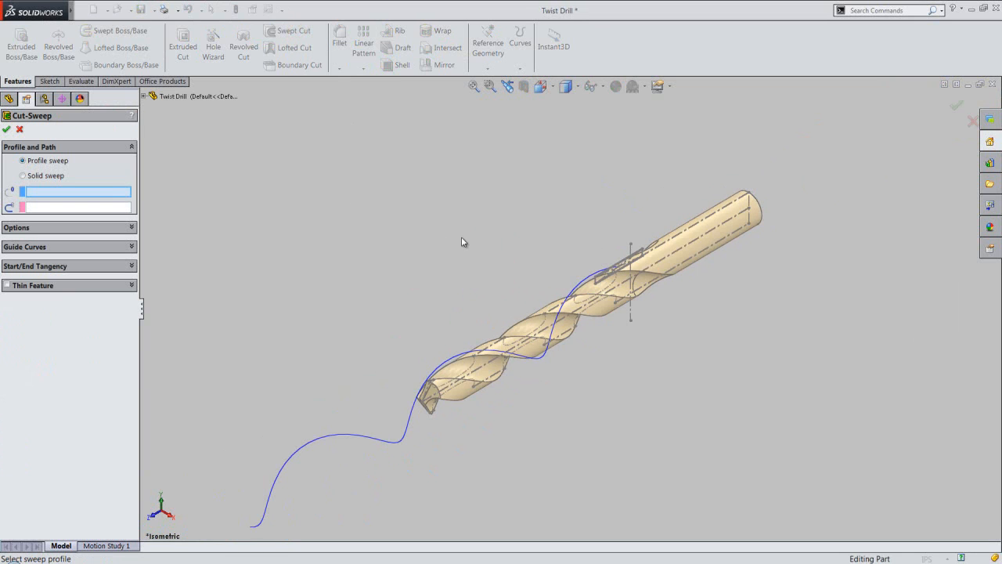
scroll(600, 253, "down", 2)
scroll(602, 256, "down", 3)
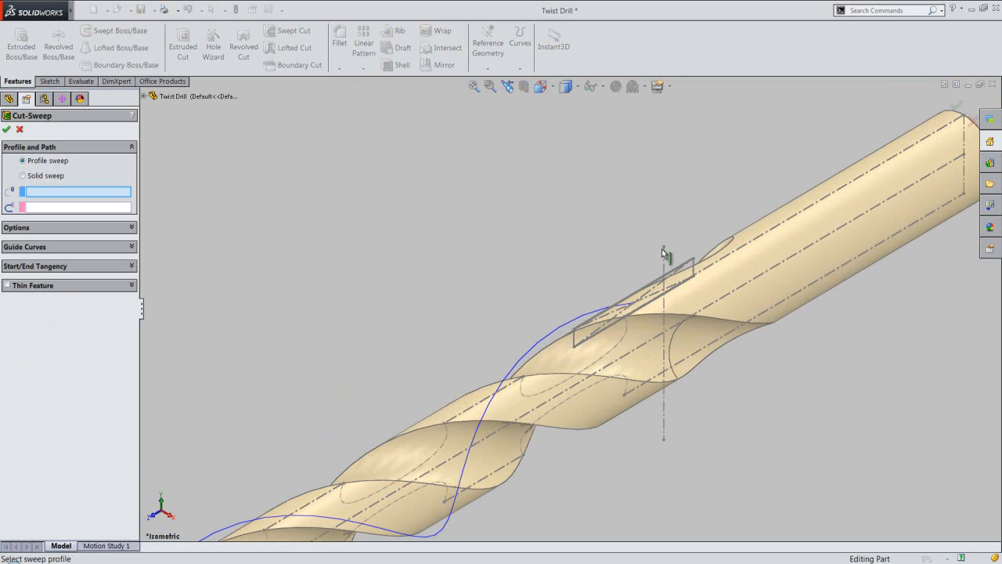
left_click(678, 266)
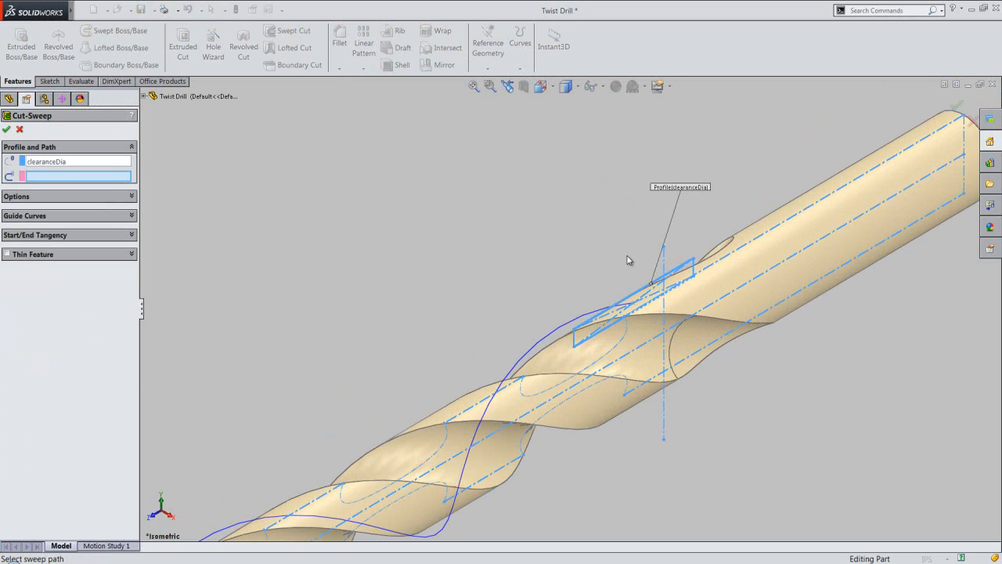
left_click(555, 330)
scroll(551, 249, "up", 2)
scroll(566, 243, "up", 2)
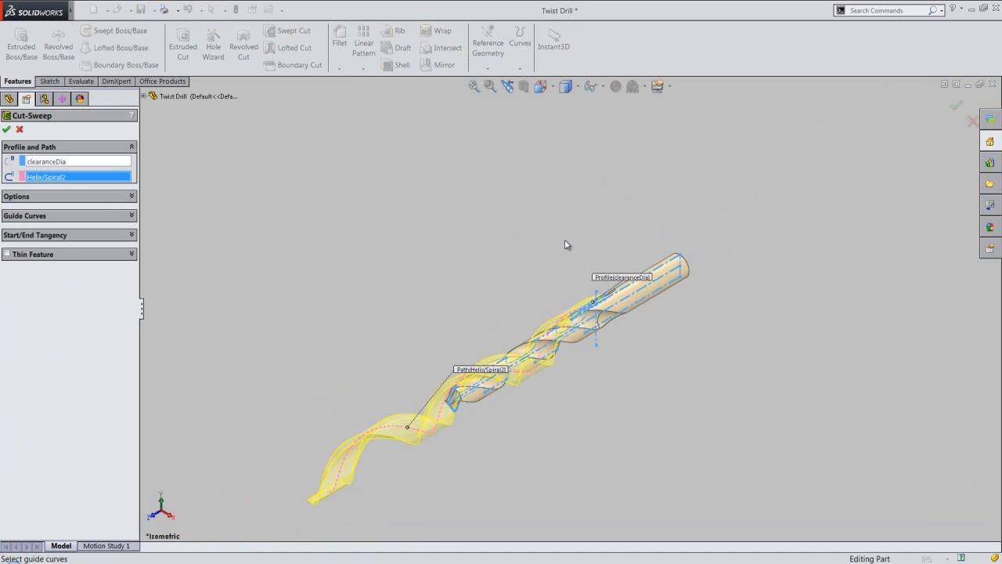
left_click(6, 130)
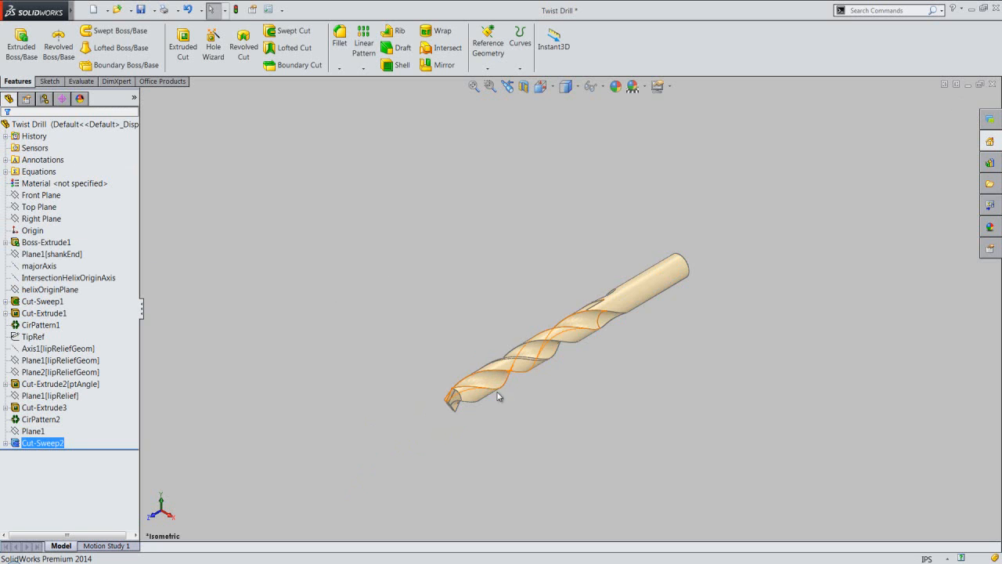
Examine the swept relief cut along the flutes from the opposite side and fit the whole drill in an angled standard view
scroll(496, 387, "down", 4)
middle_click_drag(467, 365, 596, 337)
scroll(661, 380, "up", 2)
scroll(302, 267, "down", 1)
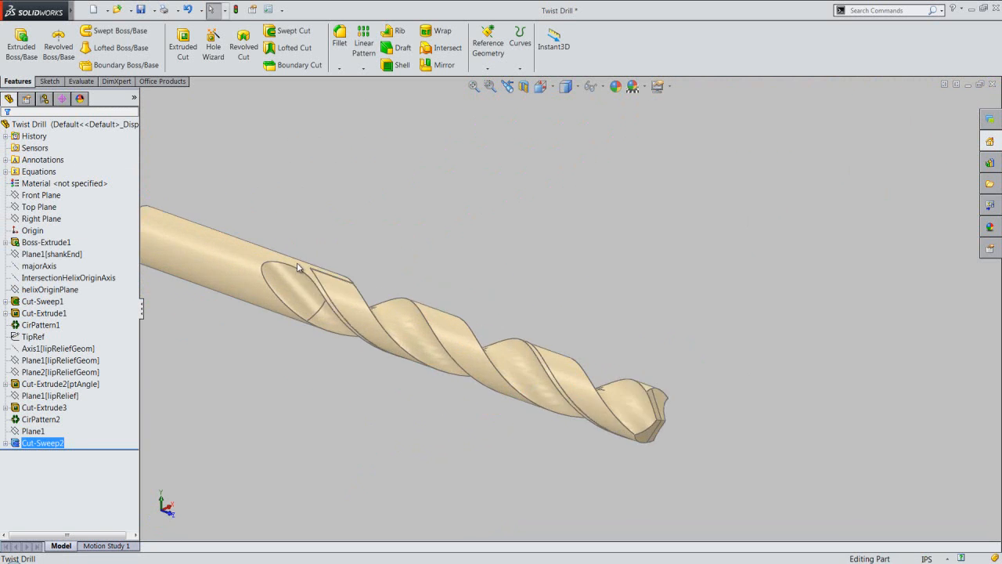
scroll(300, 267, "down", 2)
scroll(532, 278, "up", 5)
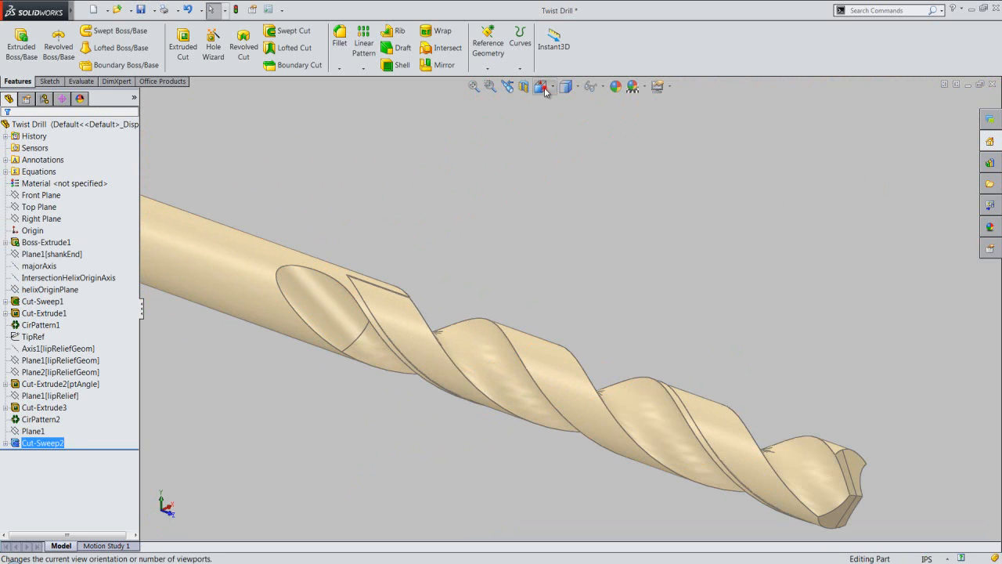
key("space")
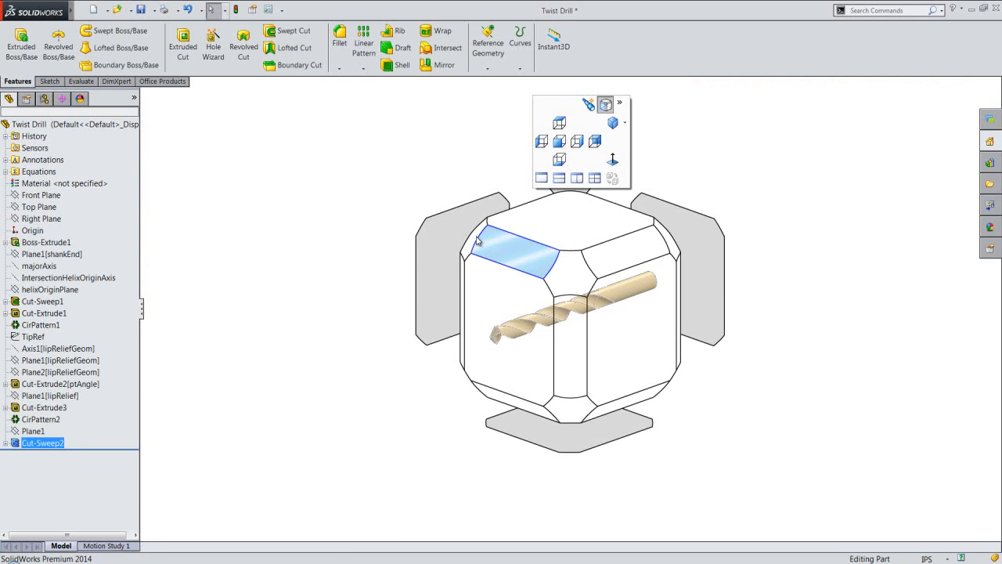
left_click(461, 250)
key("f")
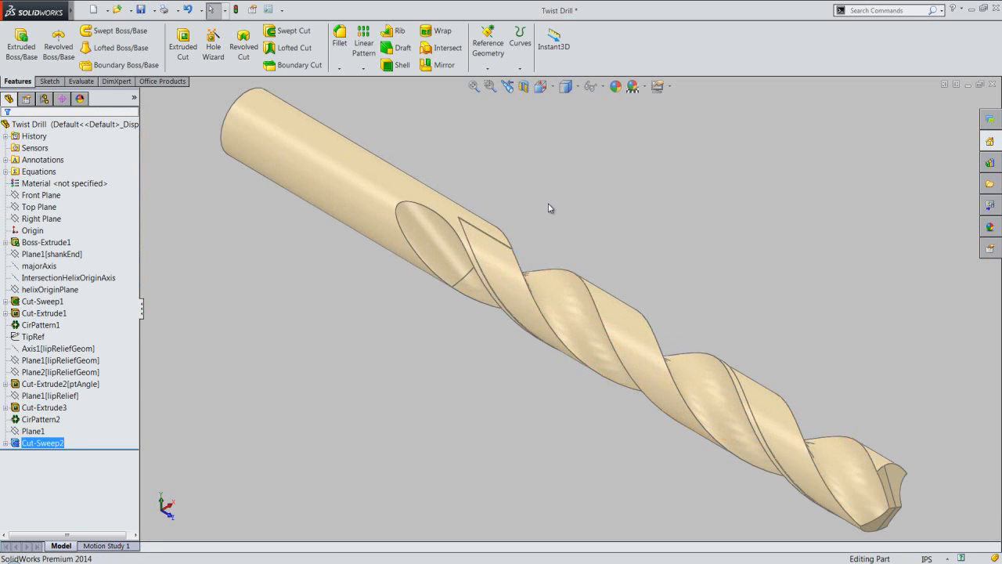
Save the part with the new swept relief cut
left_click(547, 202)
left_click(140, 10)
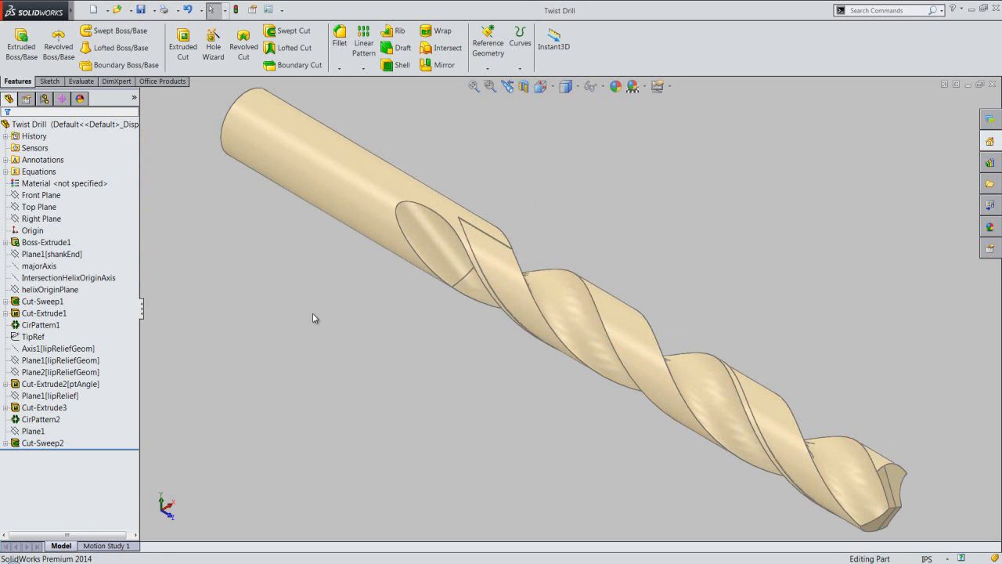
left_click(439, 431)
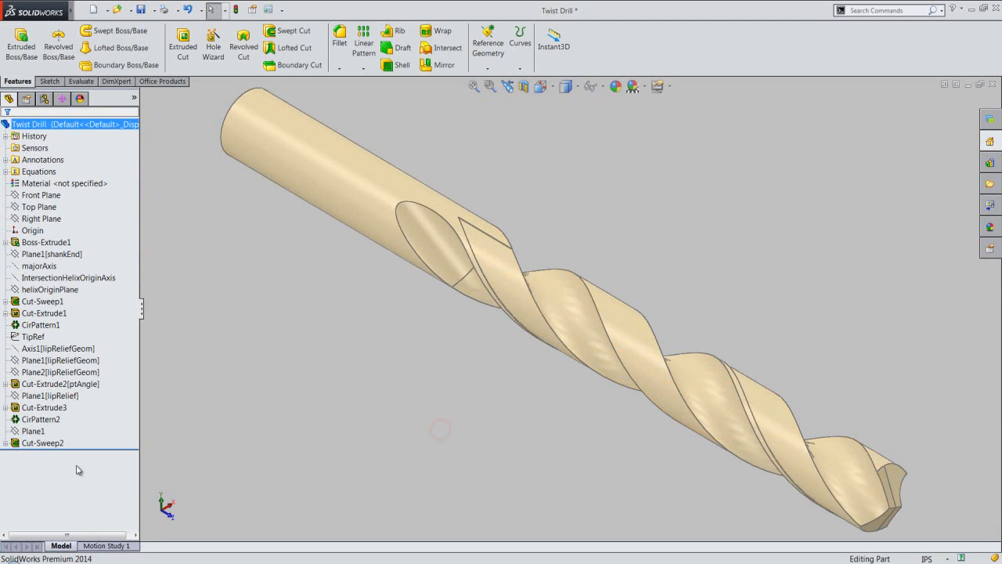
Show Sketch8, the circle sketch under Helix/Spiral2 in Cut-Sweep2, on the model
left_click(6, 443)
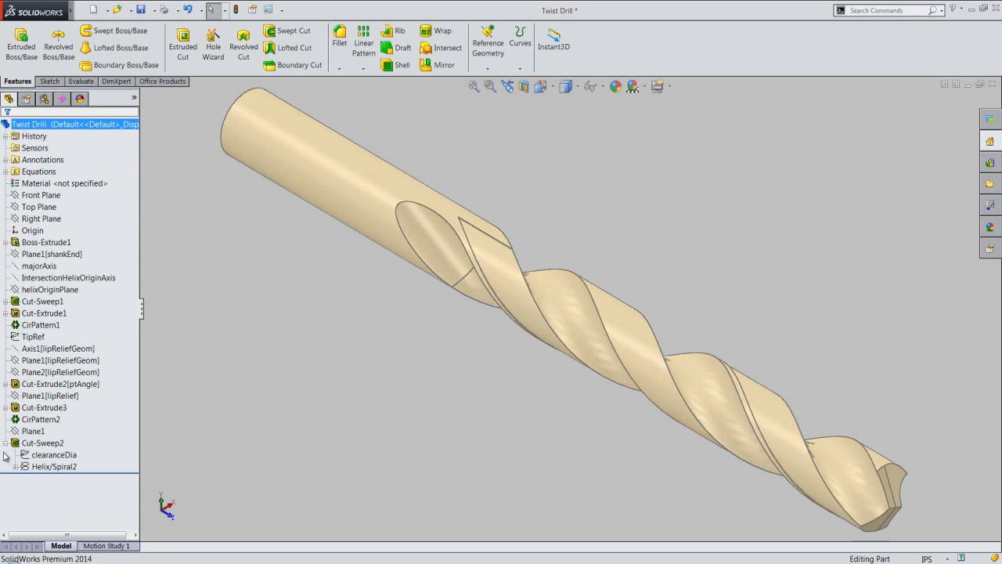
left_click(26, 466)
left_click(15, 467)
left_click(49, 478)
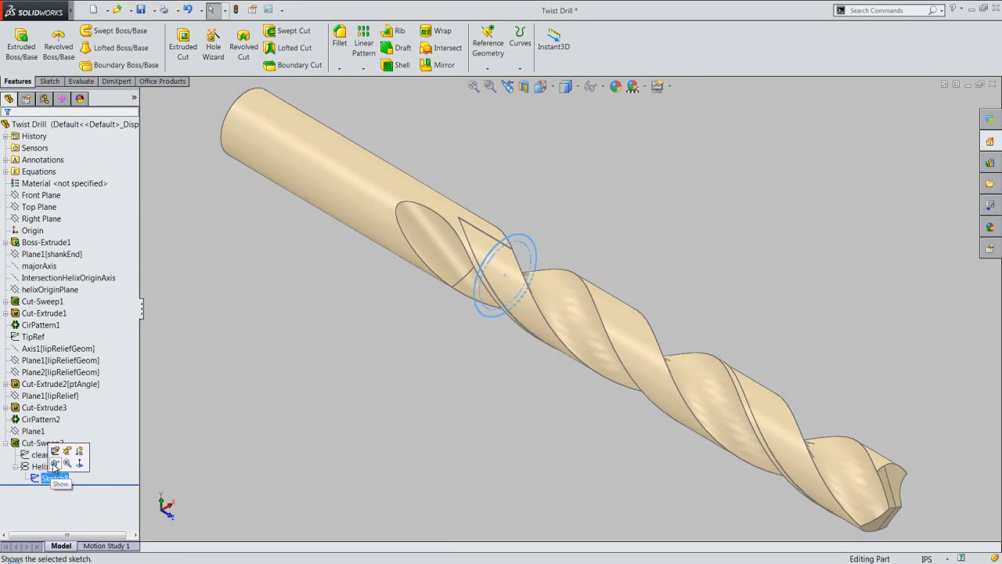
left_click(233, 475)
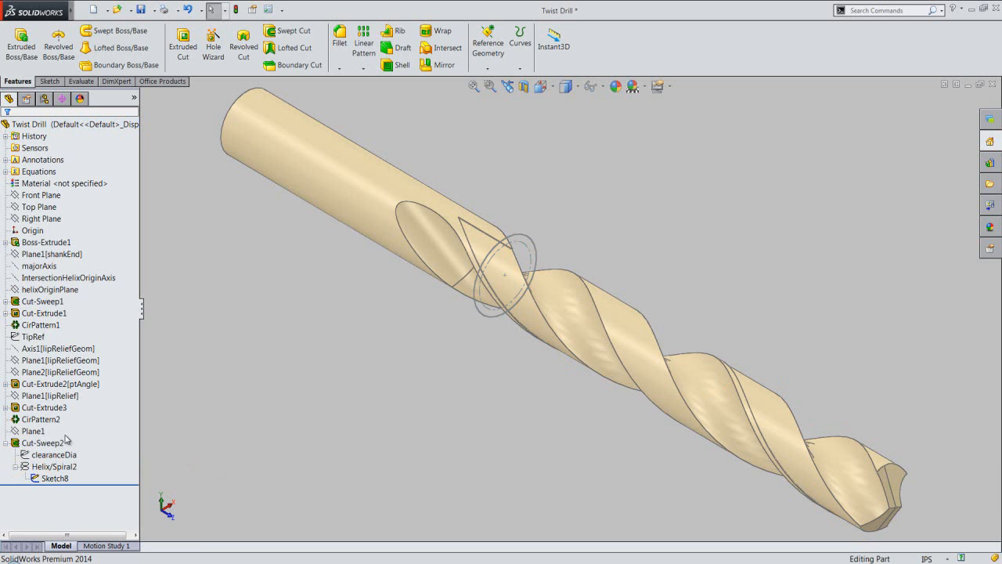
Sketch on Plane1, convert the outer circle of Sketch8 into the new sketch, and exit the sketch
left_click(35, 431)
left_click(45, 416)
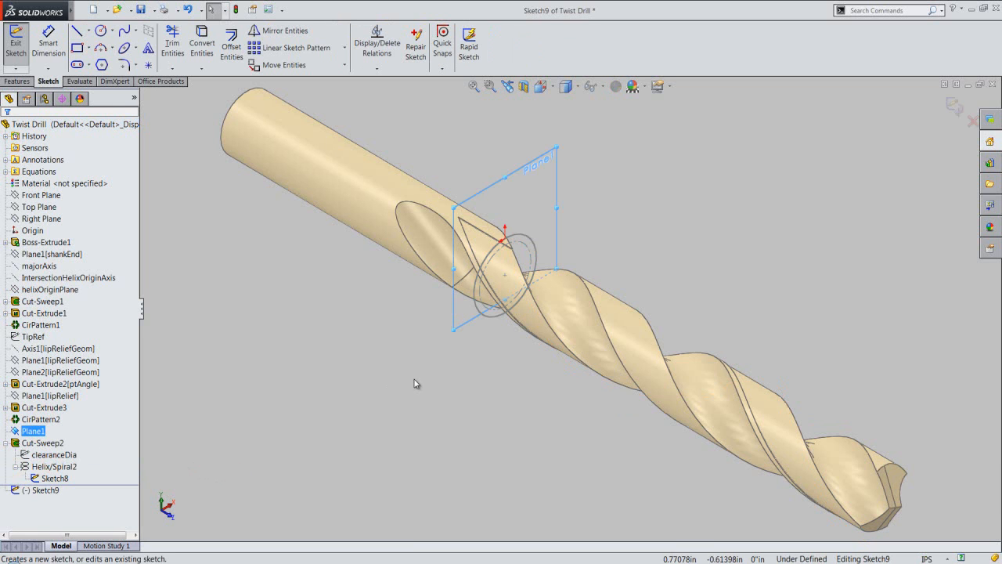
scroll(548, 235, "down", 5)
left_click(654, 267)
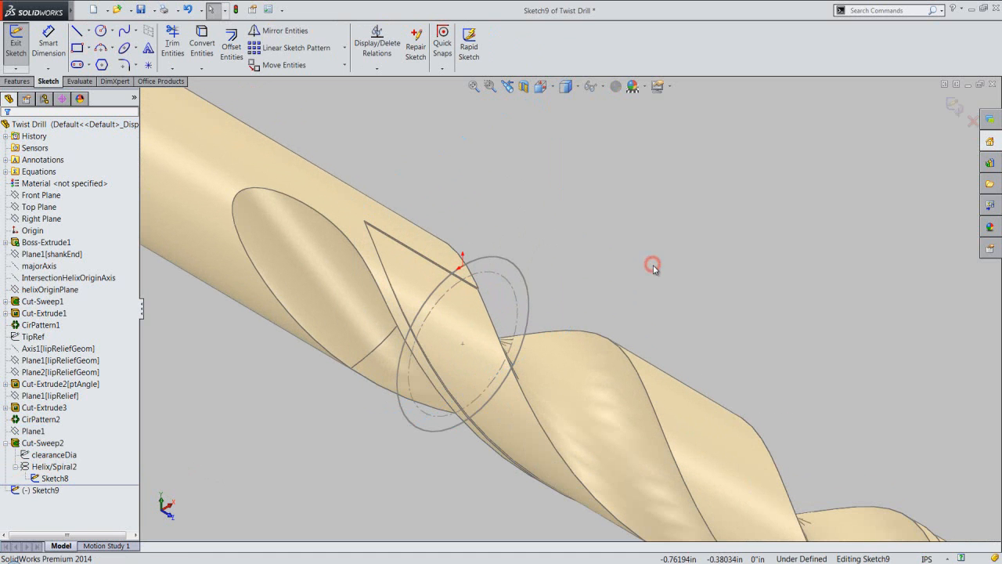
left_click(202, 47)
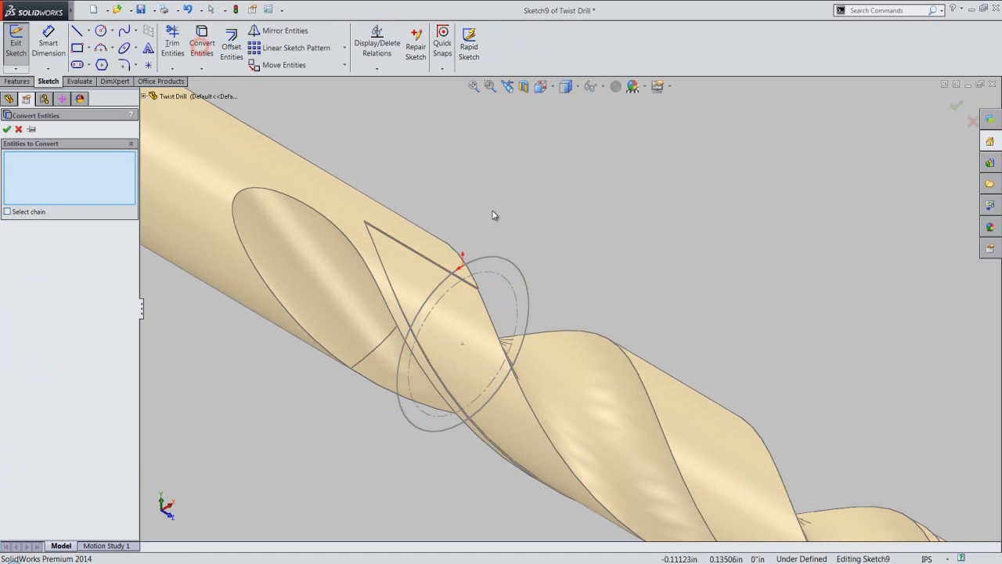
left_click(522, 270)
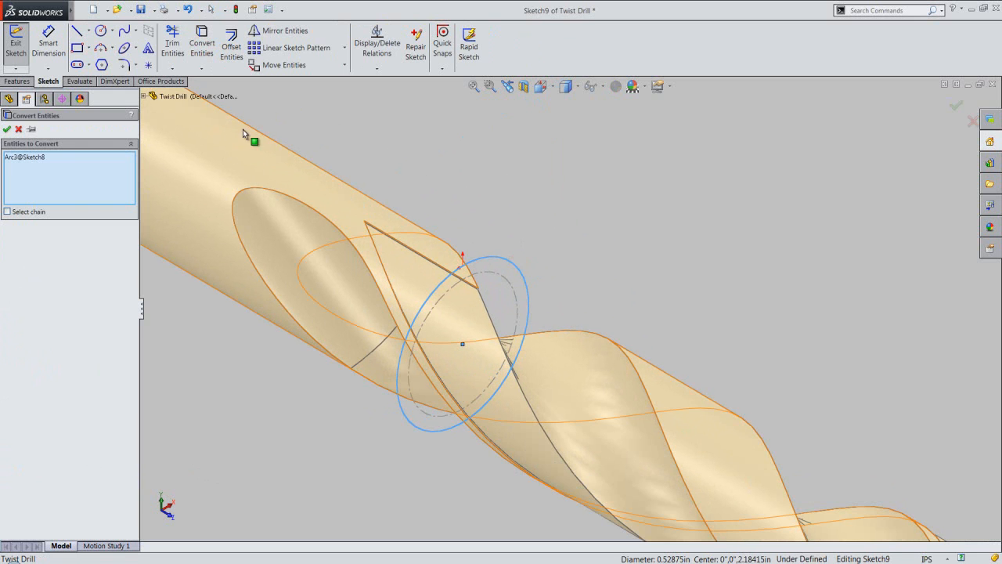
left_click(7, 128)
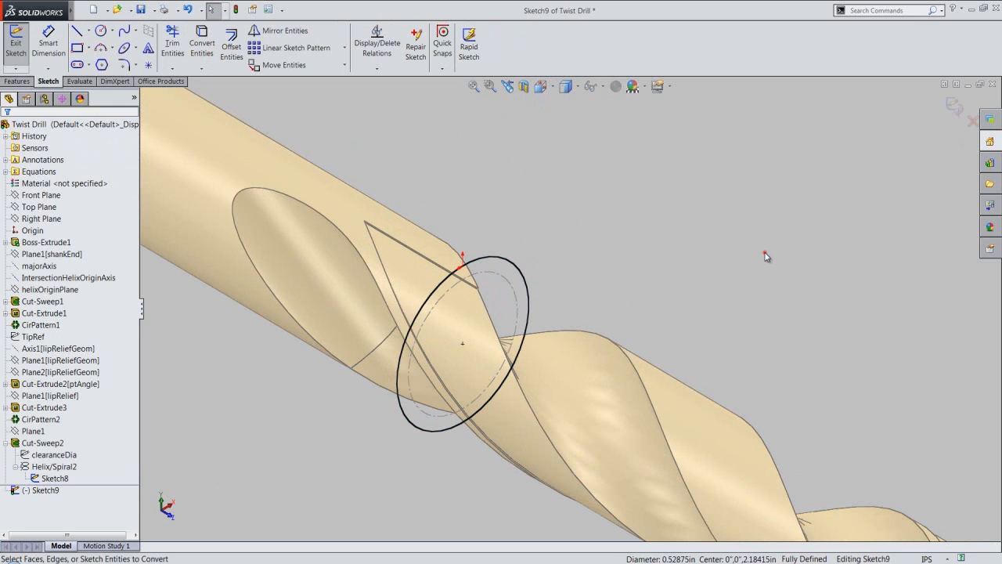
left_click(953, 107)
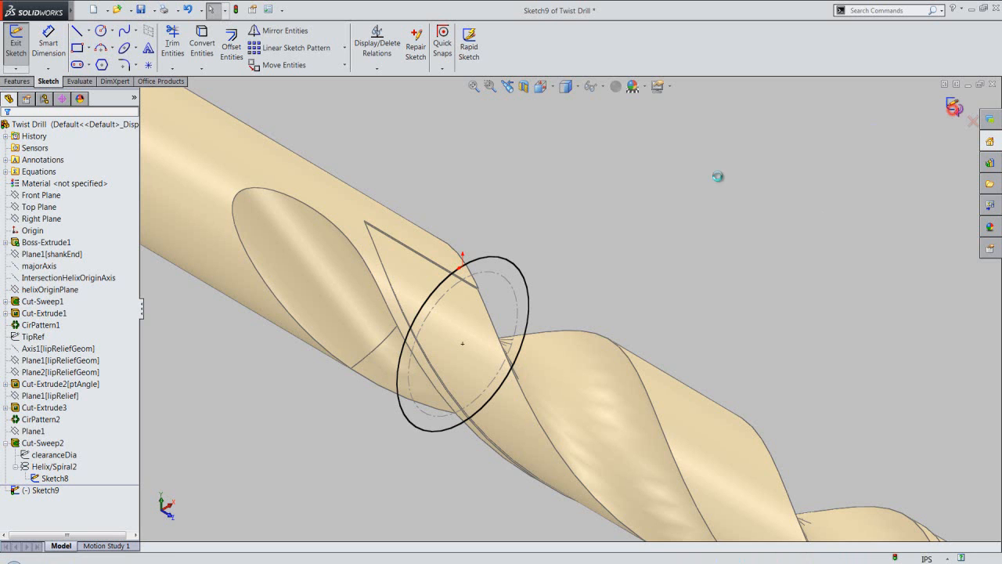
Hide Sketch8 under Helix/Spiral2 and show the clearanceDia sketch on the model
left_click(56, 478, "ctrl")
left_click(57, 478)
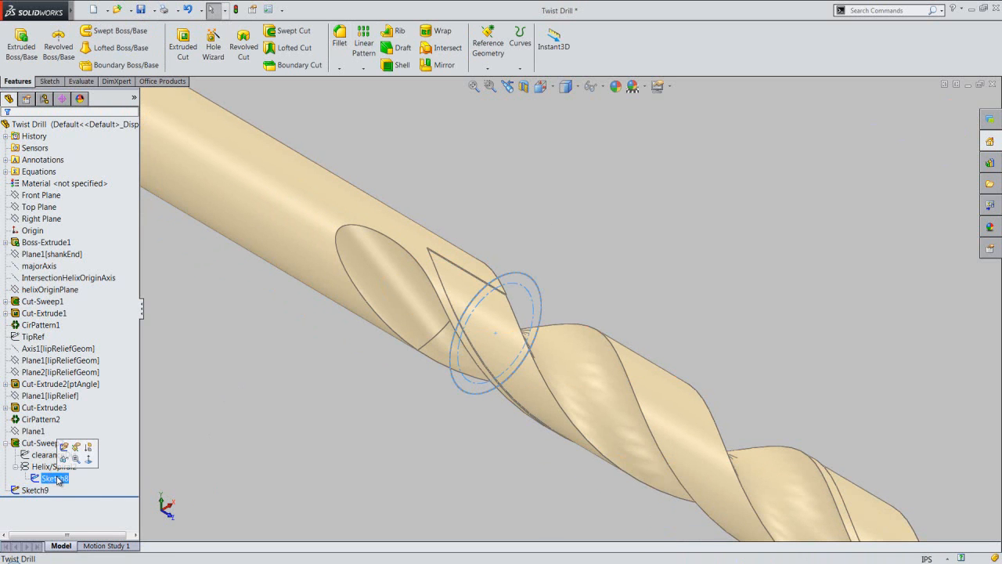
left_click(208, 458)
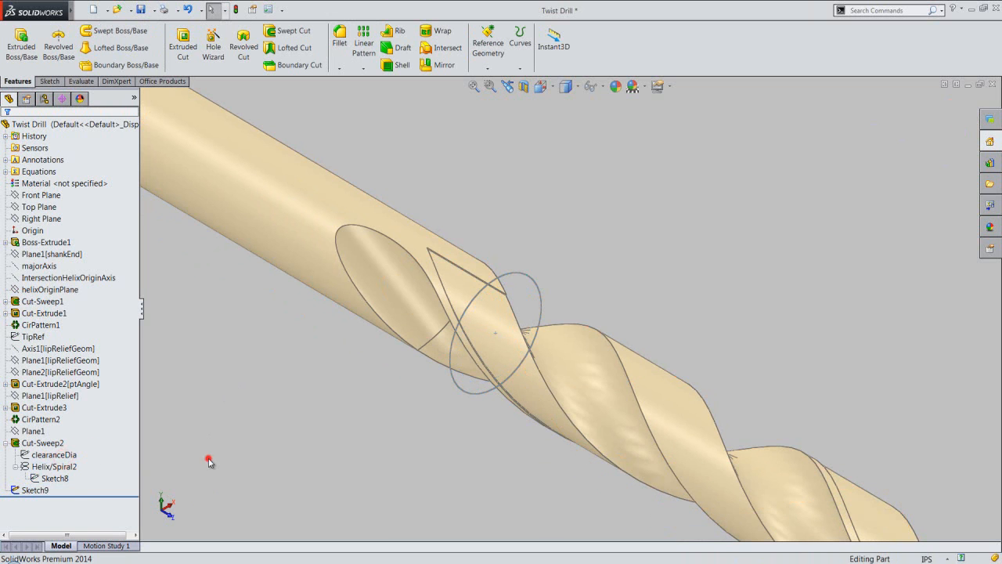
left_click(68, 452)
left_click(251, 451)
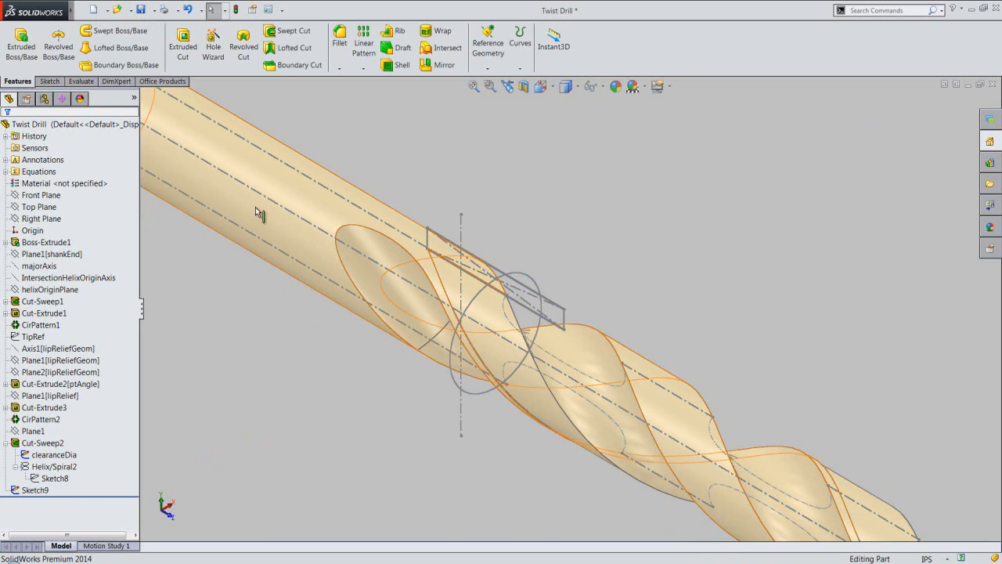
Start a helix from the converted circle, defined by pitch and revolution, with 0.25 revolutions, counterclockwise and direction not reversed
left_click(520, 47)
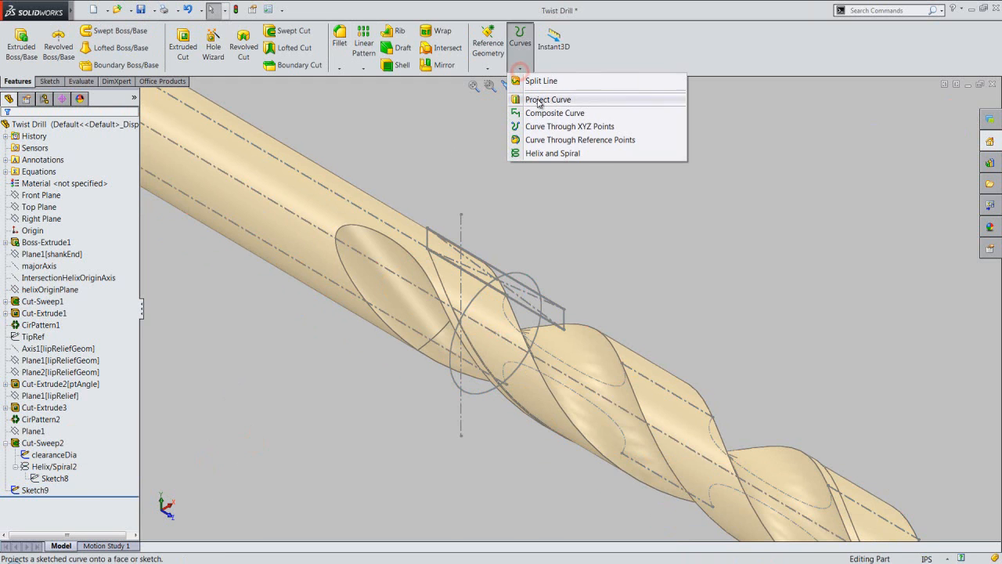
left_click(553, 153)
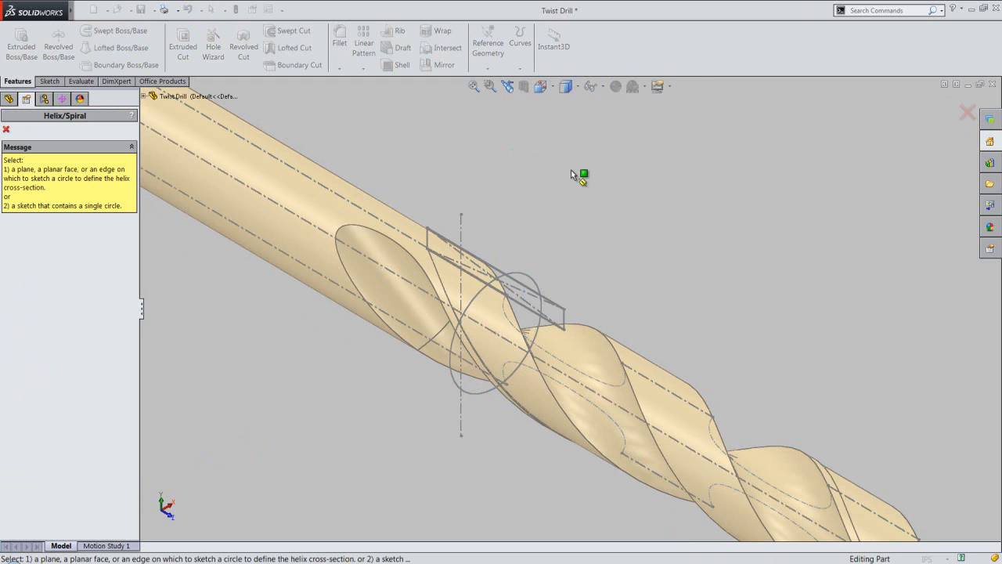
left_click(524, 273)
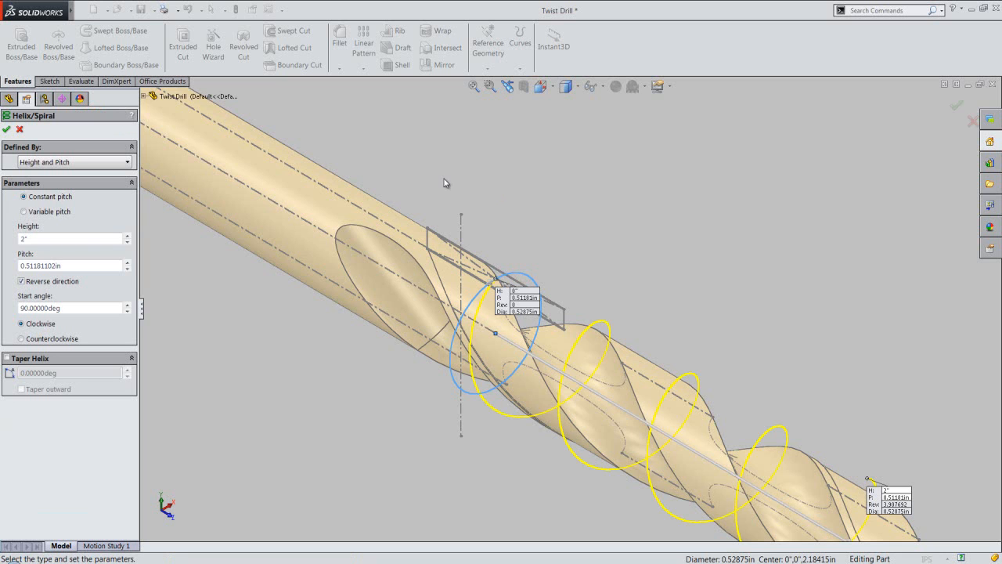
left_click(21, 281)
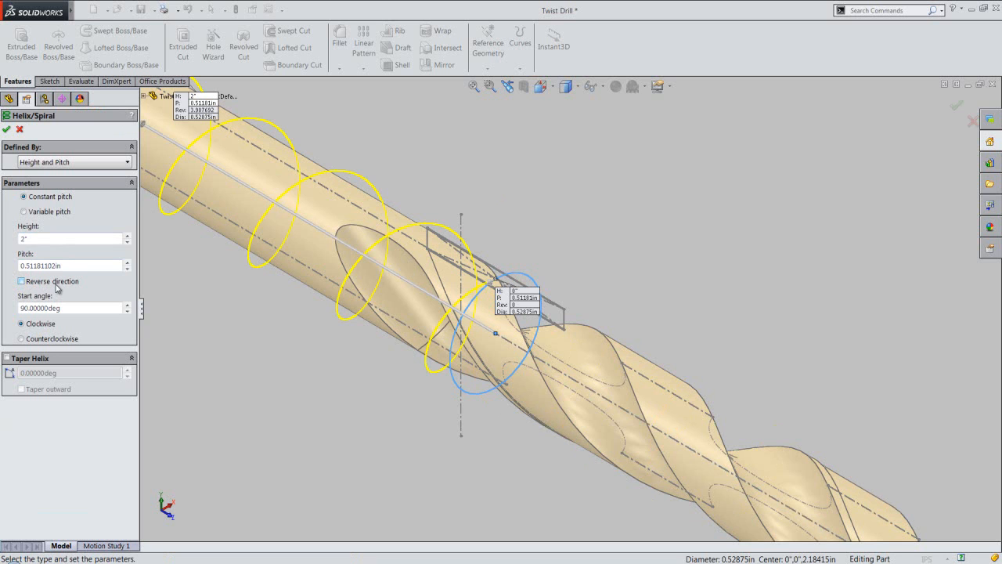
left_click(123, 162)
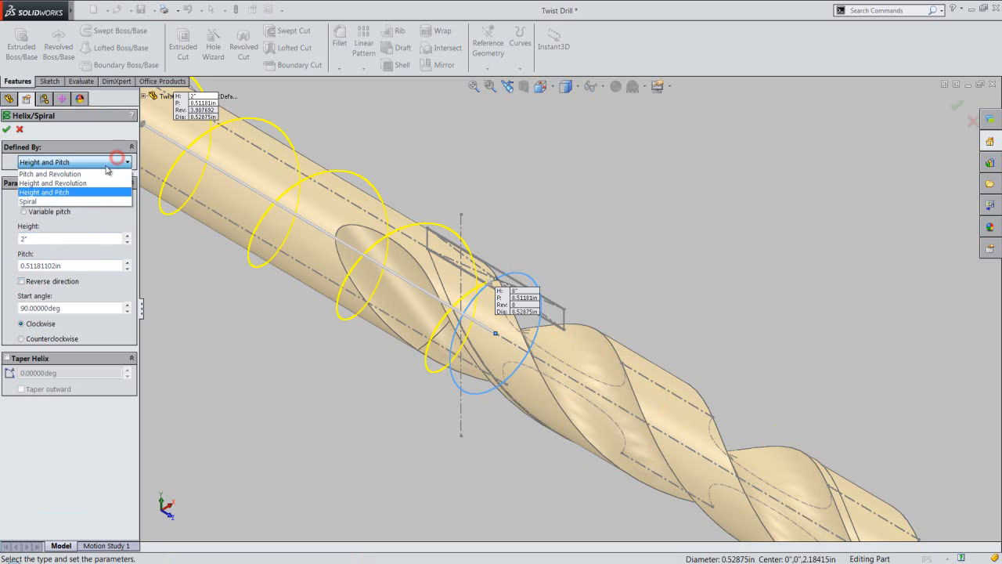
left_click(78, 174)
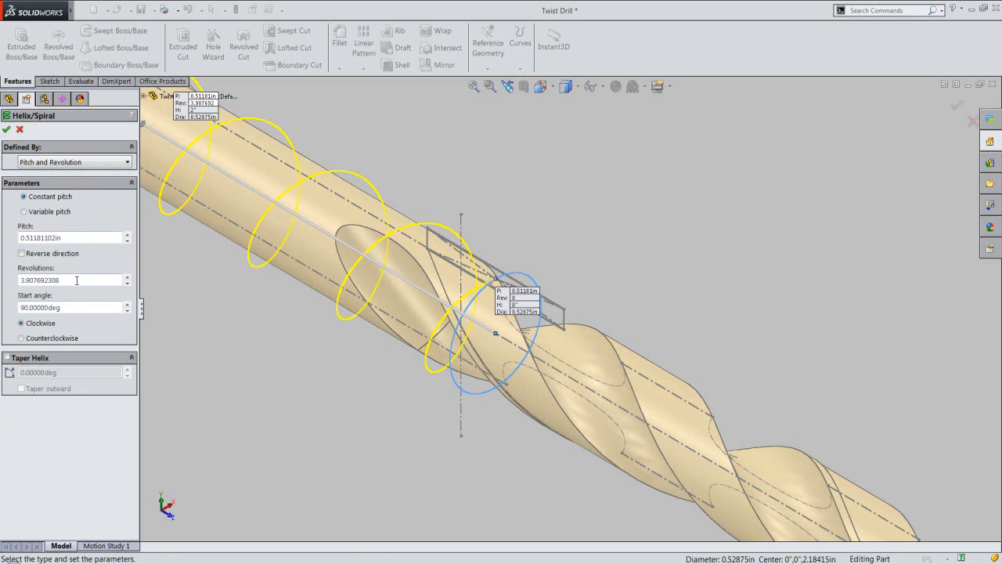
double_click(76, 279)
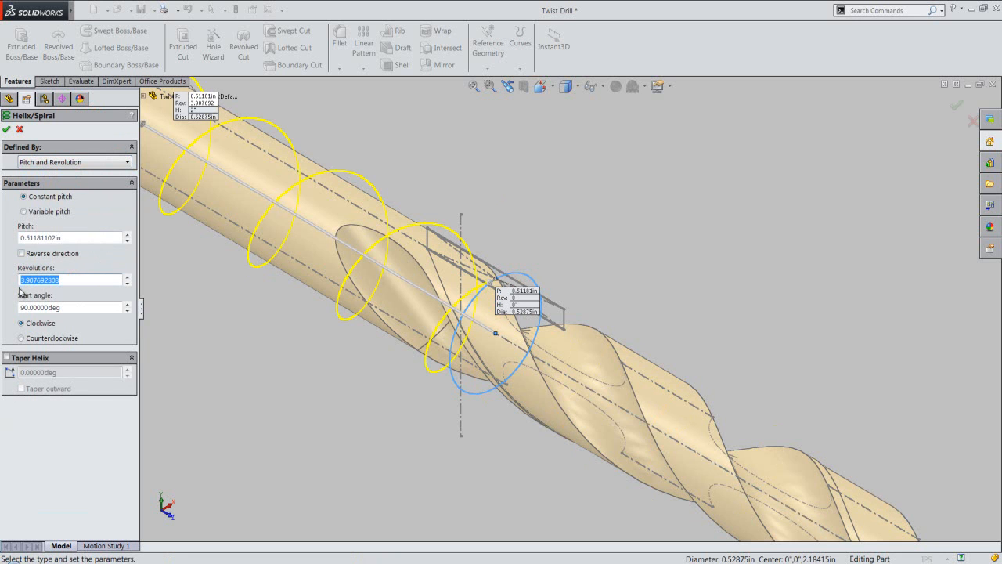
type("0.25")
left_click(22, 338)
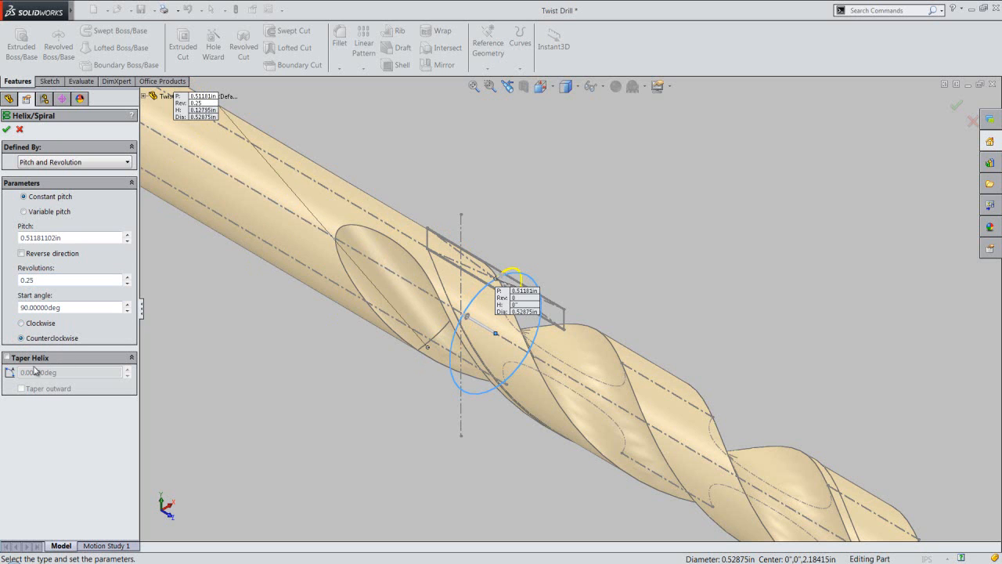
Give the helix a 3 degree outward taper and create it
left_click(7, 357)
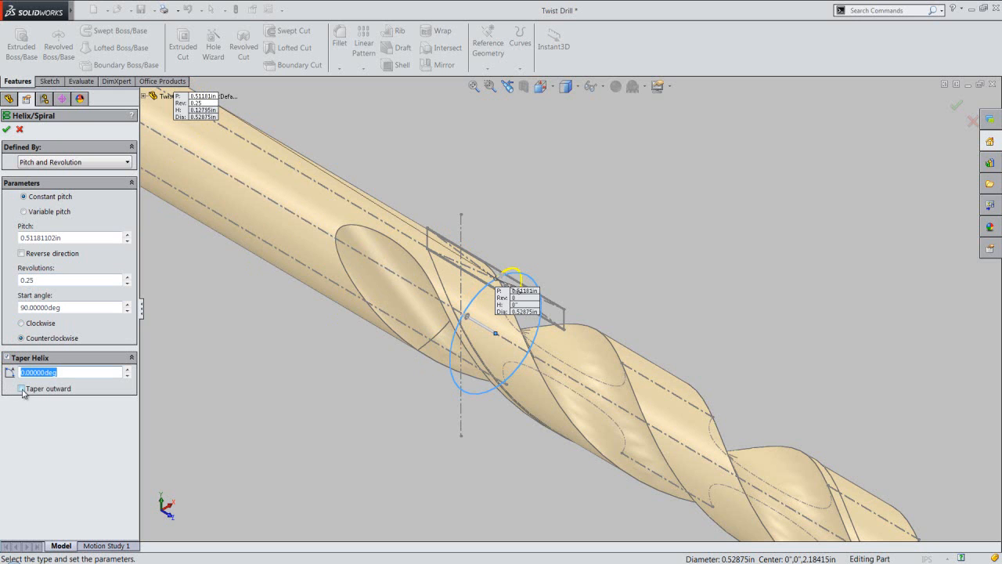
left_click(22, 389)
left_click(20, 372)
type("3")
left_click(31, 360)
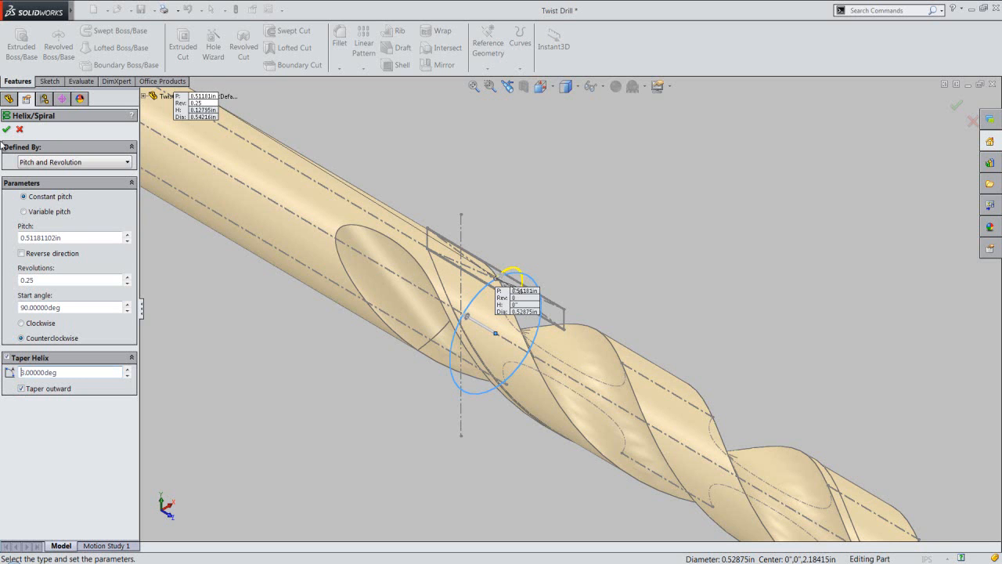
left_click(7, 130)
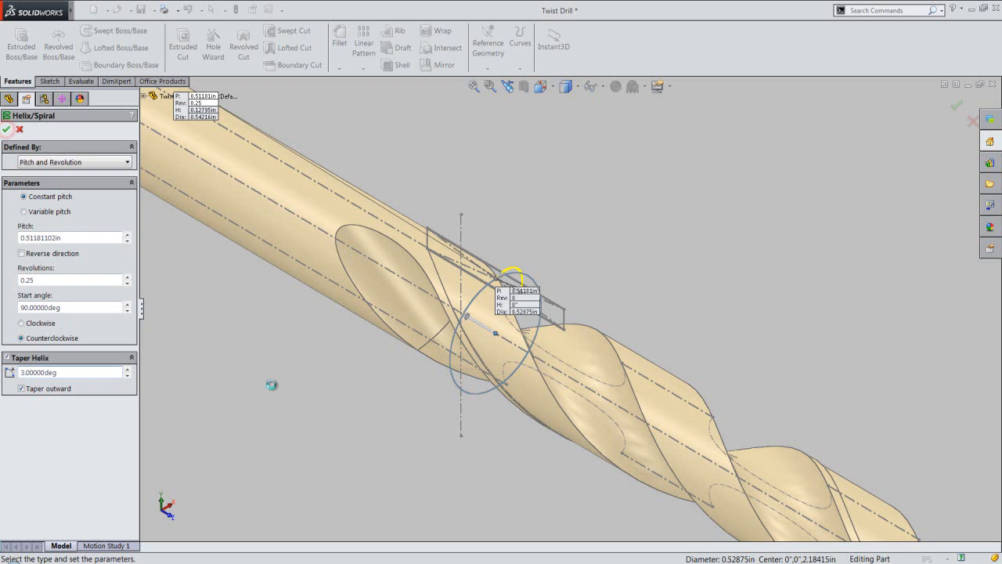
left_click(272, 385)
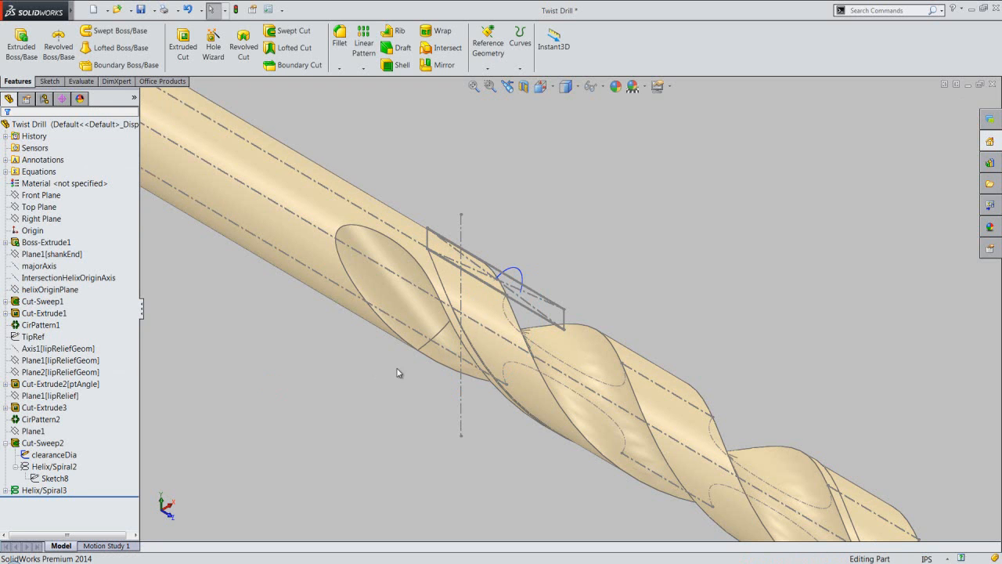
Display the dimensions of Helix/Spiral3 and open the equations manager at the empty equation row
scroll(498, 309, "down", 2)
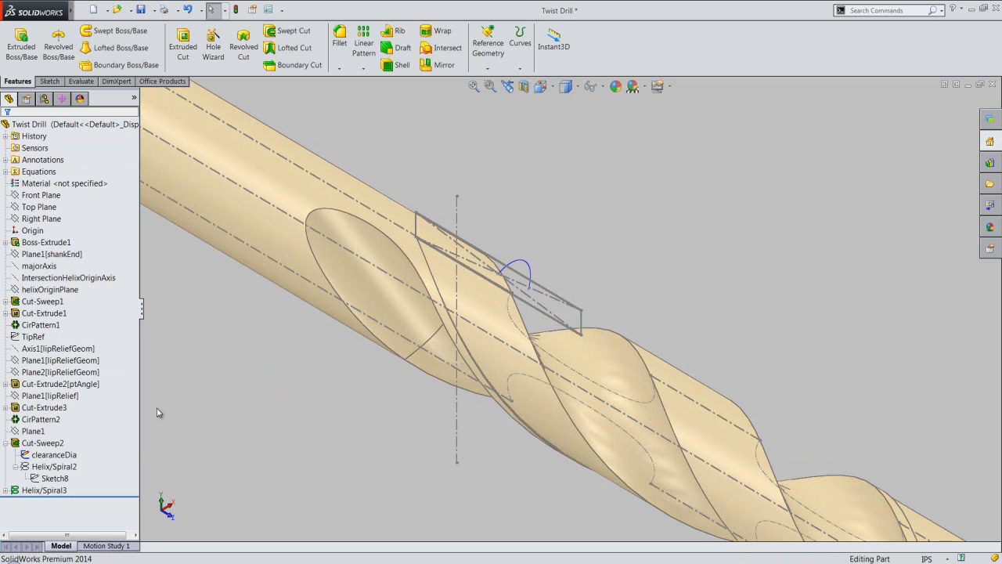
left_click(45, 491)
left_click(43, 492)
left_click(43, 492)
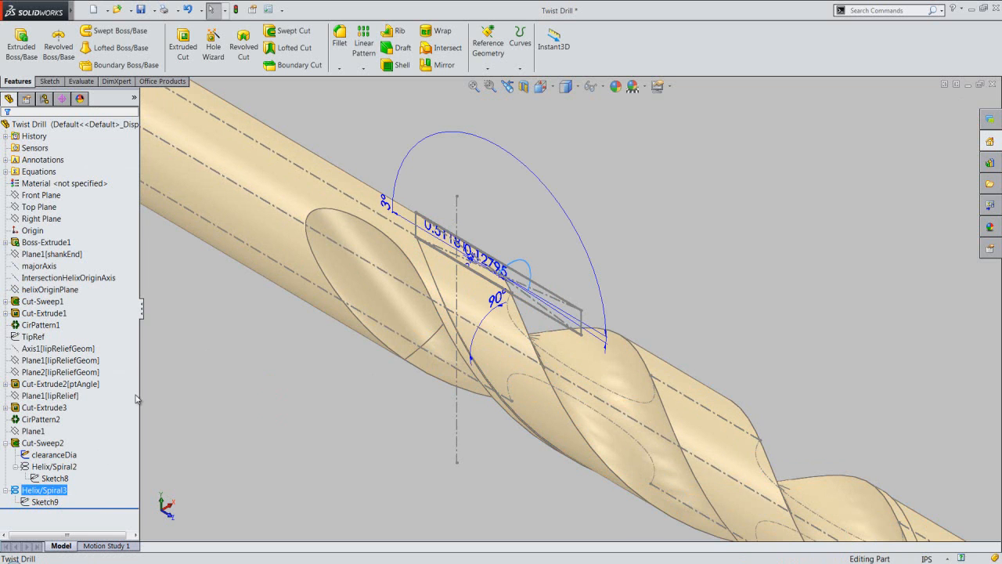
mouse_move(69, 14)
left_click(174, 11)
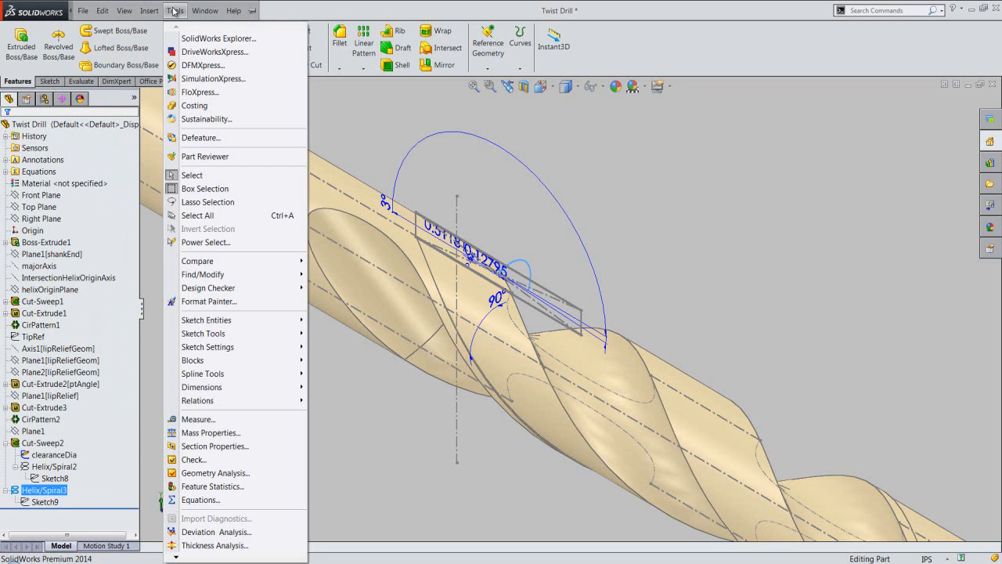
left_click(224, 500)
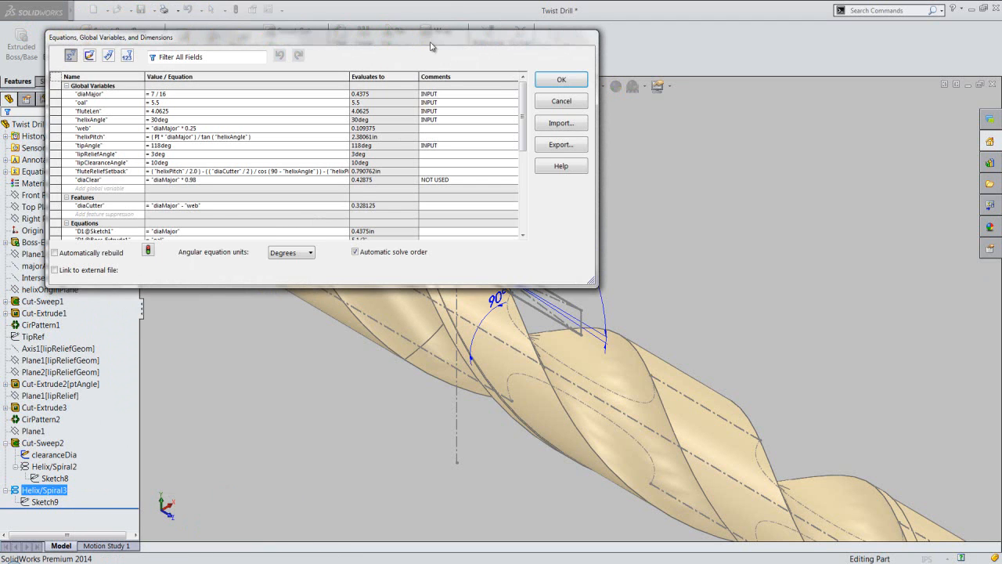
left_click_drag(430, 44, 433, 57)
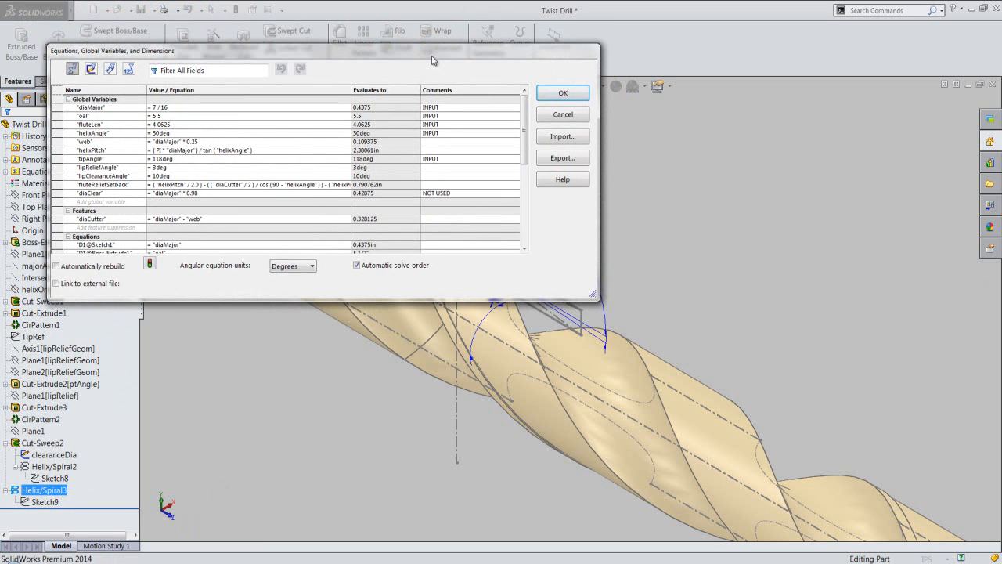
left_click_drag(523, 138, 510, 255)
left_click(109, 245)
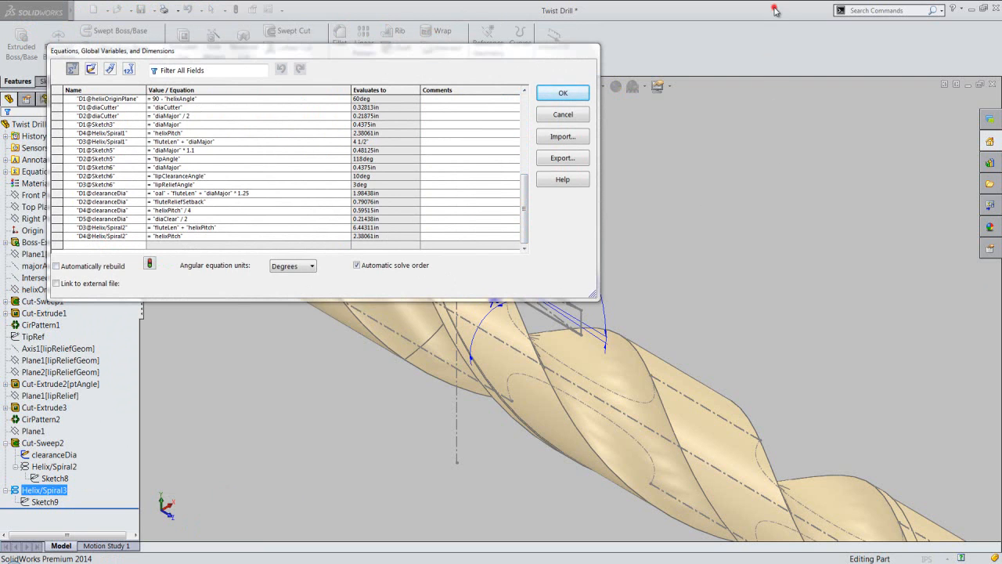
Add an equation linking the pitch D4@Helix/Spiral3 to the helixPitch global variable, and inspect the updated helix
scroll(774, 329, "up", 5)
scroll(610, 297, "down", 5)
scroll(607, 296, "down", 5)
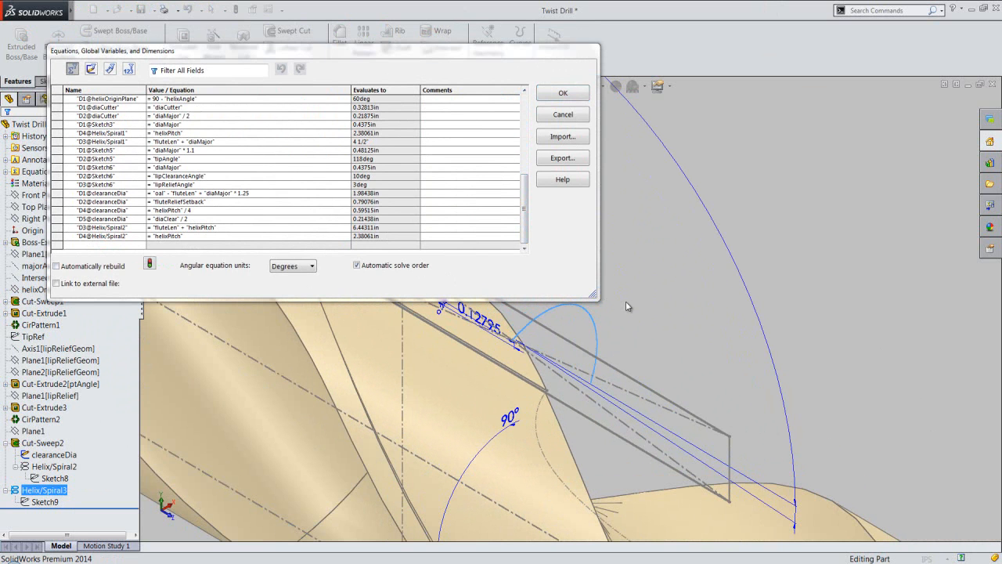
key("f")
left_click_drag(595, 296, 566, 241)
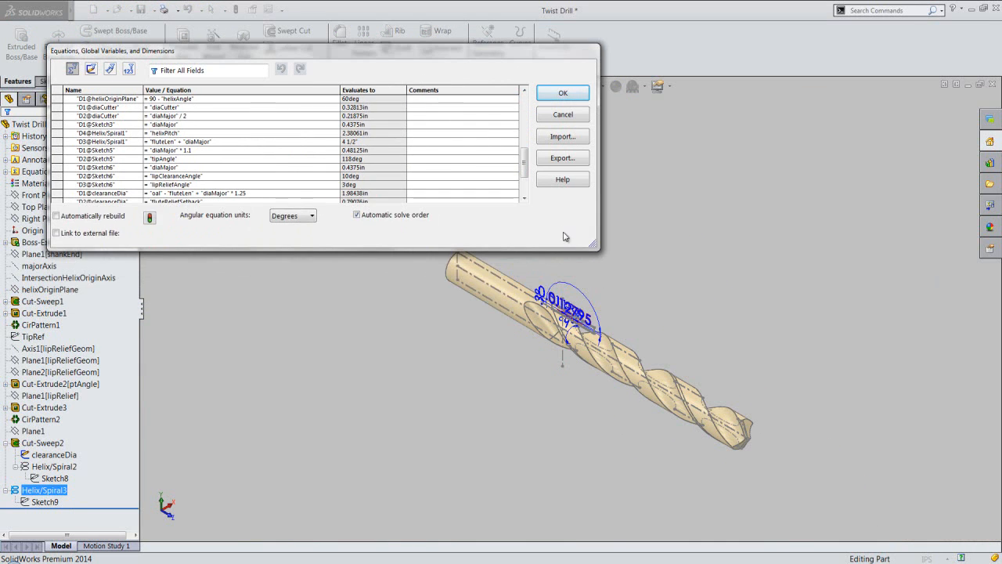
left_click_drag(524, 161, 525, 184)
scroll(549, 281, "down", 6)
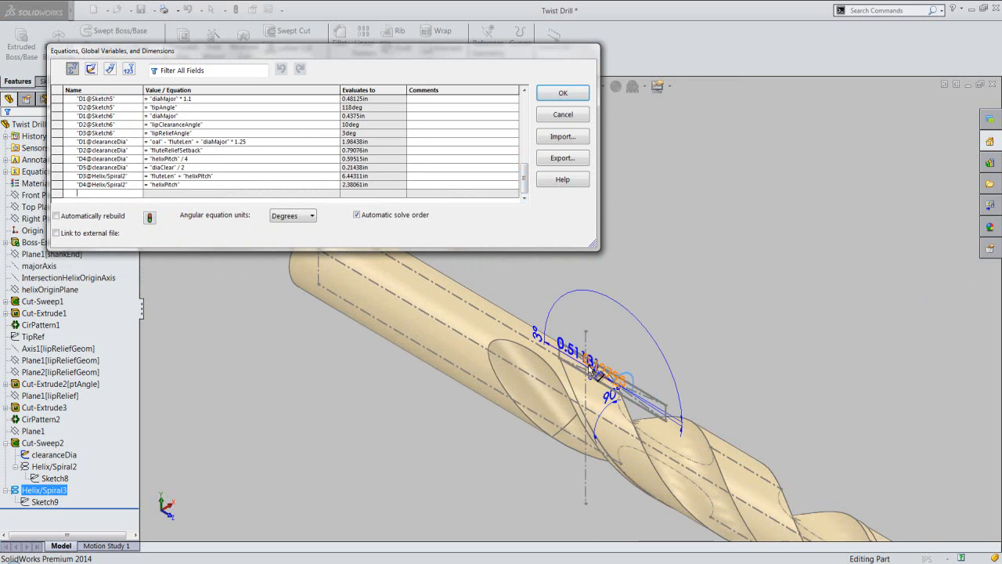
left_click(557, 338)
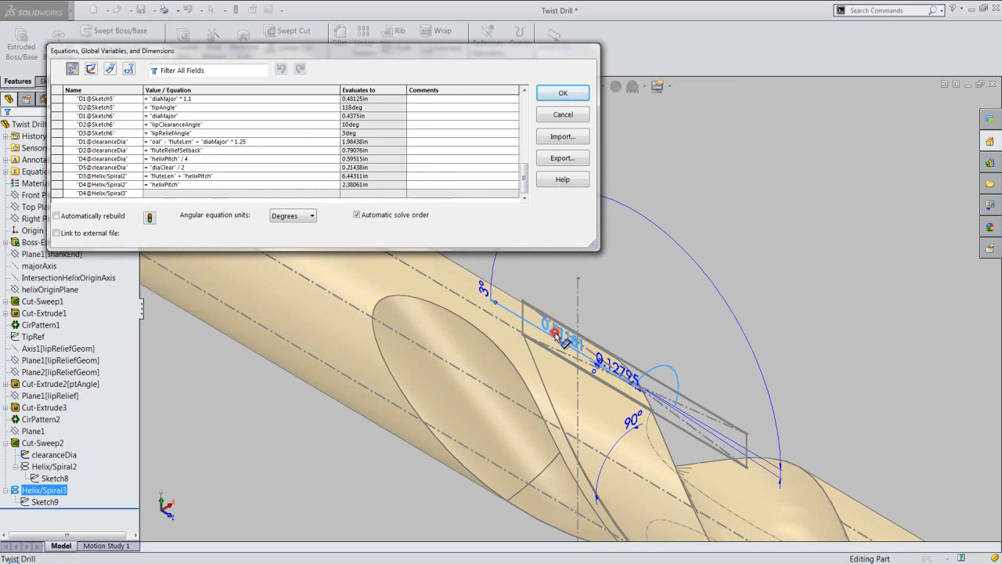
mouse_move(333, 205)
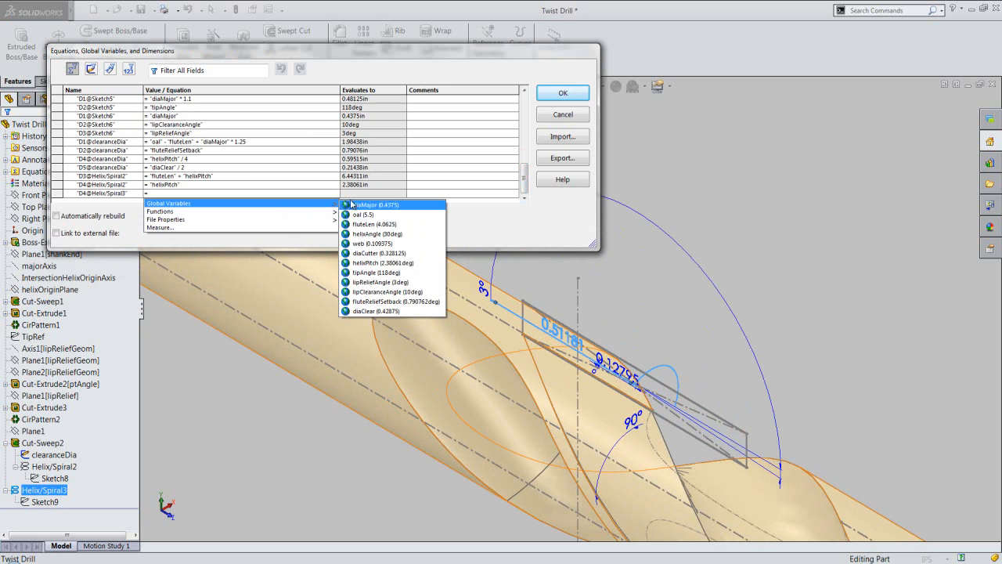
left_click(383, 263)
left_click(335, 193)
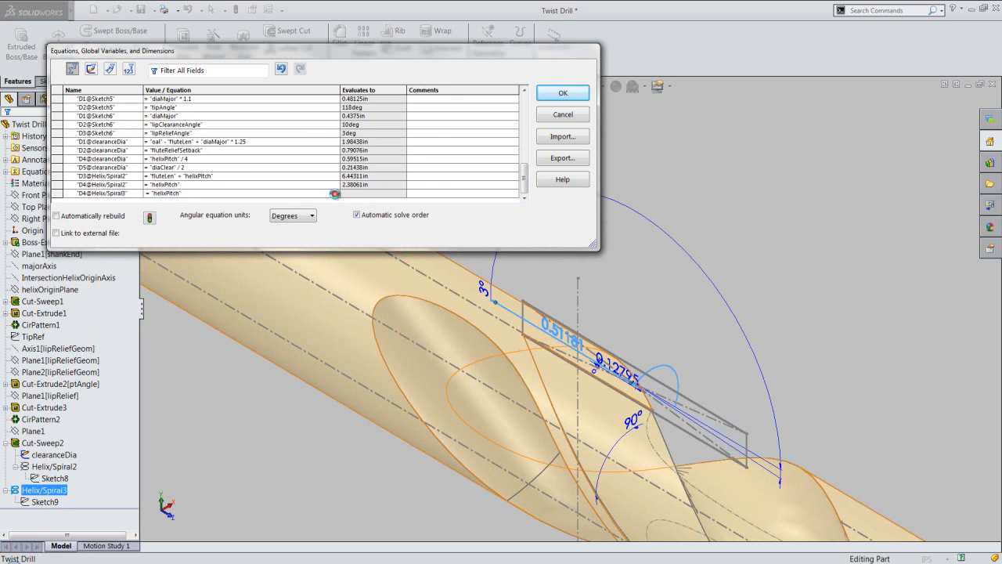
left_click(562, 92)
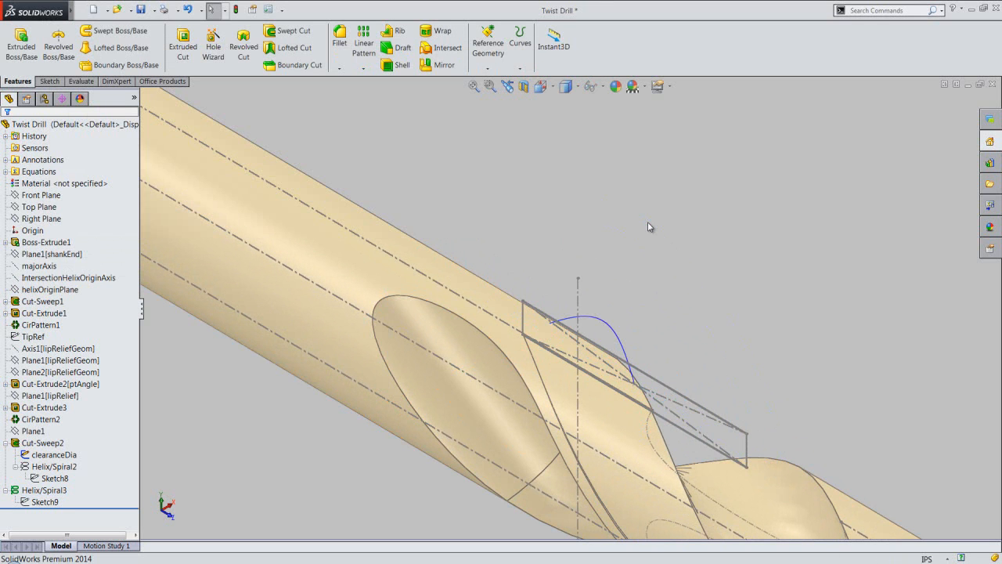
middle_click_drag(648, 227, 533, 353)
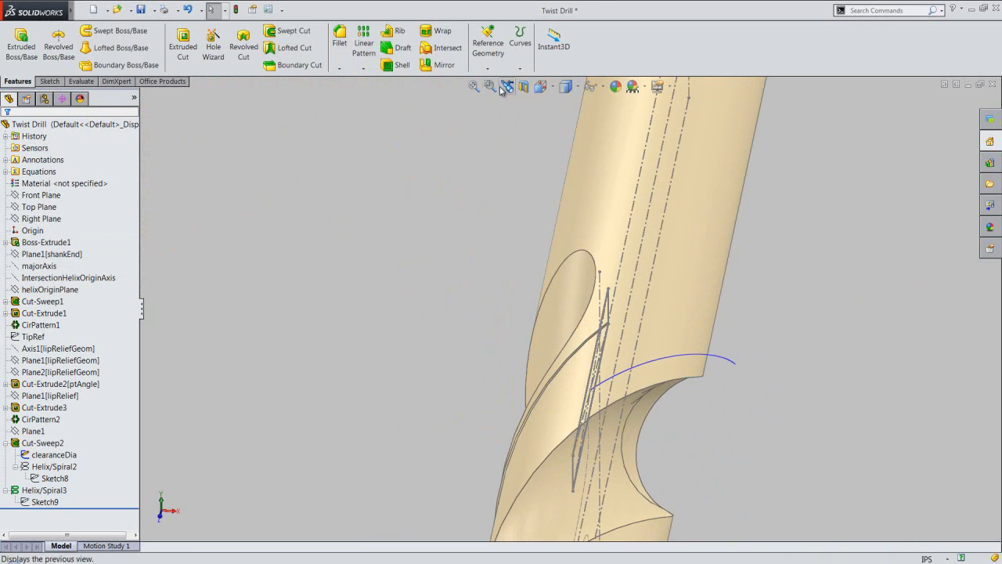
Sweep-cut the clearanceDia profile along Helix/Spiral3 to run the flute relief out of the drill body
left_click(507, 86)
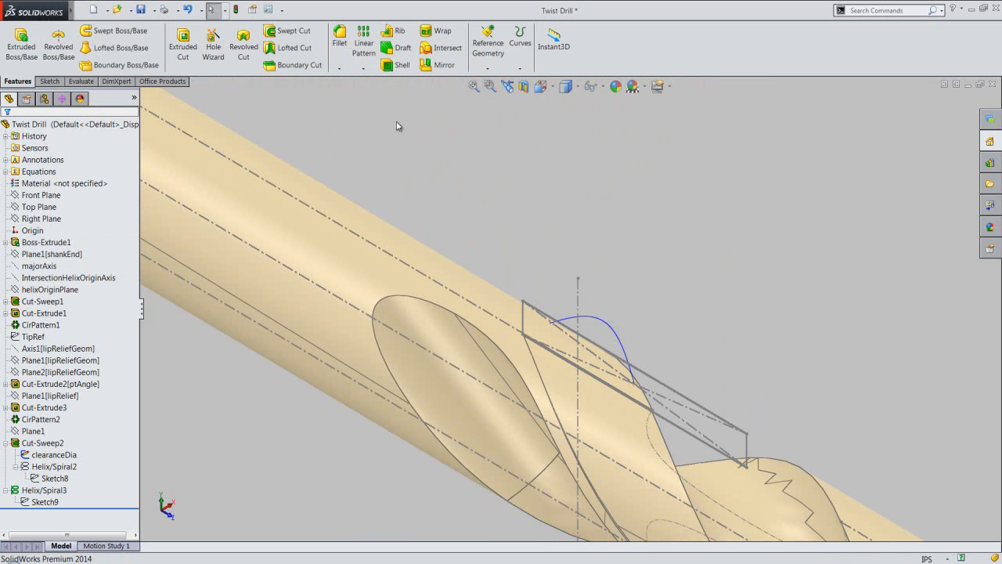
left_click(294, 30)
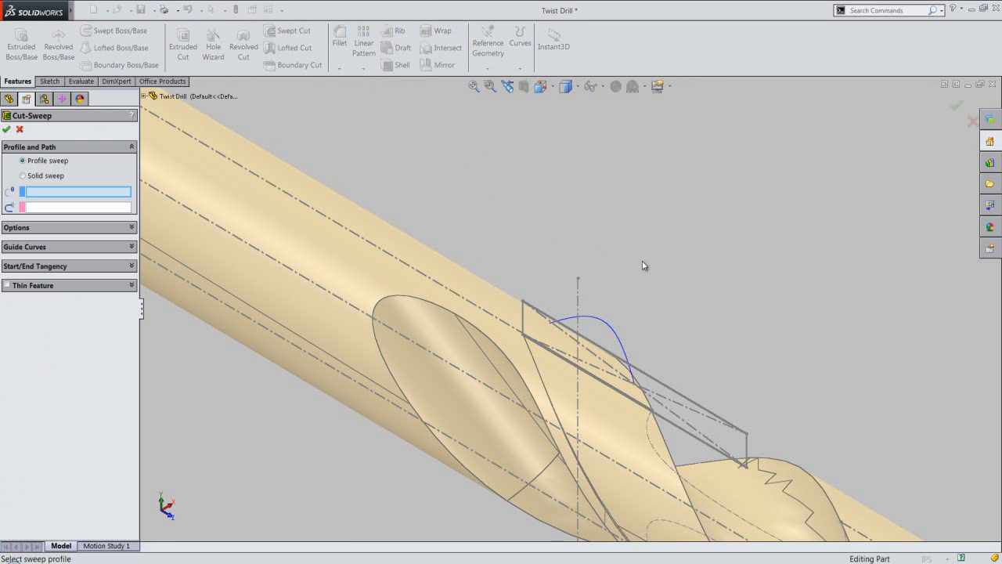
left_click(666, 384)
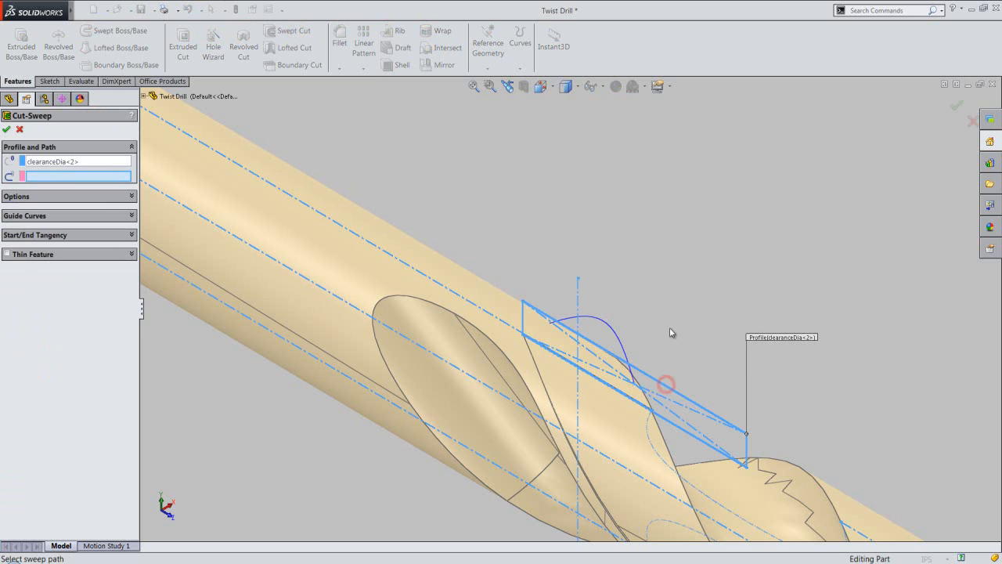
left_click(607, 325)
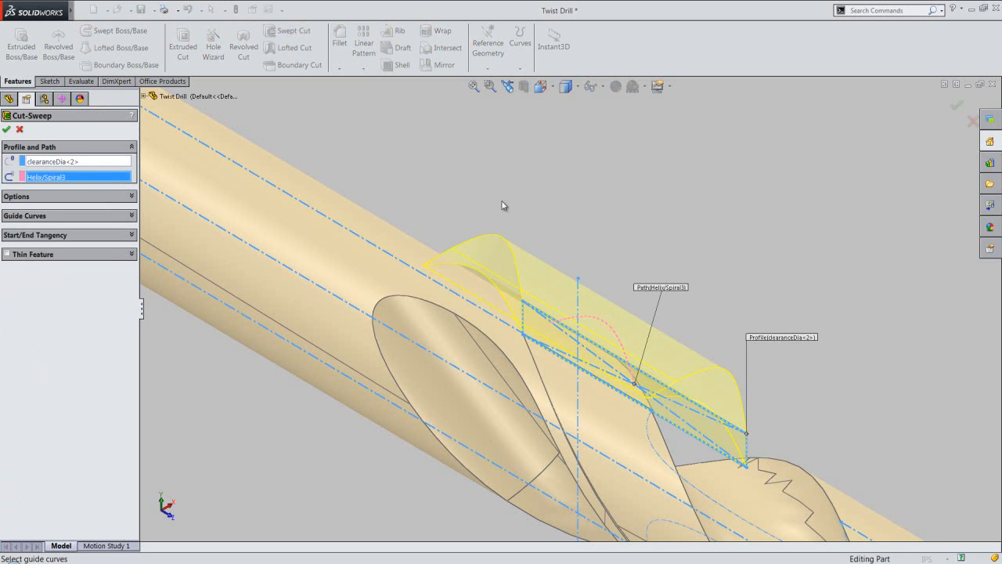
right_click(659, 234)
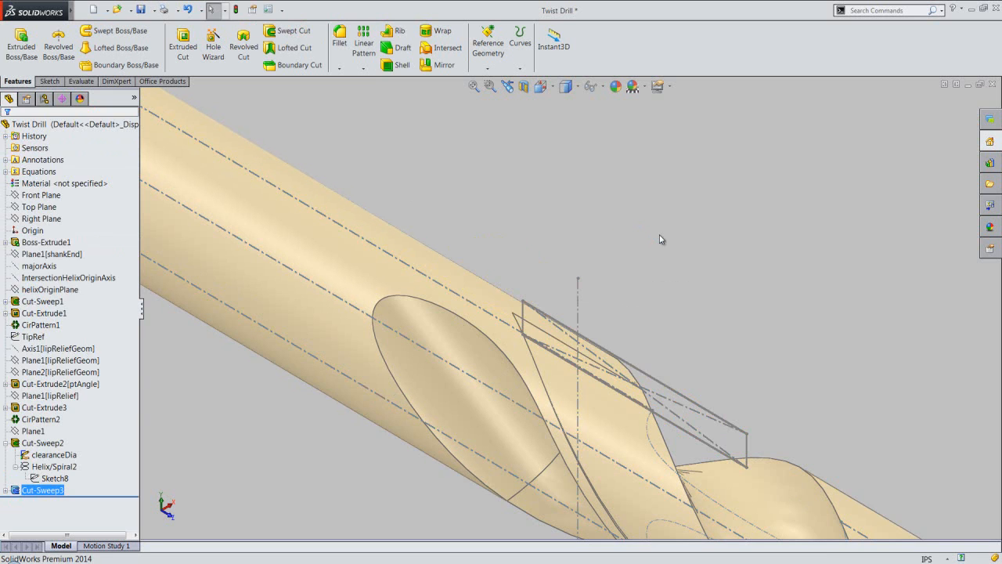
Hide the clearanceDia sketch and save the part
left_click(54, 454)
left_click(160, 454)
mouse_move(559, 381)
middle_mouse_down()
mouse_move(503, 424)
mouse_move(472, 415)
middle_mouse_up()
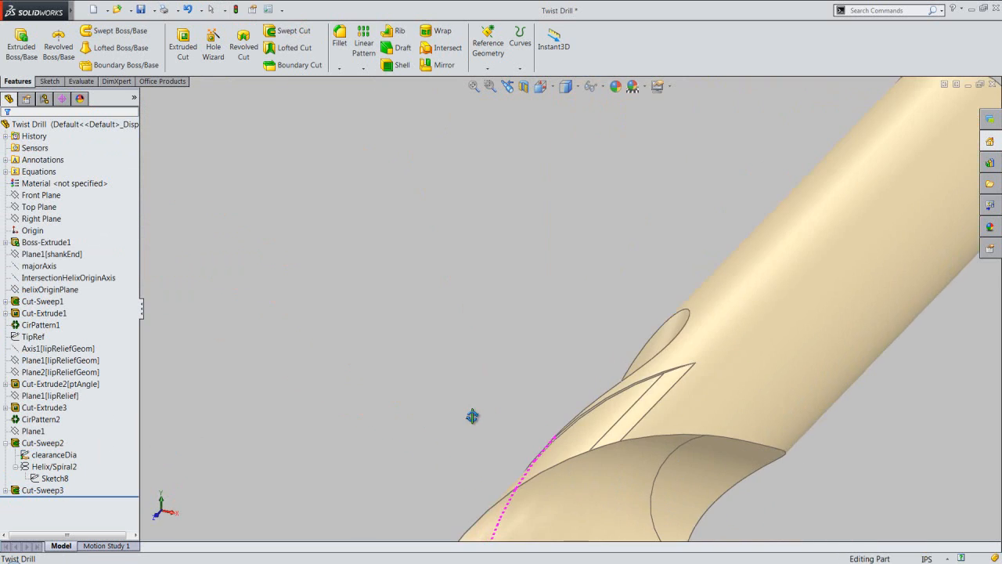
scroll(627, 429, "down", 3)
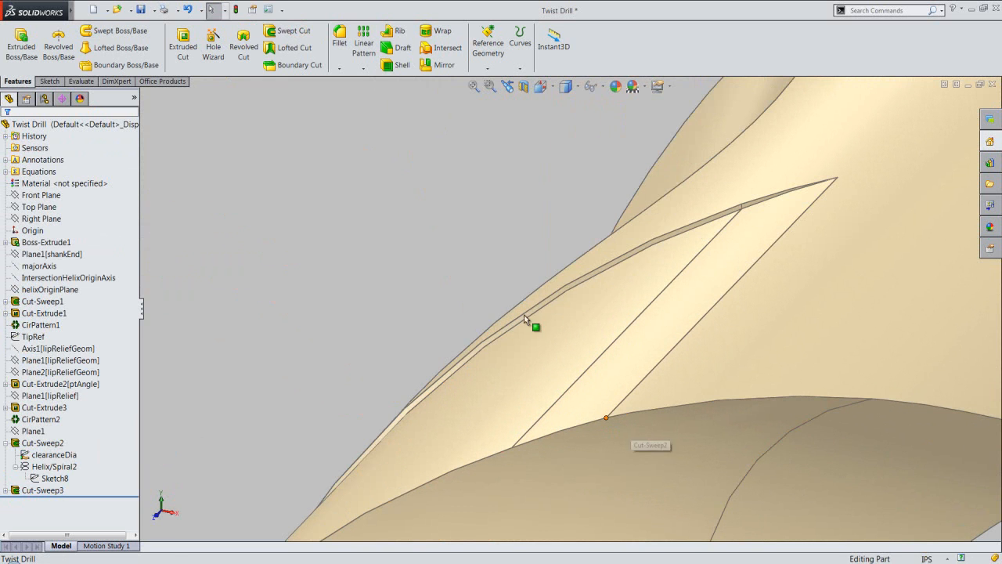
left_click(506, 87)
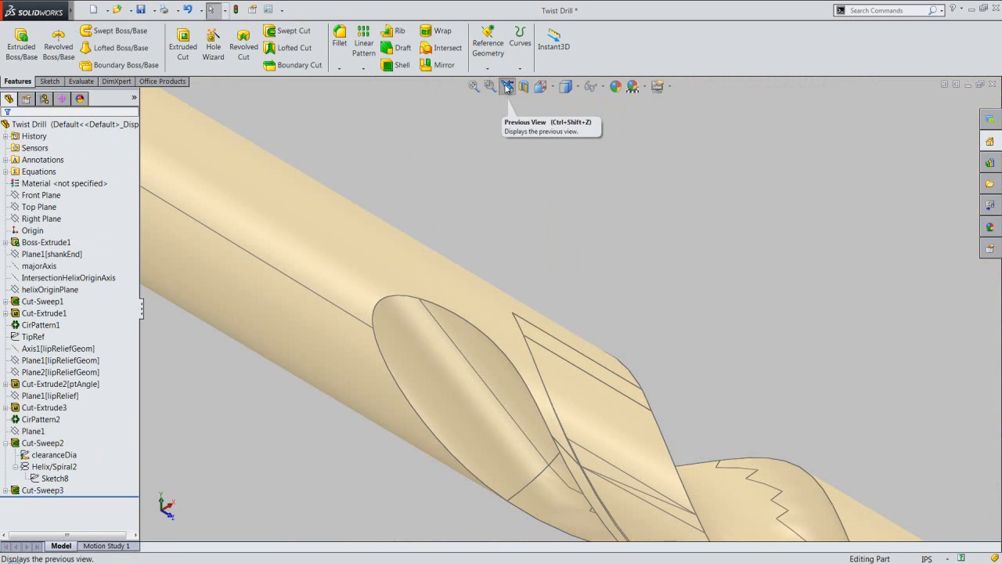
left_click(506, 86)
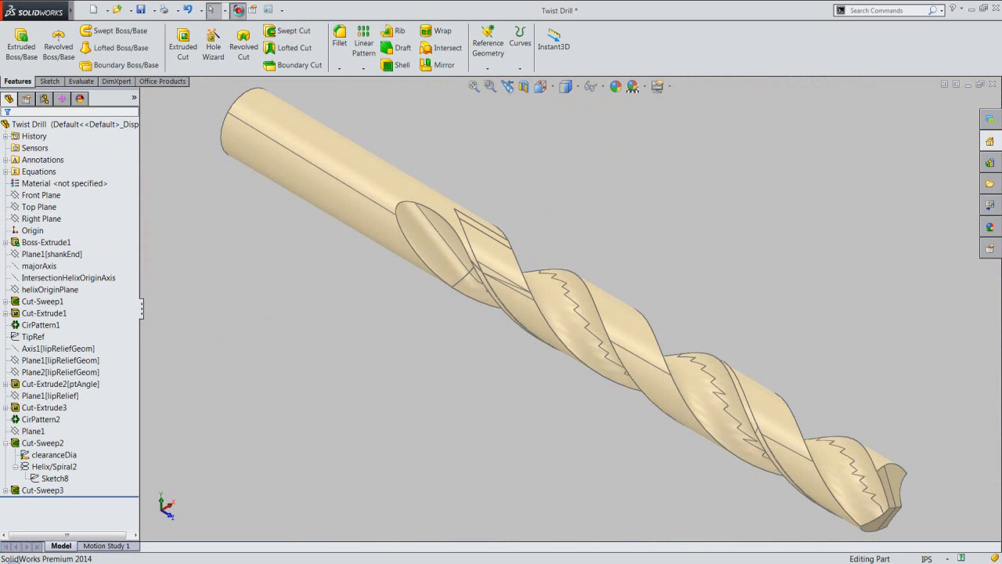
left_click(141, 10)
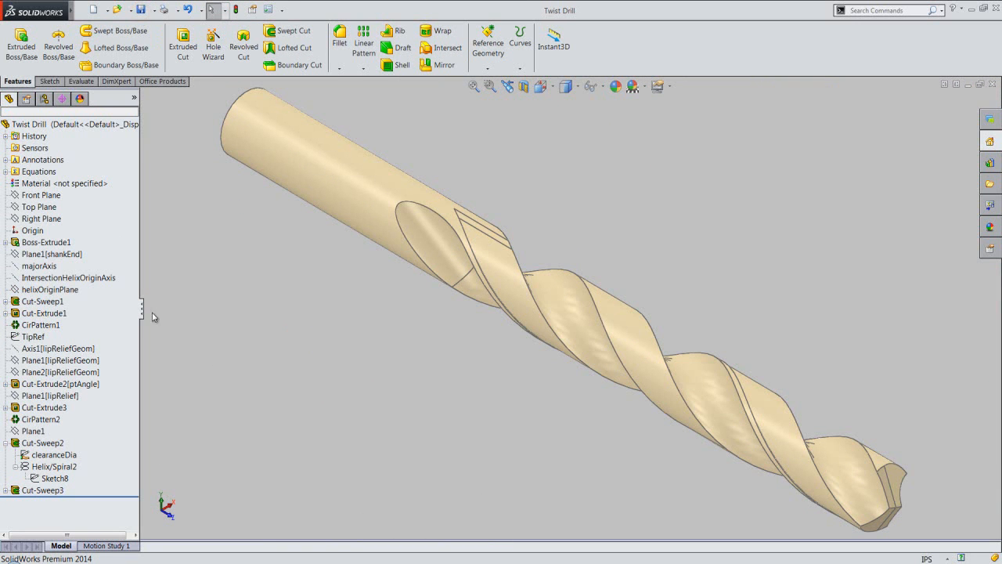
Collapse the items in the feature tree and show the temporary axes
right_click(114, 232)
left_click(123, 237)
left_click(248, 302)
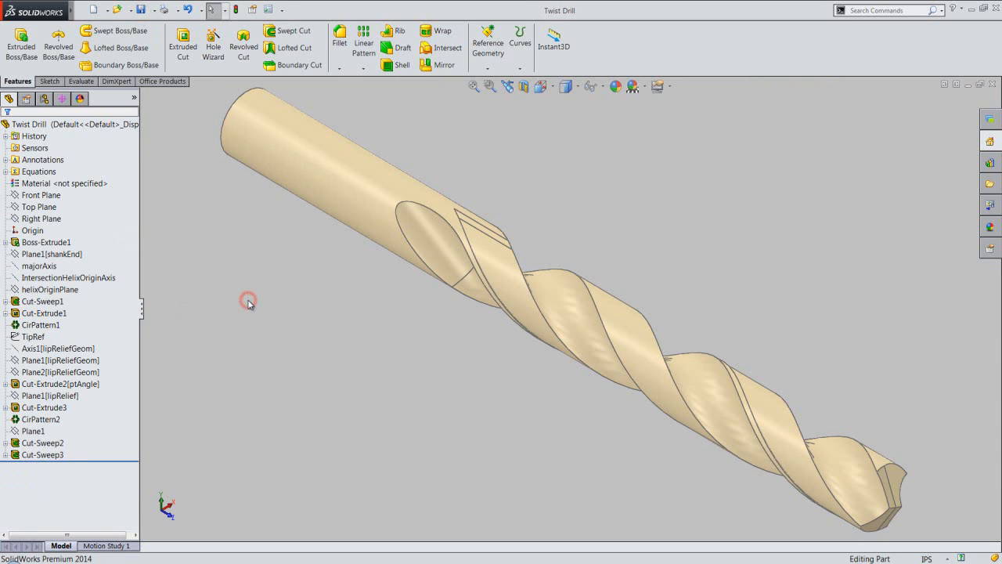
left_click(312, 276)
left_click(83, 11)
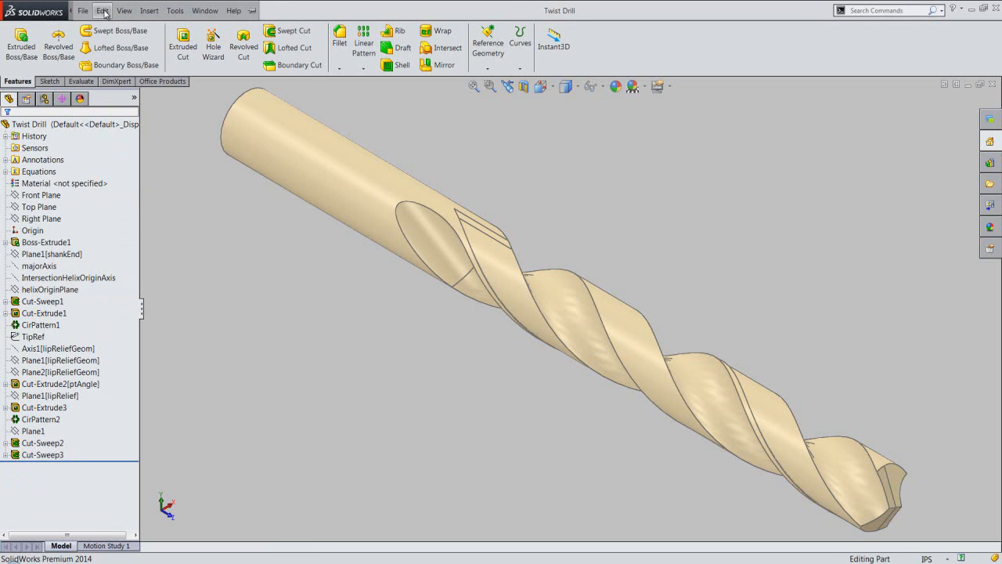
left_click(141, 169)
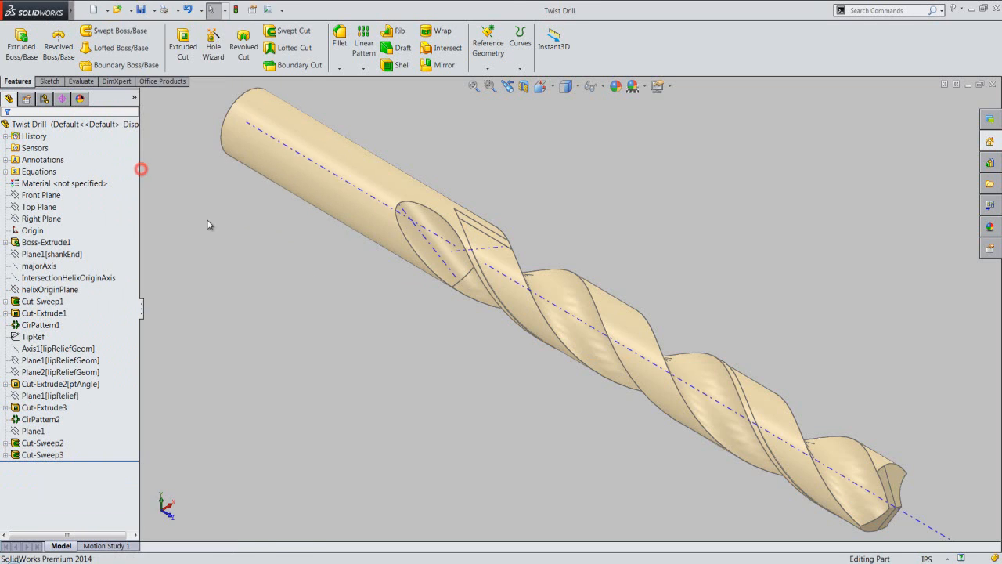
left_click(209, 224)
Circular-pattern Cut-Sweep2 and Cut-Sweep3 about the drill's central axis, with 2 instances spaced 180 degrees apart
double_click(47, 454)
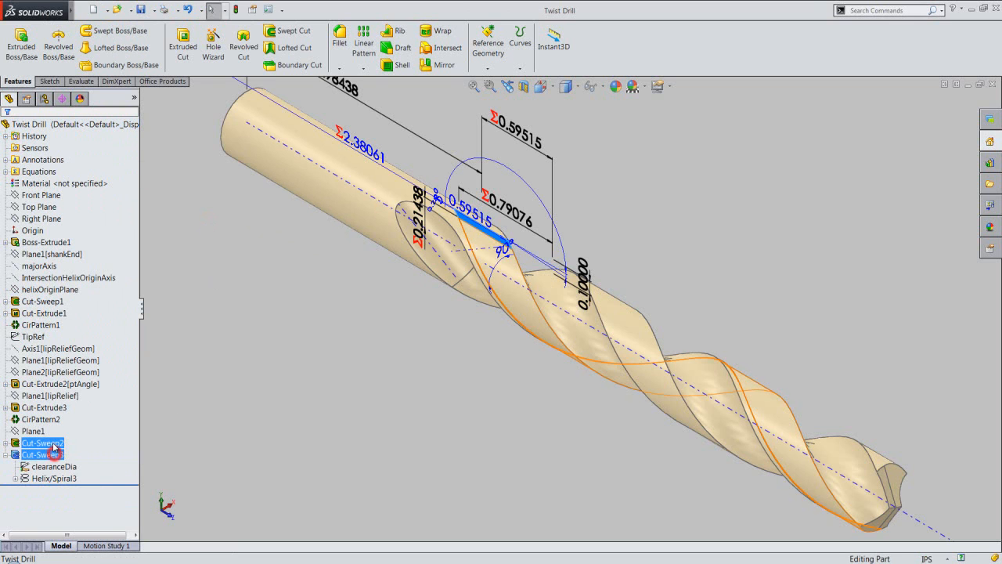
left_click(43, 442, "ctrl")
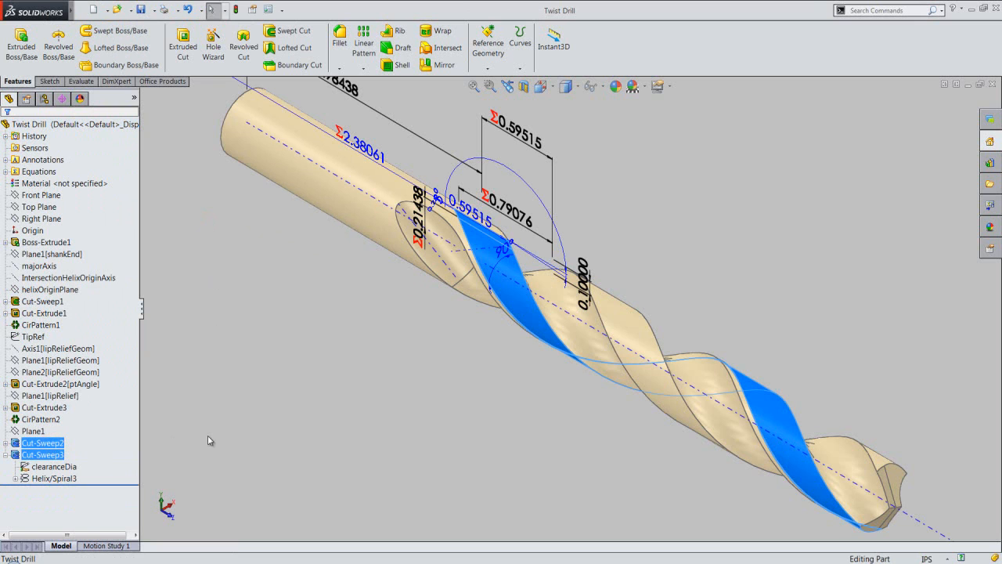
left_click(364, 70)
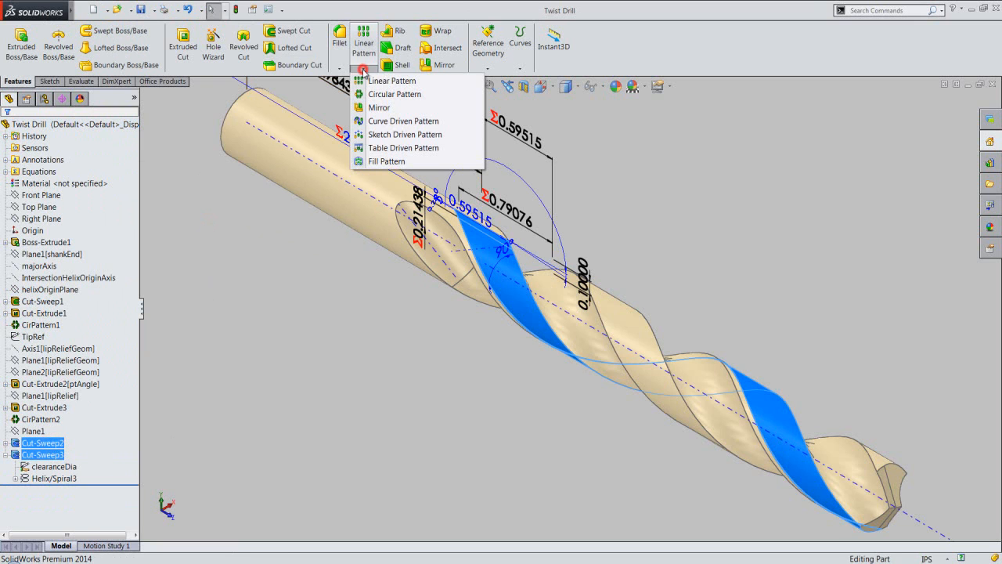
left_click(388, 94)
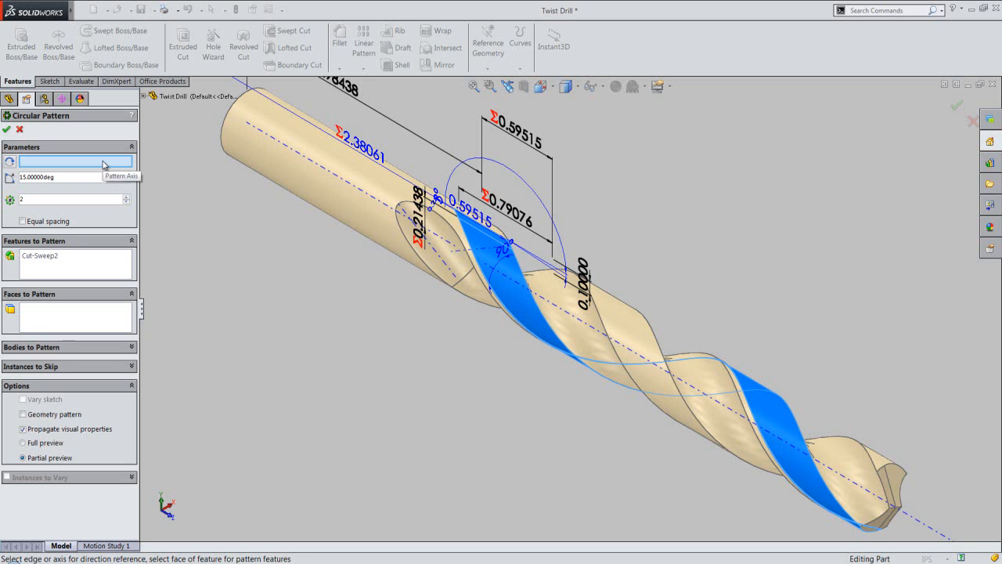
left_click(261, 131)
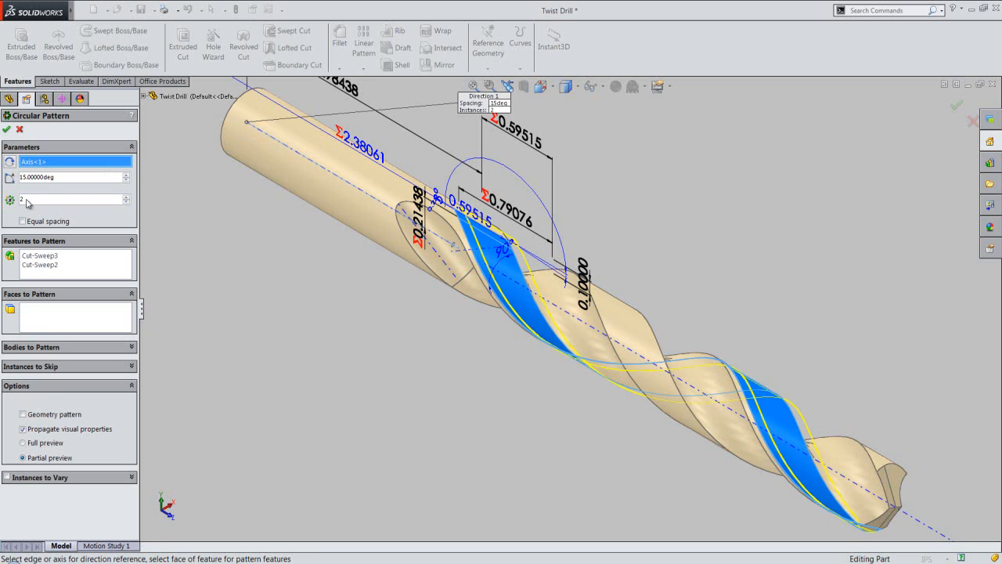
double_click(22, 177)
type("180")
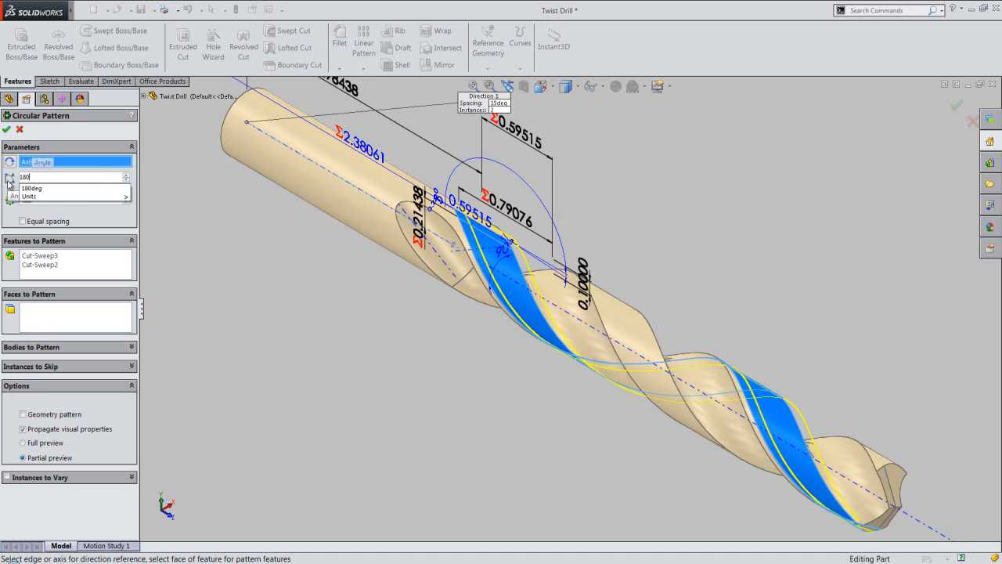
key("Return")
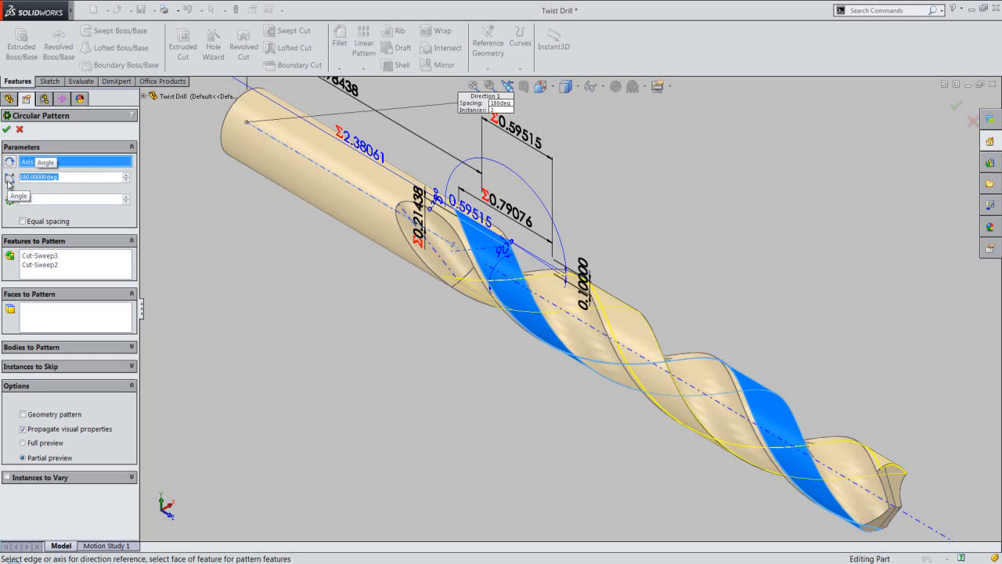
left_click(6, 130)
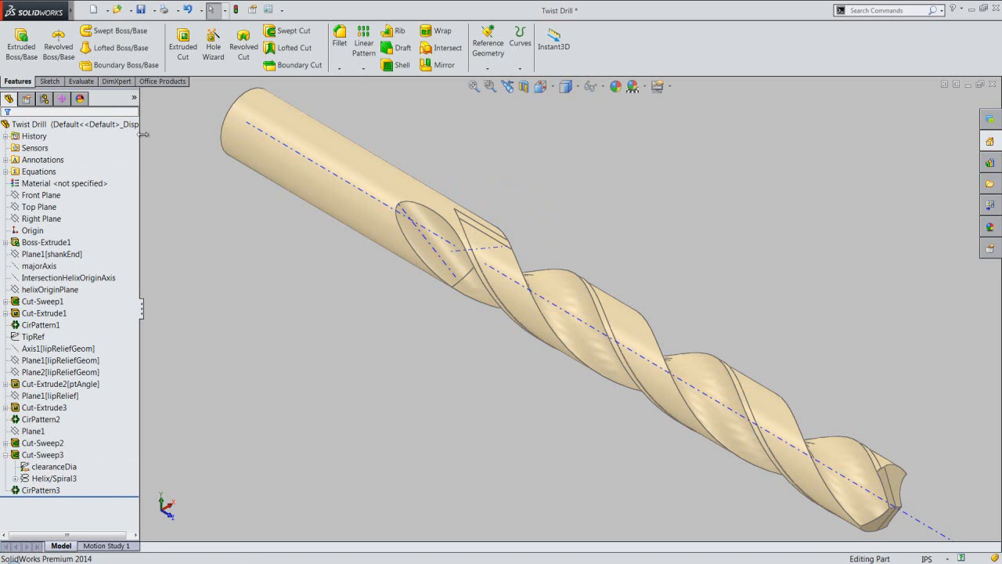
Hide the temporary axes and save the part with the patterned relief cuts
mouse_move(61, 16)
left_click(102, 11)
mouse_move(124, 10)
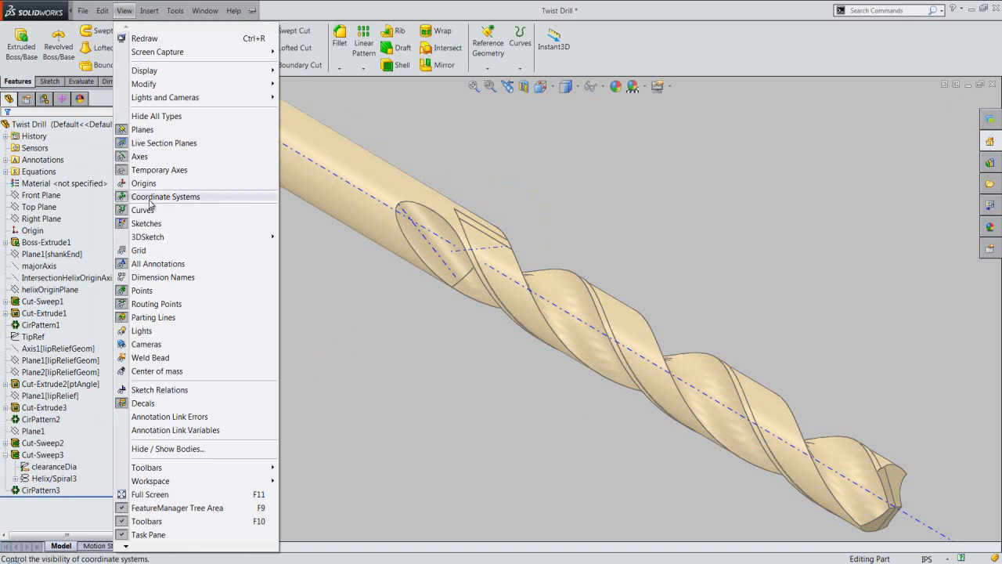
left_click(145, 169)
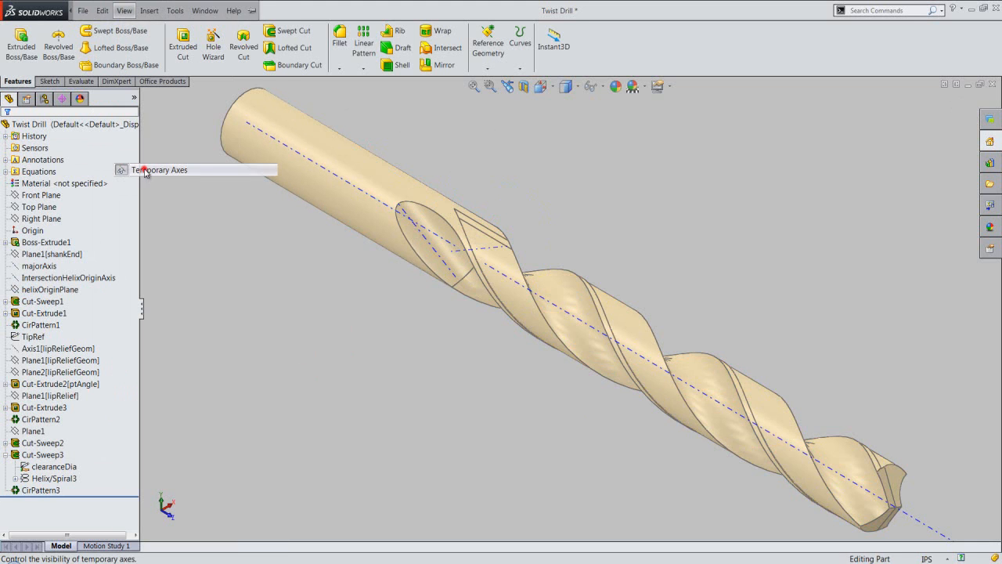
middle_click_drag(783, 435, 653, 116)
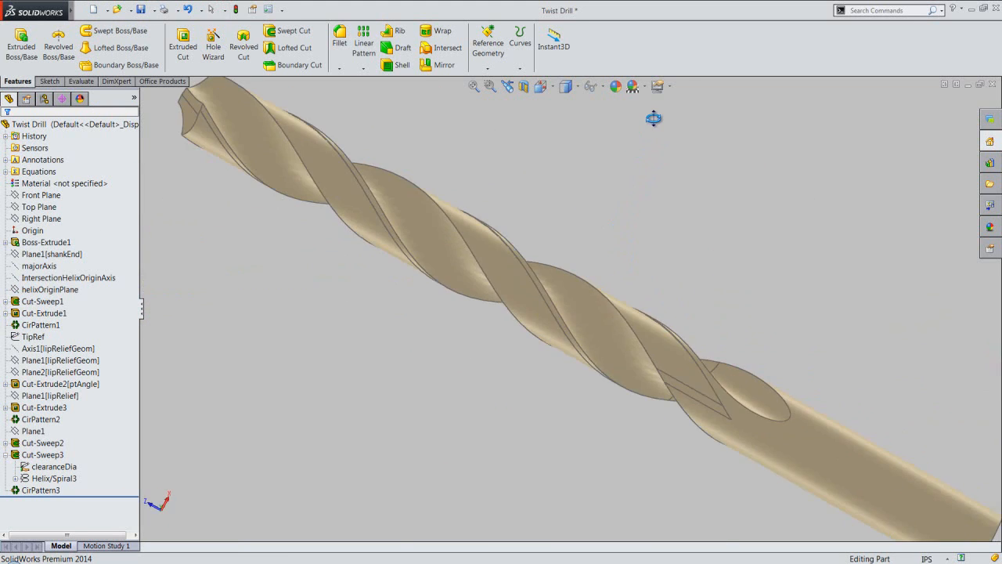
left_click(509, 89)
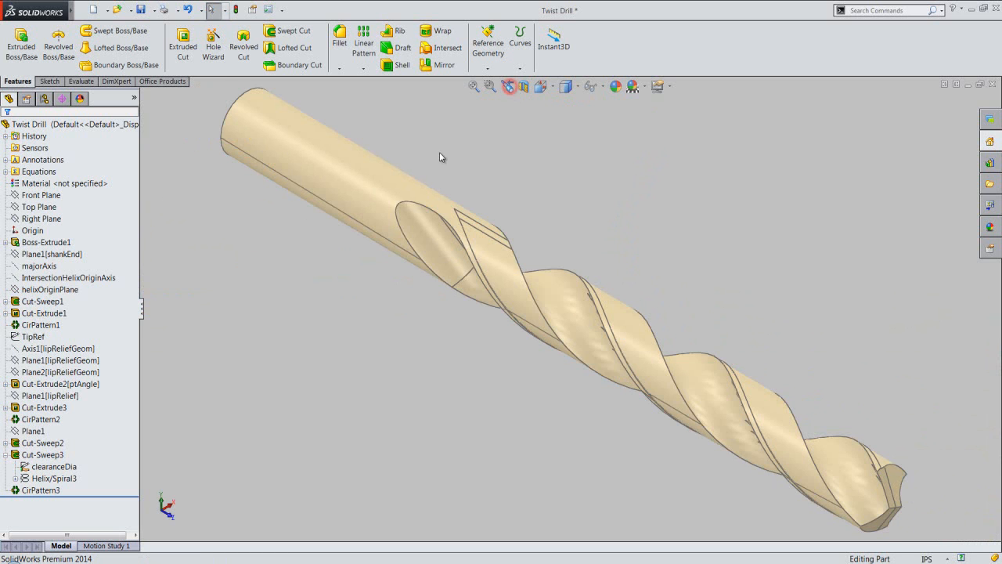
left_click(140, 10)
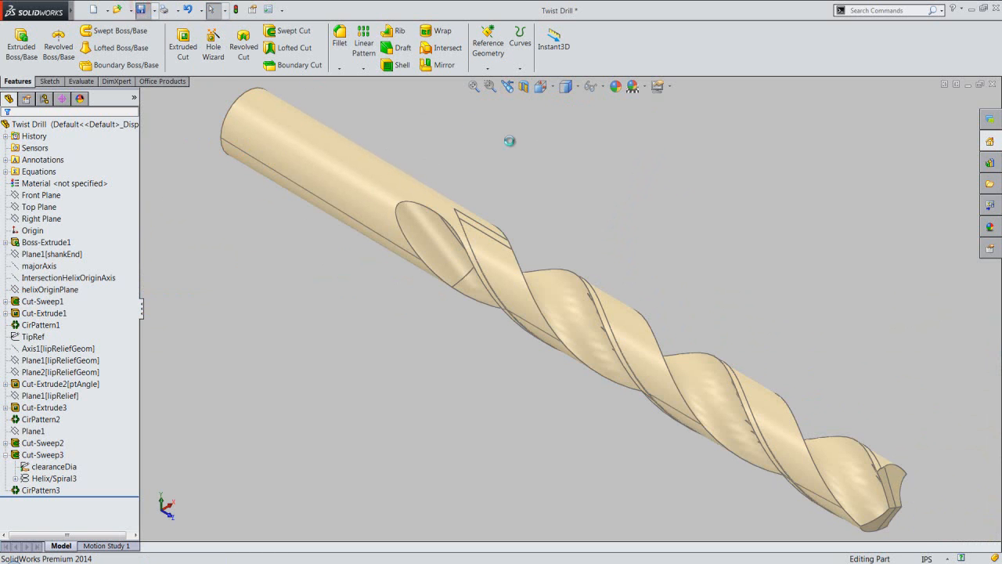
left_click(630, 216)
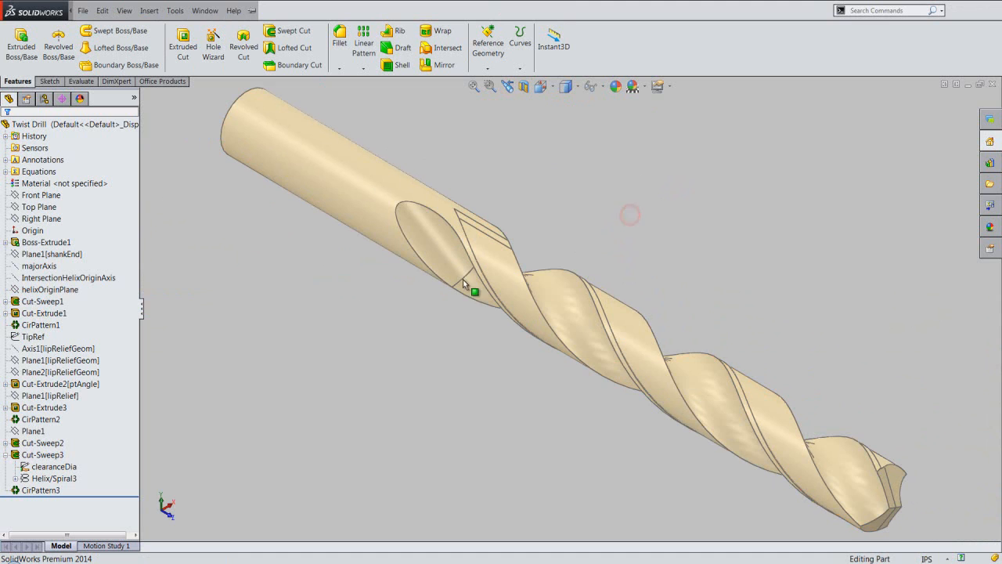
View the finished drill with the feature tree hidden, restore the tree, and save the part again
left_click(142, 311)
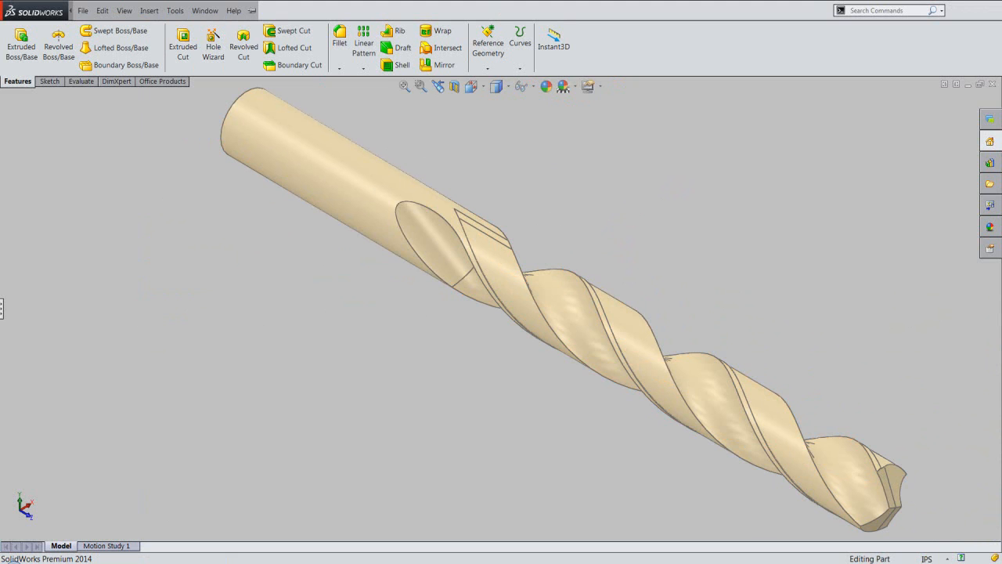
left_click(340, 326)
left_click(3, 312)
left_click(188, 232)
left_click(82, 10)
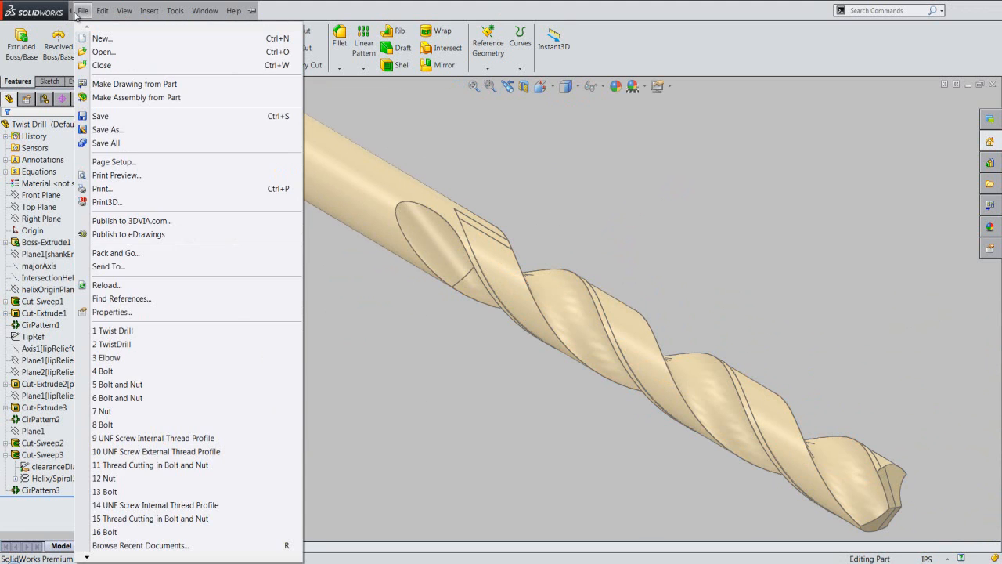
left_click(100, 118)
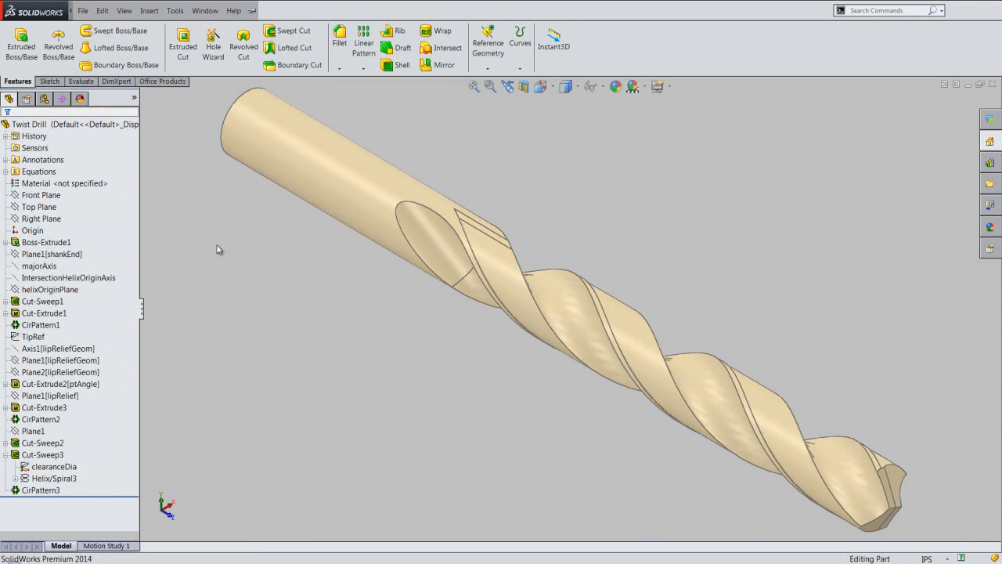